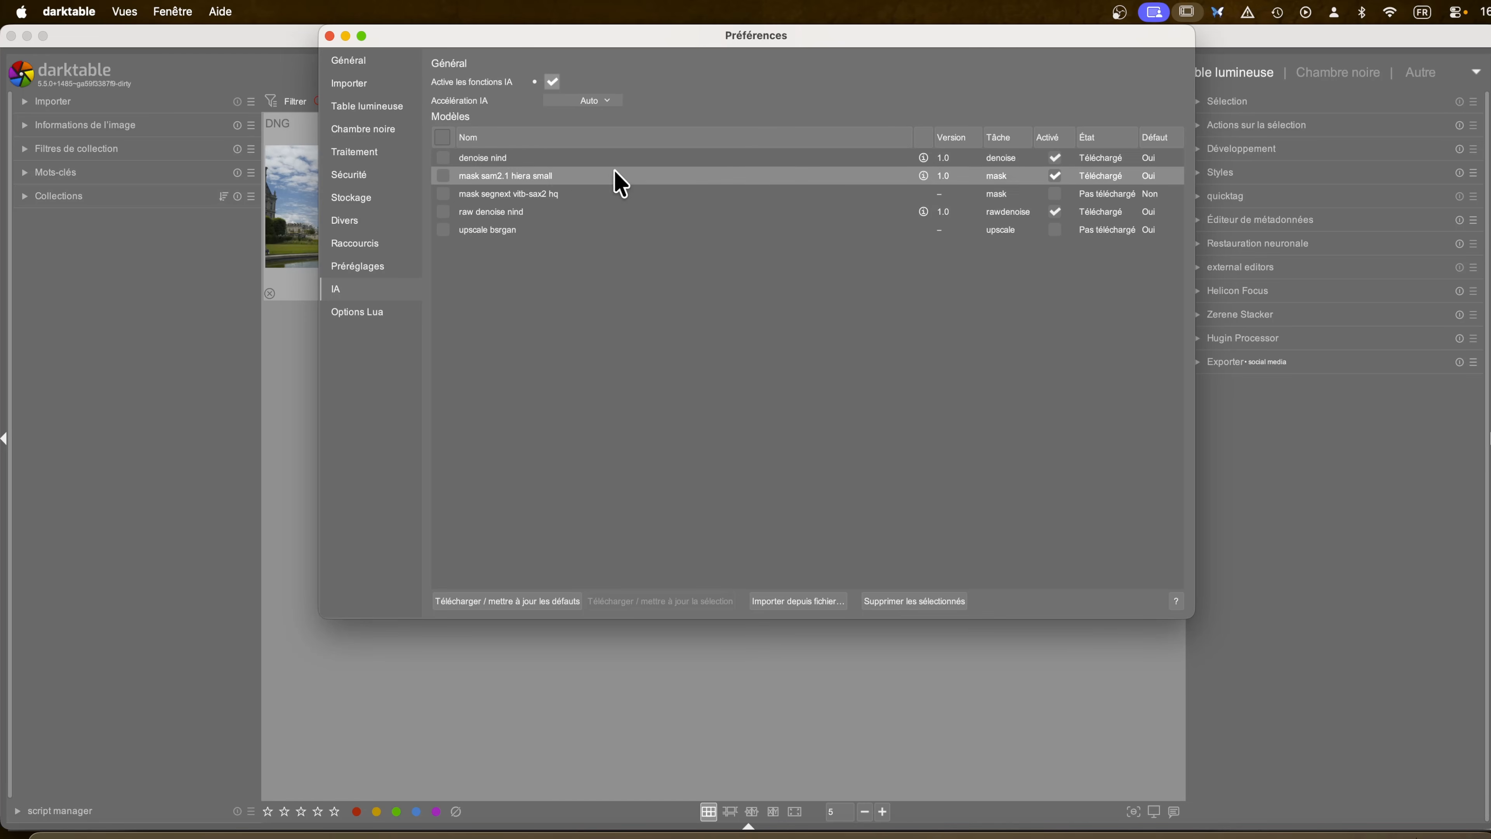
- Close the AI preferences and open the photo of the couple in front of the painting in the darkroom
left_click(443, 158)
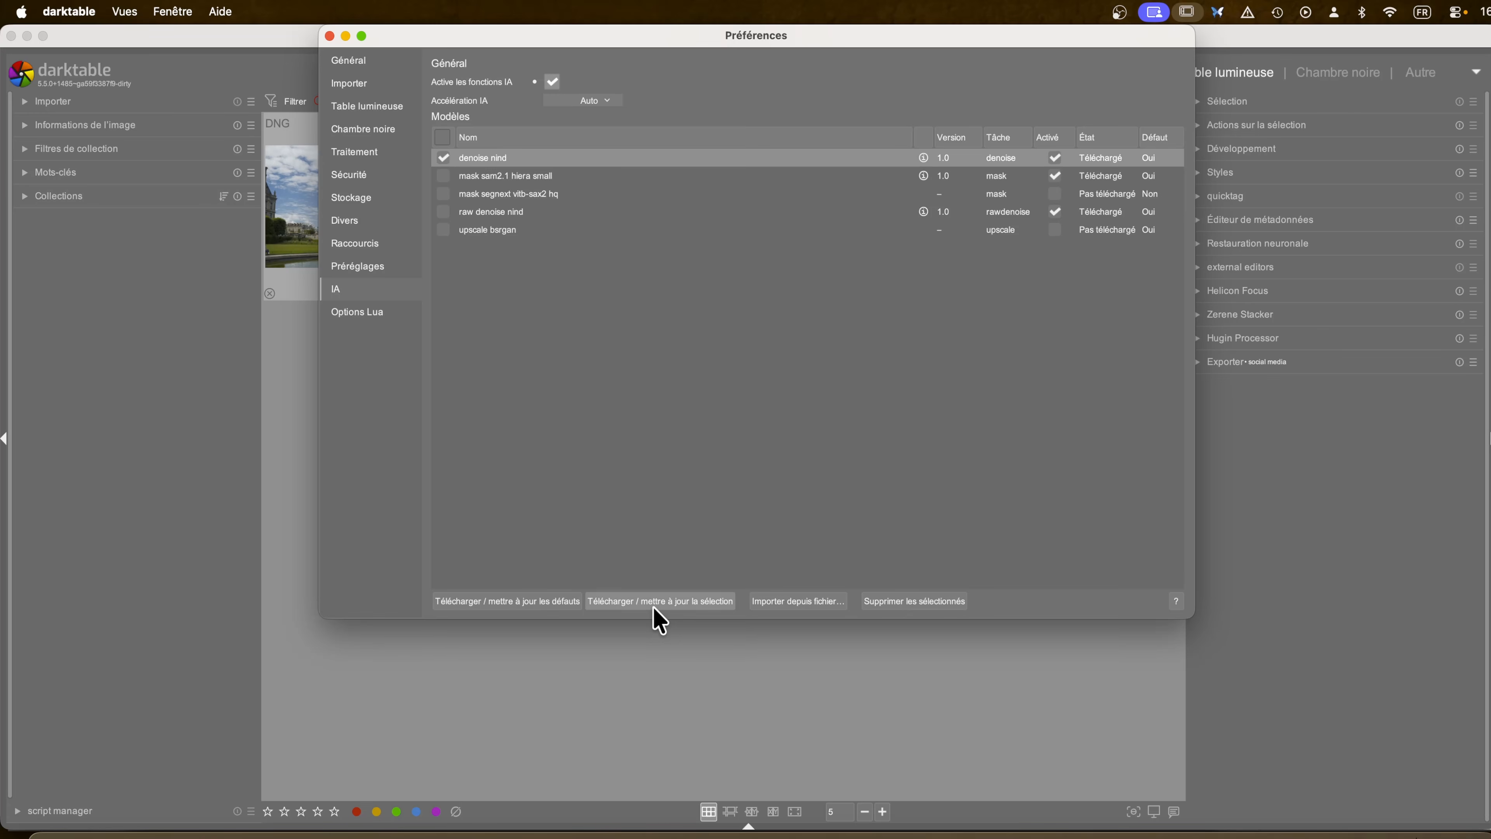
left_click(443, 158)
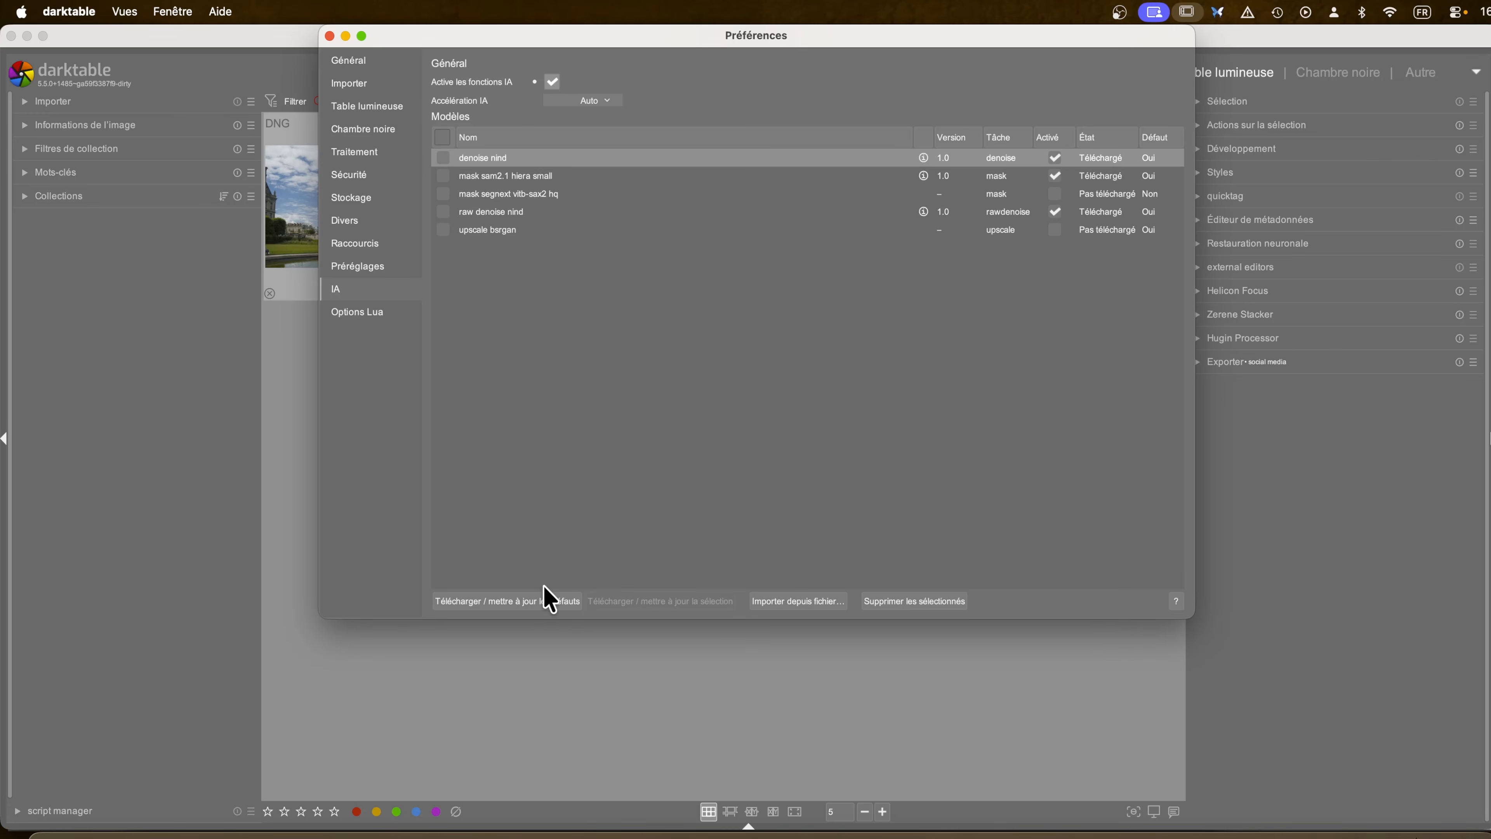
left_click(329, 37)
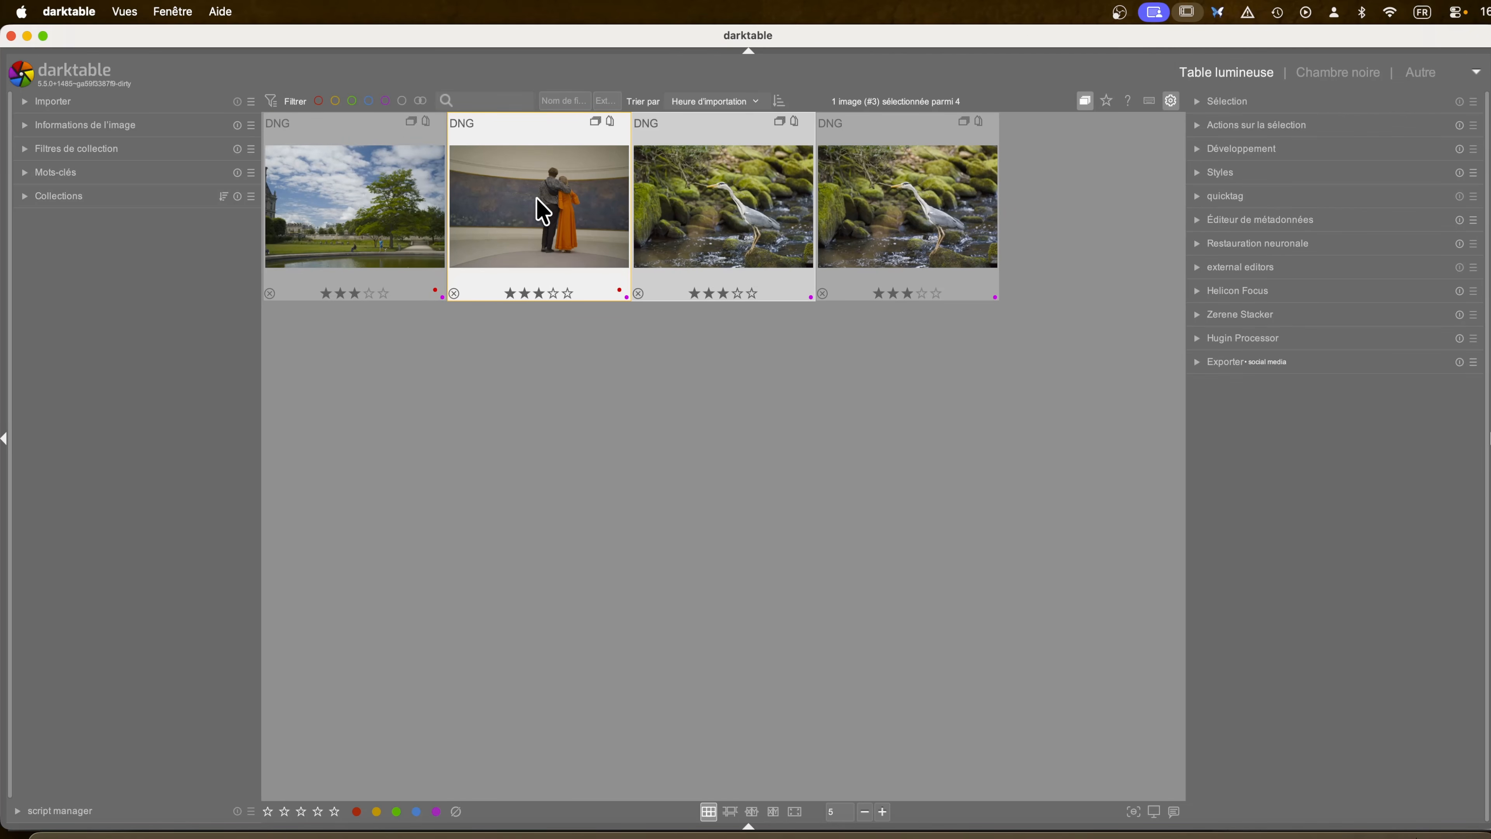
double_click(534, 216)
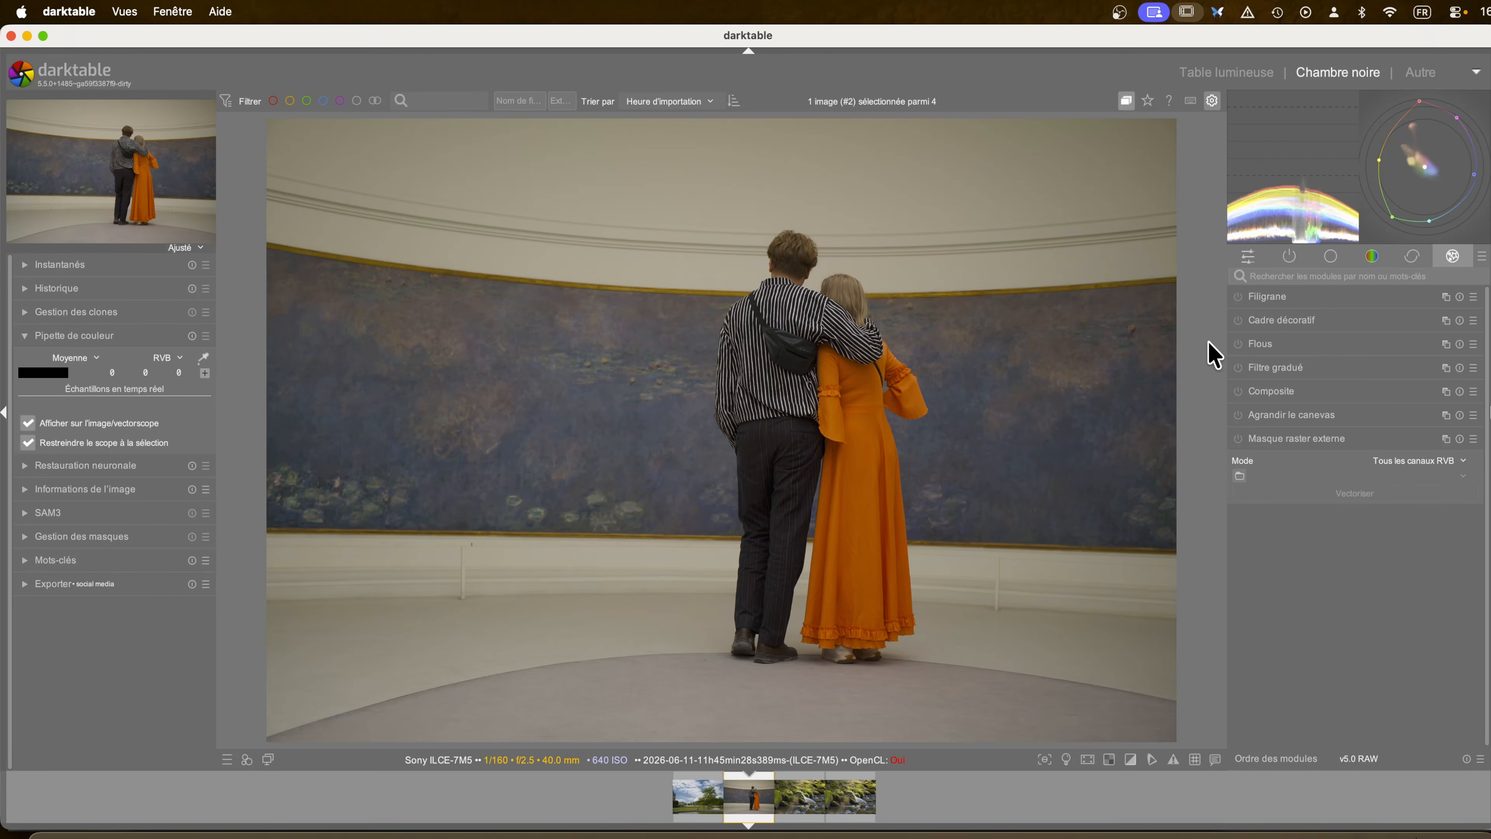
- Show only the active modules, then add a second Exposition instance and name it "masque IA"
left_click(1294, 260)
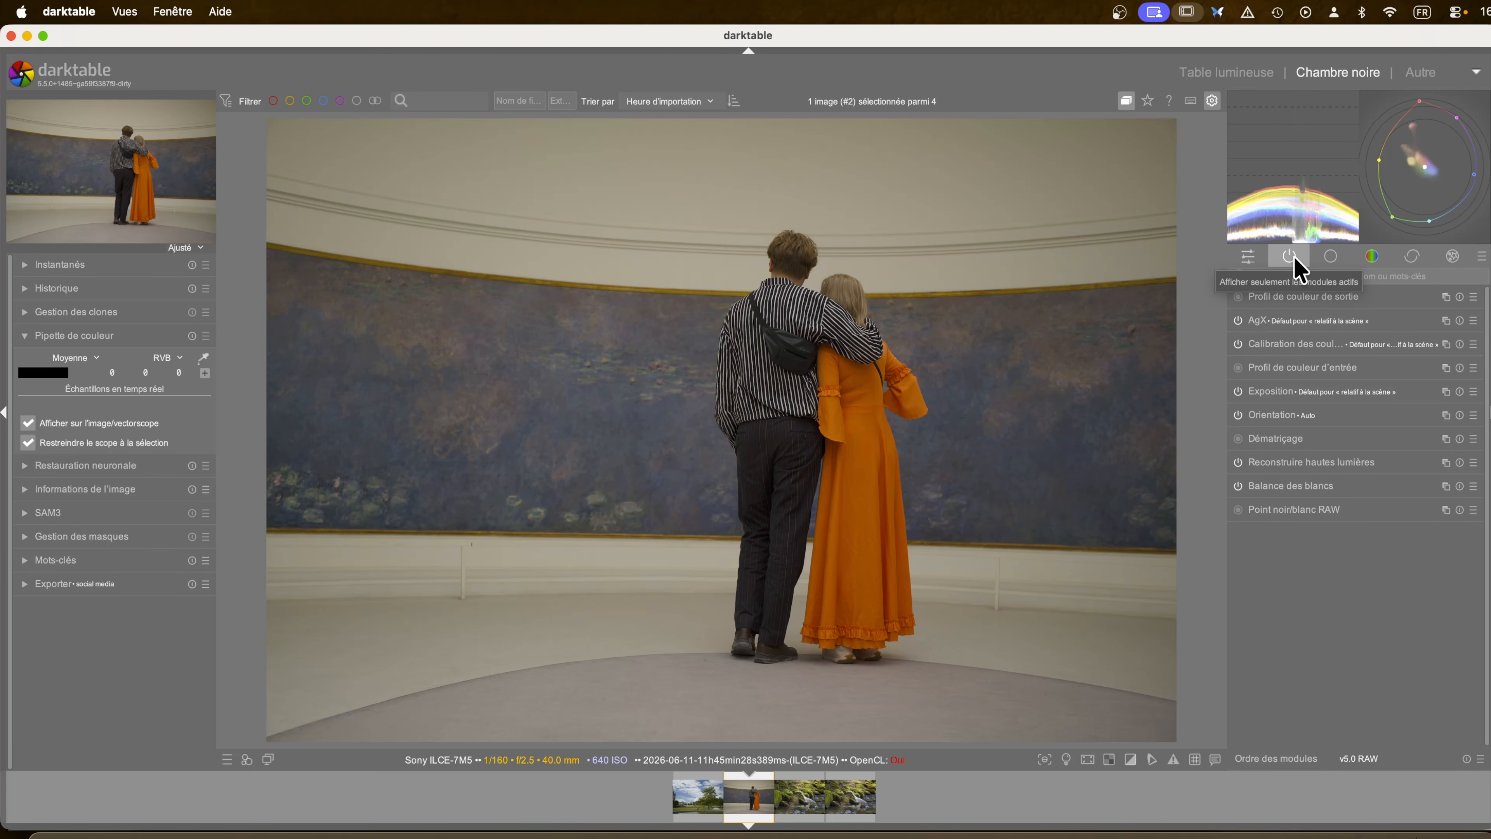
left_click(1446, 392)
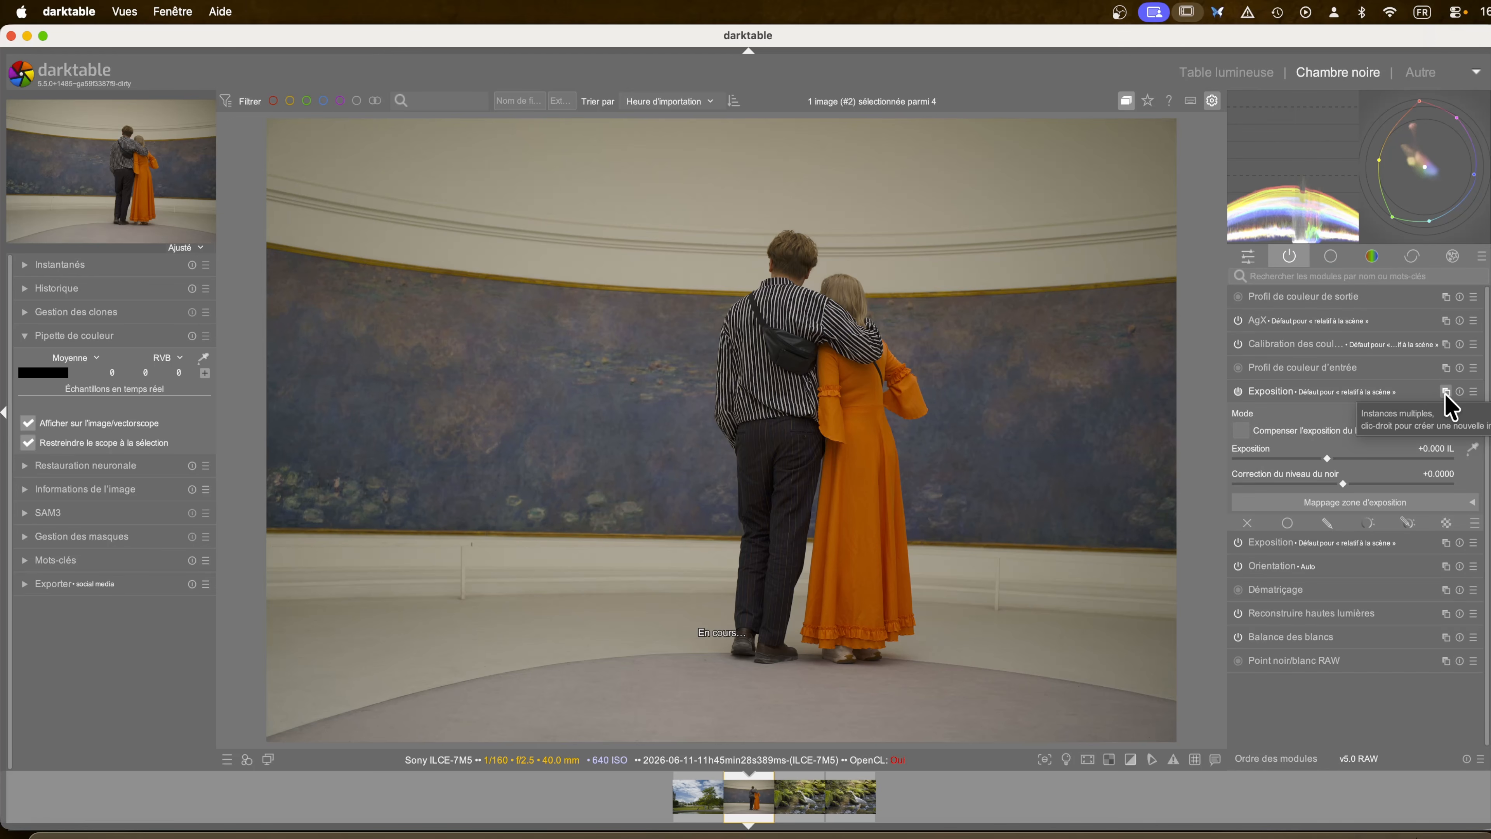
double_click(1344, 392)
type("masque")
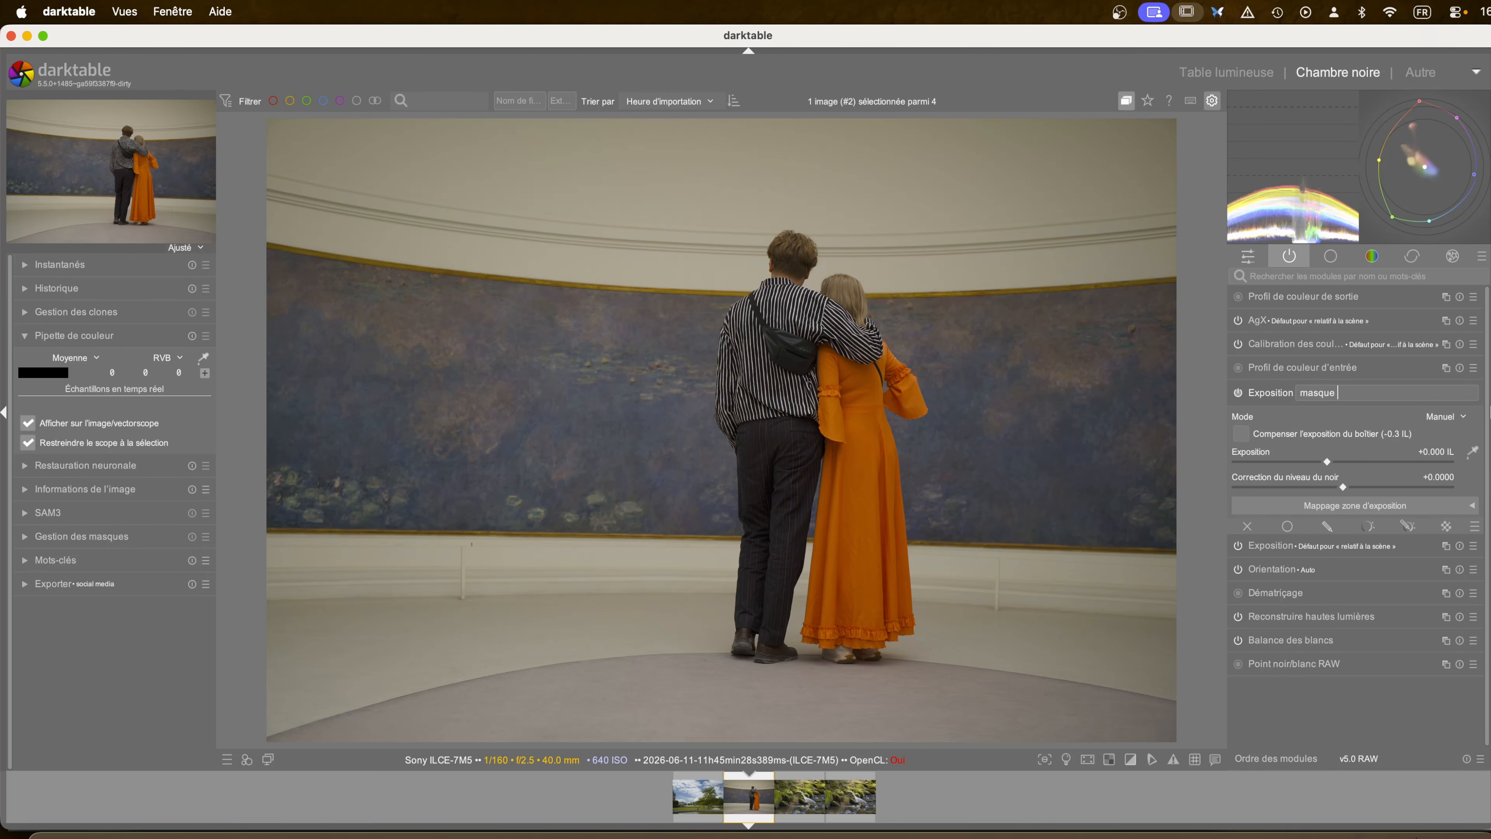
type(" IA")
key("Return")
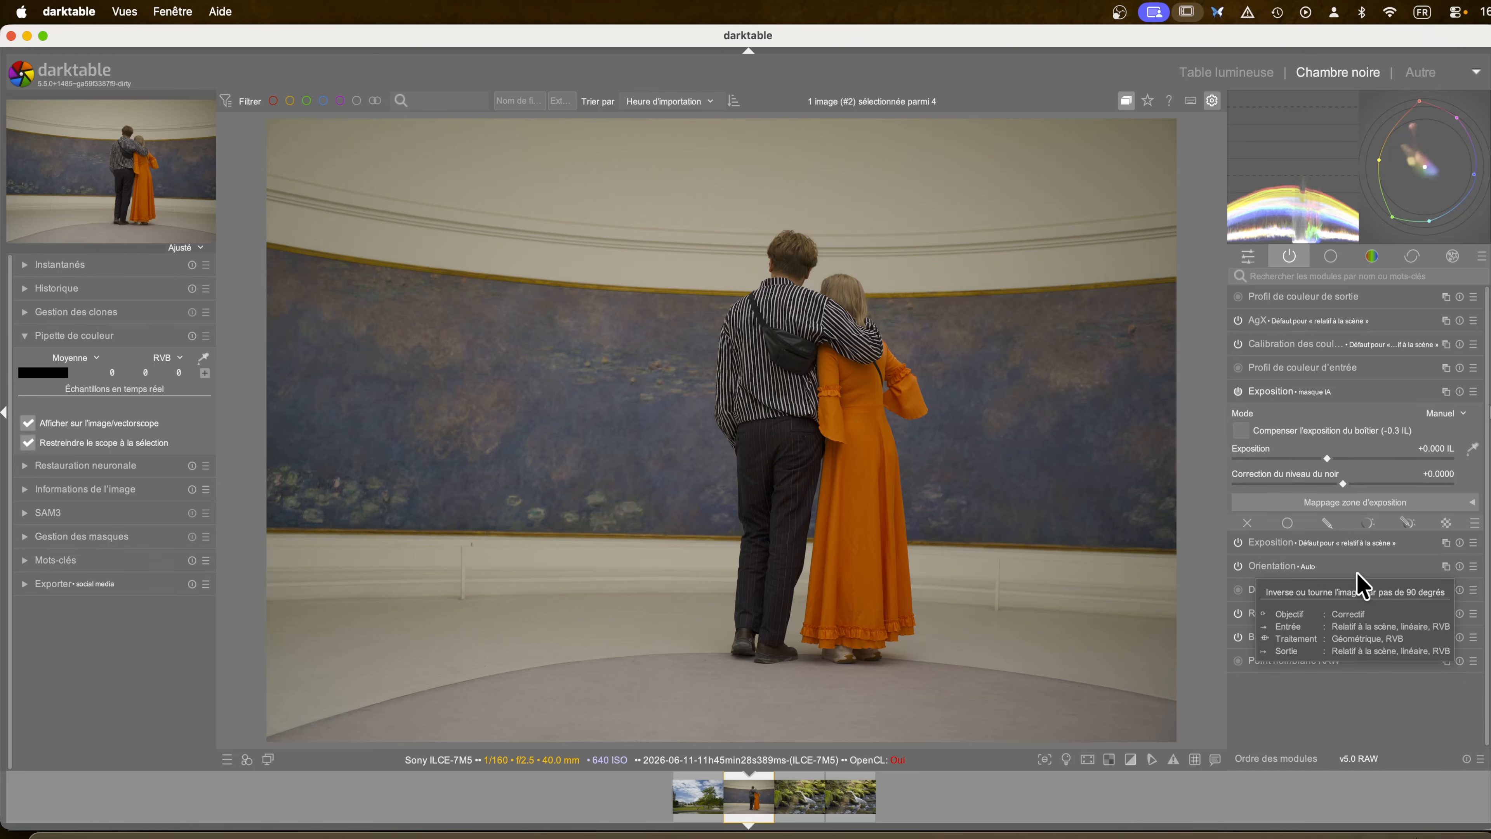
- Try to mask the couple with the AI object tool in the new Exposition instance's drawn mask
left_click(1325, 523)
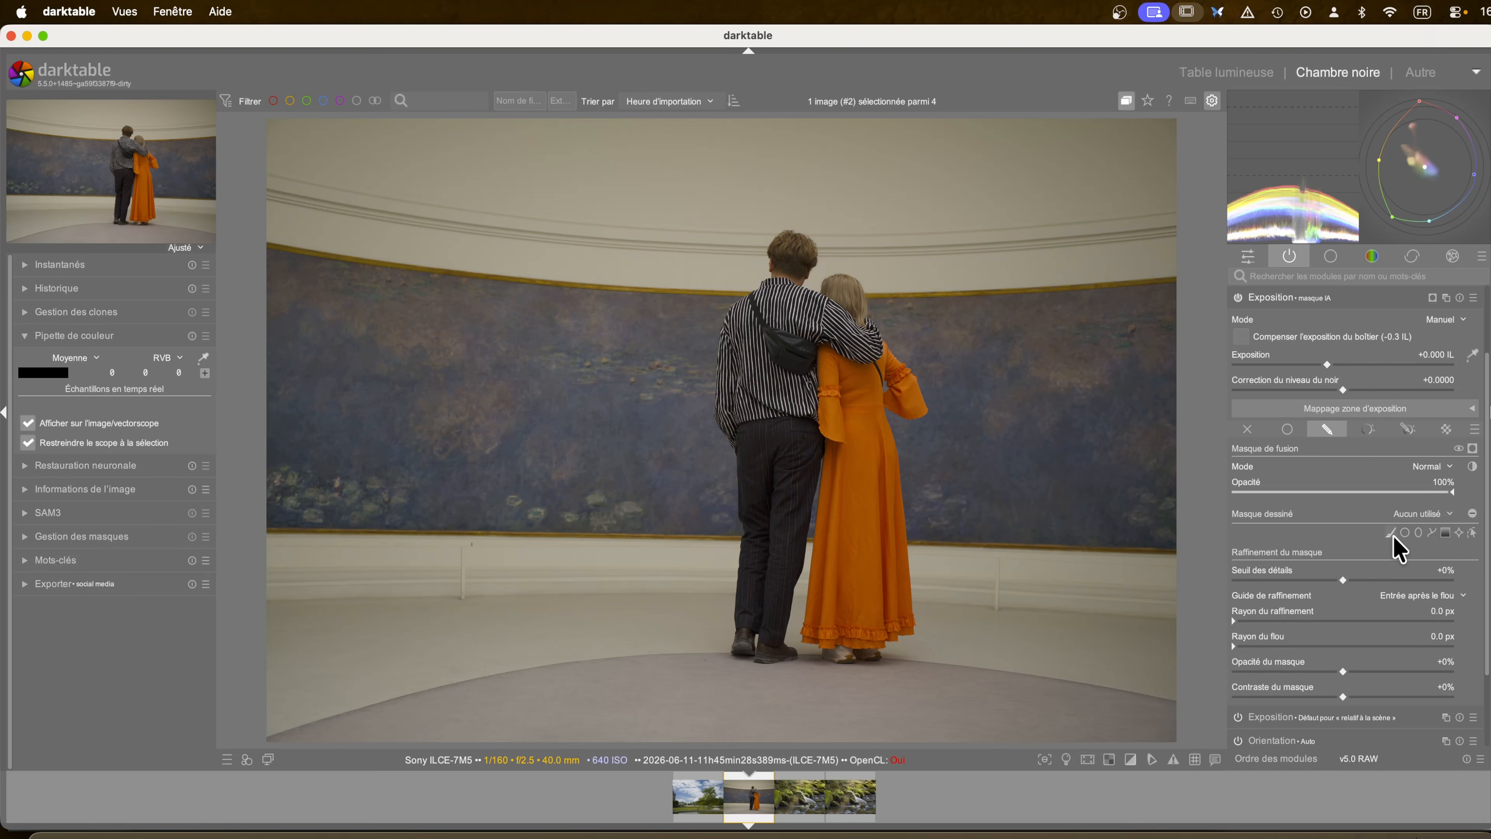
left_click(1459, 532)
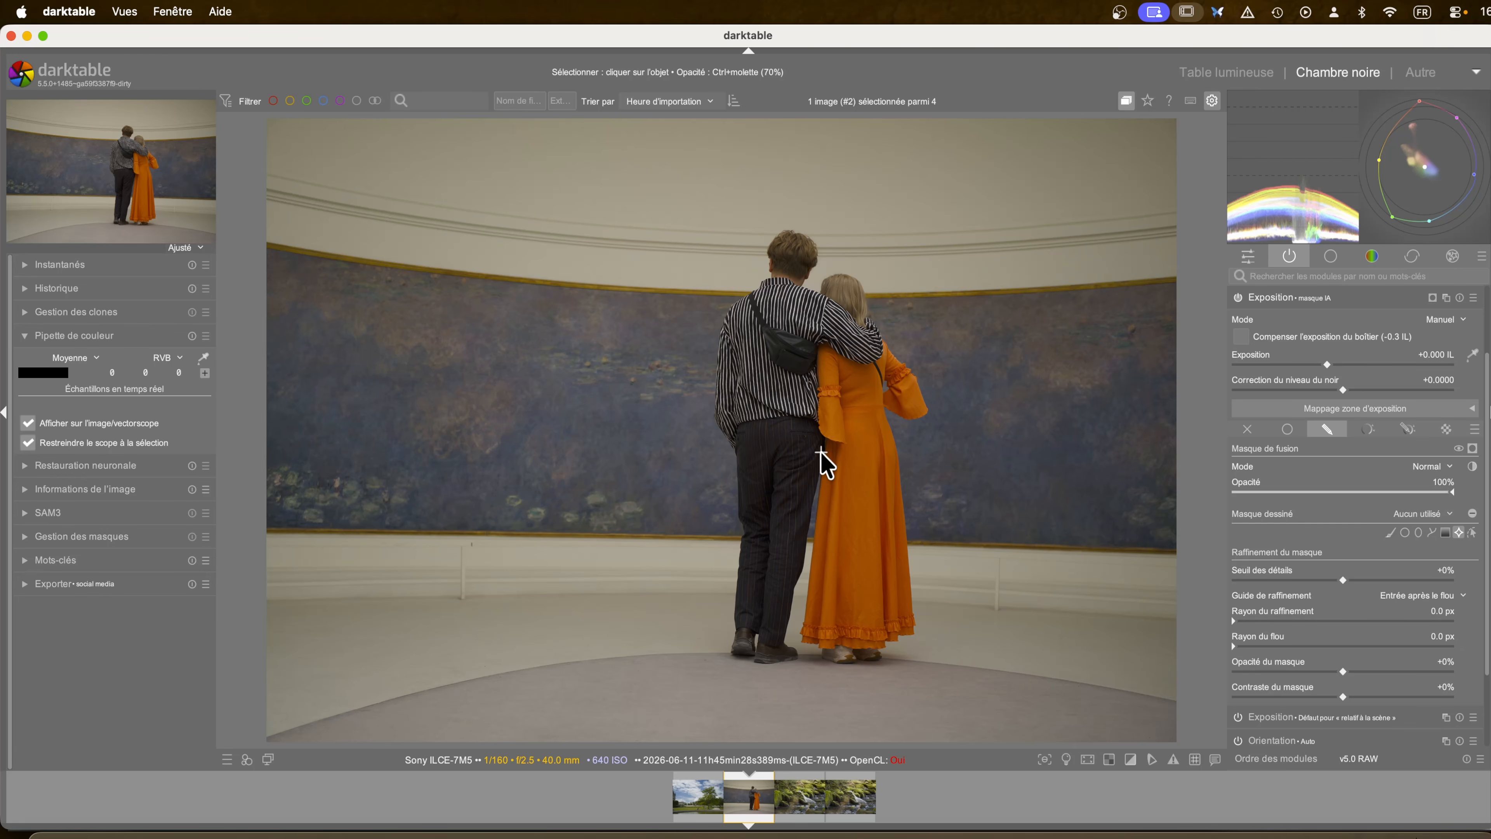
left_click(740, 644)
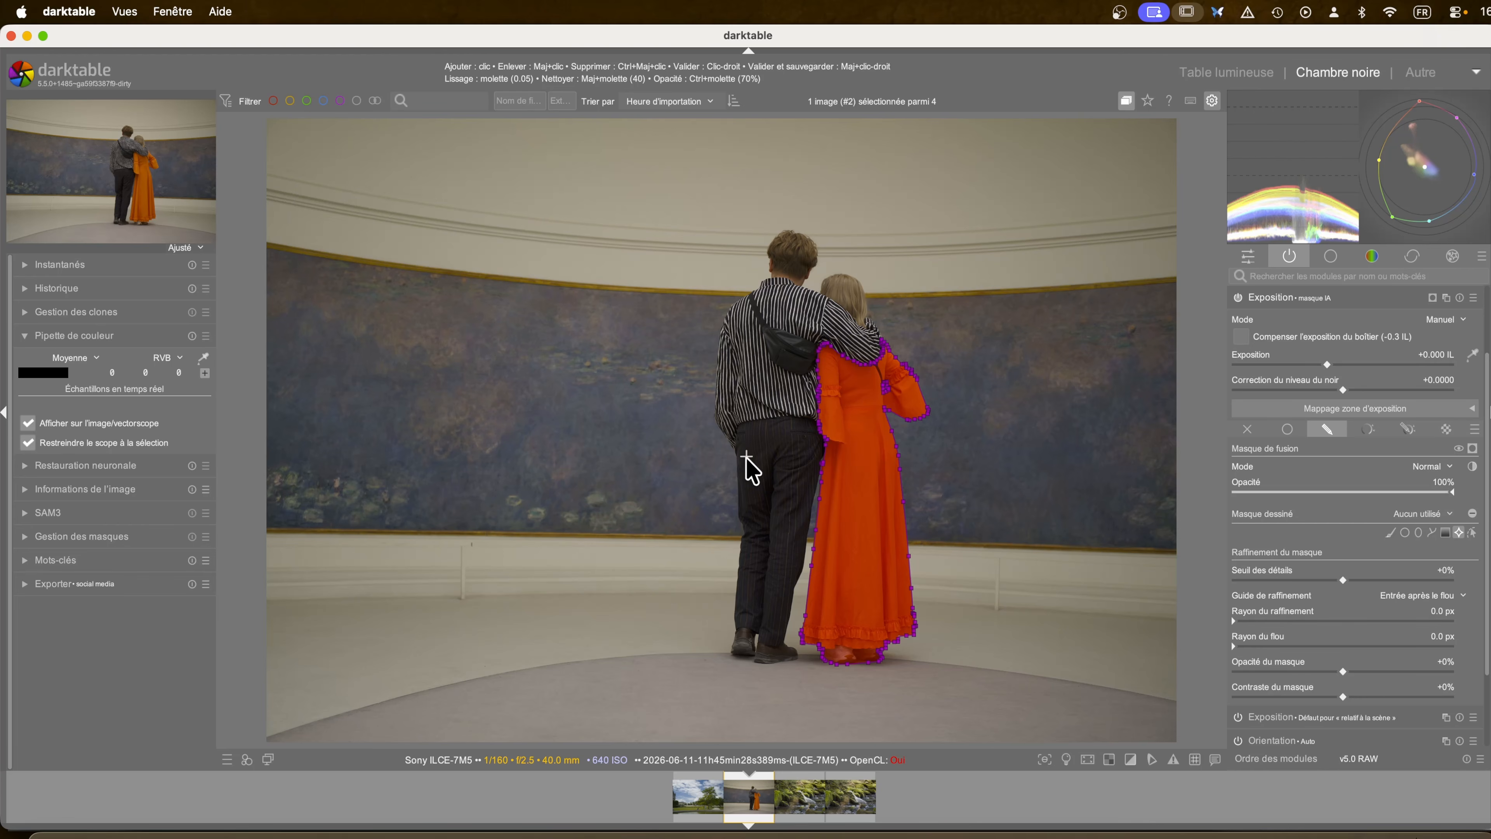
left_click(816, 463)
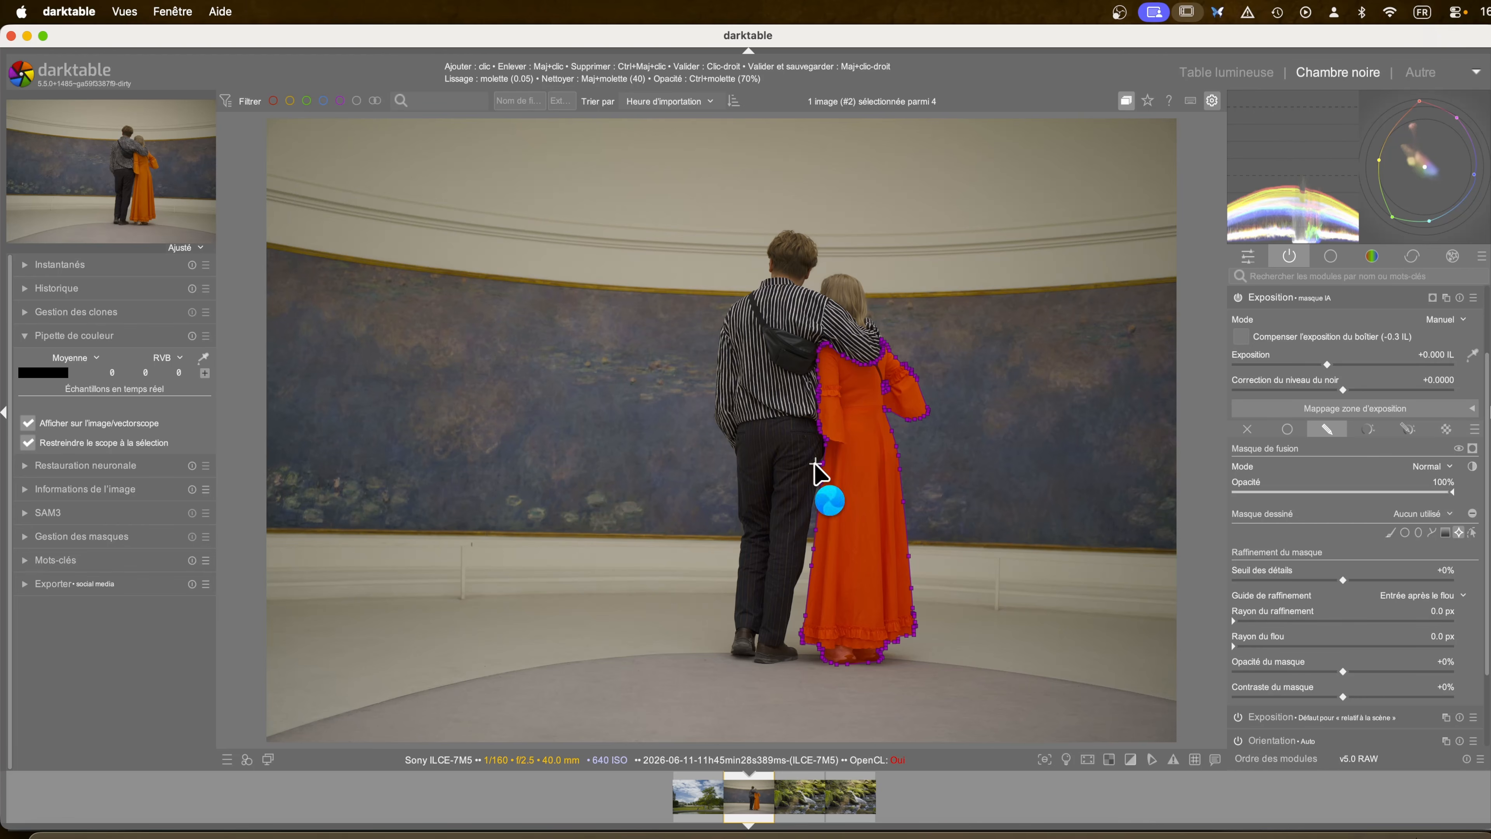
left_click(763, 475)
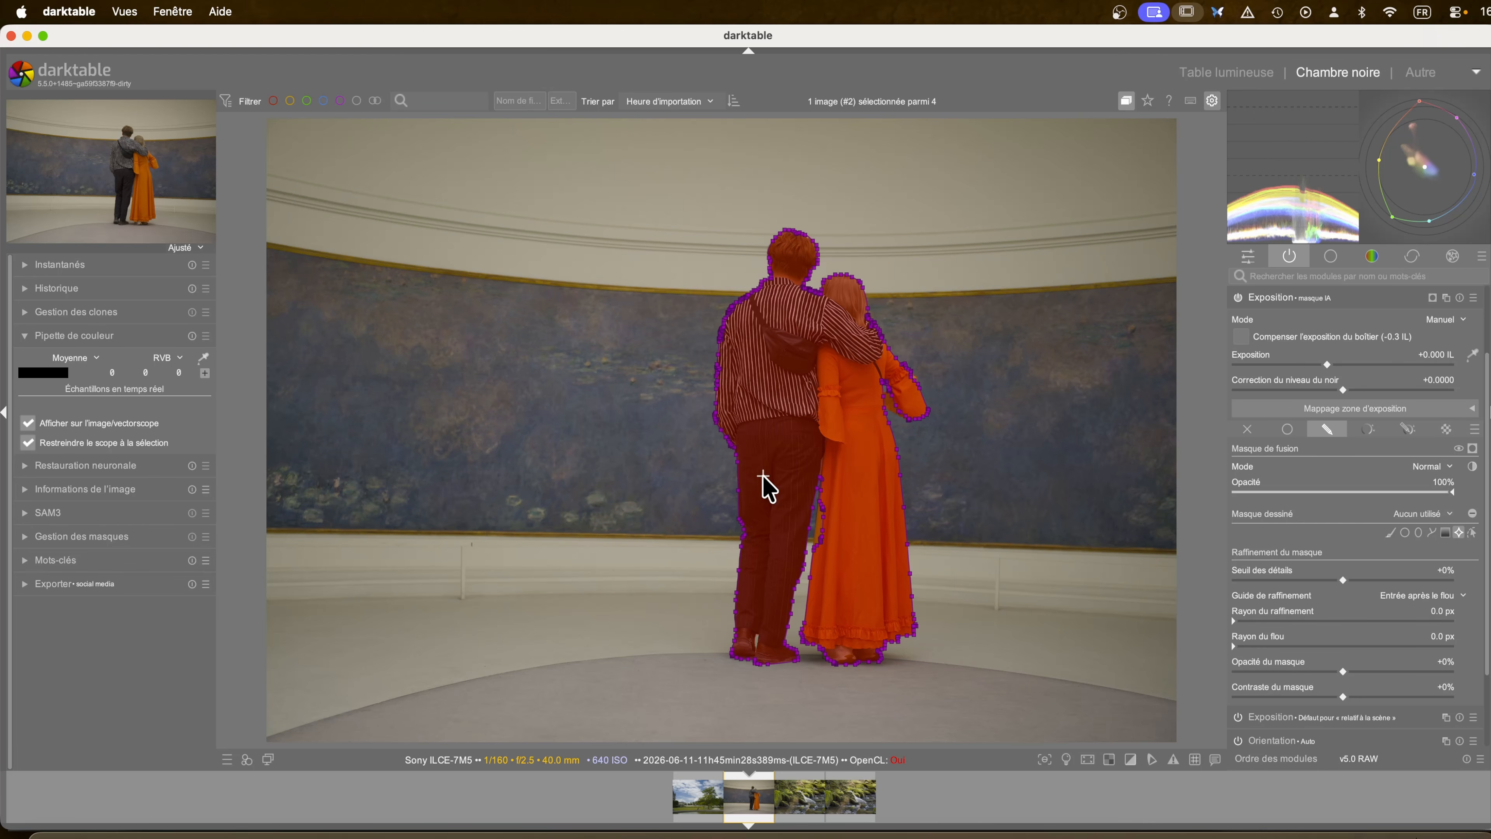
left_click(819, 535)
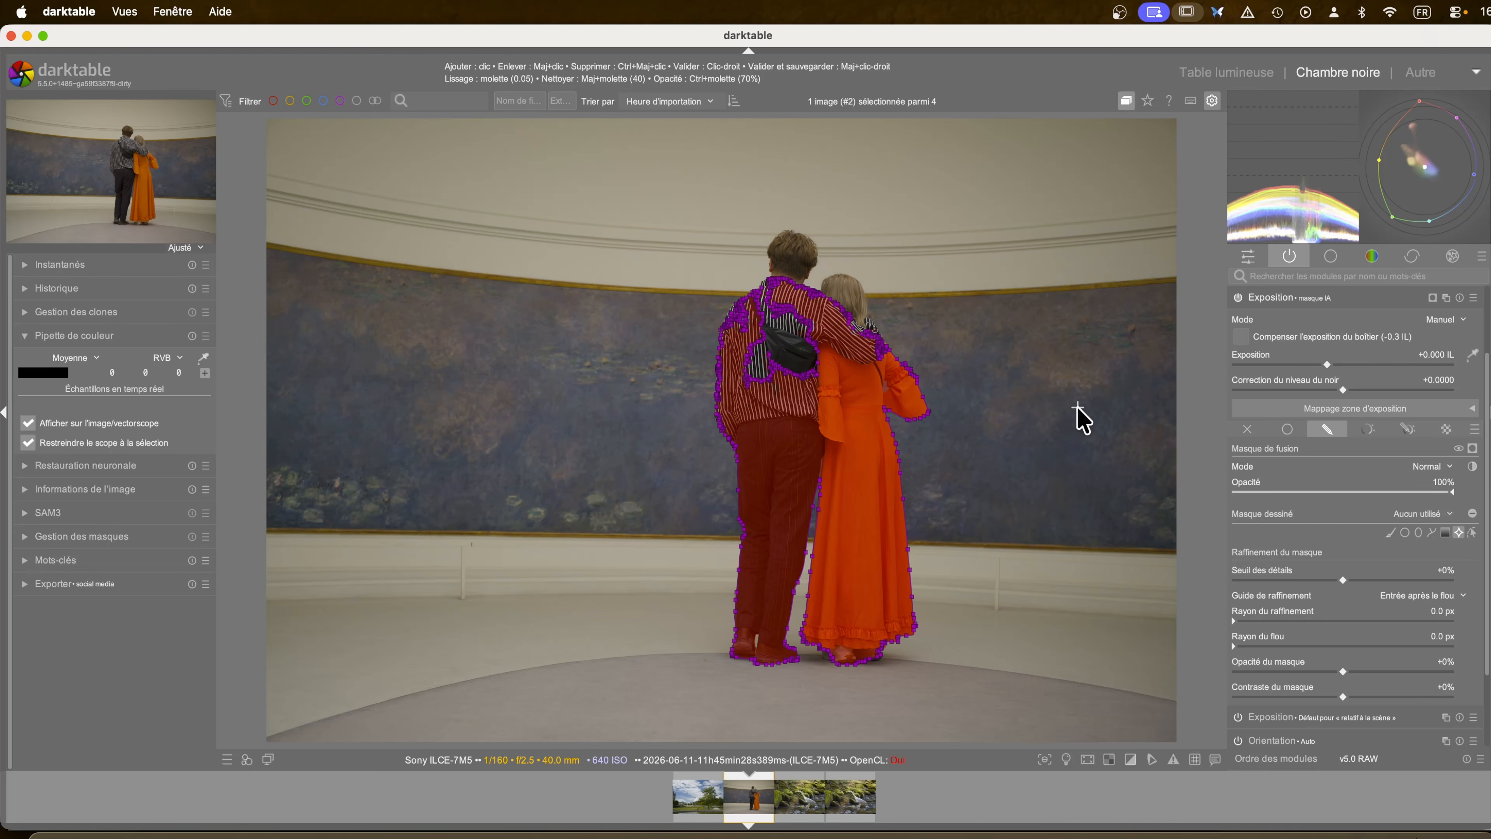
right_click(1006, 383)
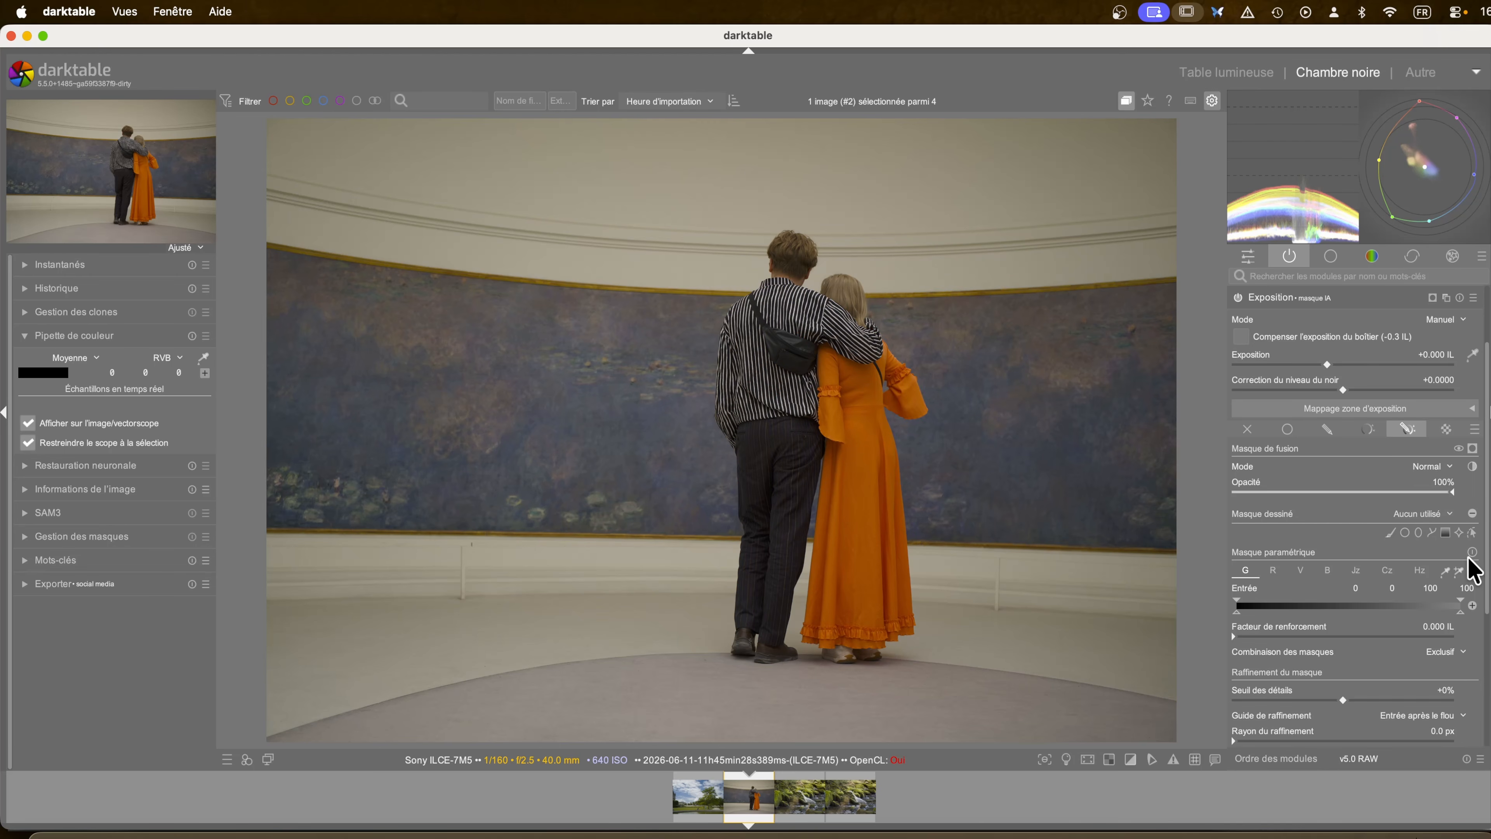
- Try an AI object mask on both people, subtracting the woman's bent sleeve and adding it back
left_click(1458, 532)
left_click(851, 470)
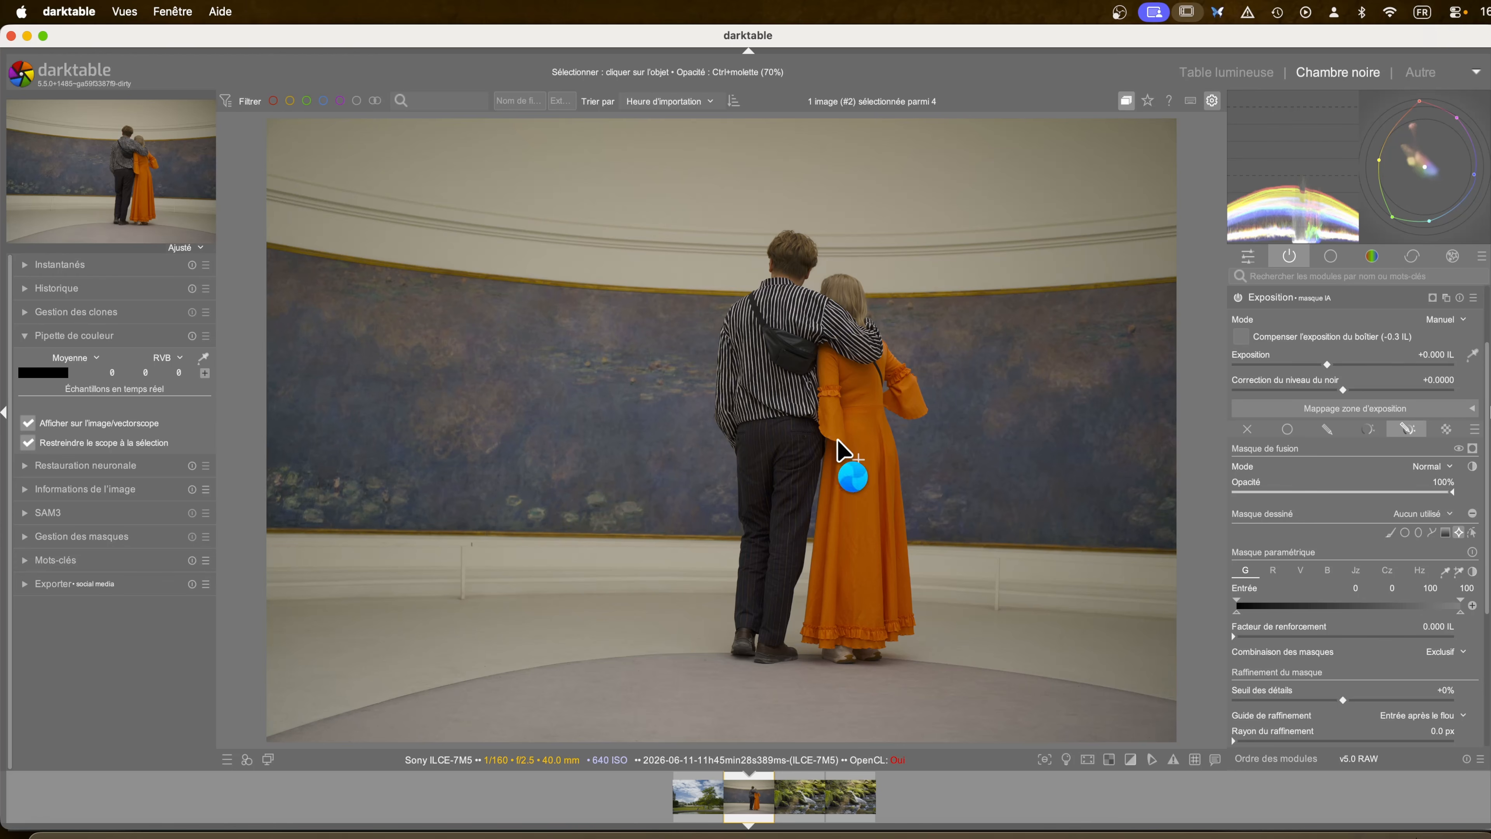
left_click(777, 258)
left_click(833, 292)
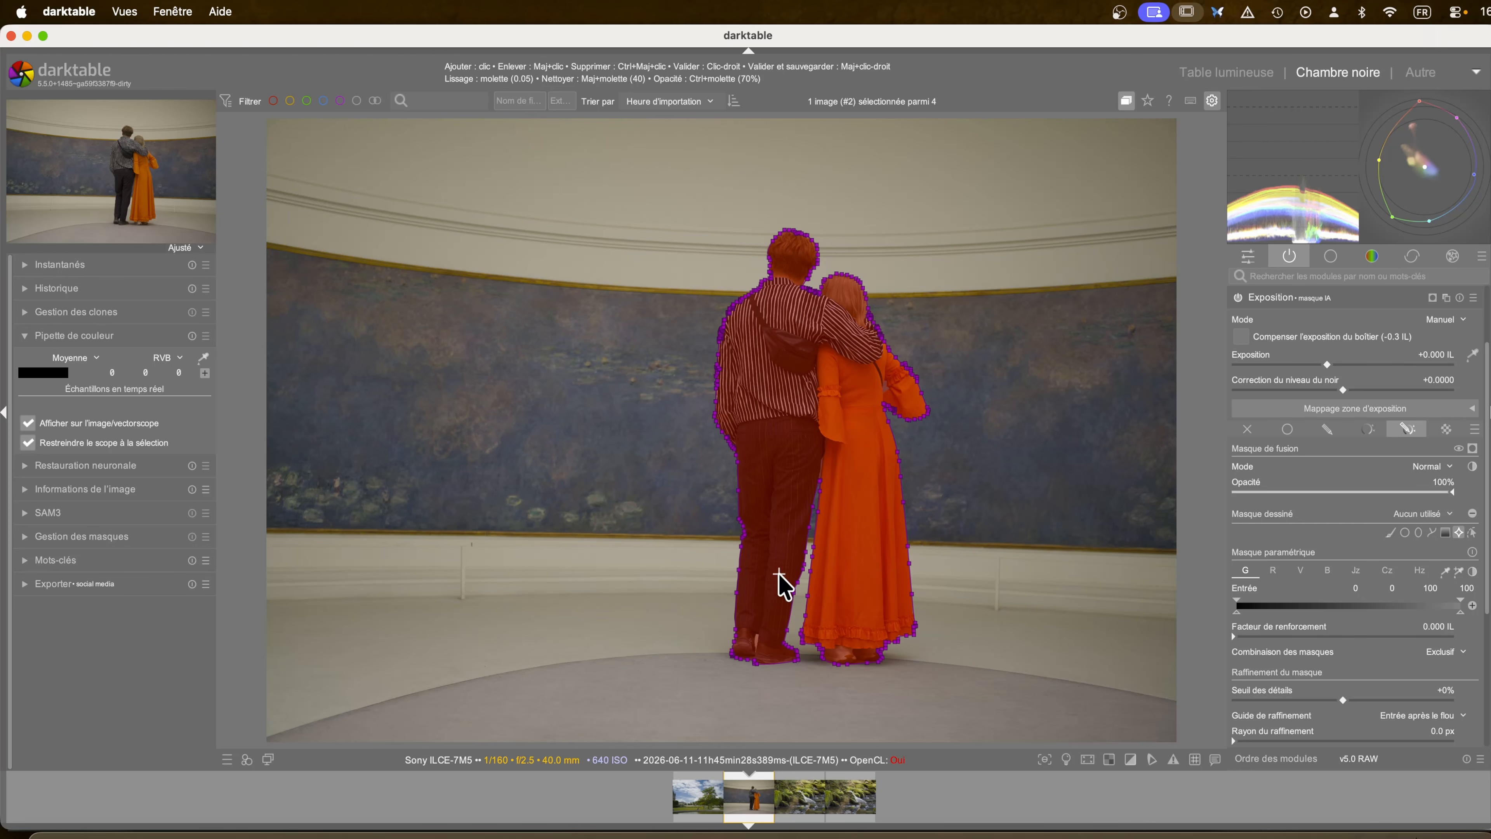
left_click(886, 384, "shift")
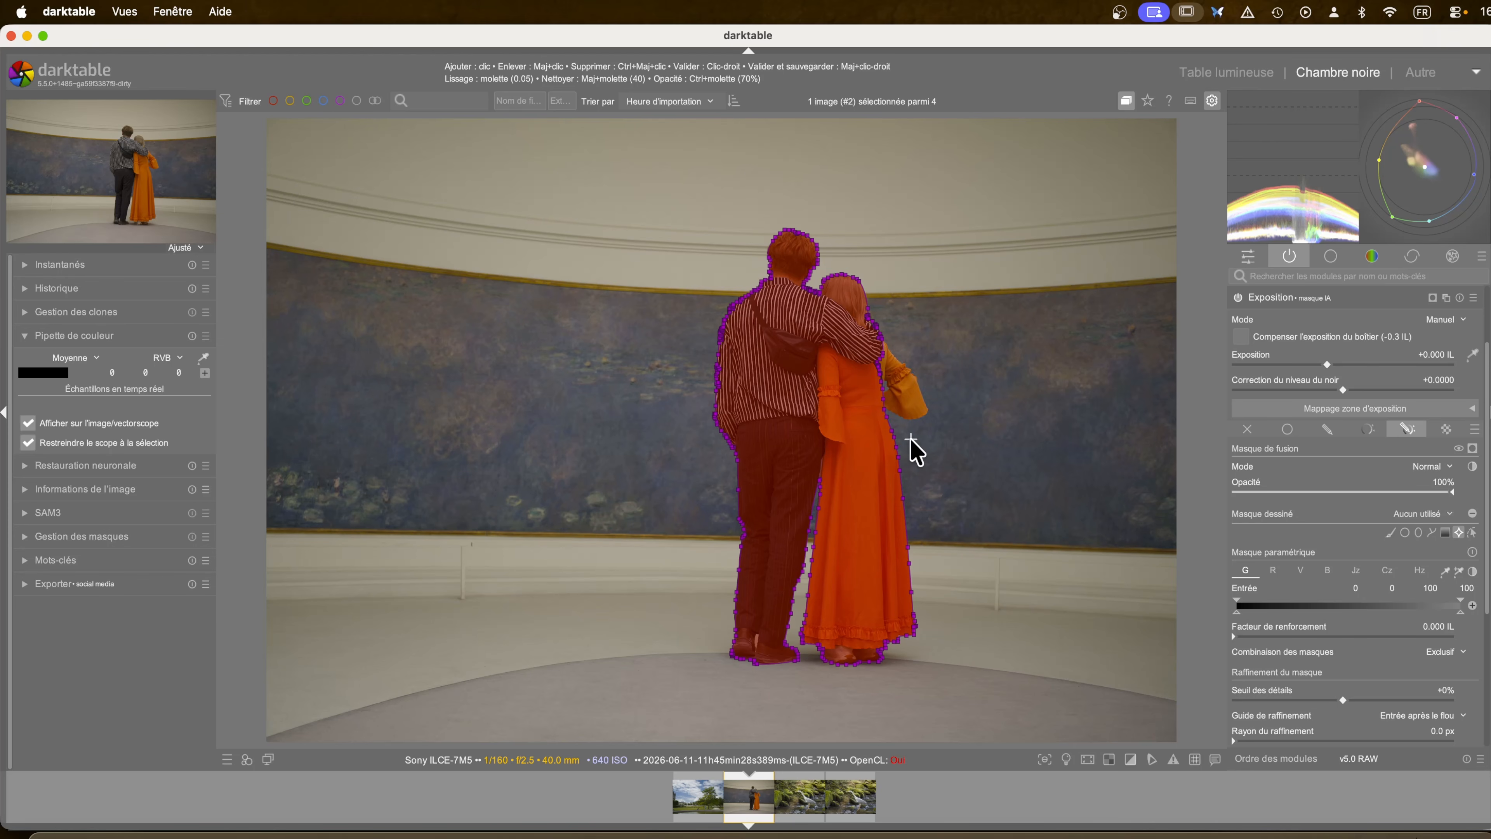
left_click(898, 403)
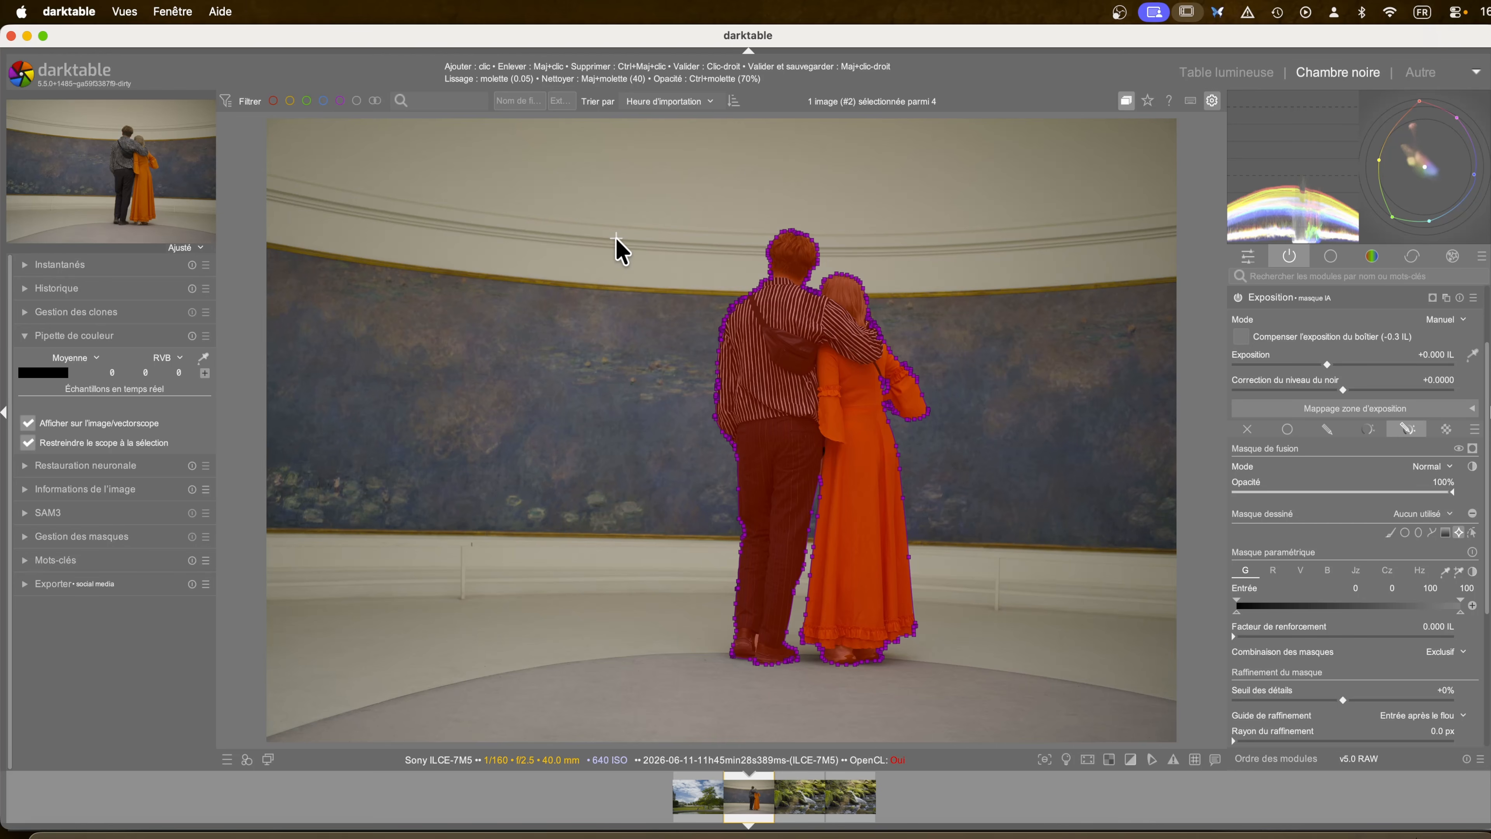
right_click(619, 373)
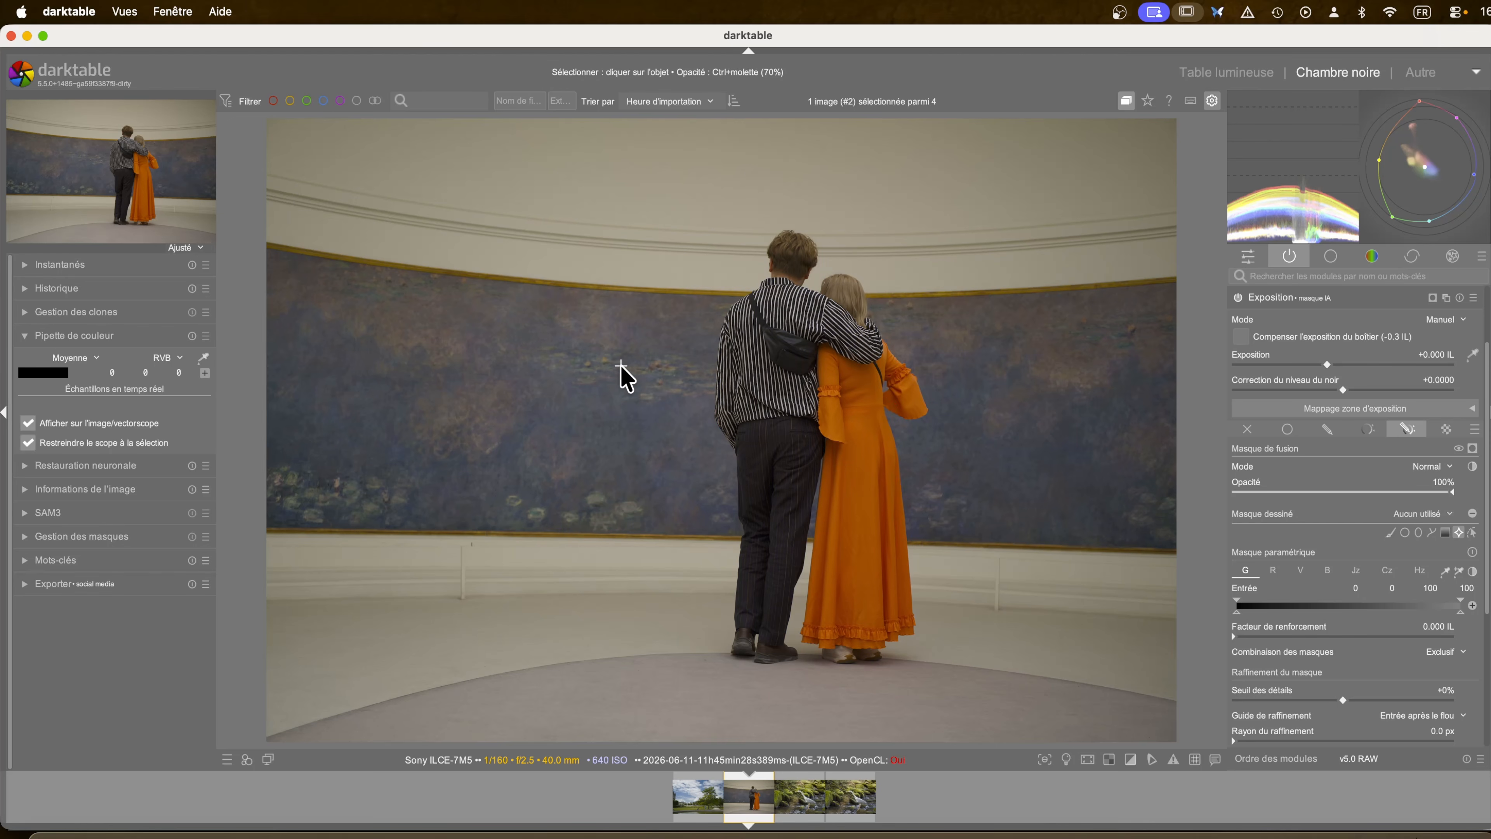
- Select both people completely with the AI object mask, including the man's head and the orange dress
left_click(842, 387)
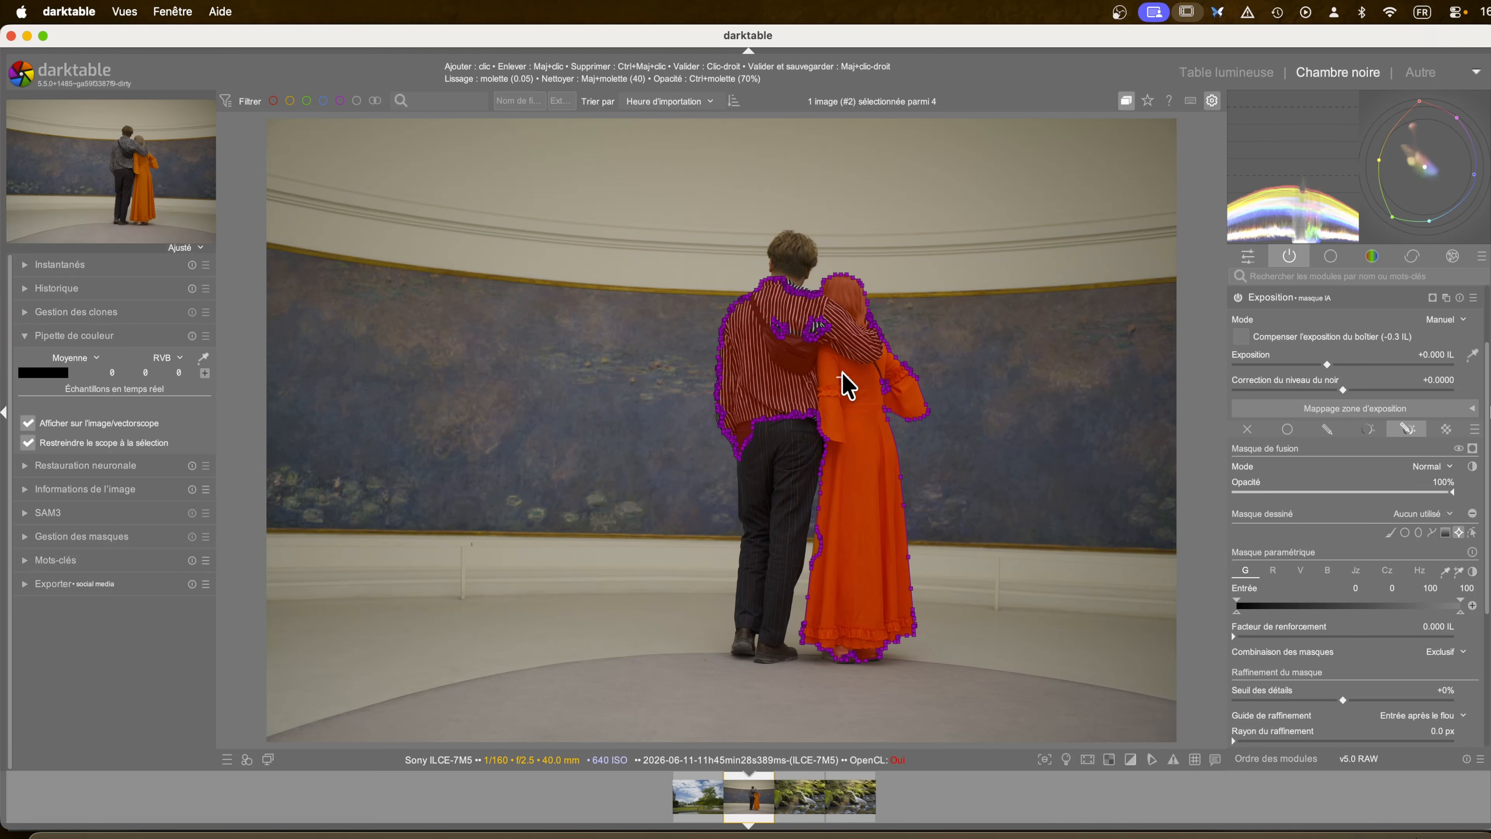
left_click(808, 273)
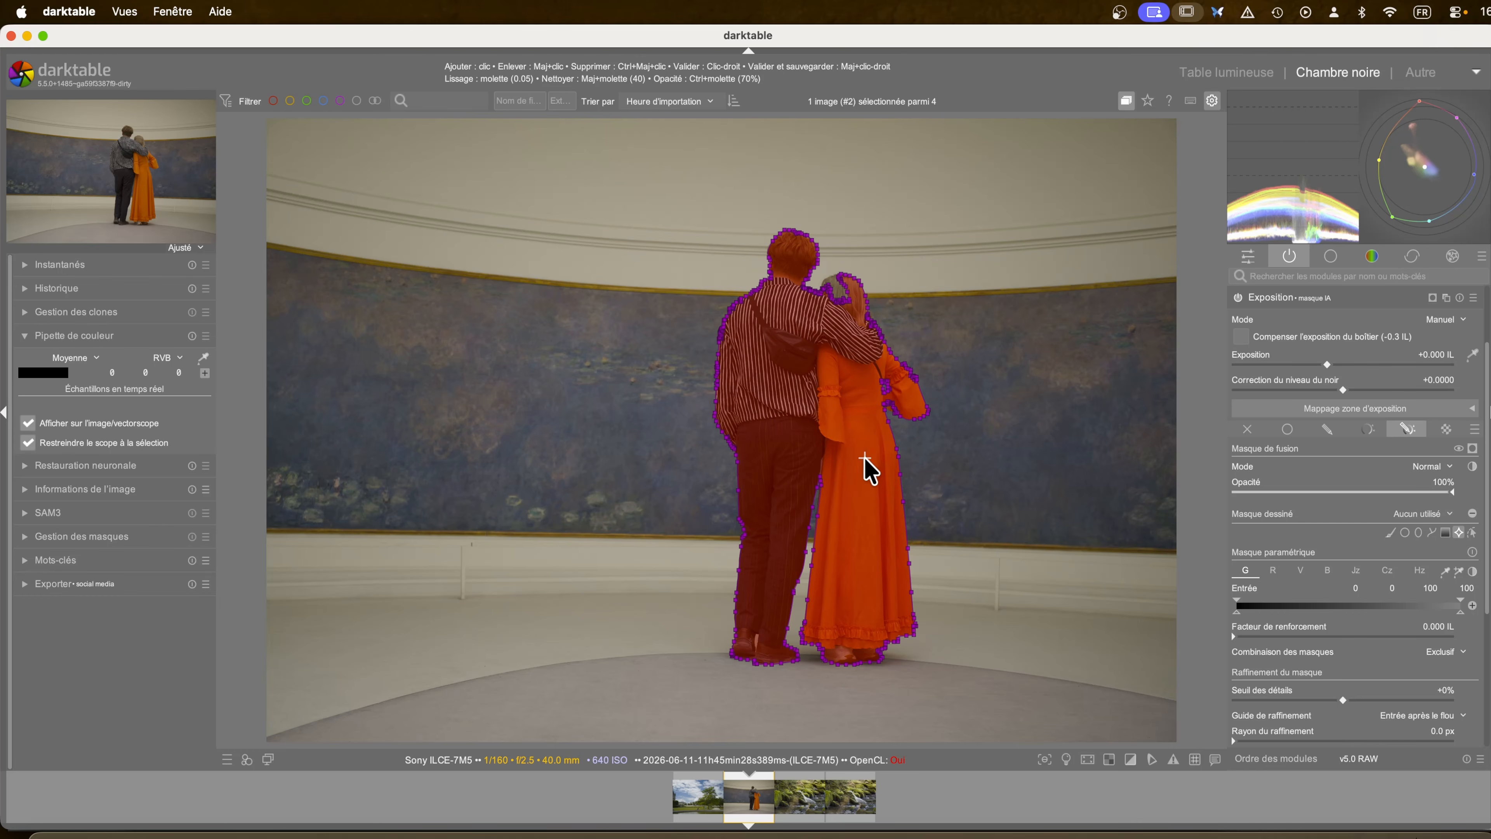
left_click(872, 517)
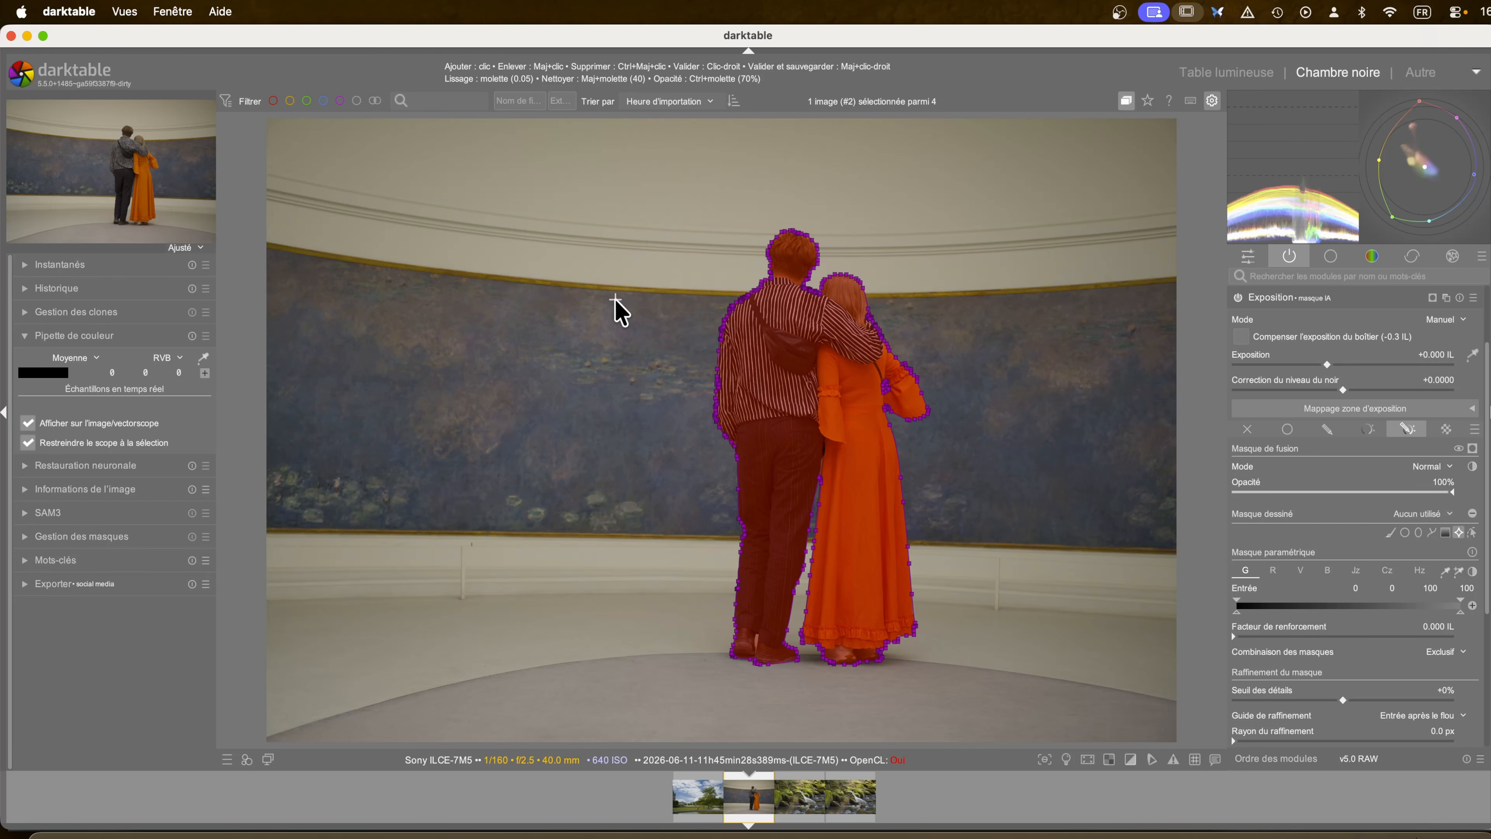
- Adjust the object mask's smoothing and bring its cleanup to 0, and validate the mask as a drawn shape
scroll(615, 286, "up", 3)
scroll(615, 285, "up", 15)
scroll(631, 266, "up", 6)
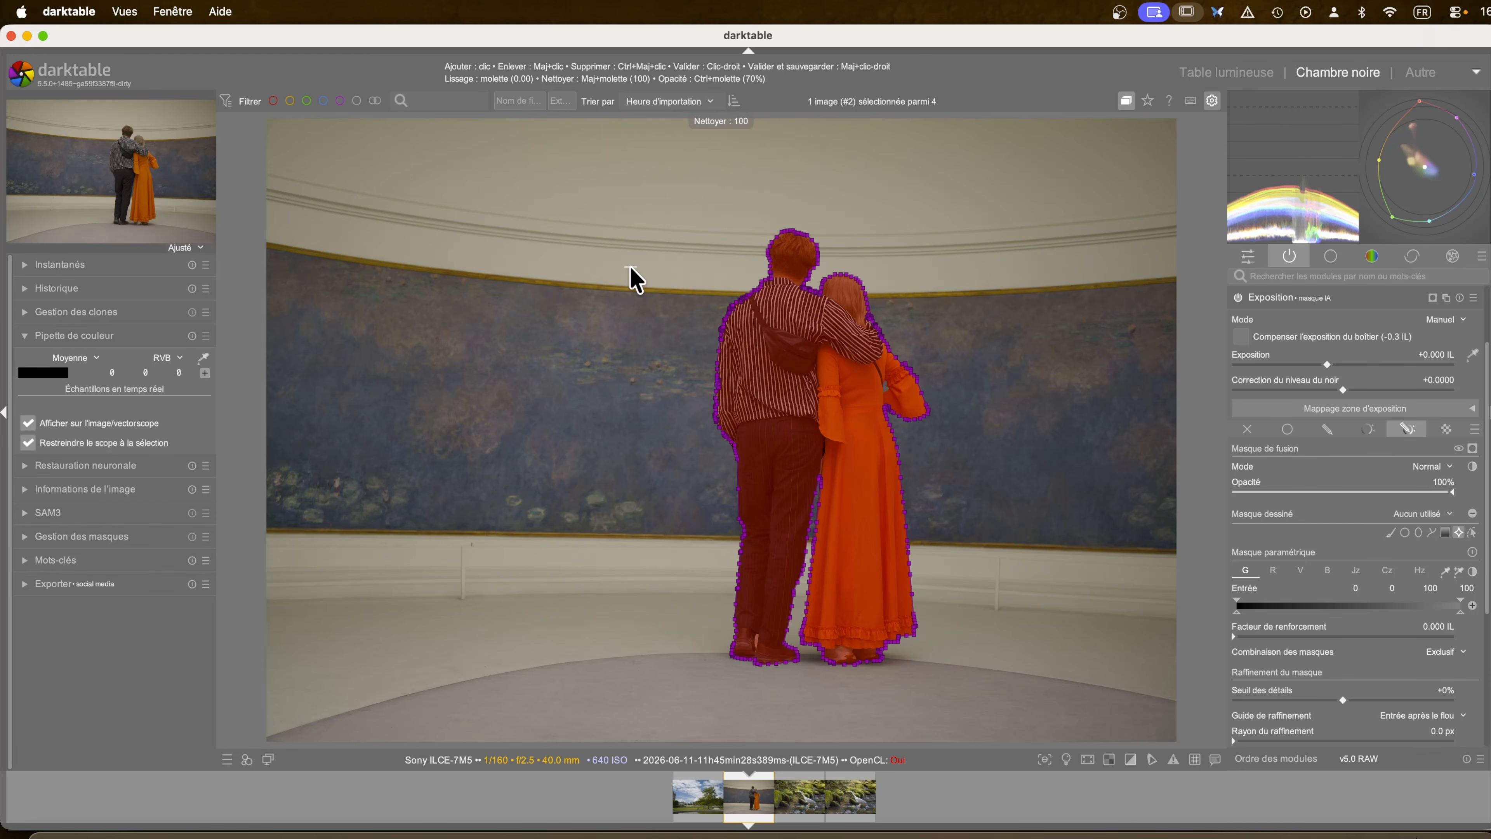
scroll(630, 266, "down", 10)
scroll(630, 273, "up", 3)
scroll(631, 272, "down", 8)
scroll(630, 270, "down", 1)
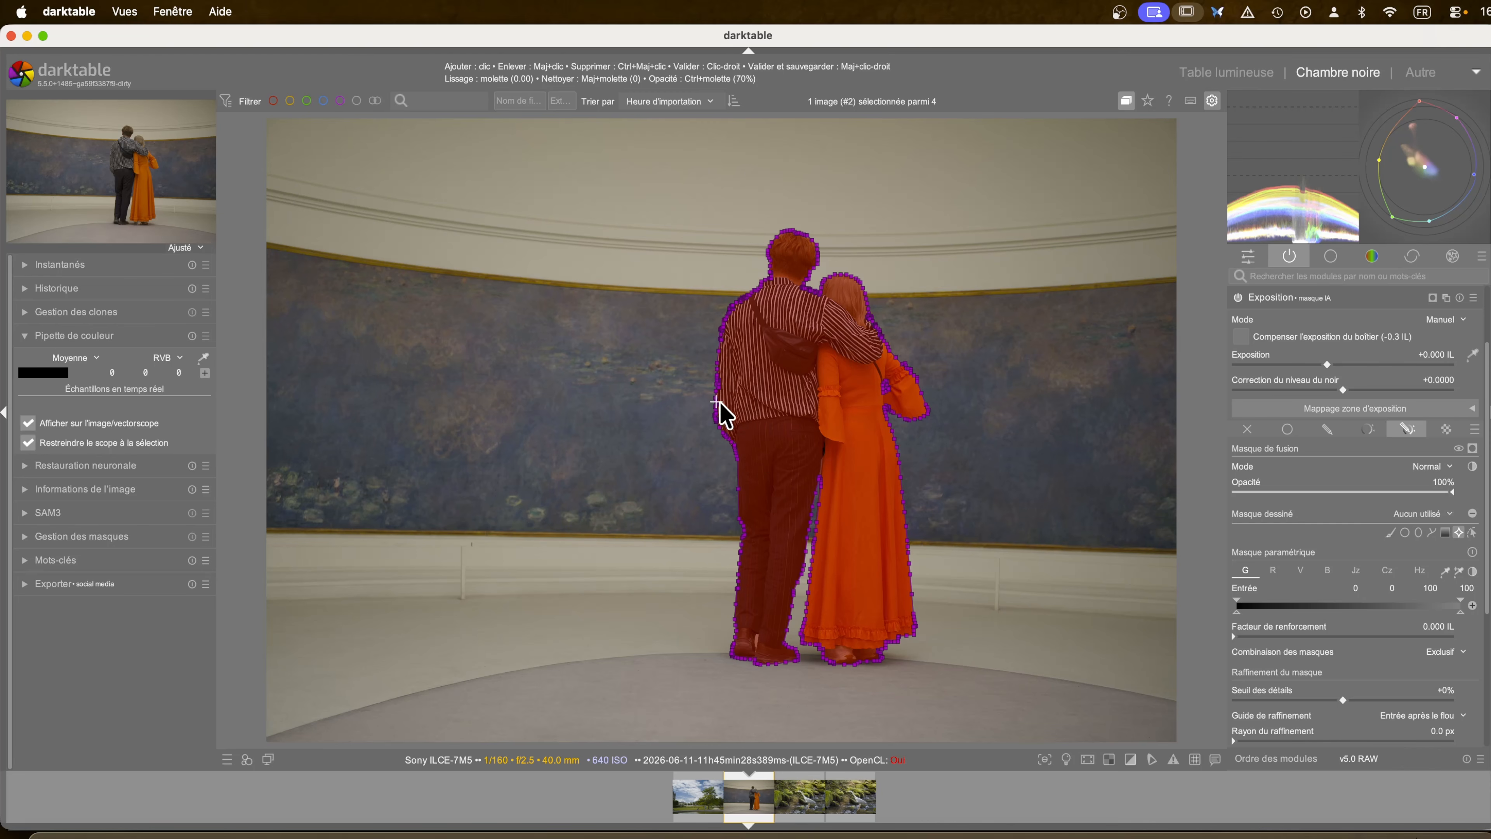
scroll(715, 402, "up", 3)
right_click(635, 383)
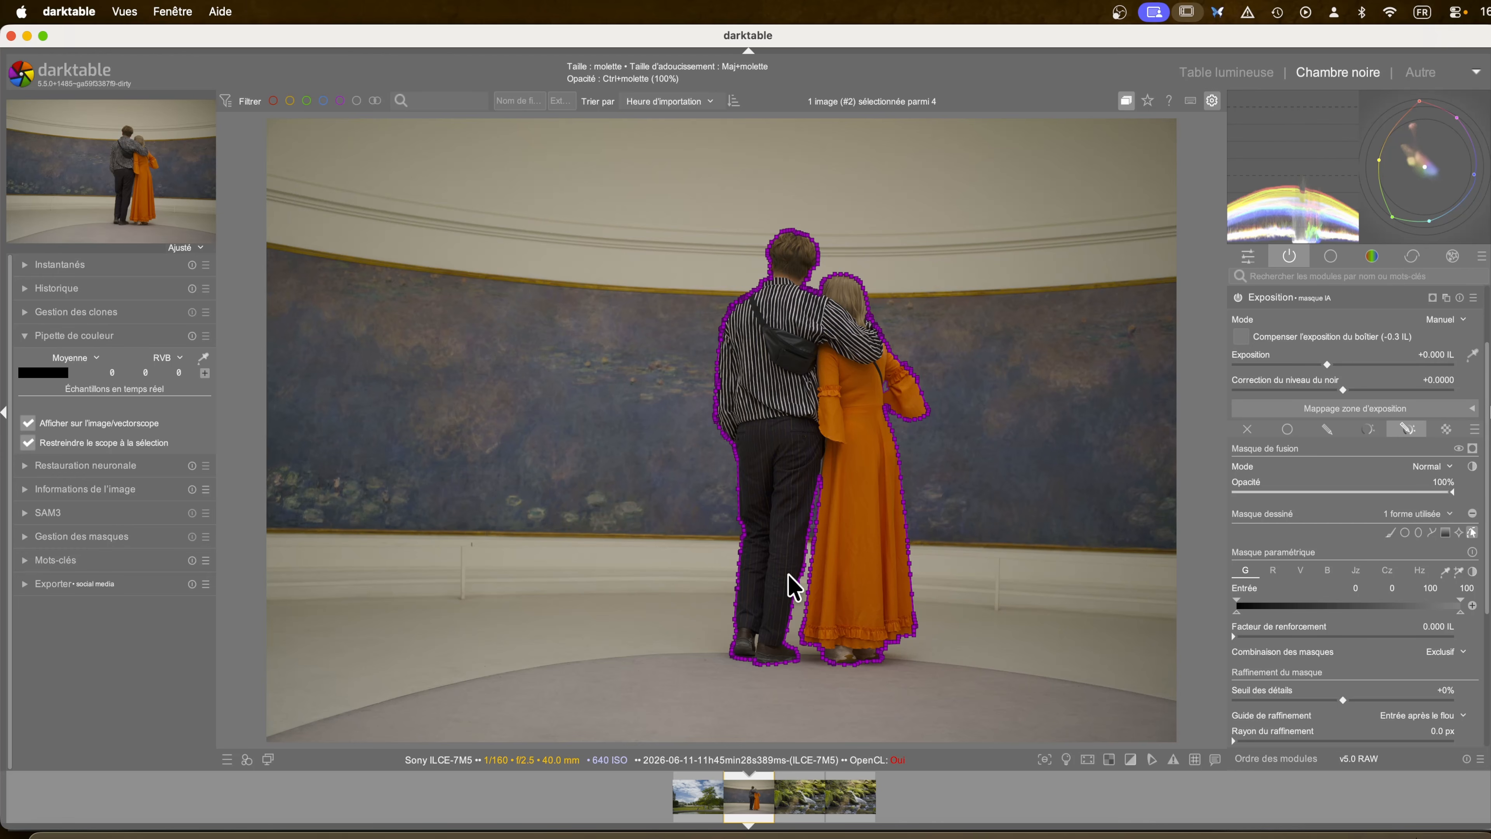
- Nudge a node of the mask outline in the gap between the man's trousers and the orange dress
scroll(678, 530, "up", 1)
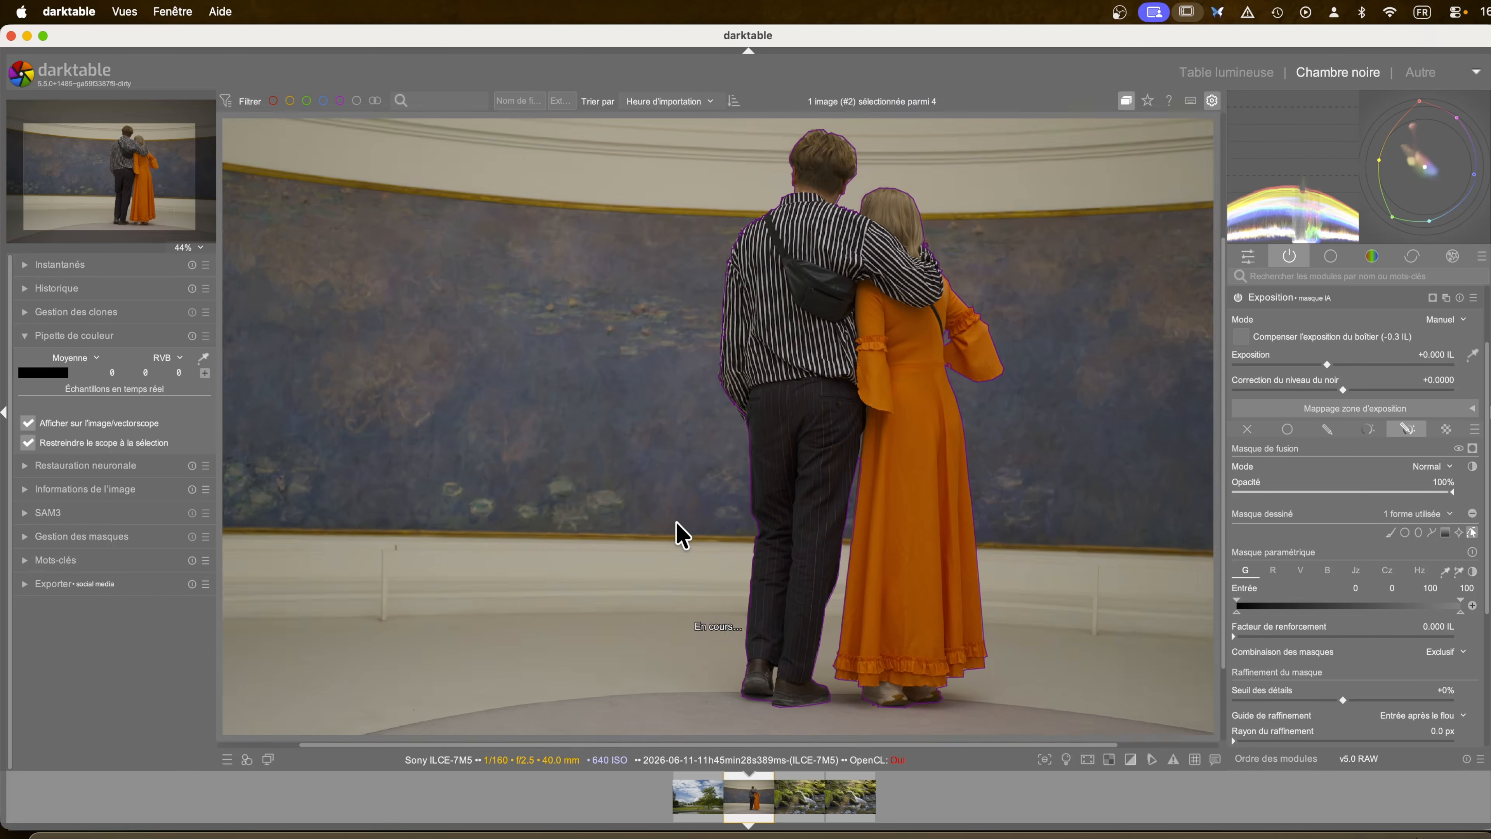
scroll(678, 530, "up", 3)
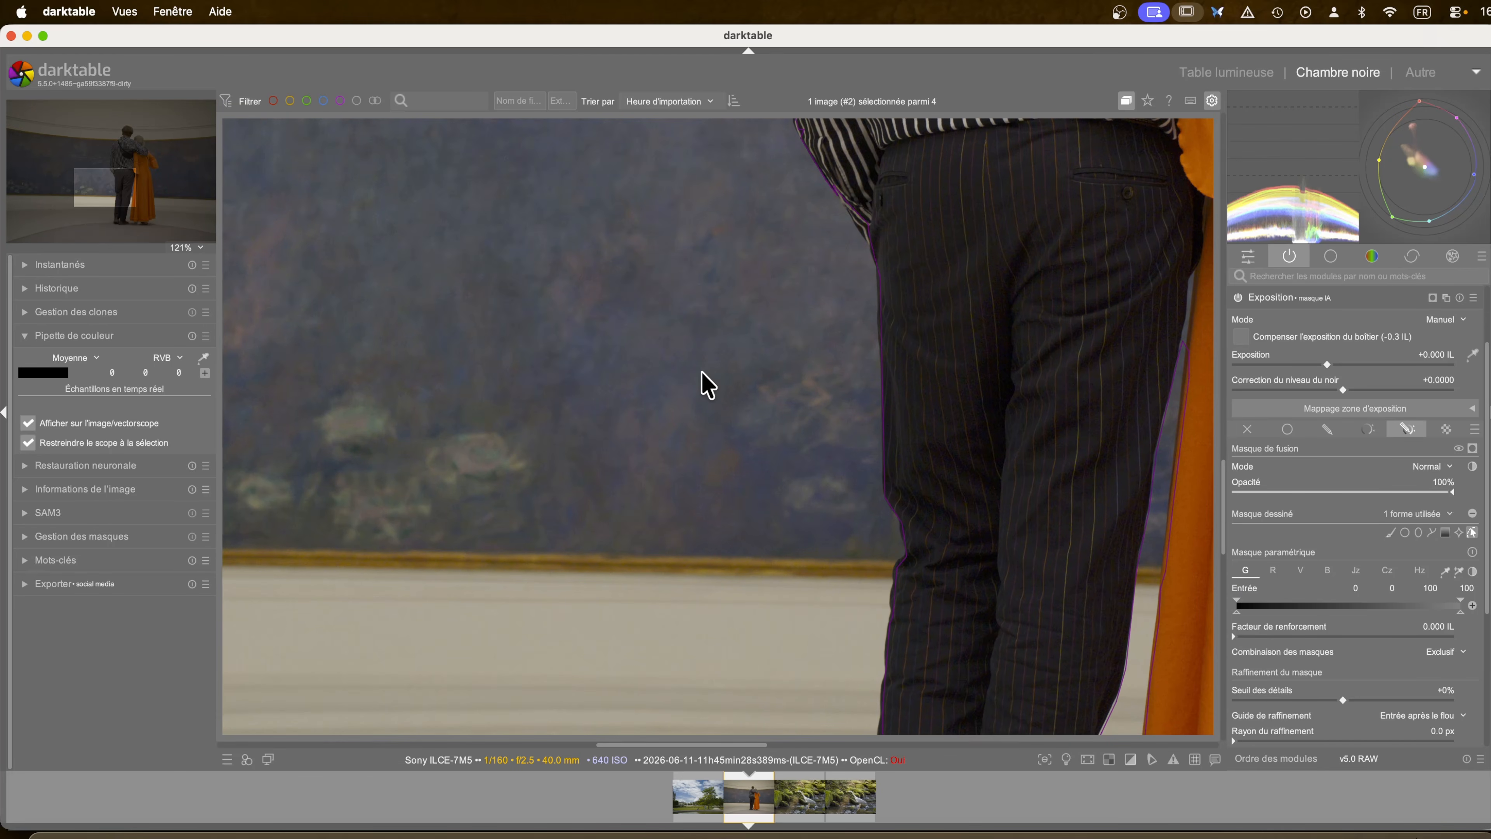
left_click_drag(708, 389, 356, 416)
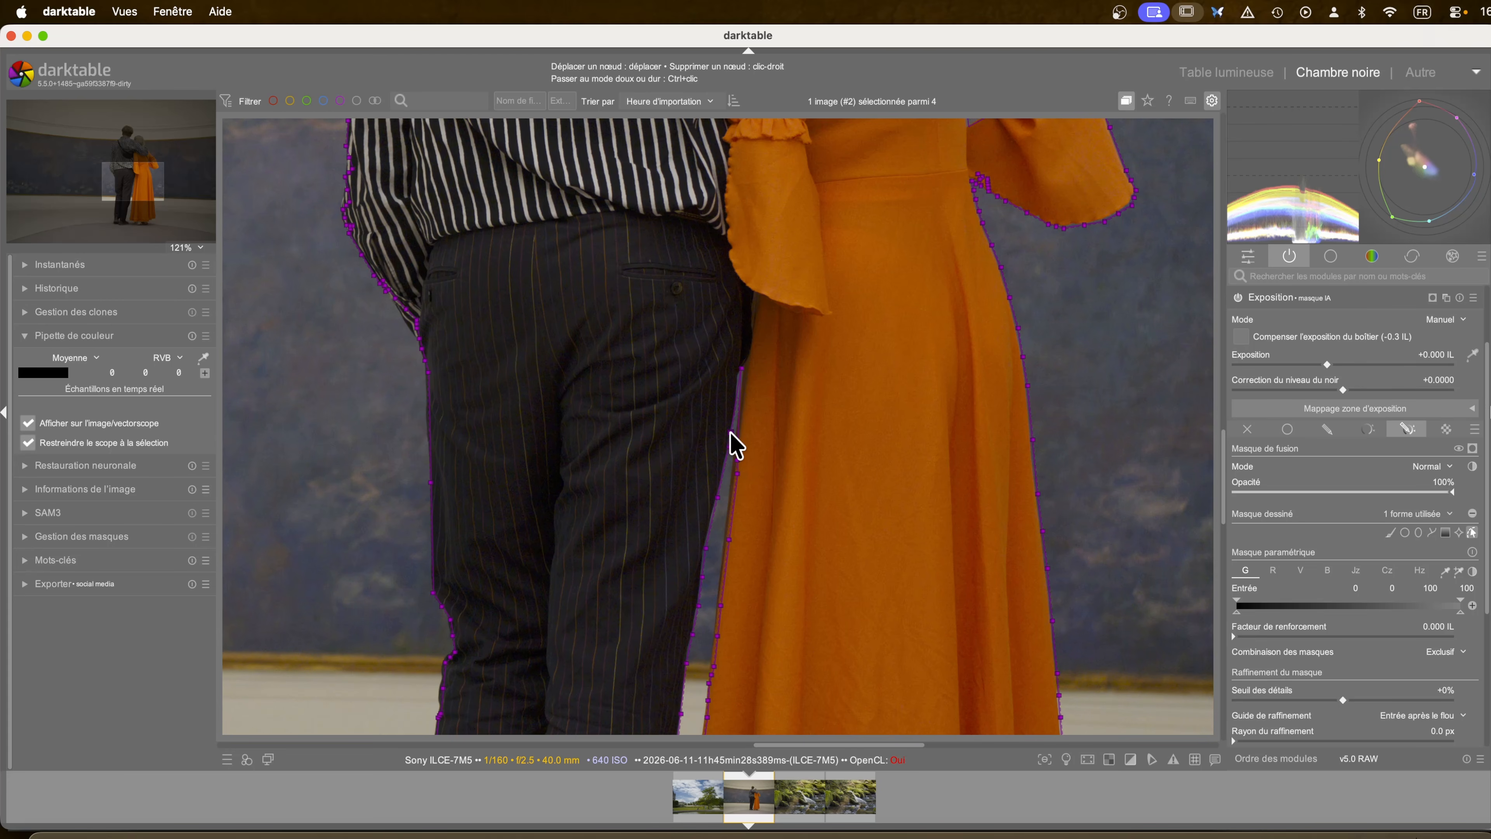
left_click_drag(739, 441, 738, 444)
scroll(1173, 422, "up", 1)
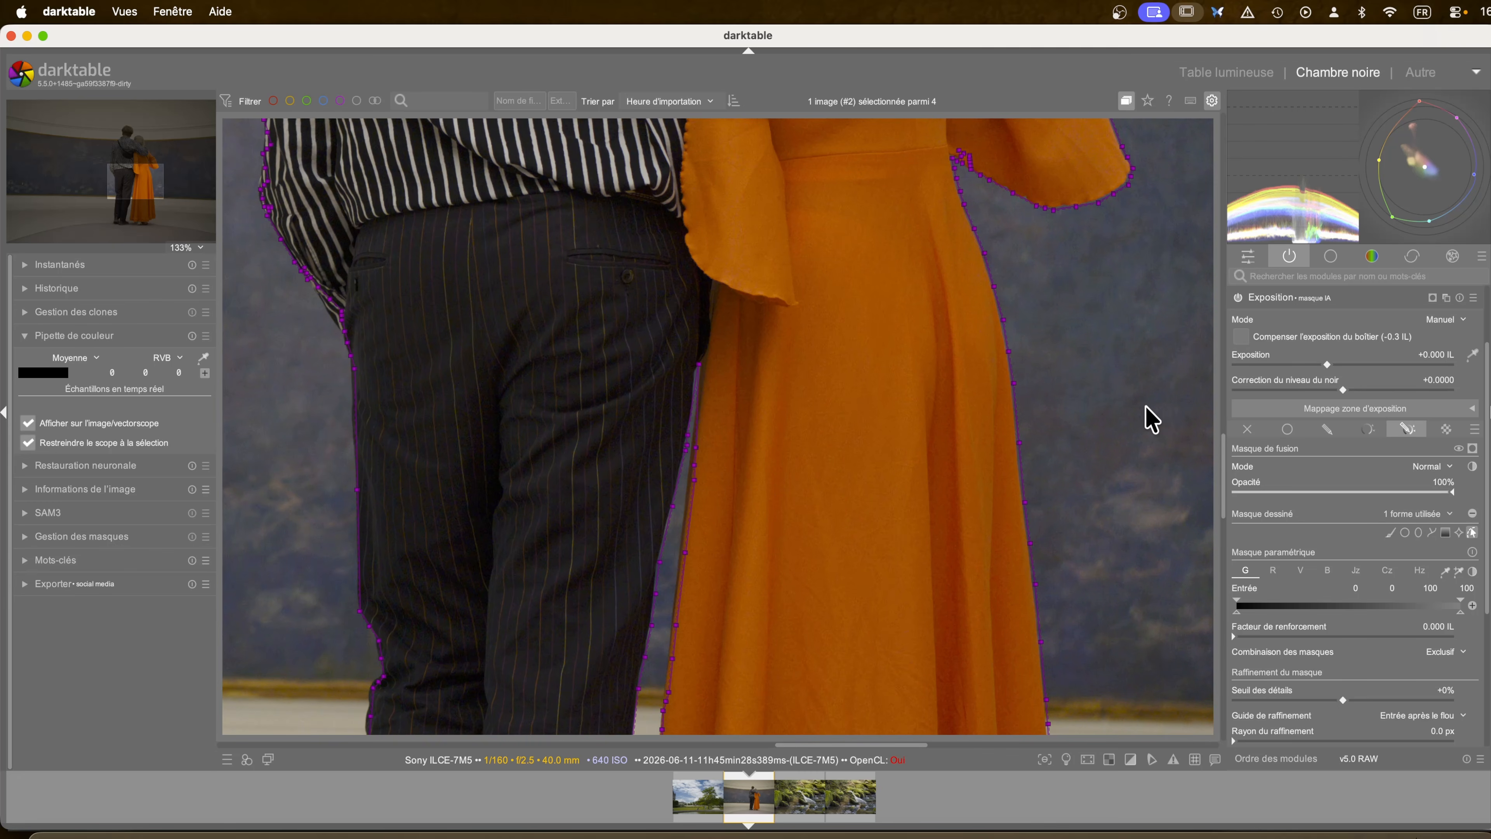
- Reopen the "masque IA" Exposition instance and display its mask nodes for editing around the woman's bent sleeve
key("space")
key("BackSpace")
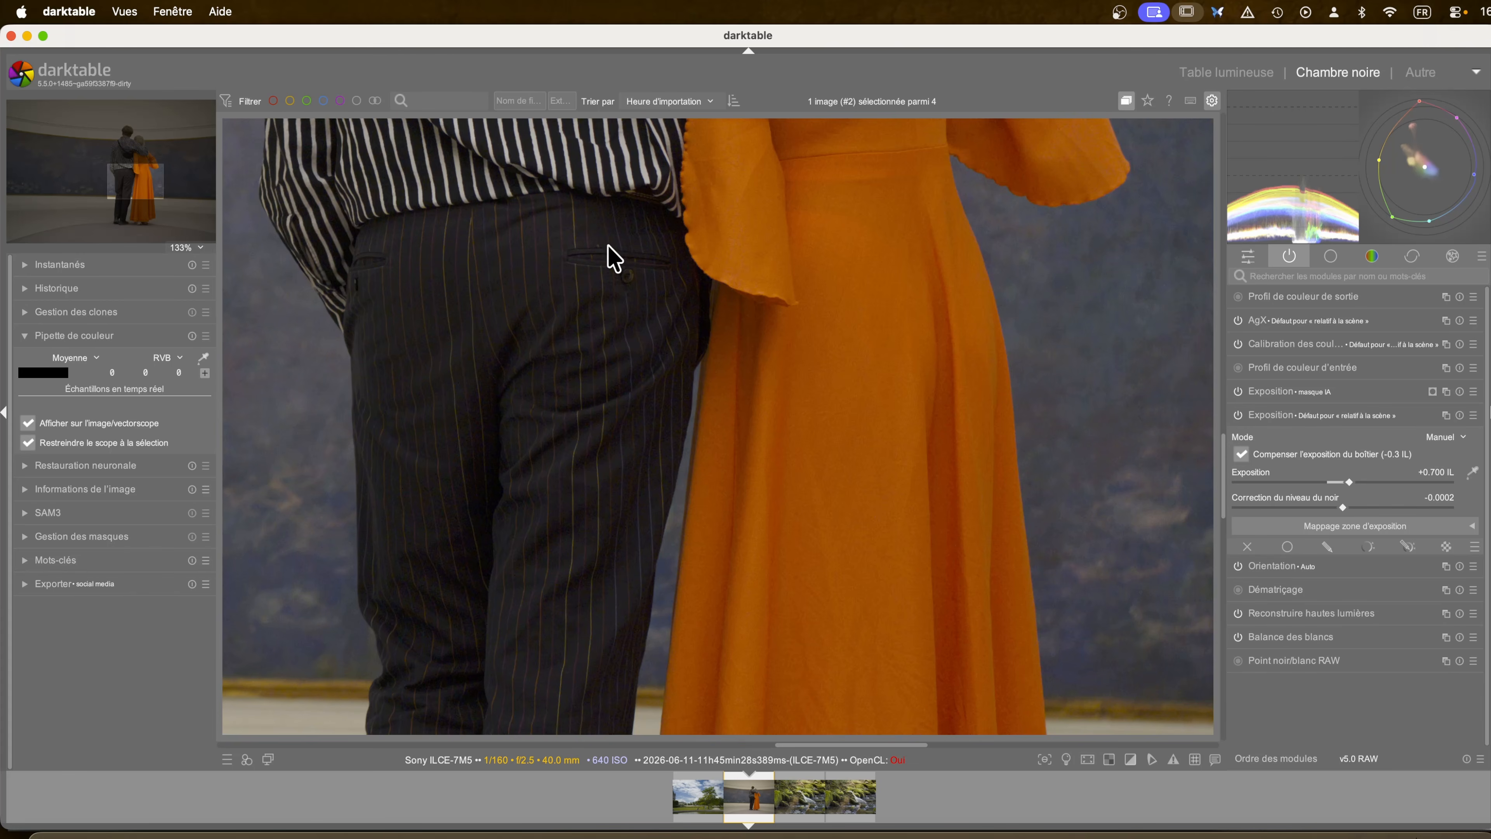
left_click(144, 190)
left_click_drag(144, 190, 127, 163)
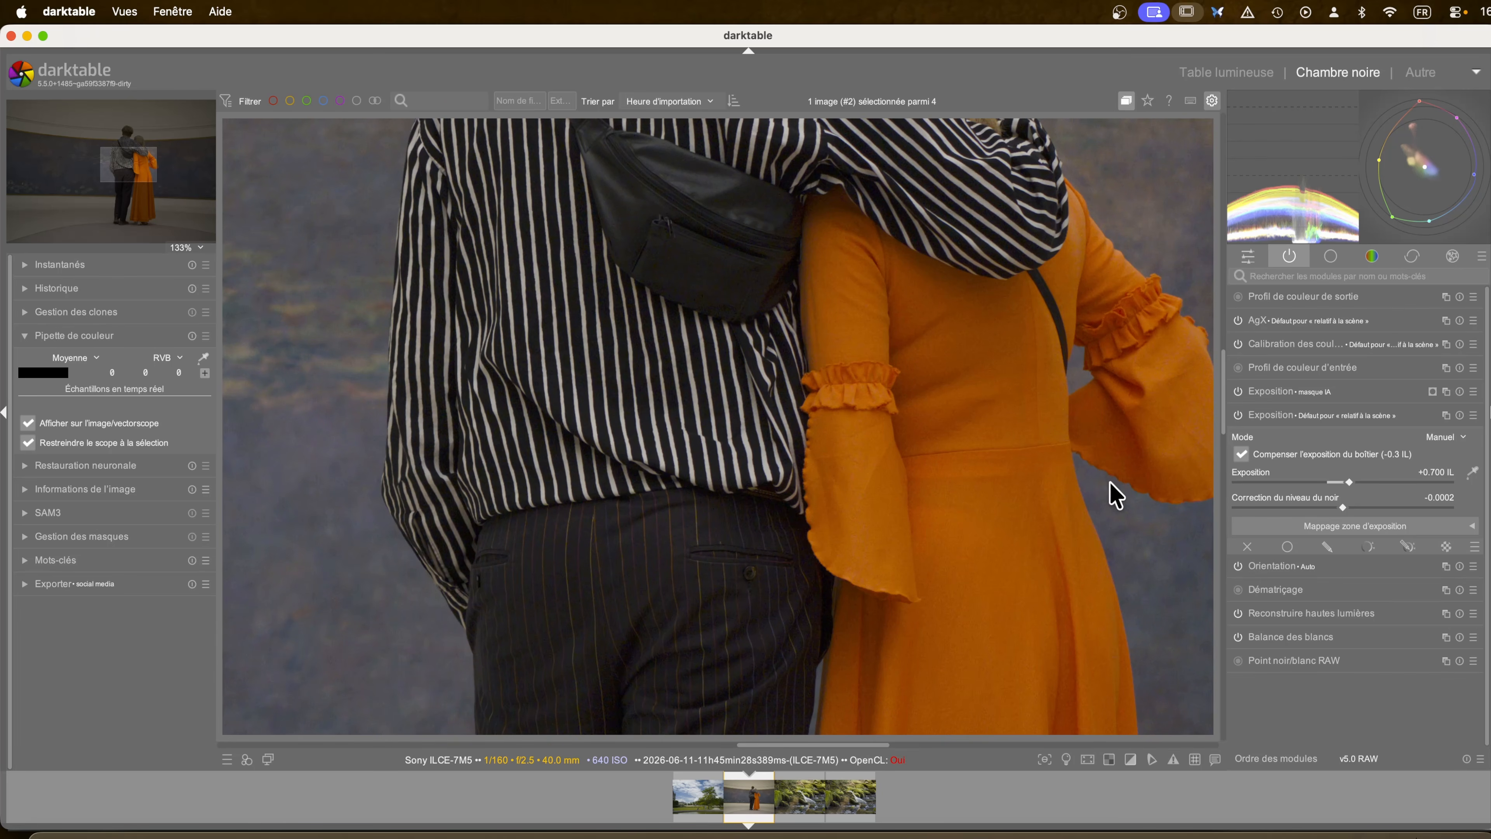
left_click_drag(1114, 495, 903, 505)
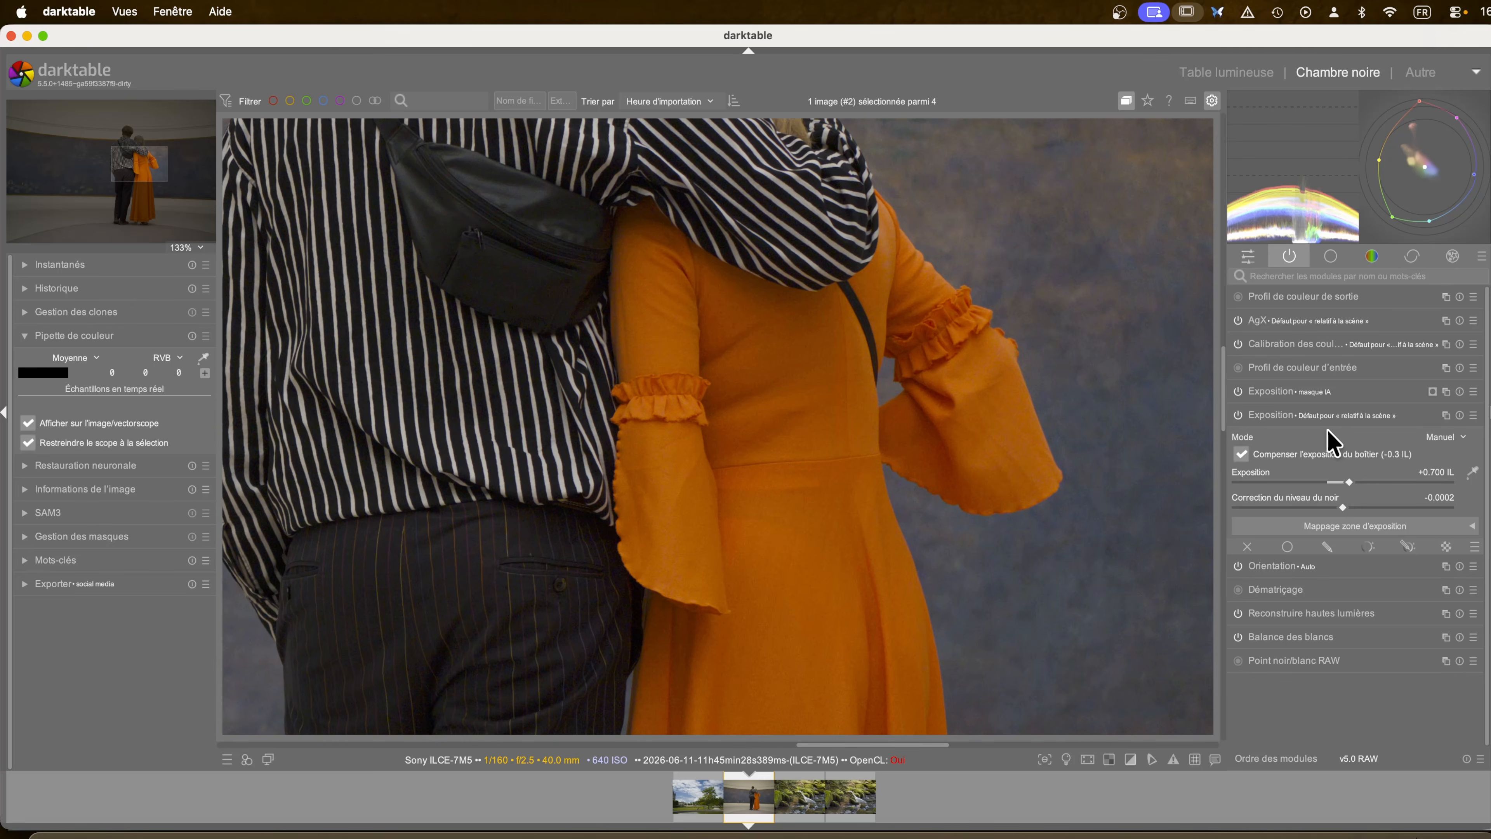
left_click(1284, 404)
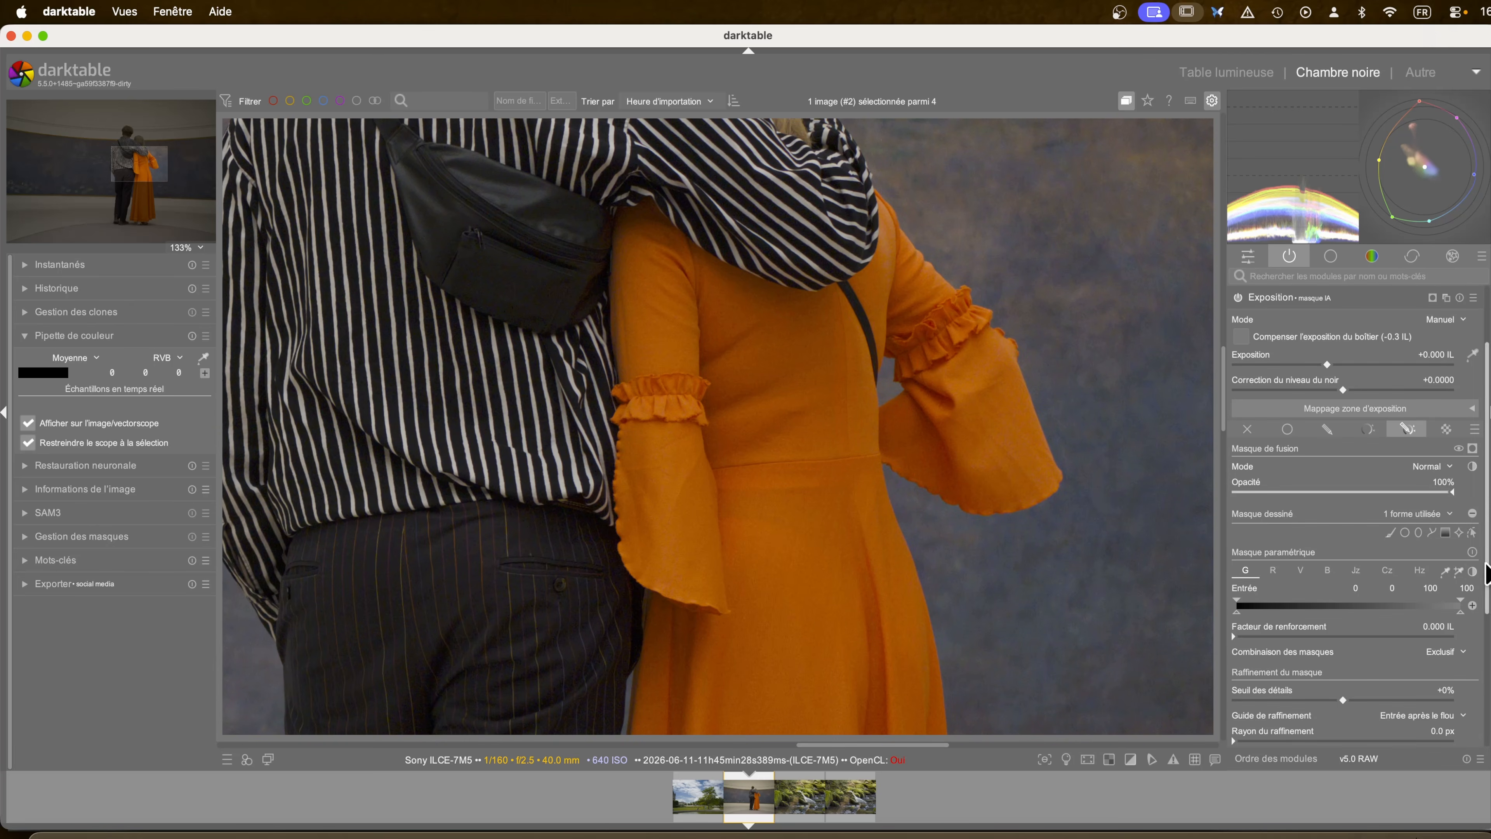
left_click(1472, 533)
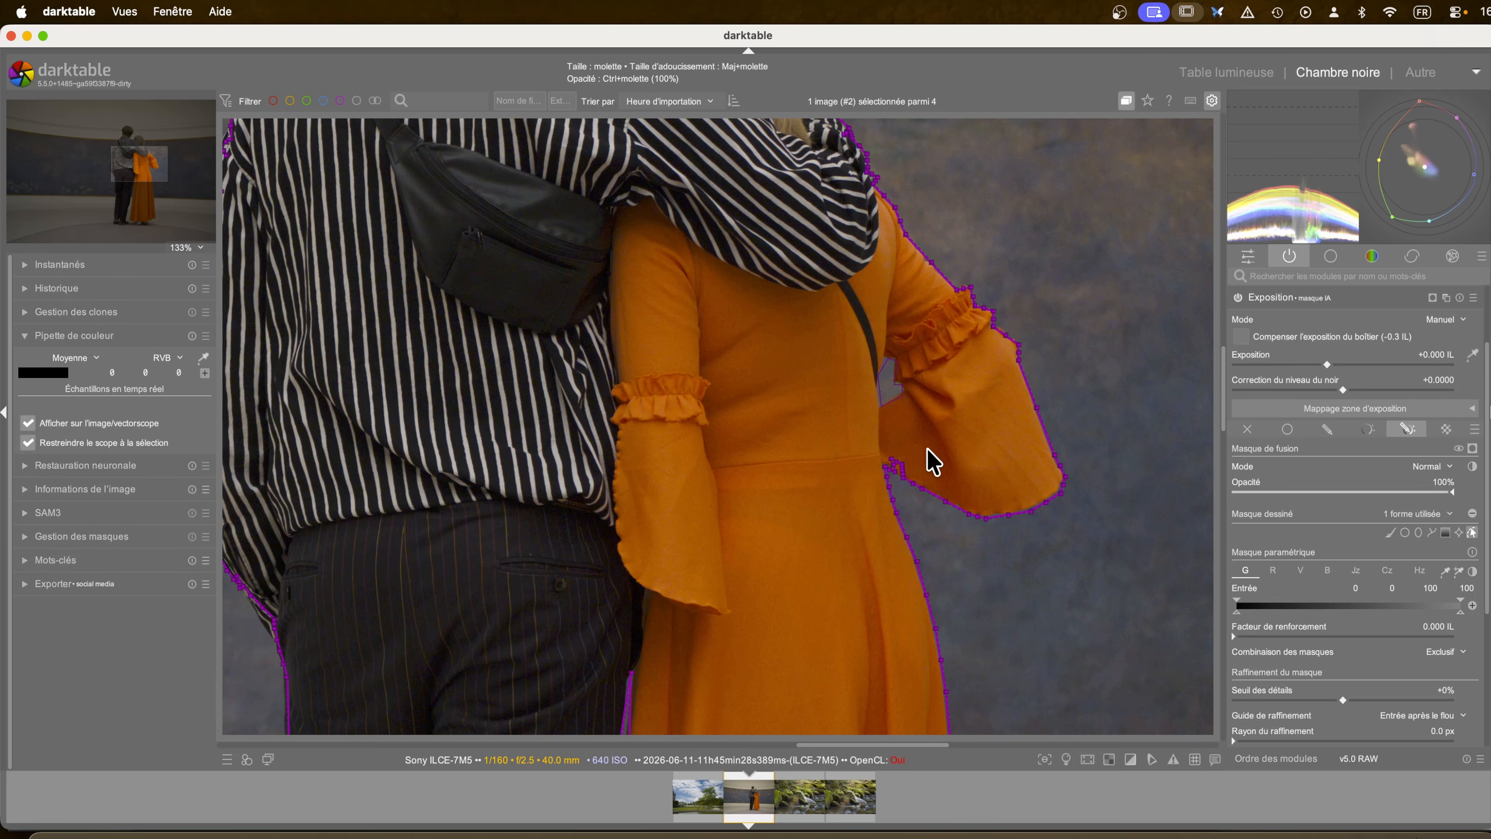
- Preview the mask overlay around the woman's bent sleeve, and hide it again
key("m")
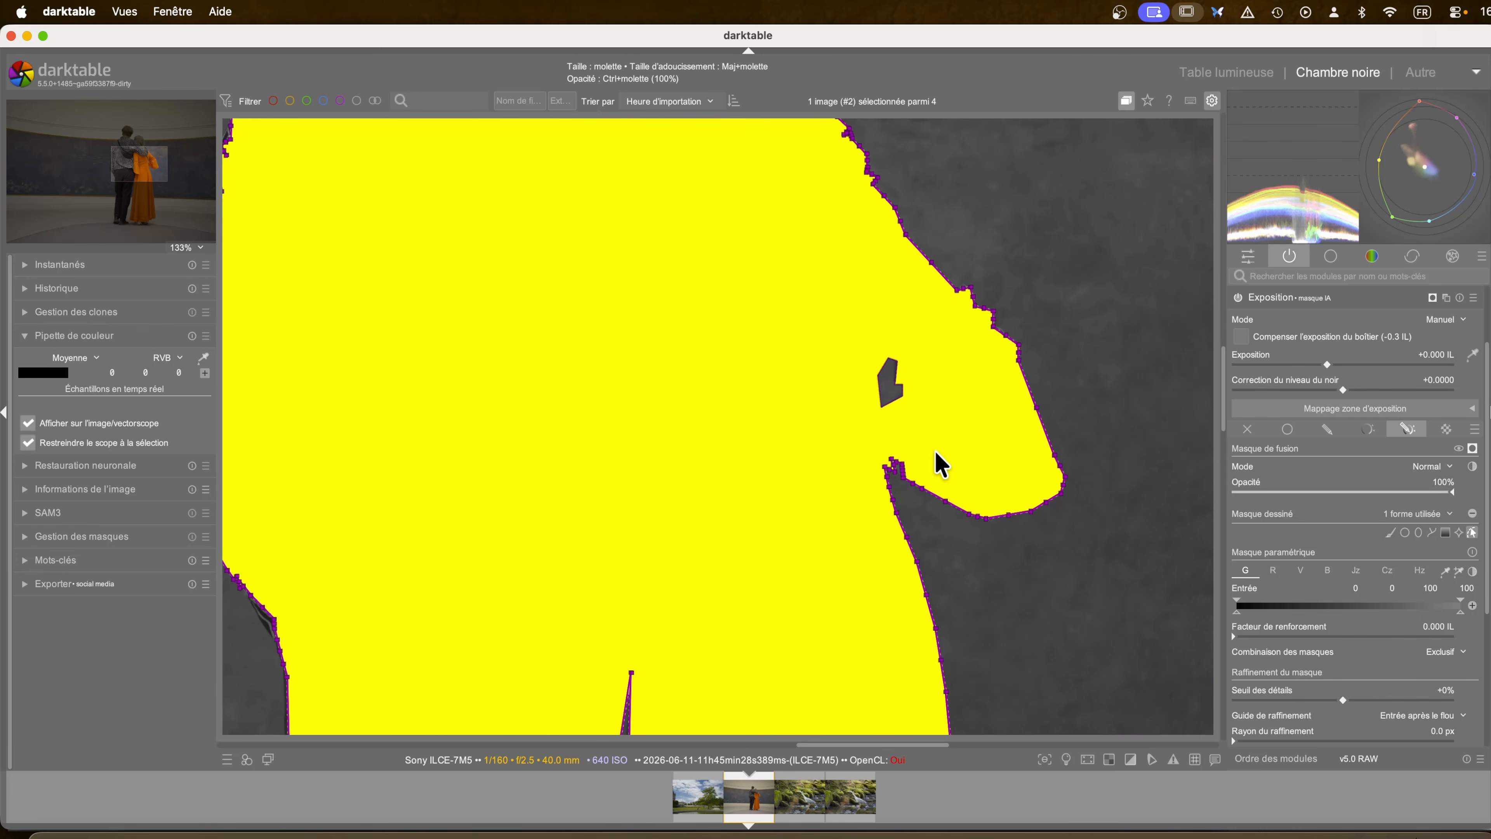
key("m")
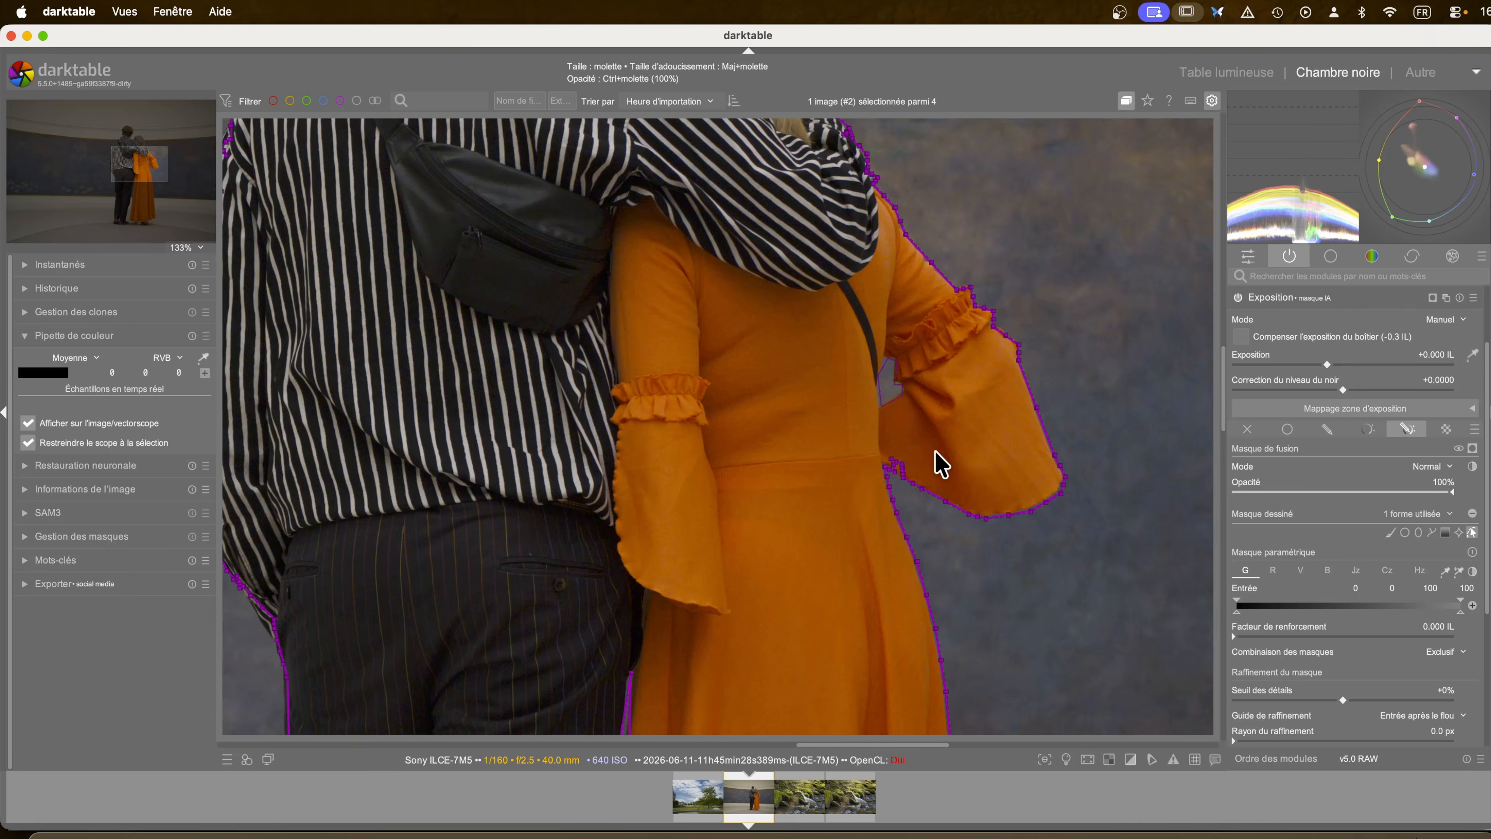
- Draw a path shape around the narrow background gap between the man's shoes
left_click_drag(125, 169, 125, 231)
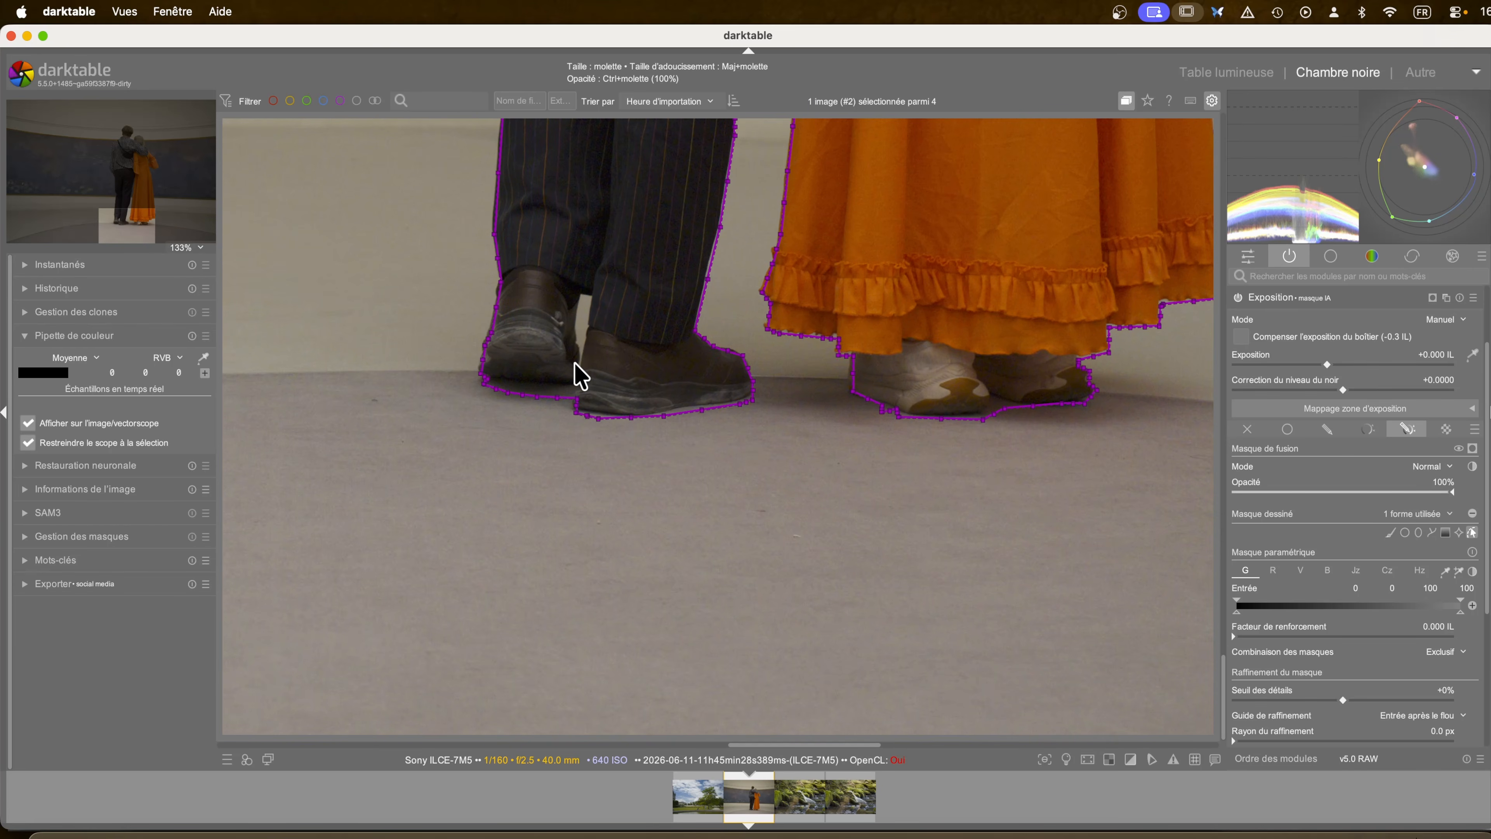
left_click(1327, 428)
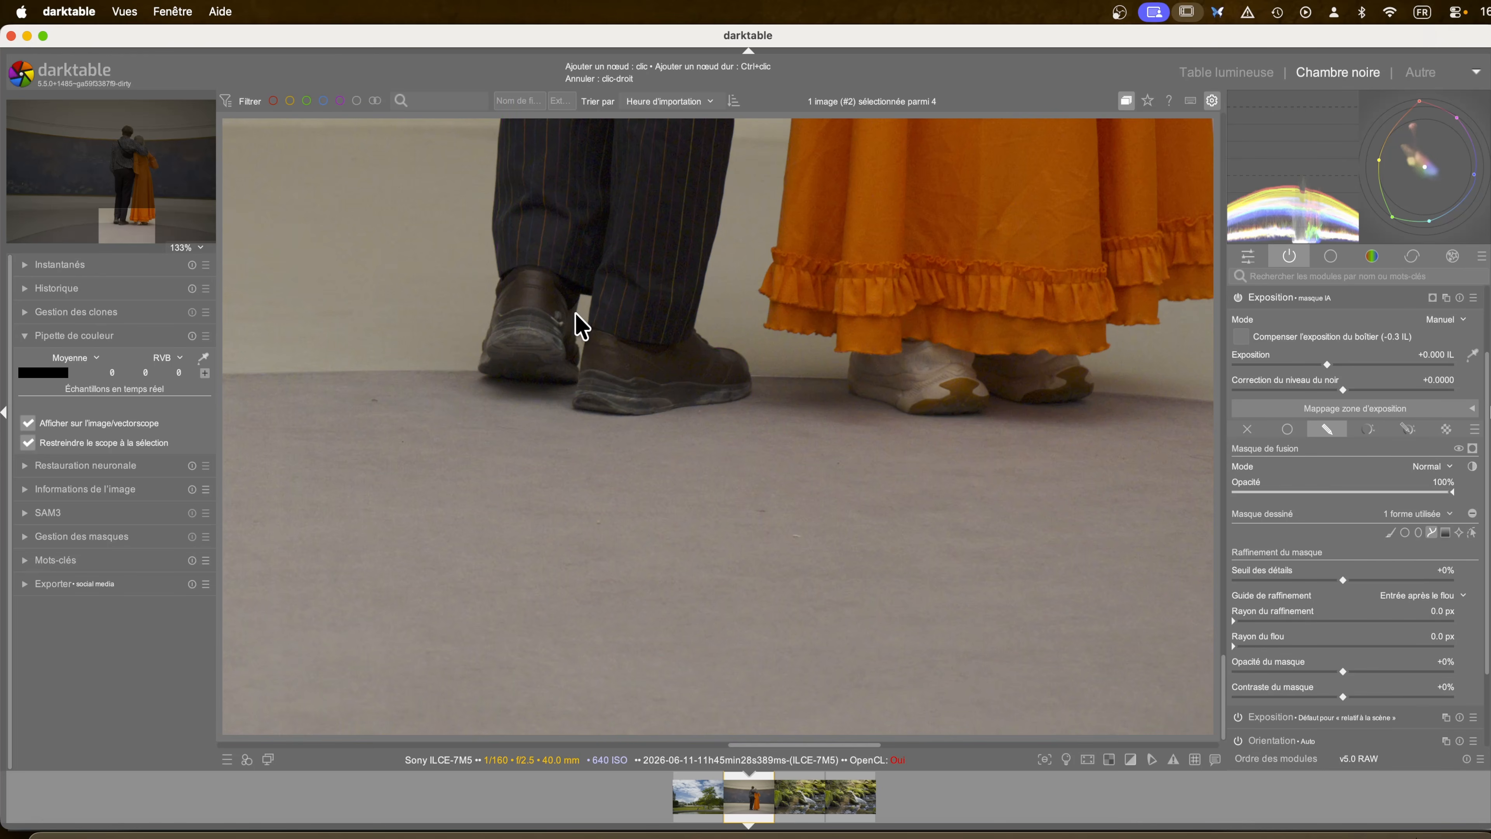
left_click(585, 293)
left_click(589, 332)
left_click(578, 366)
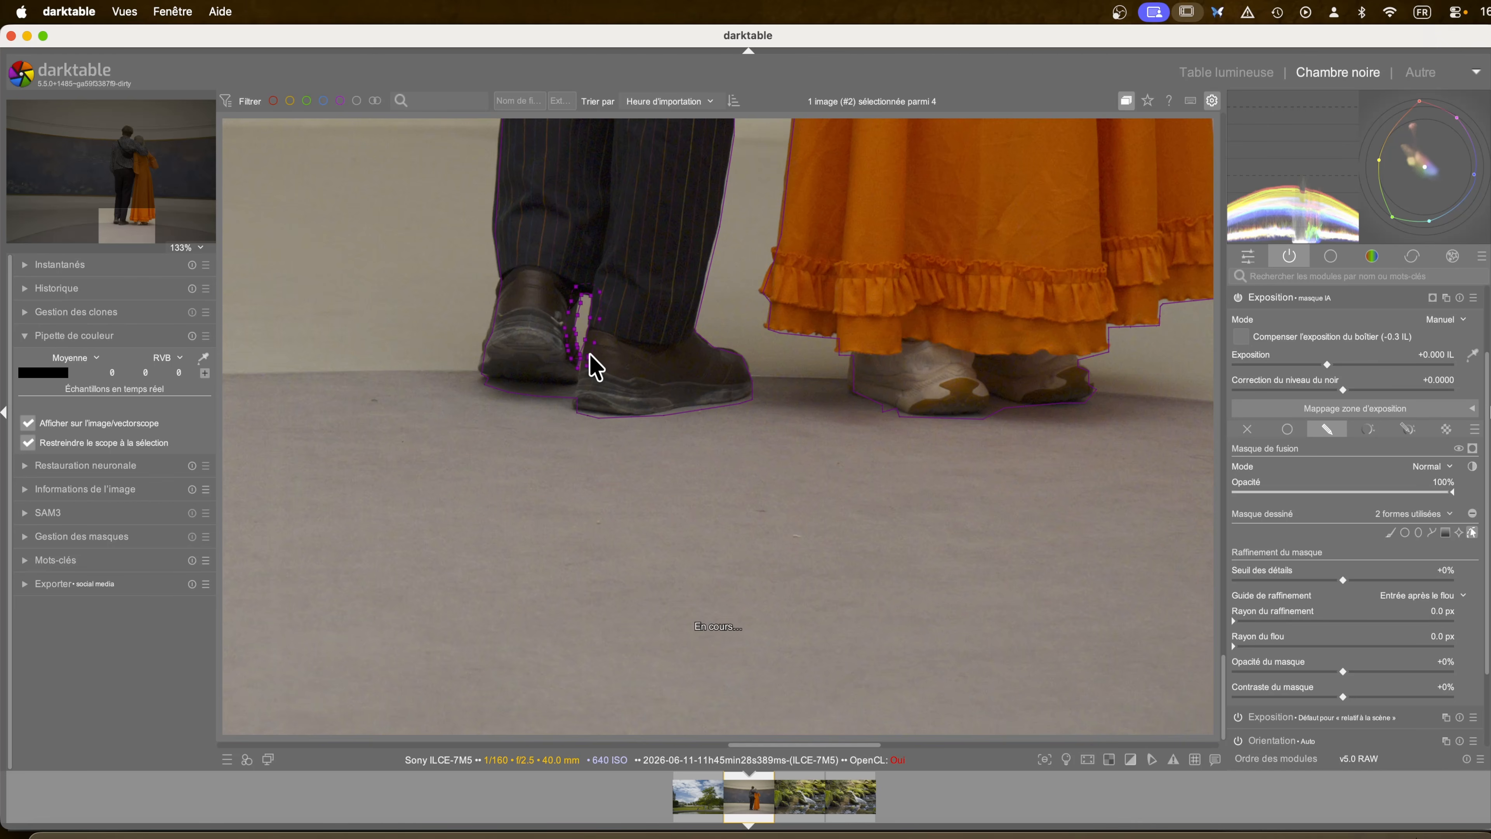
right_click(587, 355)
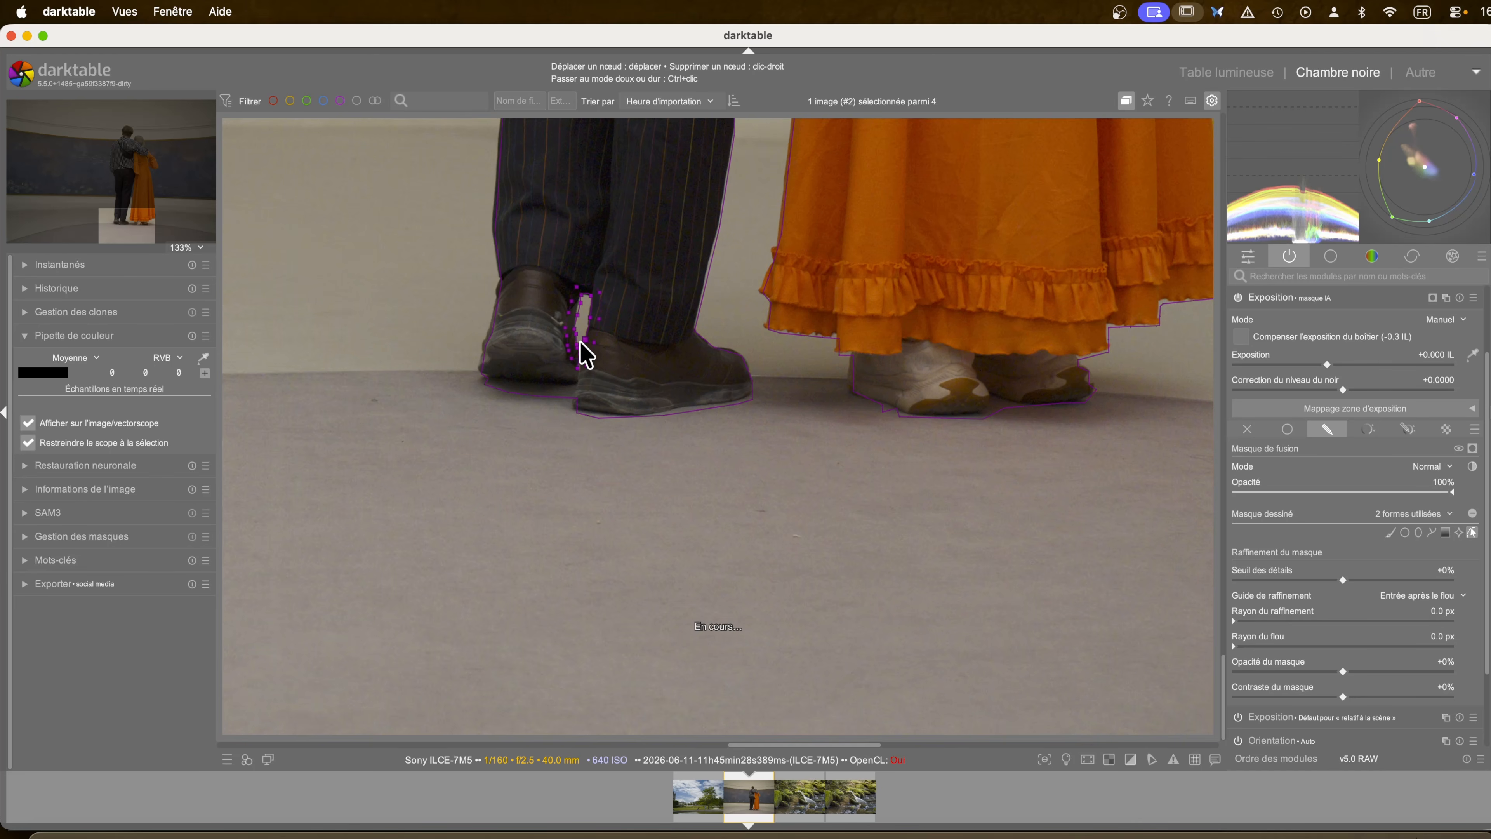
scroll(585, 354, "down", 1)
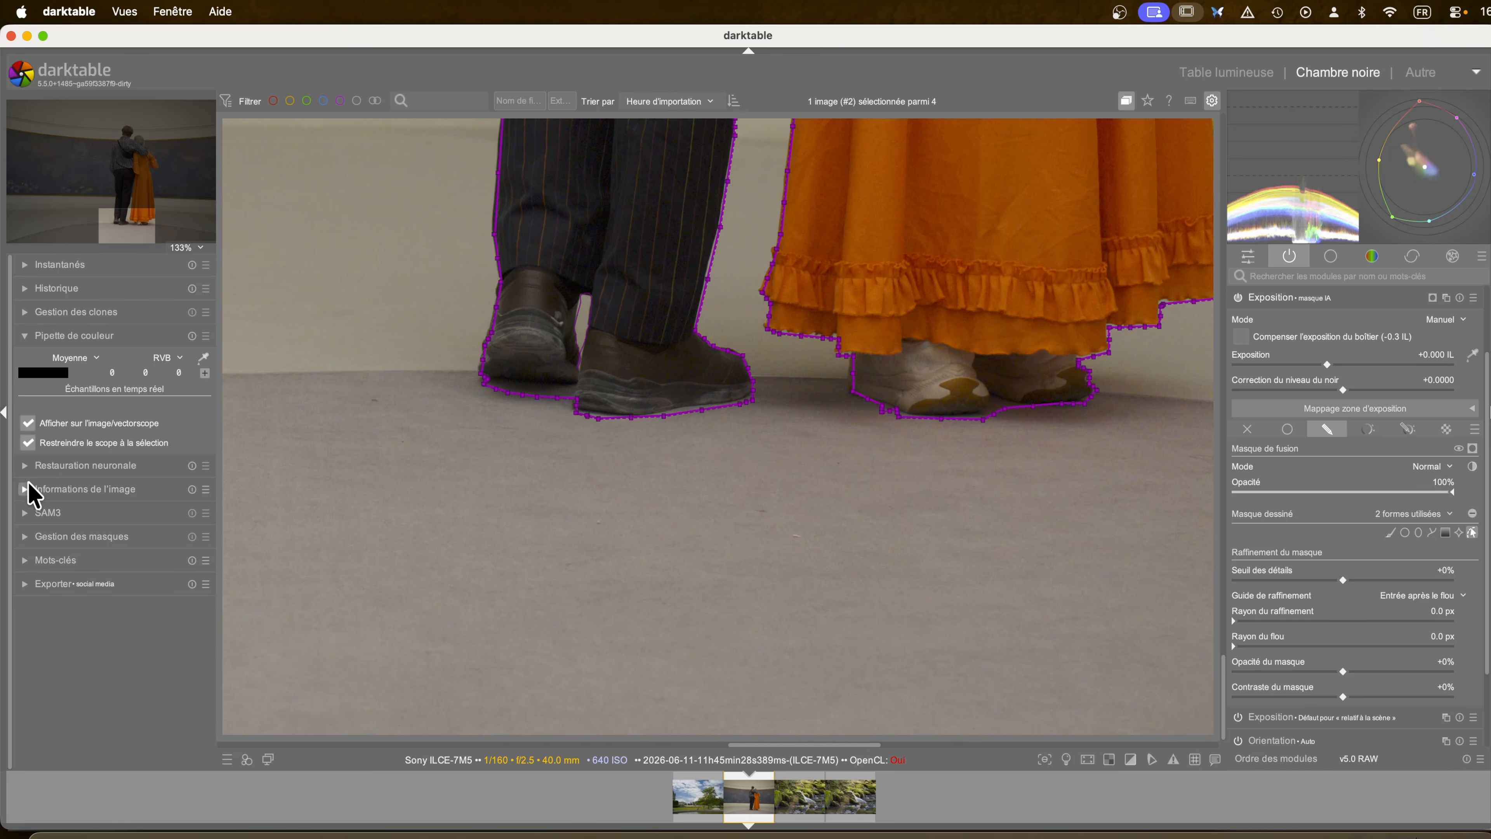
- Set the new path within the "Exposition • masque IA" group to difference mode, checking the result with the mask overlay
left_click(33, 537)
left_click(26, 467)
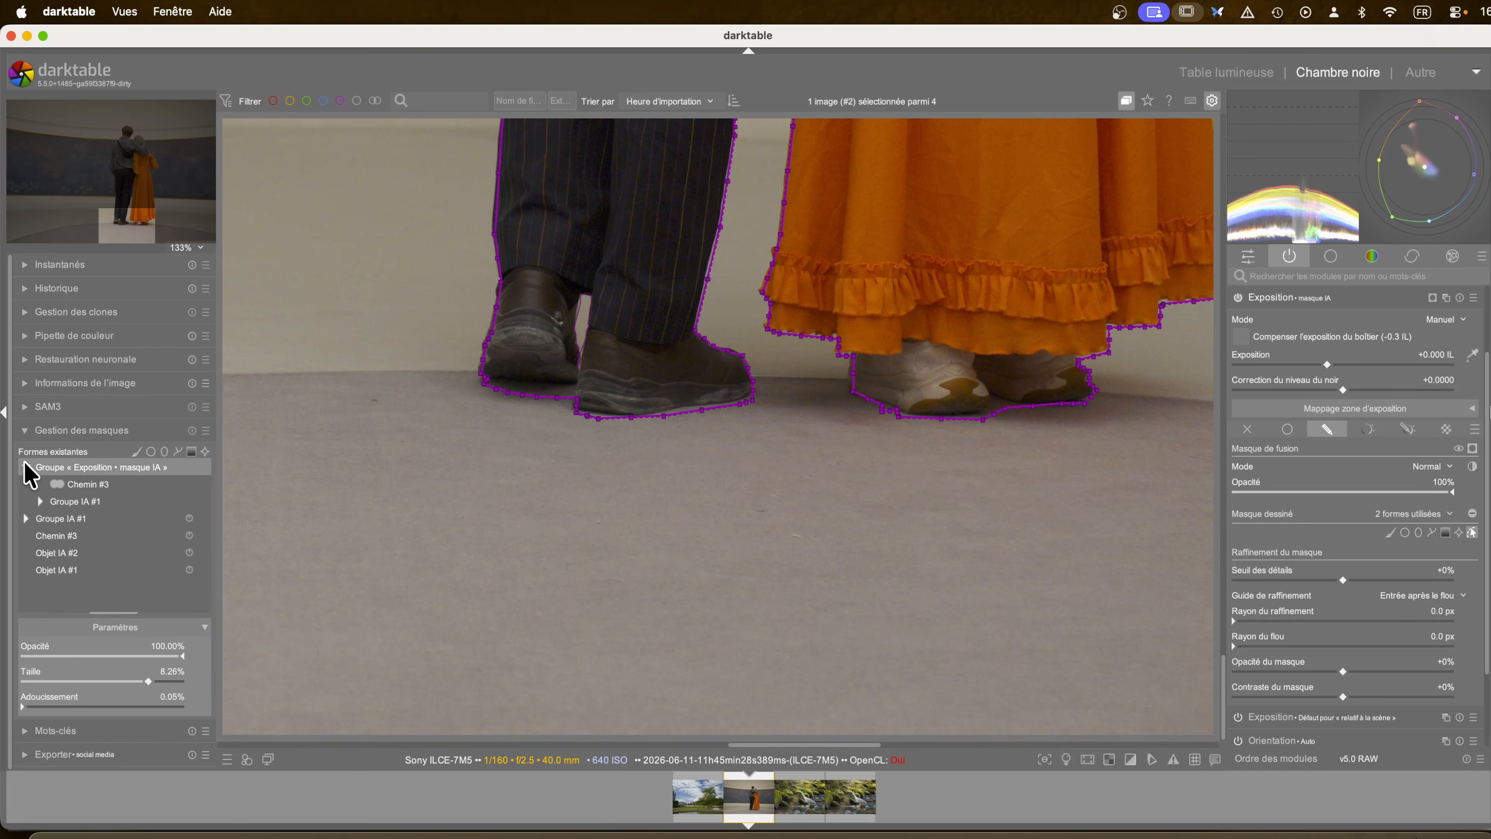
type("m")
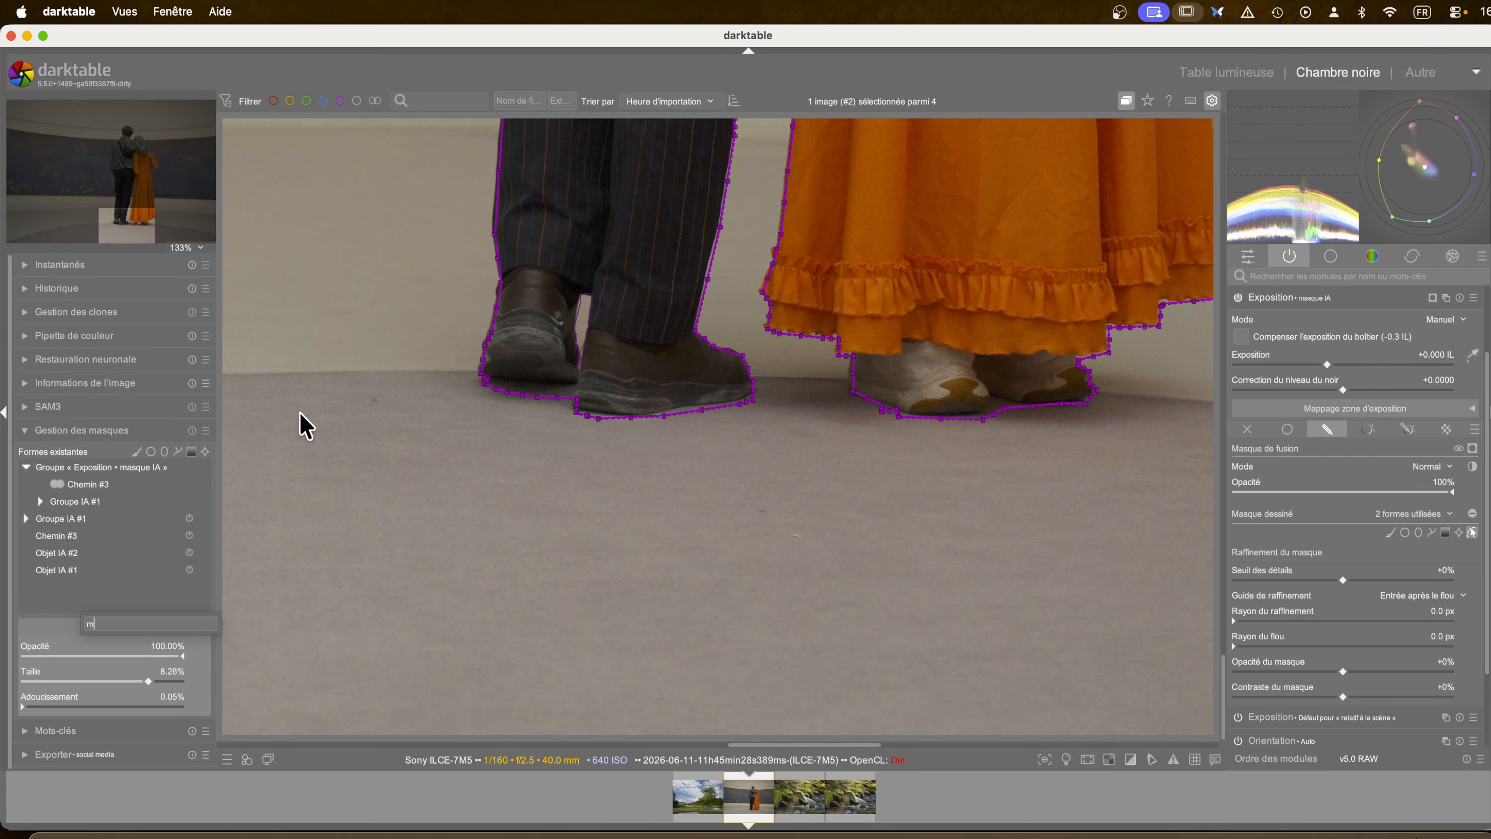
type("m")
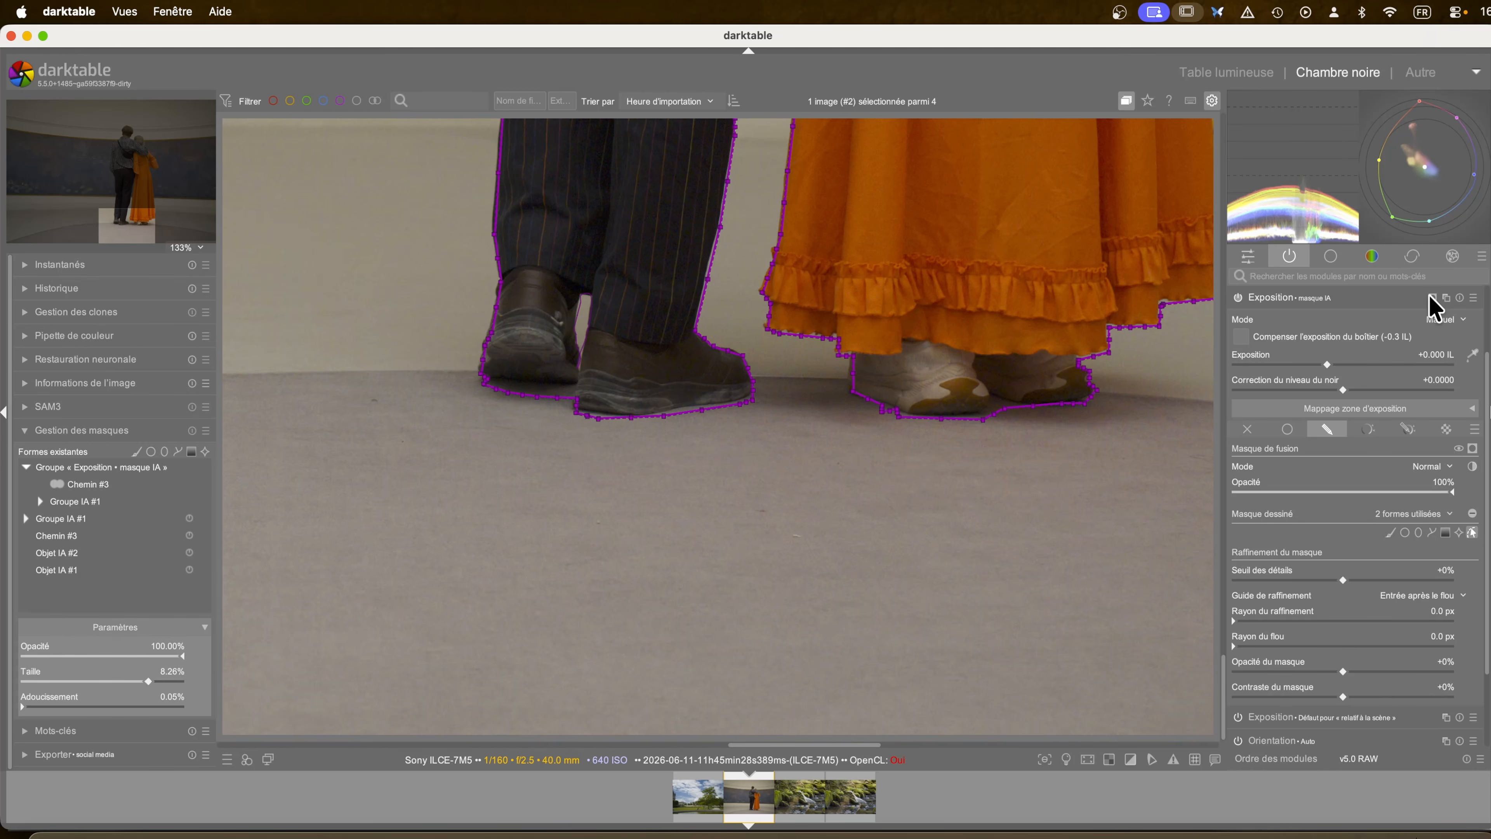
left_click(1431, 297)
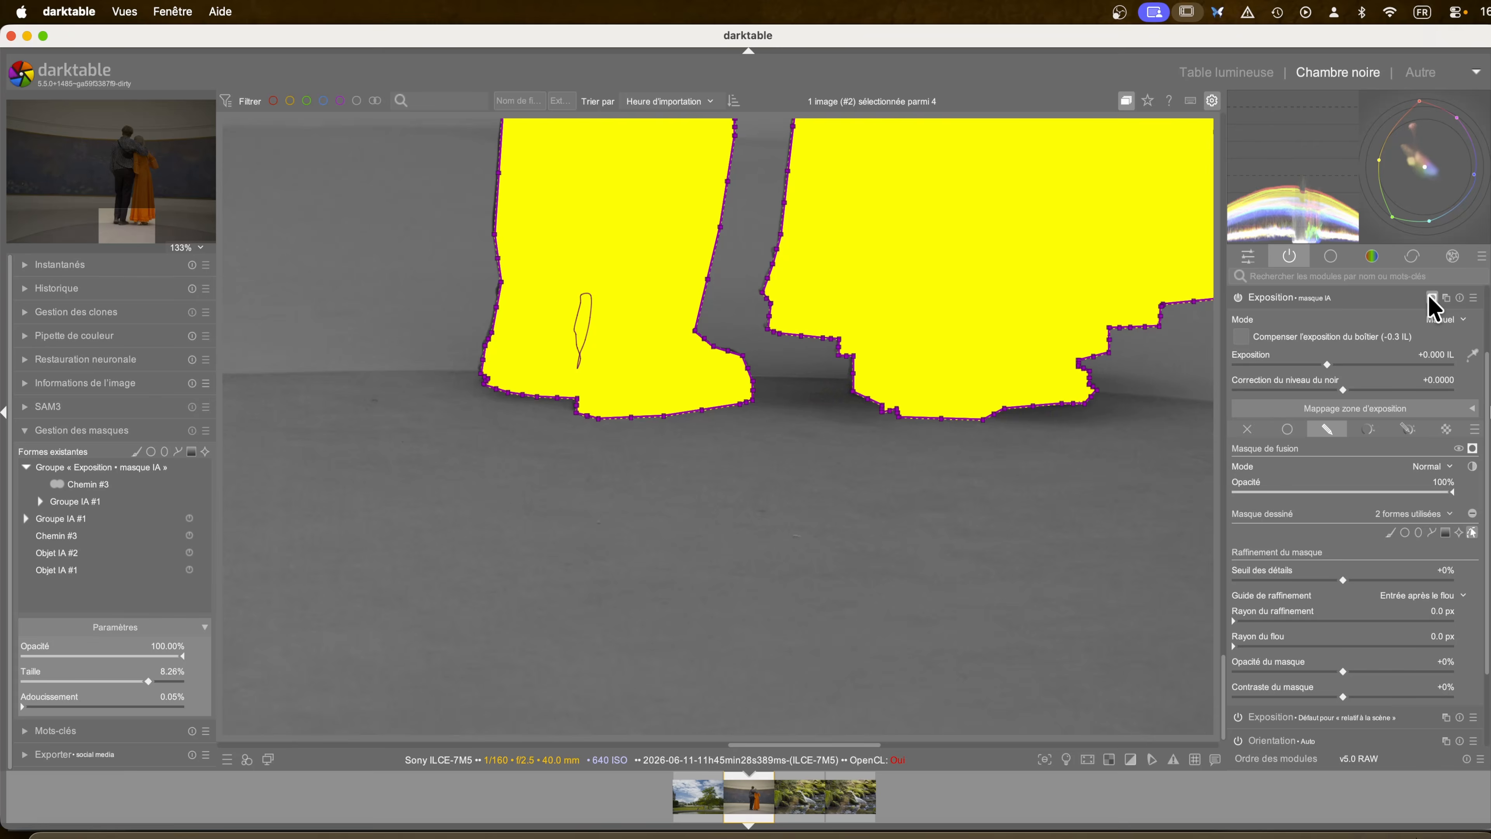
right_click(88, 489)
left_click(128, 568)
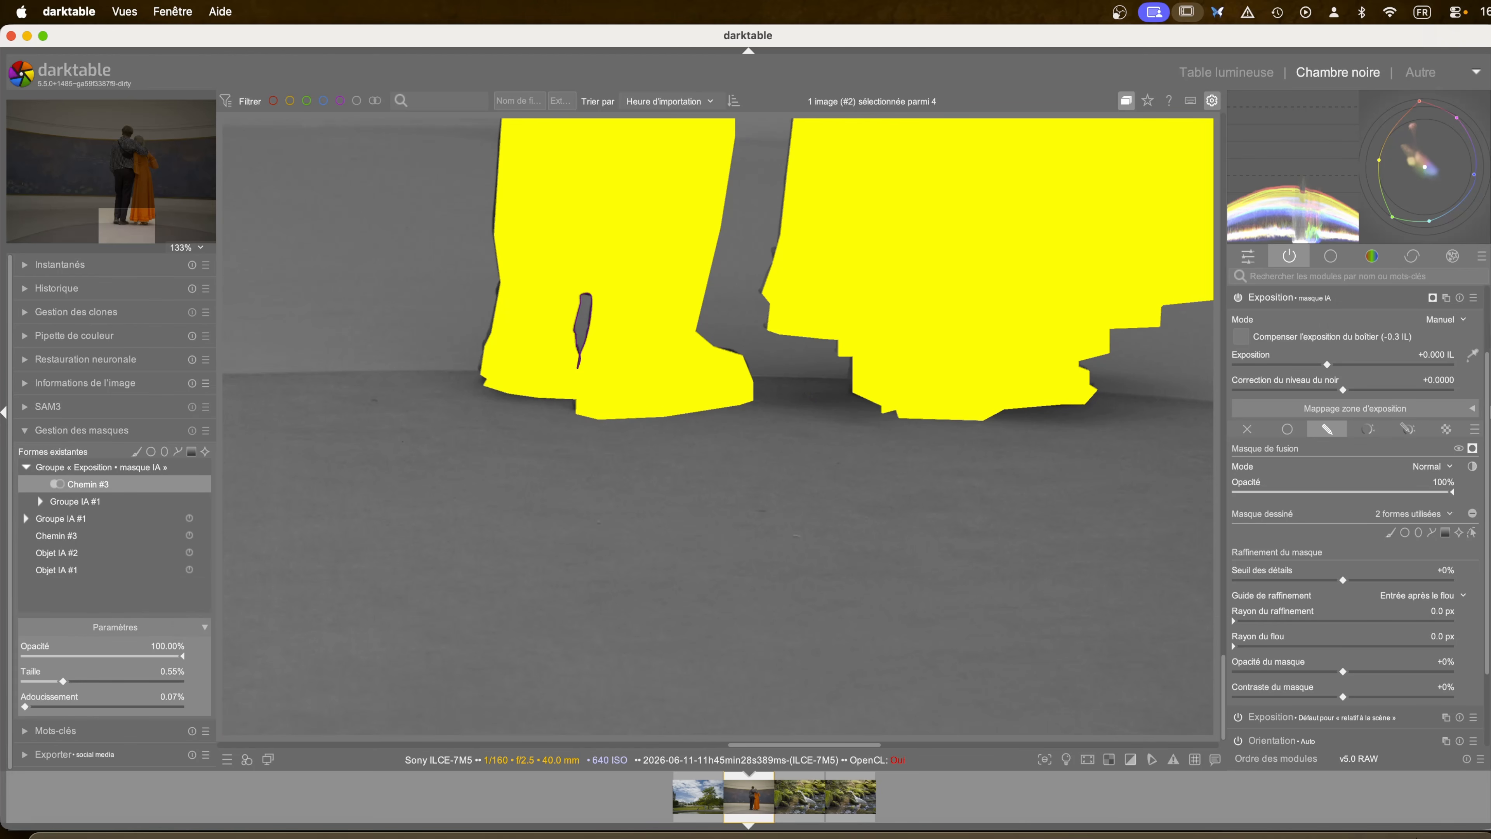
left_click(1432, 299)
- View the whole photo without mask outlines and raise the masked couple's exposure to +2.450 IL
scroll(805, 564, "down", 5)
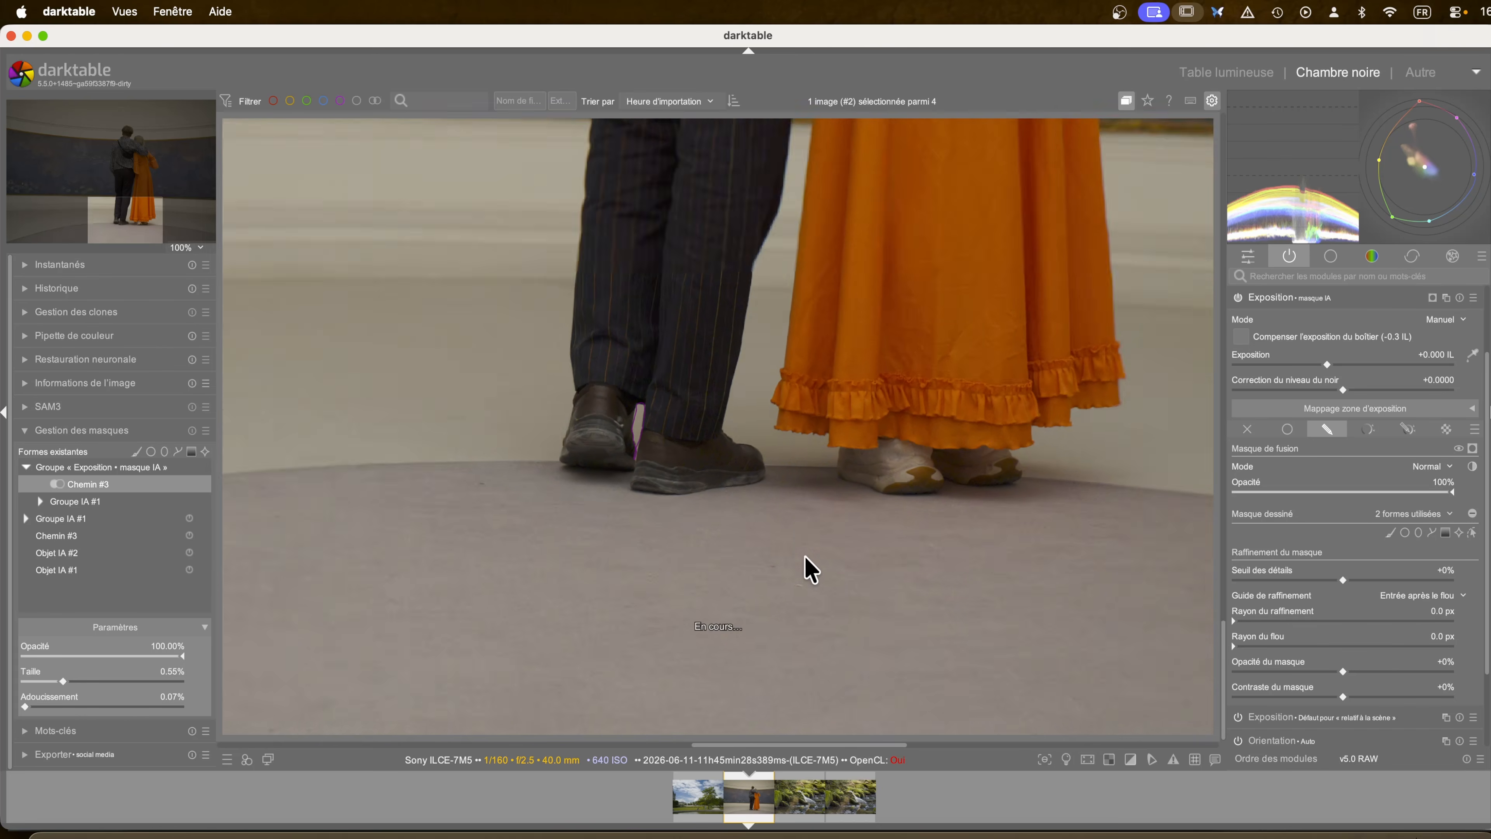
scroll(801, 558, "down", 1)
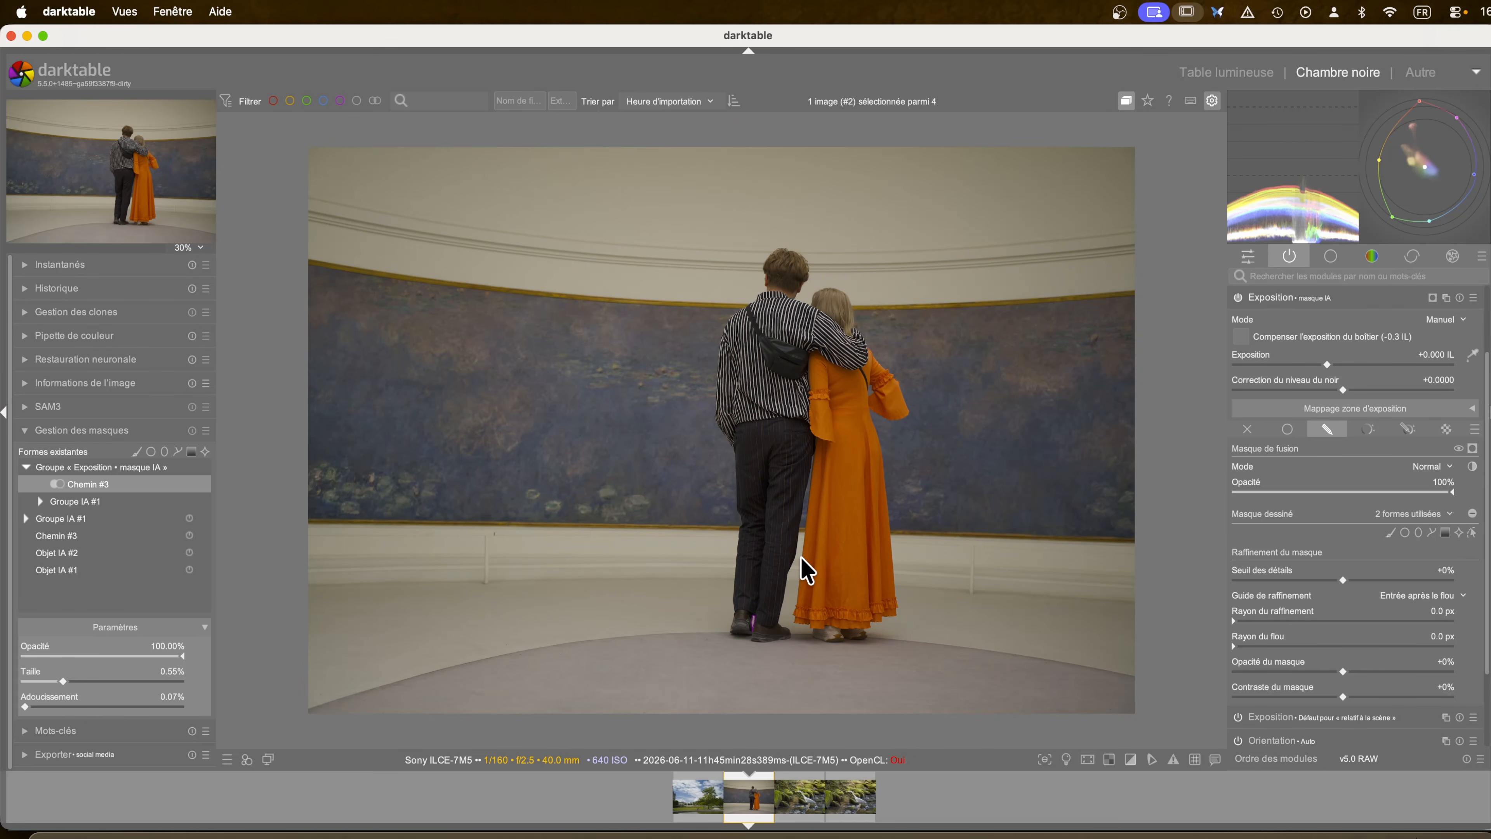
left_click(1471, 532)
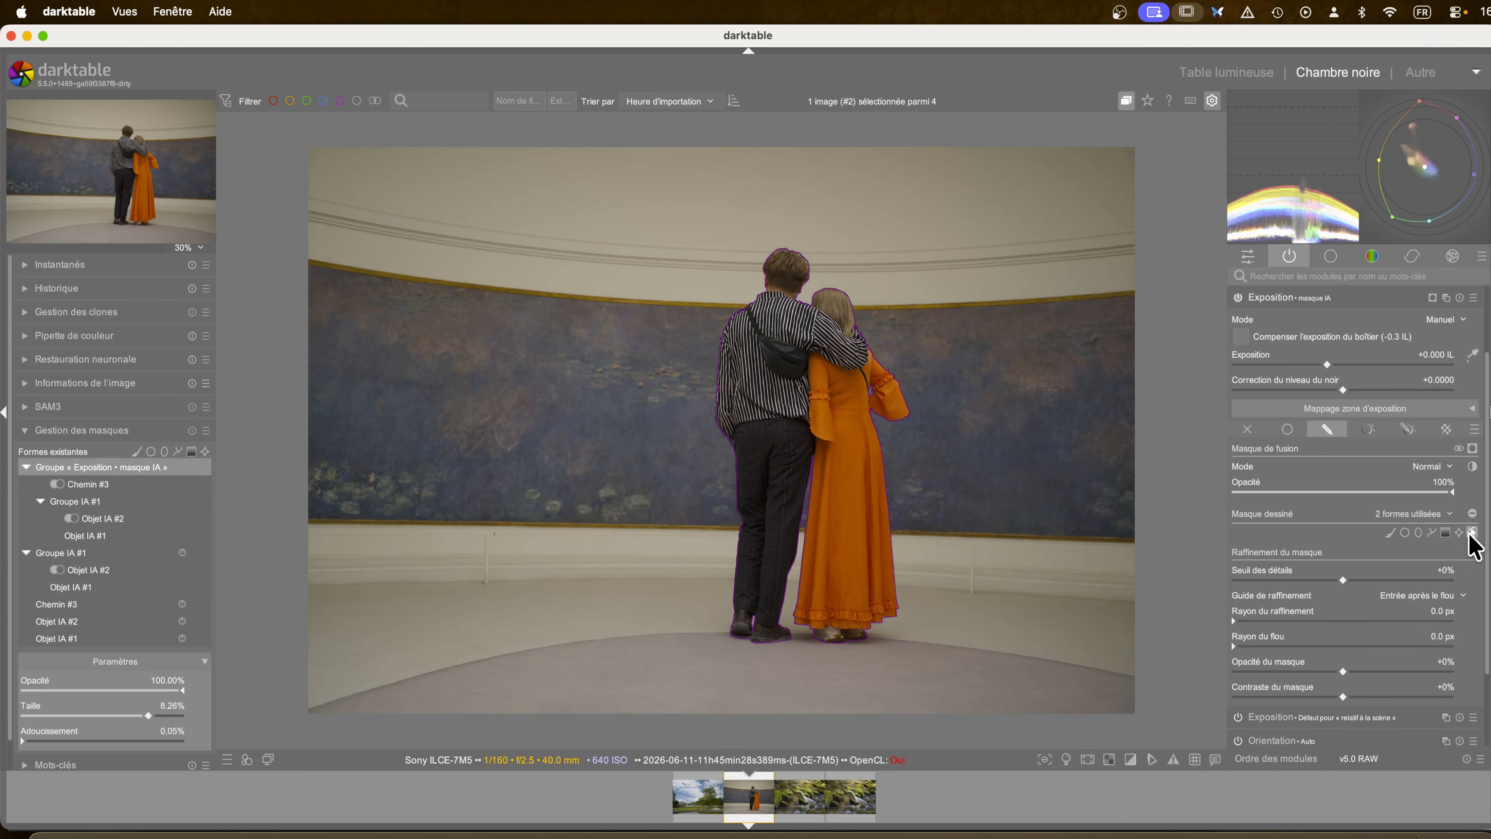
left_click(1472, 533)
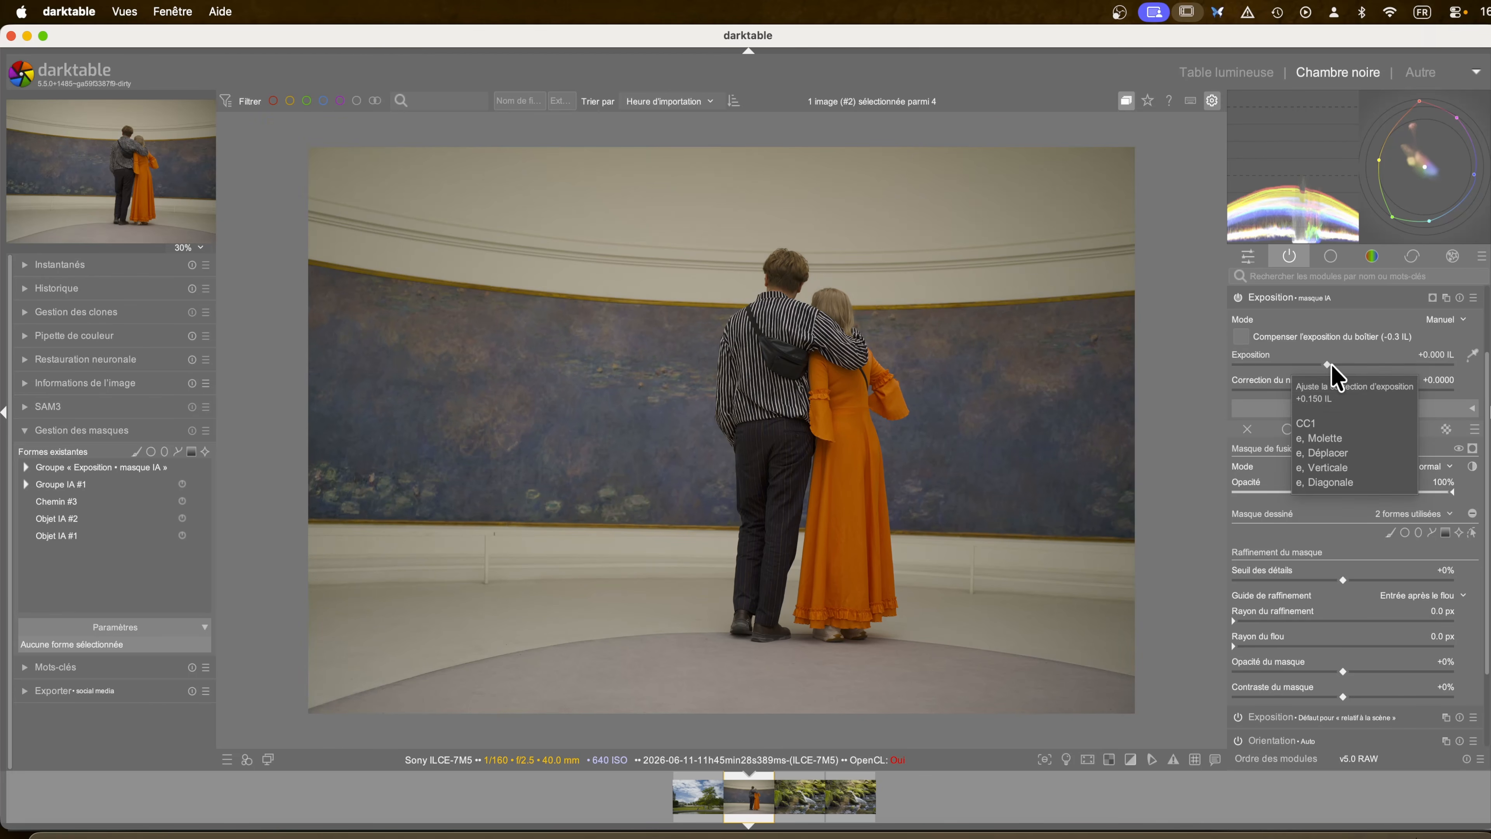
left_click_drag(1328, 376, 1406, 374)
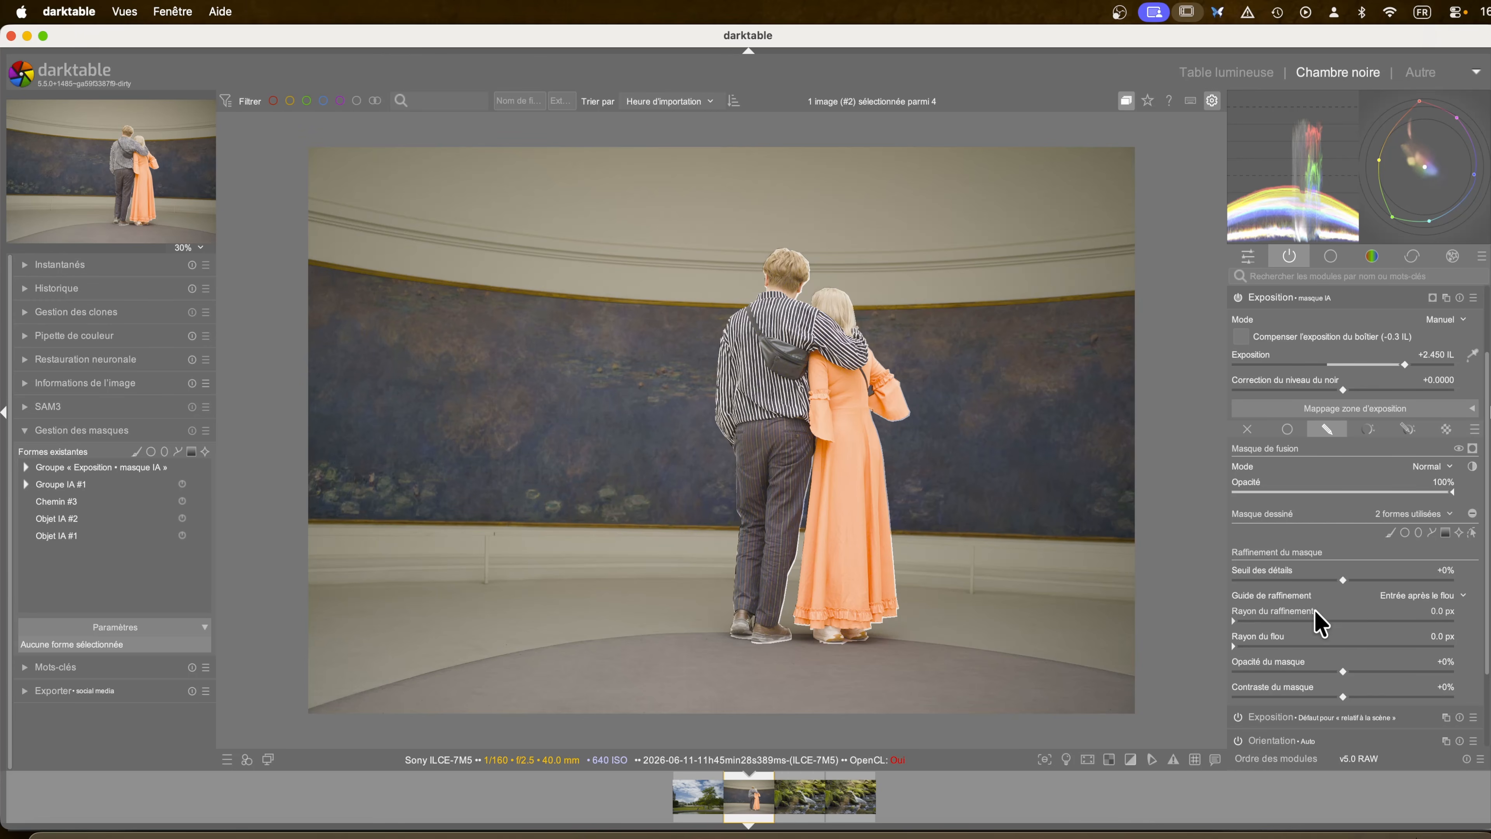
- Refine the mask with a 7.1 px feathering radius, 3.2 px blur radius, -36% mask opacity and +41% mask contrast
scroll(1314, 622, "down", 2)
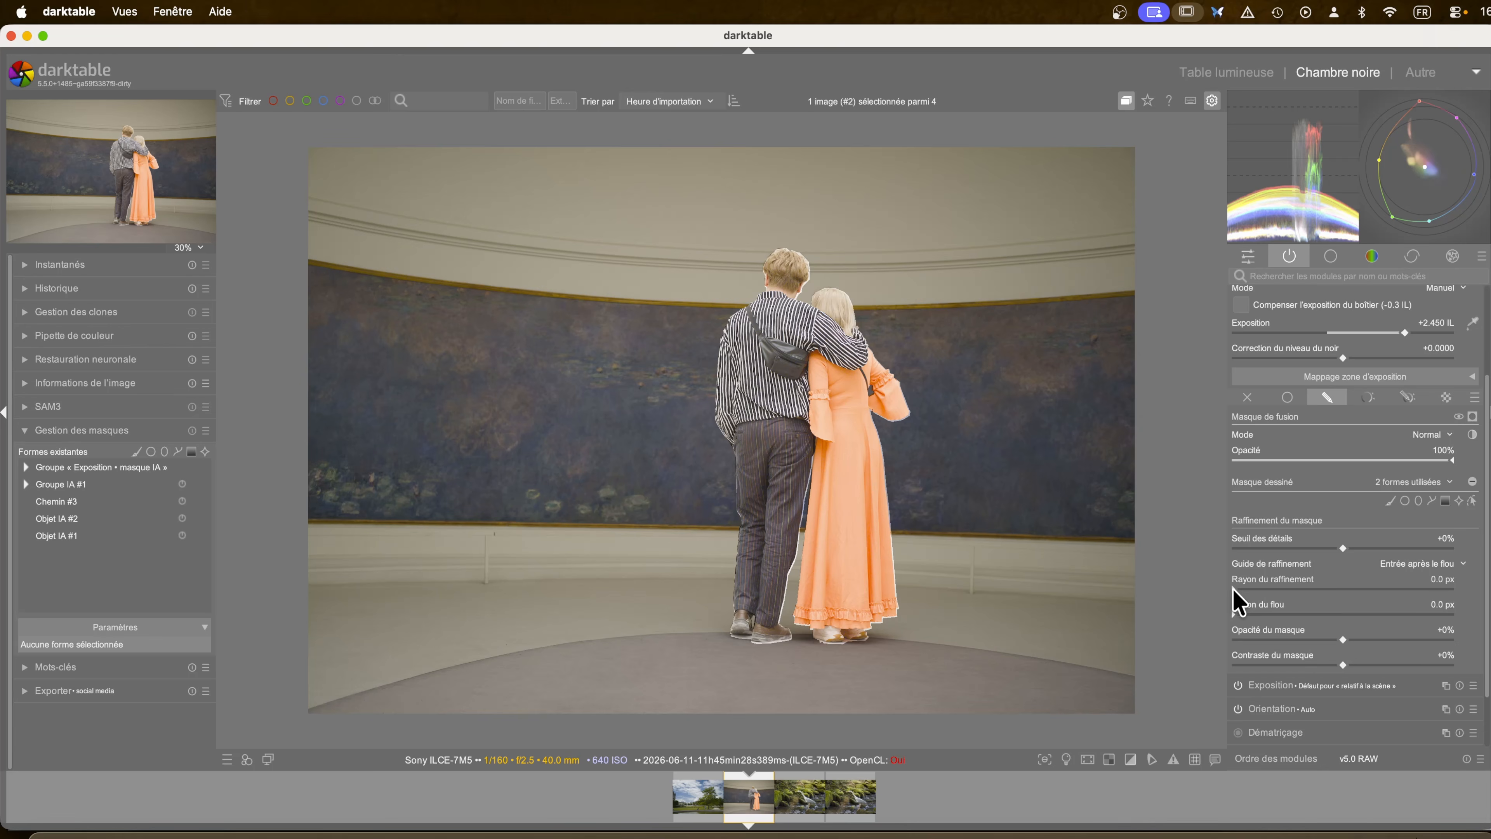
left_click_drag(1233, 590, 1231, 602)
mouse_move(1345, 639)
left_mouse_down()
mouse_move(1296, 639)
mouse_move(1385, 639)
mouse_move(1337, 638)
left_mouse_up()
left_click_drag(1383, 667, 1313, 673)
mouse_move(1239, 627)
left_mouse_down()
mouse_move(1262, 623)
mouse_move(1243, 632)
left_mouse_up()
left_click_drag(1338, 639, 1388, 665)
left_click_drag(1234, 589, 1238, 589)
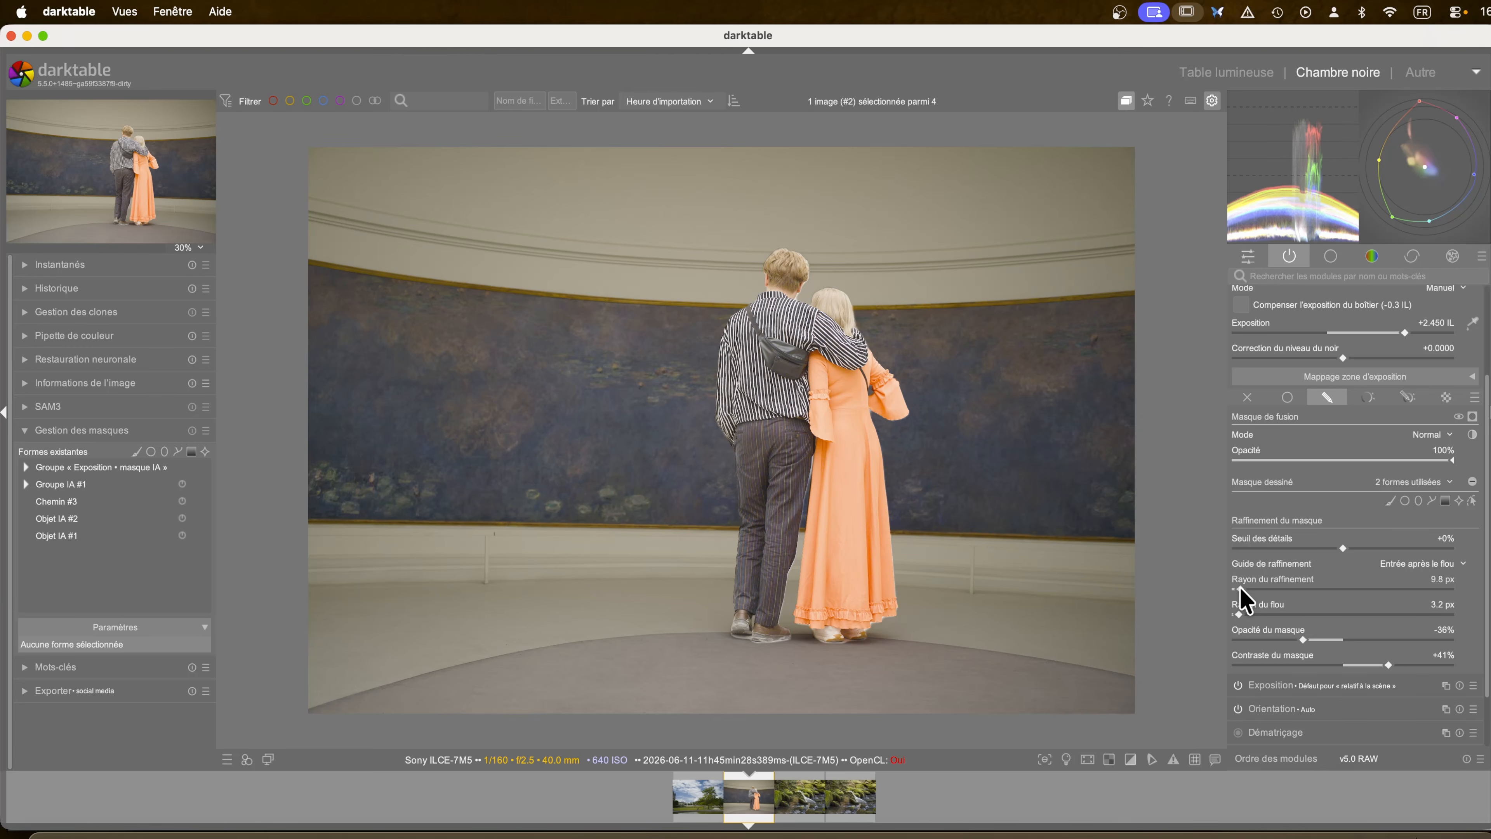
left_click_drag(1240, 588, 1239, 588)
- Move the mask outline's nodes closer to the man's collar, neck and ear to remove the bright fringe
scroll(799, 306, "up", 10)
left_click_drag(855, 259, 870, 476)
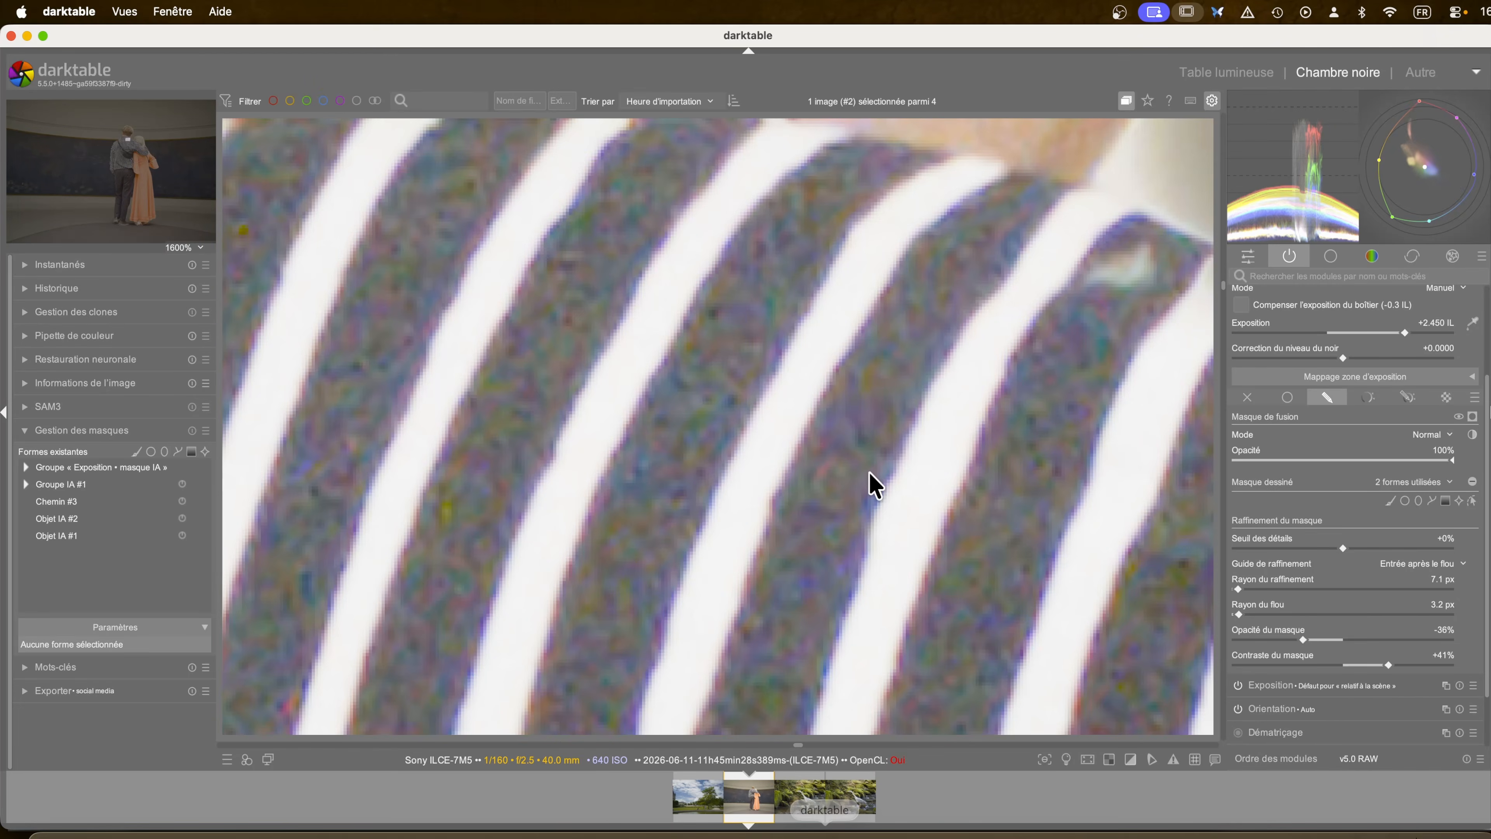
left_click_drag(962, 223, 881, 499)
left_click_drag(1144, 376, 903, 474)
scroll(954, 479, "down", 2)
left_click(1473, 501)
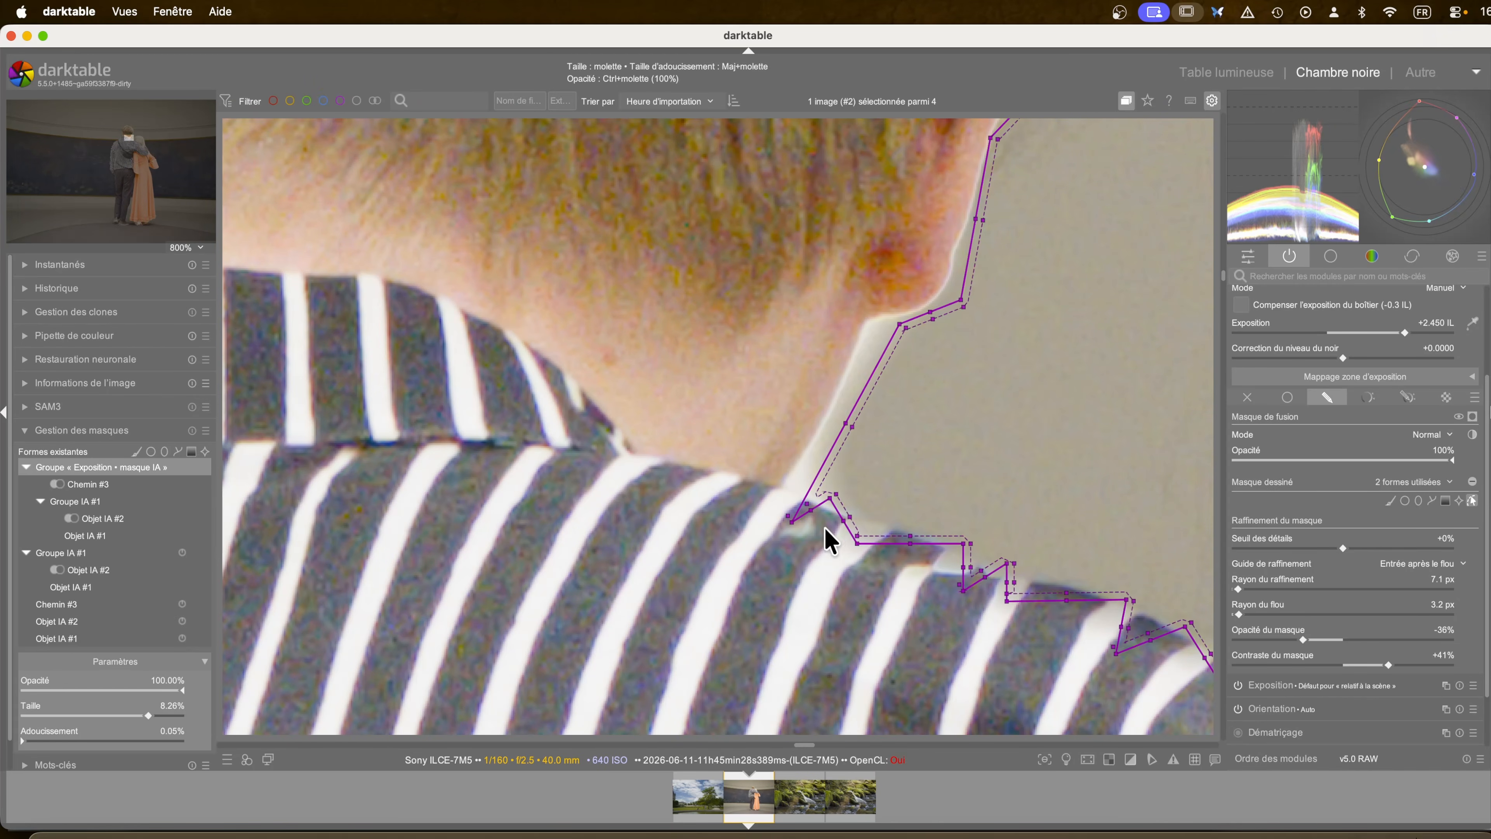
left_click_drag(793, 521, 772, 485)
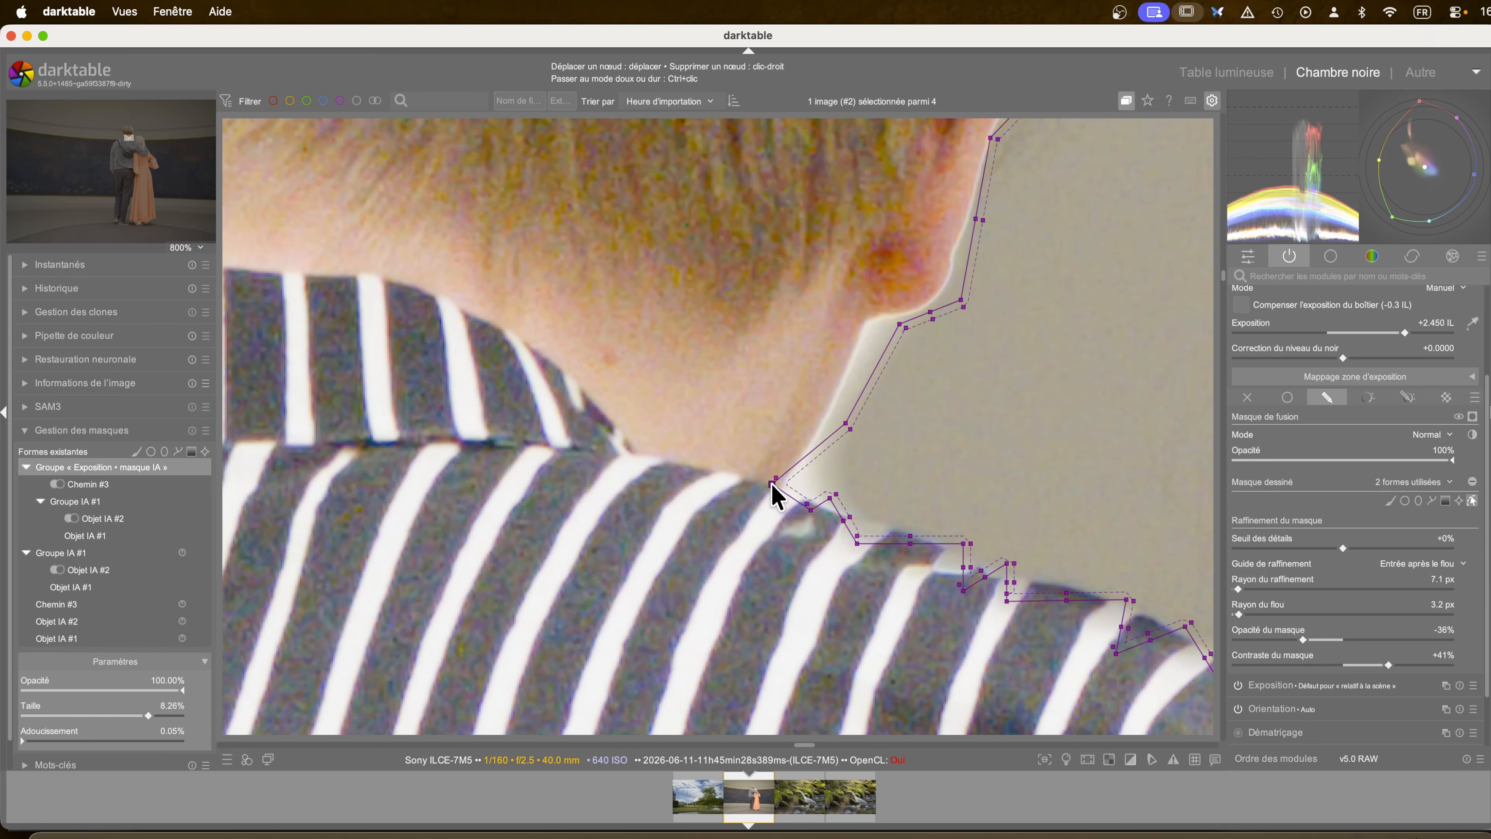
left_click_drag(843, 431, 829, 416)
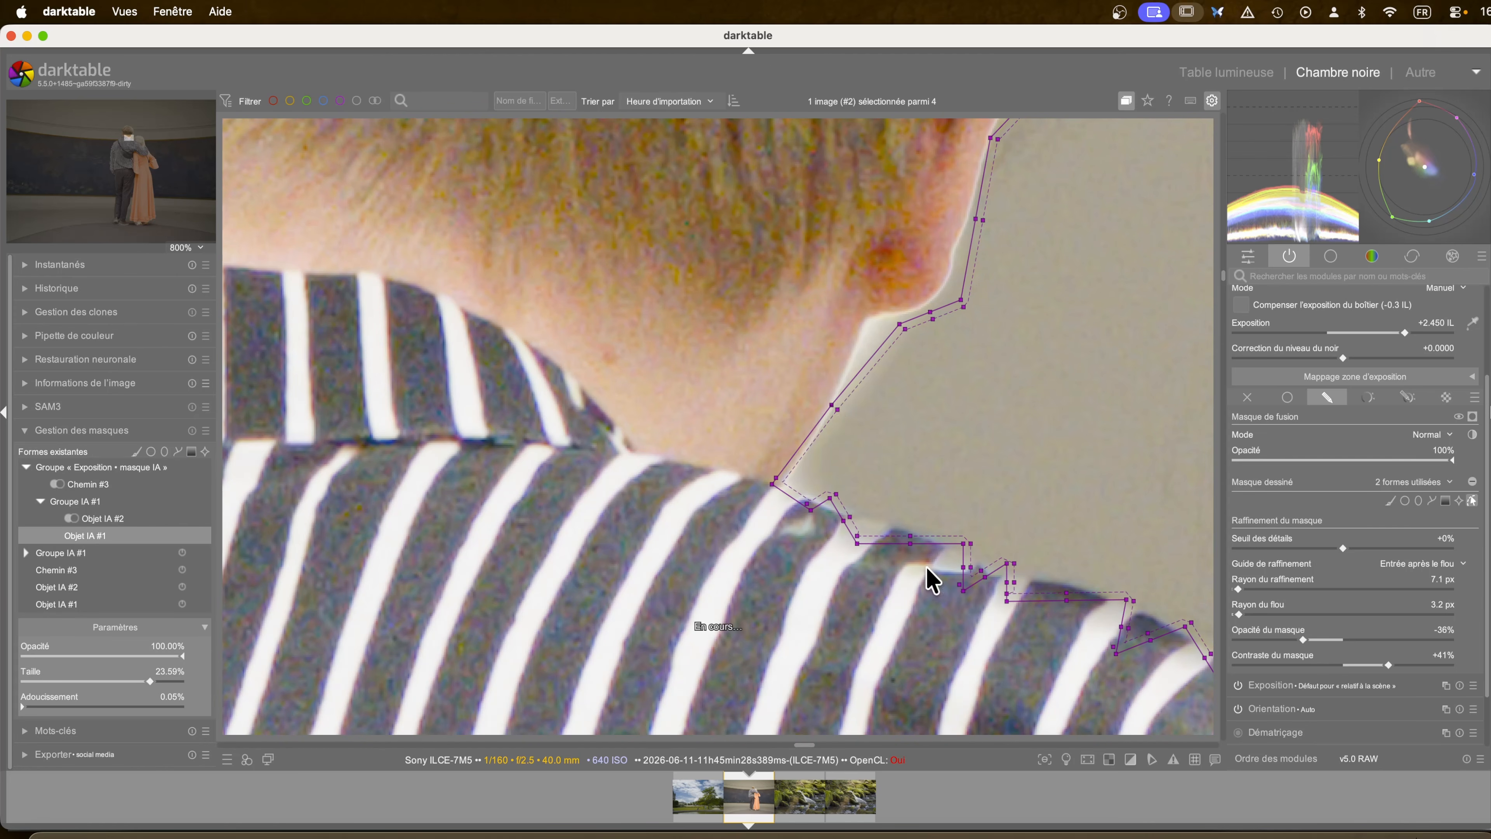
left_click_drag(900, 324, 937, 274)
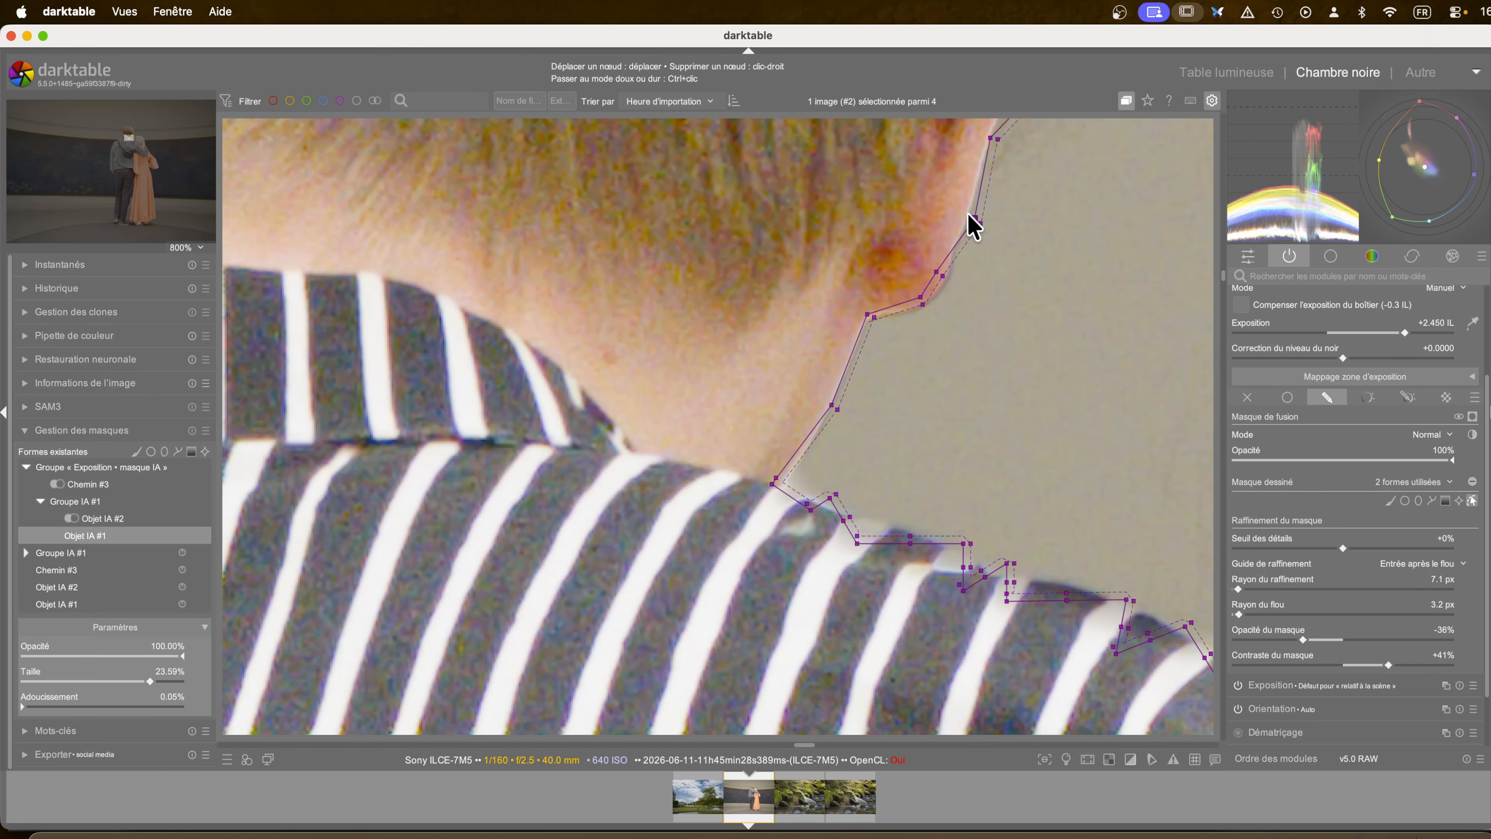
left_click_drag(975, 219, 959, 215)
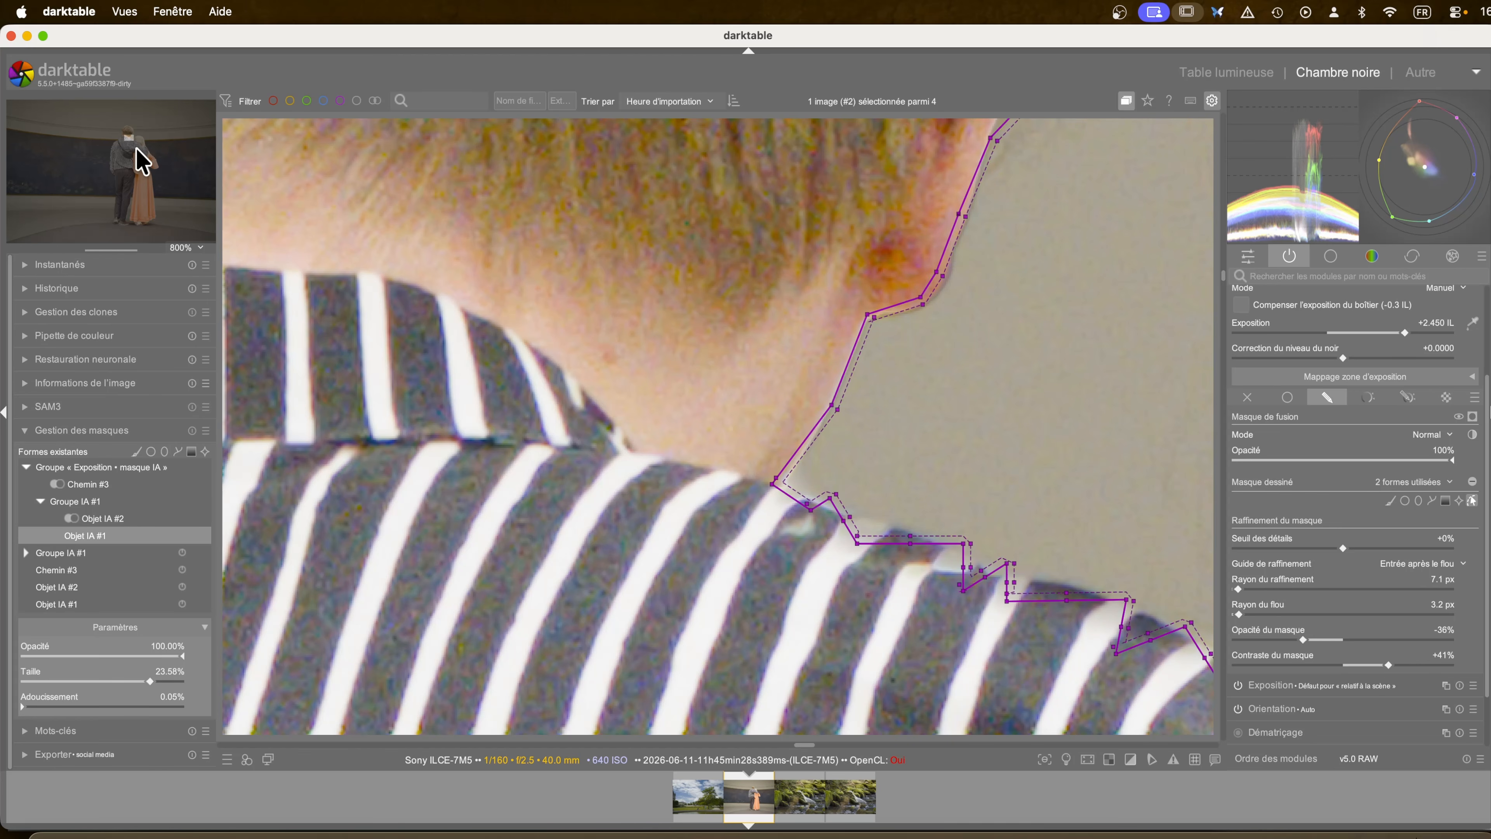
left_click_drag(131, 139, 127, 137)
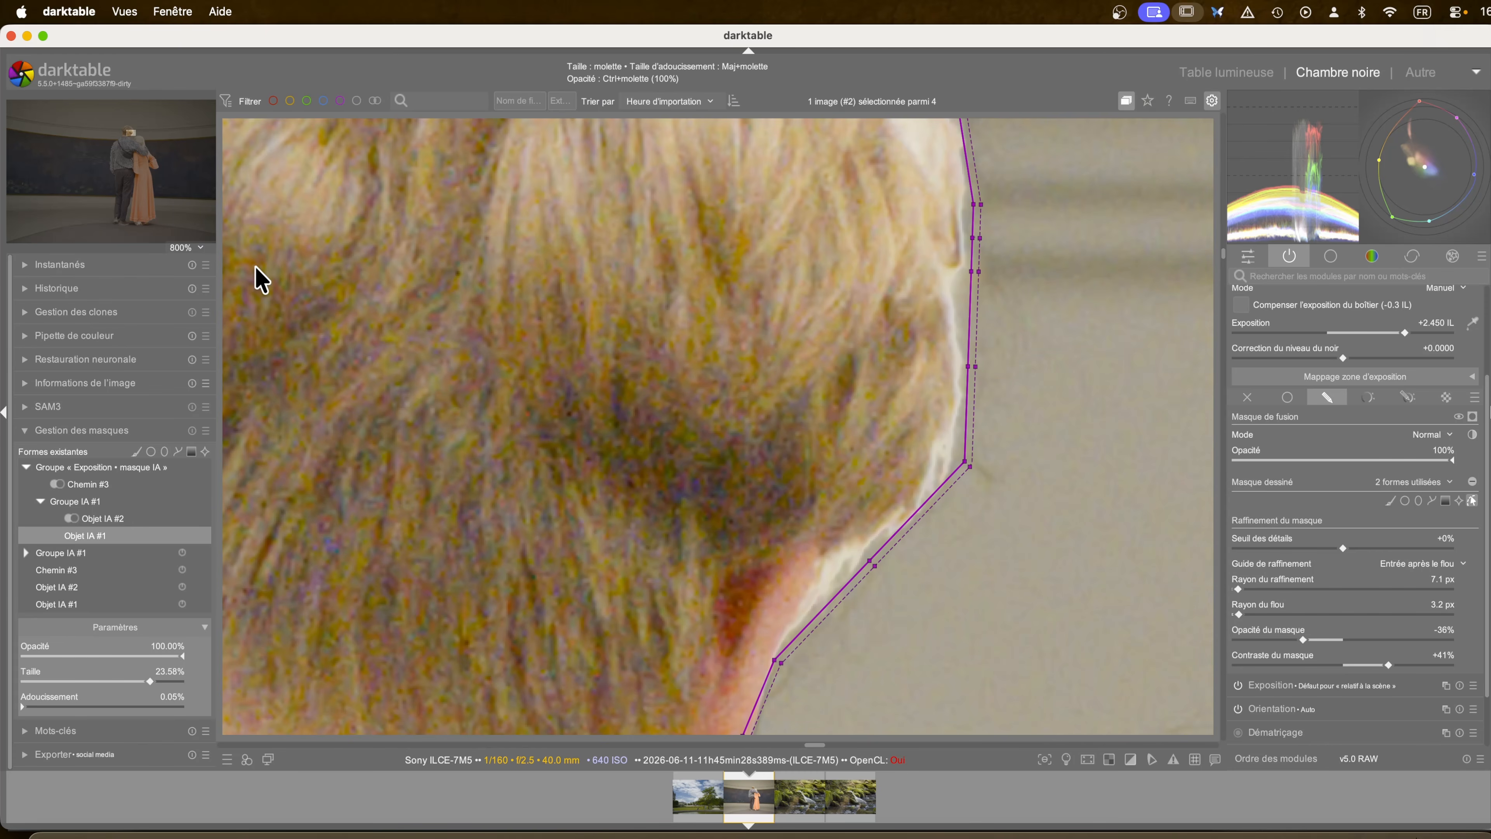
scroll(1163, 318, "down", 5)
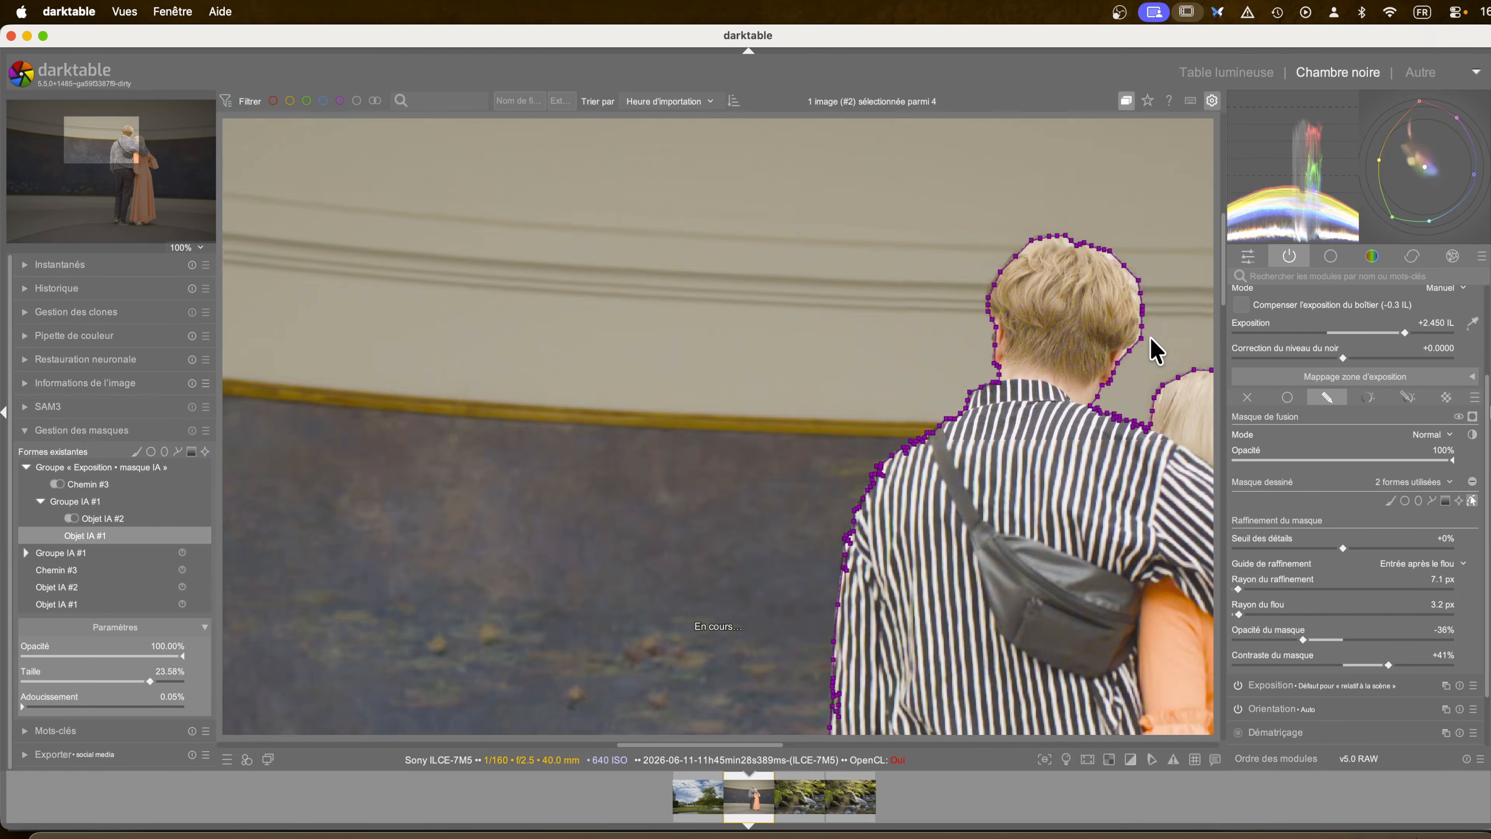
scroll(1147, 355, "up", 8)
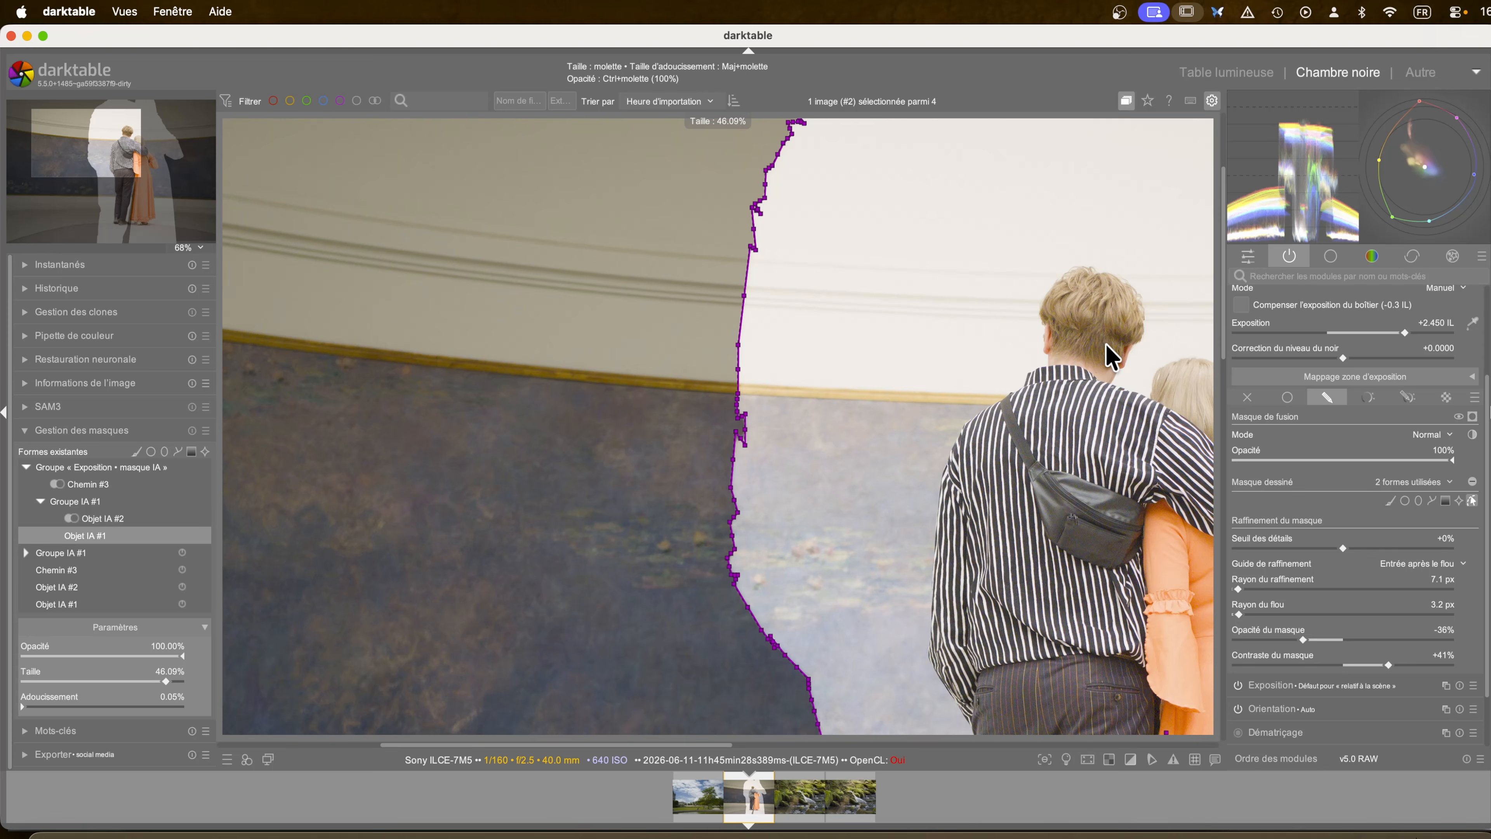
scroll(1106, 344, "down", 10)
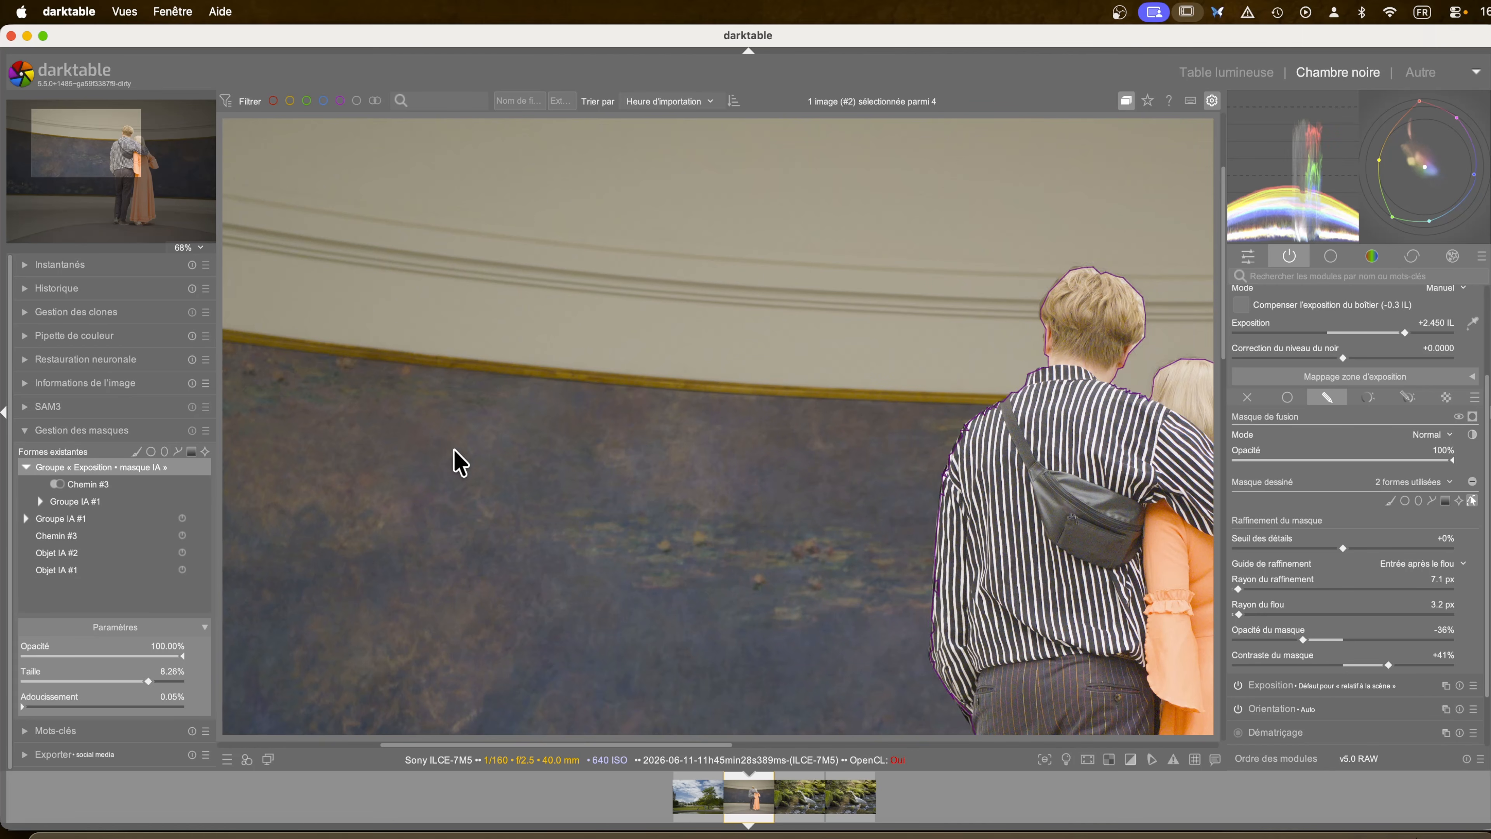
- Hide the mask outlines and set the masked couple's exposure to +0.900 IL
scroll(458, 459, "down", 3)
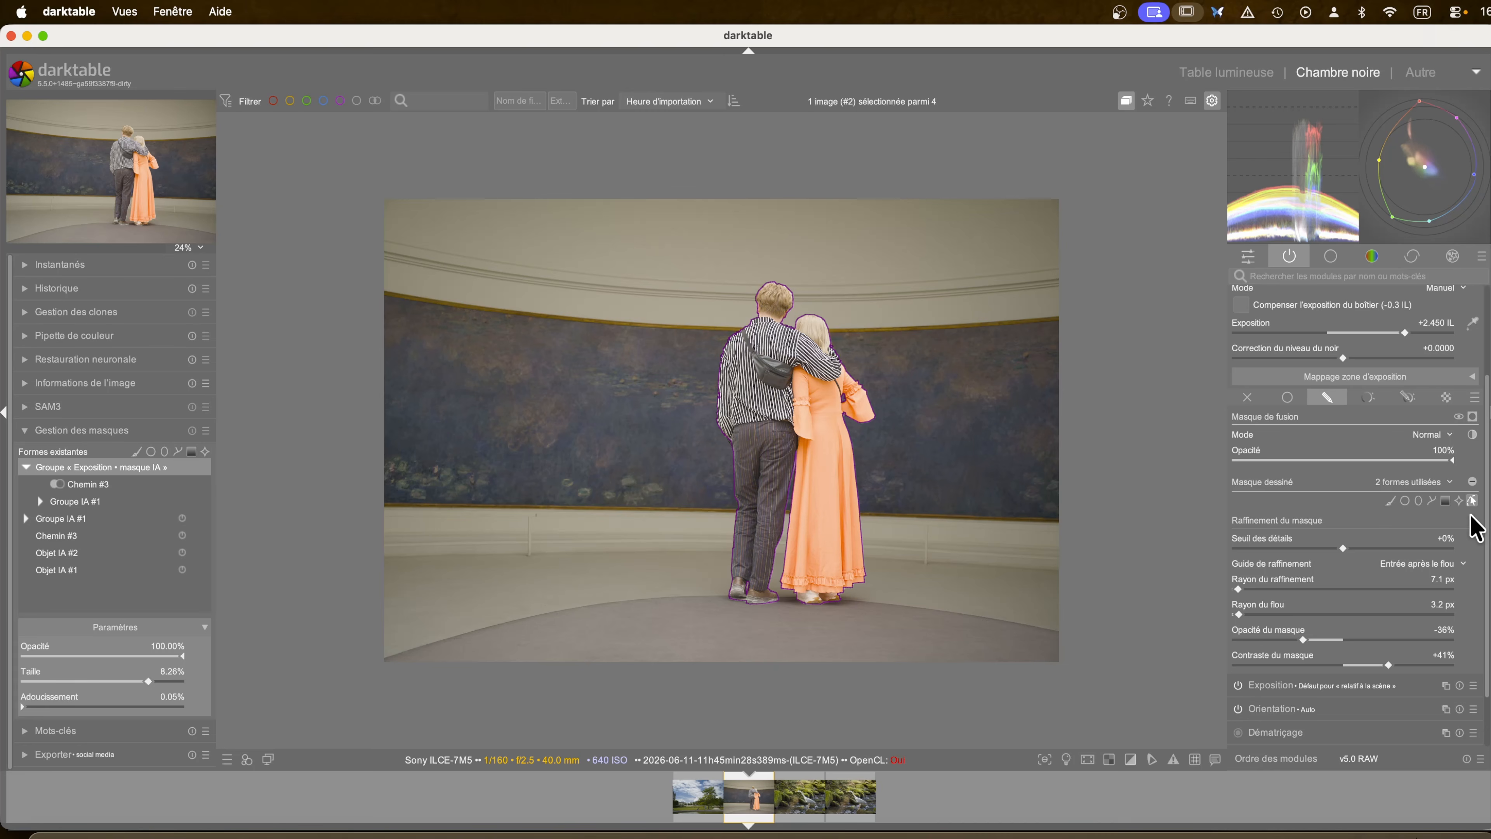
left_click(1473, 501)
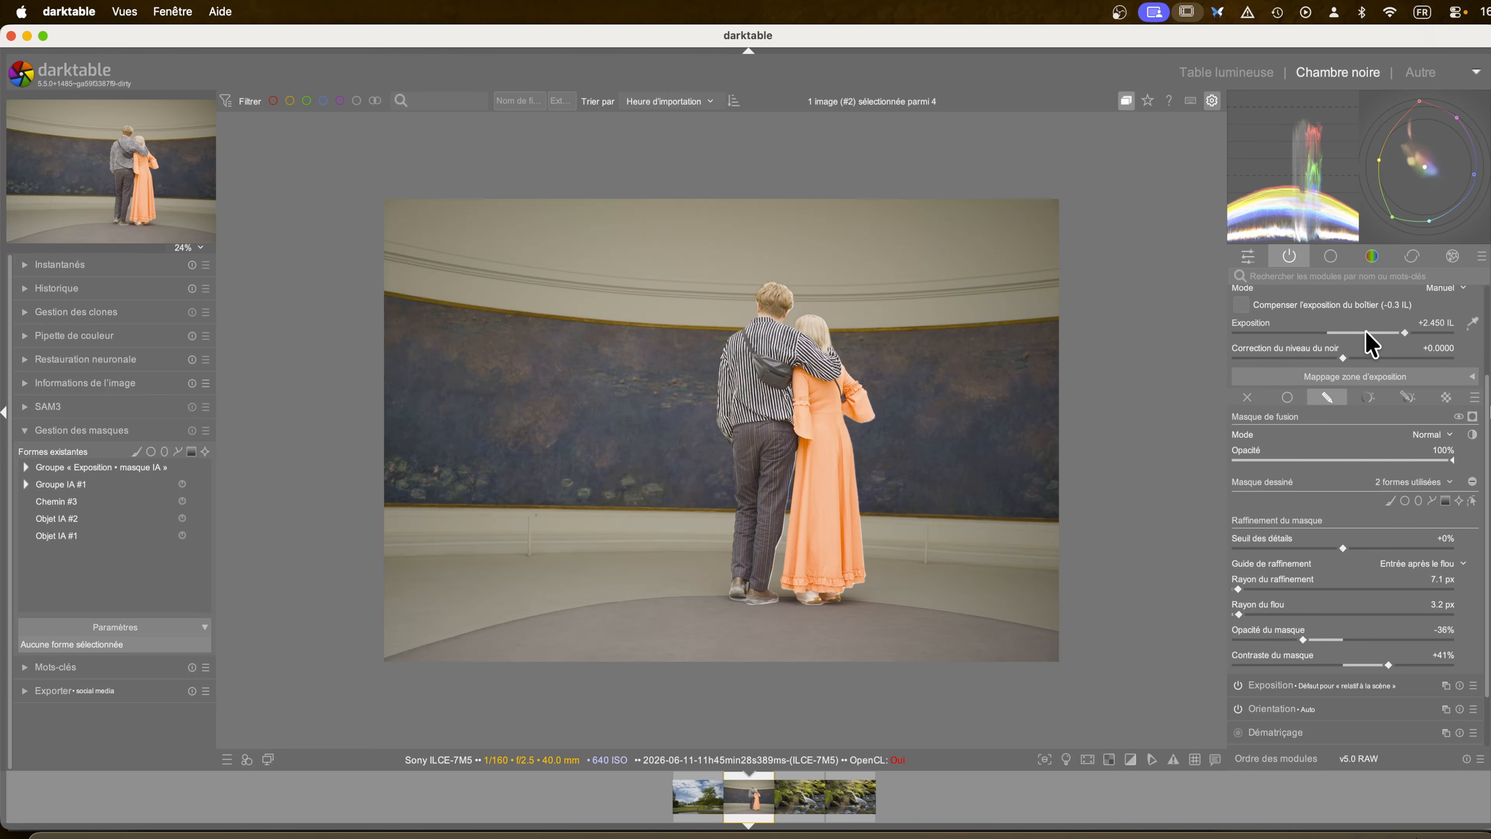
left_click(1341, 333)
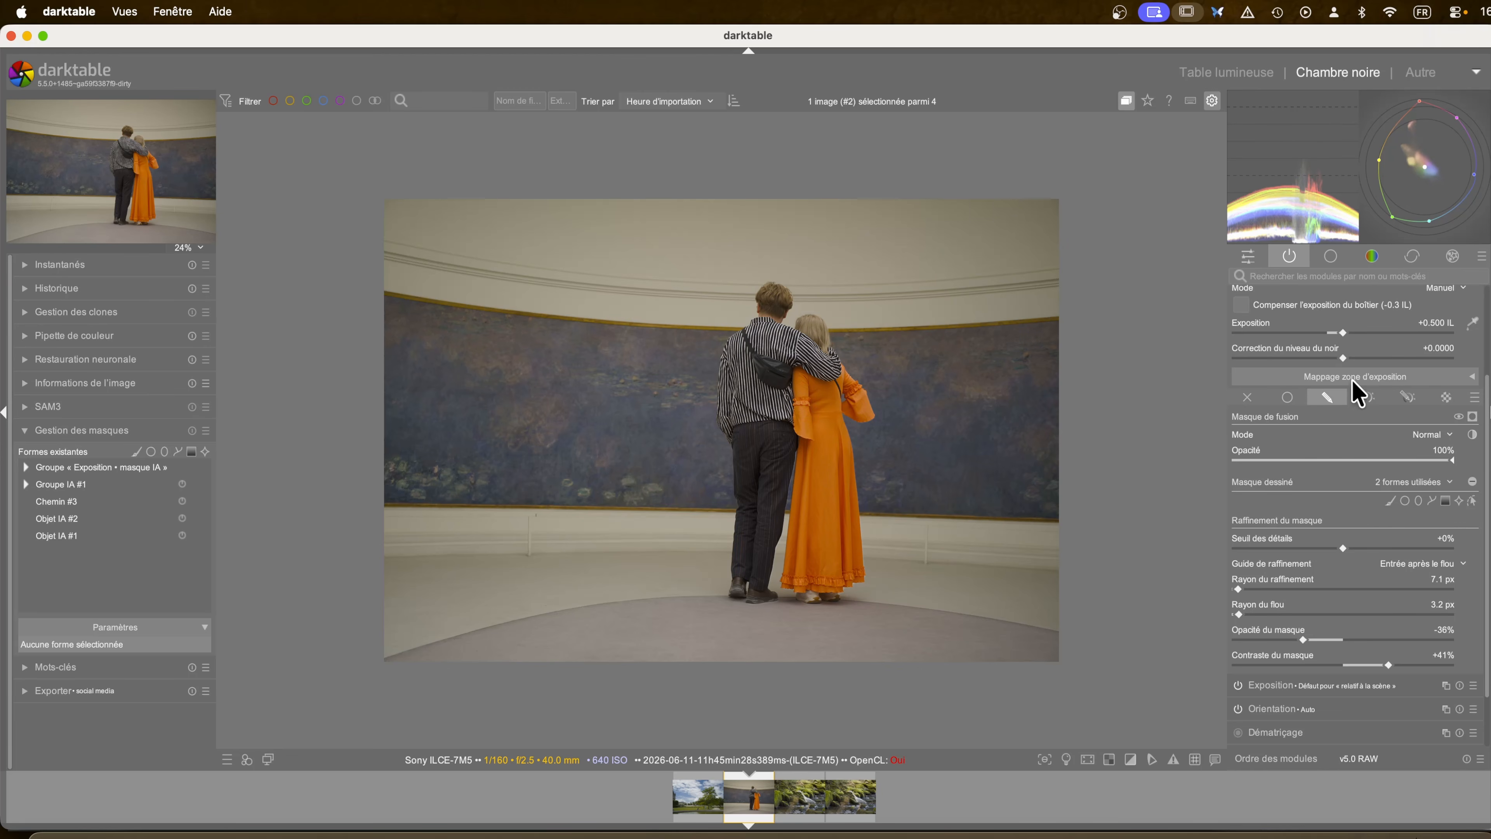
left_click_drag(1343, 339, 1354, 340)
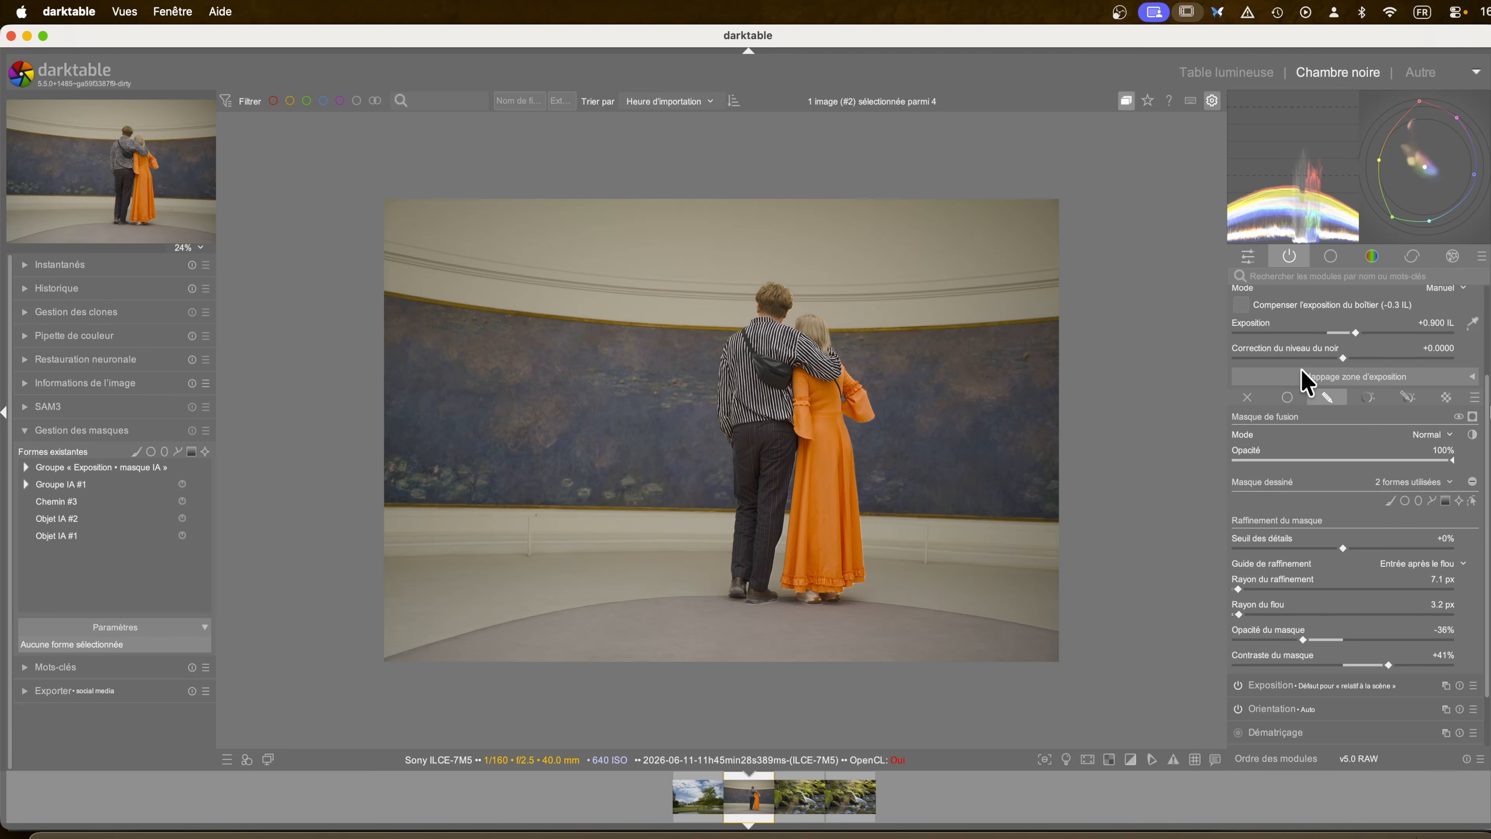
- Collapse the "masque IA" Exposition instance and open the photo of the park with the tree and pond
scroll(1299, 312, "up", 3)
left_click(1270, 359)
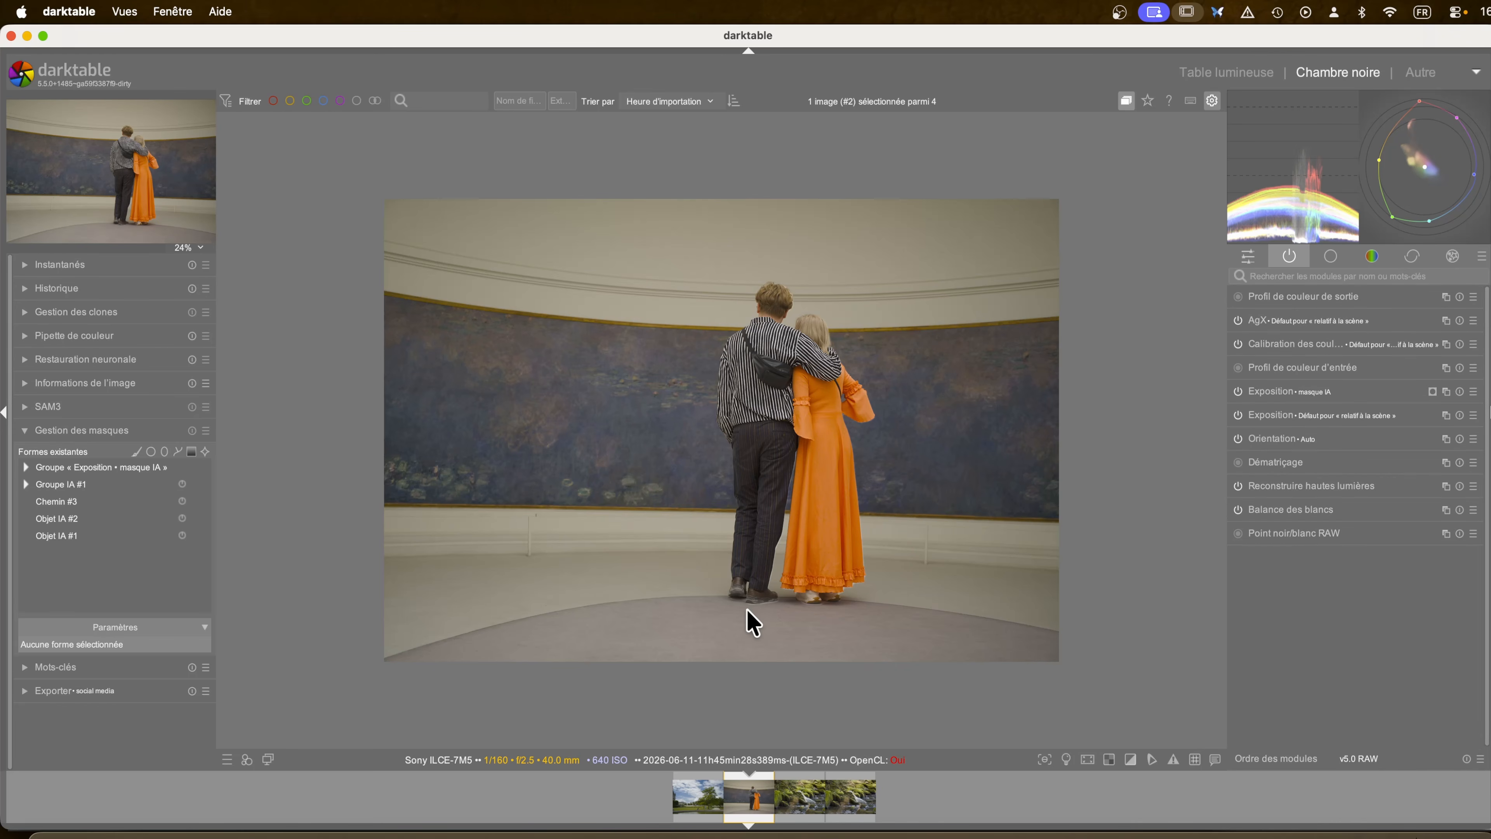
left_click(689, 799)
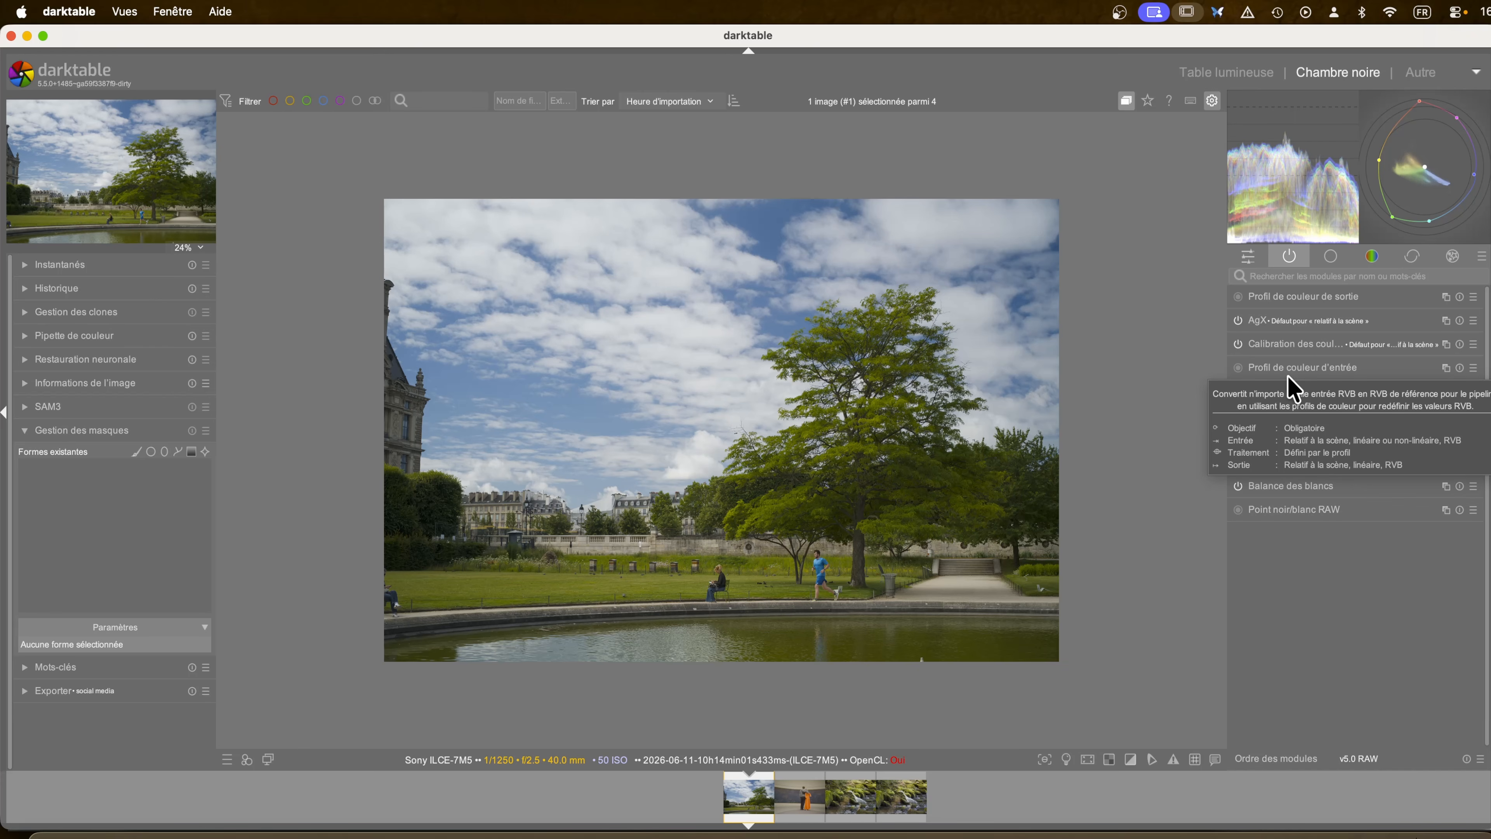
- Add a new Exposition instance, name it "IA" and enable its combined drawn and parametric mask
right_click(1447, 391)
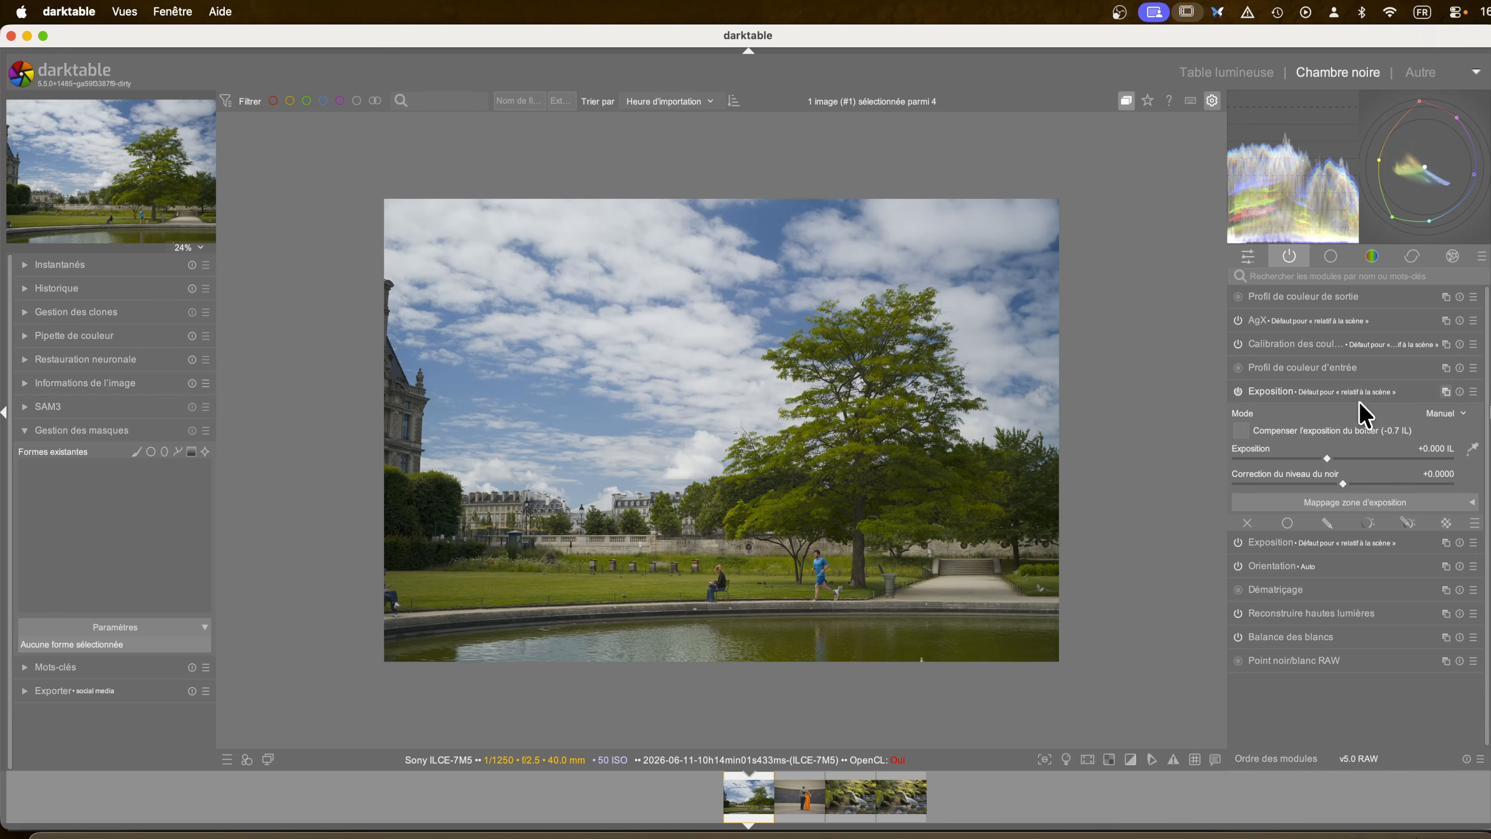
left_click(1338, 392, "ctrl")
type("IA")
key("Return")
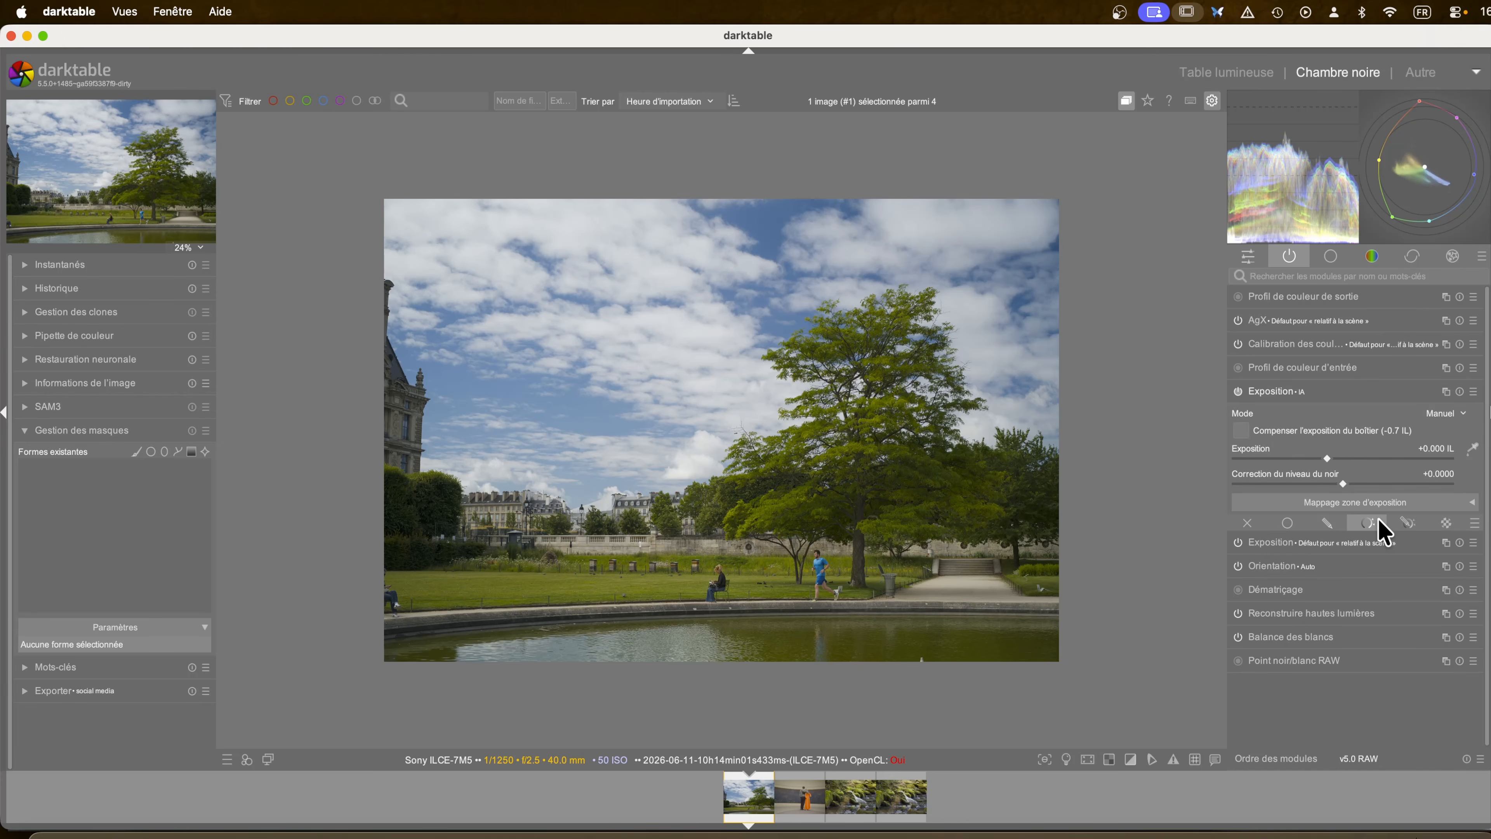
left_click(1407, 523)
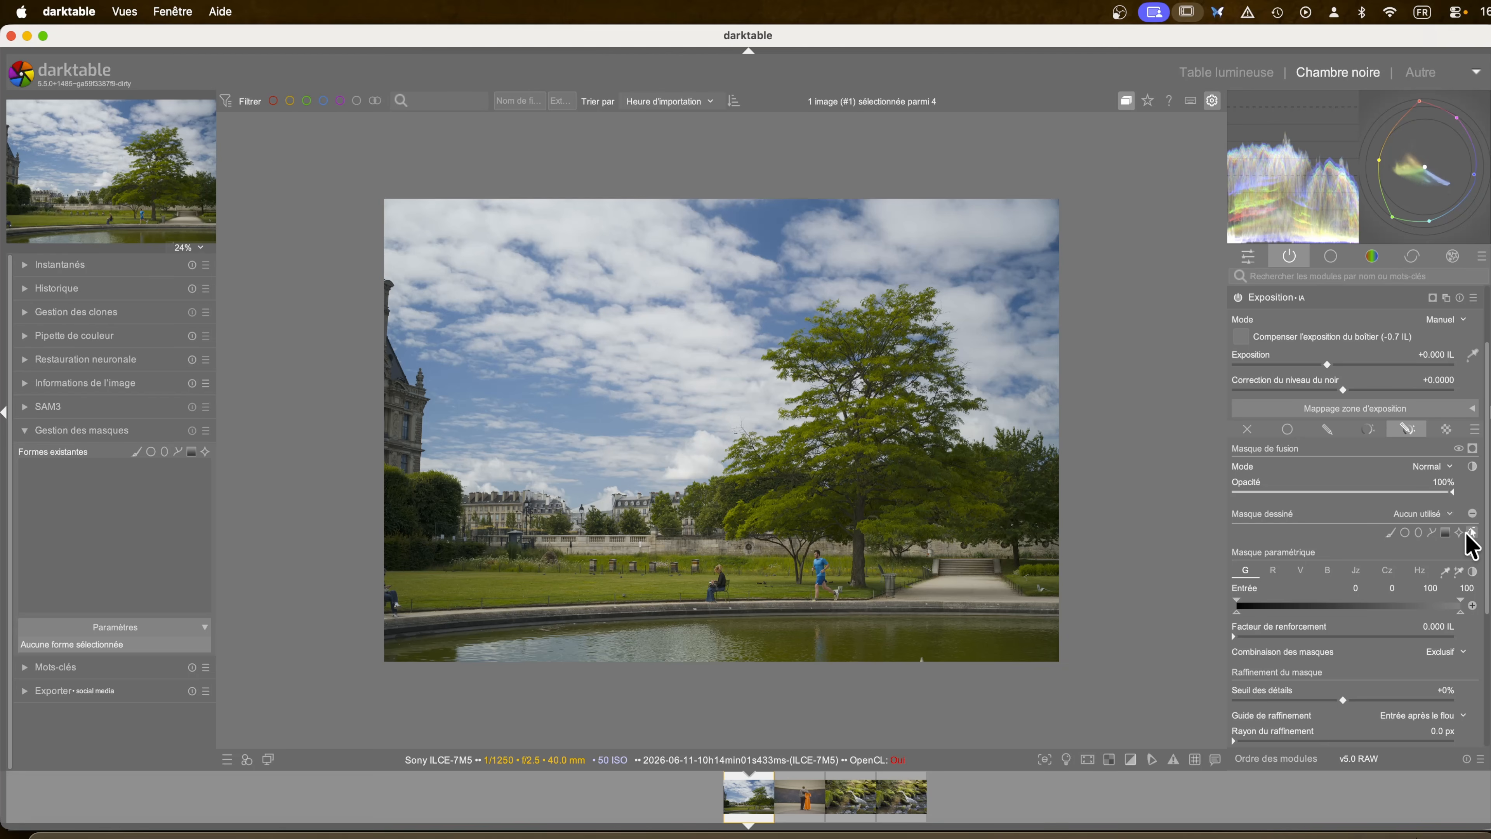
left_click(1459, 531)
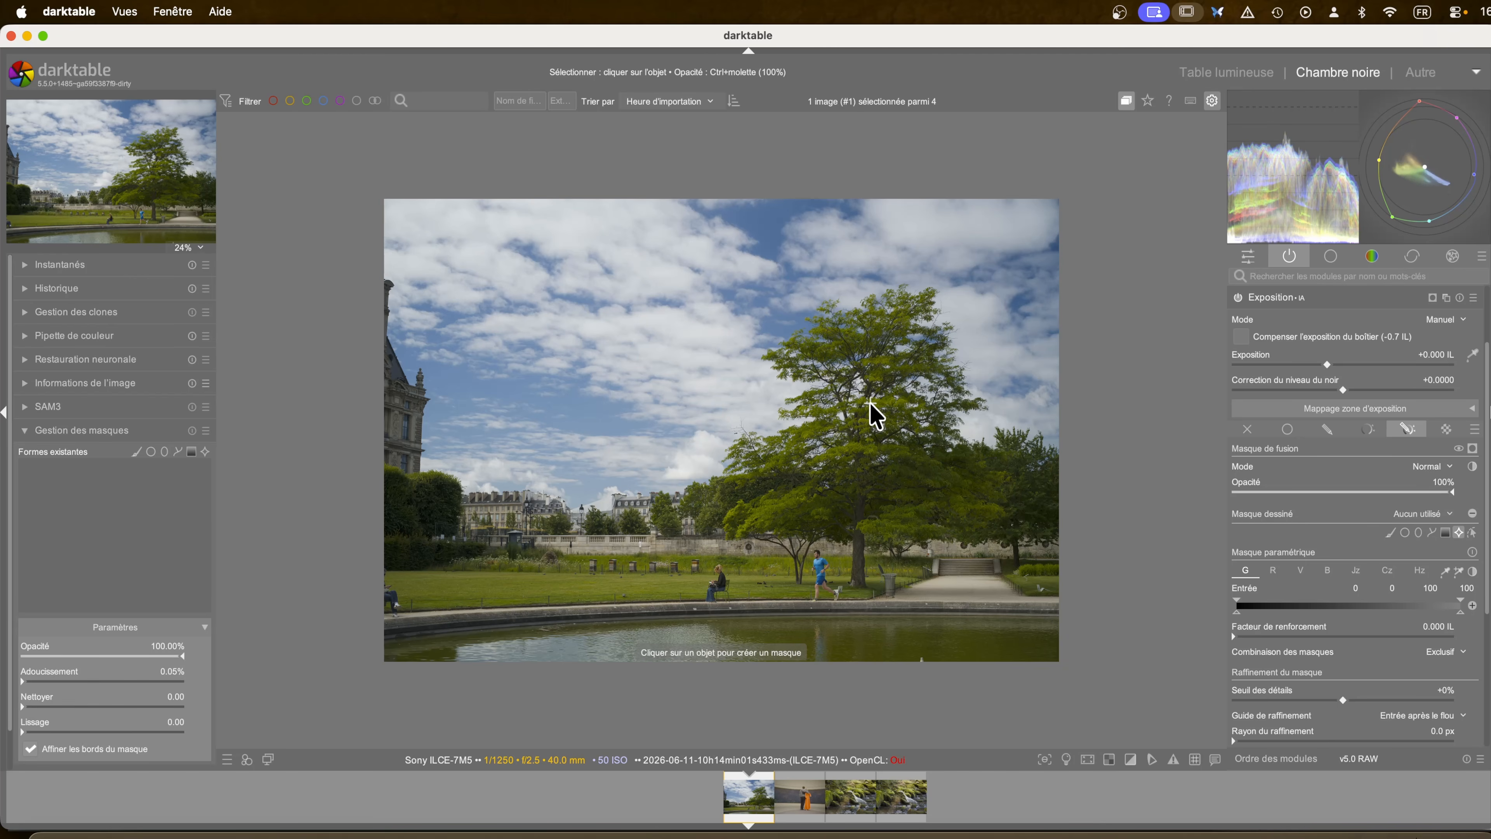
left_click(881, 499)
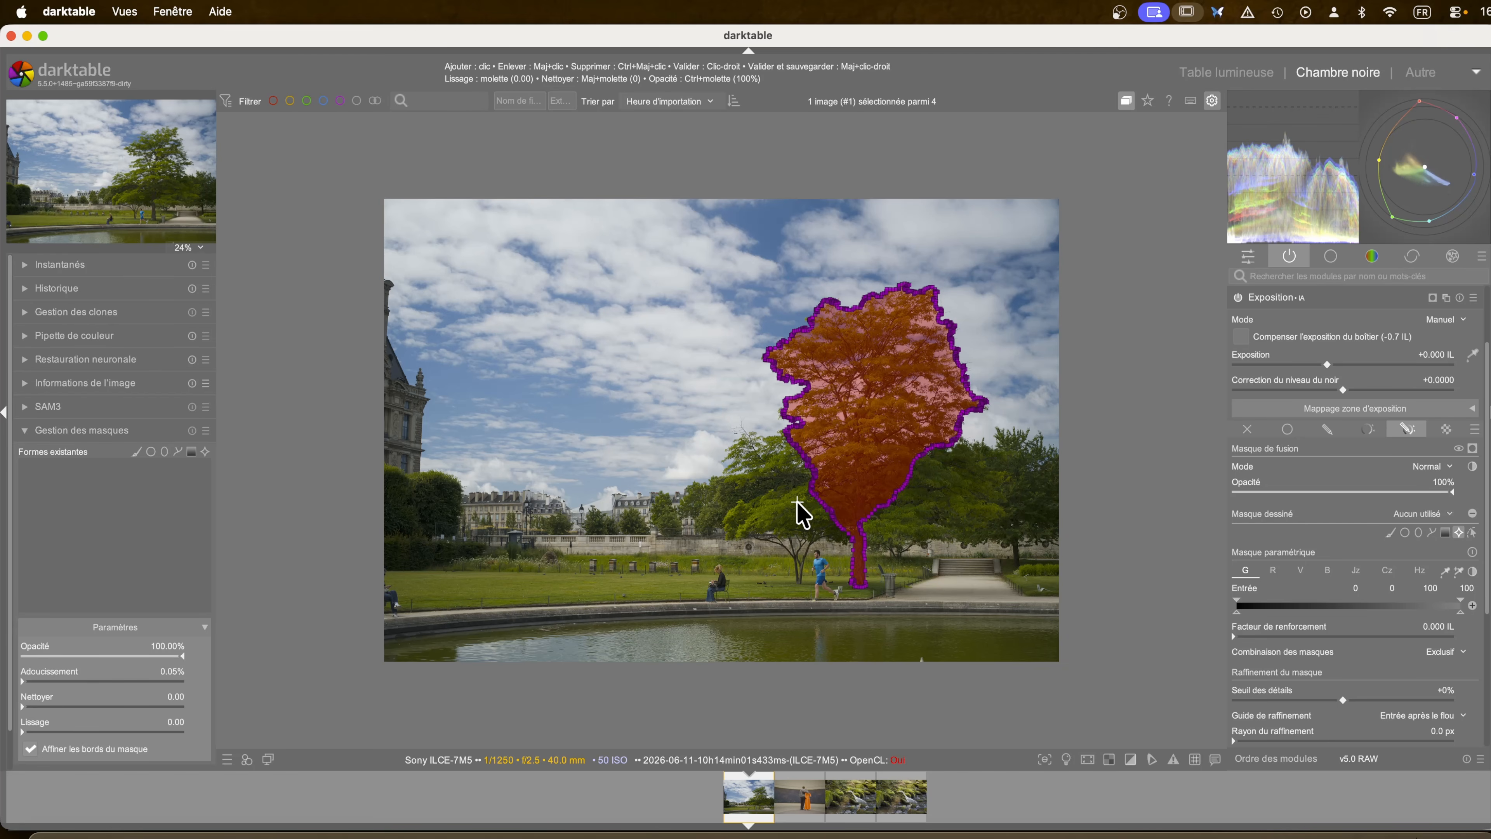
left_click(779, 487)
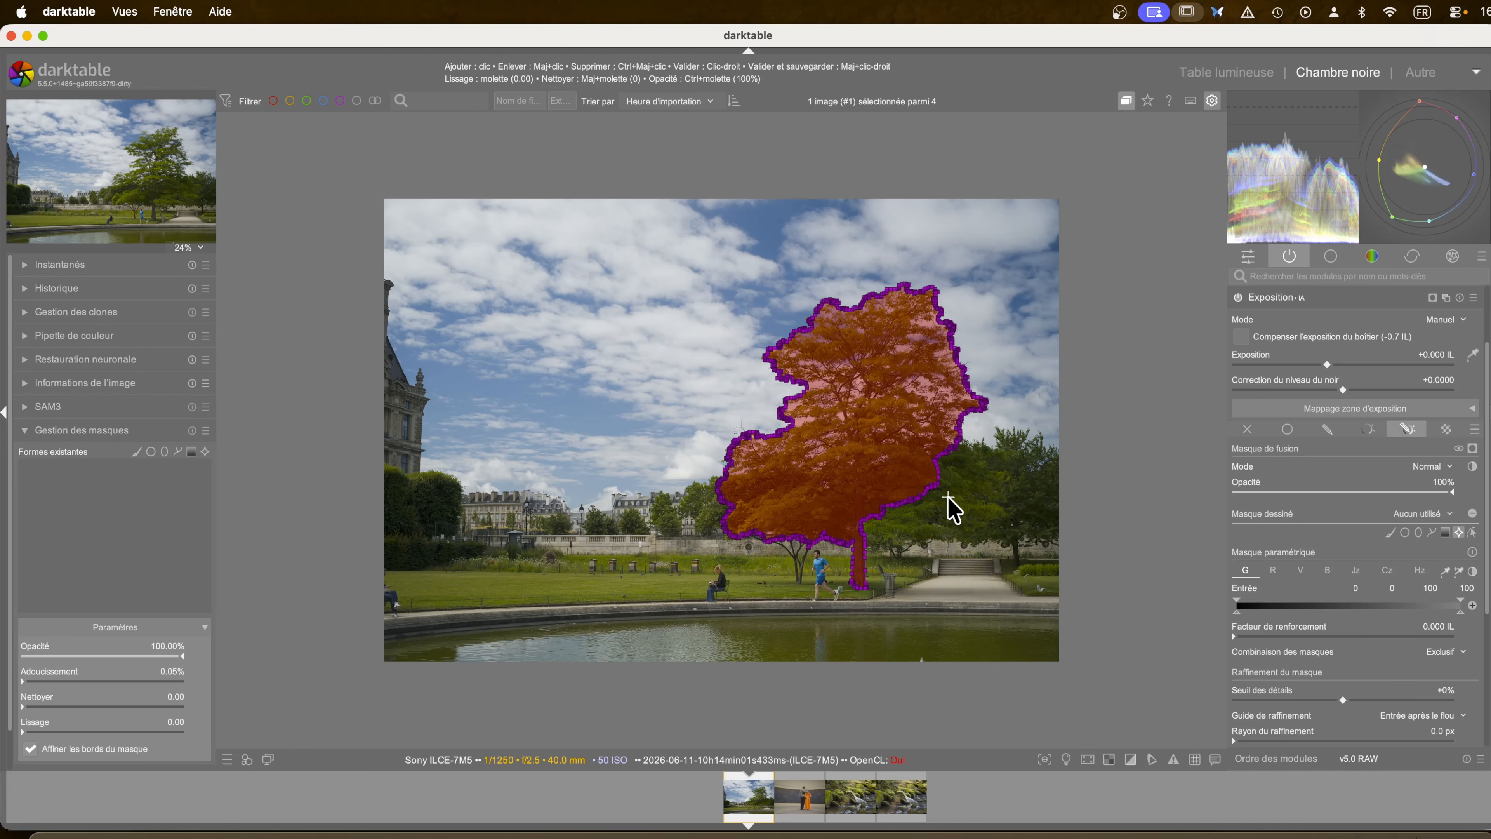
left_click(925, 523)
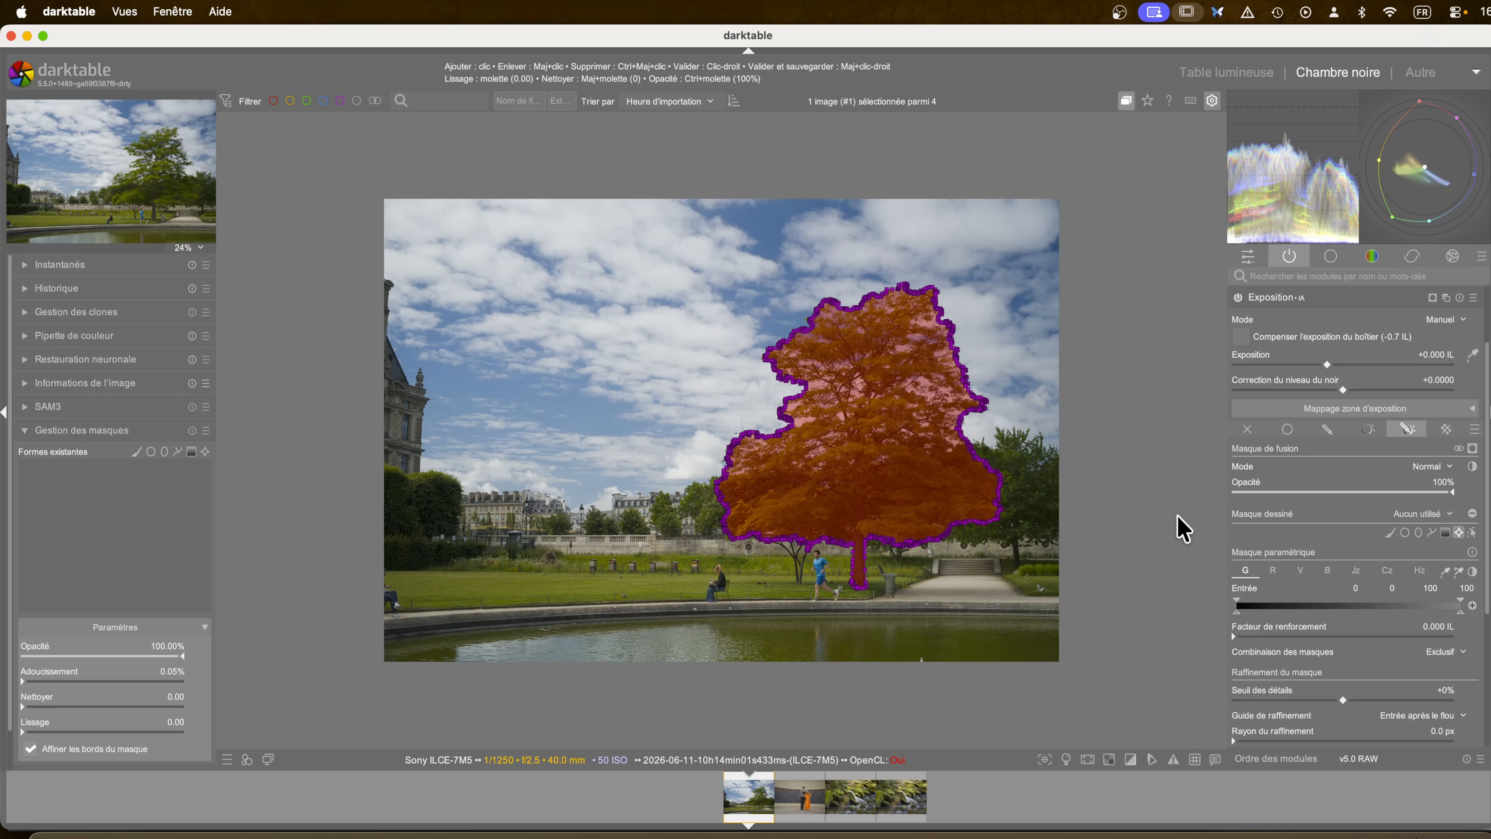
left_click(1471, 535)
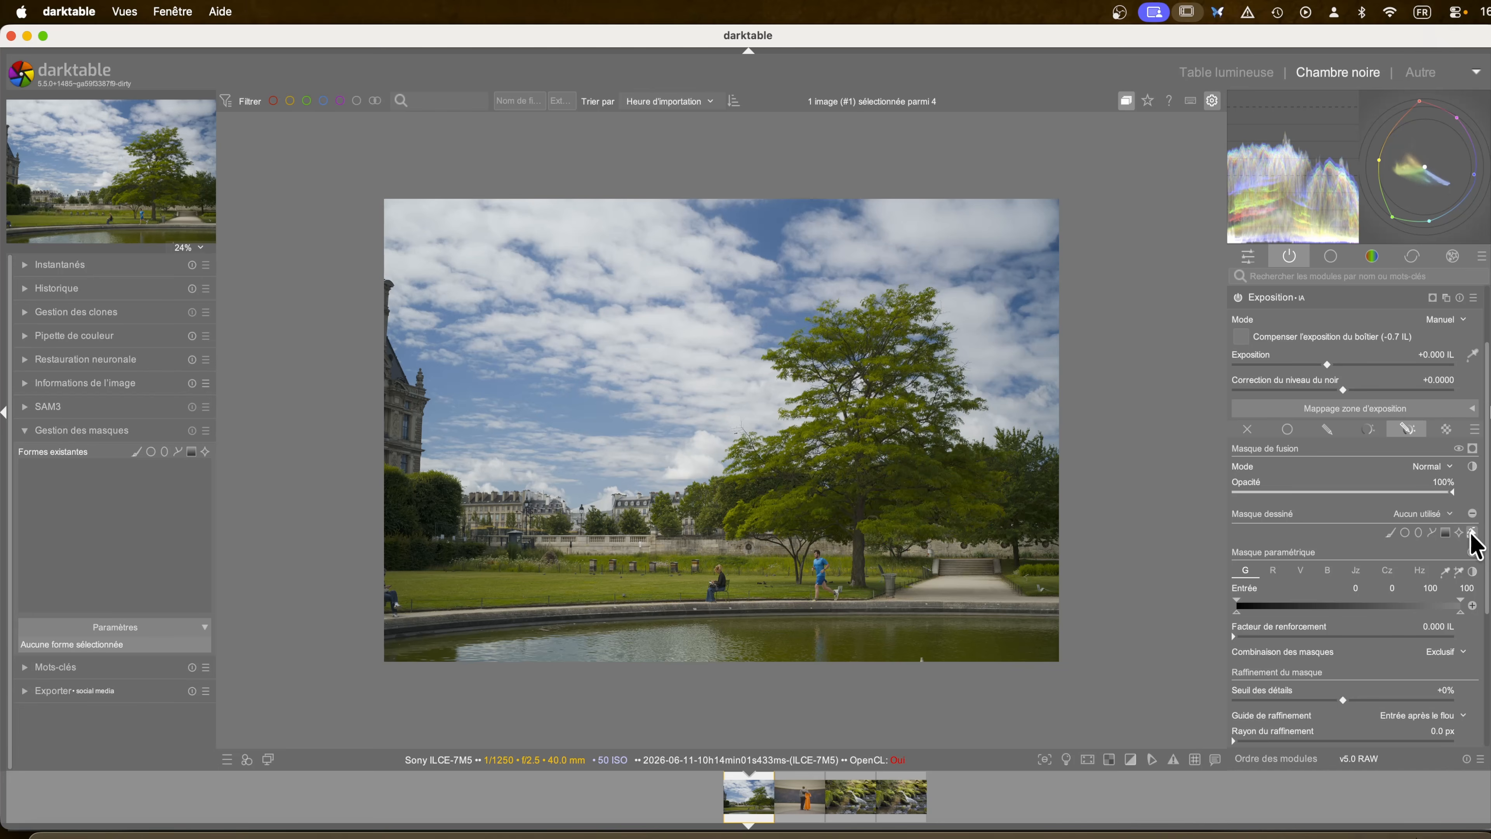
scroll(836, 400, "up", 4)
scroll(836, 411, "up", 5)
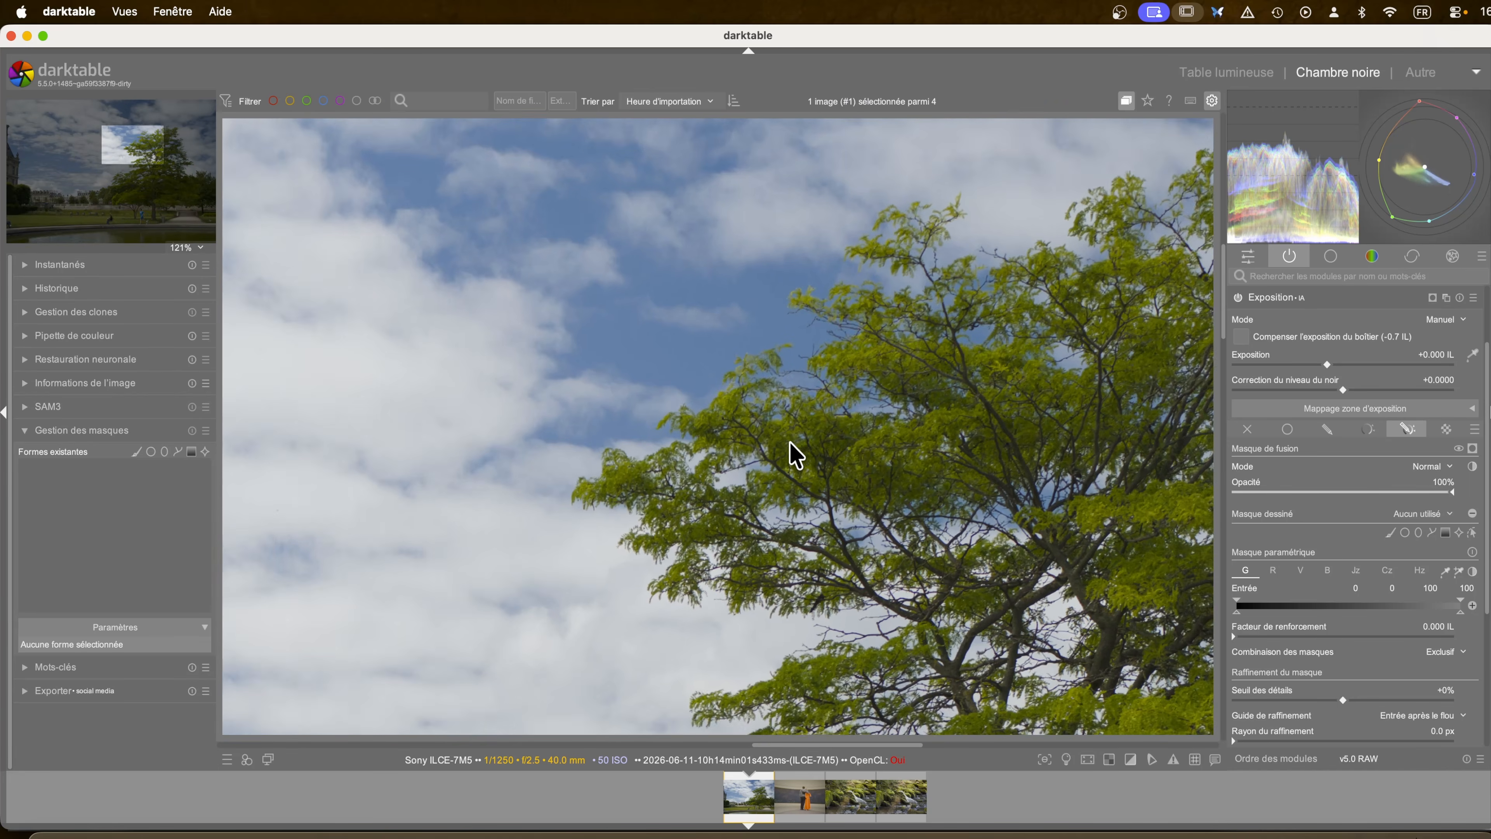
scroll(794, 452, "up", 1)
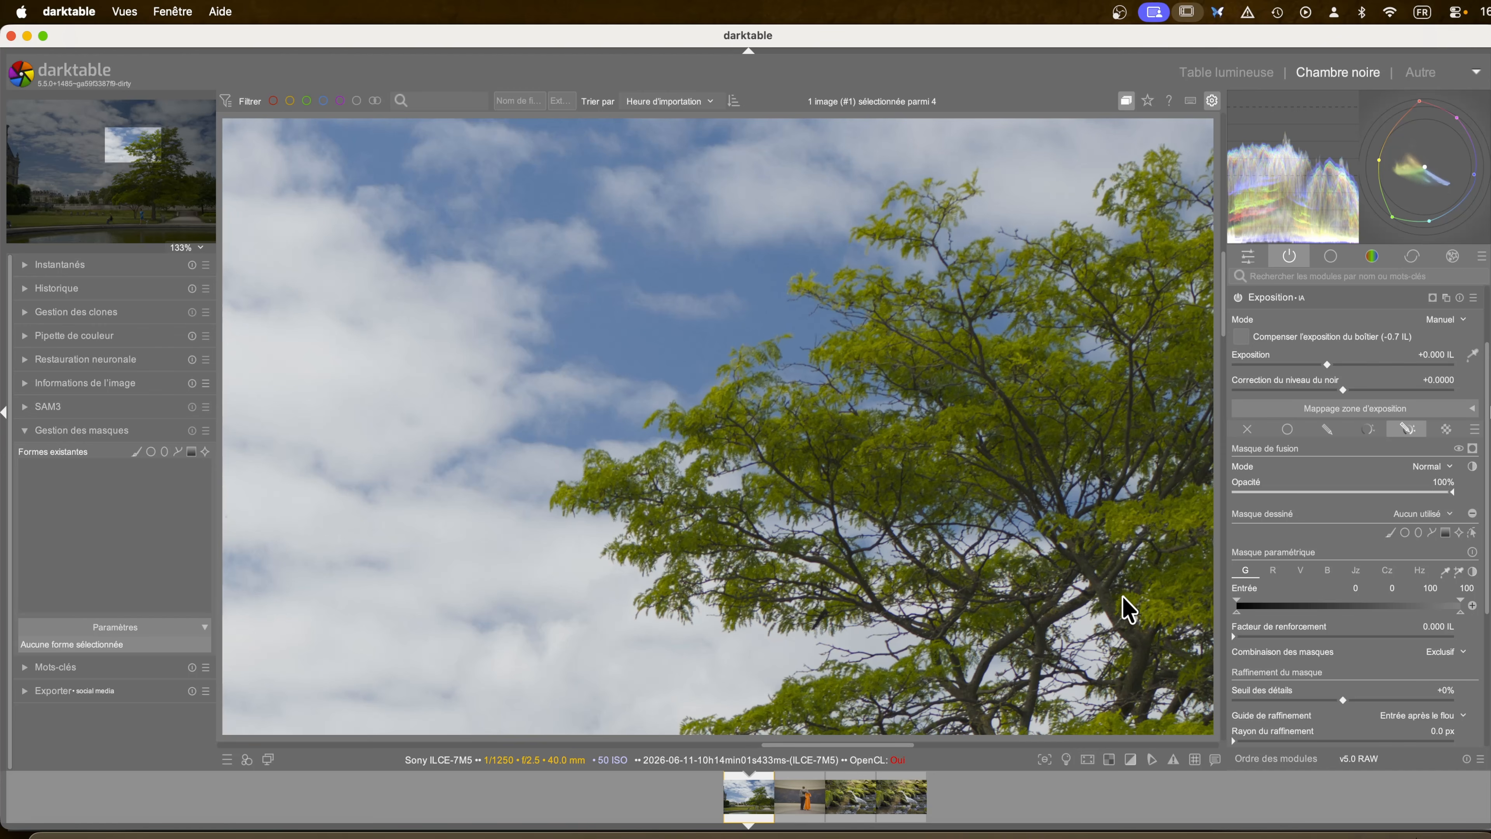
scroll(924, 439, "up", 1)
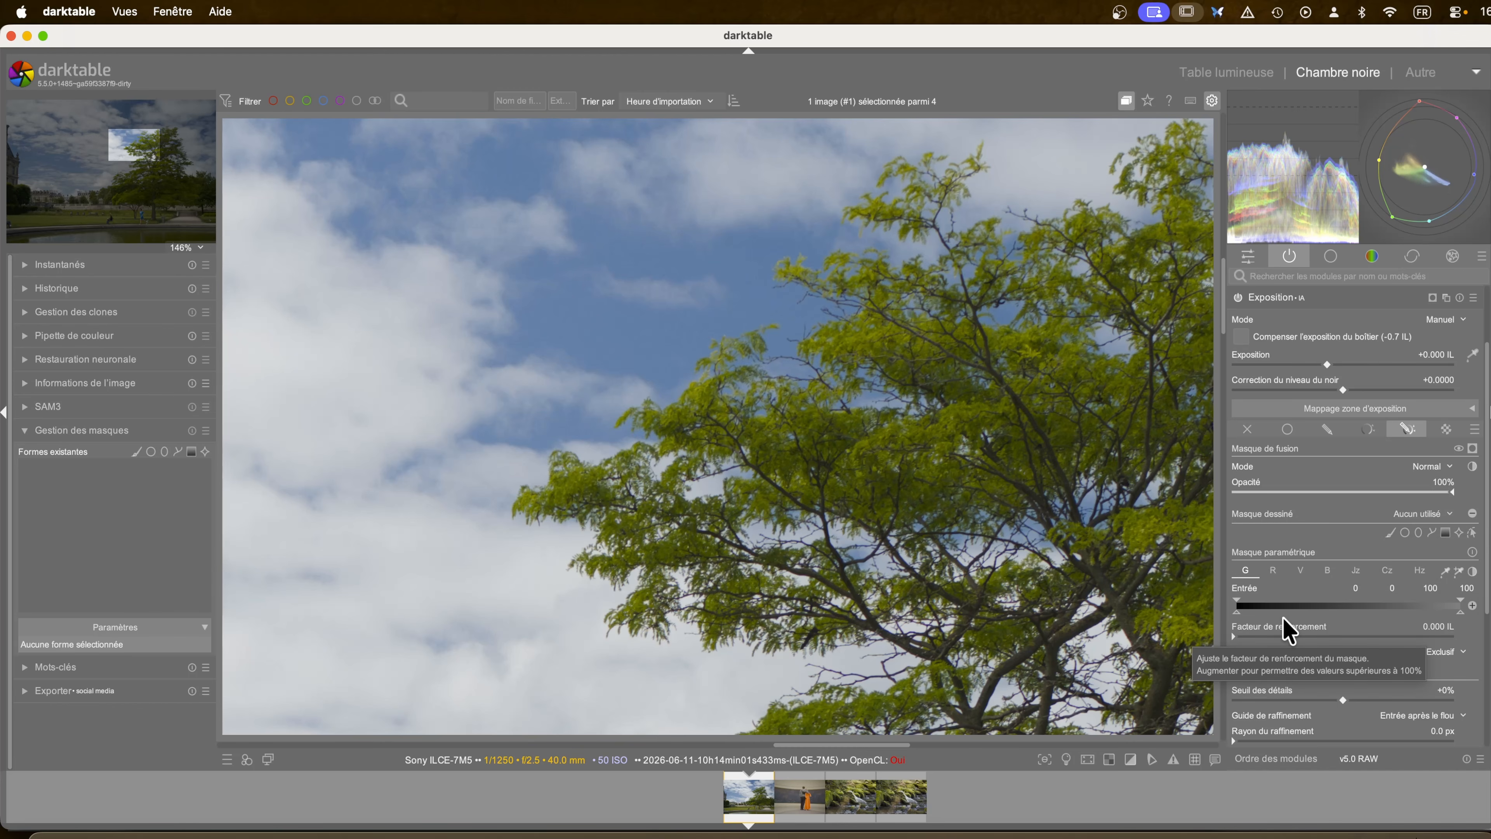
scroll(732, 504, "down", 8)
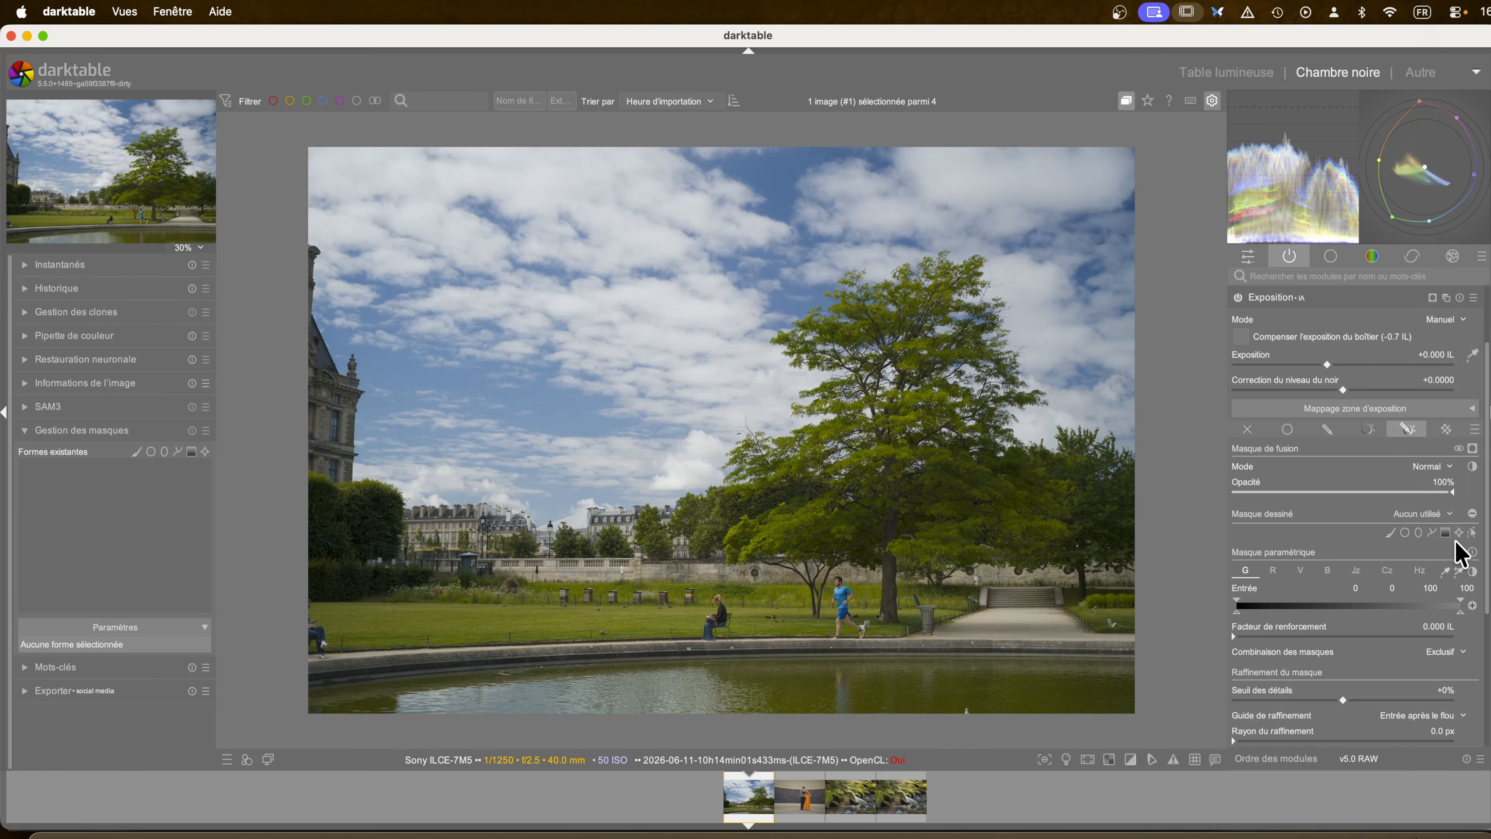
- Create an AI object mask of the large tree, adding its low side foliage and excluding the thin trunk beside the runner
left_click(1459, 532)
left_click(848, 449)
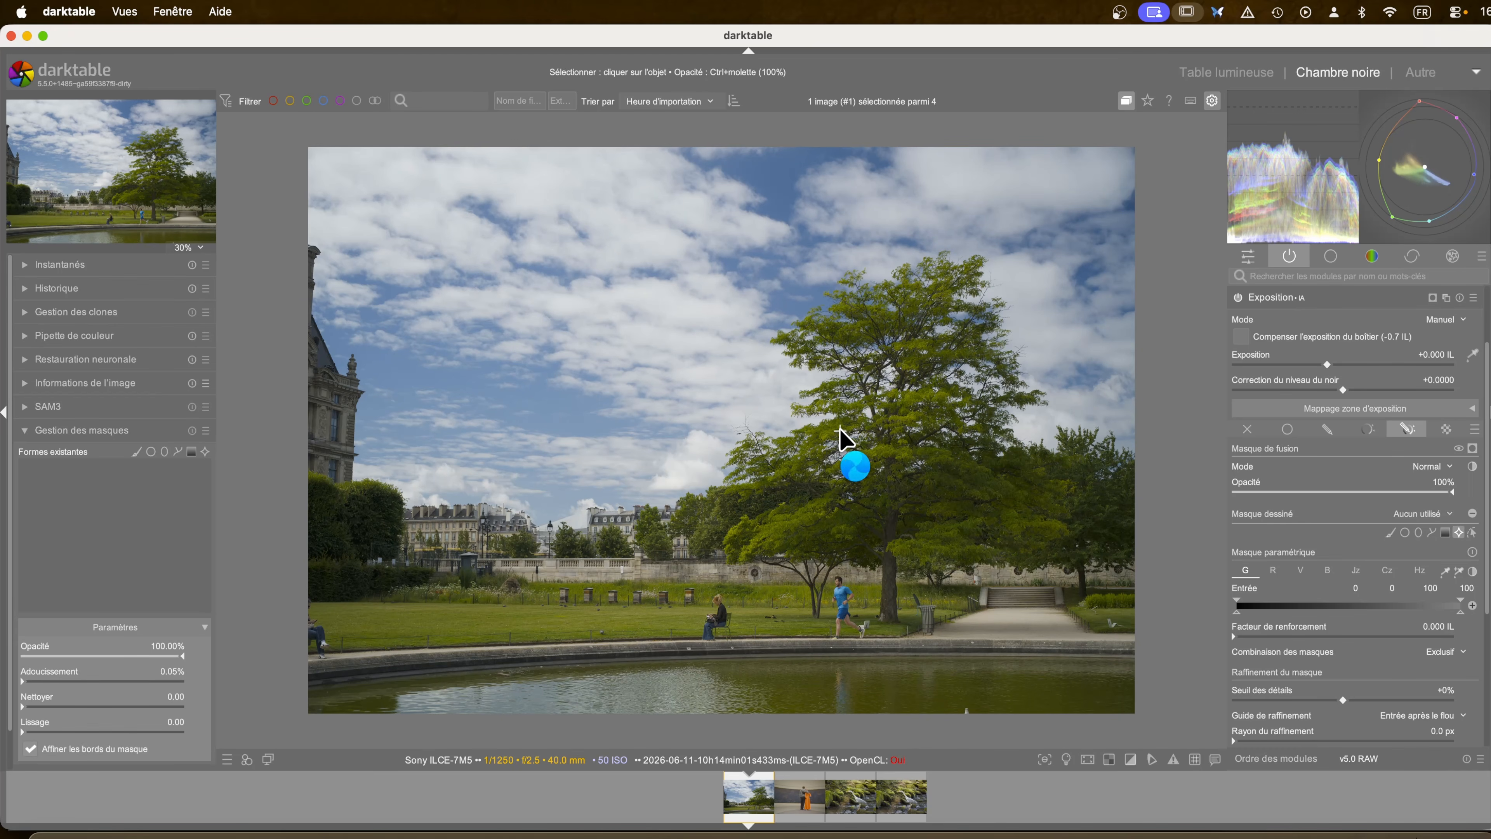
left_click(765, 508)
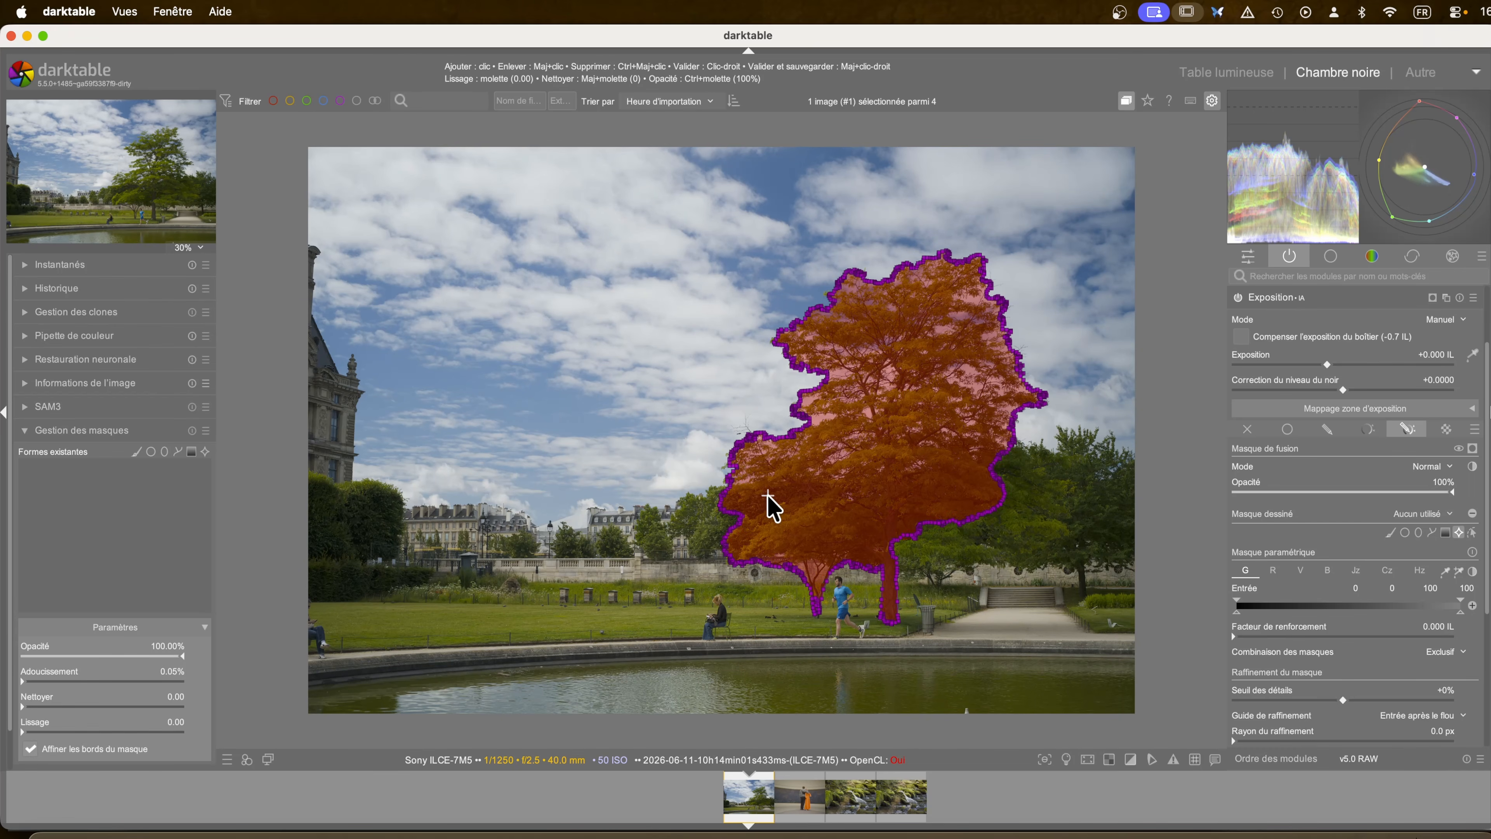
left_click(758, 558)
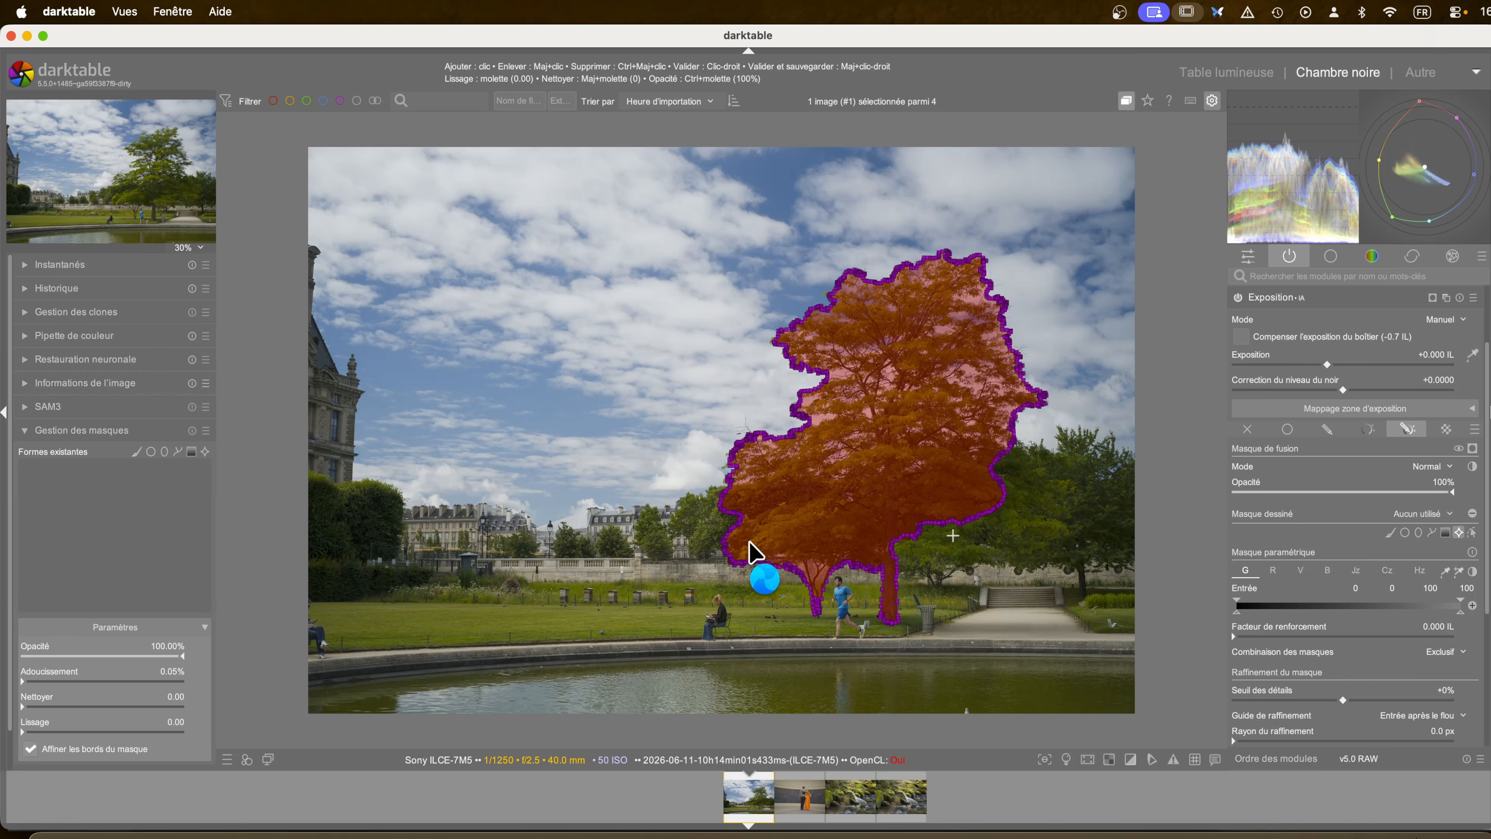
left_click(1014, 464, "shift")
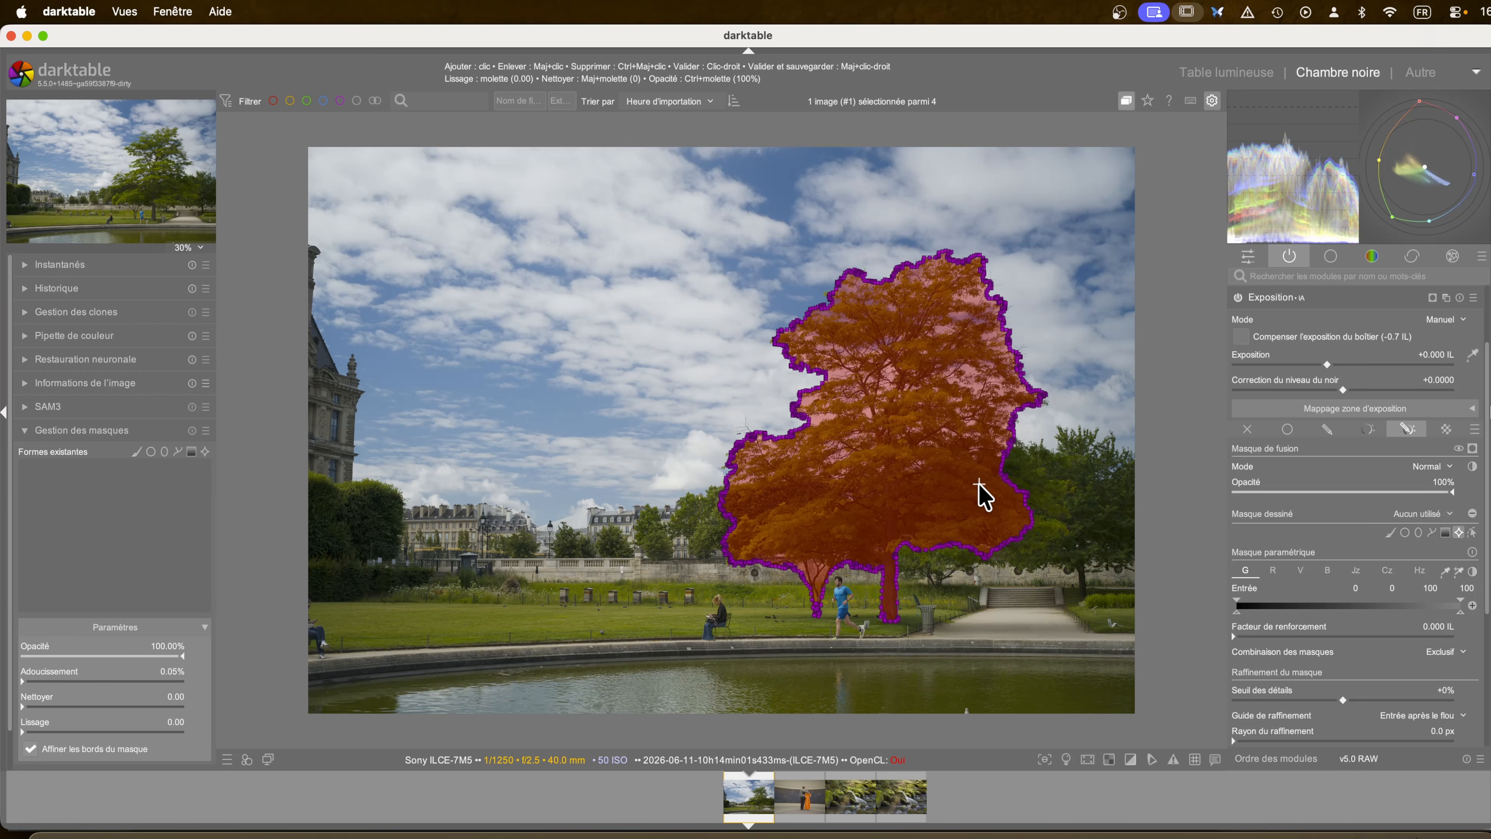
left_click(1032, 550)
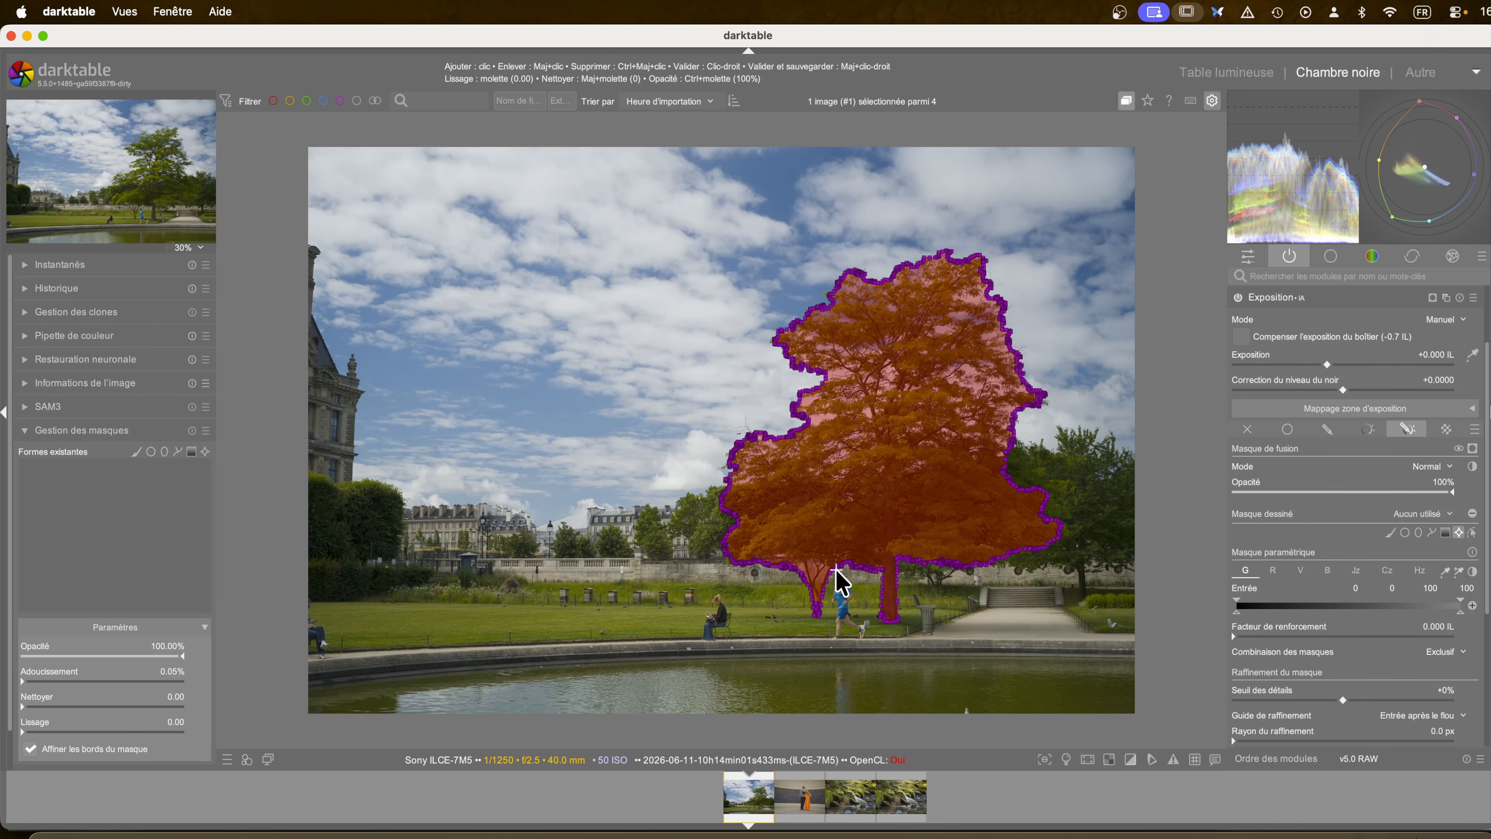
left_click(816, 599, "shift")
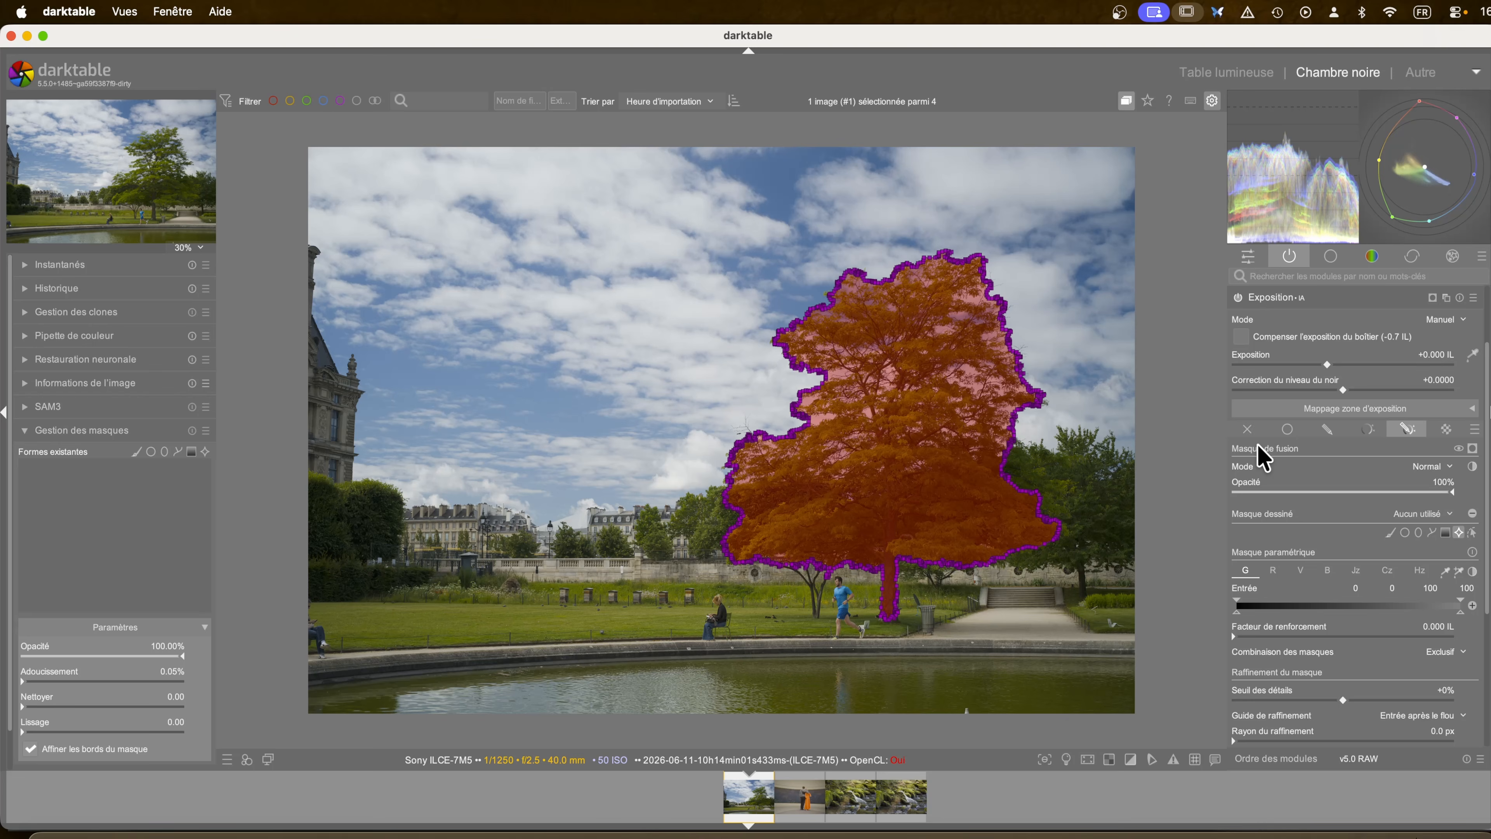
right_click(1036, 294)
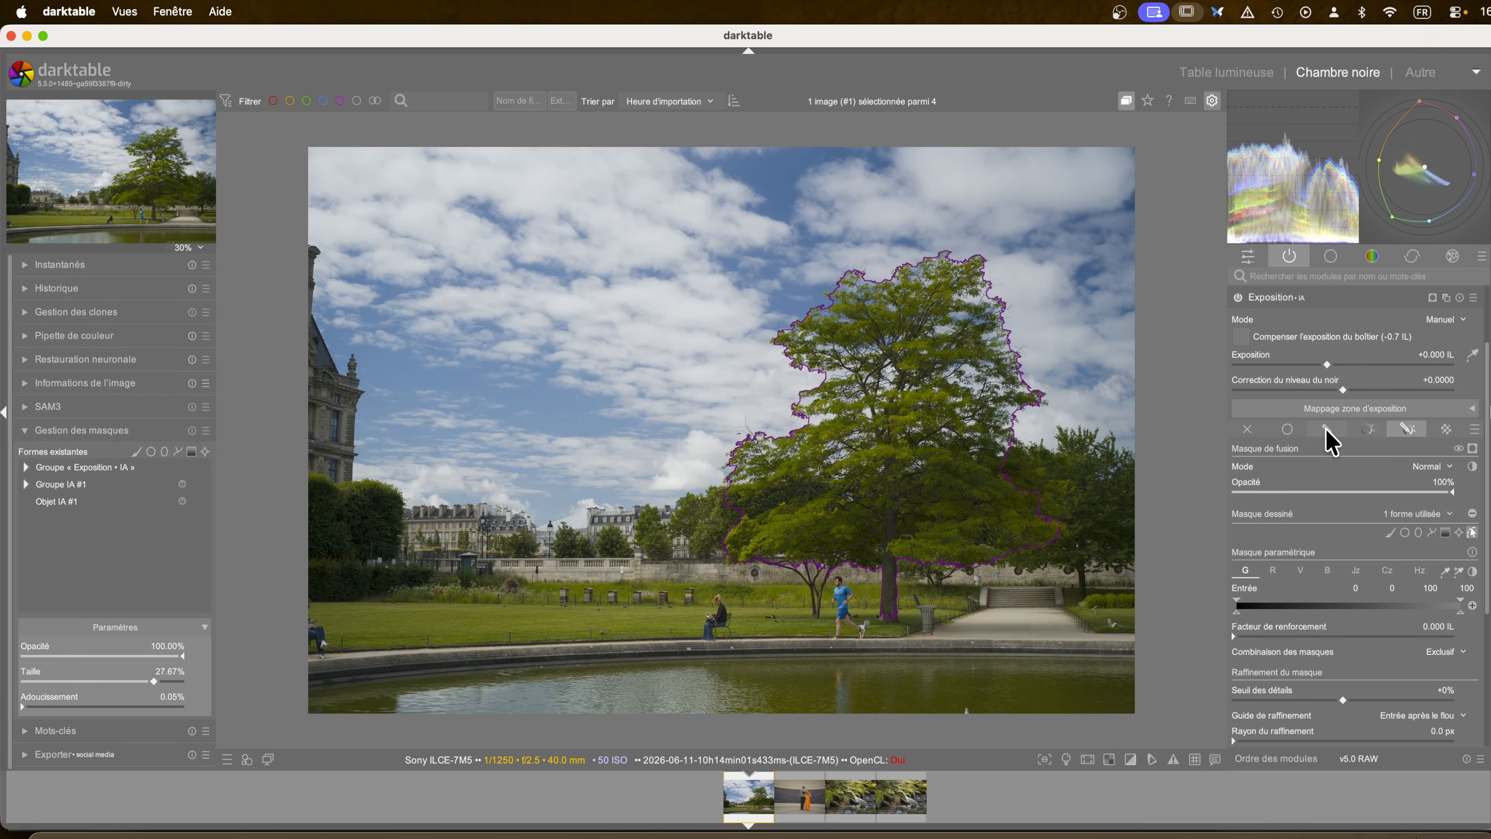
- Move the mask outline's nodes outward to enclose the leafy branch tip protruding from the left side of the tree's crown
scroll(661, 346, "up", 5)
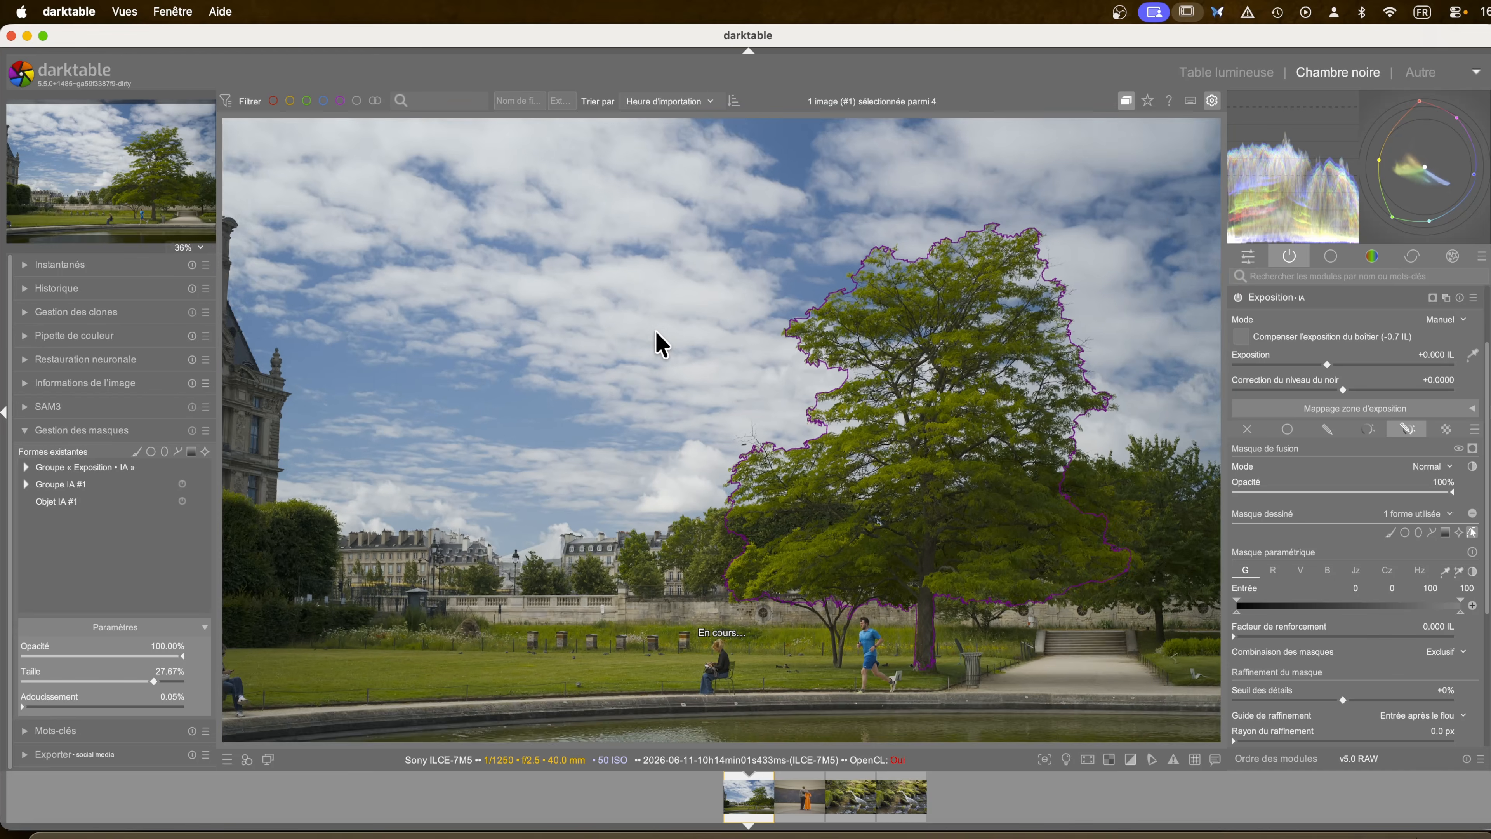
scroll(784, 295, "up", 2)
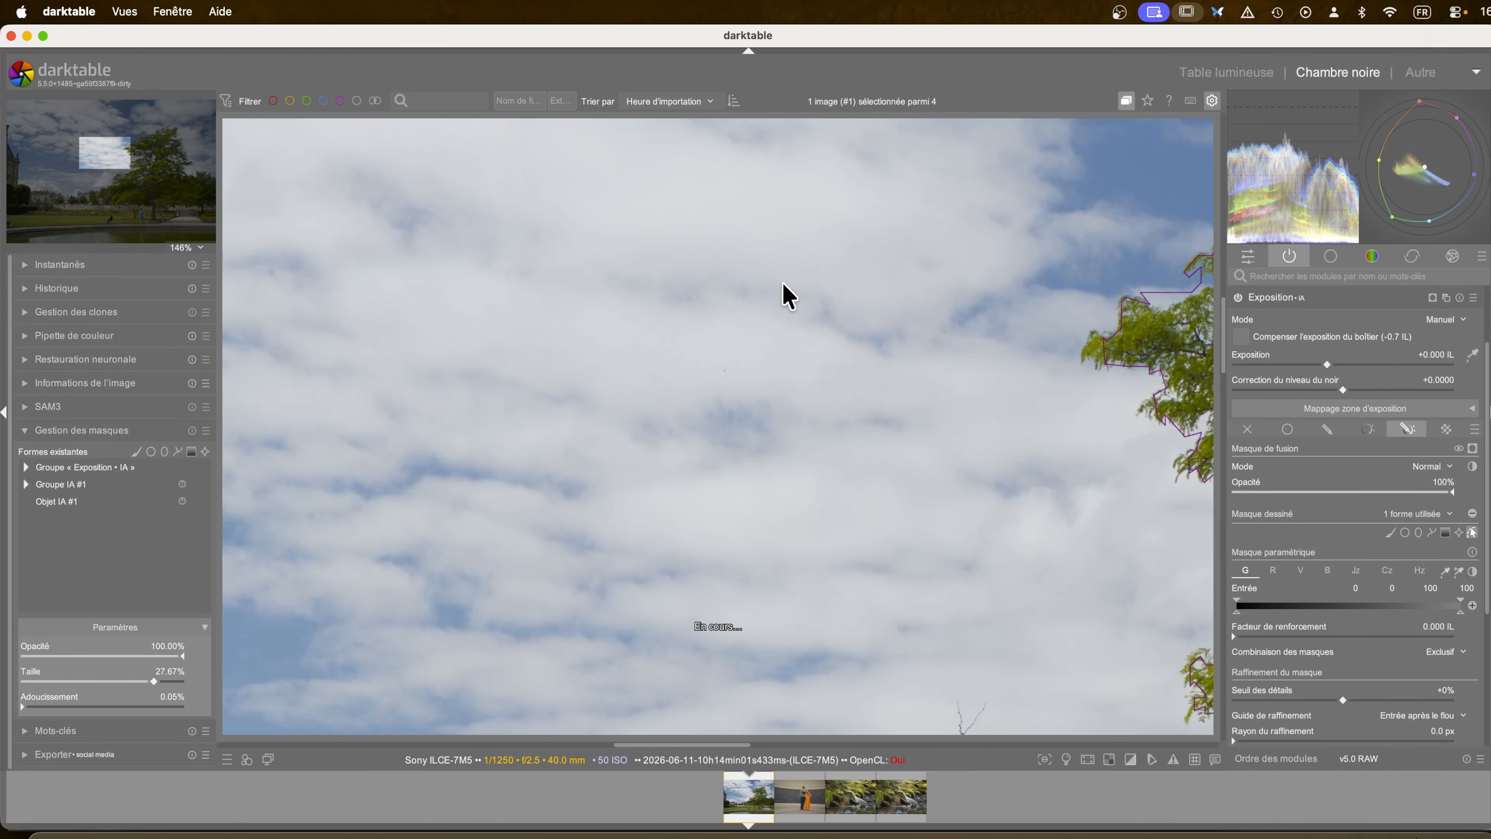
scroll(486, 390, "up", 8)
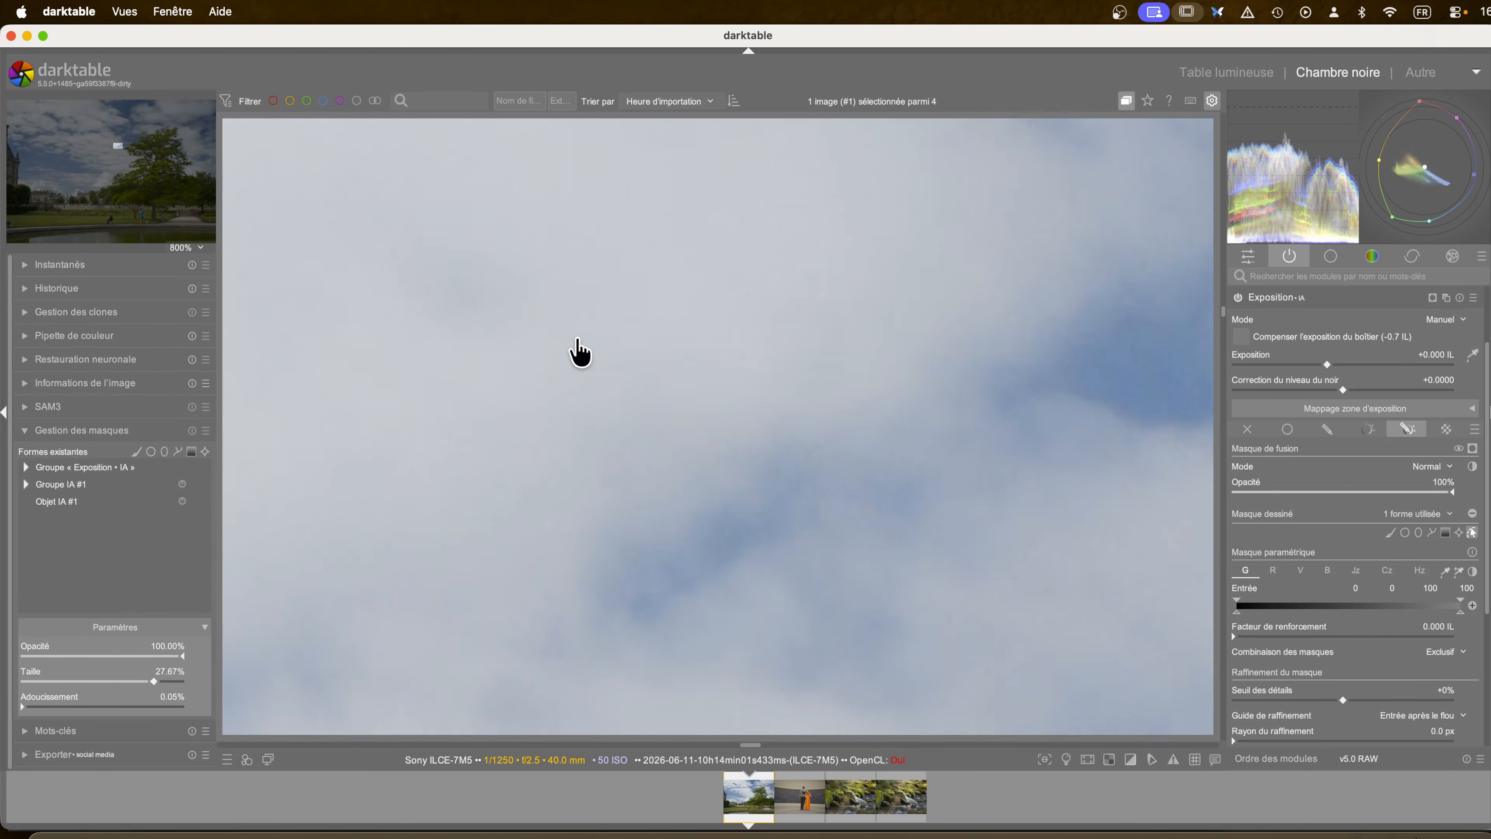
left_click_drag(578, 339, 343, 159)
left_click_drag(680, 519, 490, 377)
left_click_drag(741, 484, 609, 472)
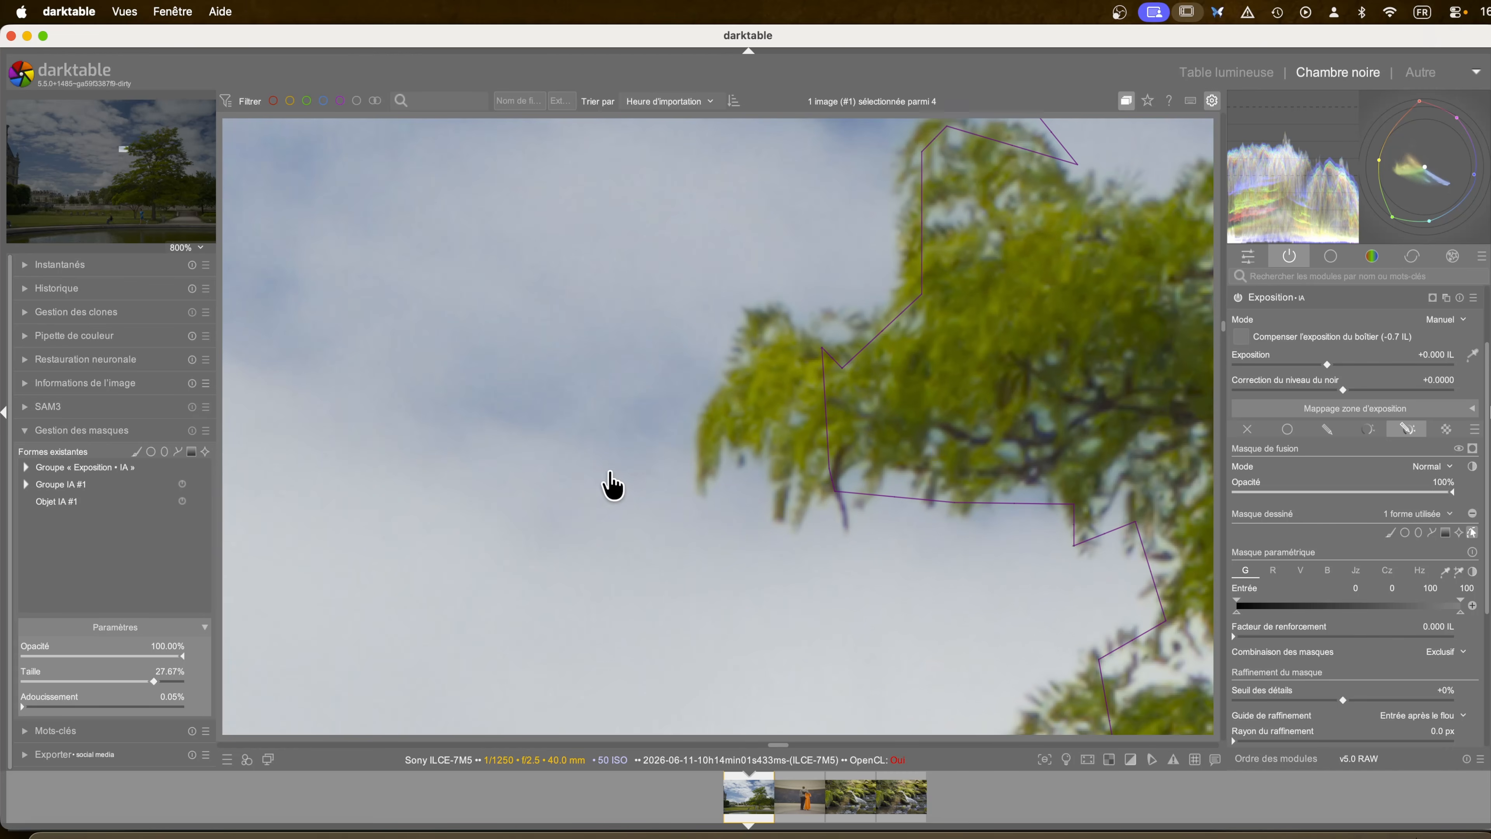
mouse_move(827, 425)
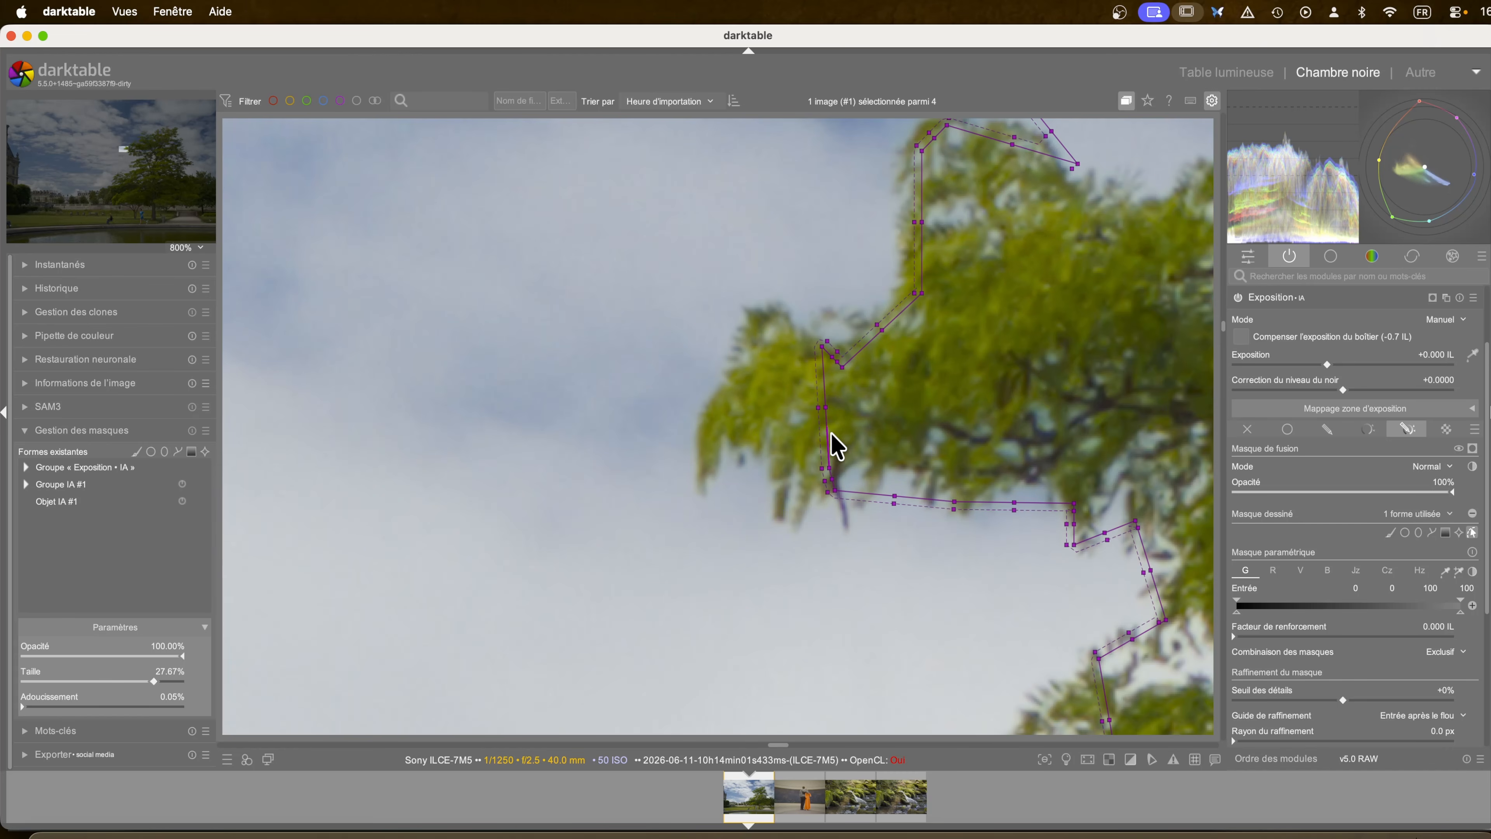
left_click_drag(826, 408, 644, 406)
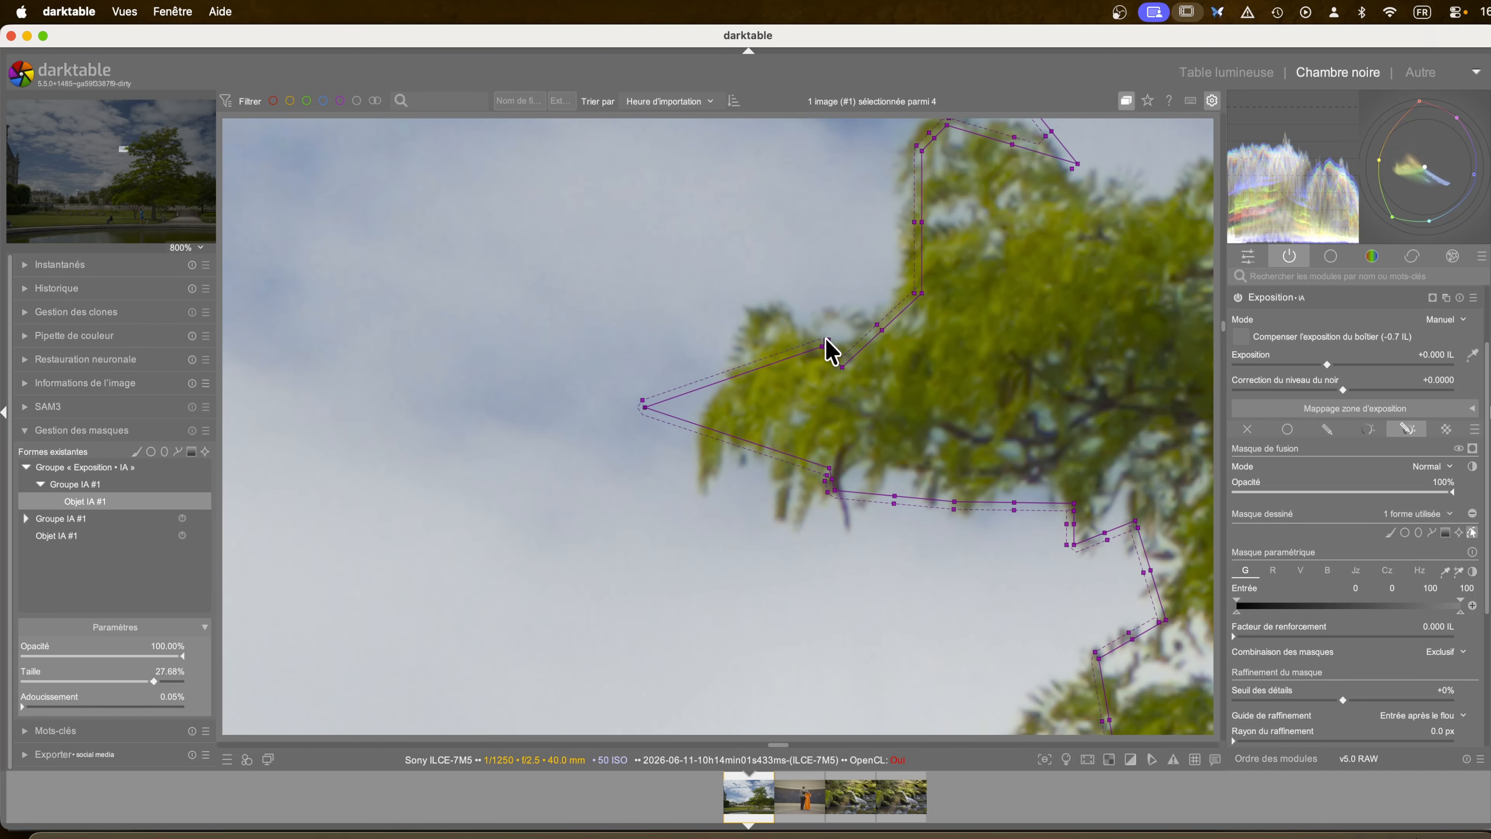
left_click_drag(823, 345, 775, 277)
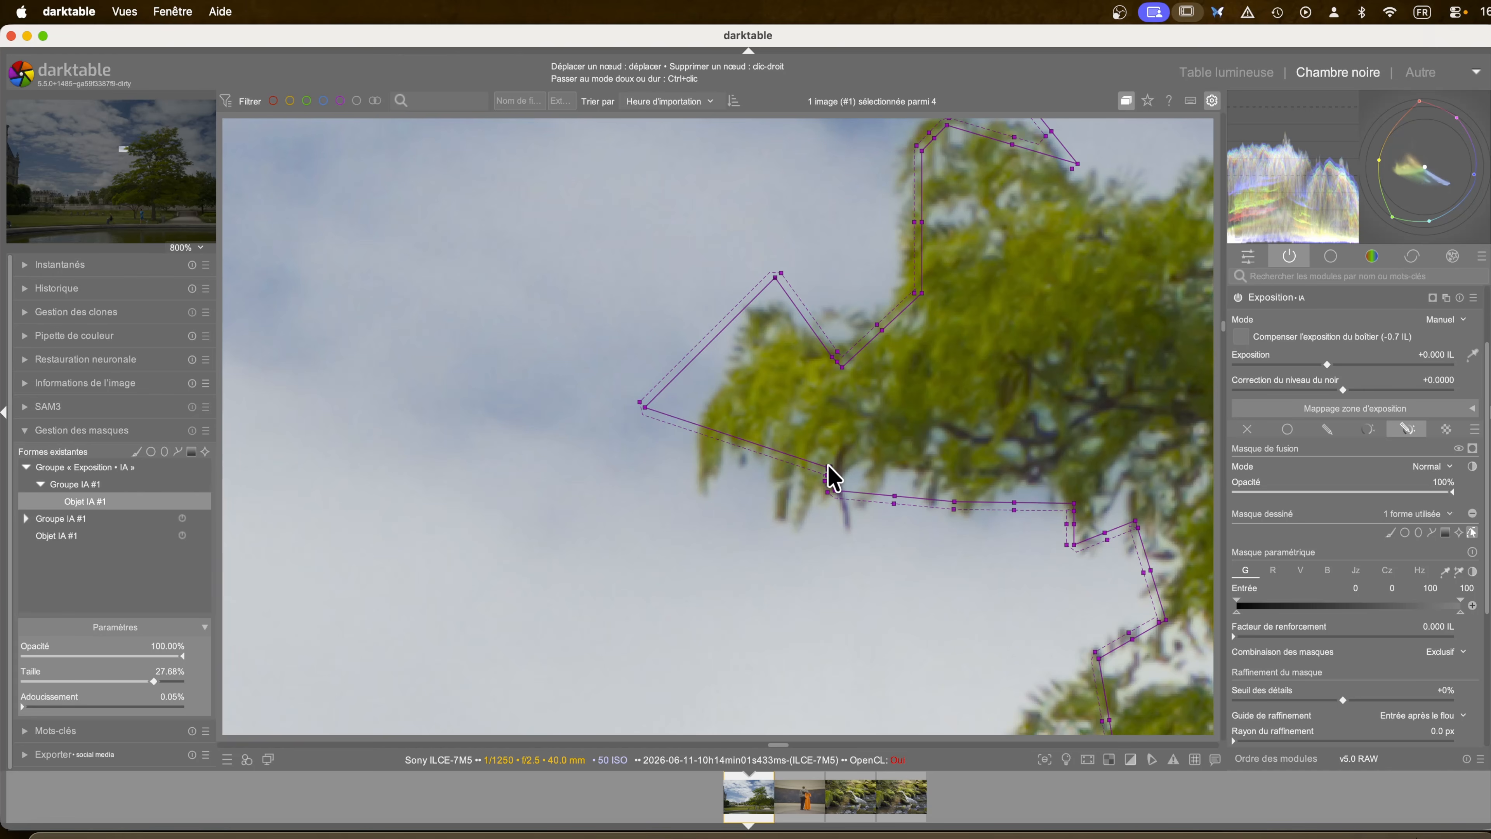
left_click_drag(829, 474, 740, 540)
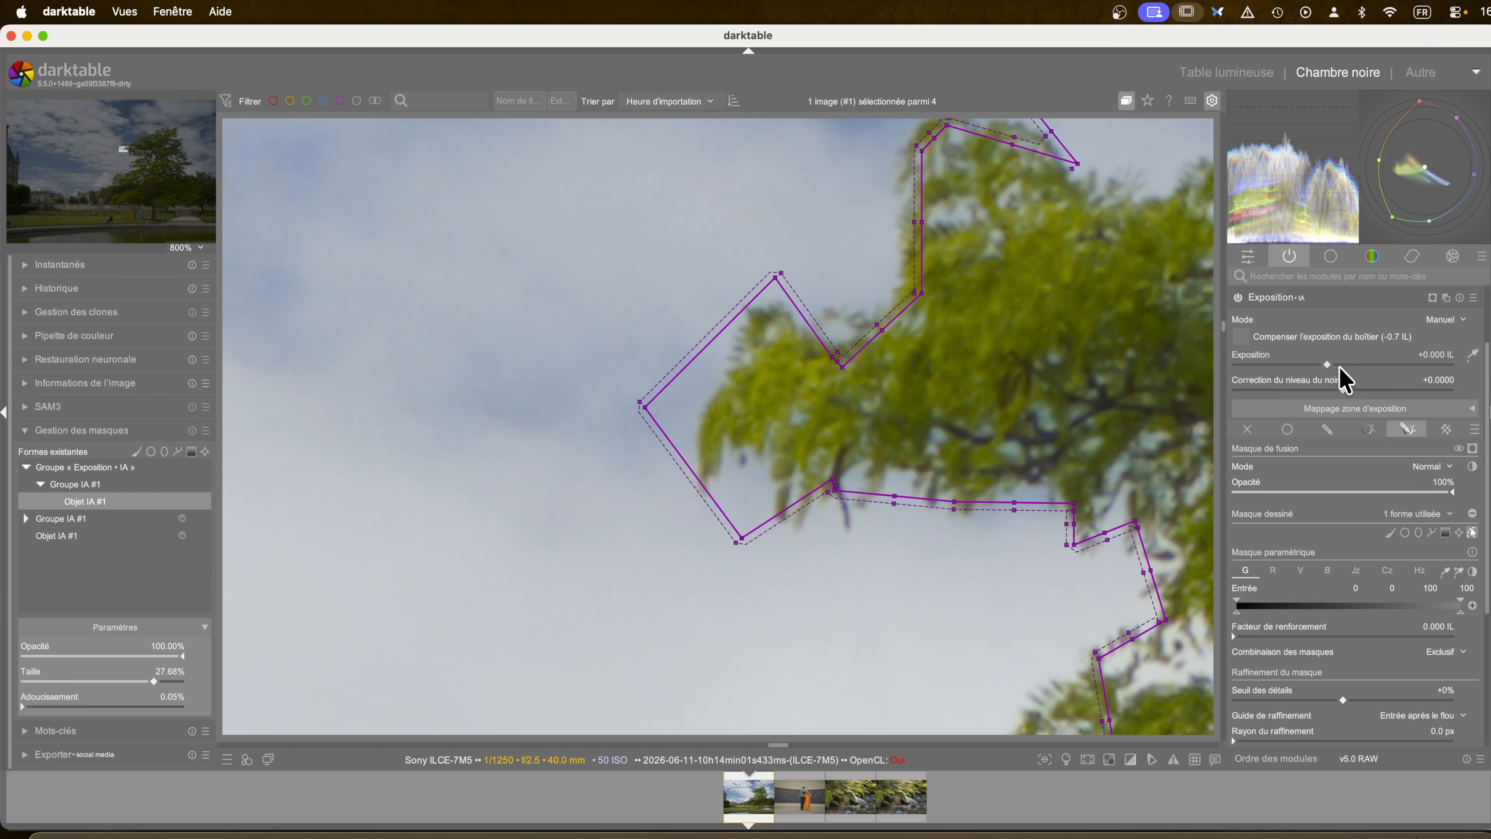
- Try an exposure of +0.900 IL on the masked tree
left_click_drag(1328, 365, 1361, 363)
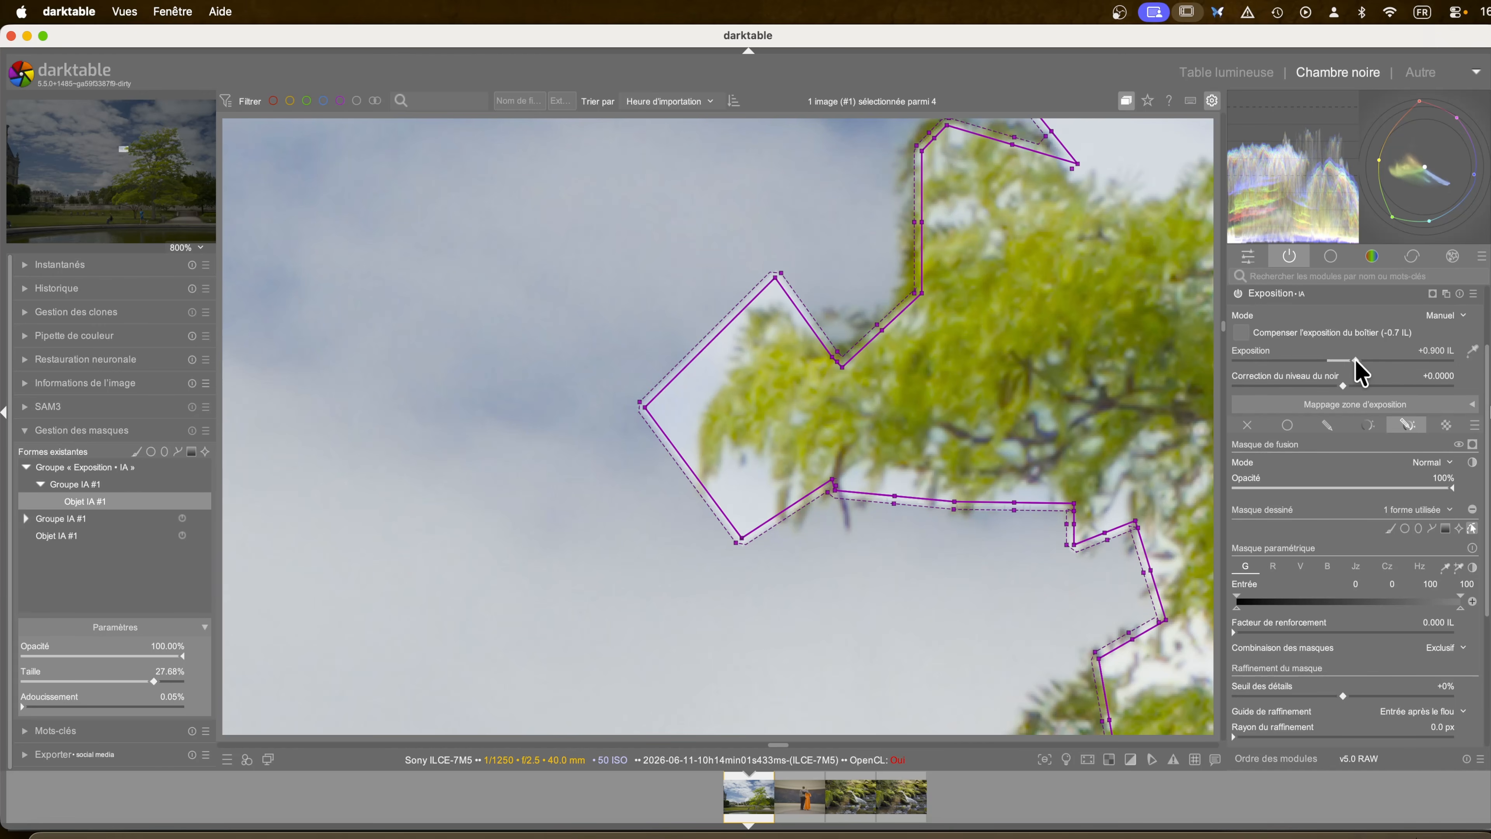
- Resize the whole tree mask shape to 29.42% and hide the mask outlines
scroll(534, 558, "down", 10)
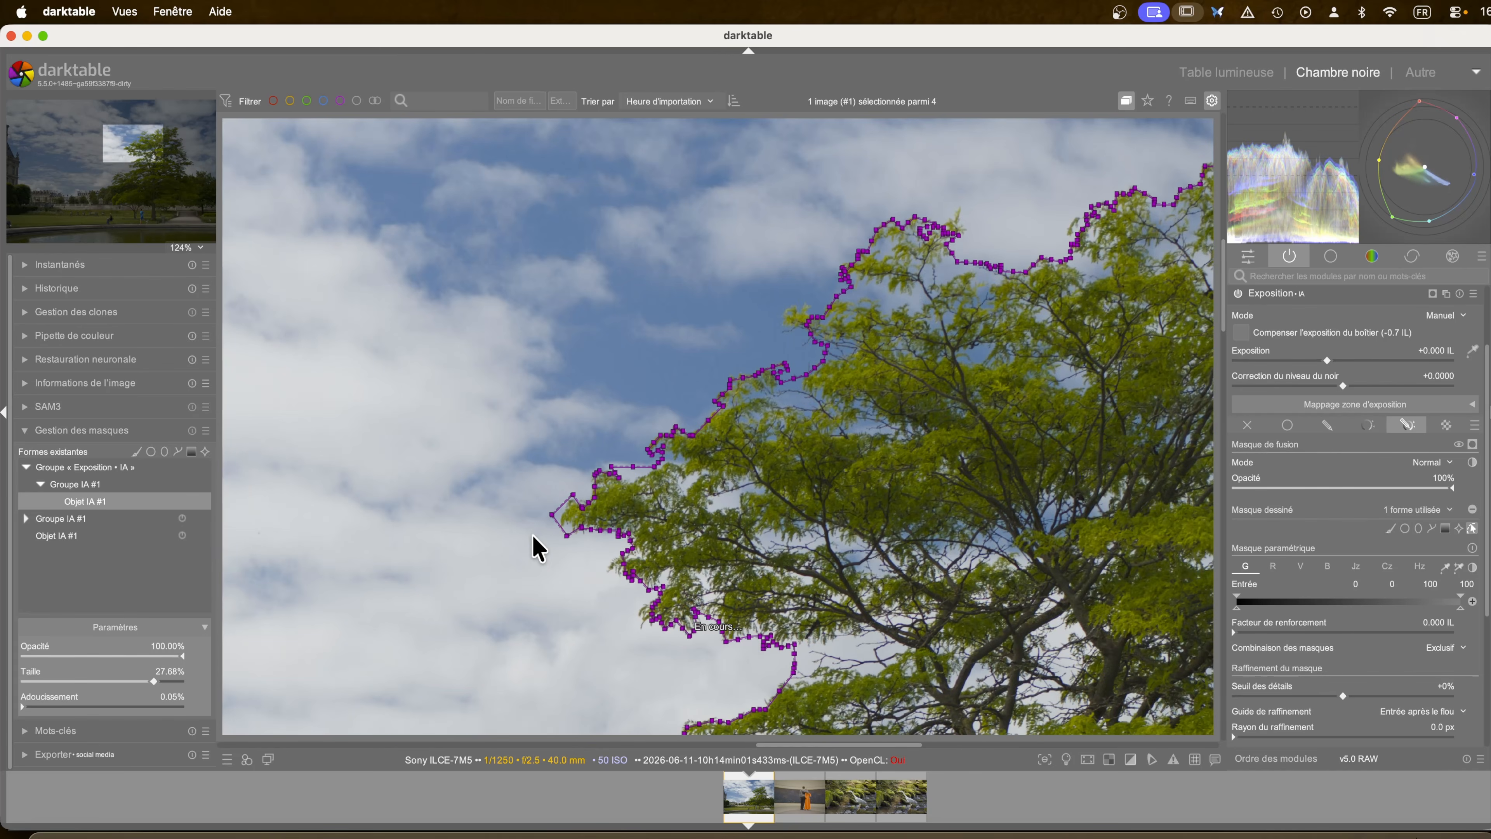
scroll(533, 536, "down", 4)
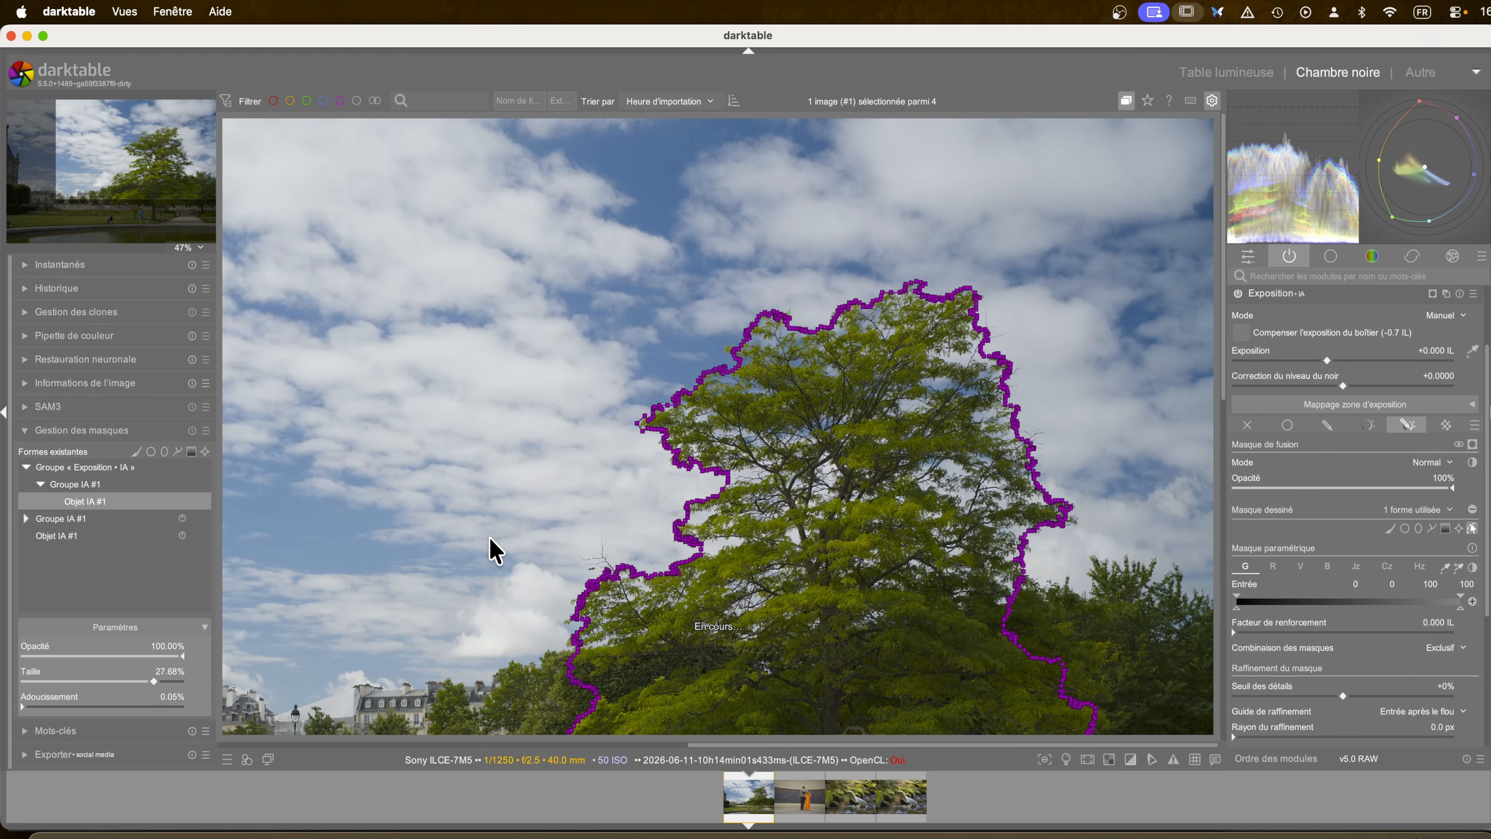
scroll(464, 545, "down", 2)
left_click_drag(559, 547, 450, 455)
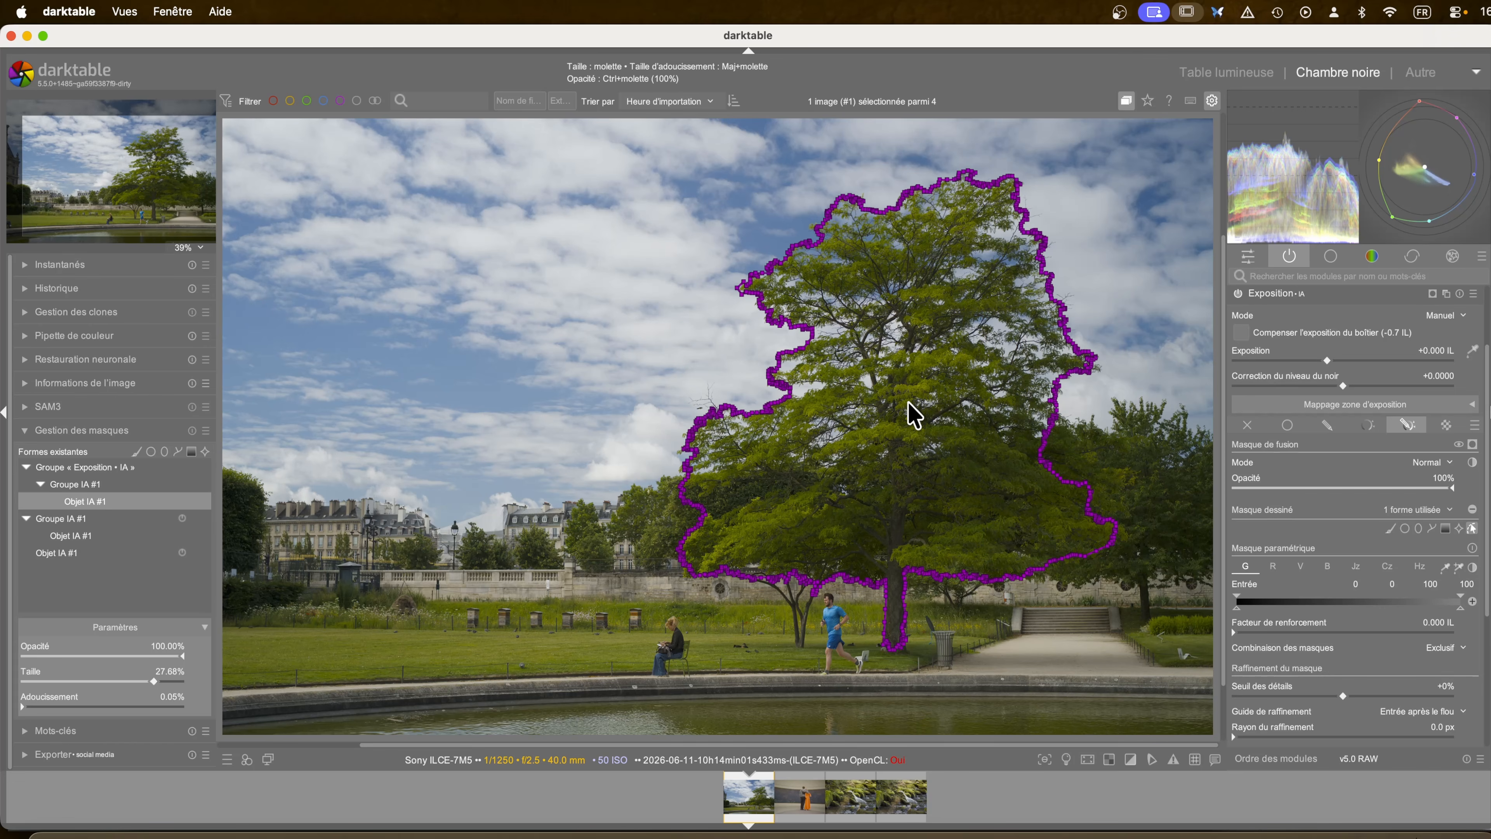
scroll(914, 416, "down", 1)
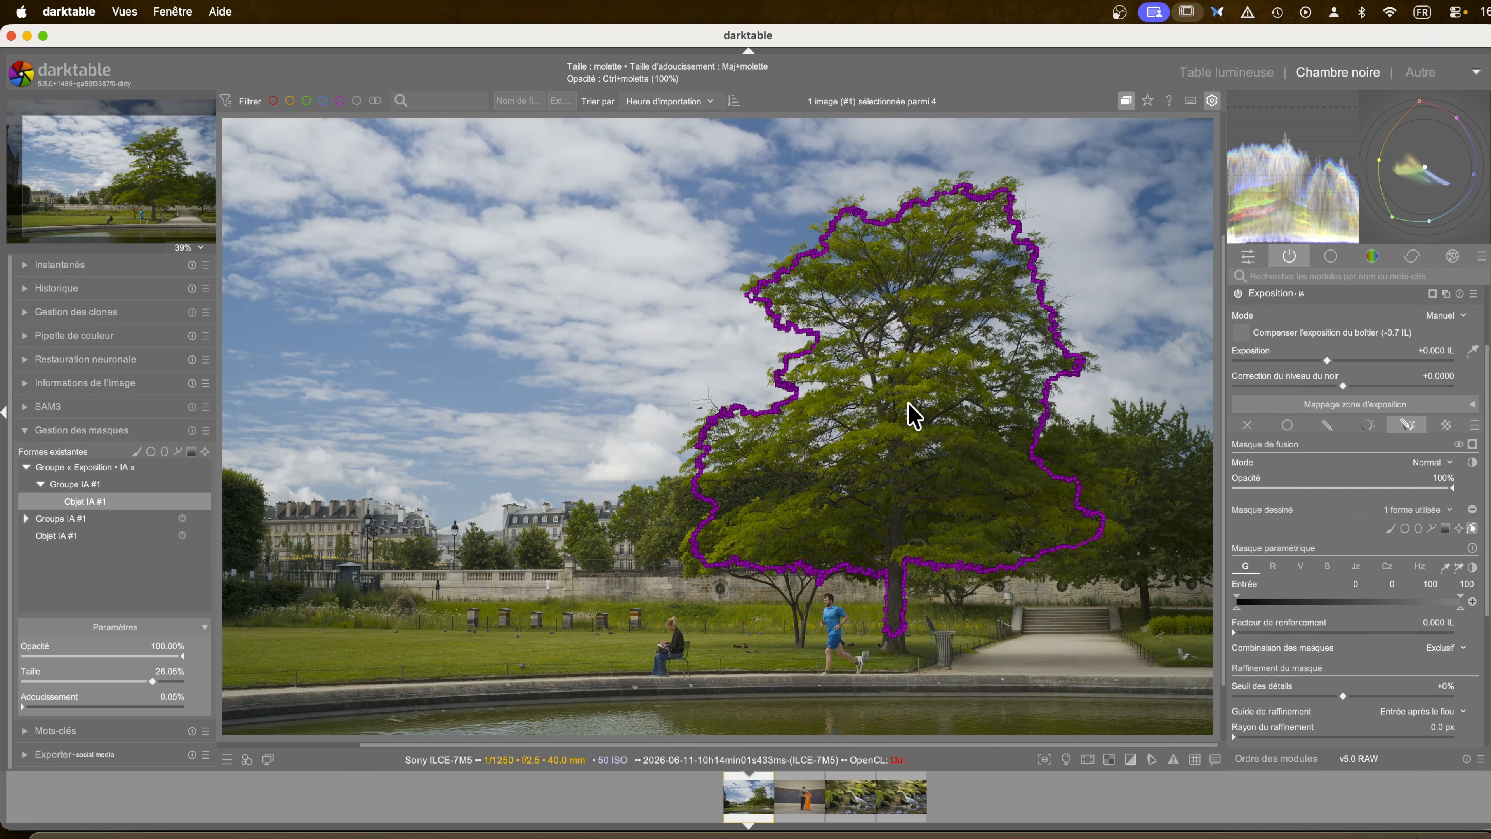
scroll(914, 415, "up", 2)
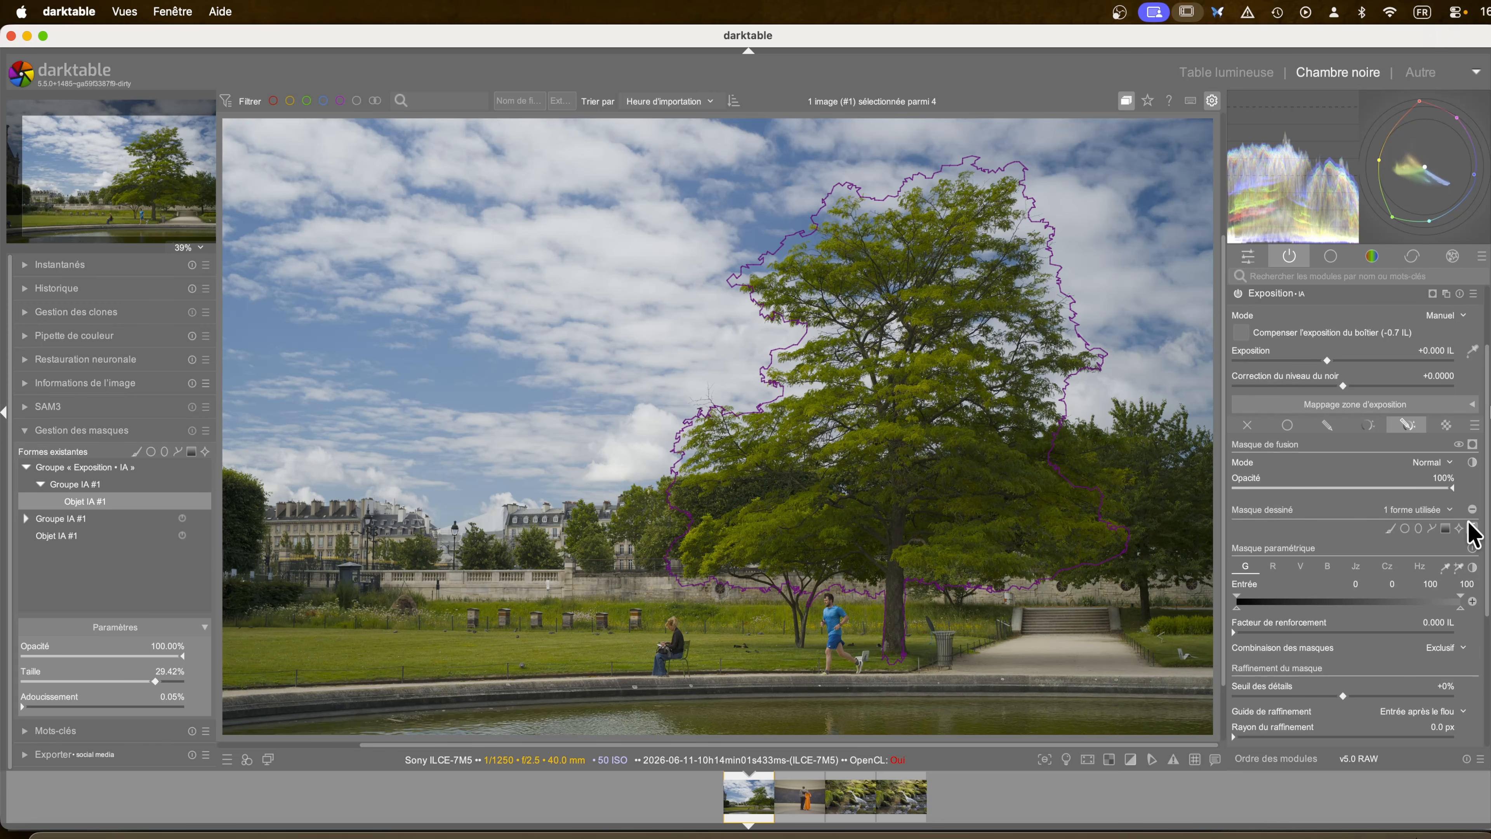
left_click(1472, 530)
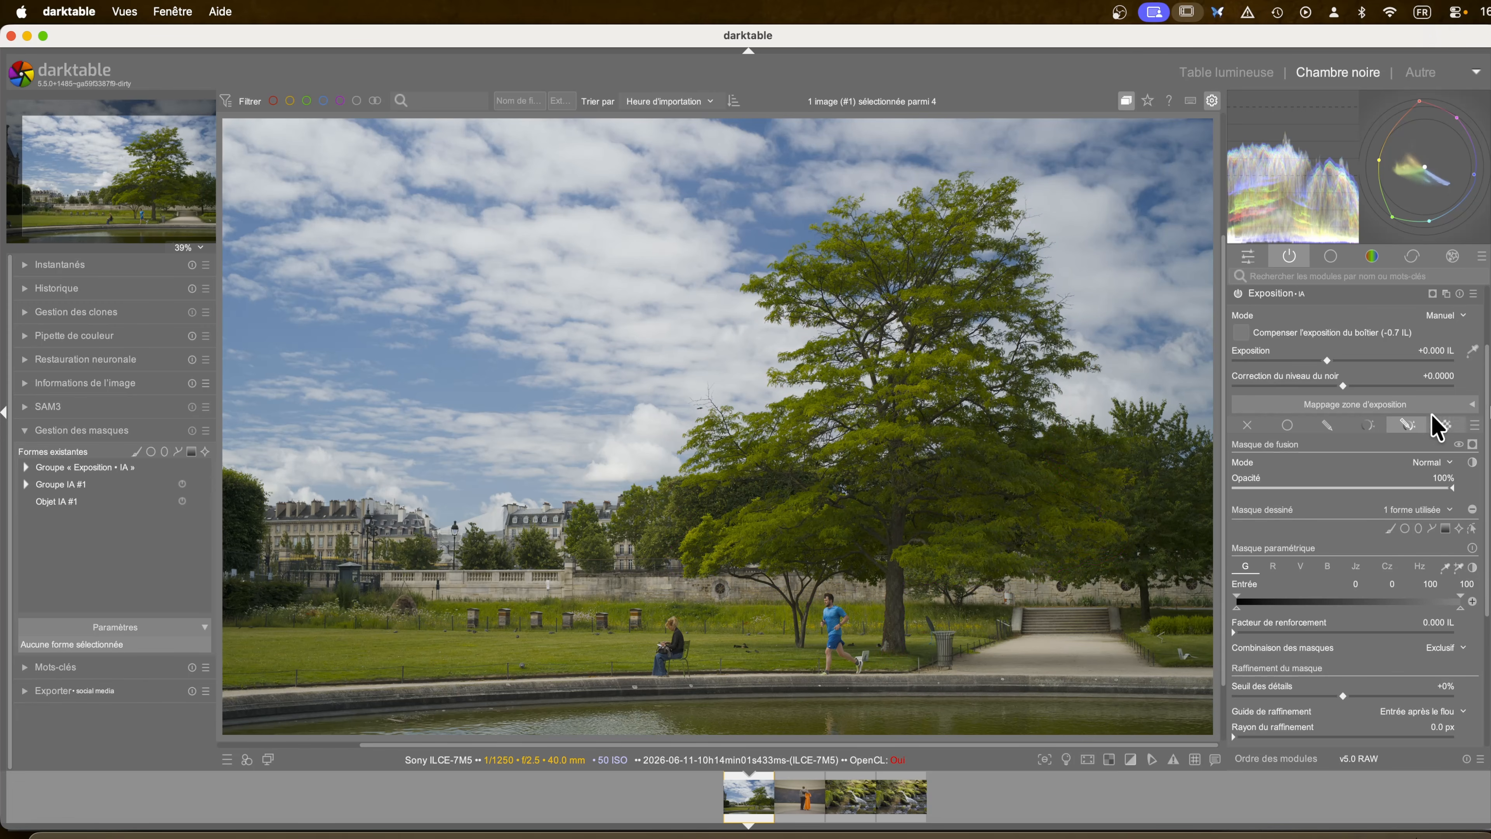
scroll(1304, 533, "up", 3)
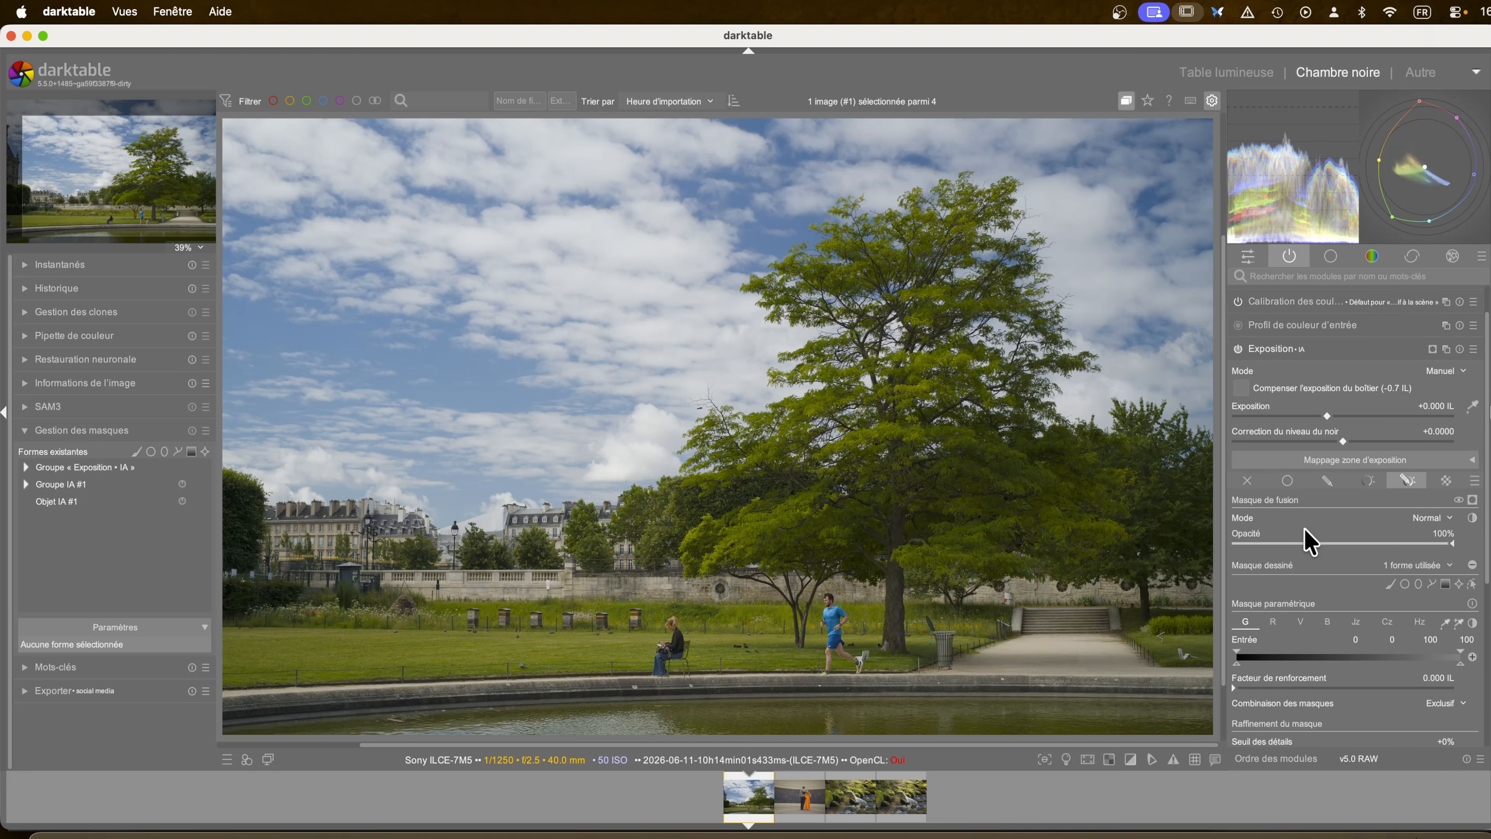
- Limit the tree mask by hue (Hz) with a parametric input range of 78, 115, 171, 206, displaying the mask overlay
scroll(1395, 524, "down", 2)
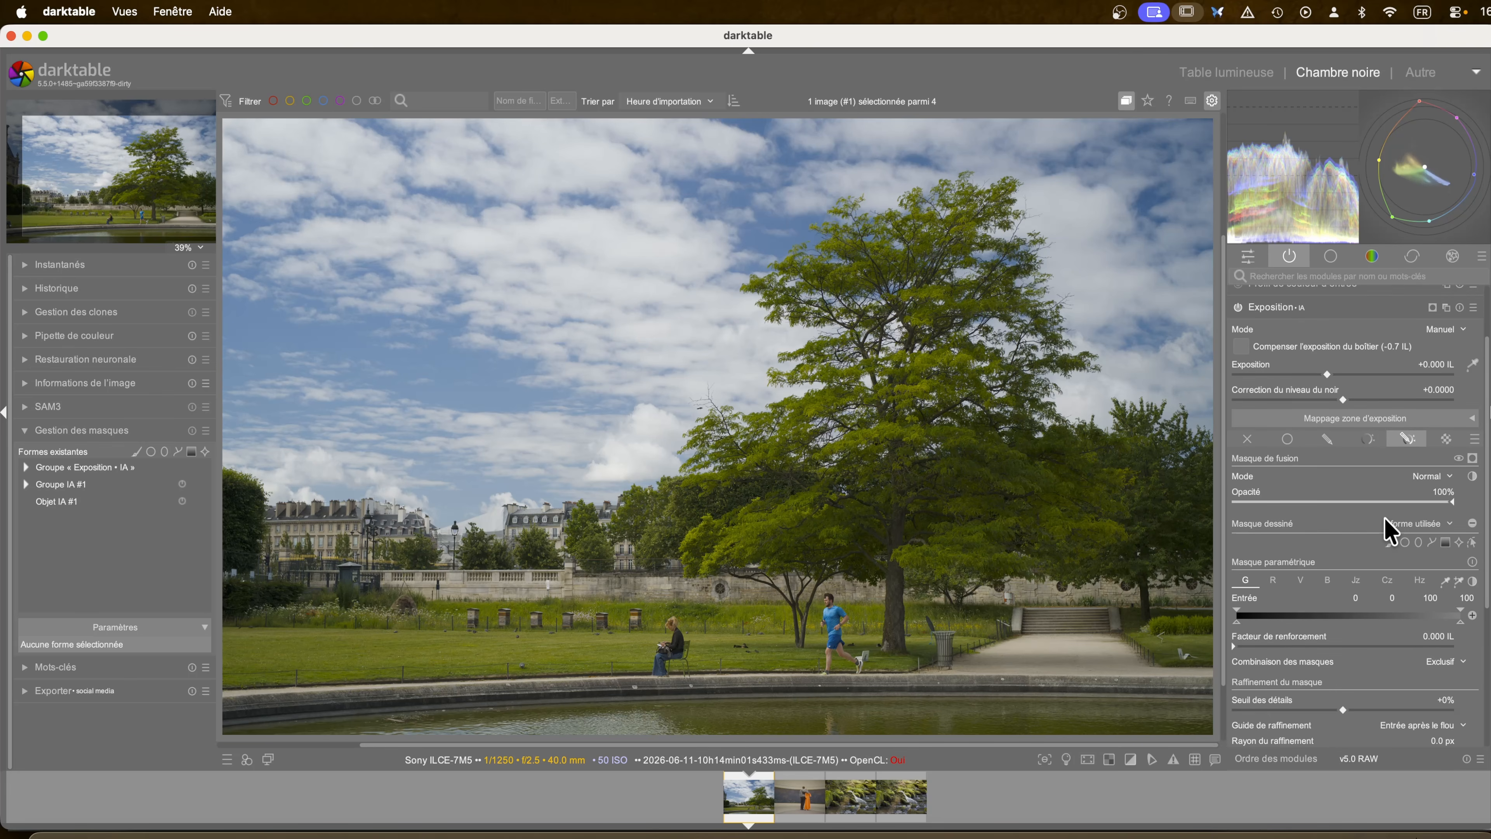
left_click(1419, 581)
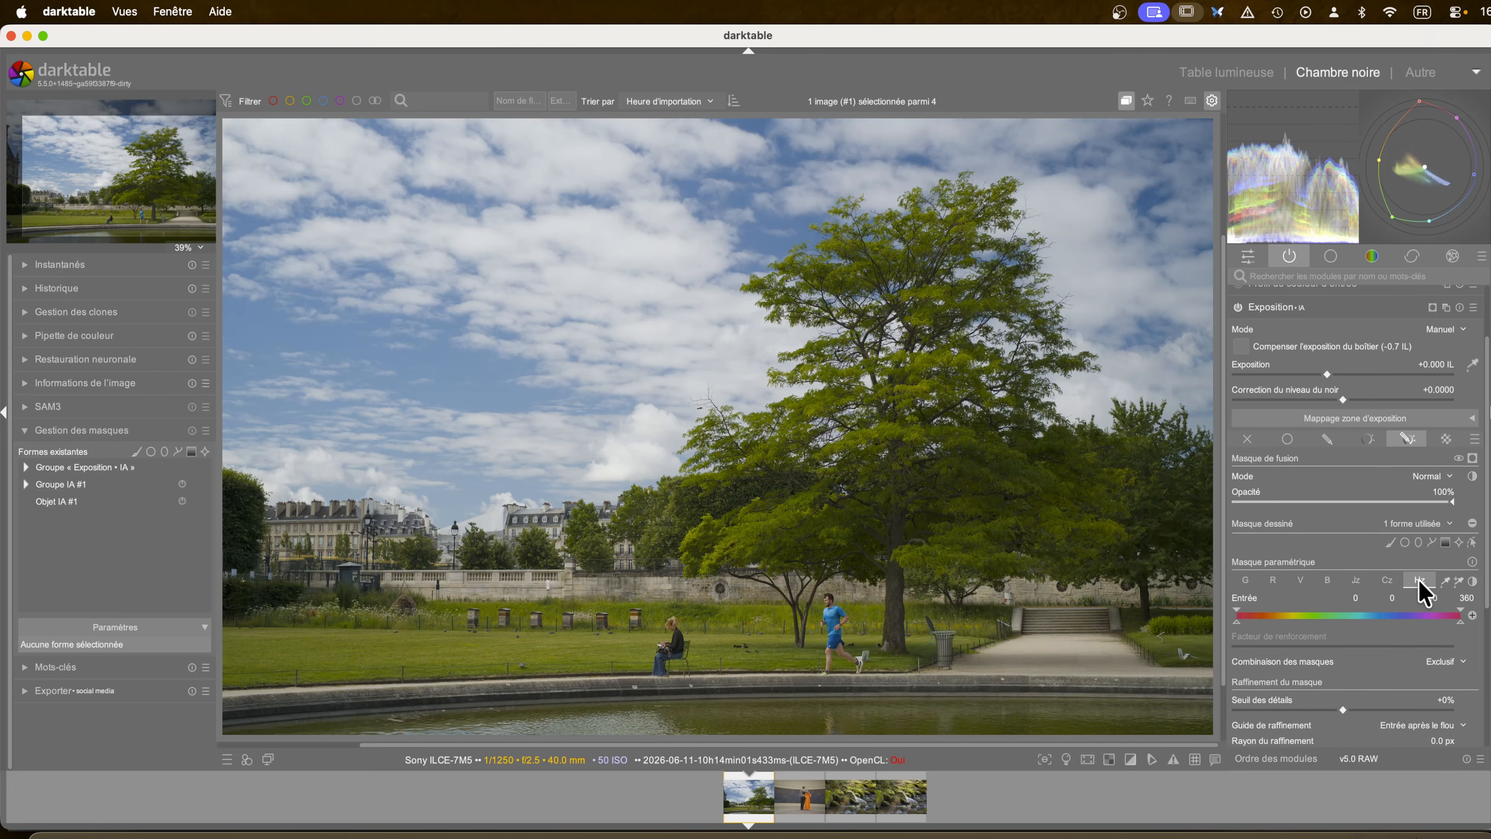
key("m")
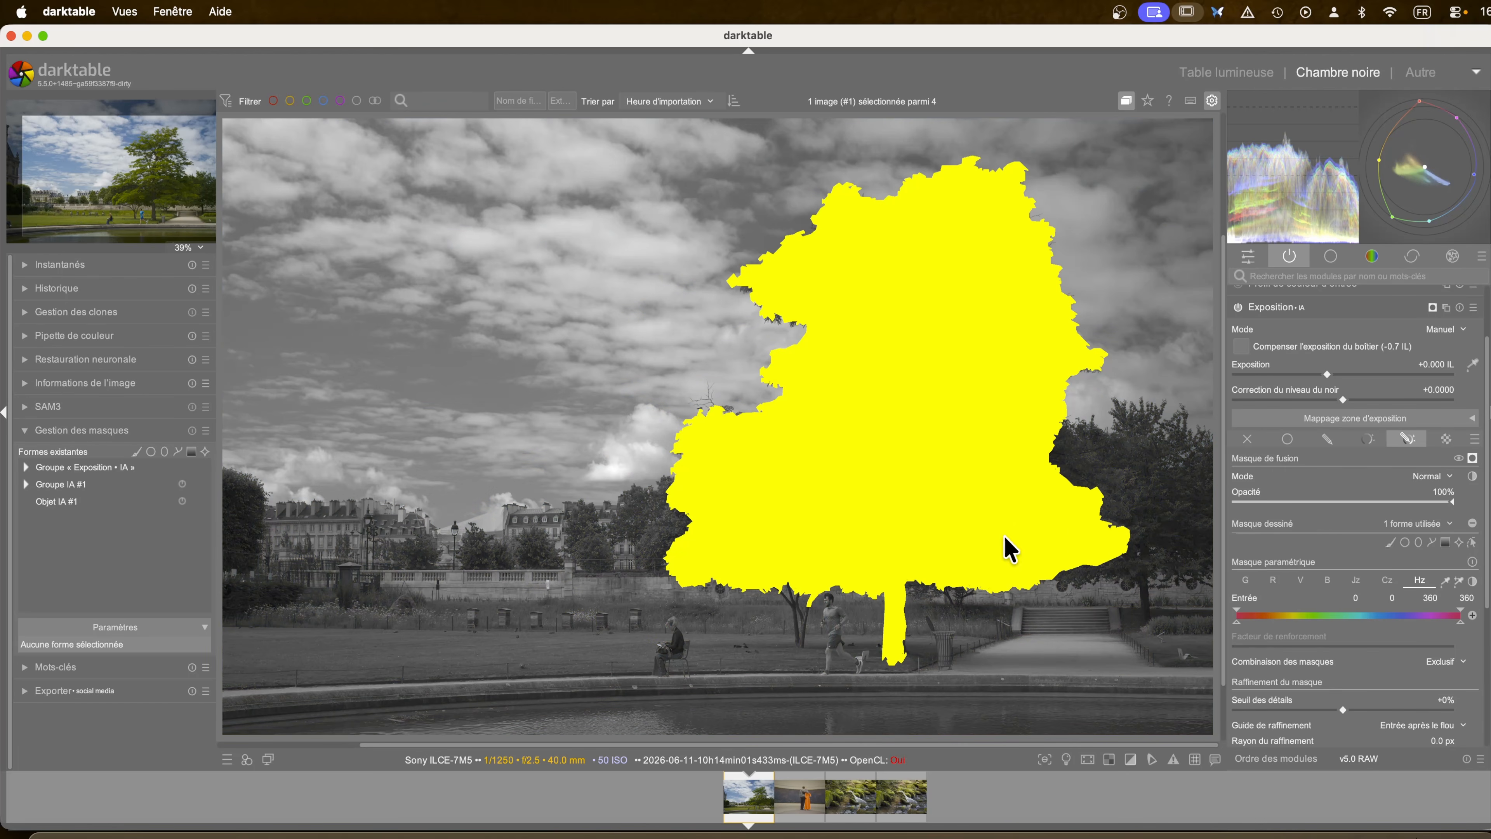
mouse_move(1463, 626)
left_mouse_down()
mouse_move(1344, 628)
mouse_move(1364, 626)
left_mouse_up()
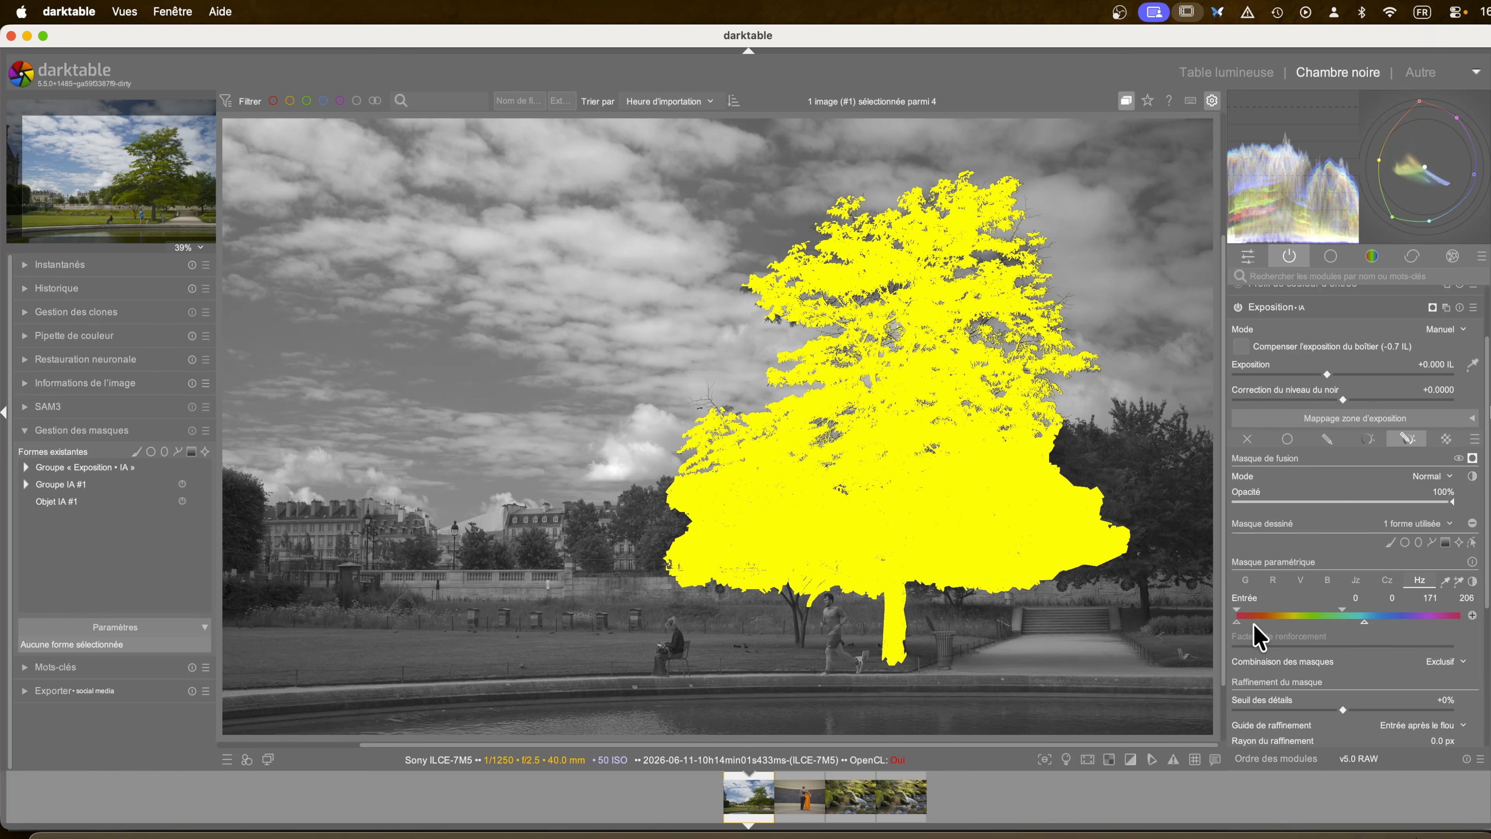
mouse_move(1235, 624)
left_mouse_down()
mouse_move(1306, 624)
mouse_move(1268, 625)
mouse_move(1308, 611)
mouse_move(1285, 624)
left_mouse_up()
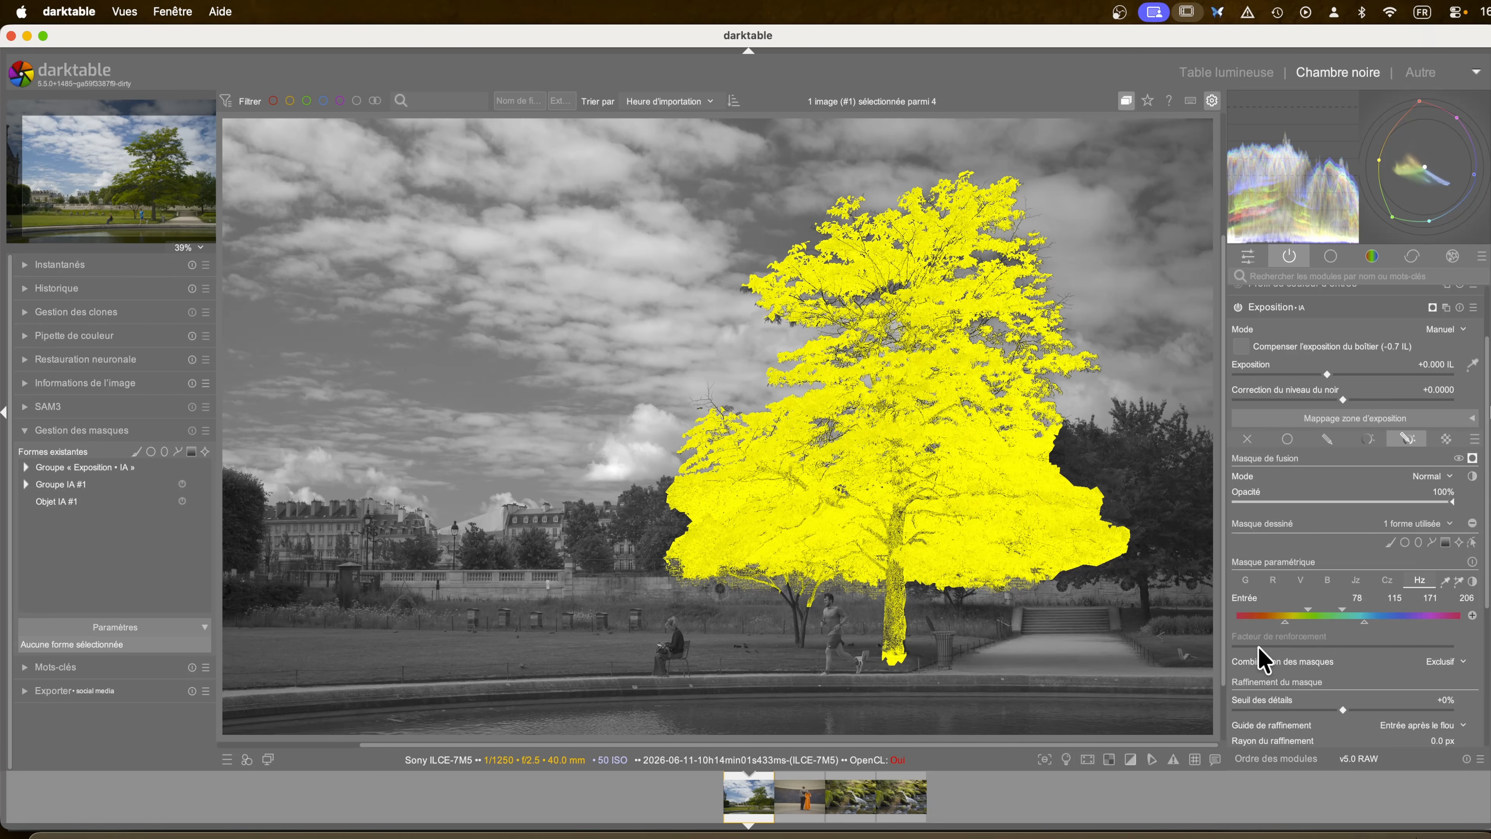
- Set the tree mask's refinement radius to 1.8 px and blur radius to 0.7 px, and hide the mask overlay
scroll(1262, 655, "down", 3)
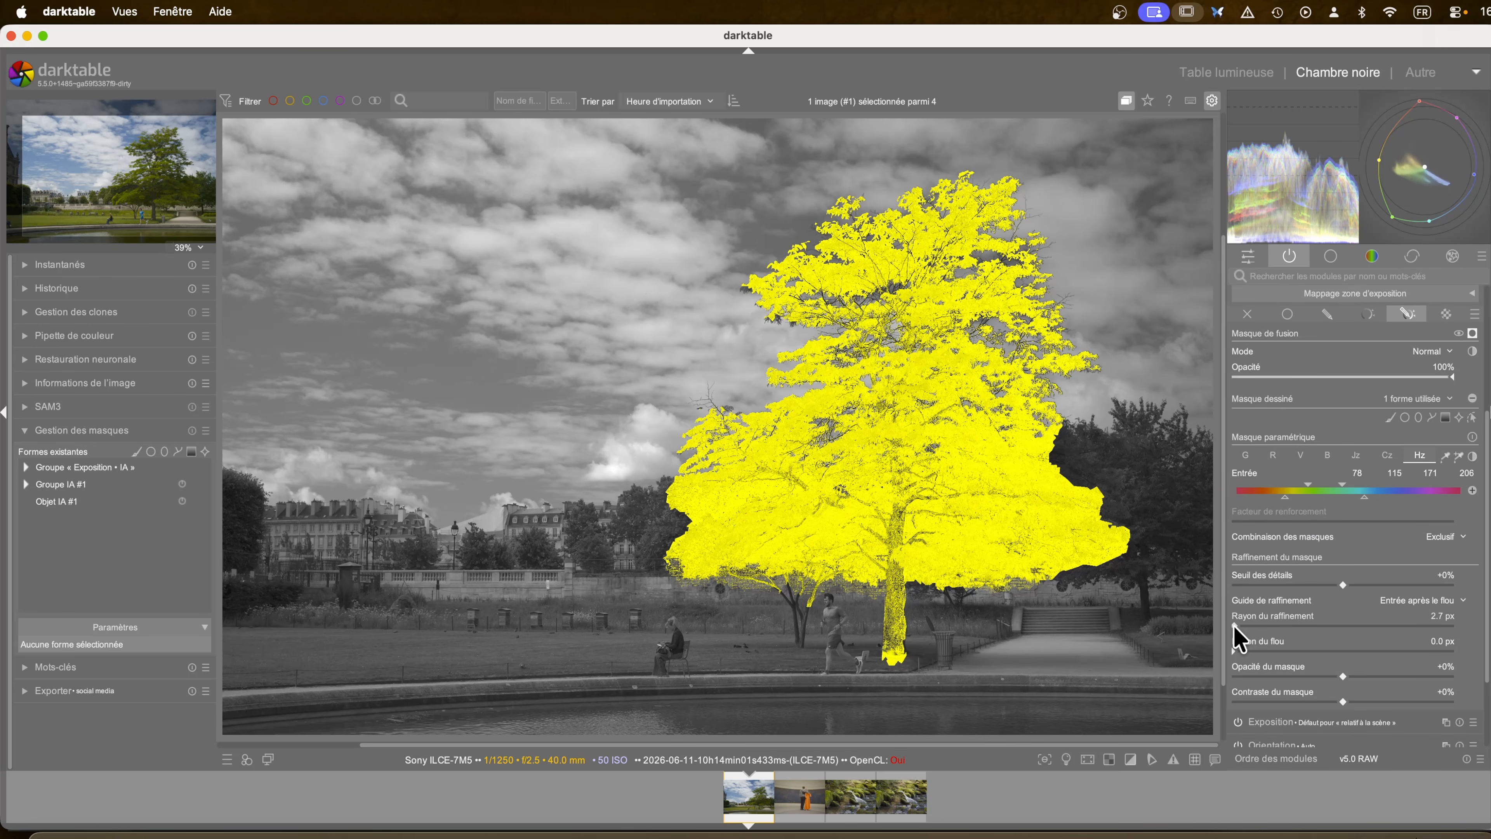
scroll(1234, 625, "down", 9)
left_click_drag(1233, 649, 1233, 649)
key("m")
- Set the masked tree's exposure to +0.575 IL and compare the foliage up close with the Exposition IA instance off and on
scroll(1408, 470, "up", 5)
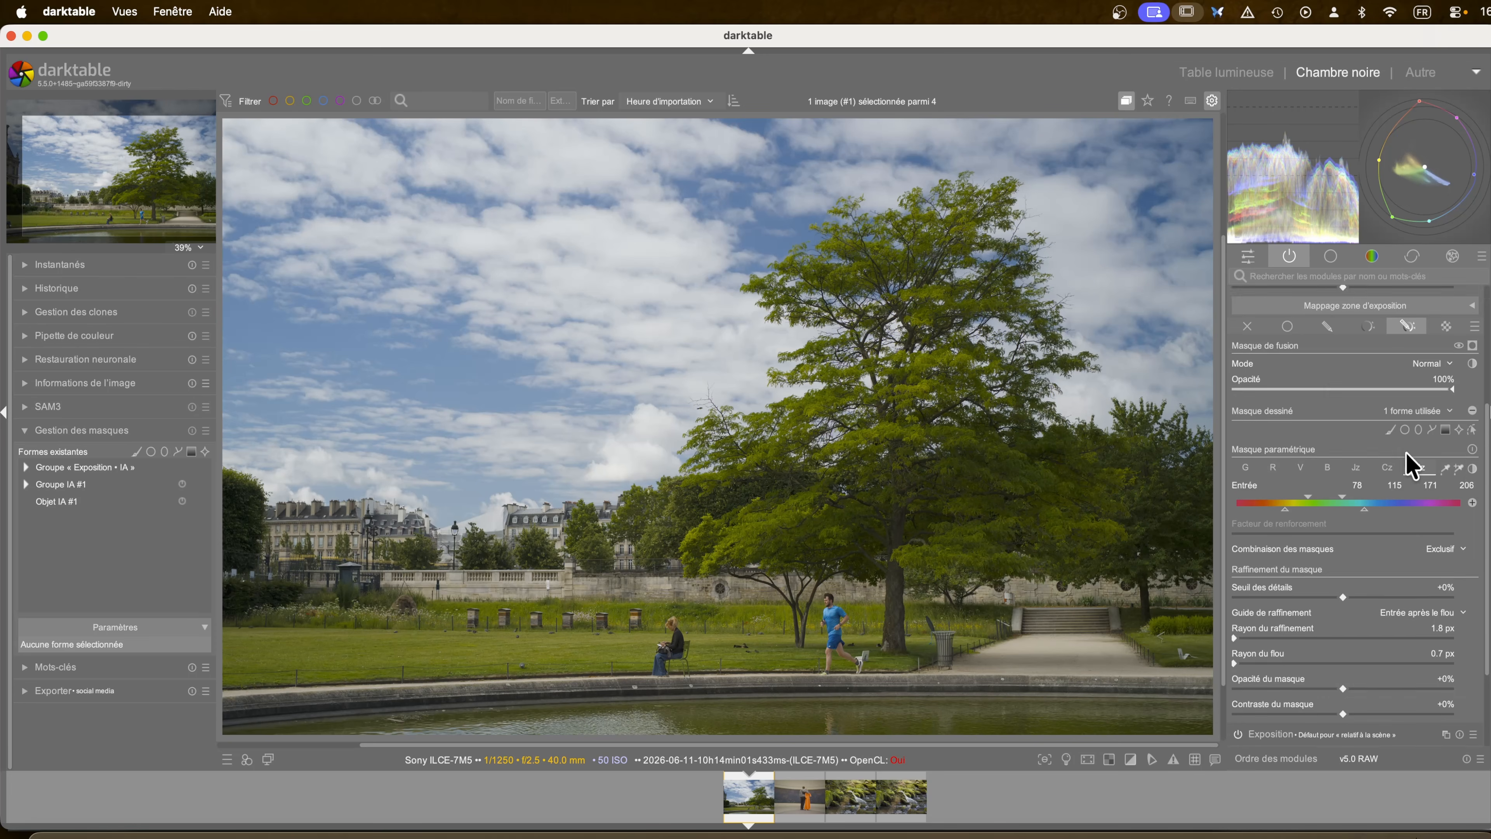
mouse_move(1327, 405)
left_mouse_down()
mouse_move(1361, 408)
mouse_move(1344, 398)
left_mouse_up()
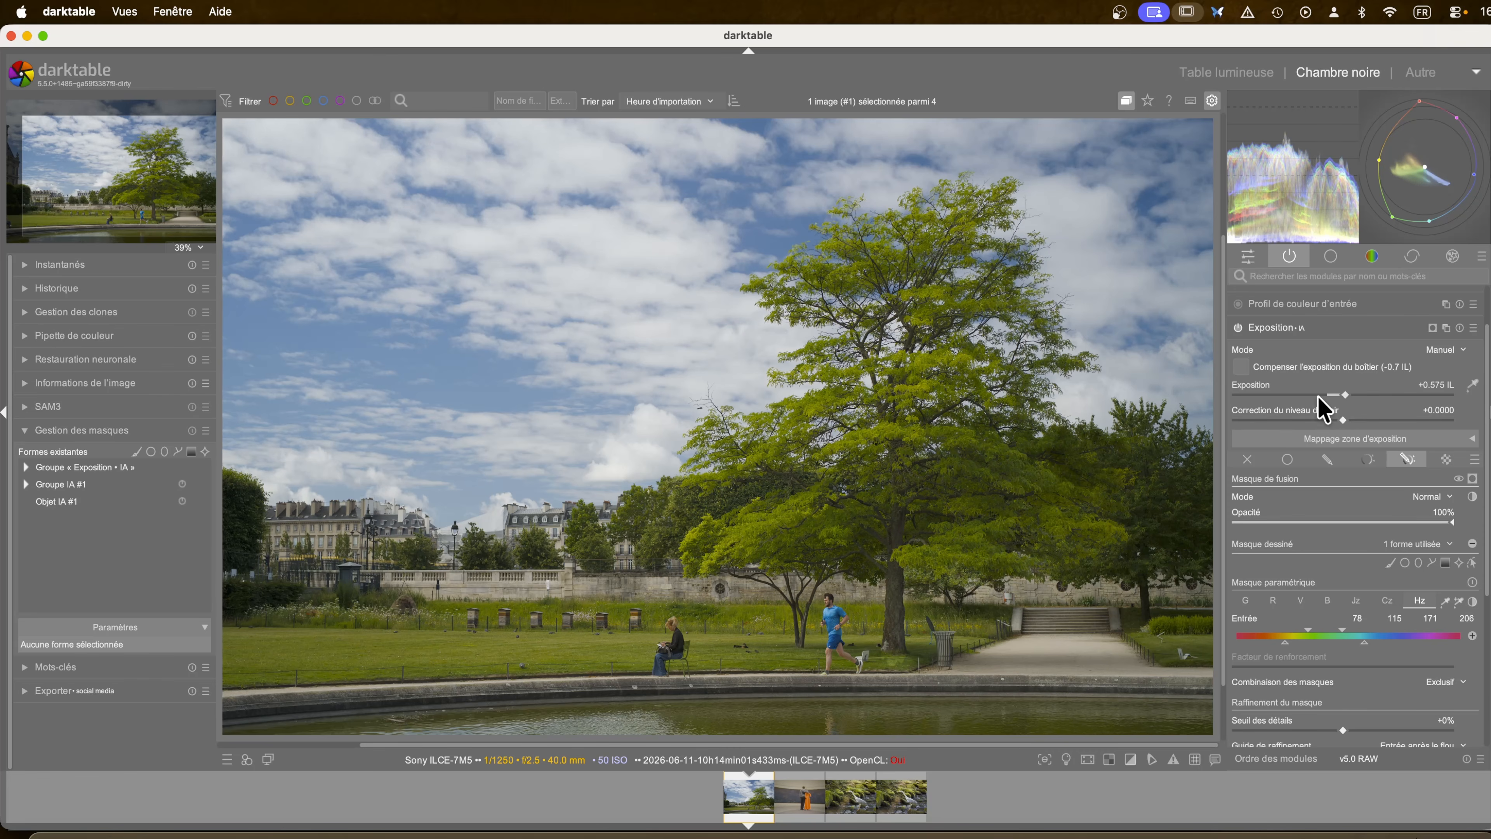
scroll(859, 276, "up", 5)
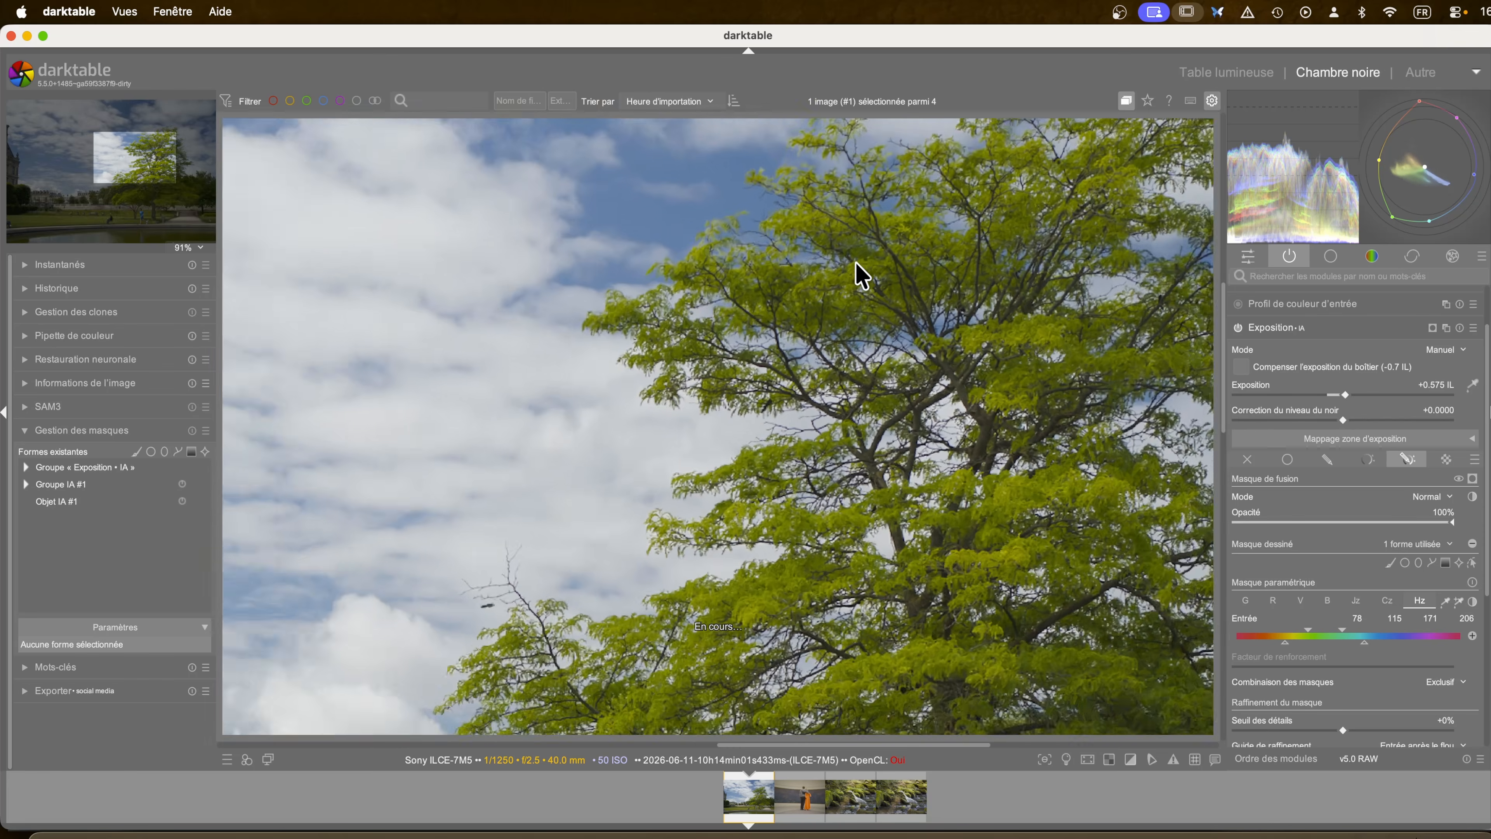
left_click_drag(859, 276, 1006, 496)
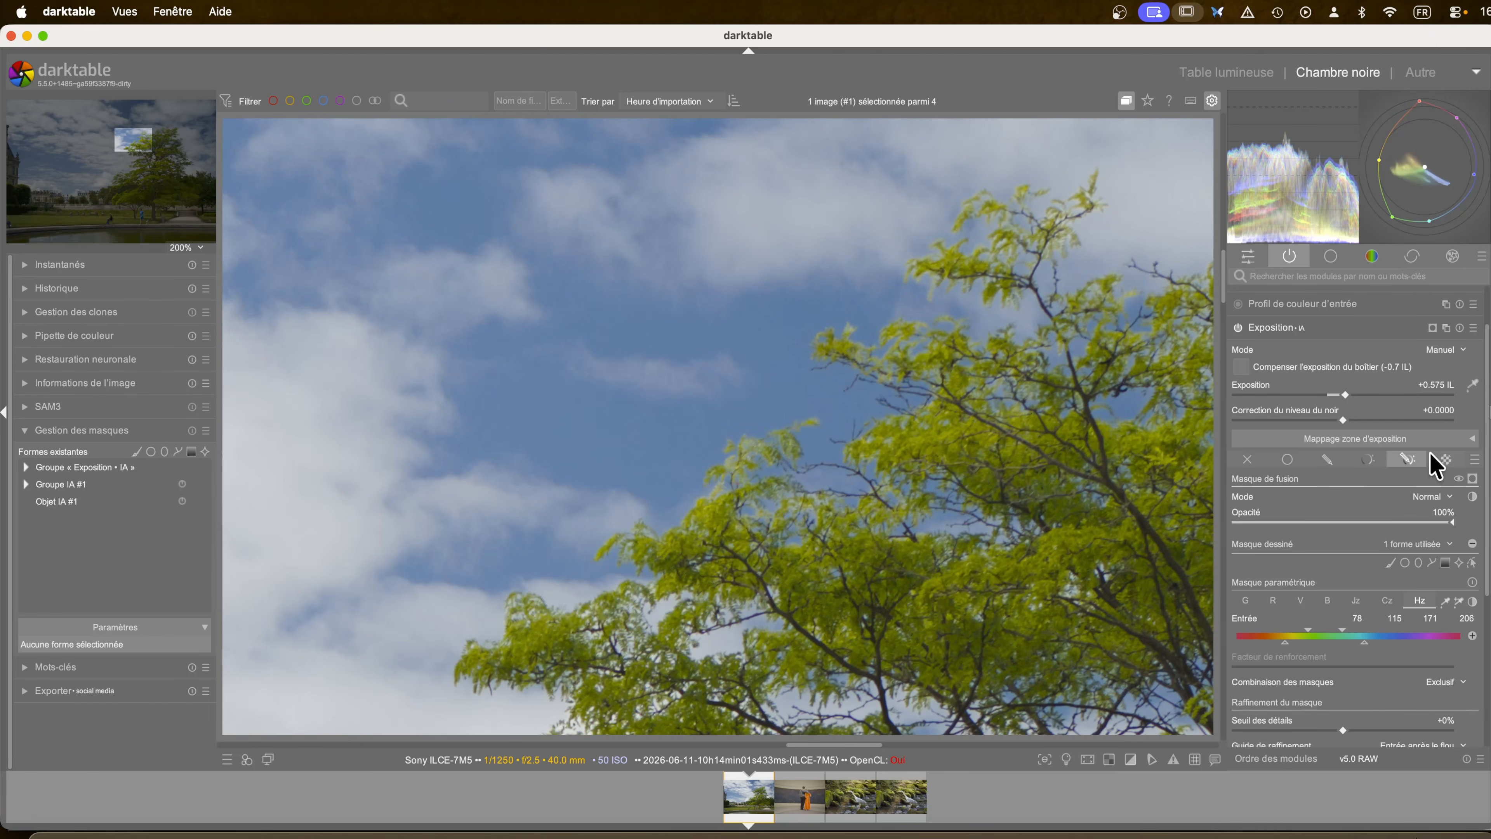
left_click(1237, 328)
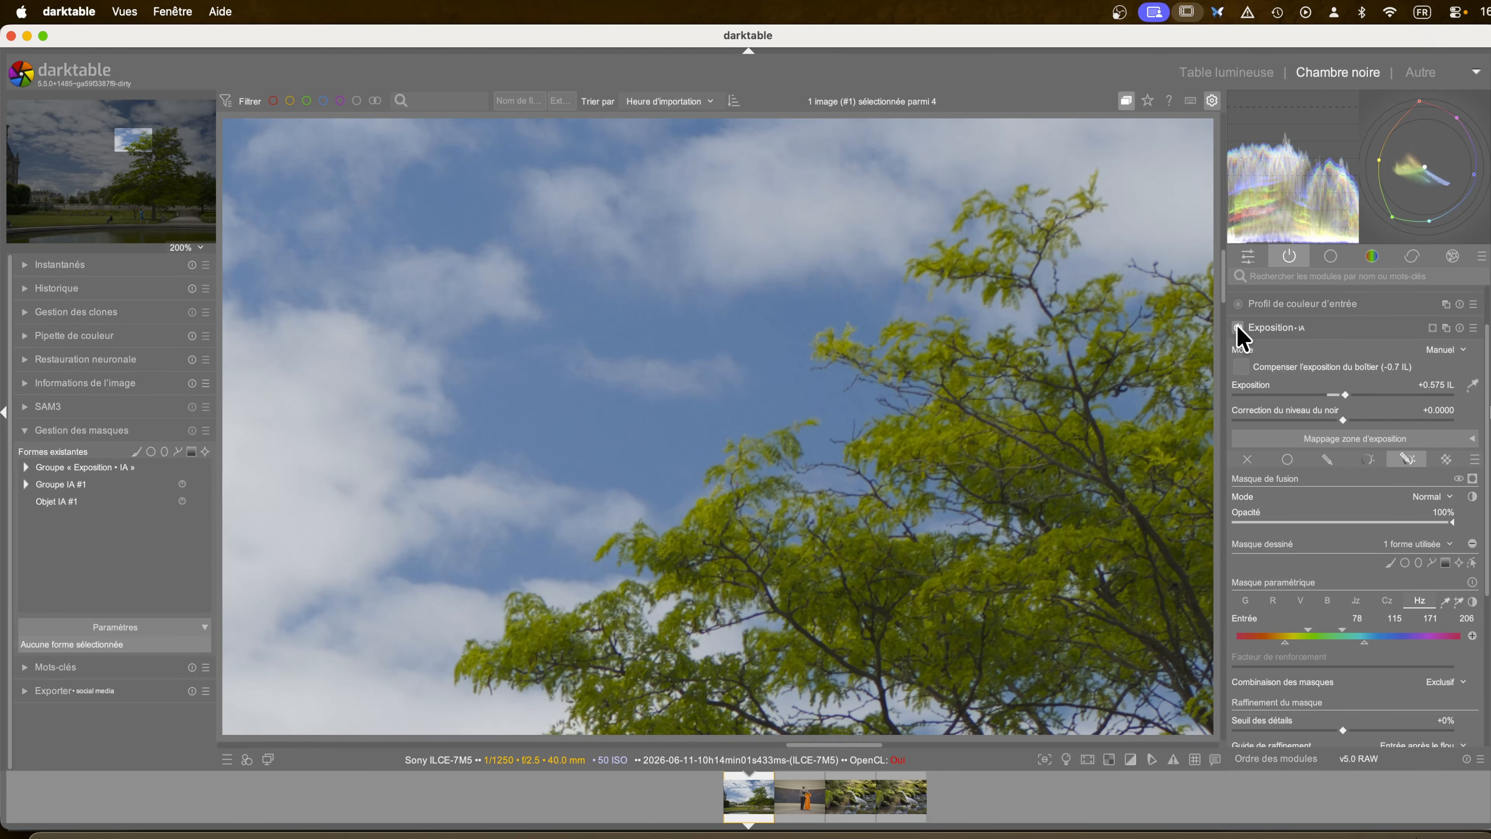
left_click(1237, 327)
left_click(1237, 328)
left_click(1237, 327)
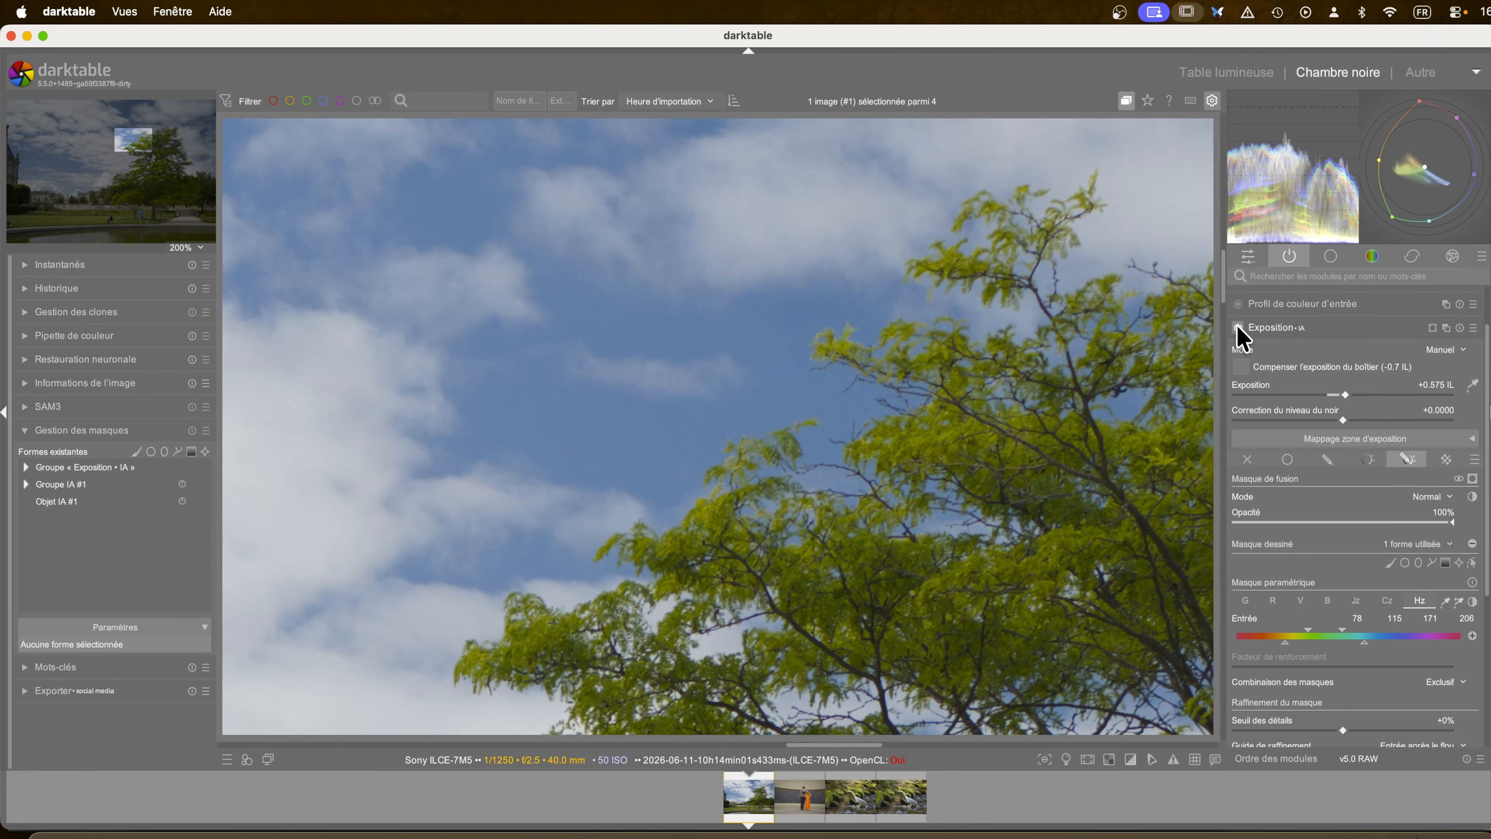
scroll(1021, 474, "down", 3)
left_click_drag(1022, 473, 831, 401)
scroll(705, 371, "down", 3)
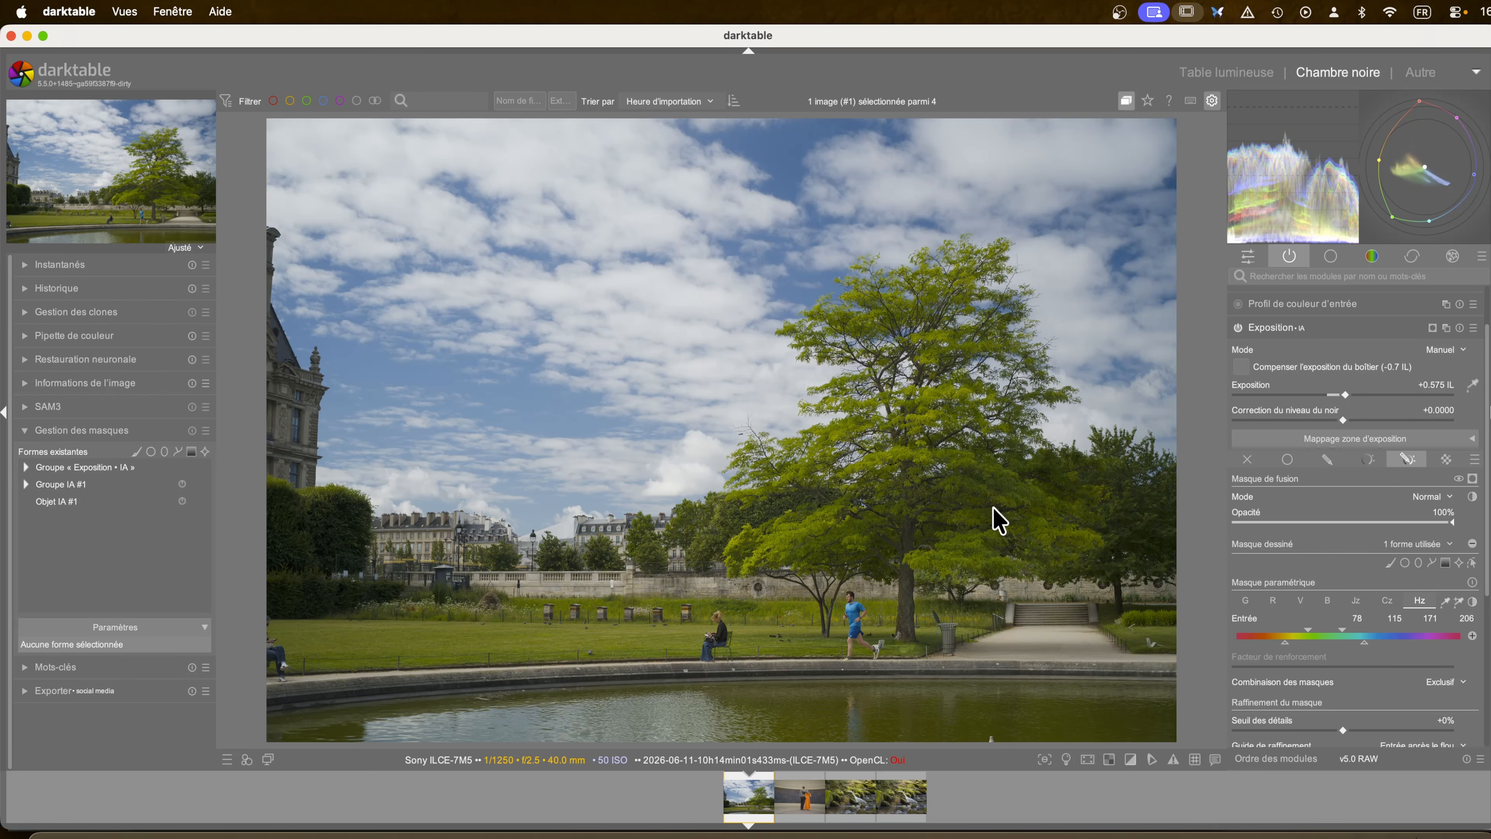
- Collapse the Exposition IA module, open the first heron photo and show its correction modules
left_click(1277, 327)
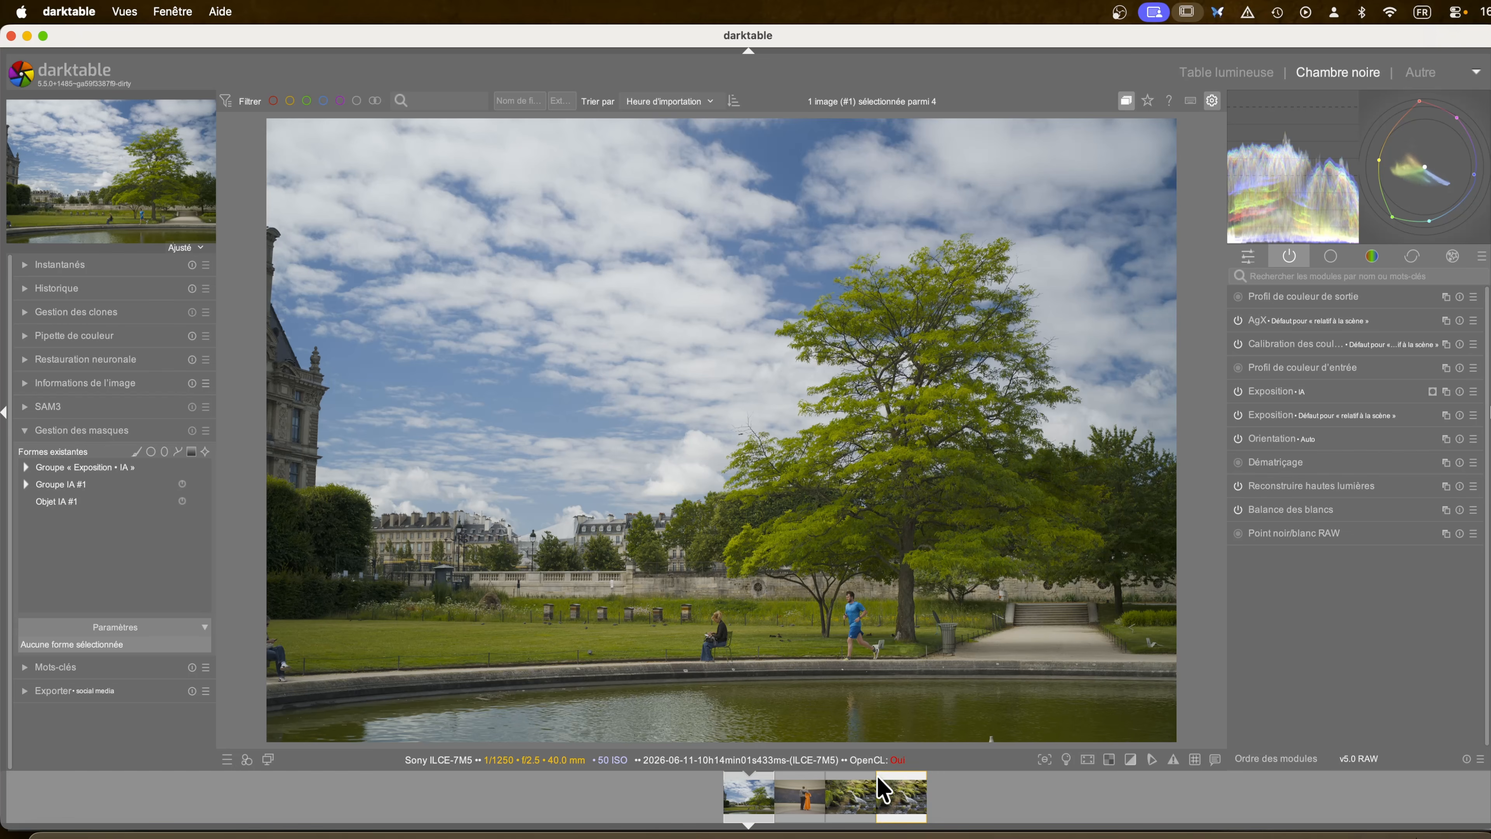
left_click(847, 797)
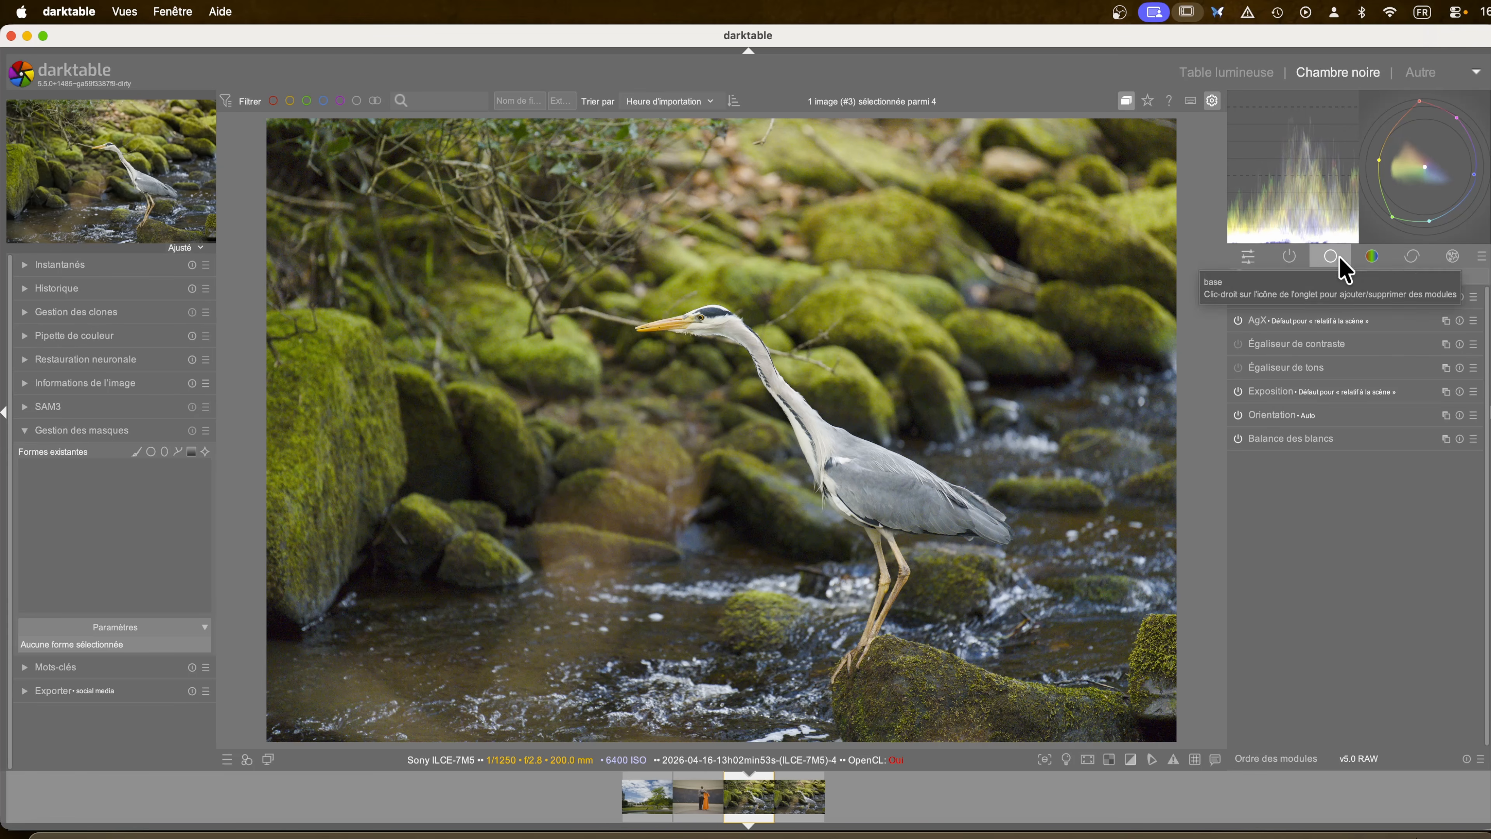
left_click(1372, 257)
left_click(1412, 261)
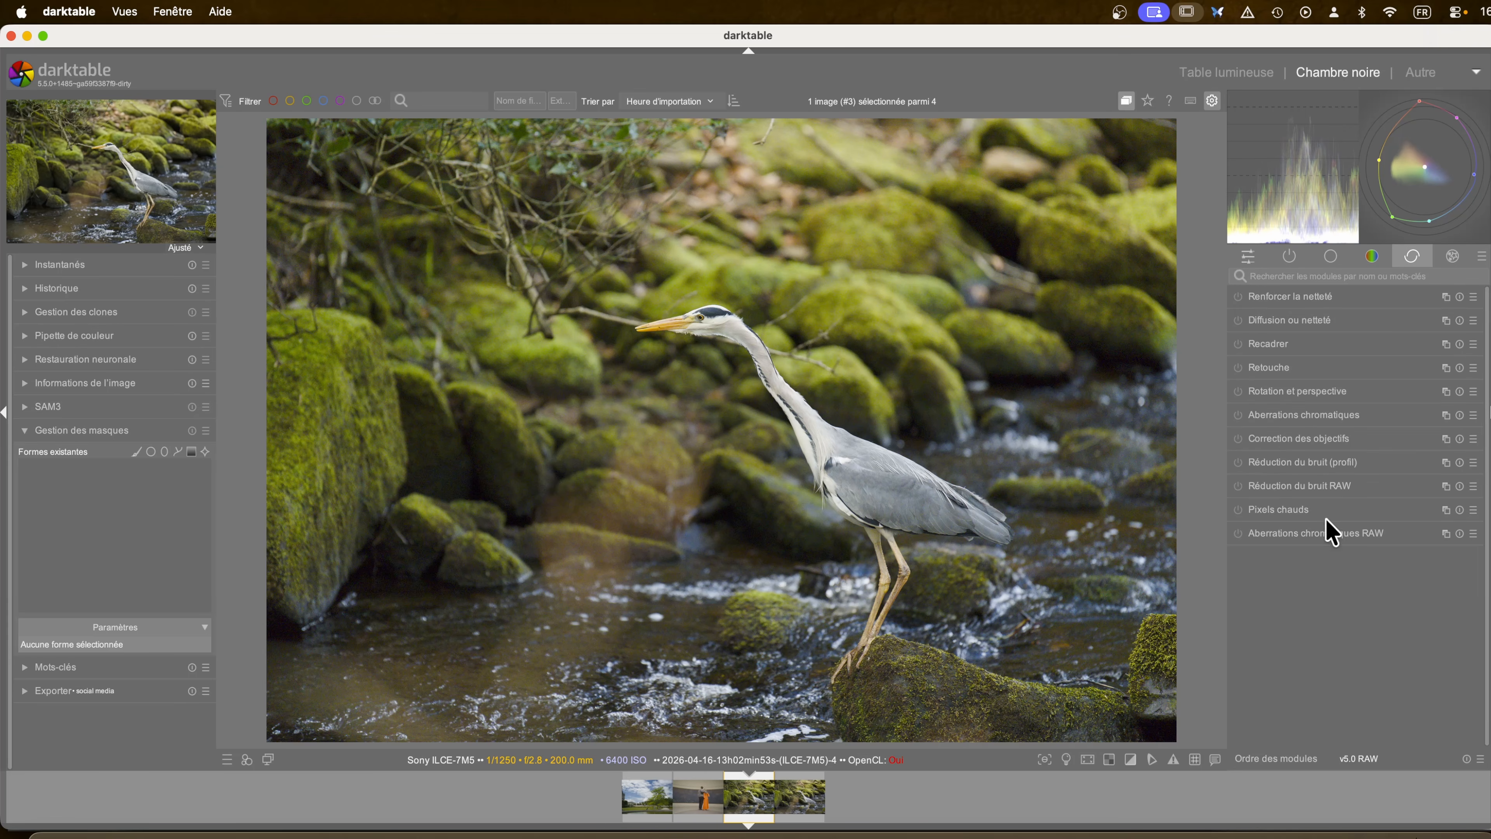
- Enable Réduction du bruit (profil) on the heron photo with a strength of 0.372 and collapse the module
scroll(713, 448, "up", 3)
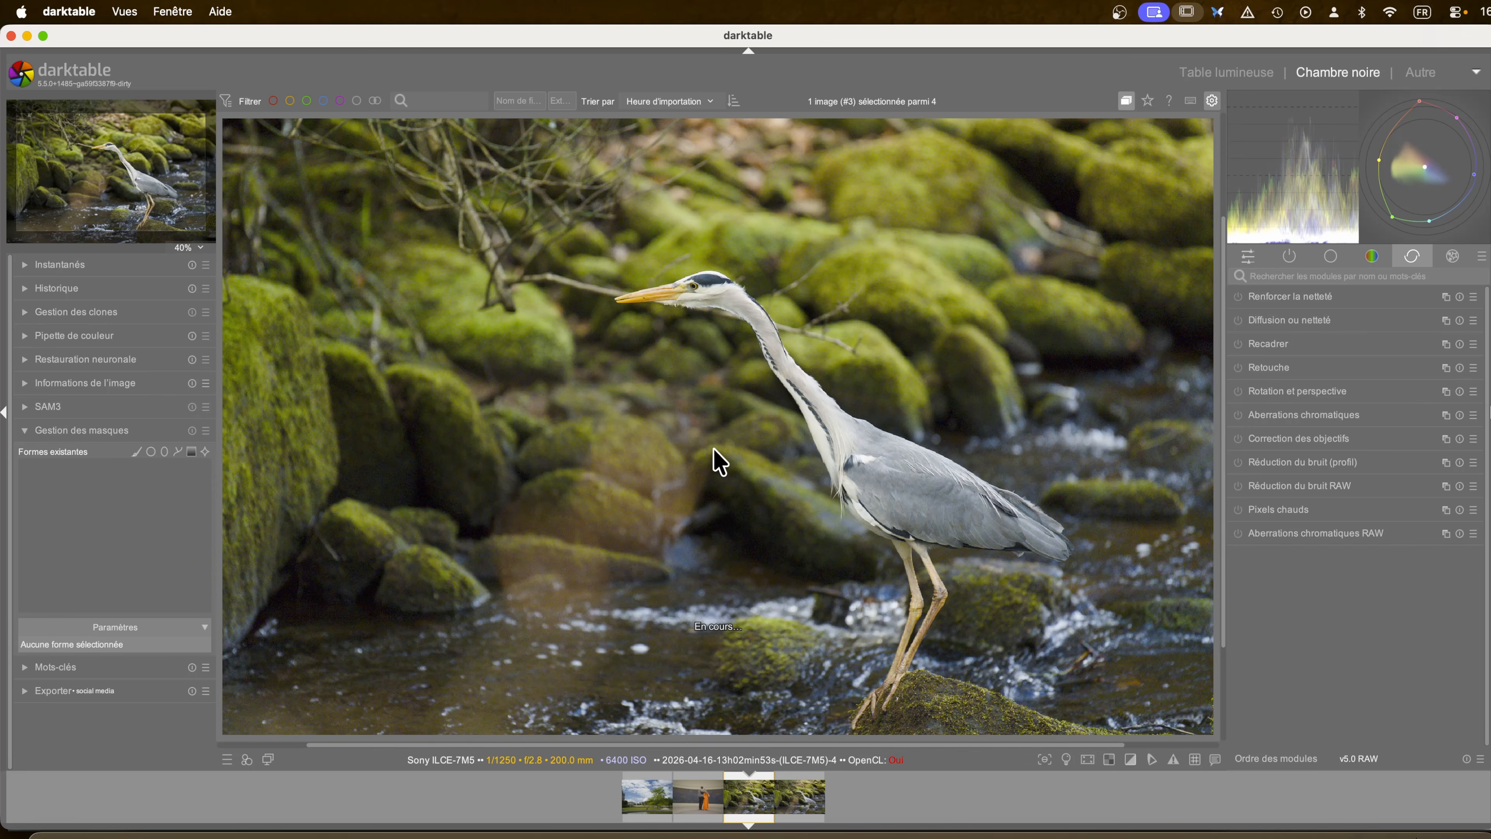
scroll(714, 448, "up", 5)
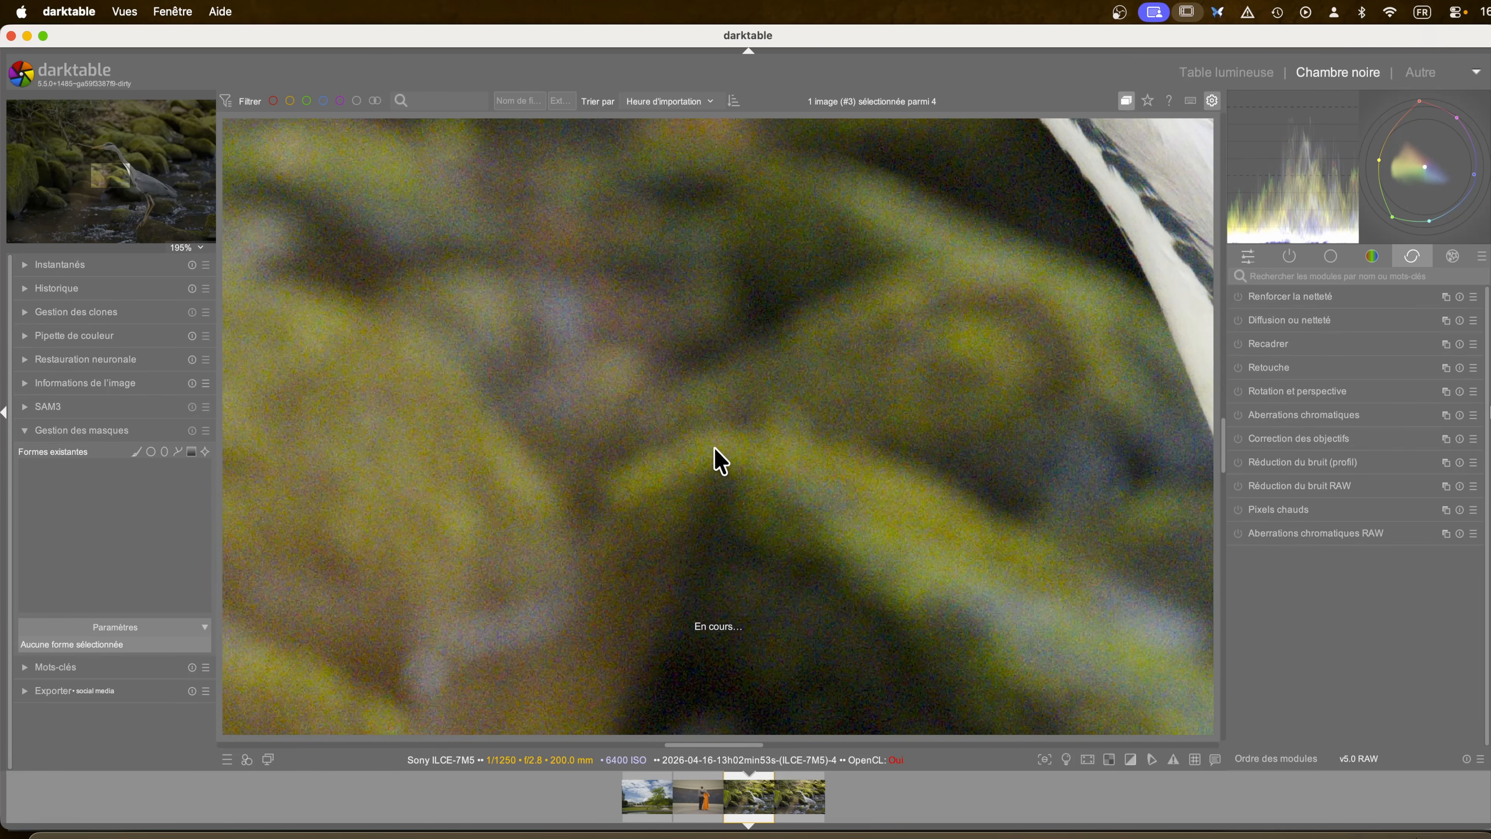
scroll(752, 311, "down", 3)
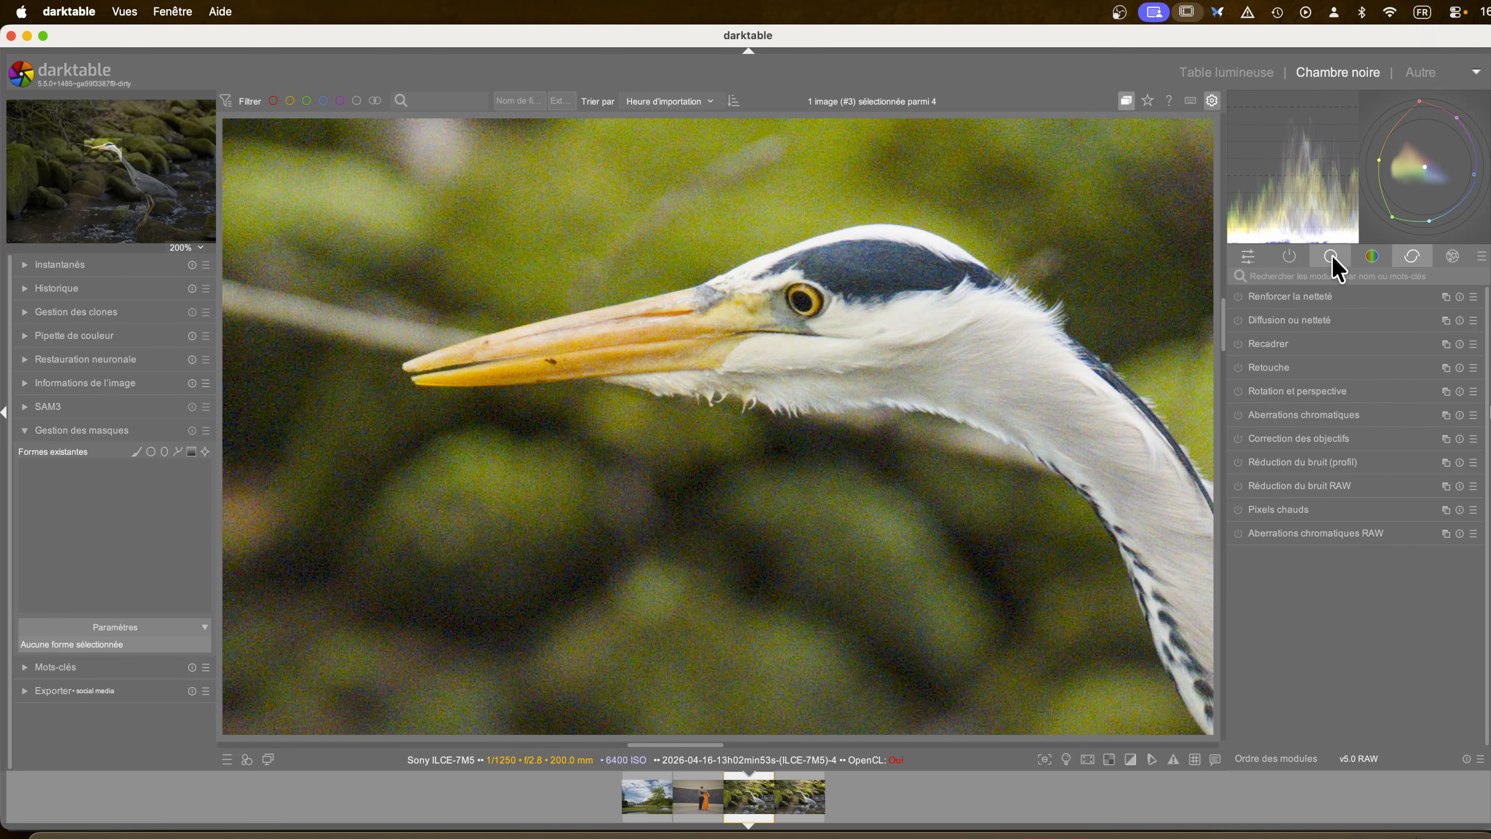
left_click(1238, 462)
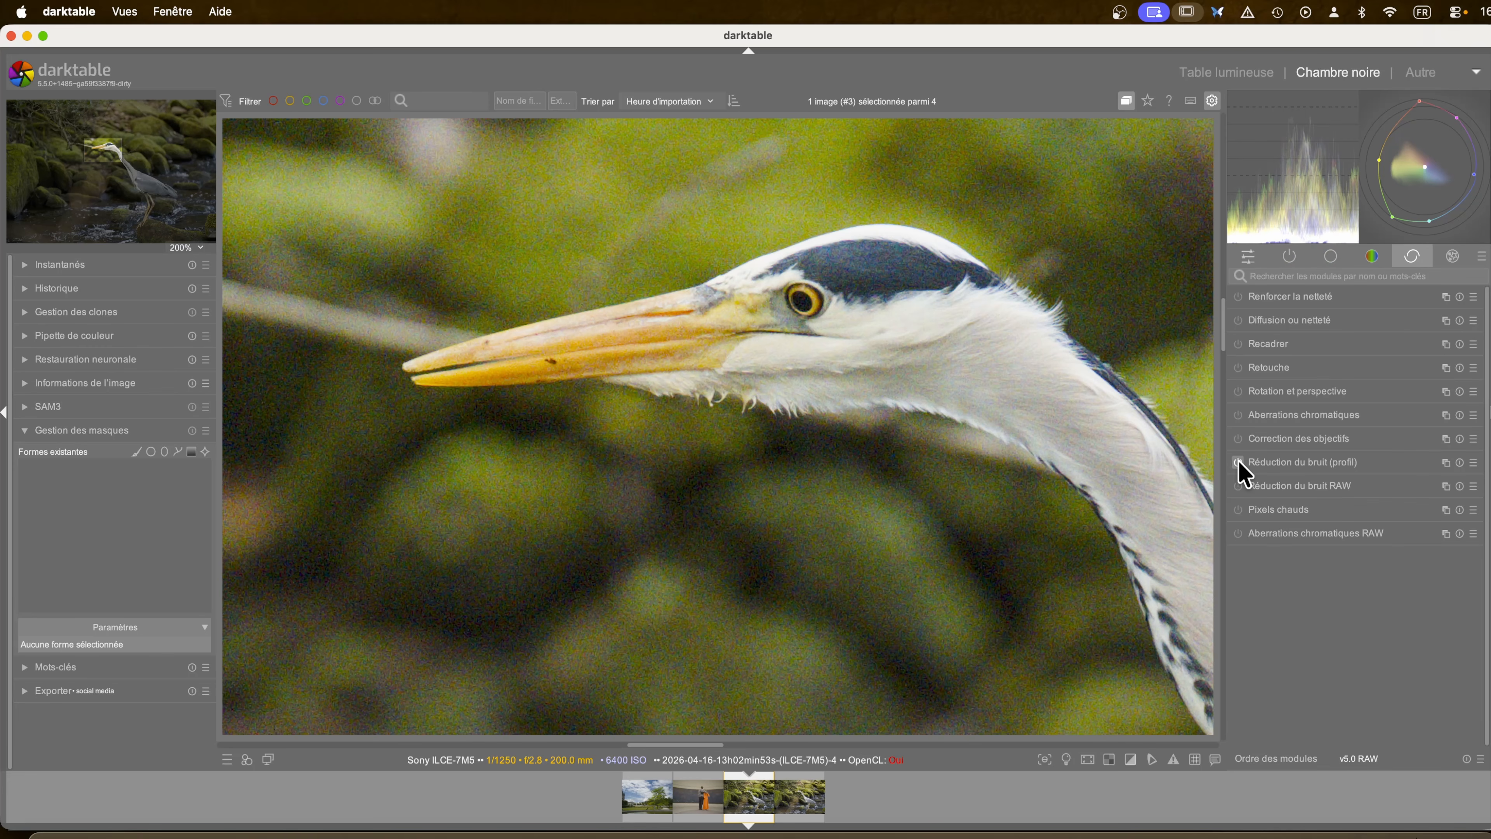
left_click(1268, 464)
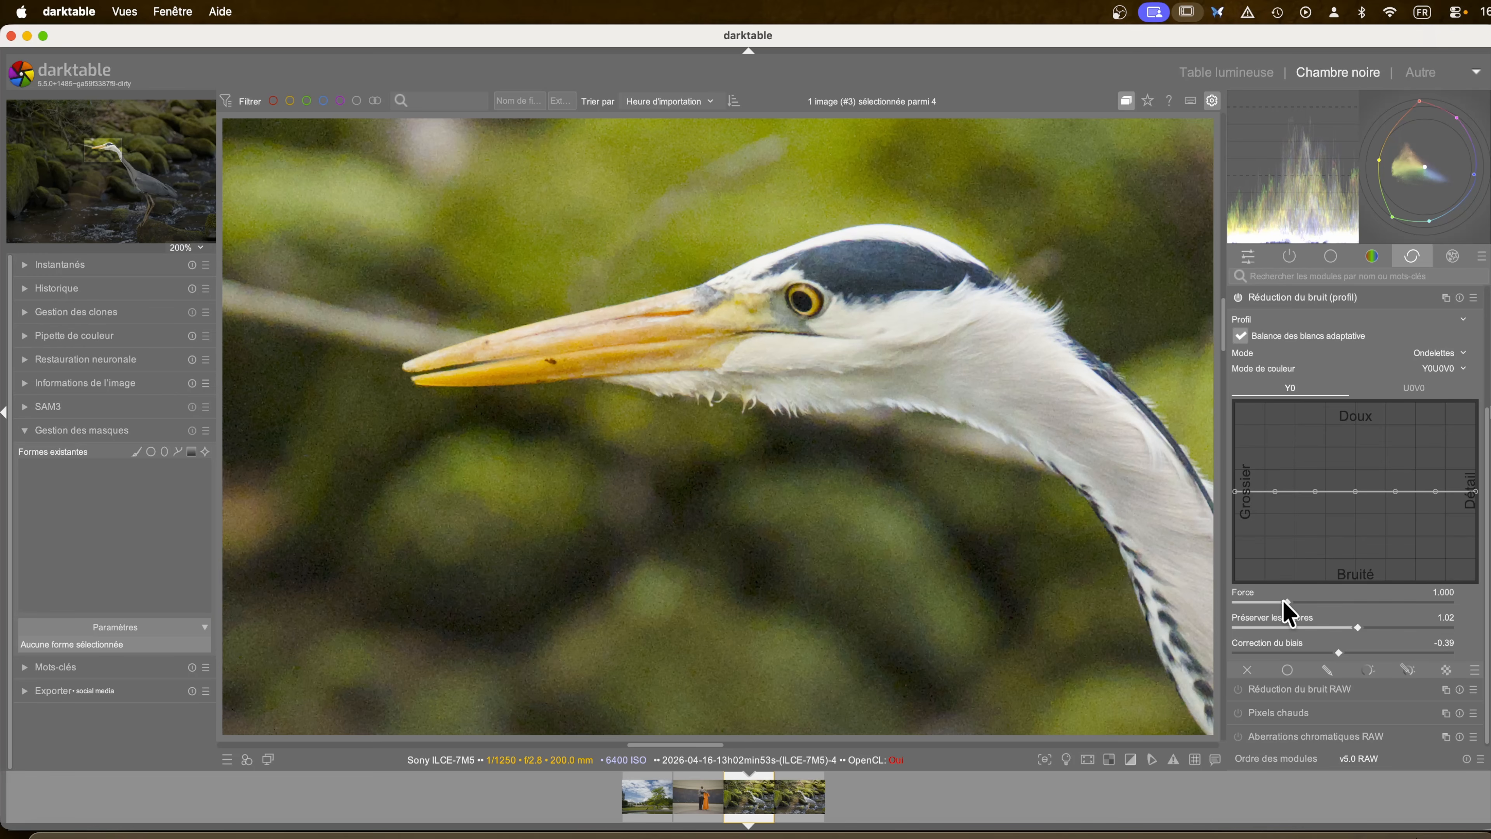
left_click_drag(1286, 608, 1252, 601)
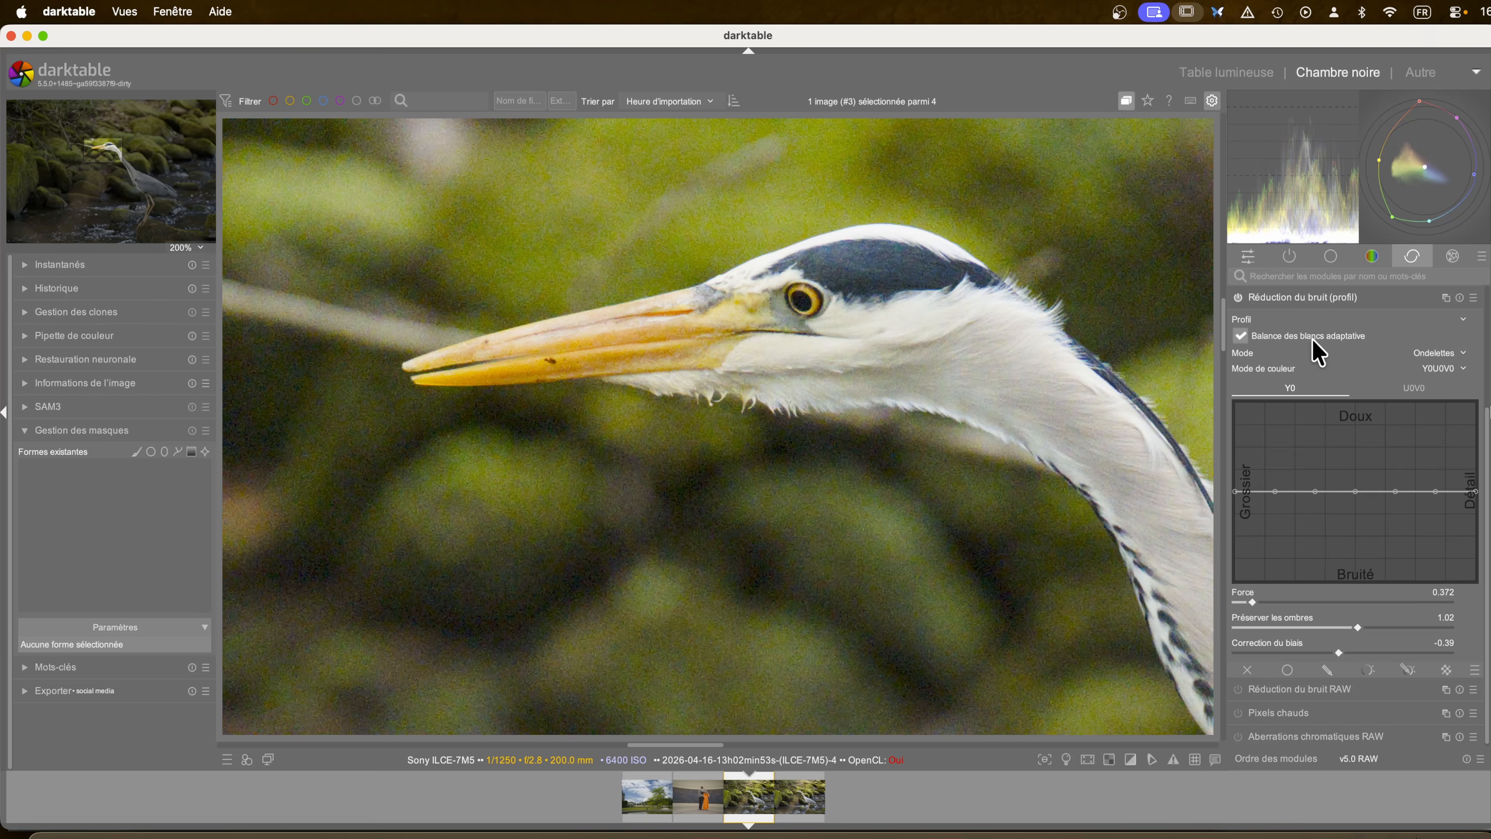
left_click(1276, 297)
- Generate a Restauration neuronale raw noise reduction preview of the heron photo and compare both sides of its divider
scroll(841, 485, "down", 4)
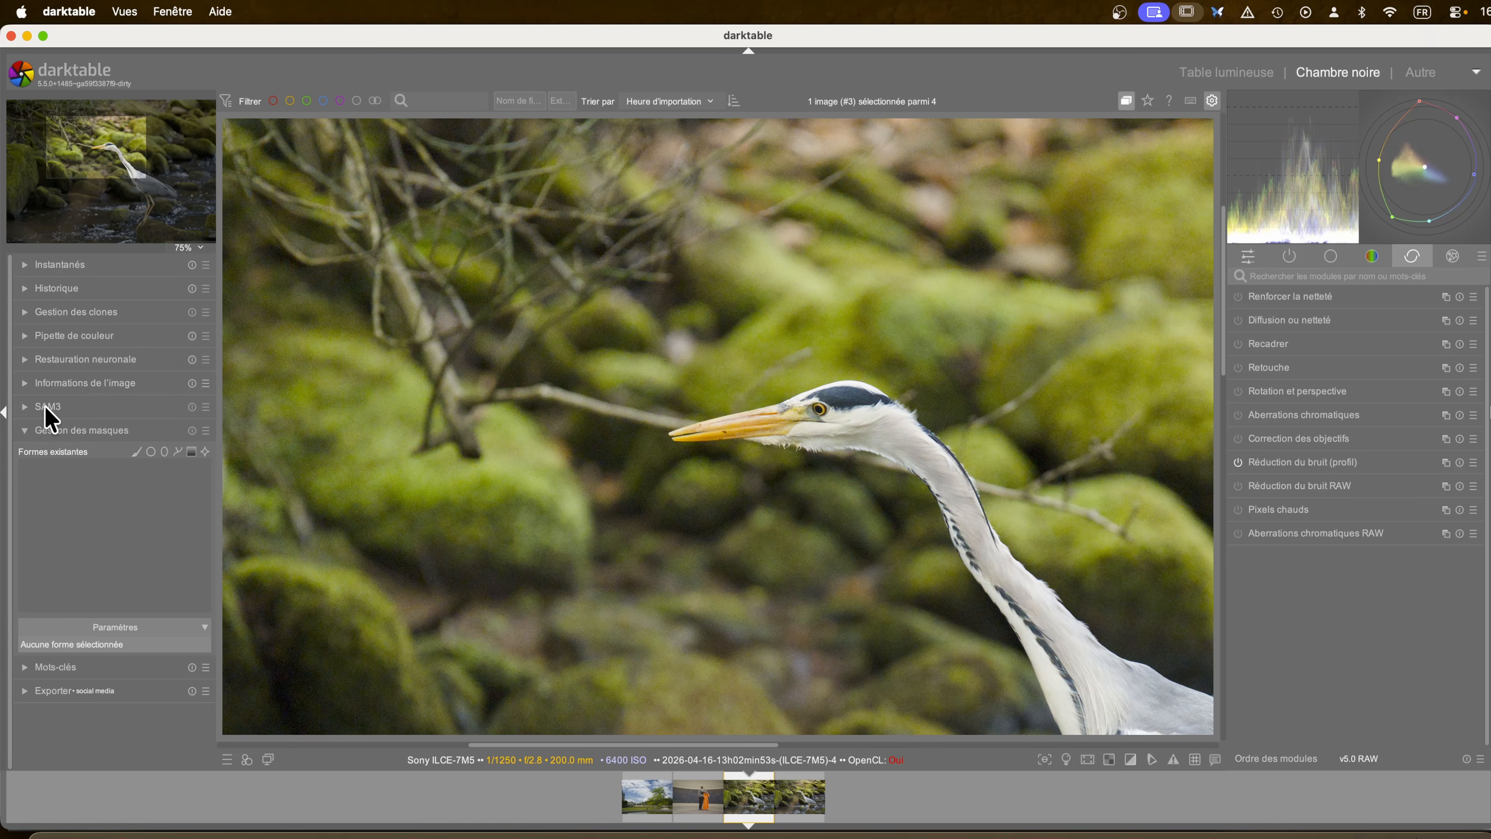
left_click(24, 407)
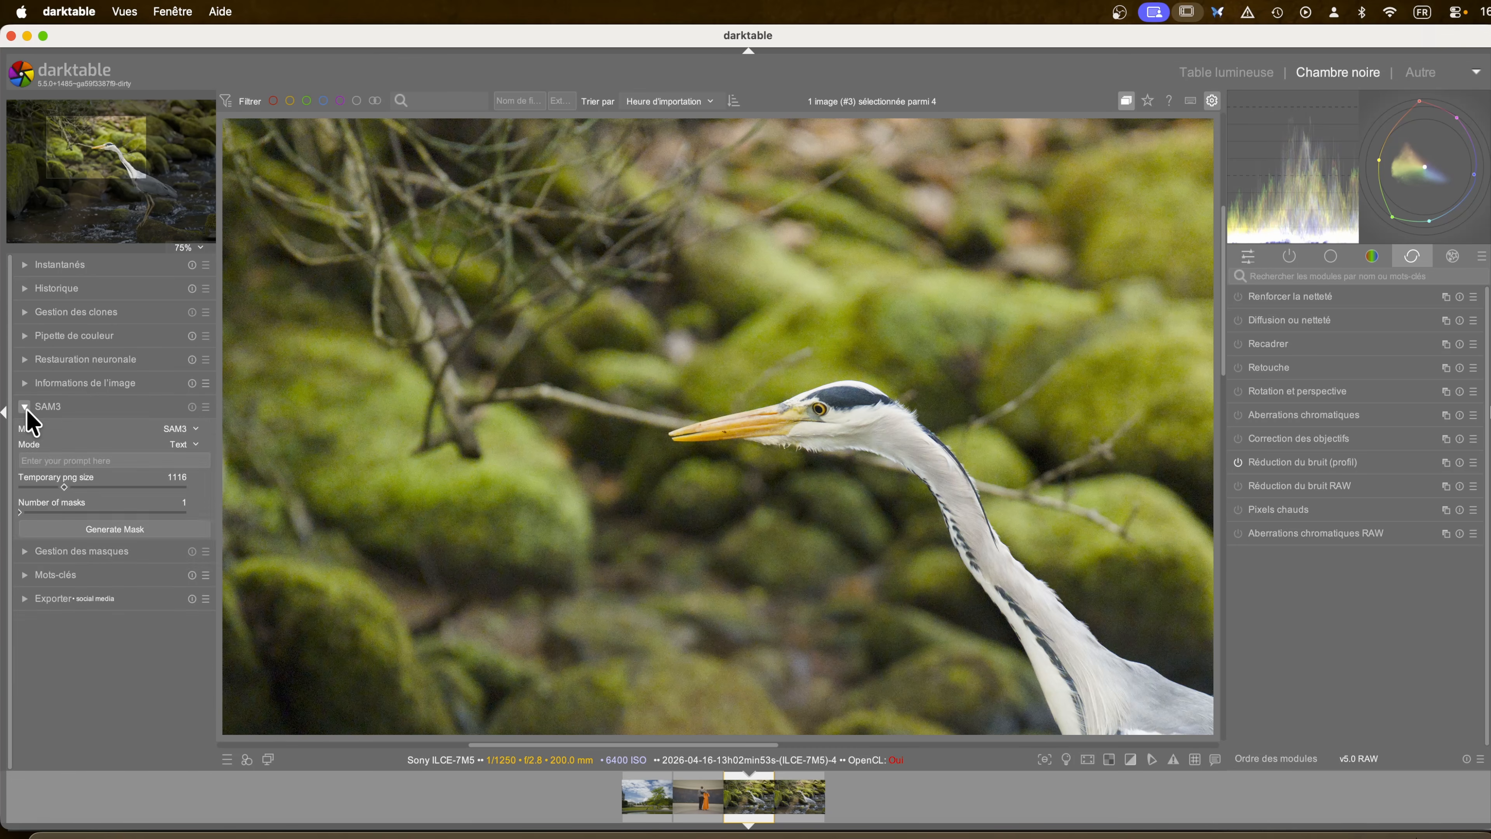
left_click(20, 407)
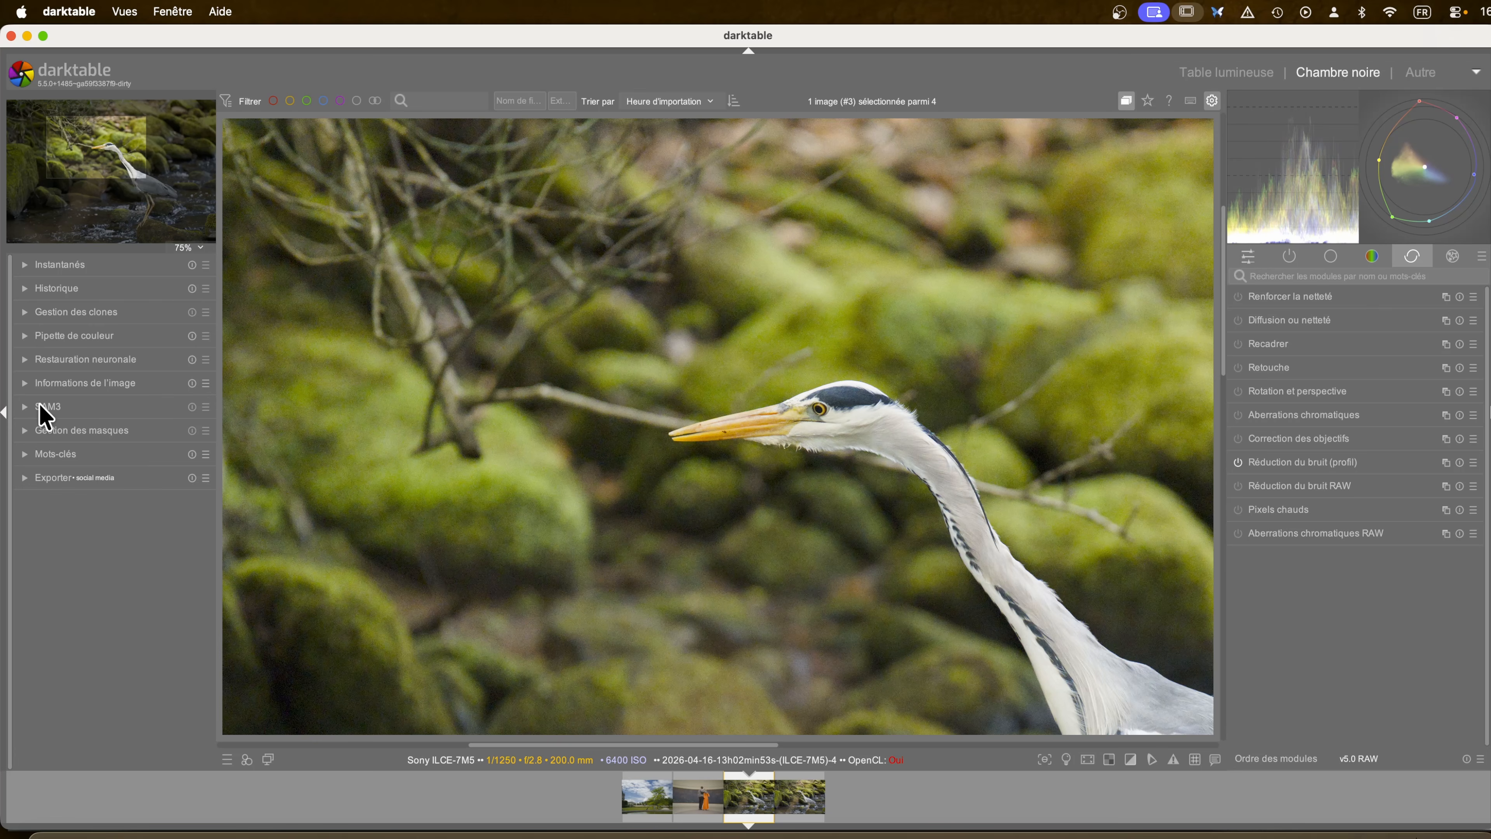
left_click(24, 359)
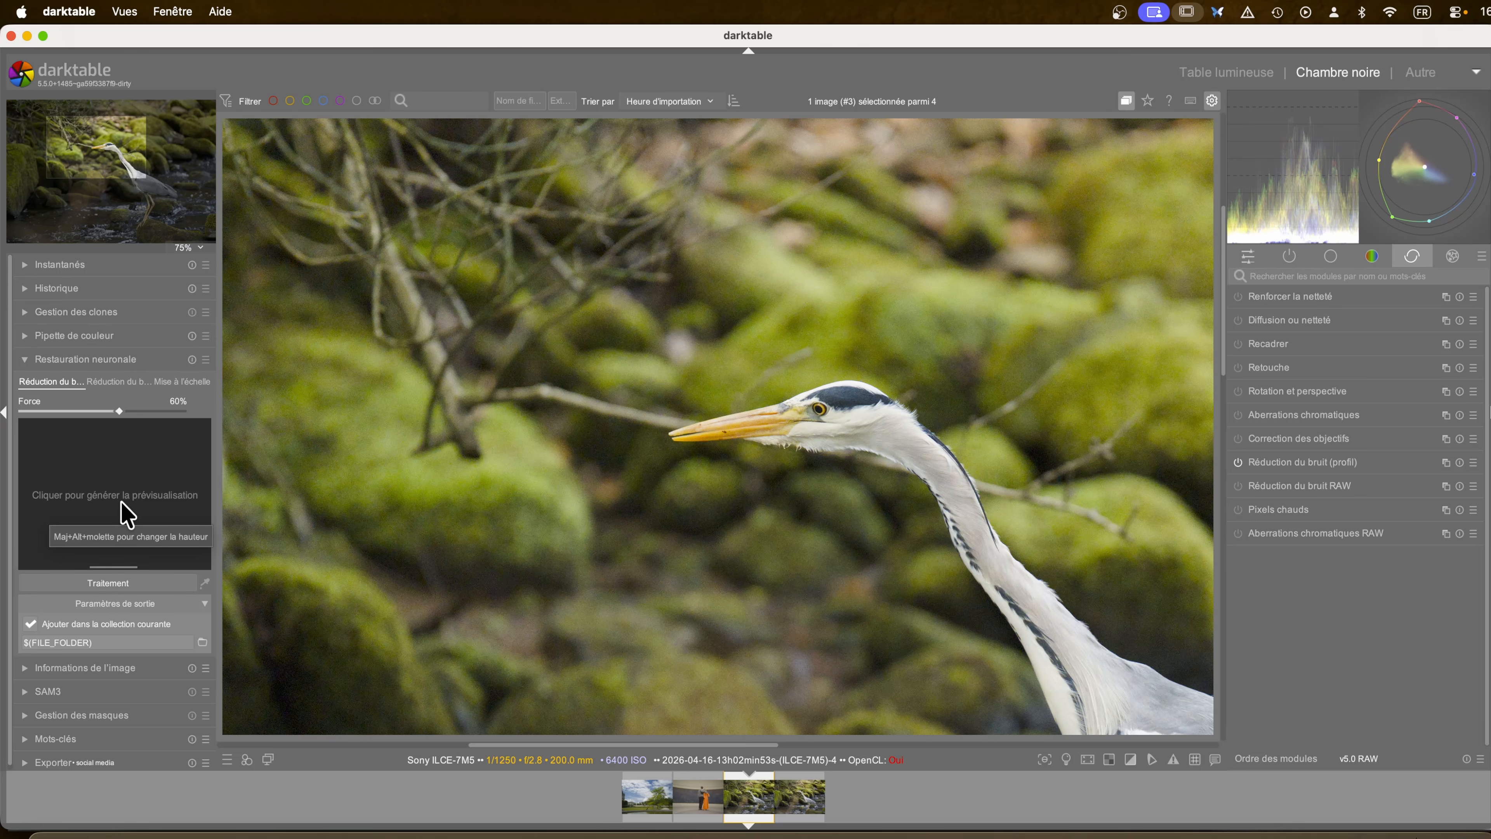
left_click(125, 514)
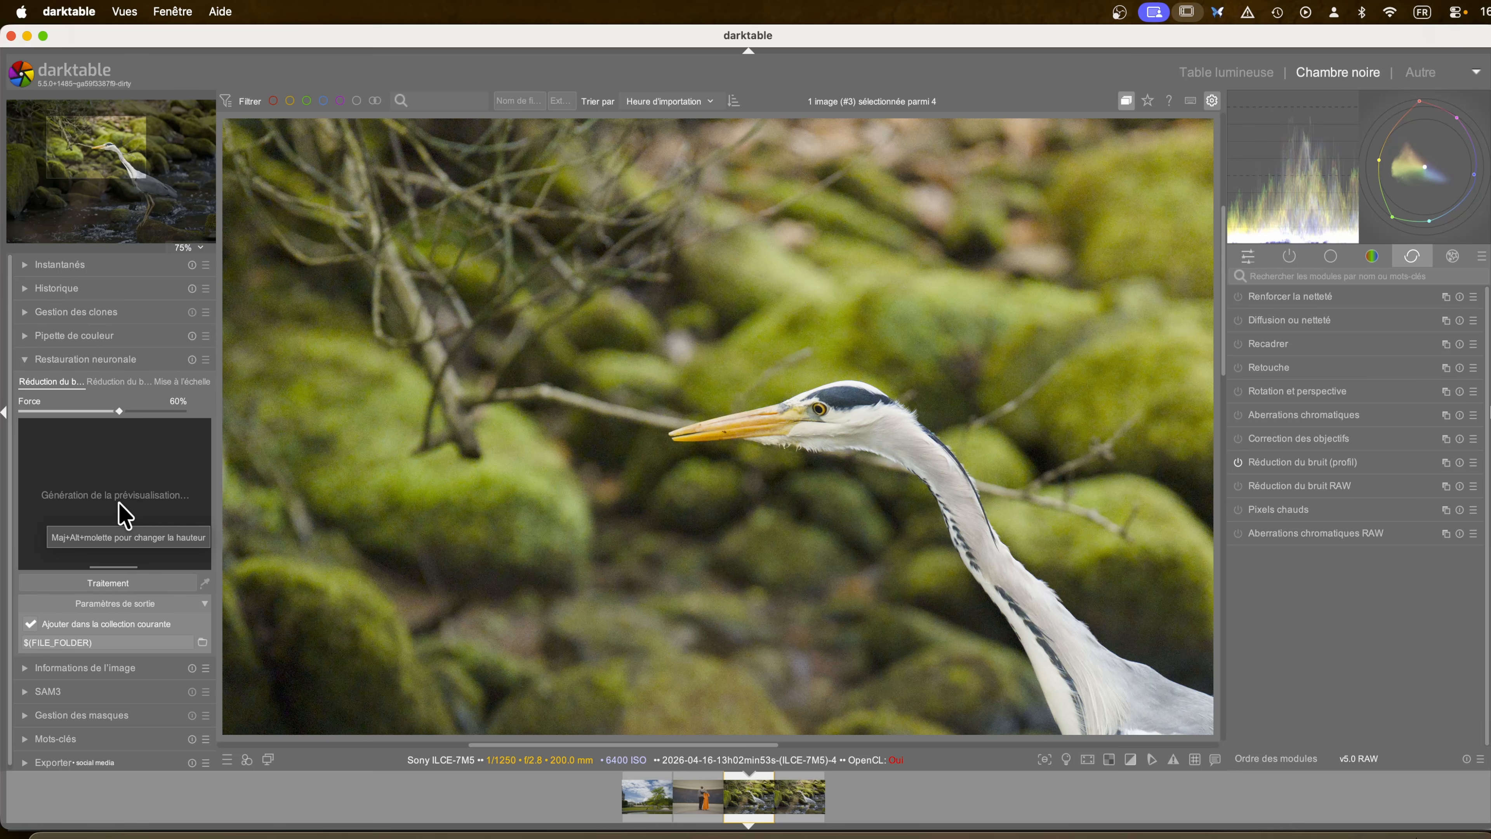
mouse_move(129, 503)
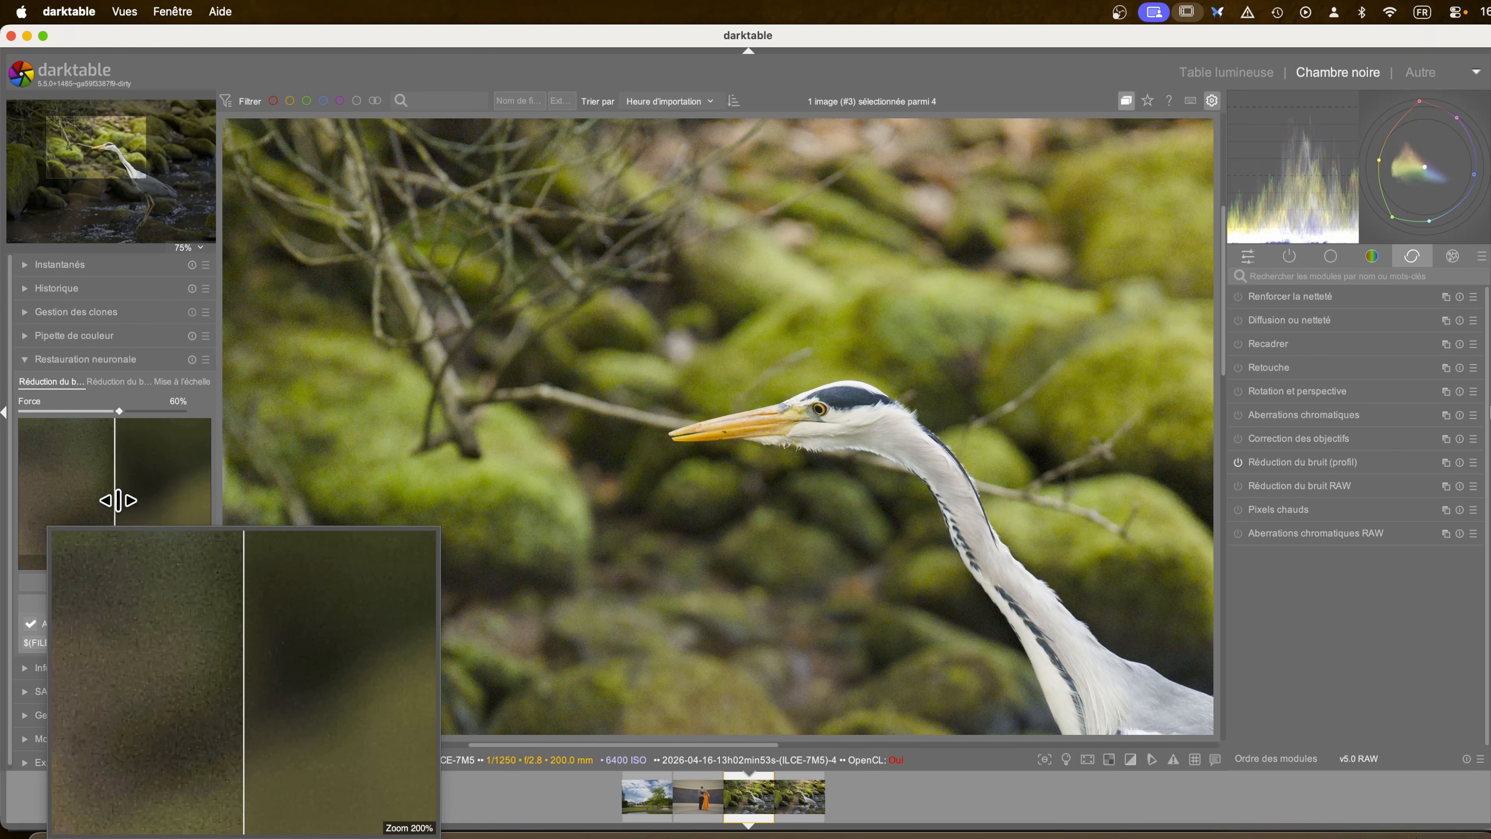
left_click_drag(119, 490, 86, 493)
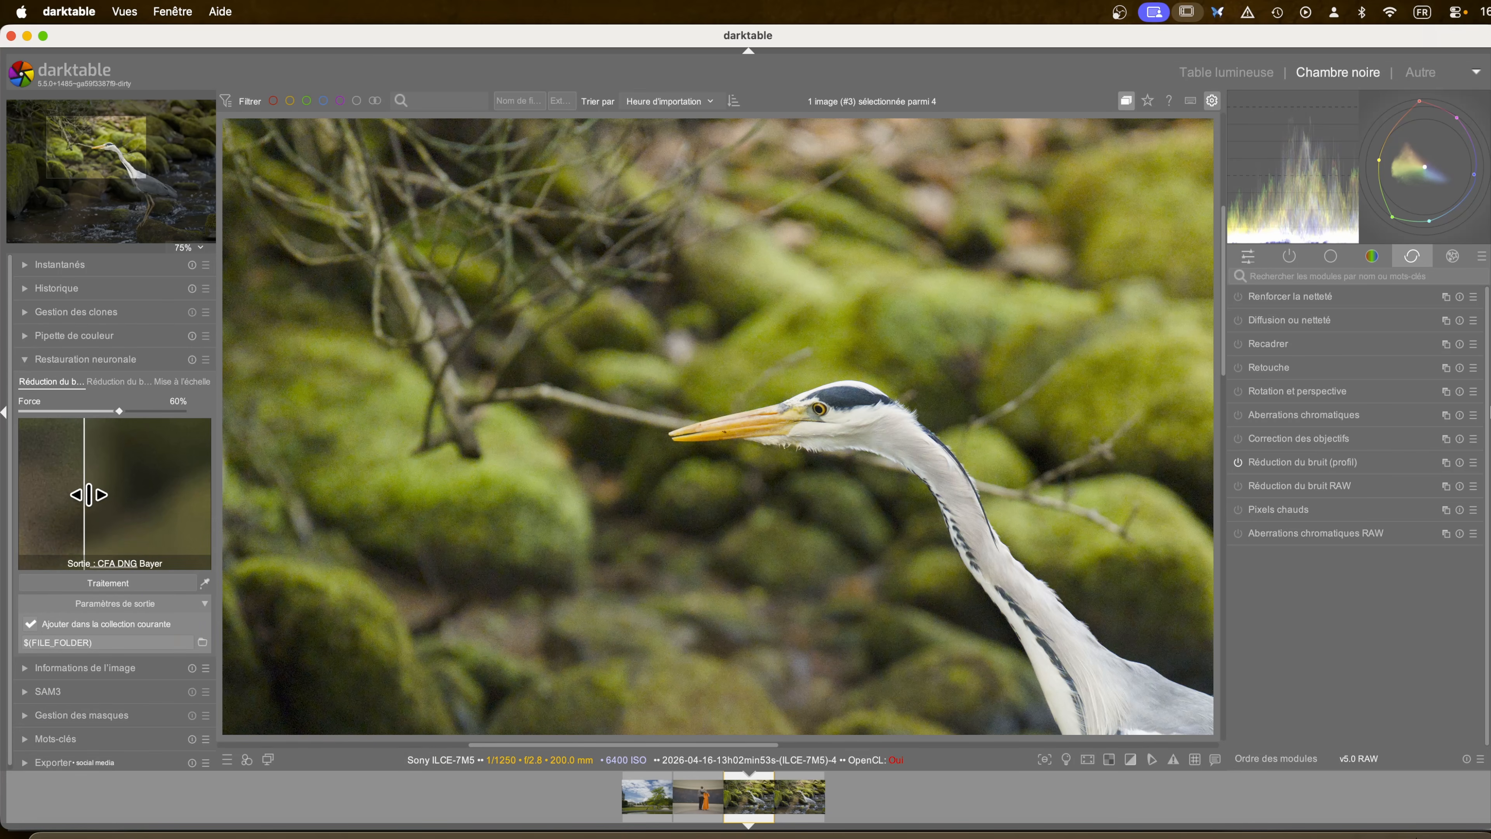
- Choose the heron's head as the denoise preview area, compare before and after, and set the strength to 50%
mouse_move(122, 507)
left_click(204, 584)
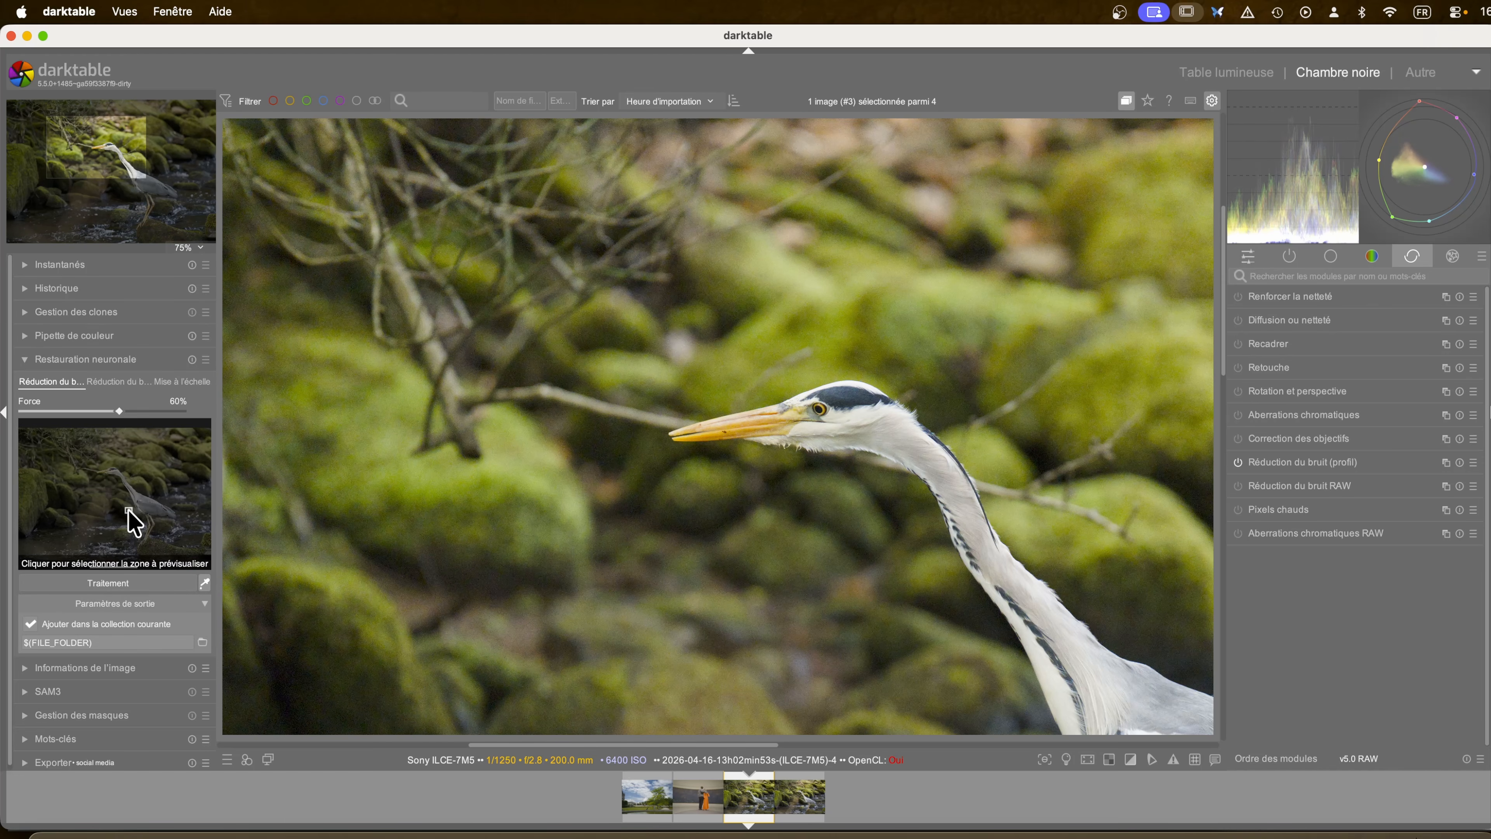
left_click(112, 468)
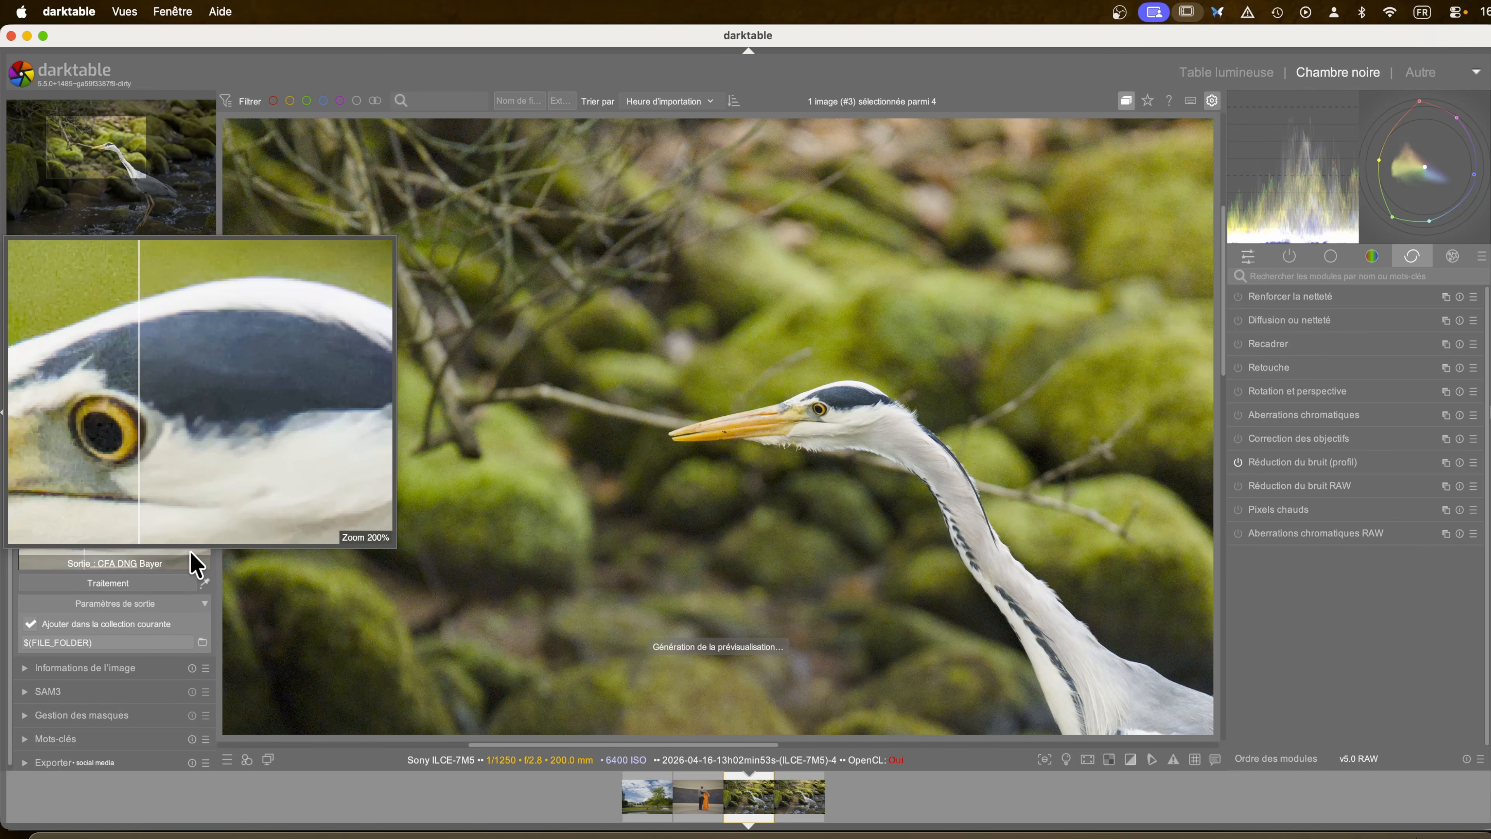
mouse_move(89, 471)
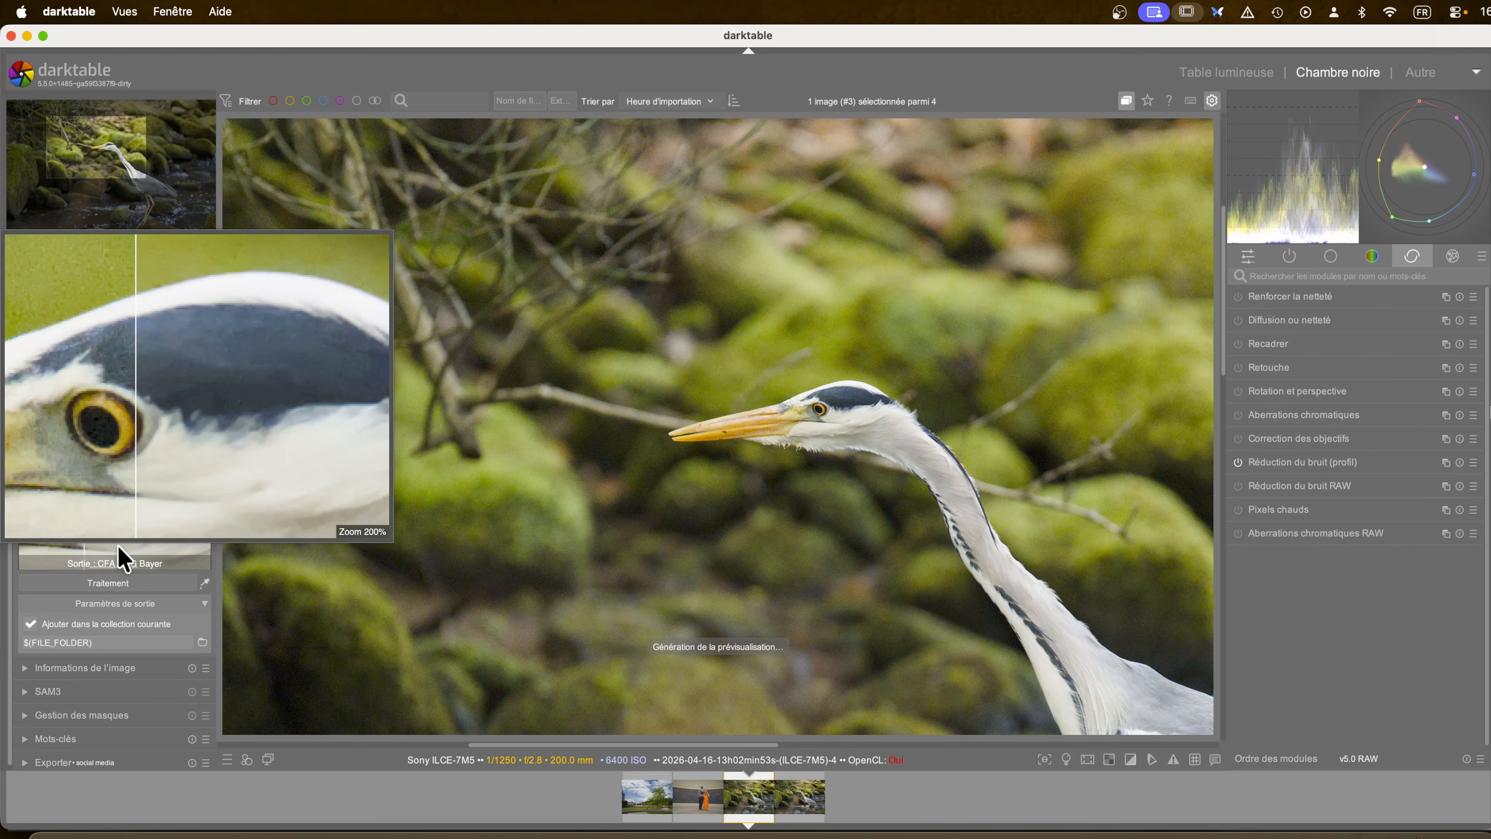
left_click_drag(66, 516, 147, 505)
mouse_move(92, 496)
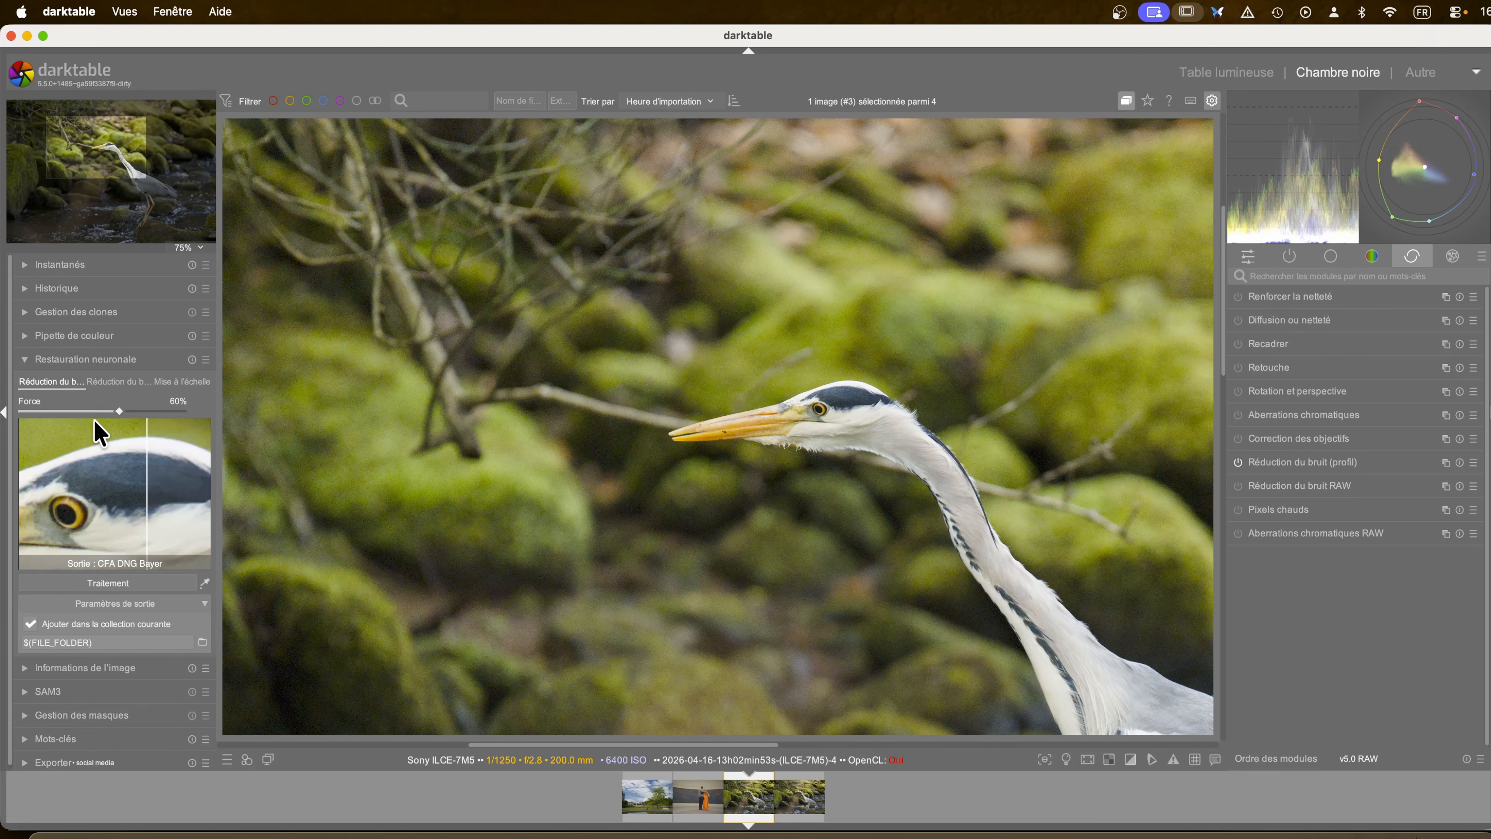
left_click_drag(114, 409, 103, 411)
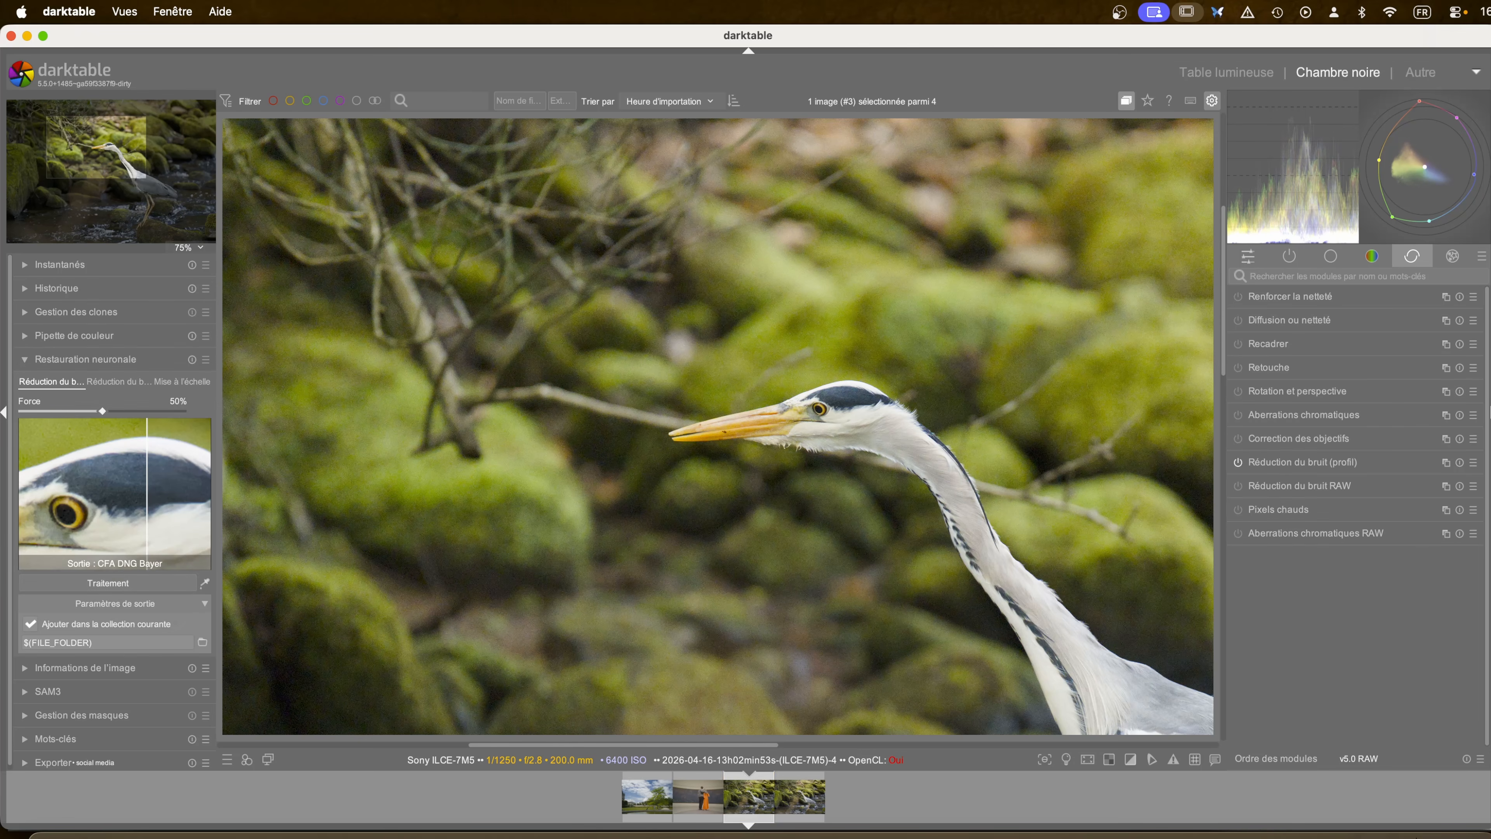
- Open the raw-denoise version of the heron photo
left_click(807, 800)
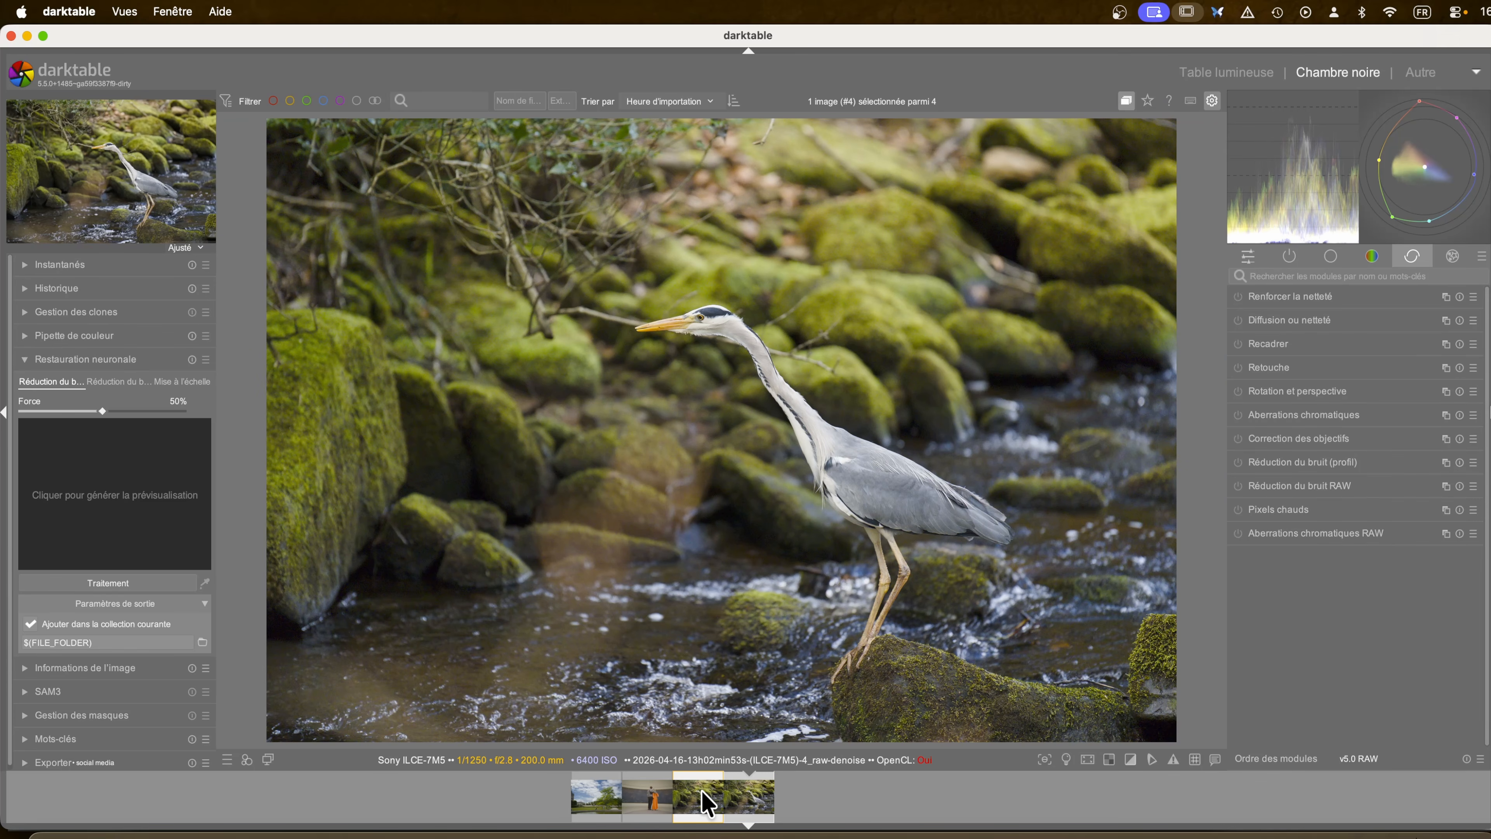
- Take a snapshot of the original heron photo and return to its raw-denoise version
left_click(702, 790)
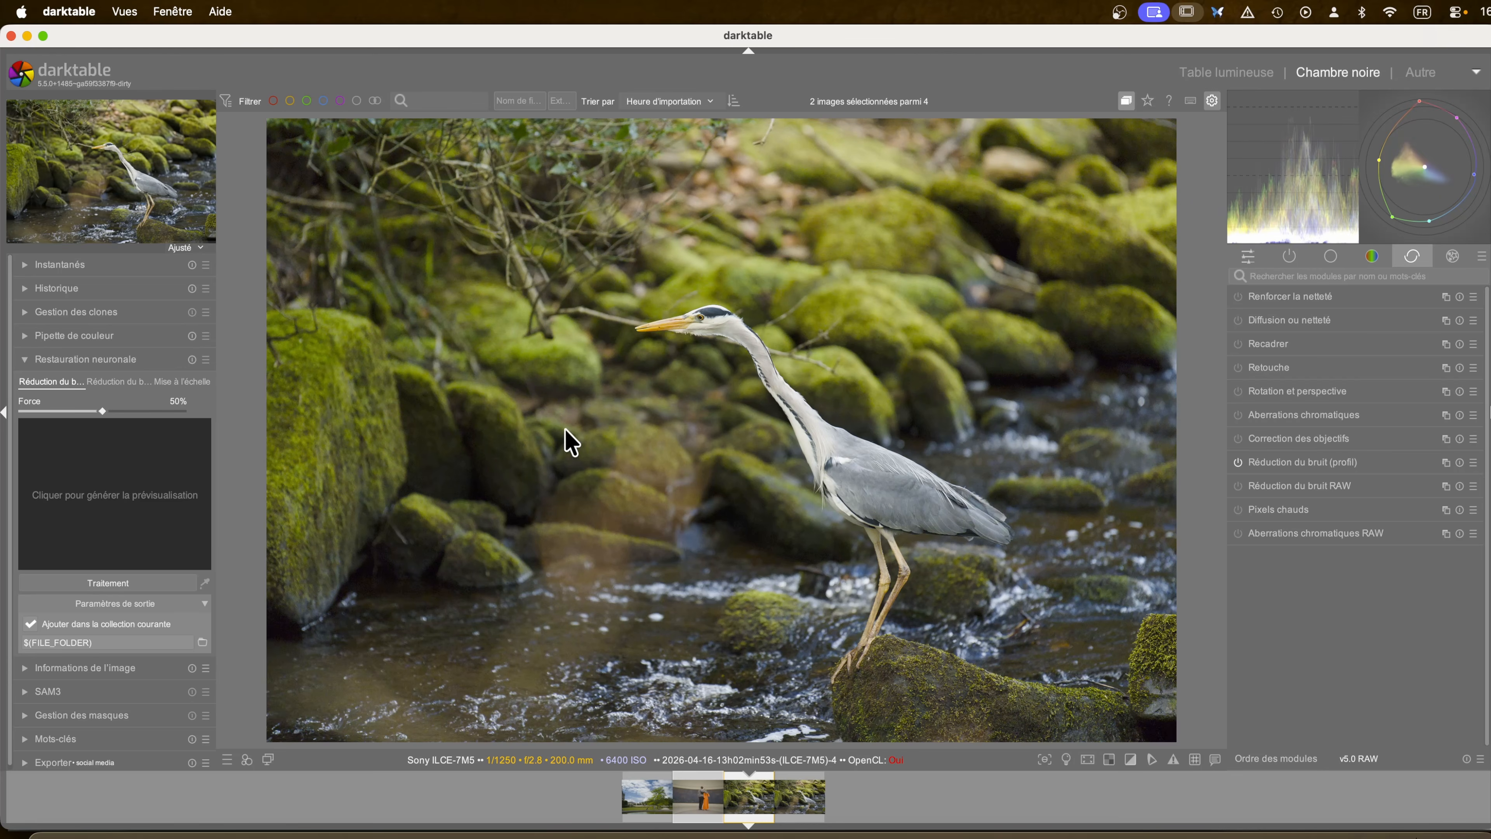
left_click(35, 265)
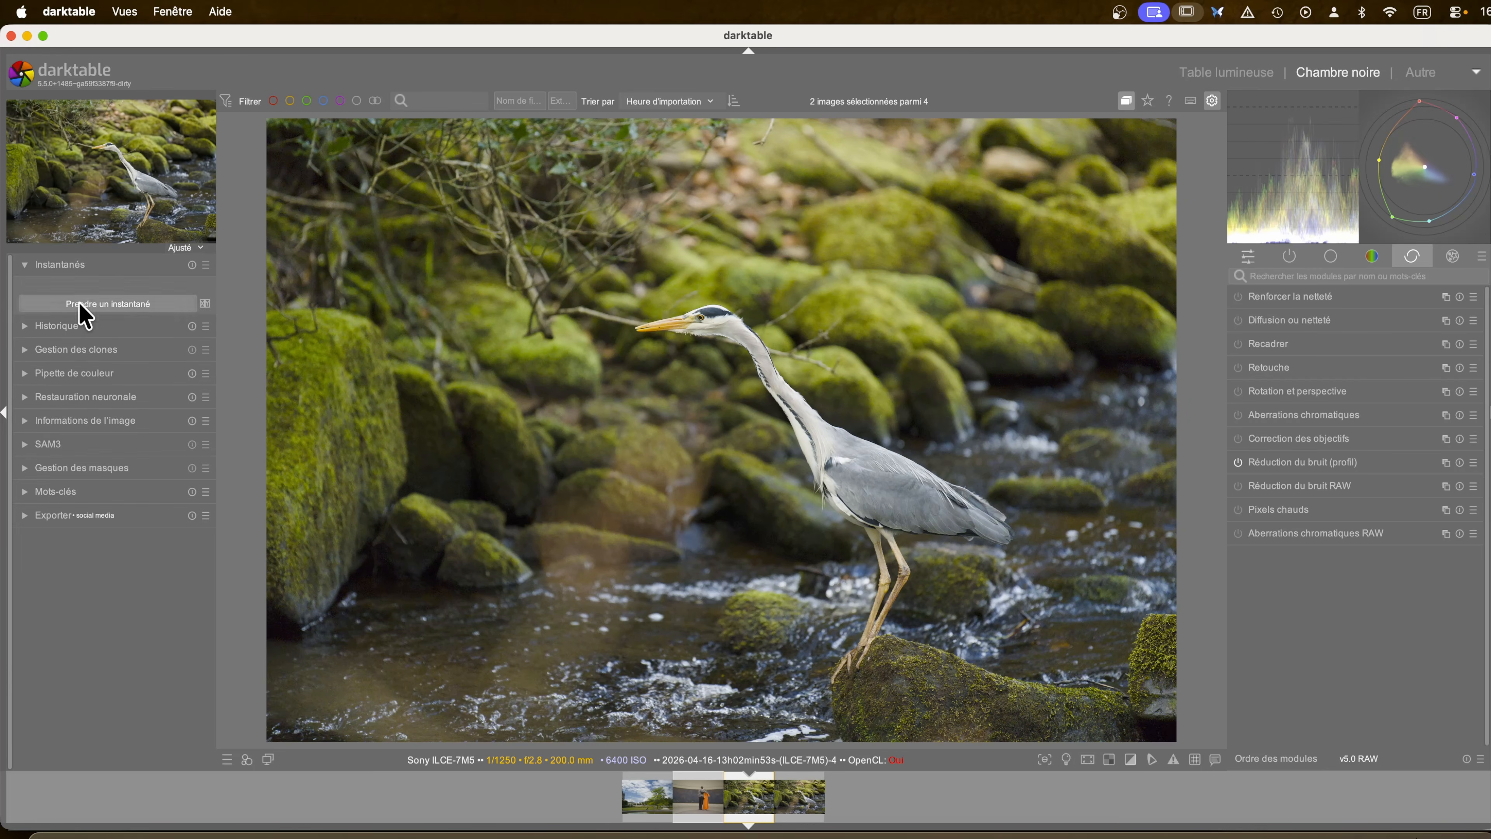
key("space")
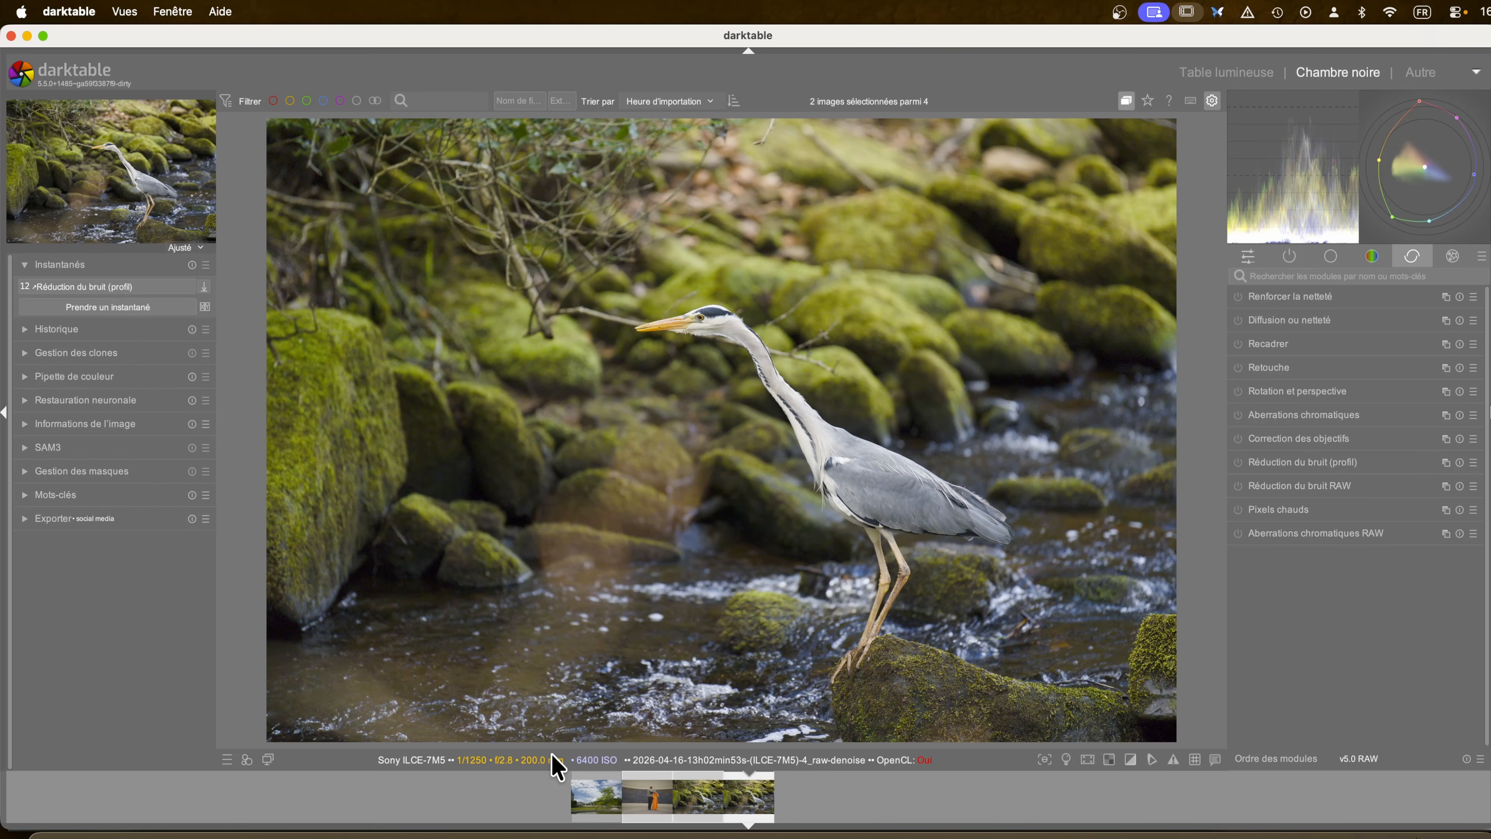
- Compare the snapshot with the raw-denoise version along the split line, focusing on the heron's head and neck
left_click(50, 288)
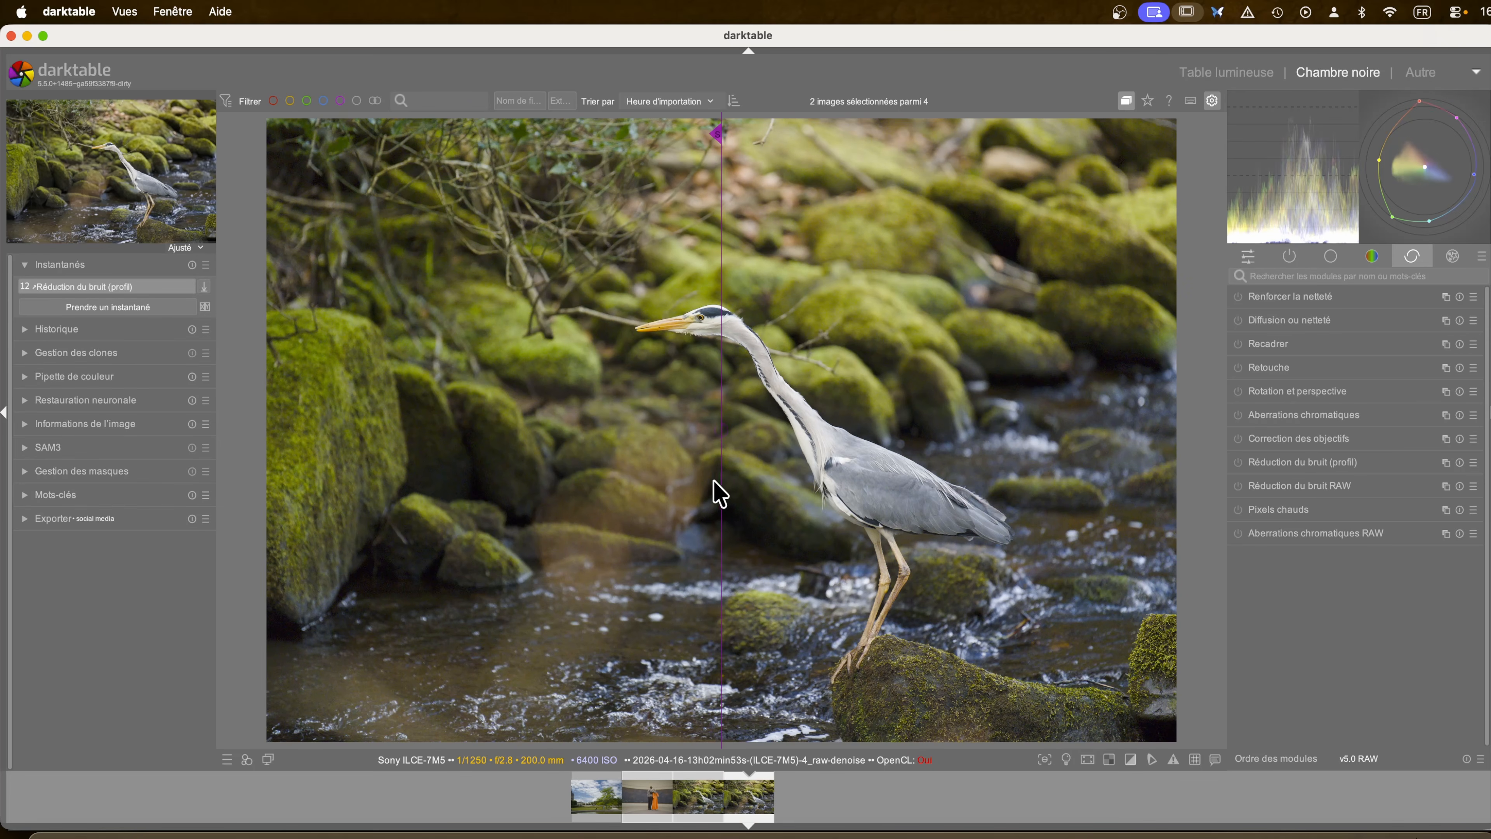
left_click_drag(716, 482, 421, 395)
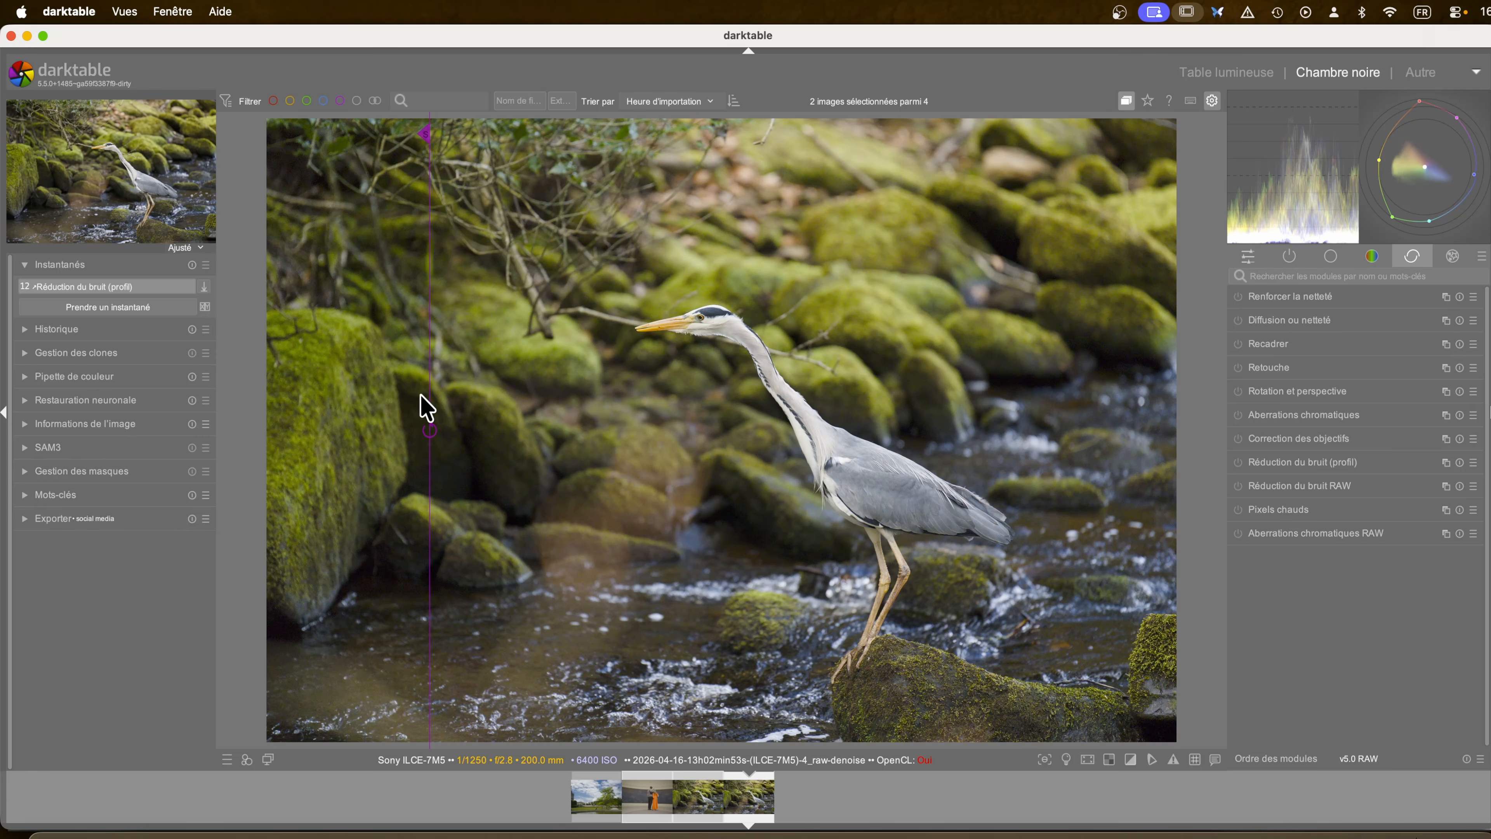
left_click(126, 286)
left_click(125, 288)
scroll(734, 346, "up", 5)
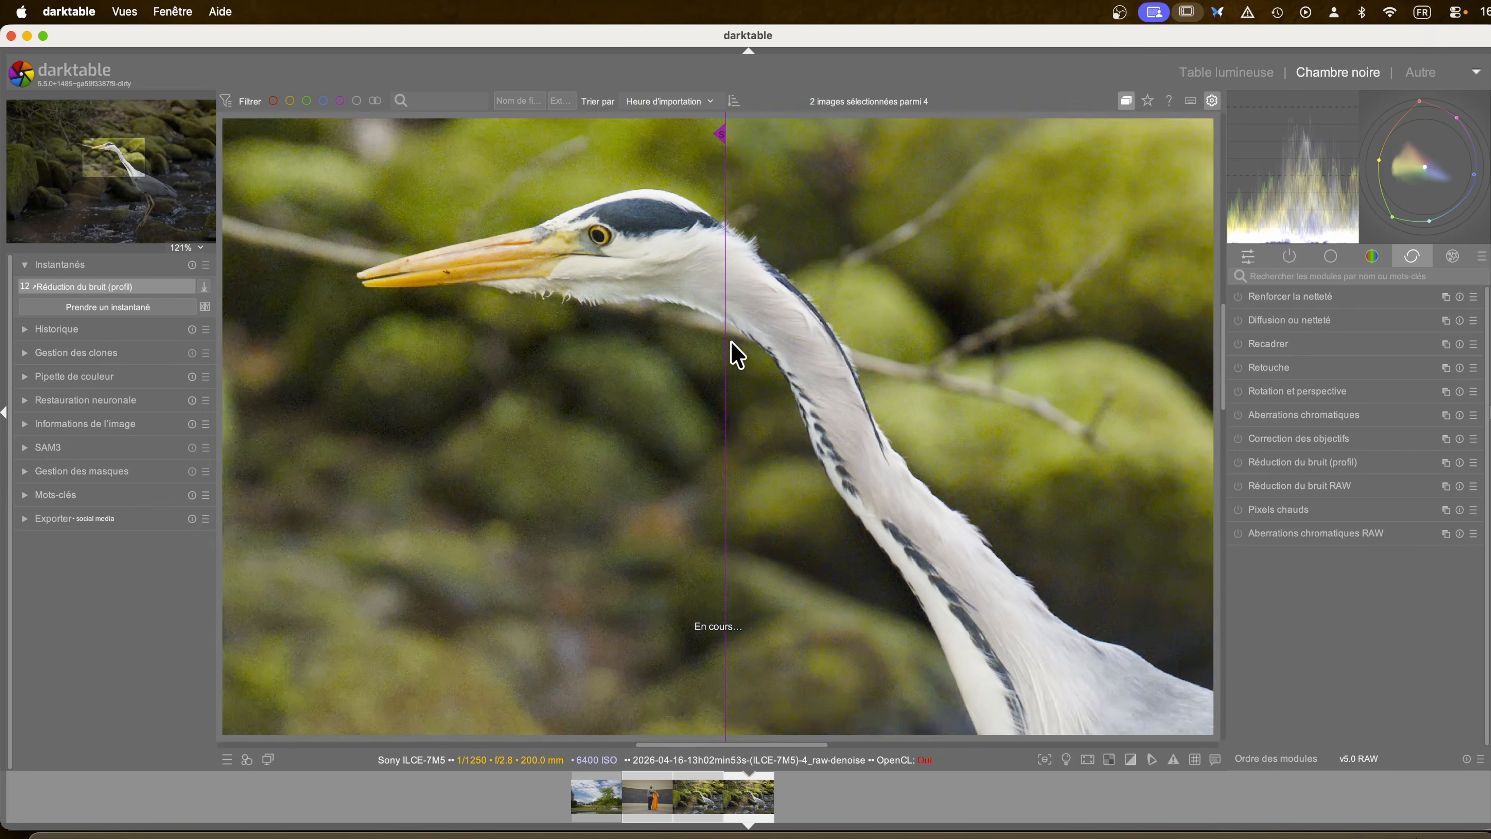
scroll(731, 341, "up", 6)
scroll(731, 341, "down", 5)
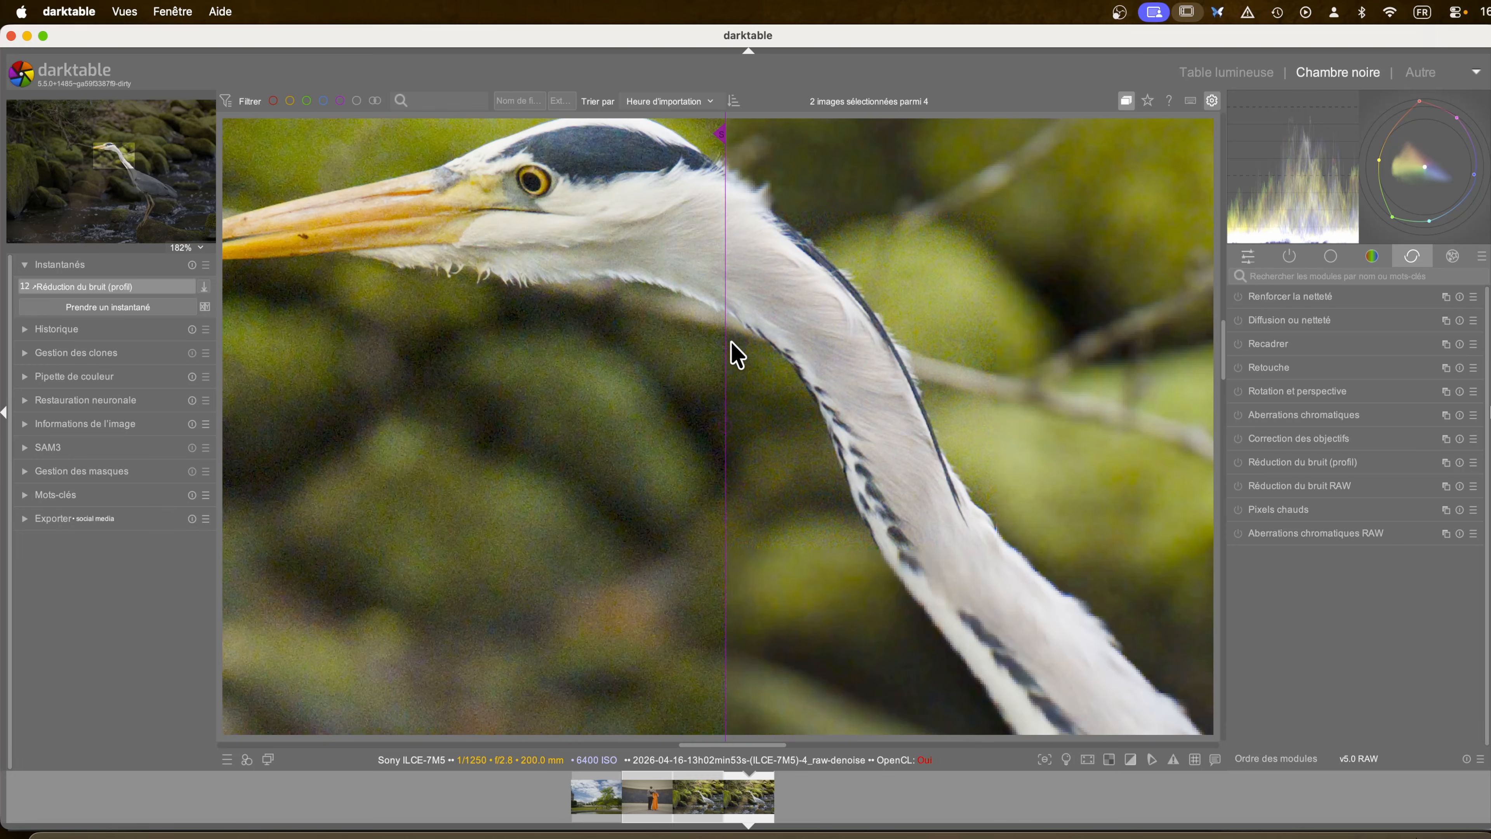
left_click_drag(725, 358, 1058, 580)
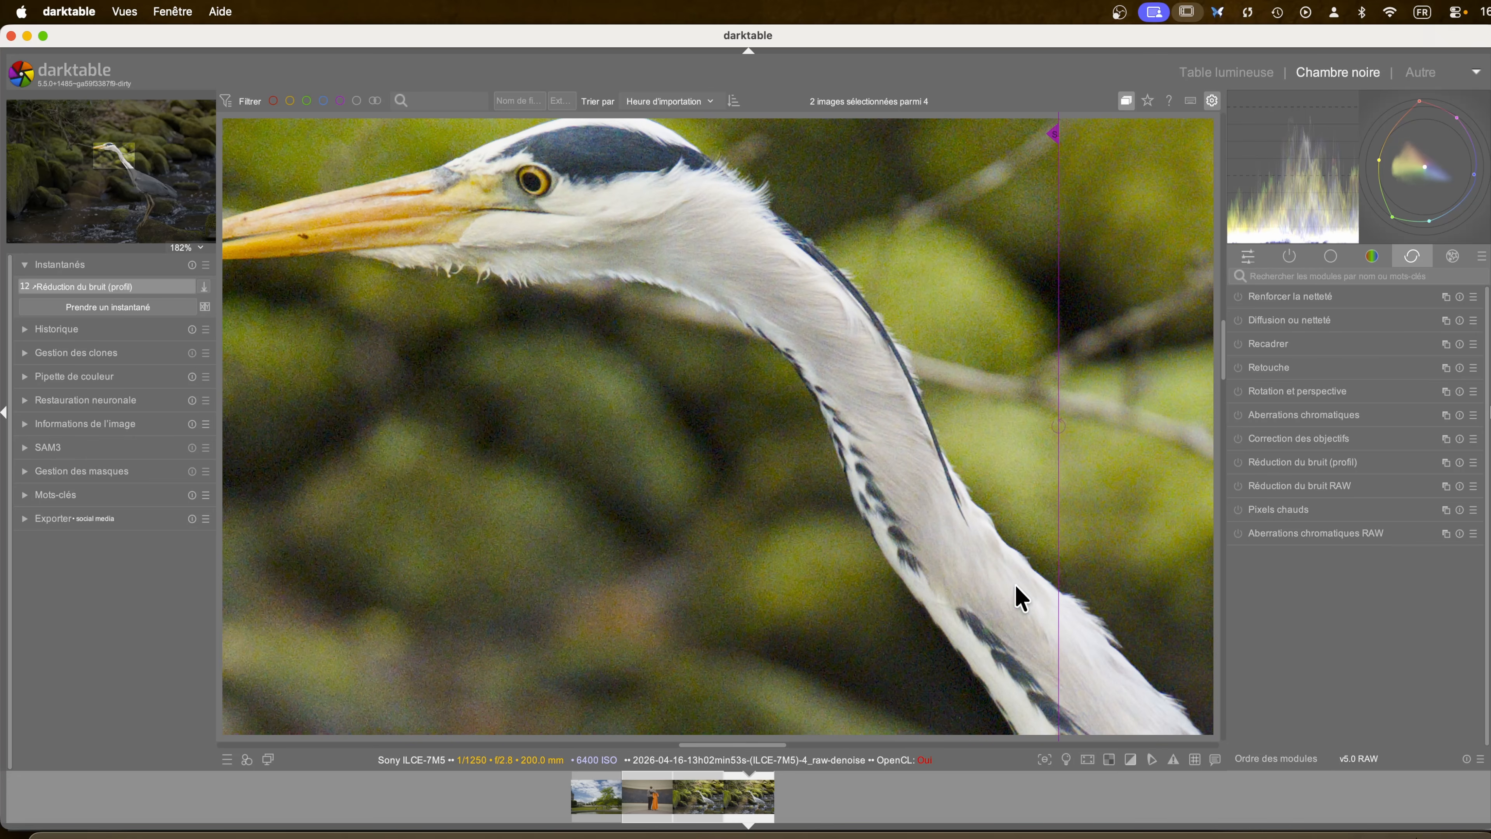
- Compare the heron's body feathers between snapshot and raw-denoise version, turn the overlay off and return to the full photo
scroll(687, 498, "down", 1)
left_click_drag(687, 498, 317, 176)
left_click(156, 288)
left_click_drag(719, 555, 490, 314)
left_click_drag(823, 471, 619, 346)
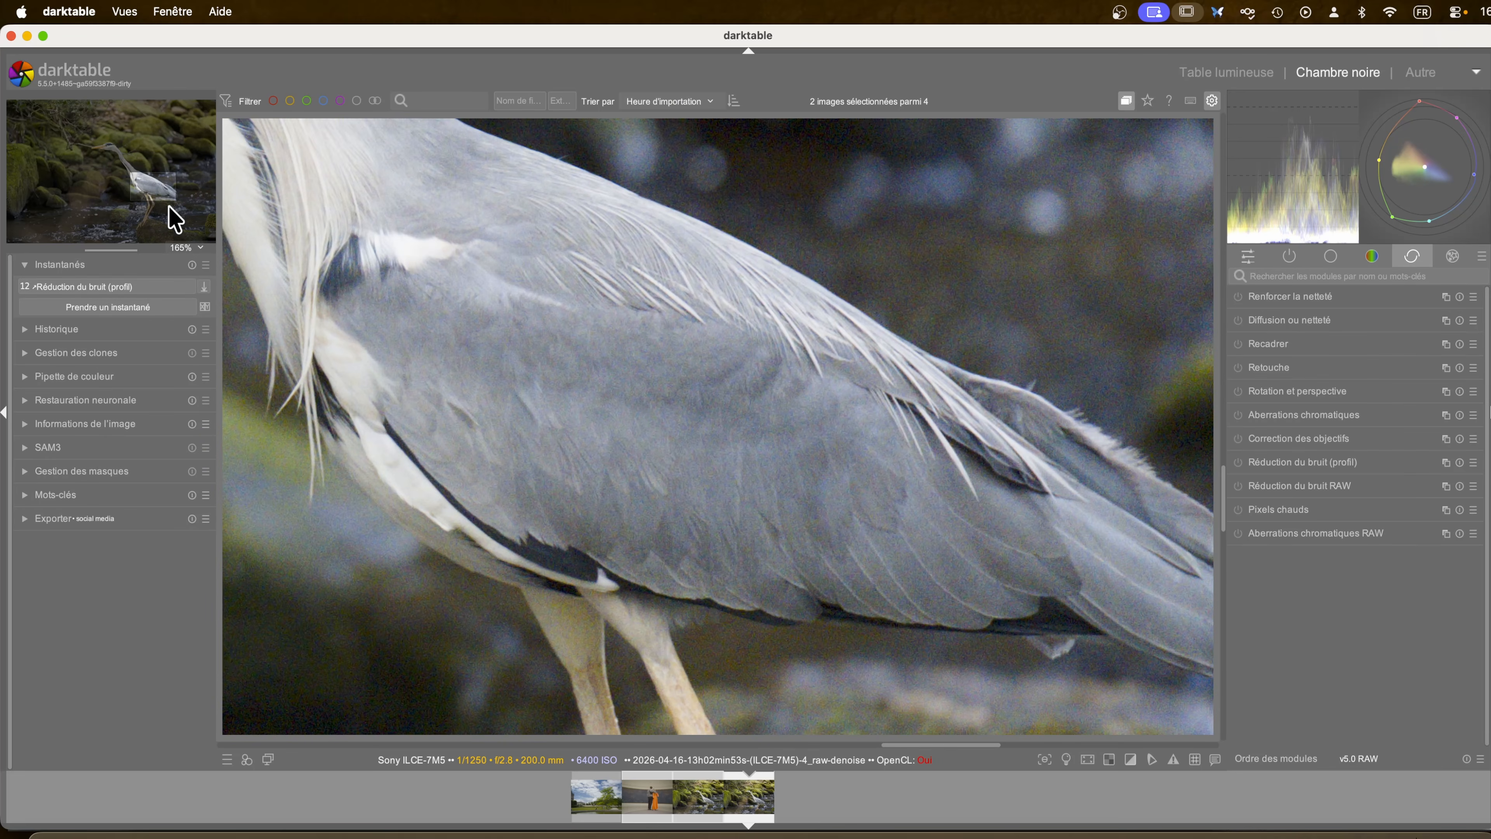
left_click(141, 288)
left_click_drag(692, 520, 749, 517)
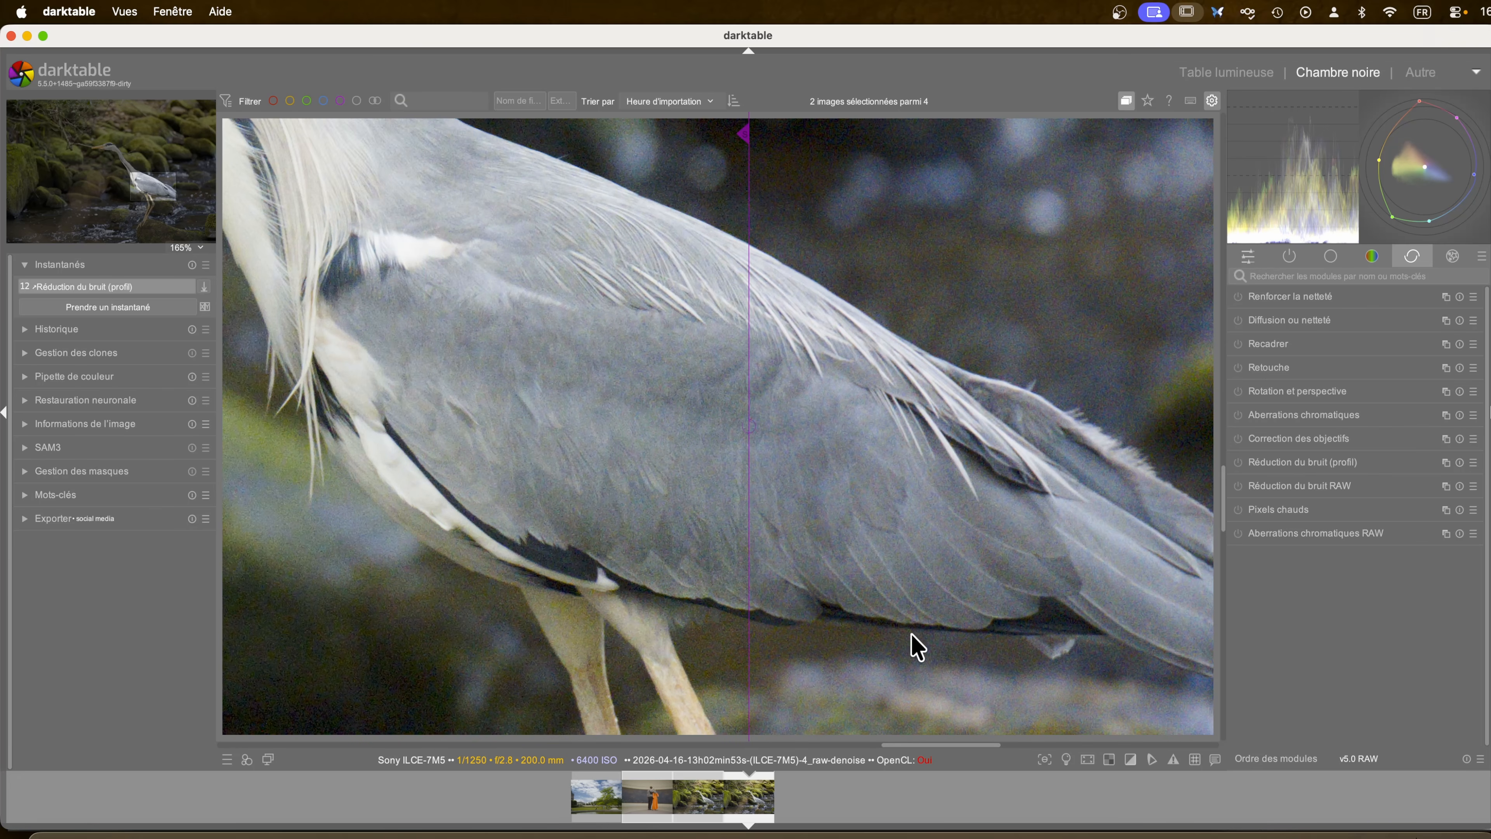
left_click_drag(750, 613, 666, 590)
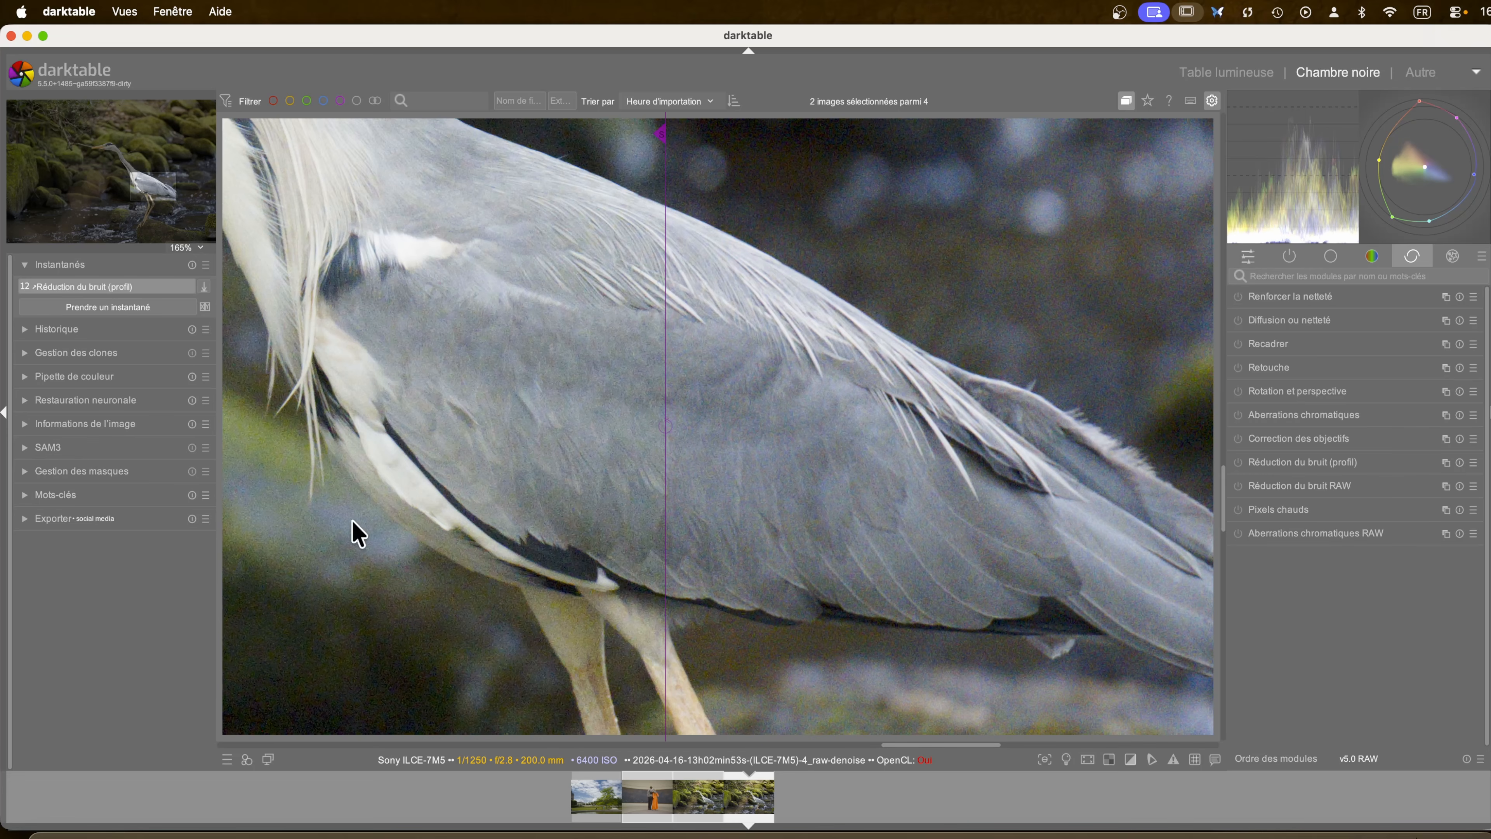
left_click(119, 293)
scroll(783, 490, "down", 5)
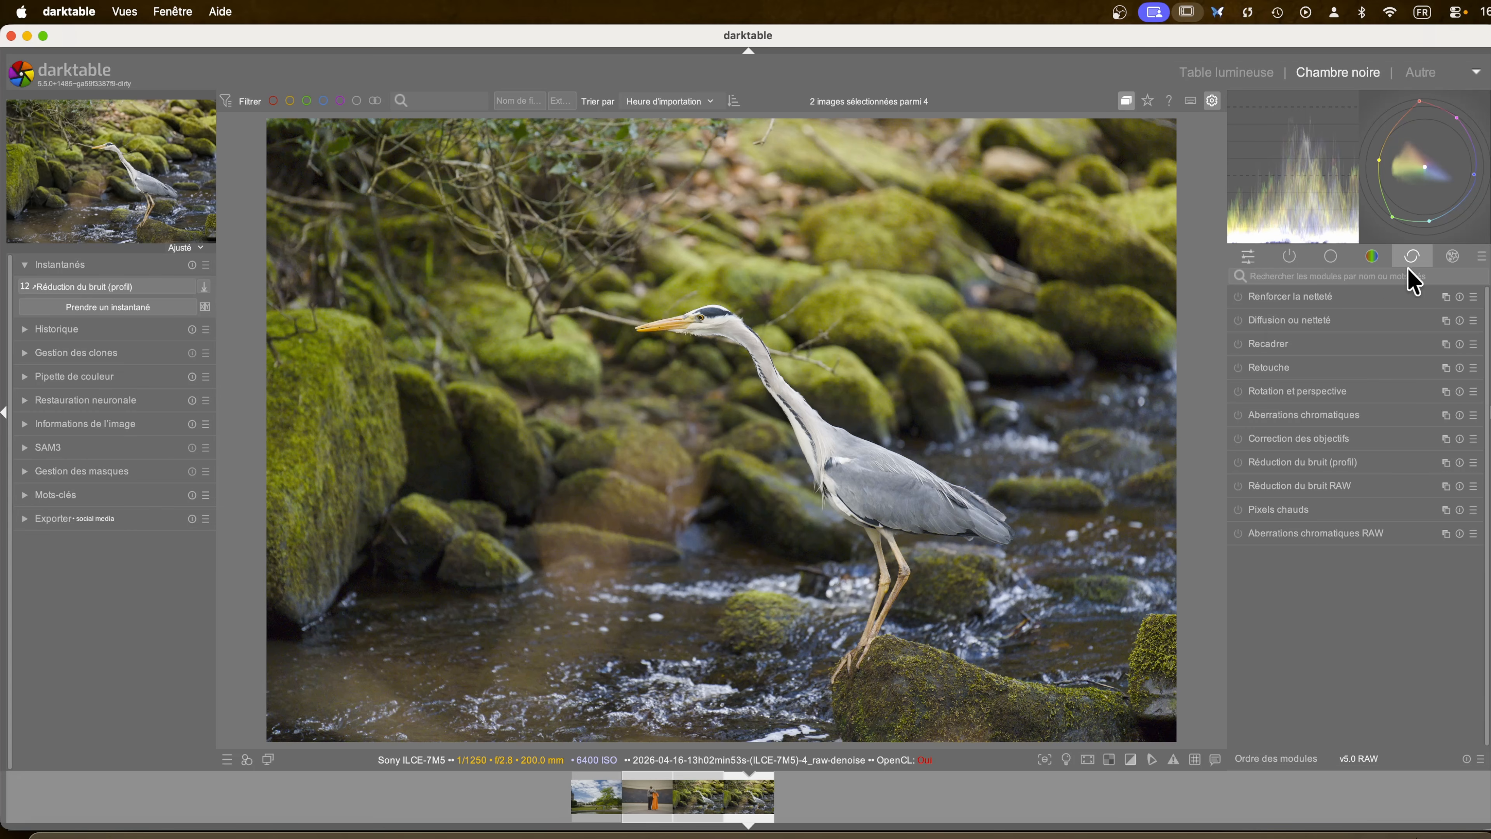
- Apply the Netteté Forte preset of the Diffusion ou netteté module to the raw-denoise heron photo
left_click(1272, 320)
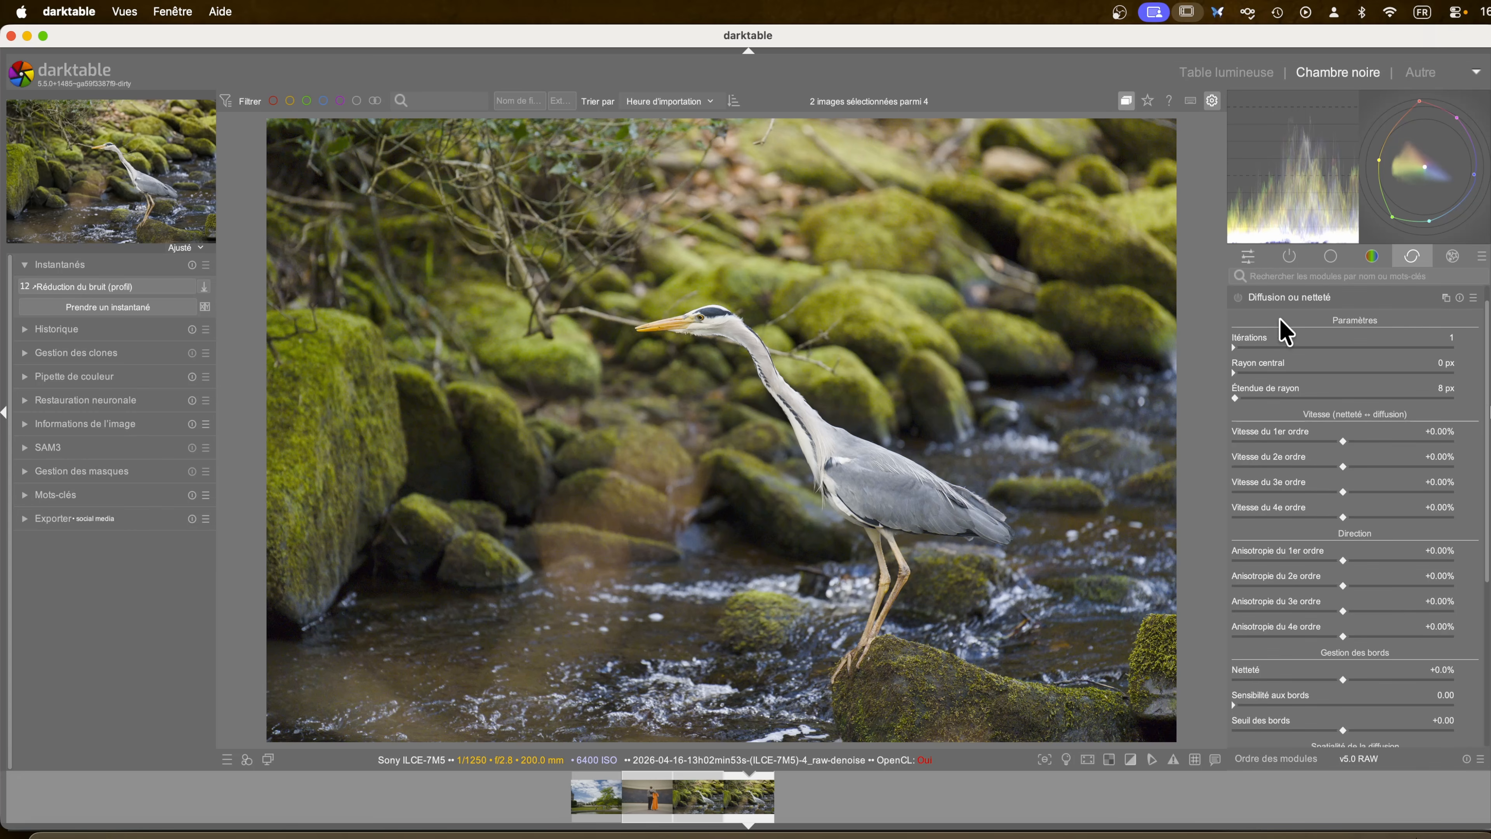
left_click(1473, 297)
mouse_move(1430, 504)
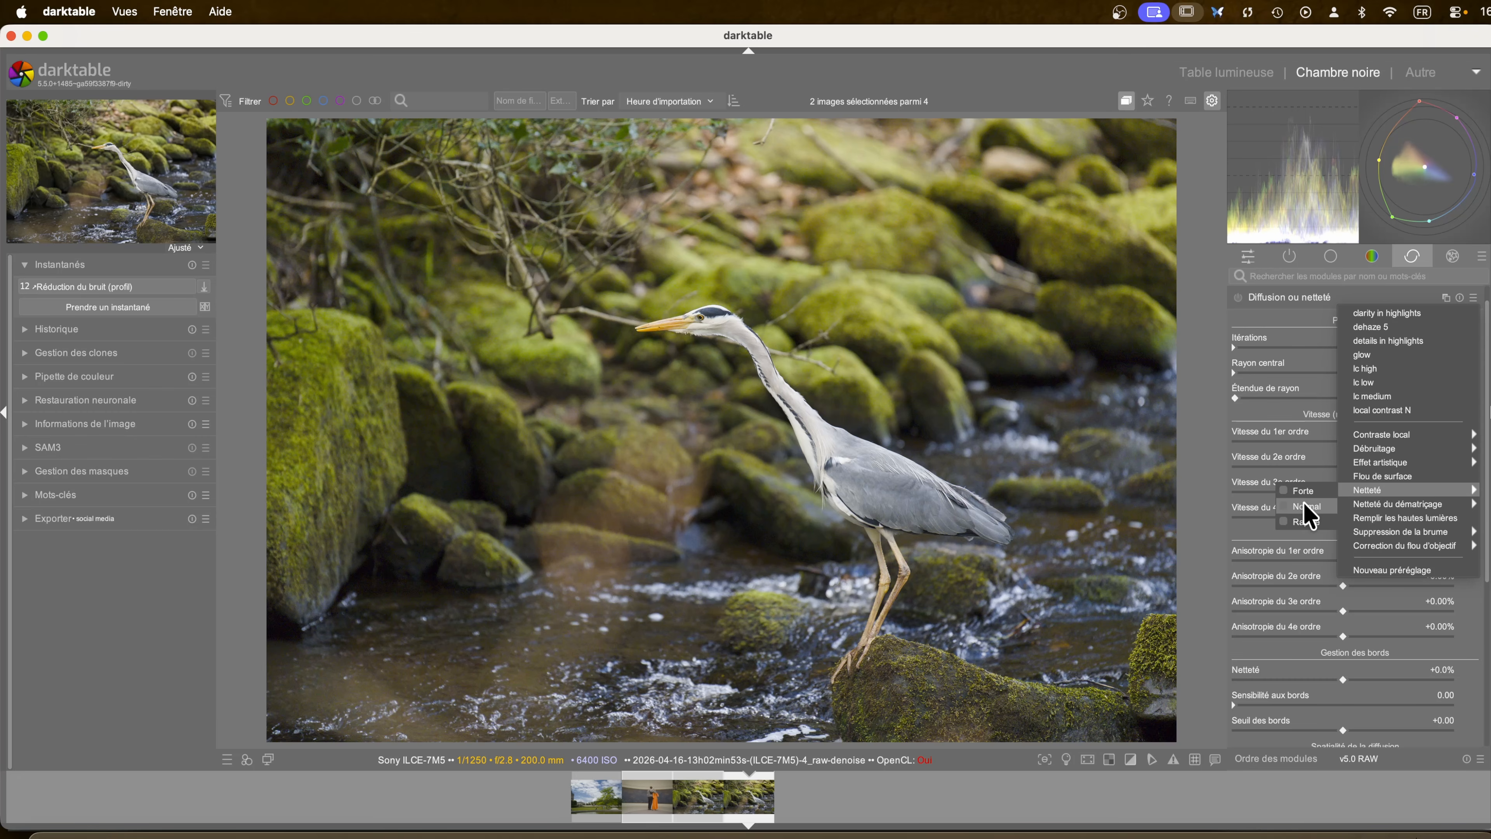
left_click(1303, 492)
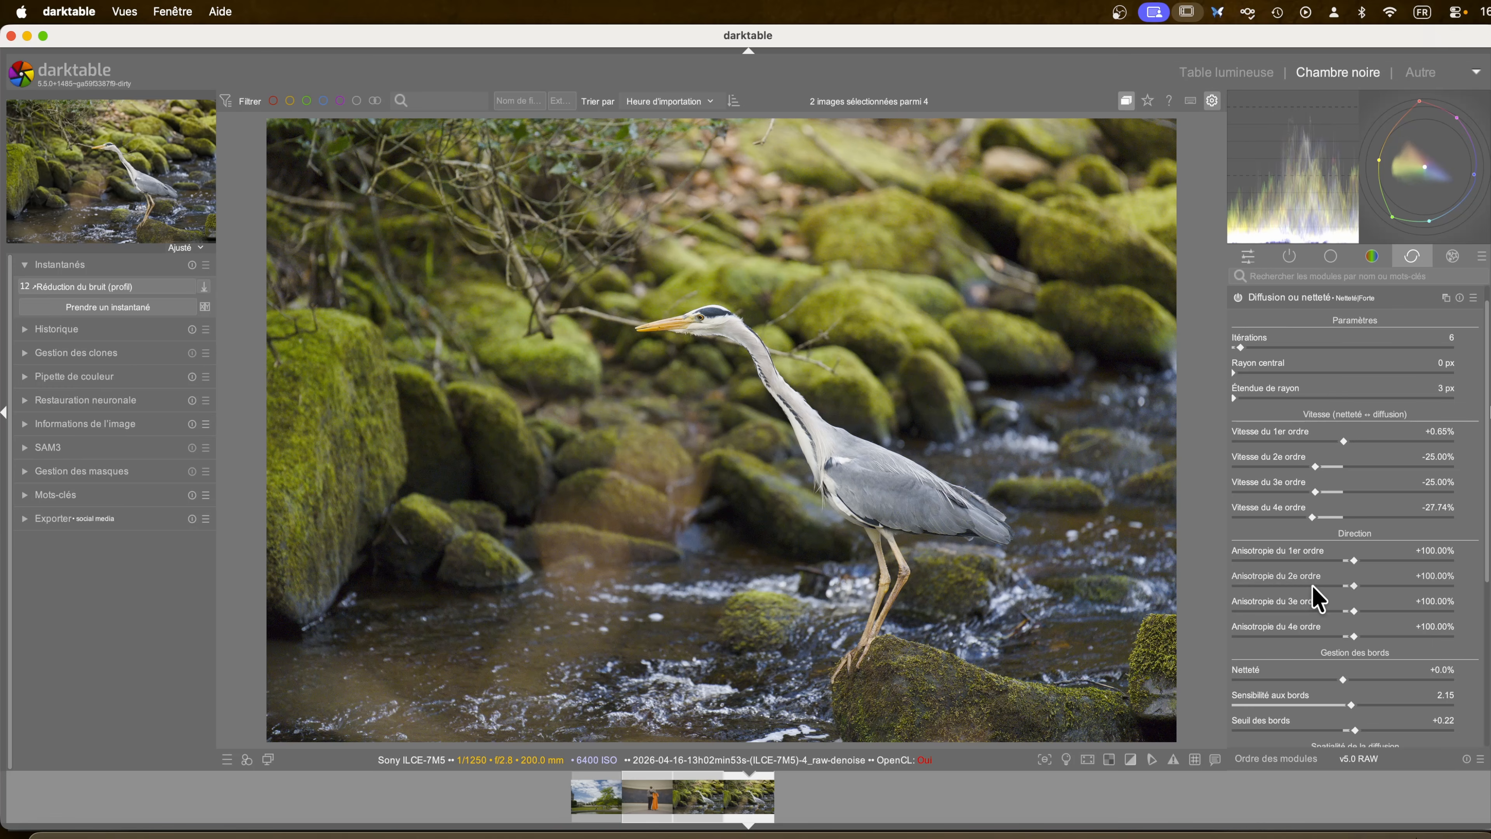
- Restrict Diffusion ou netteté to the heron with an AI object mask and collapse the module
scroll(1314, 611, "down", 5)
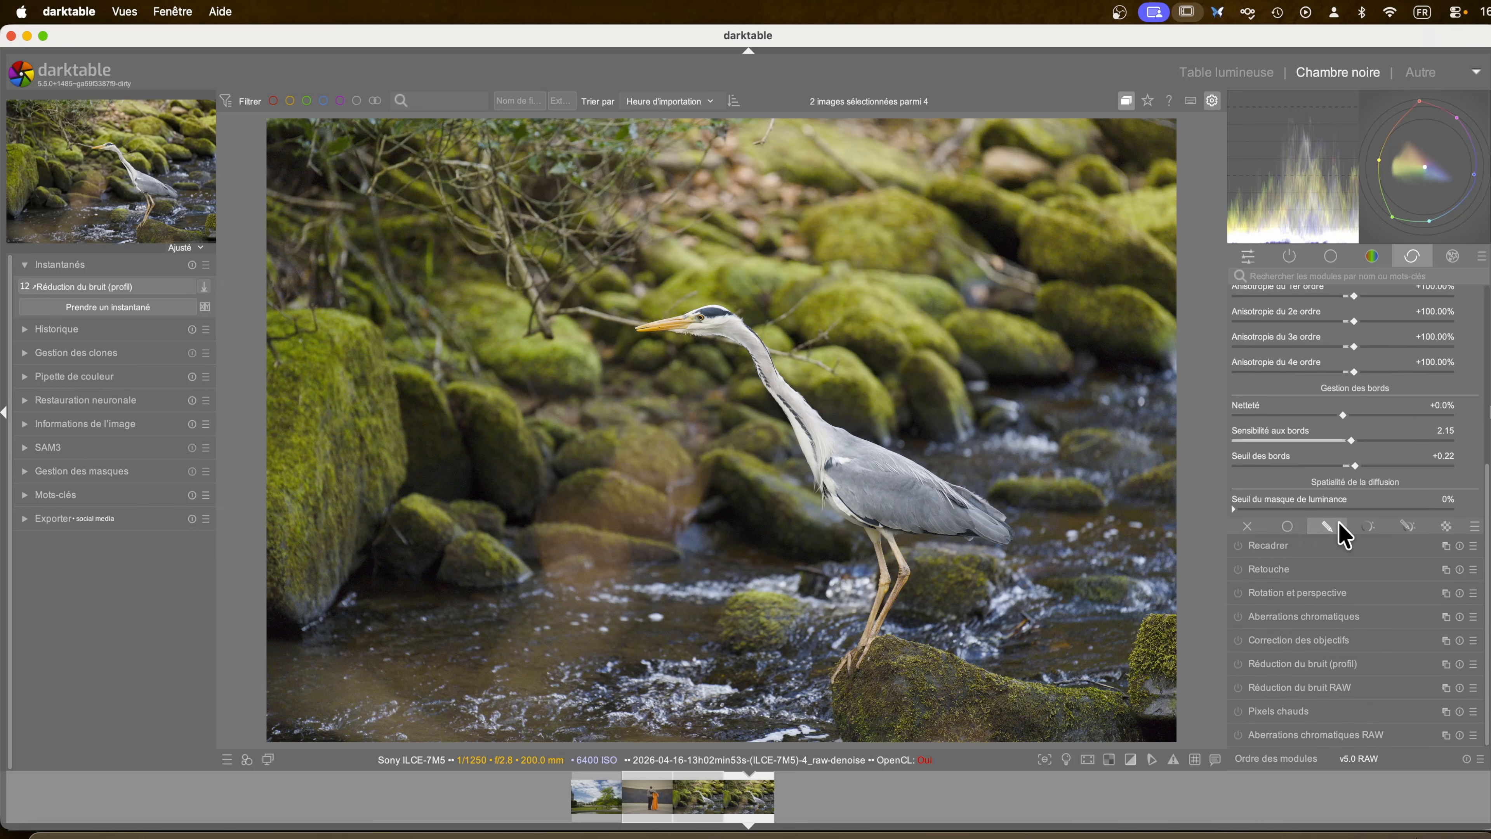
left_click(1327, 546)
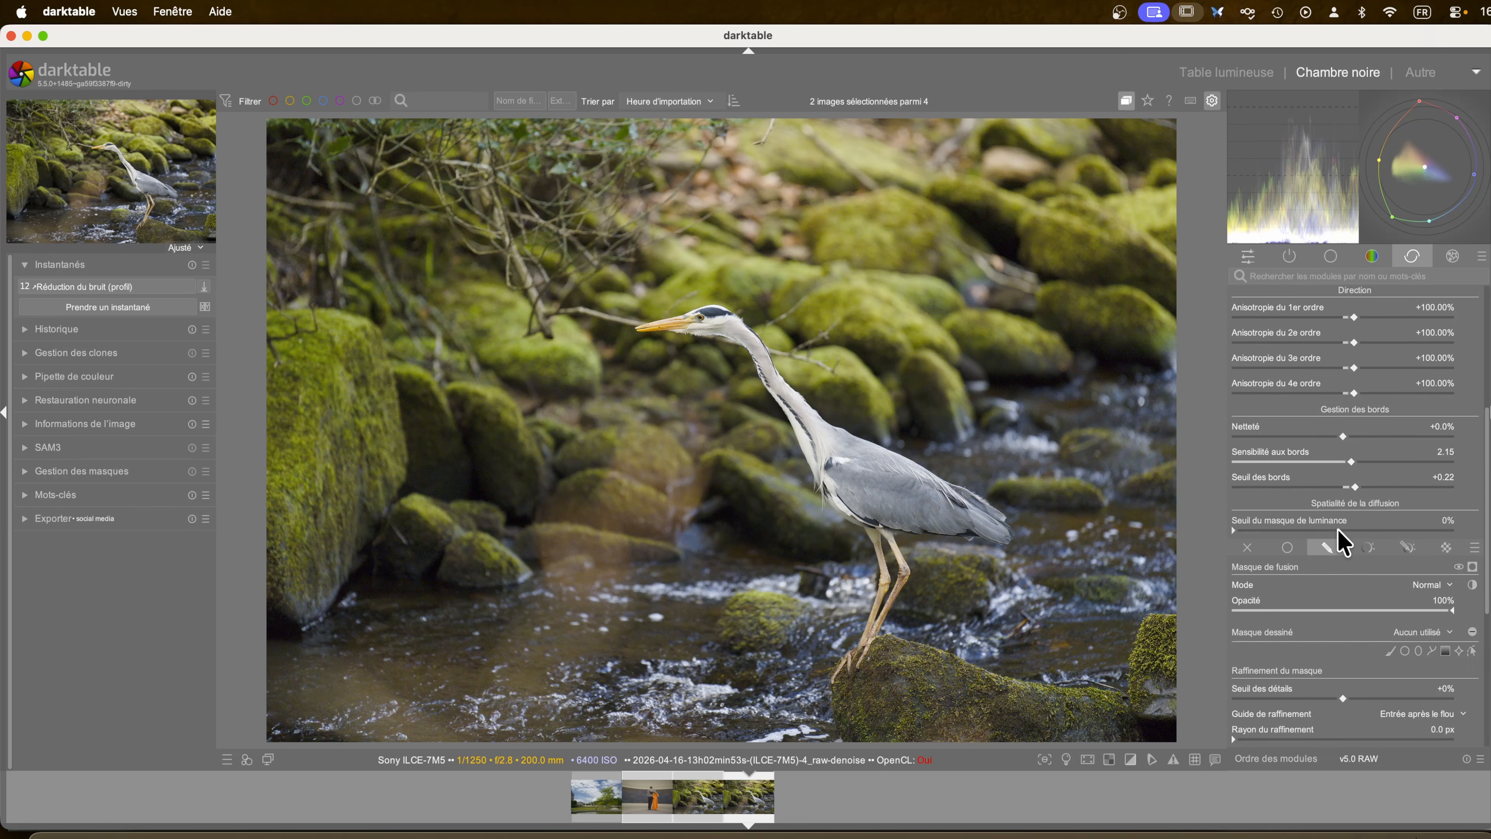
left_click(1458, 651)
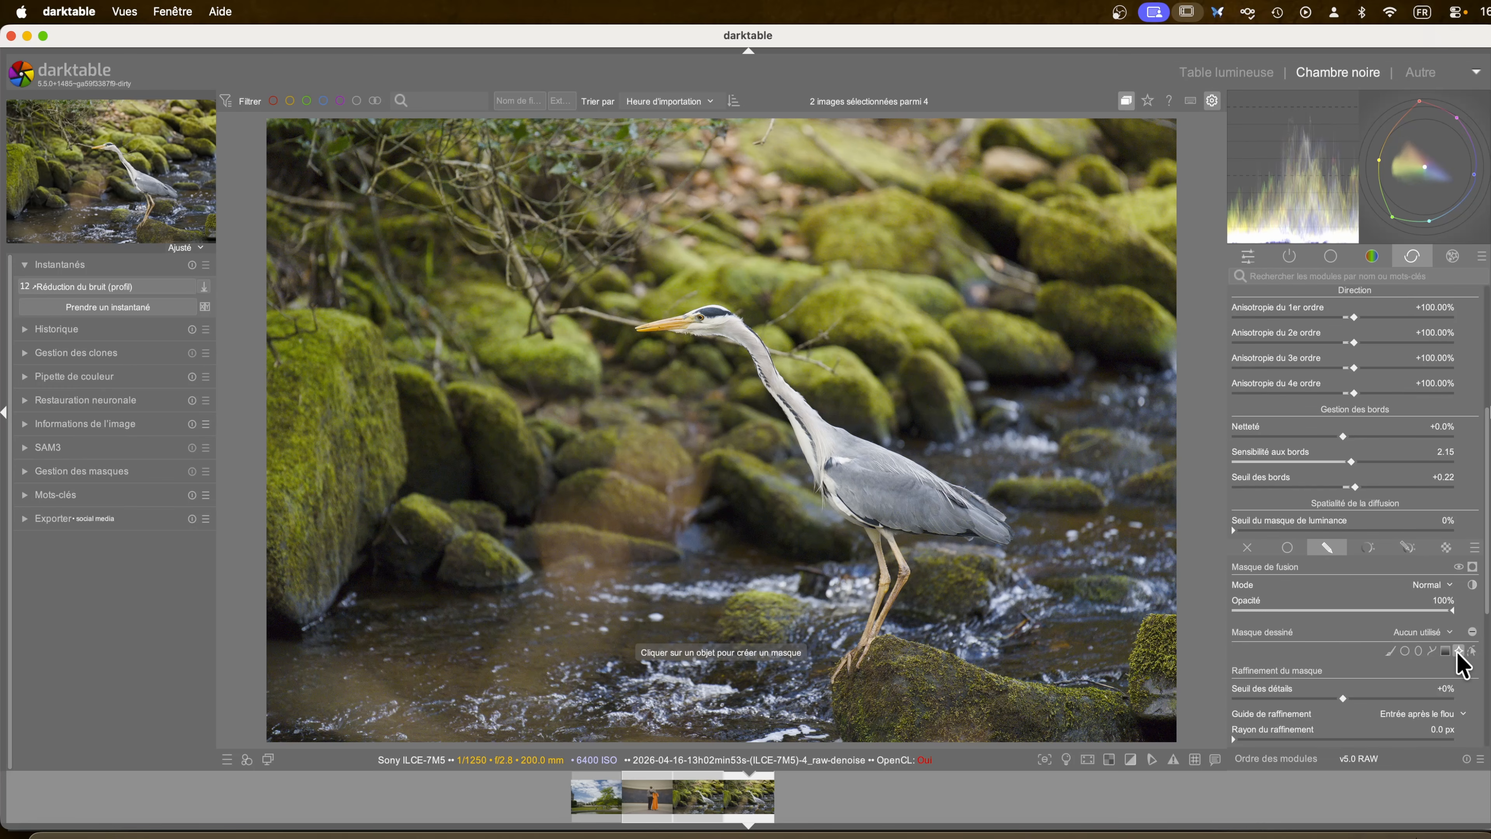
left_click(864, 484)
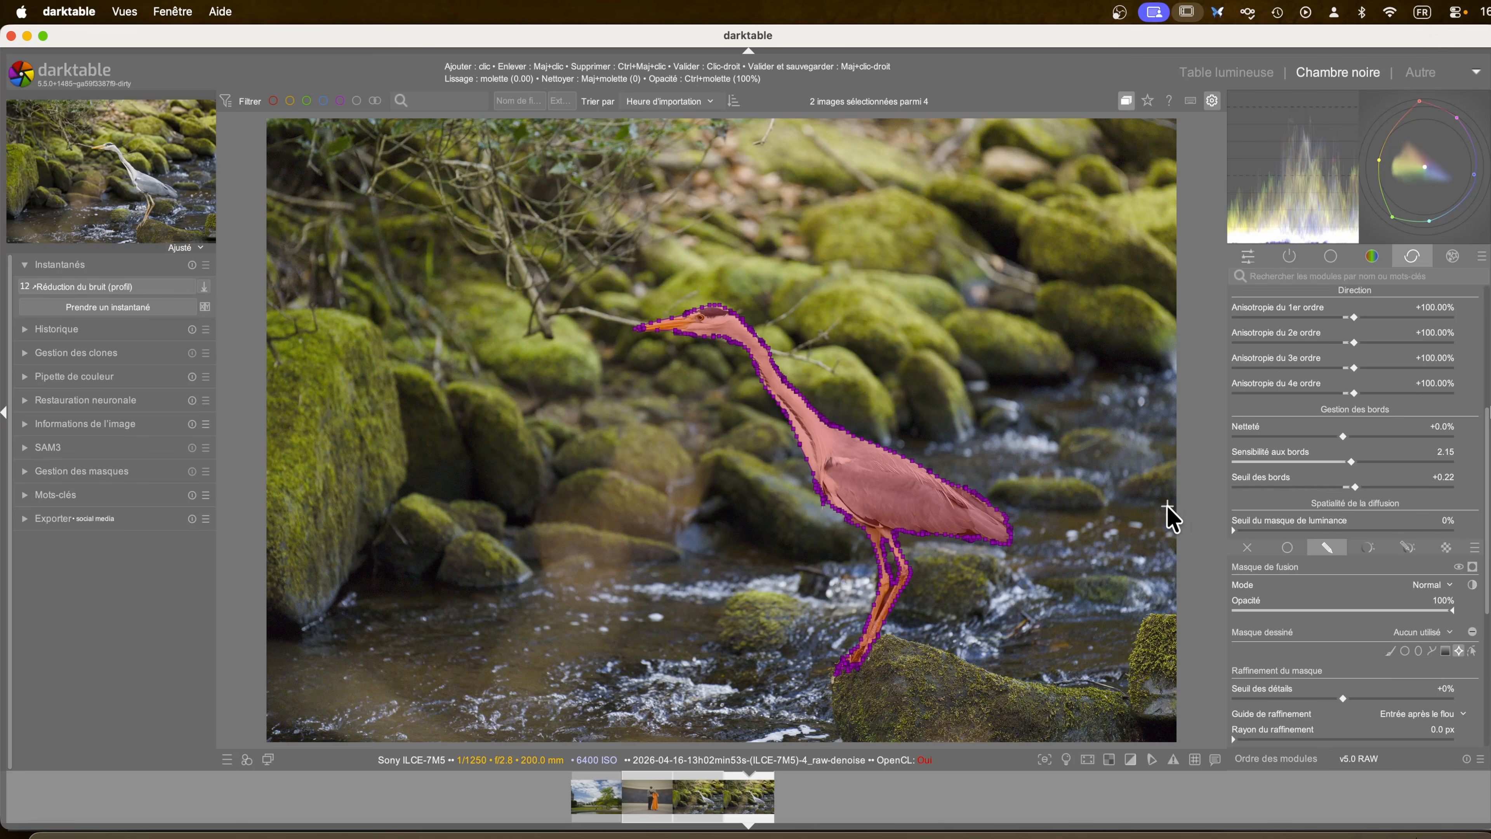
right_click(1050, 455)
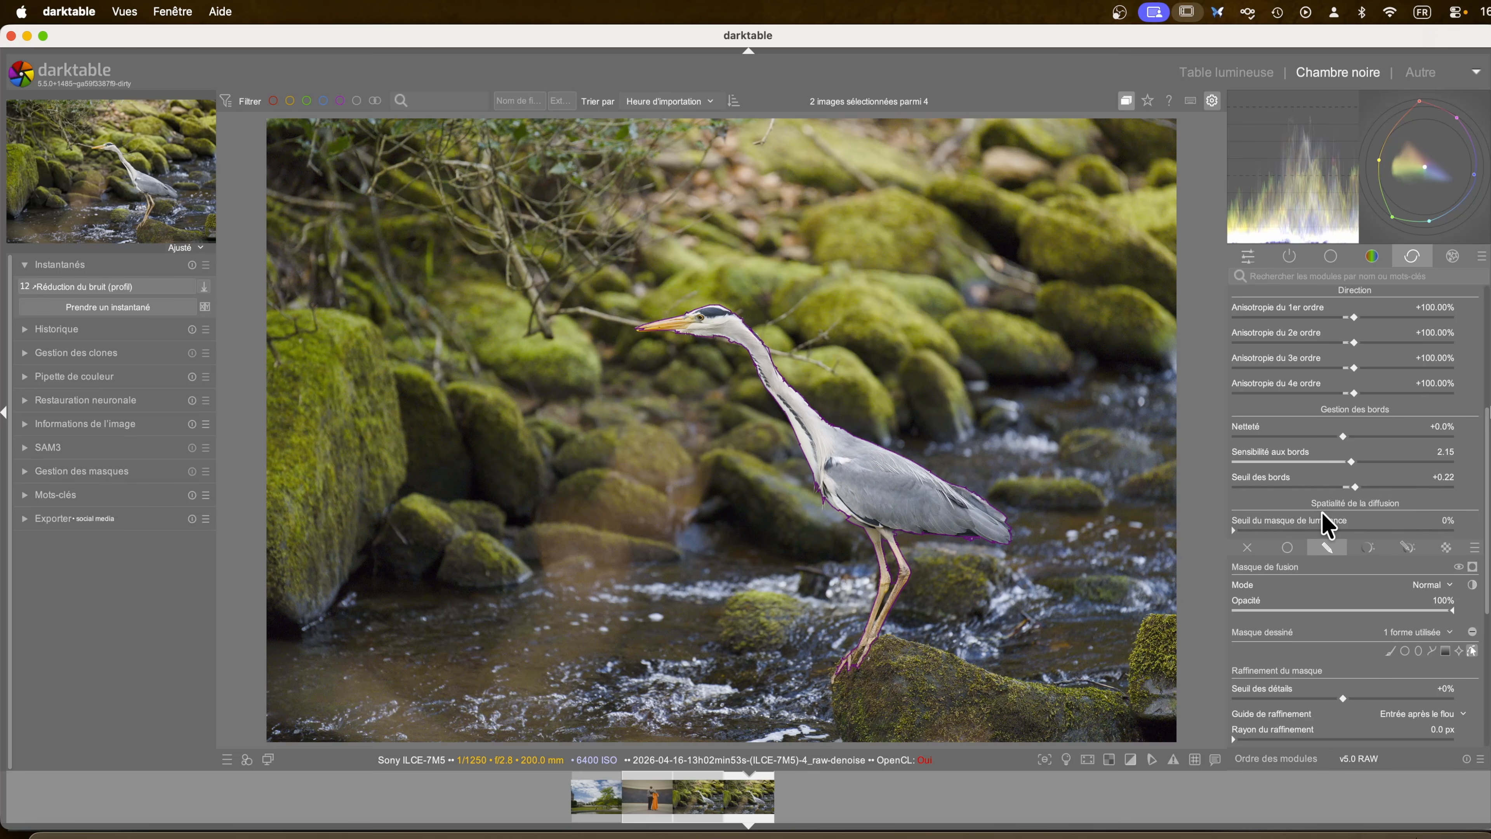
scroll(1324, 516, "up", 5)
left_click(1277, 320)
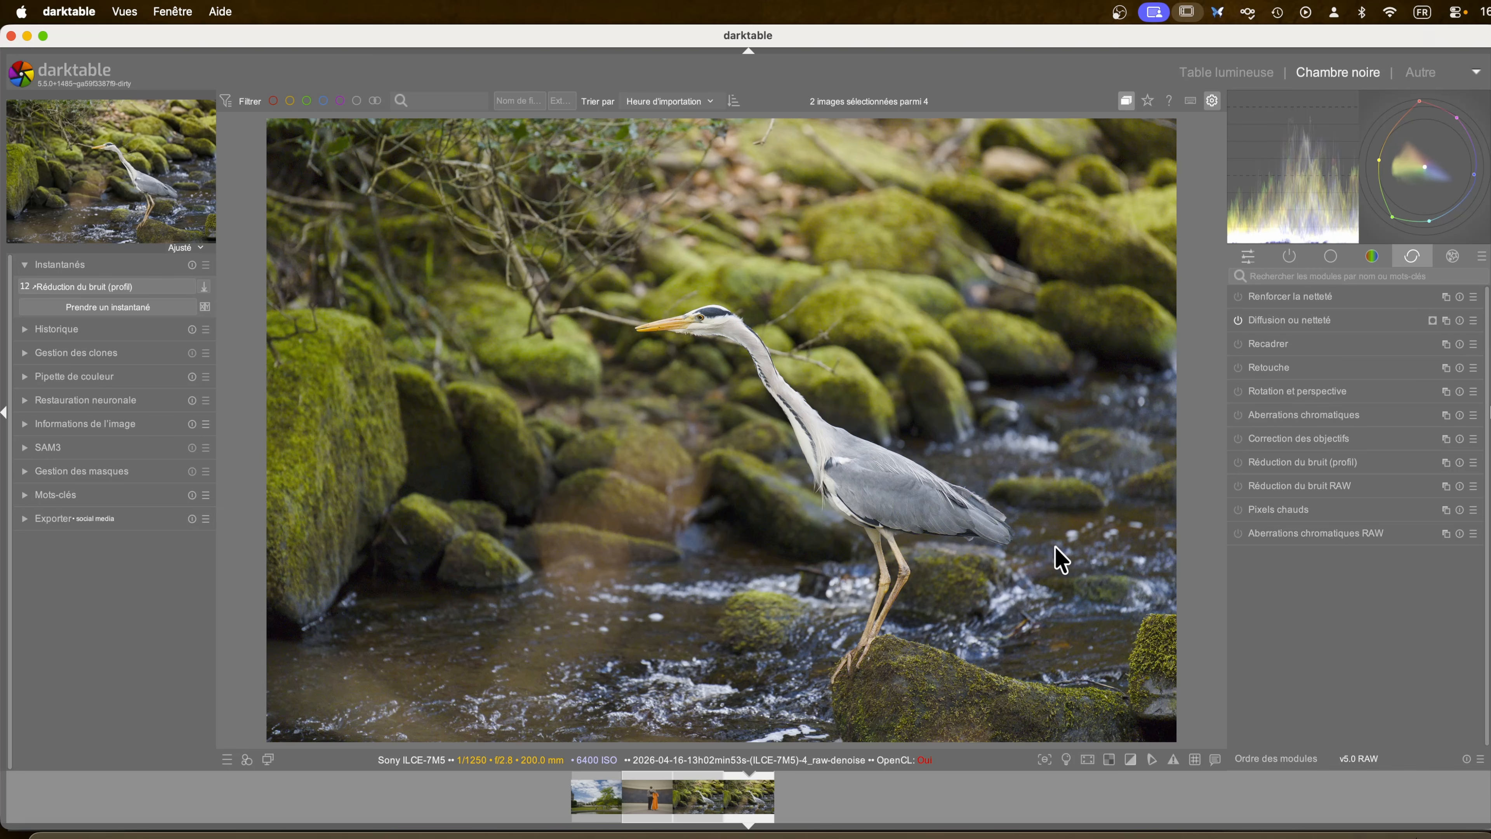
- Compare the heron's feathers with and without Diffusion ou netteté and leave the module disabled
scroll(883, 490, "up", 6)
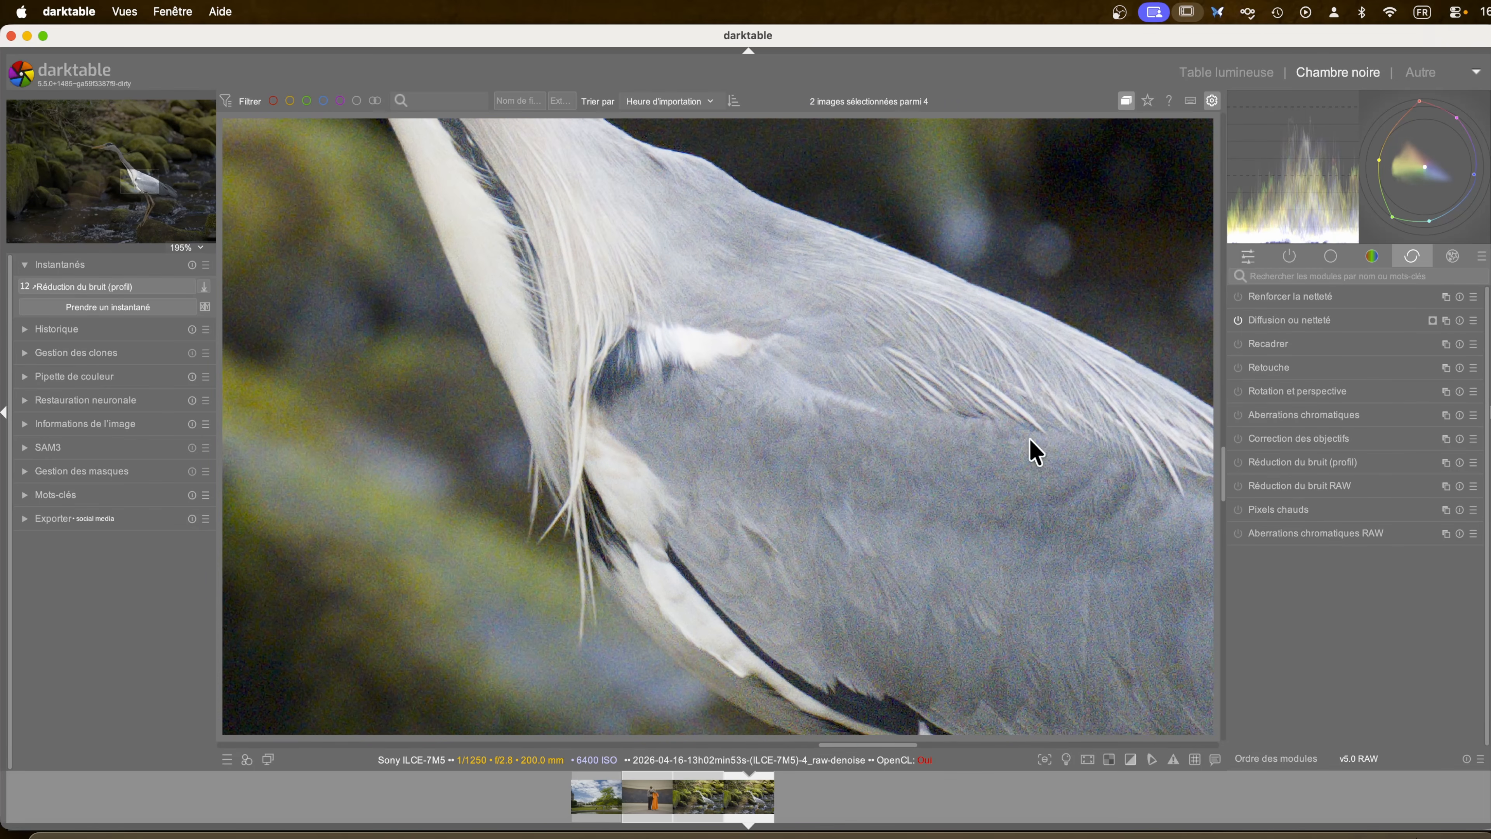
left_click(1239, 320)
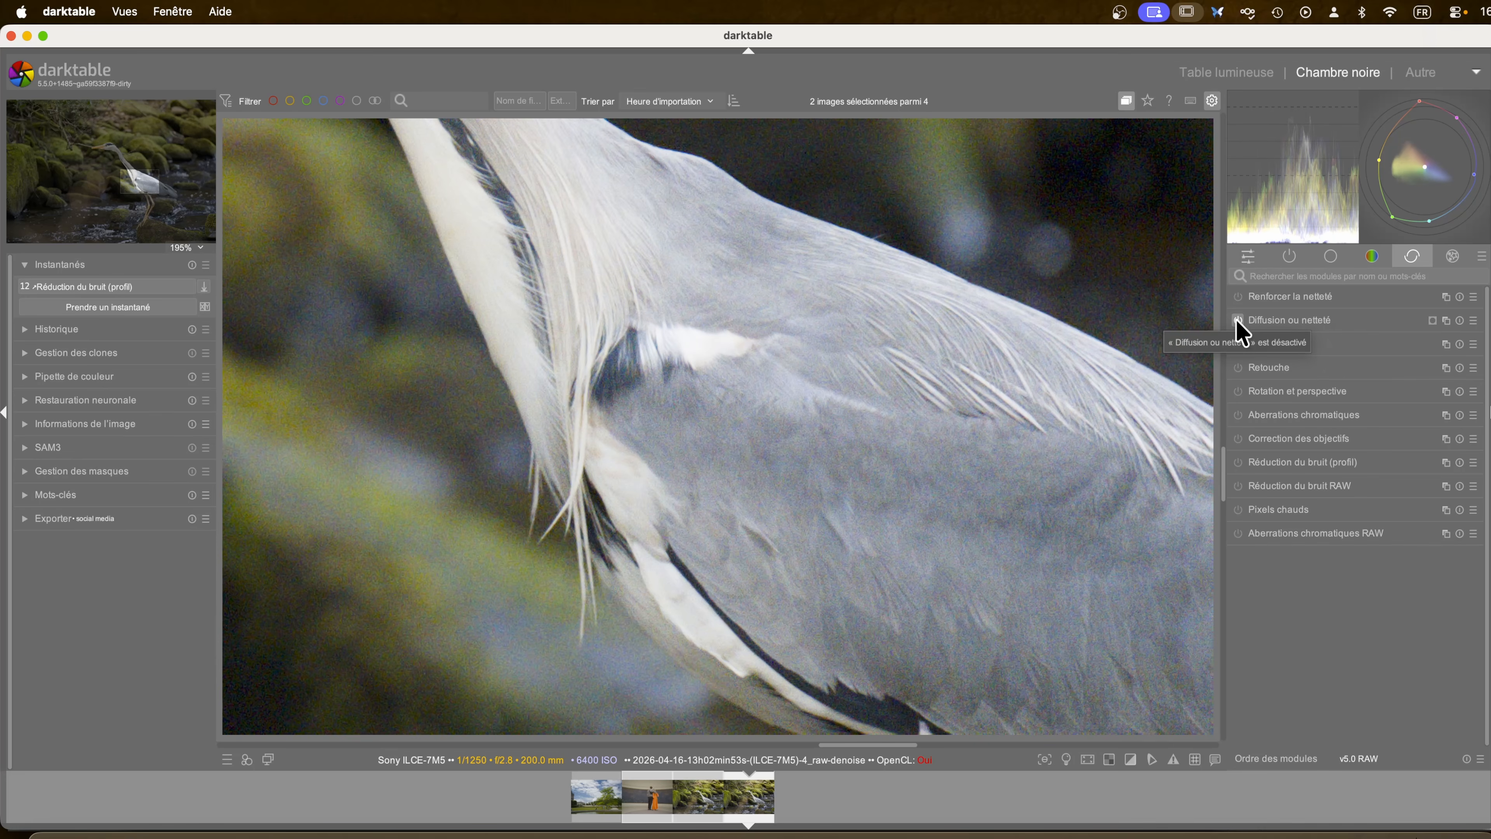
left_click(1236, 321)
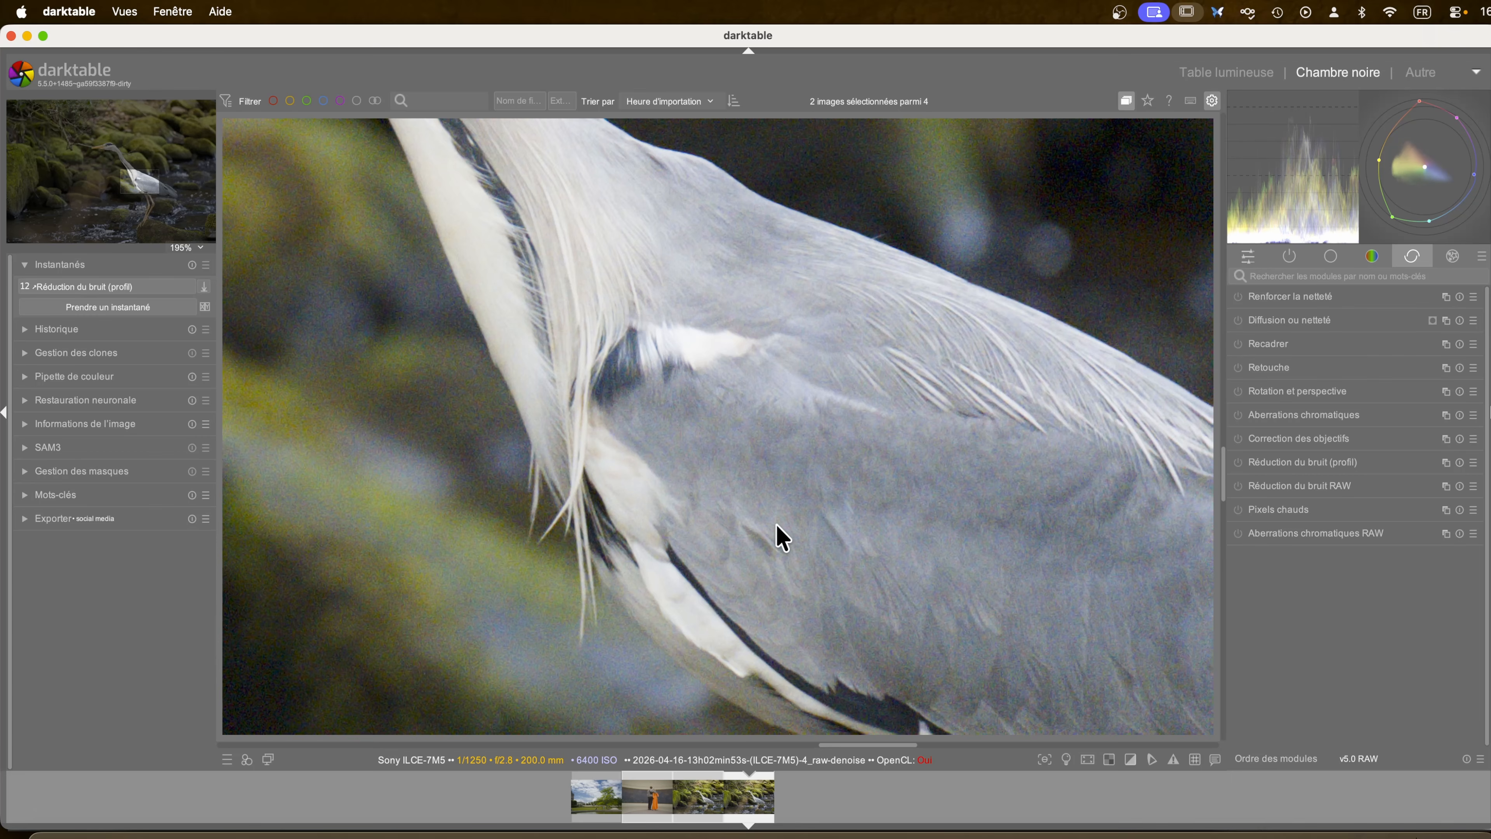
scroll(781, 537, "down", 6)
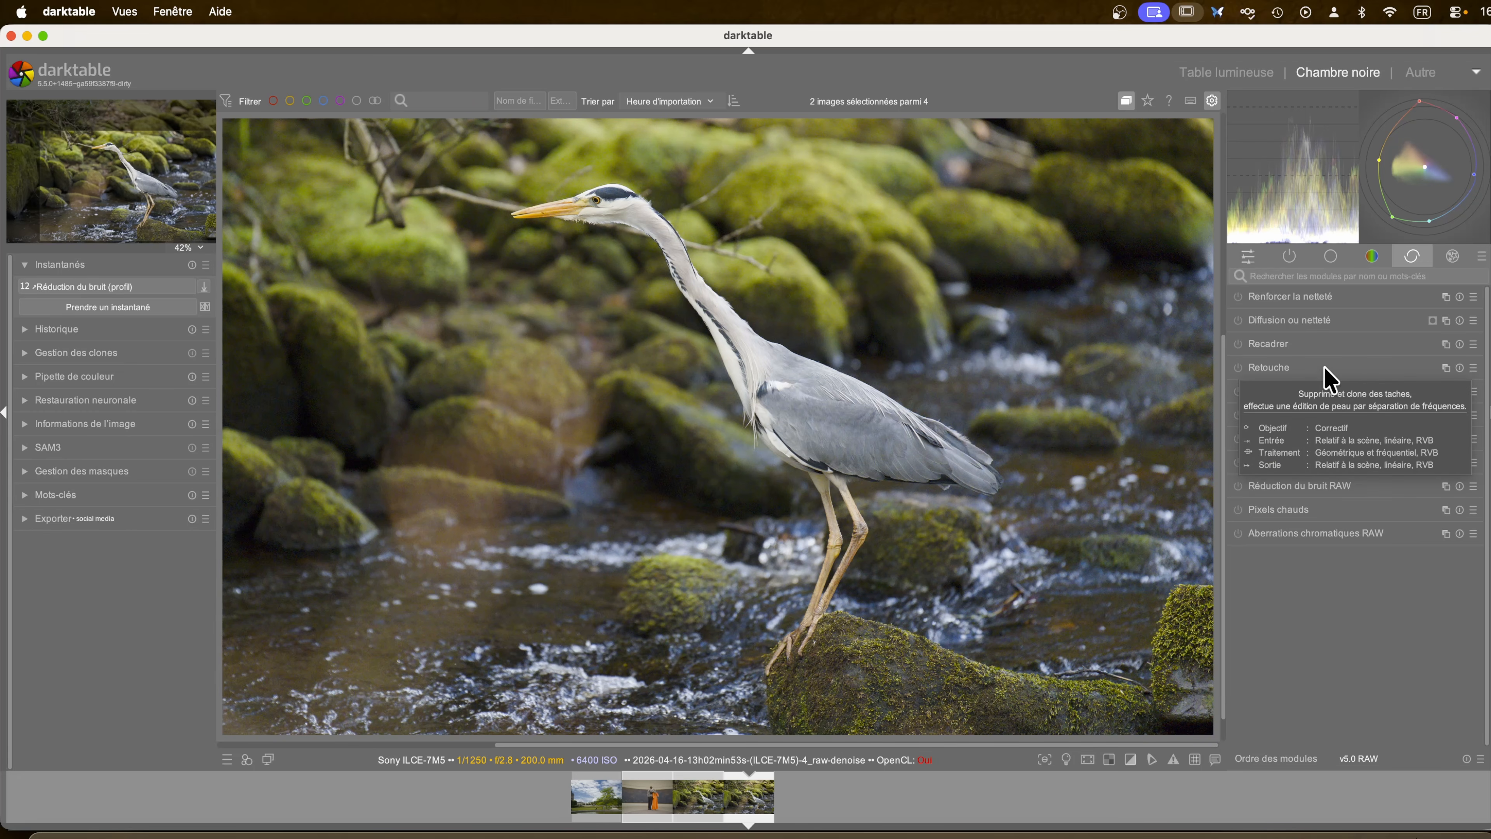
- Enable Réduction du bruit (profil) on the raw-denoise heron with a strength of 0.572, check the feathers up close and collapse the module
left_click(1302, 261)
left_click(1331, 257)
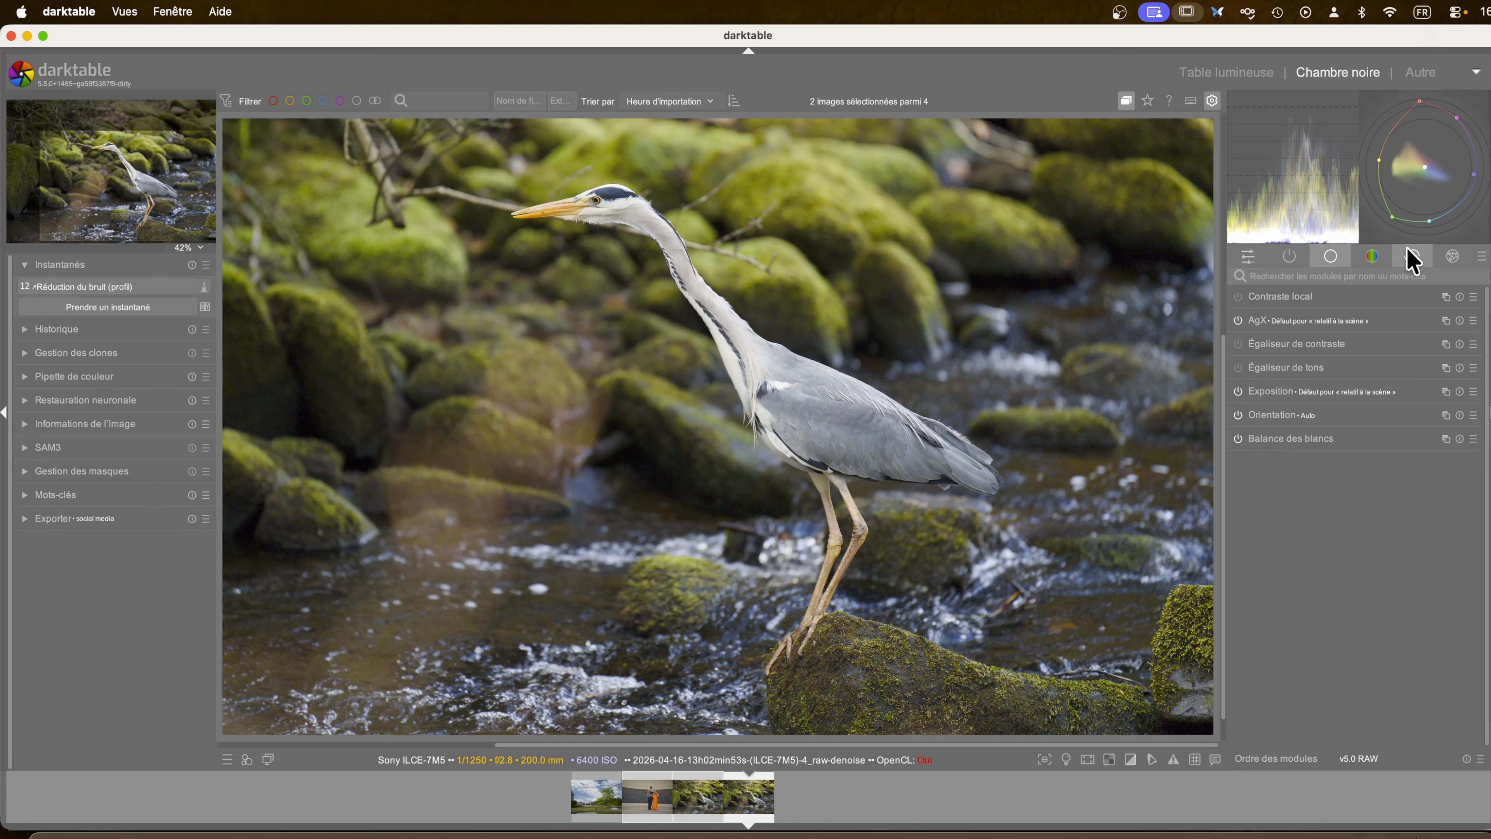
left_click(1412, 260)
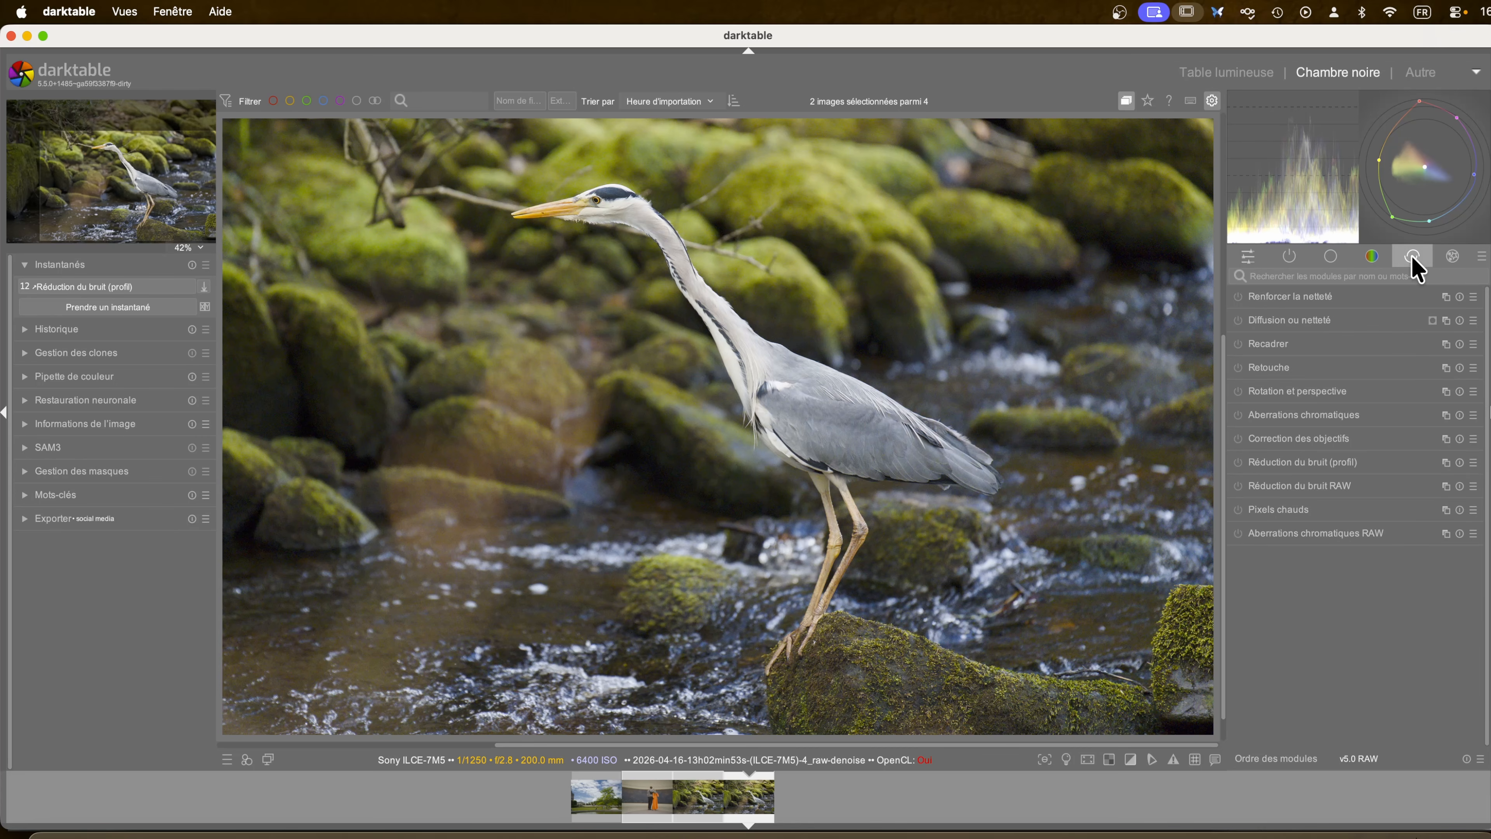
left_click(1274, 464)
left_click_drag(1272, 603, 1263, 603)
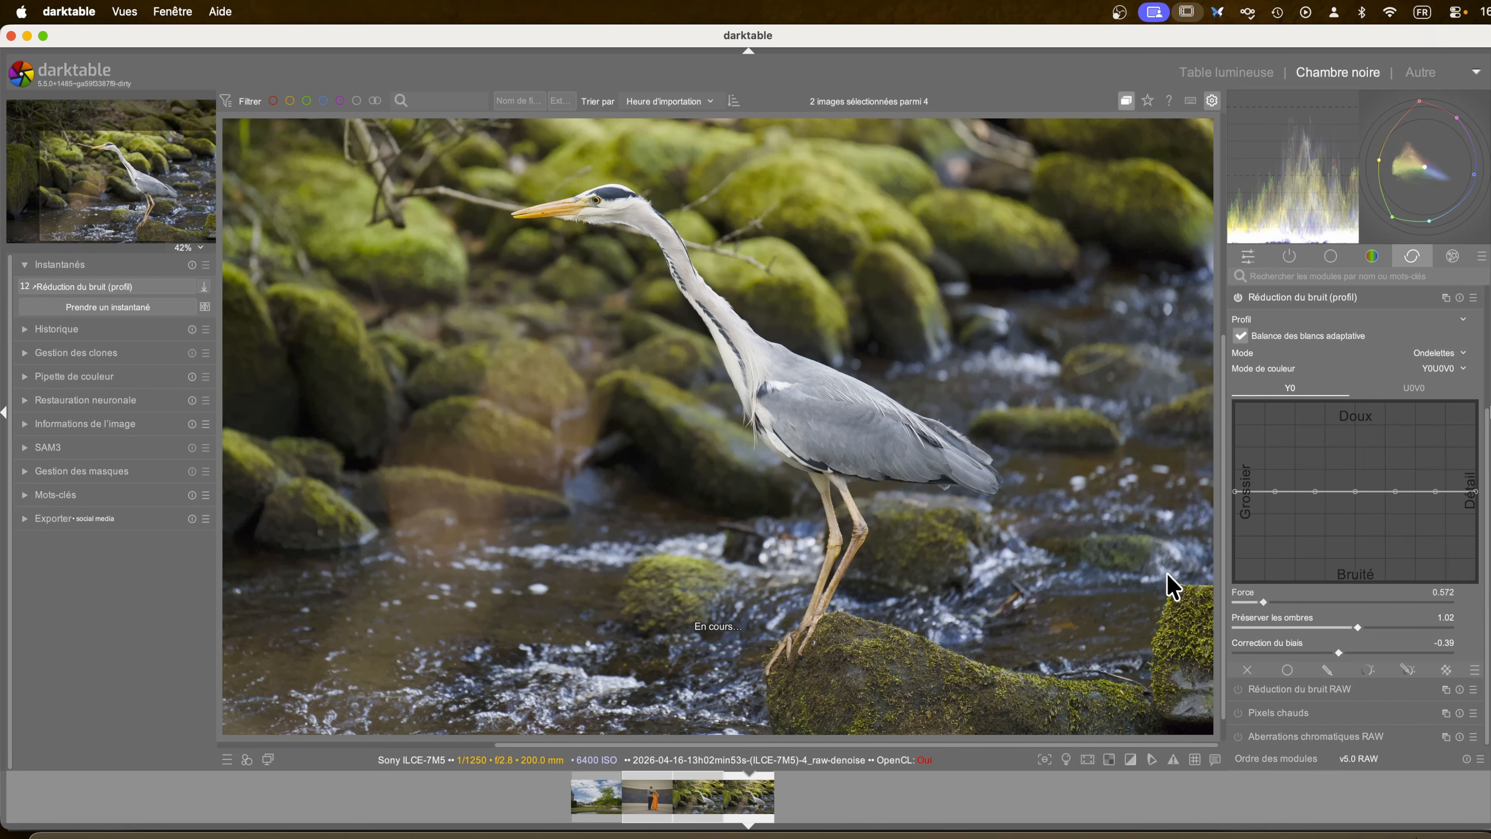
scroll(825, 423, "up", 5)
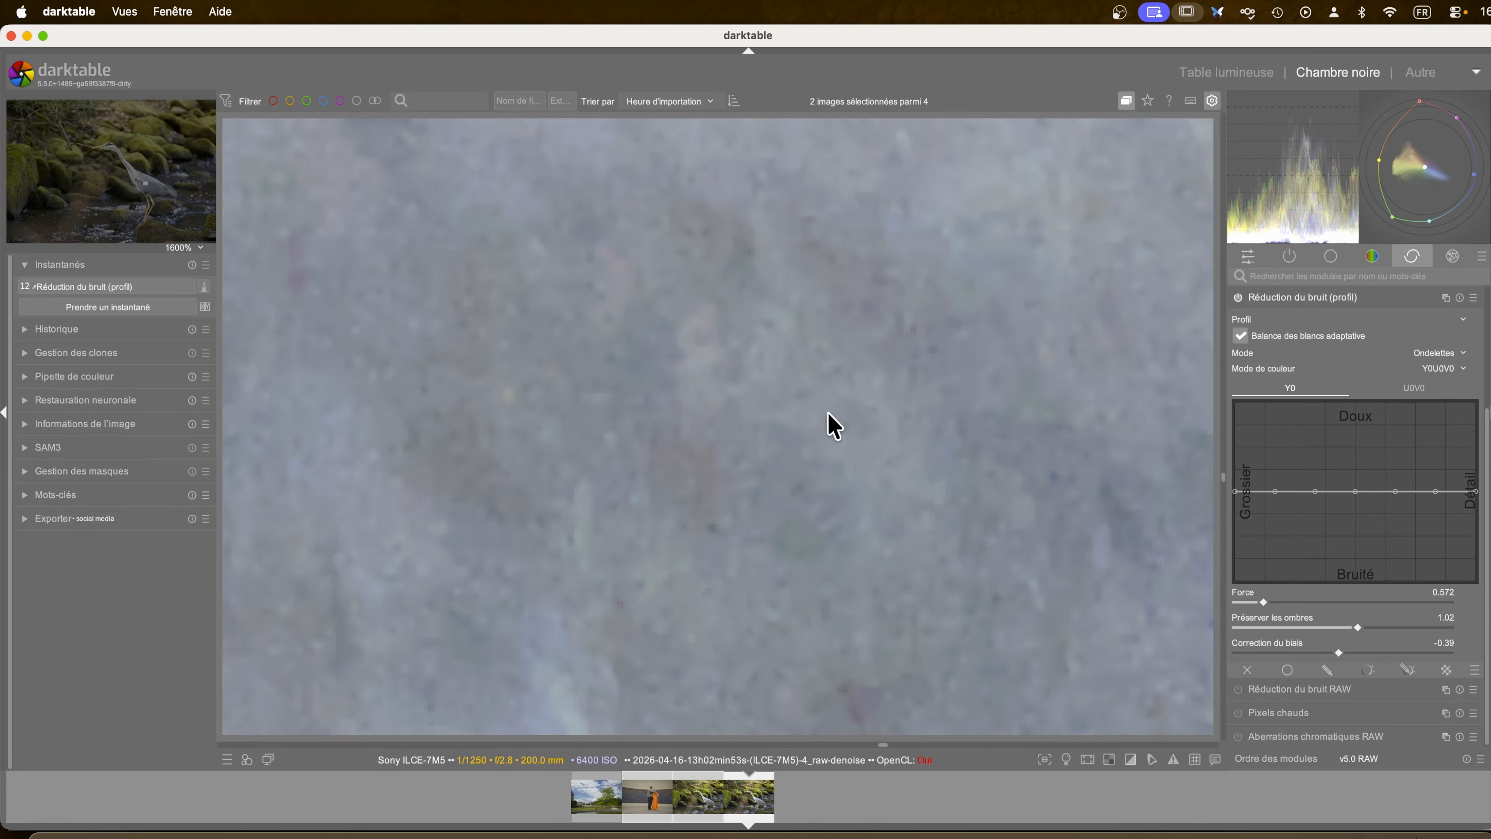
scroll(834, 424, "down", 3)
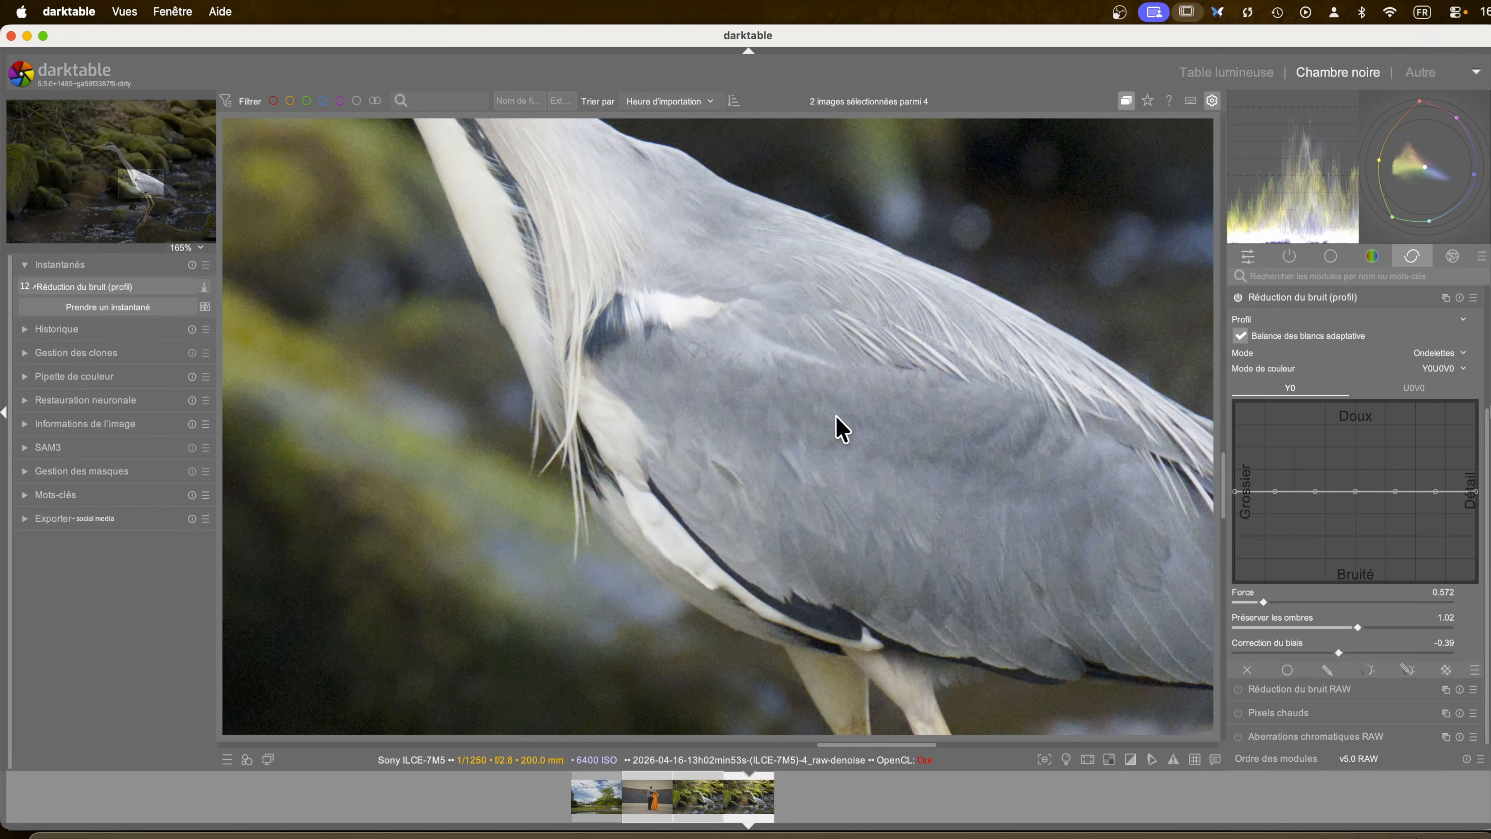
scroll(836, 418, "down", 5)
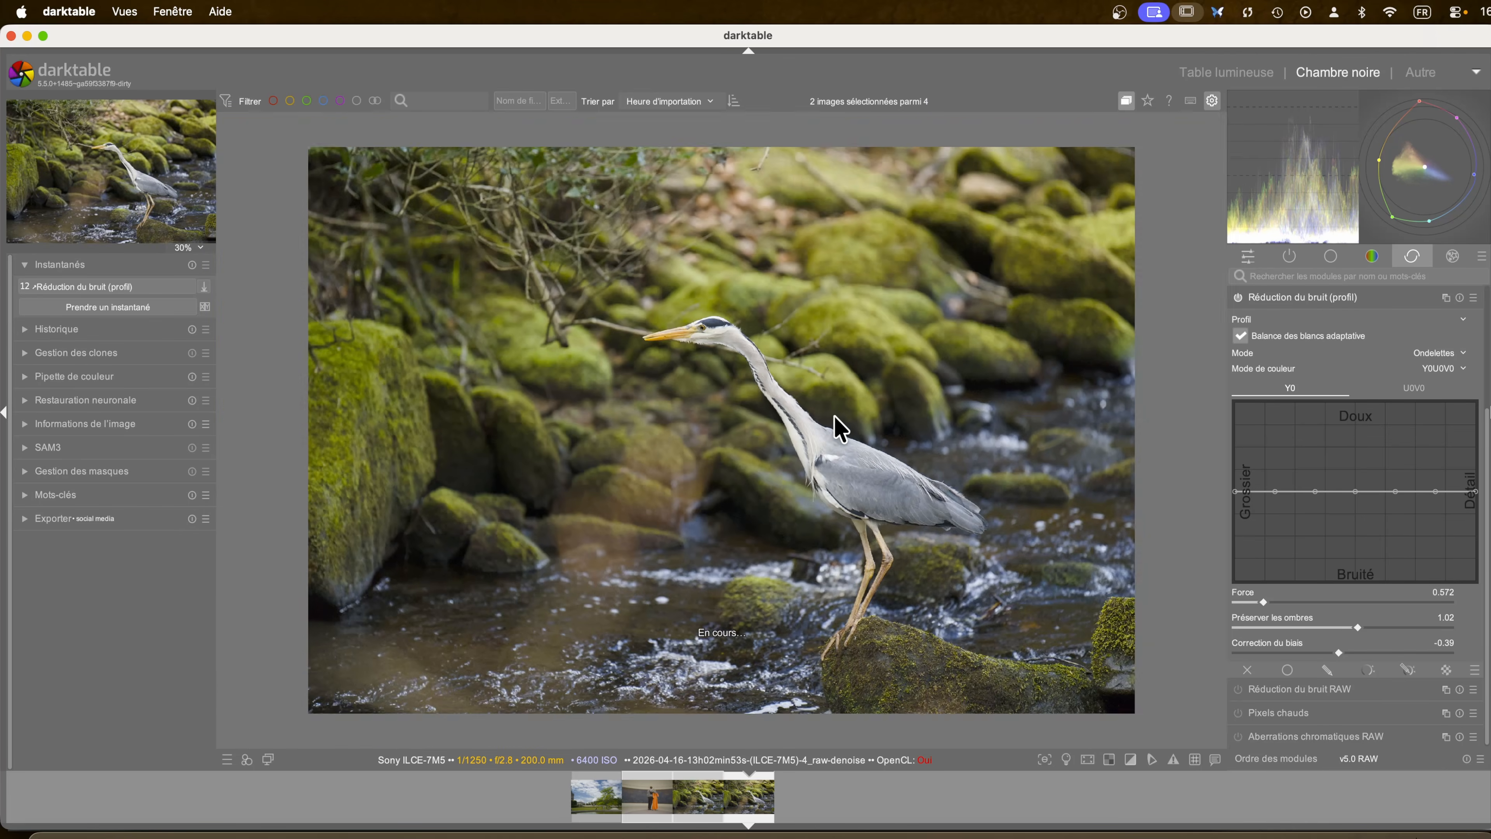
scroll(840, 430, "down", 1)
scroll(840, 430, "up", 1)
left_click(1291, 298)
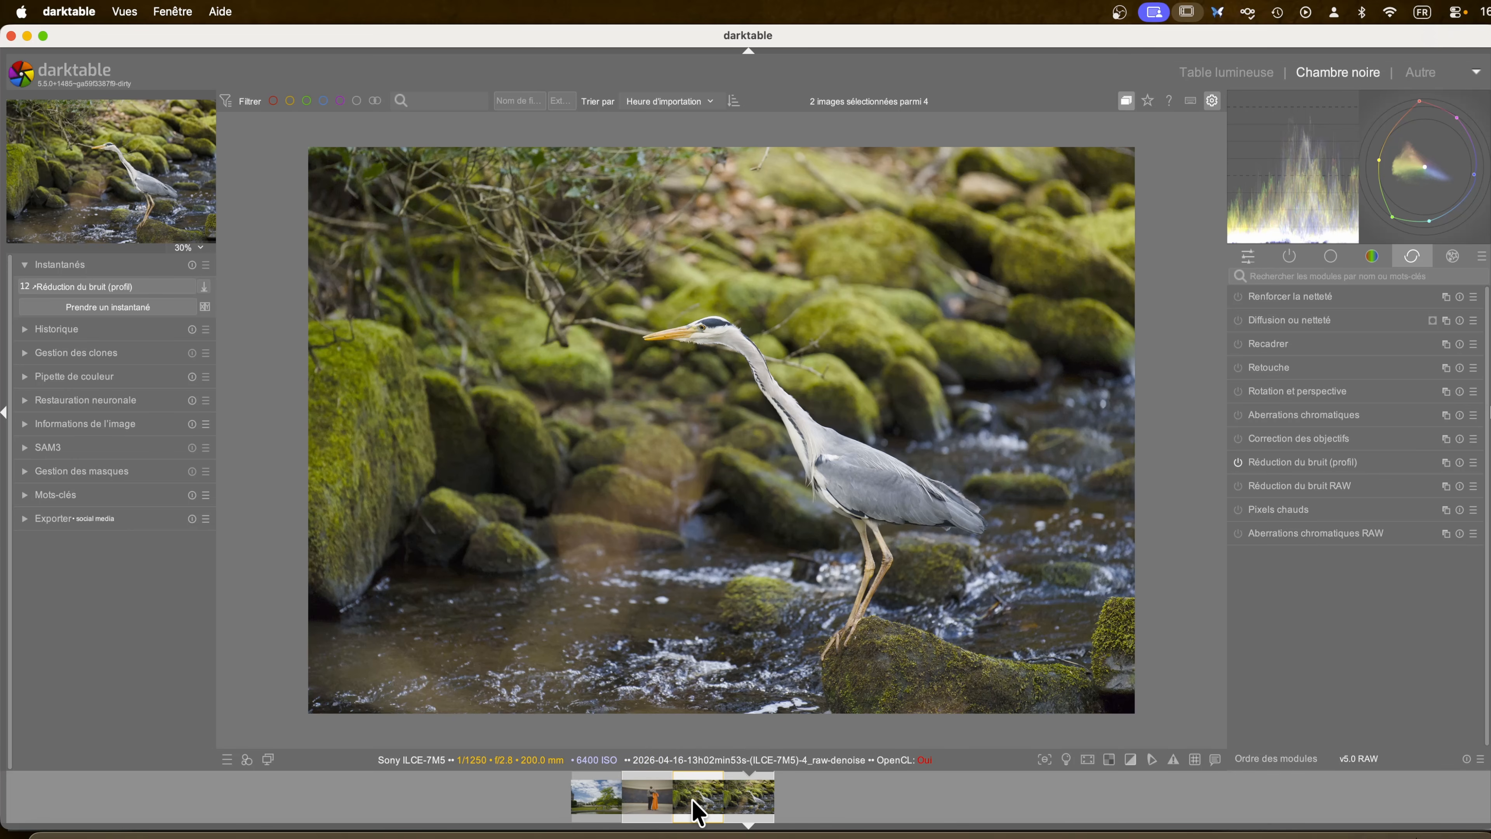
- Return to the lighttable, reveal the selected heron DNG in Finder and examine its file information
left_click(1228, 70)
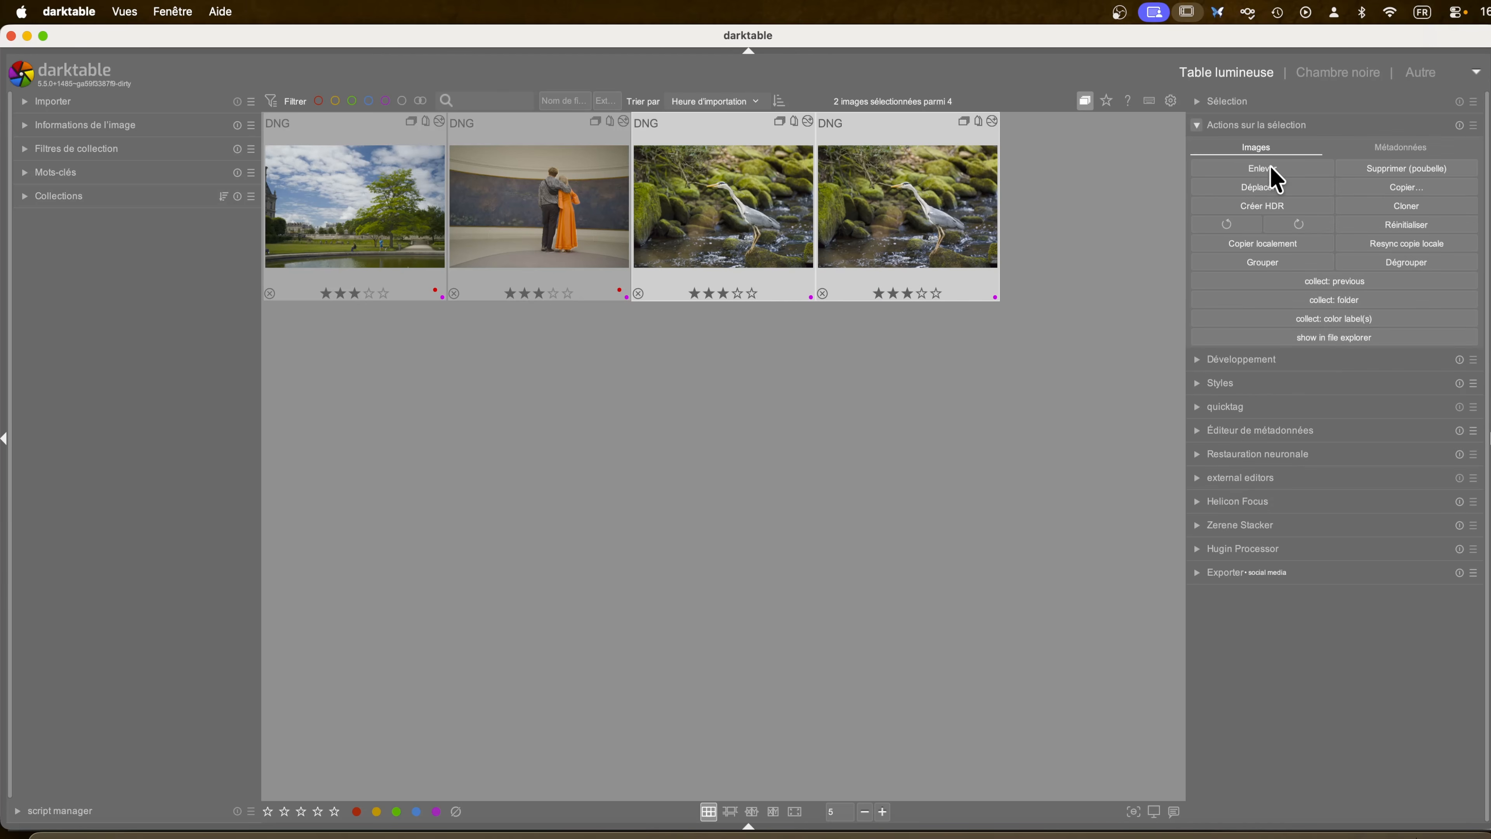
left_click(1318, 338)
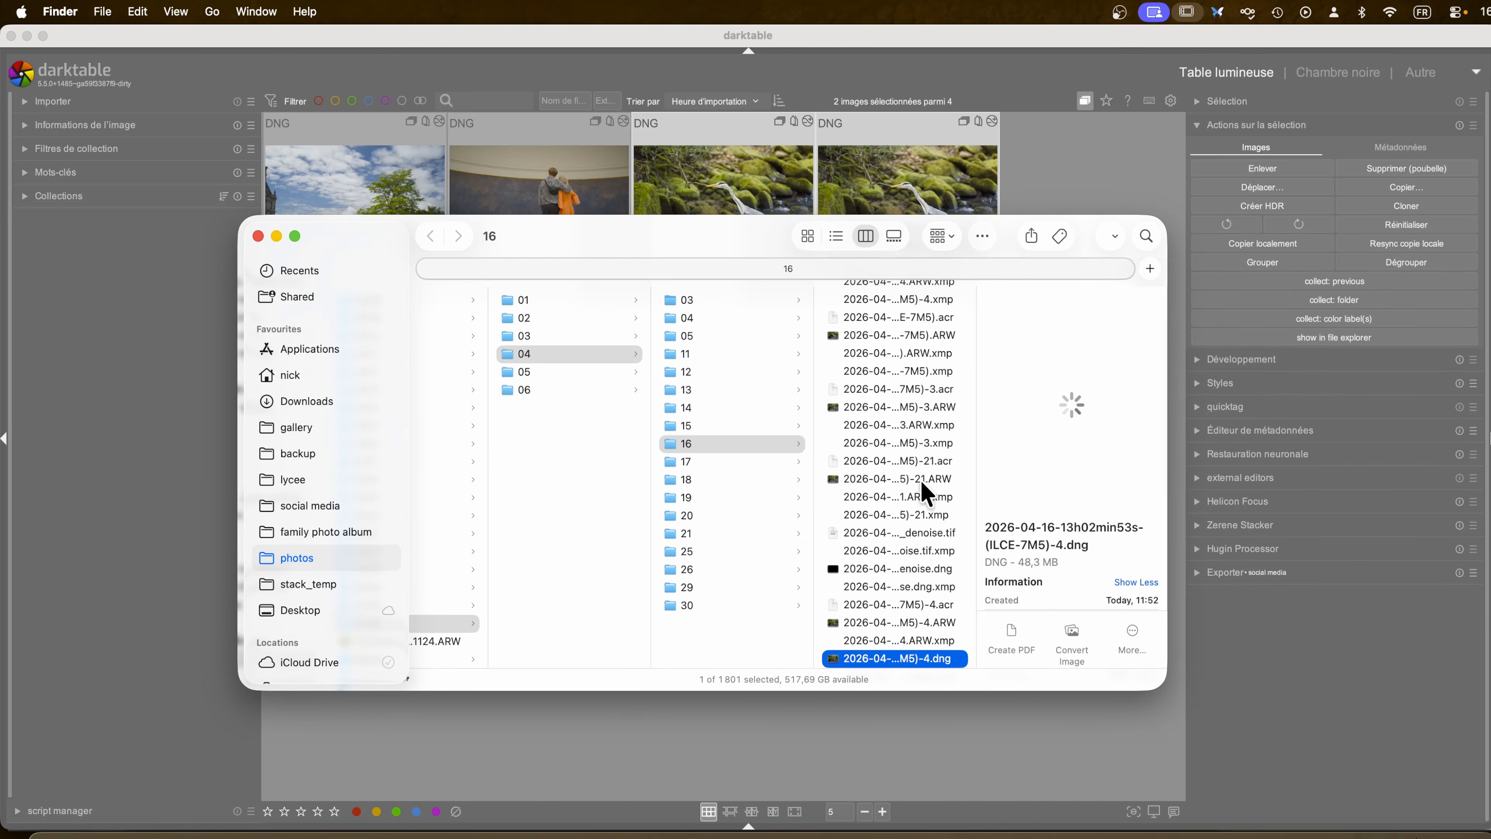
scroll(1004, 479, "down", 5)
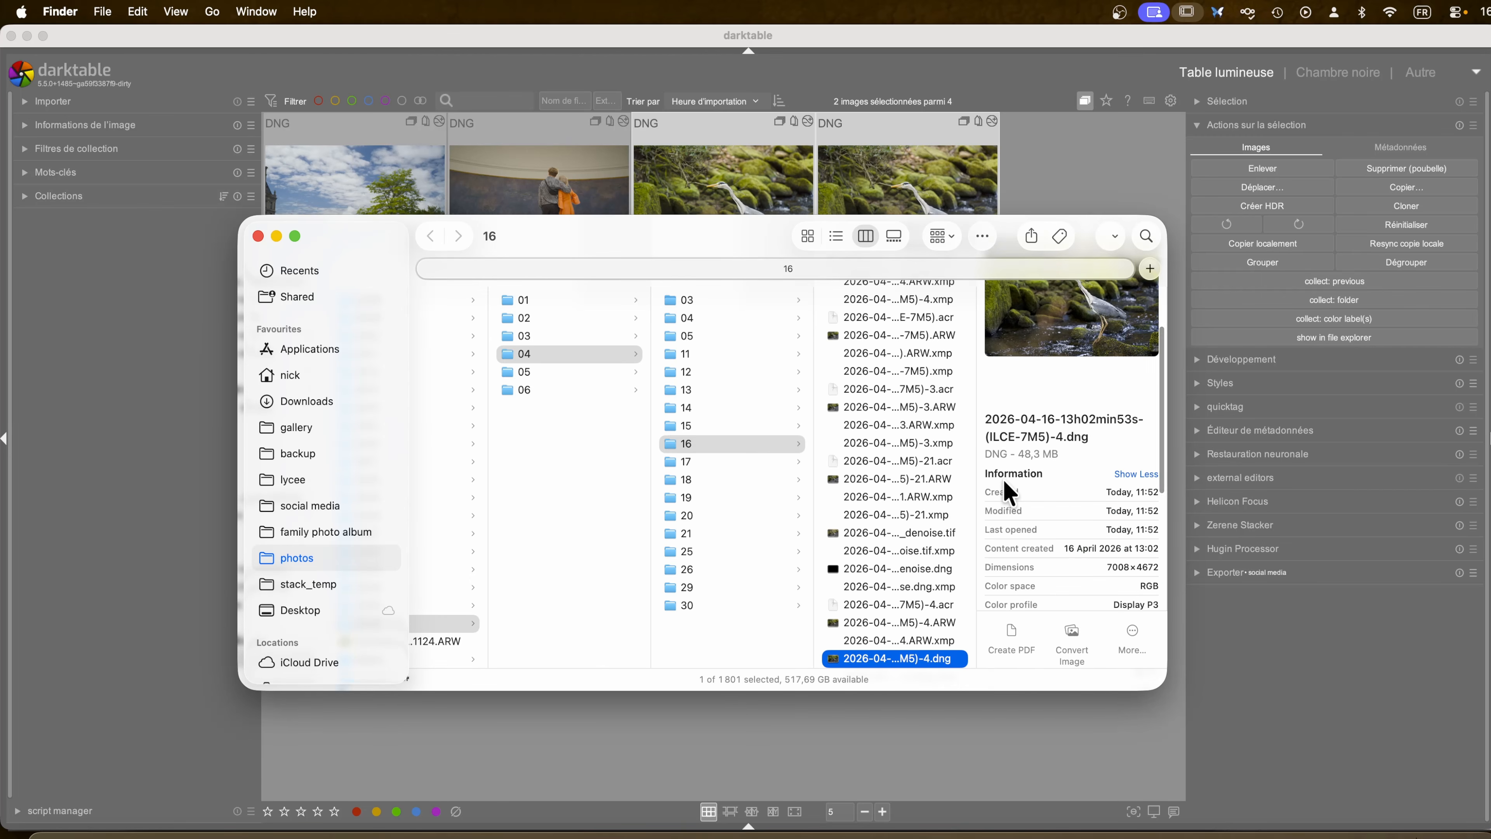
- Compare the file information of the heron's DNG, ARW and ACR files in the Finder folder
scroll(1004, 479, "up", 3)
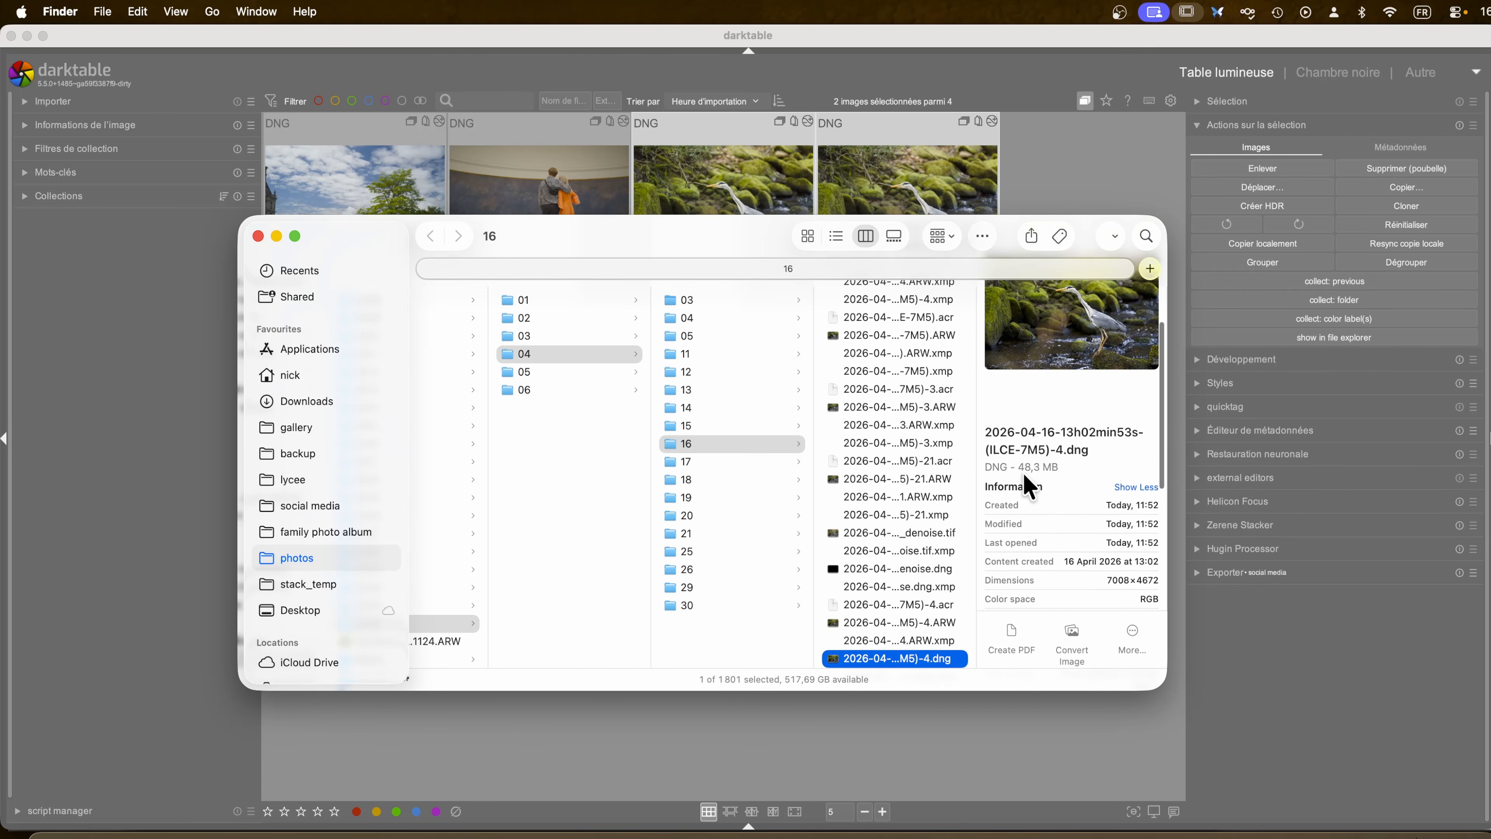
scroll(915, 604, "down", 4)
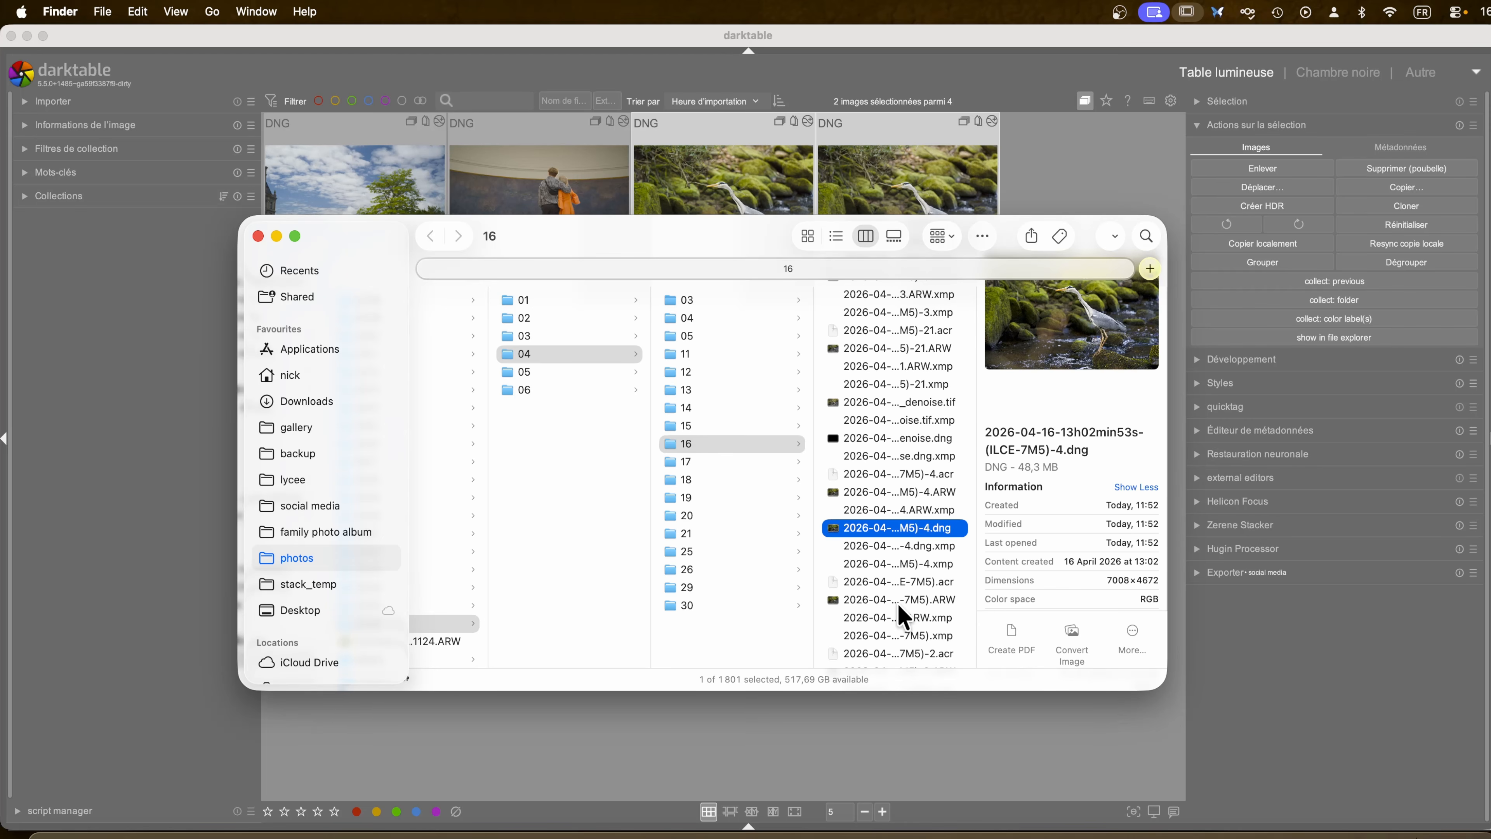
left_click(899, 605)
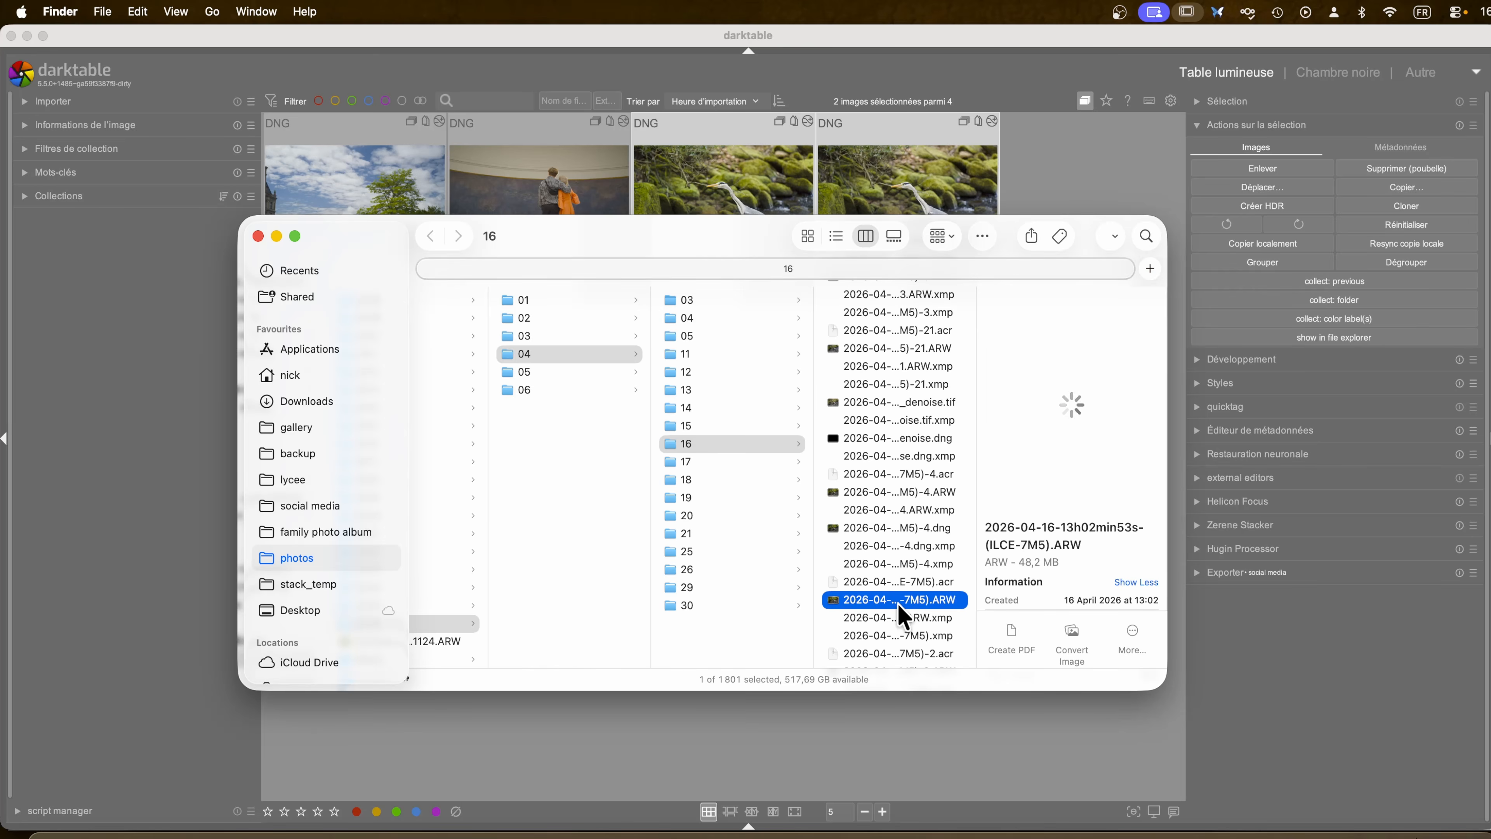
left_click(890, 547)
left_click(893, 528)
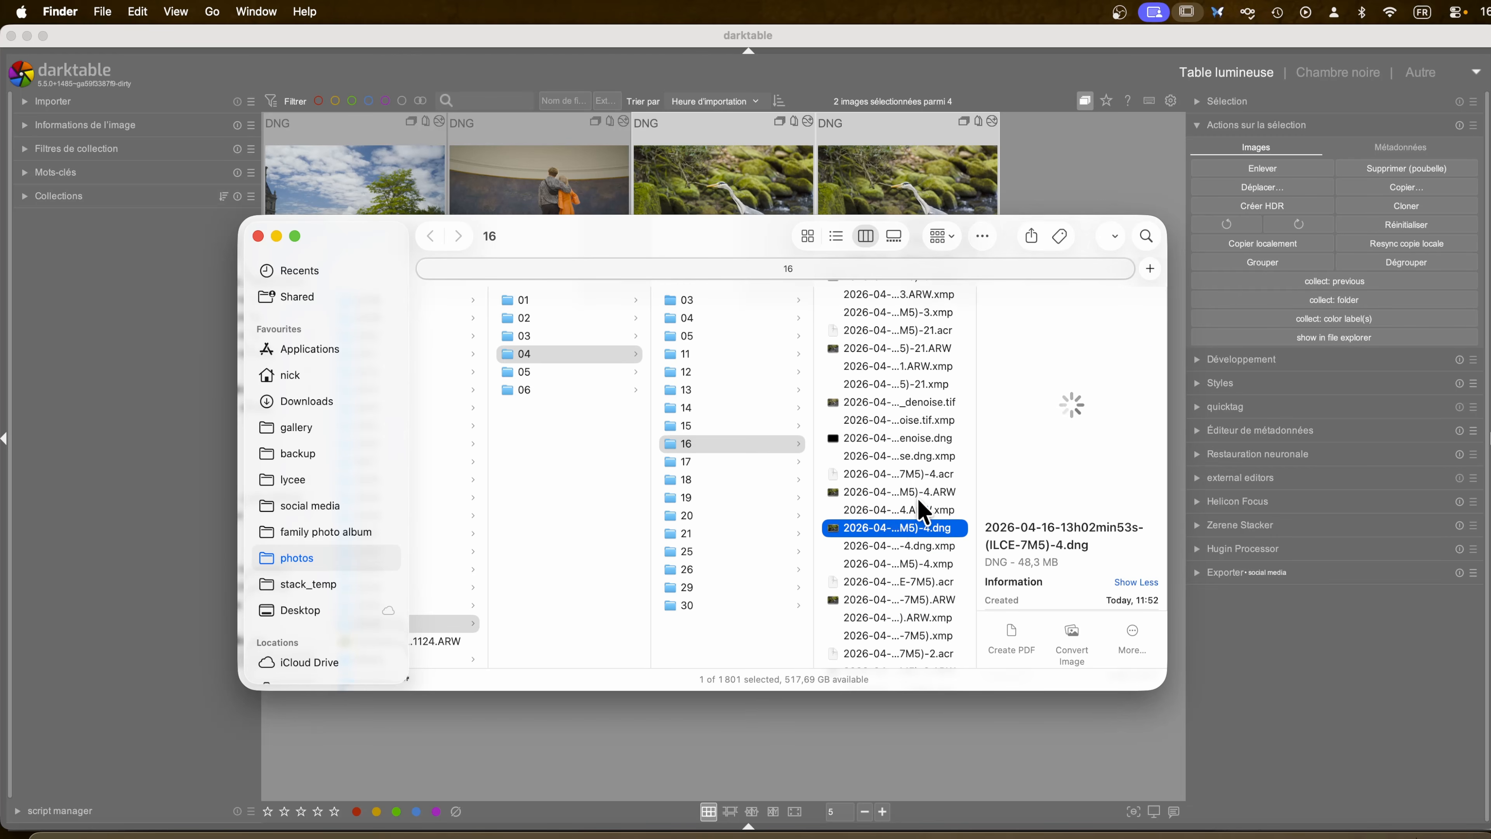
left_click(919, 484)
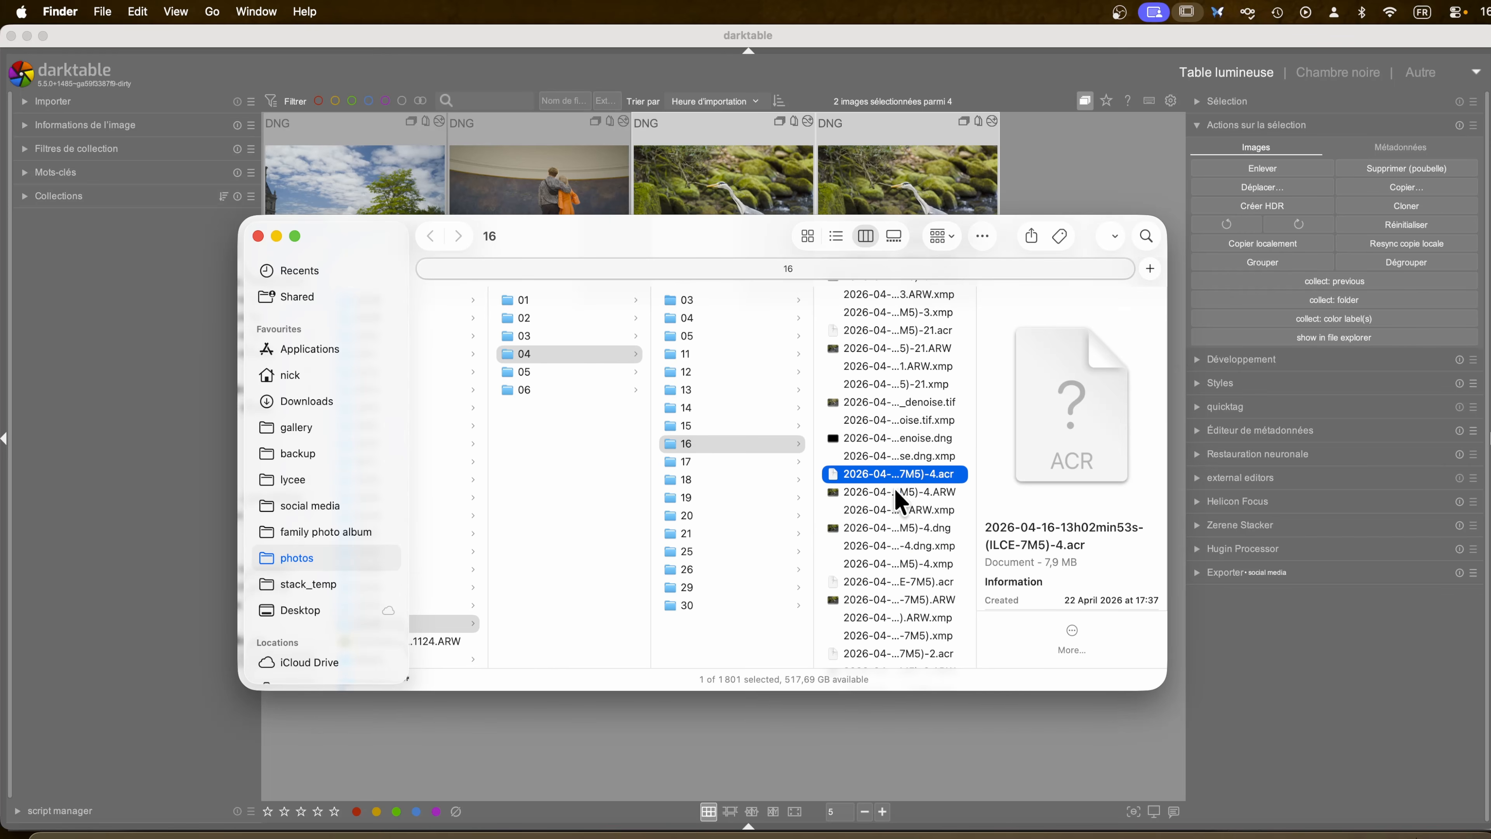
scroll(930, 537, "down", 3)
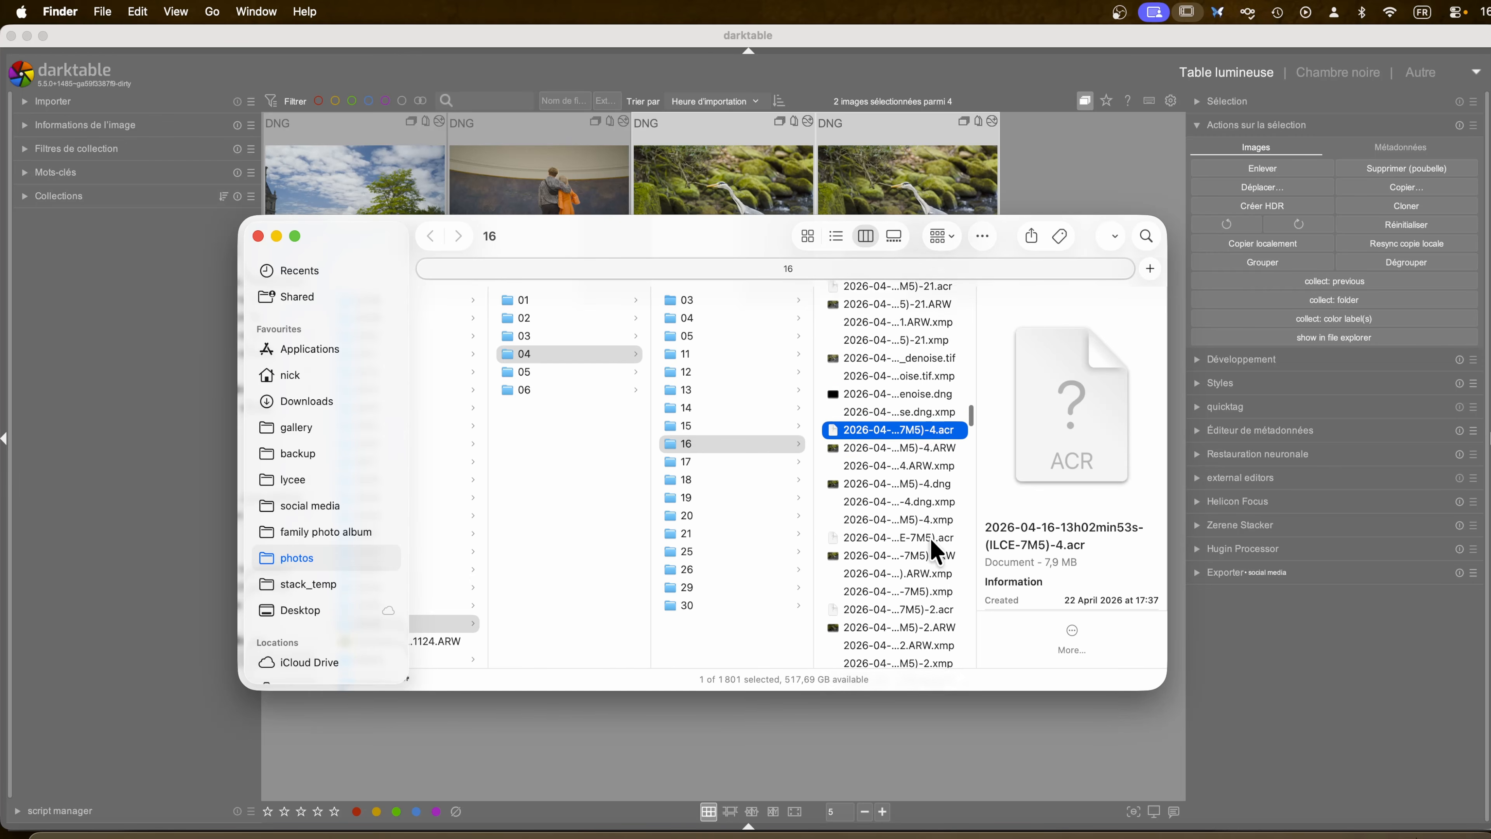
- Widen the file name column and examine the file information of the heron's raw-denoise DNG
left_click_drag(977, 531, 1274, 533)
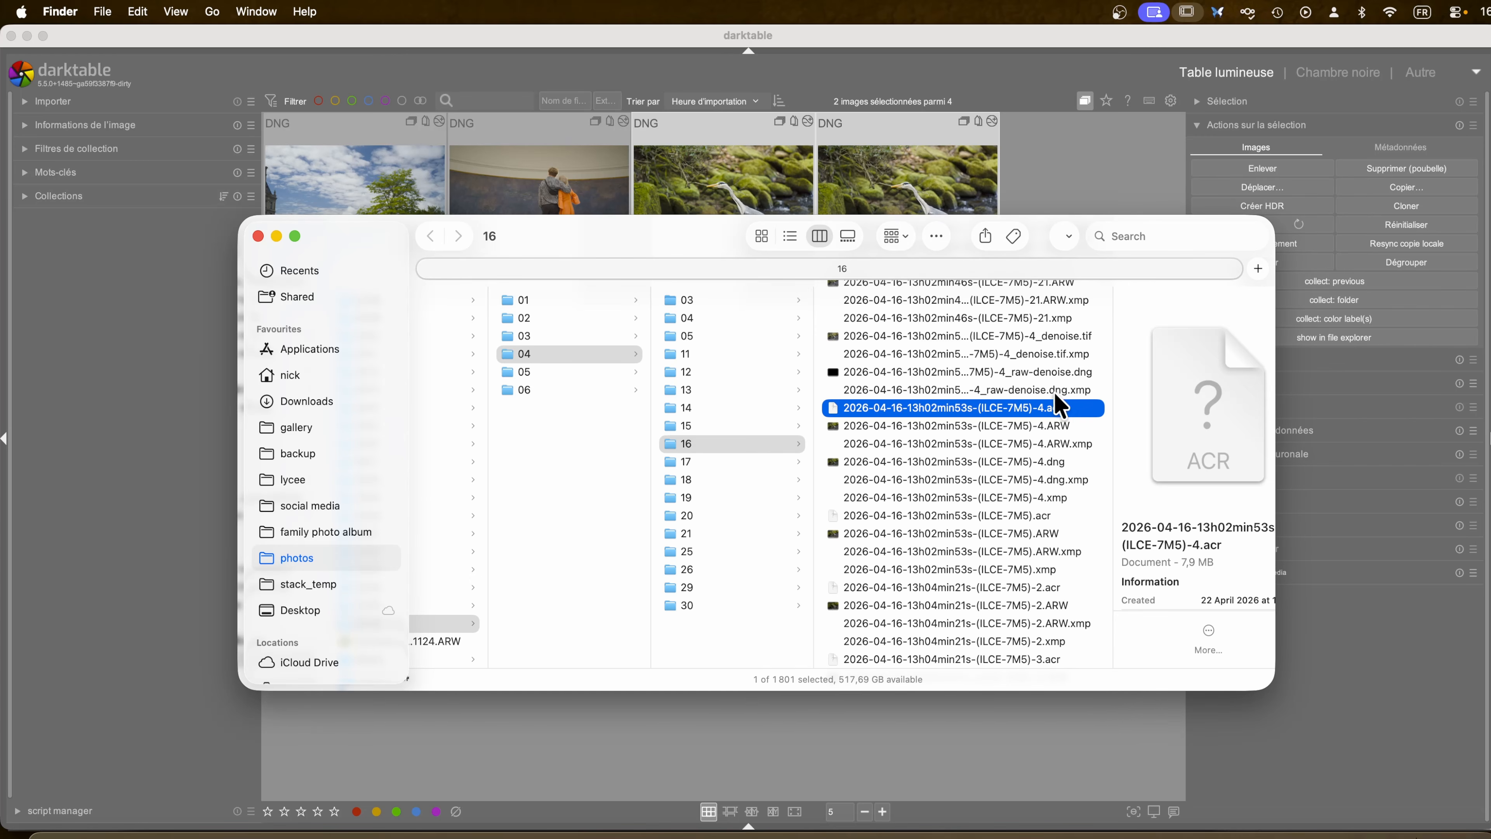
left_click(1023, 358)
left_click(992, 372)
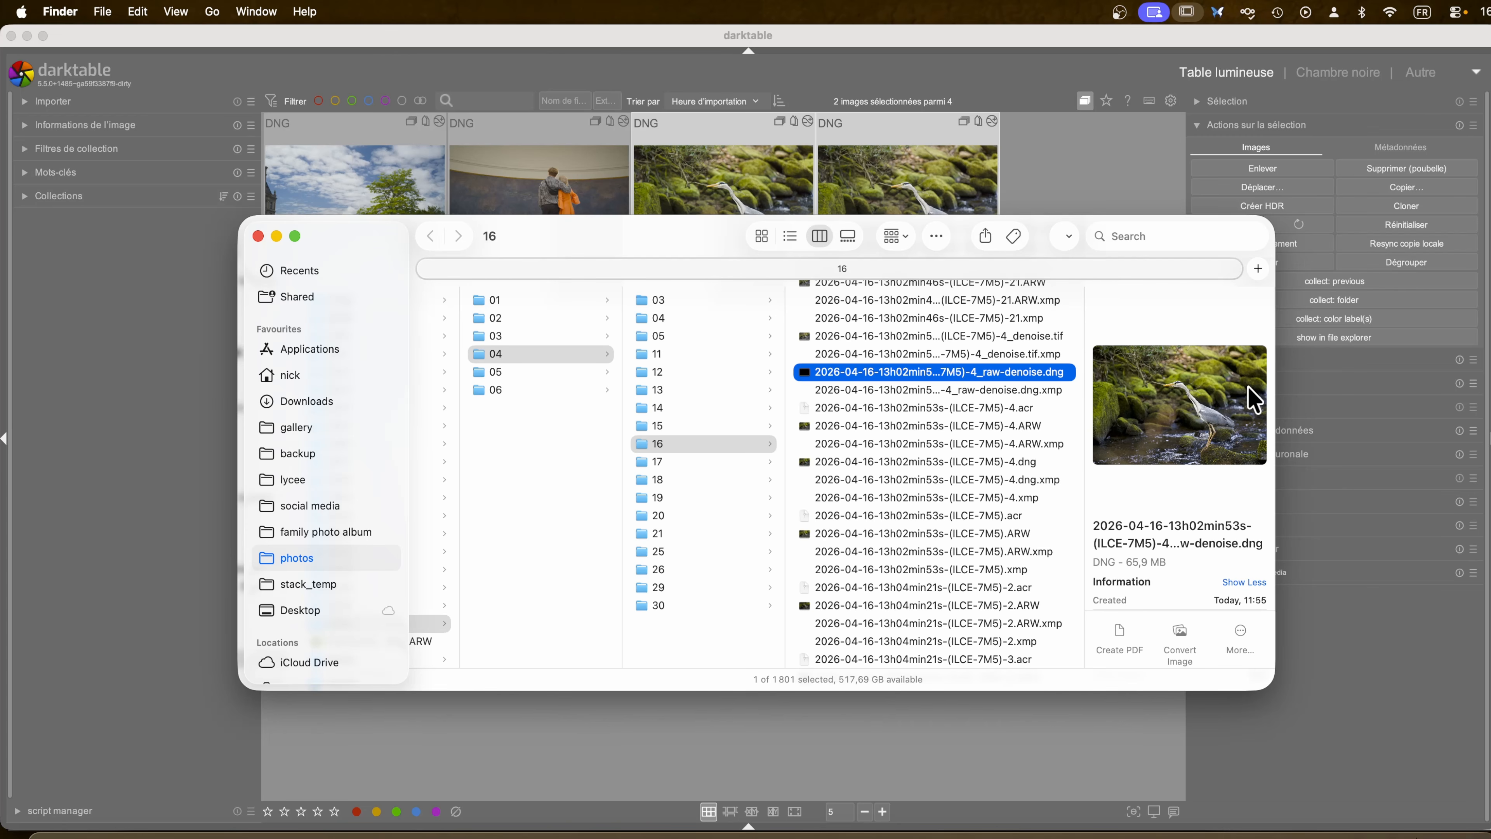
- Switch back to darktable, open the heron's -4 DNG in the darkroom, and show Restauration neuronale's standard, non-RAW denoise settings
left_click(945, 191)
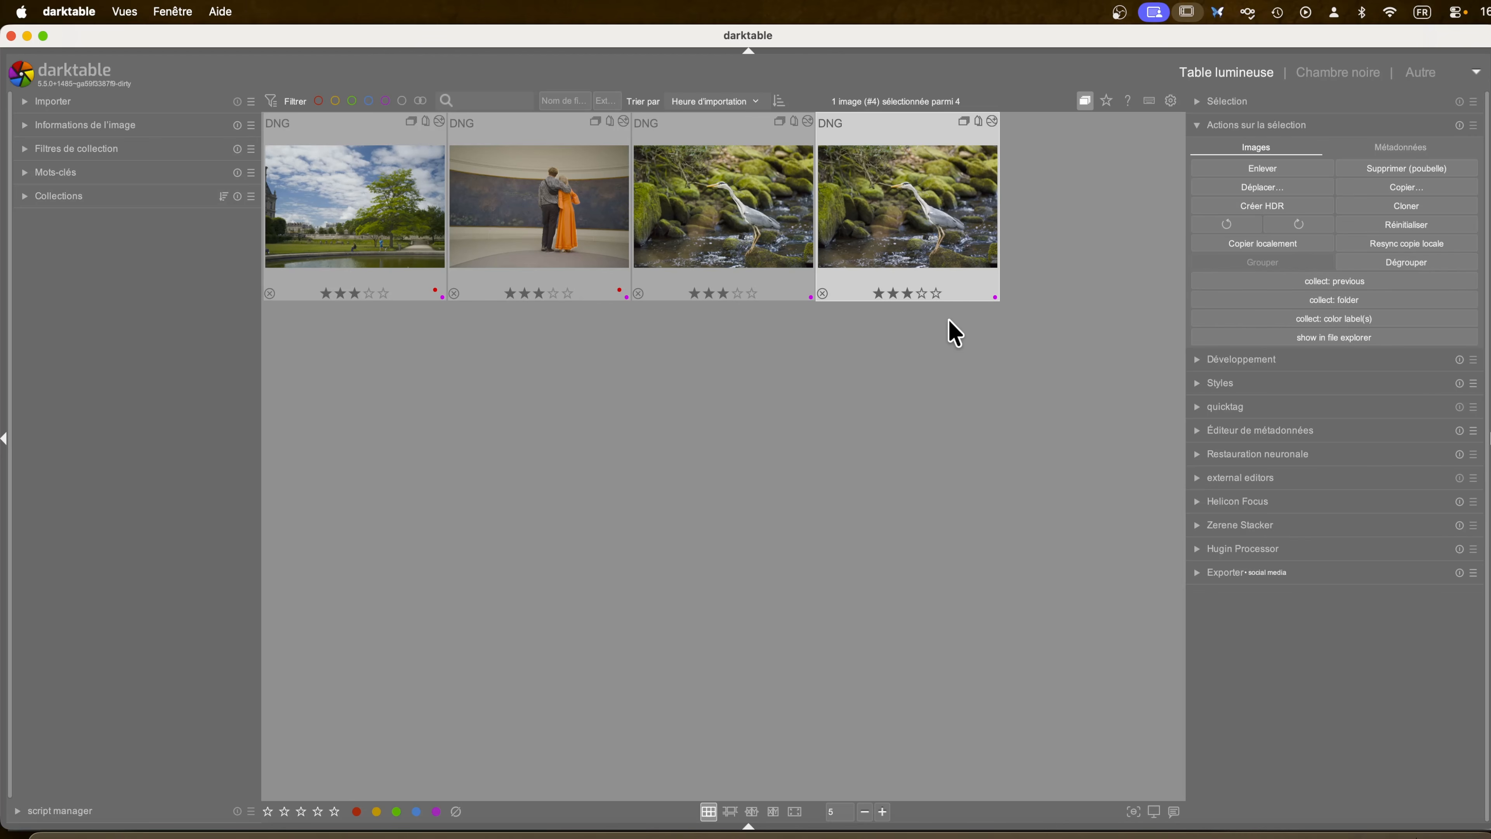
key("d")
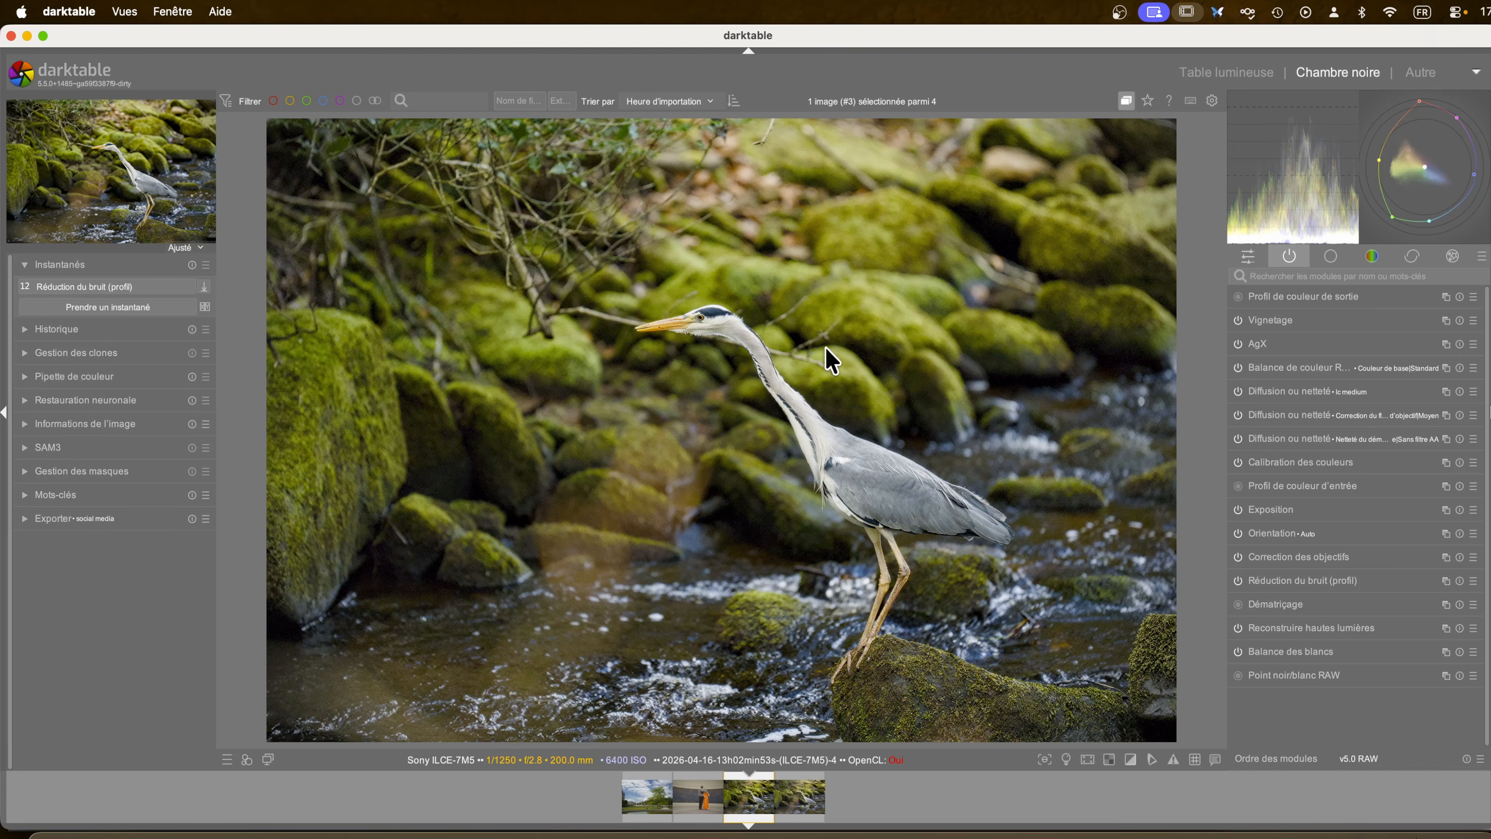
left_click(23, 399)
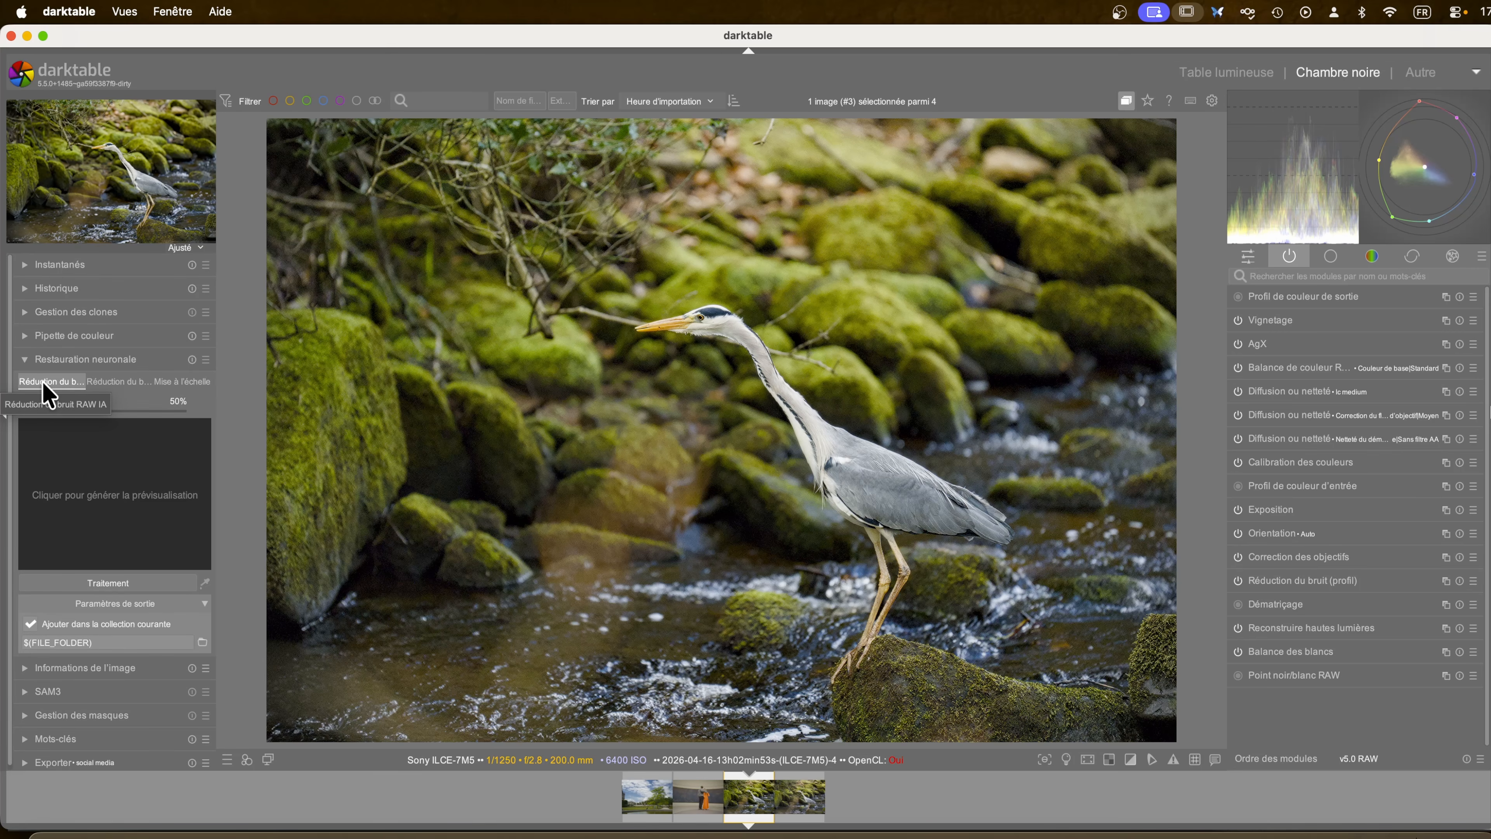
left_click(108, 382)
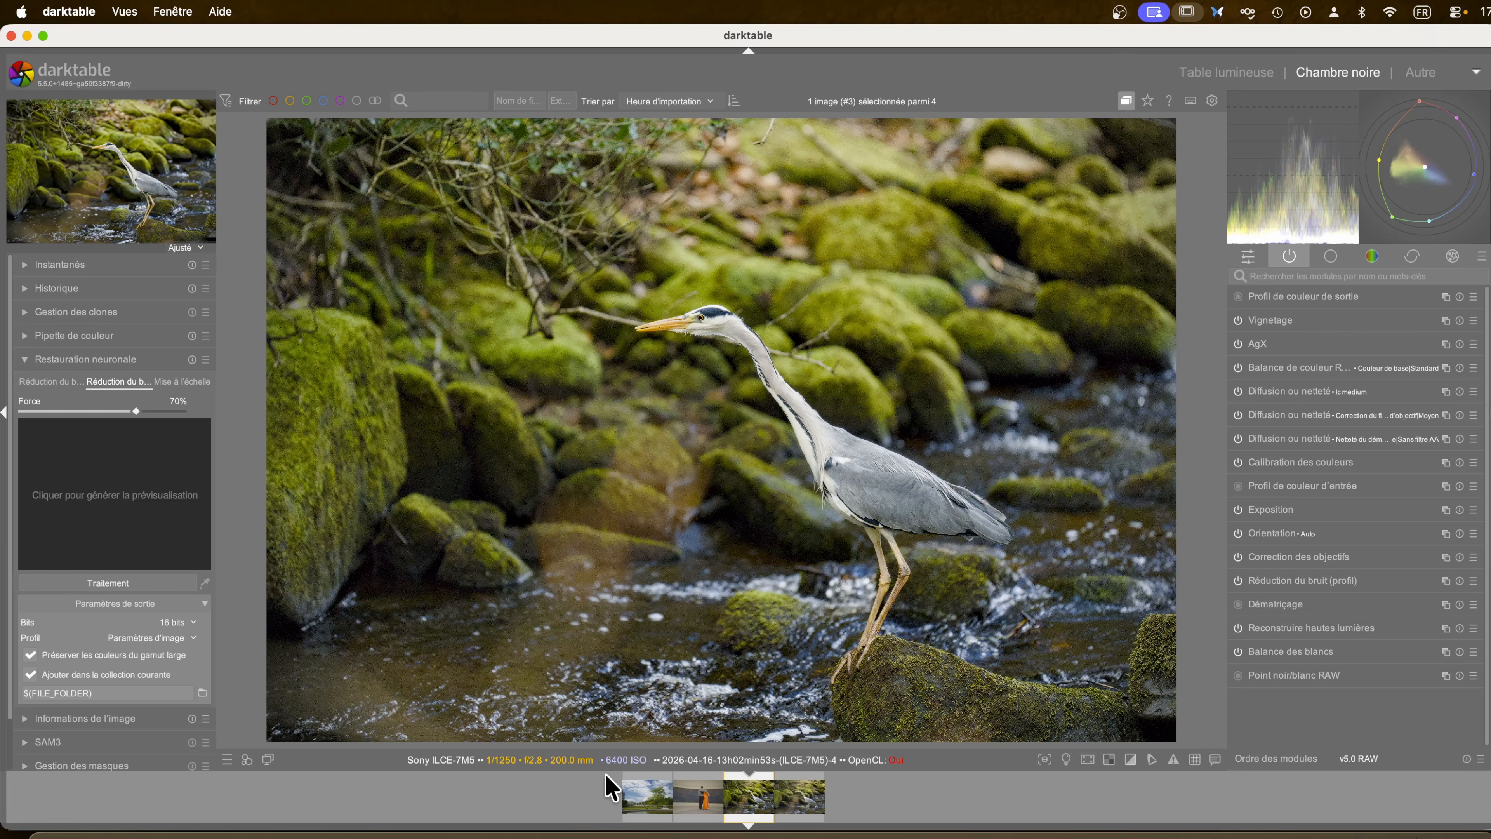
- Review the base and correction module groups, and return to the heron's active modules
left_click(1341, 262)
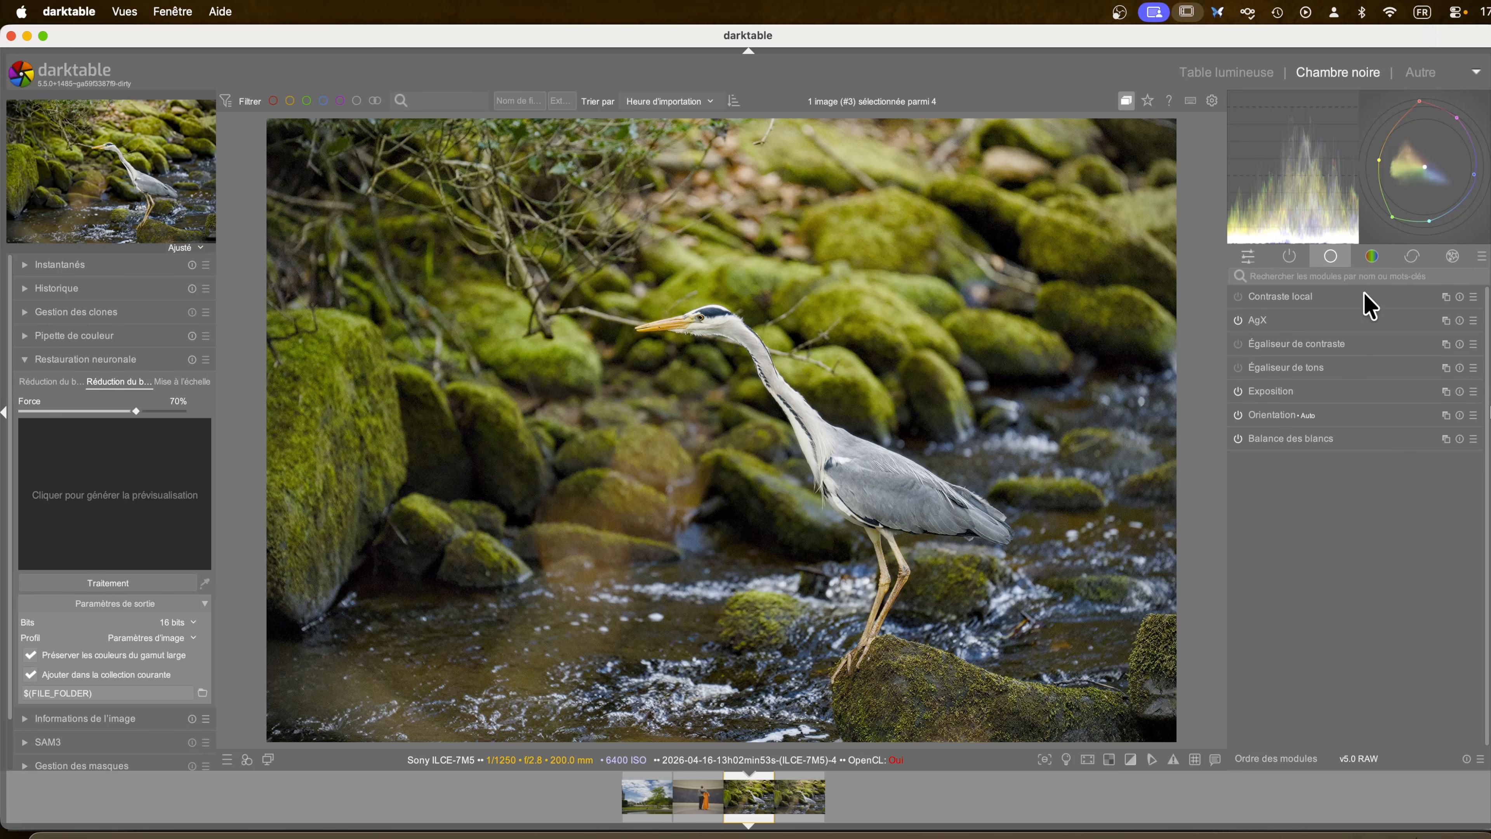
left_click(1412, 257)
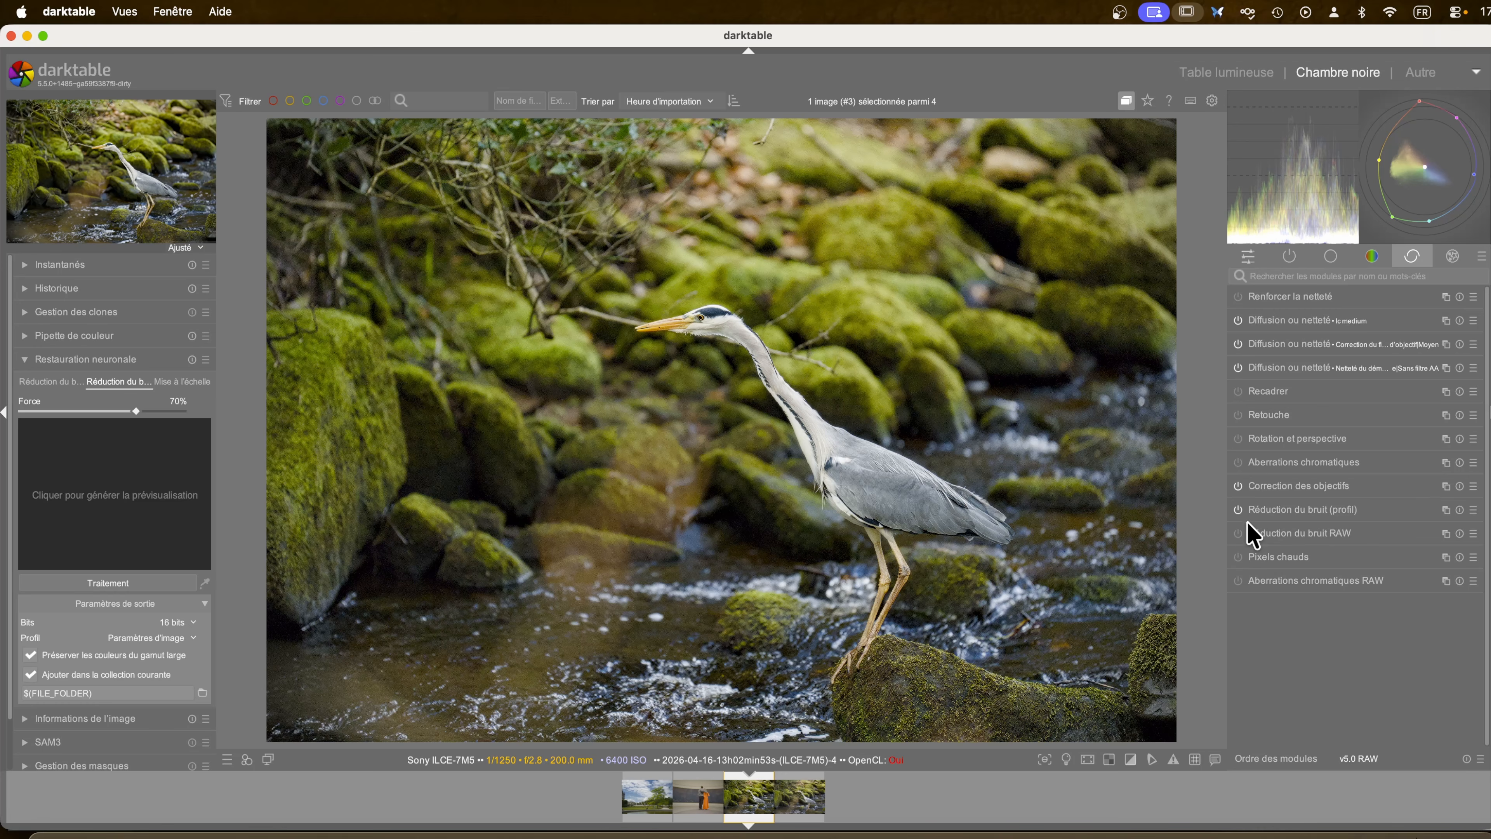
left_click(1296, 261)
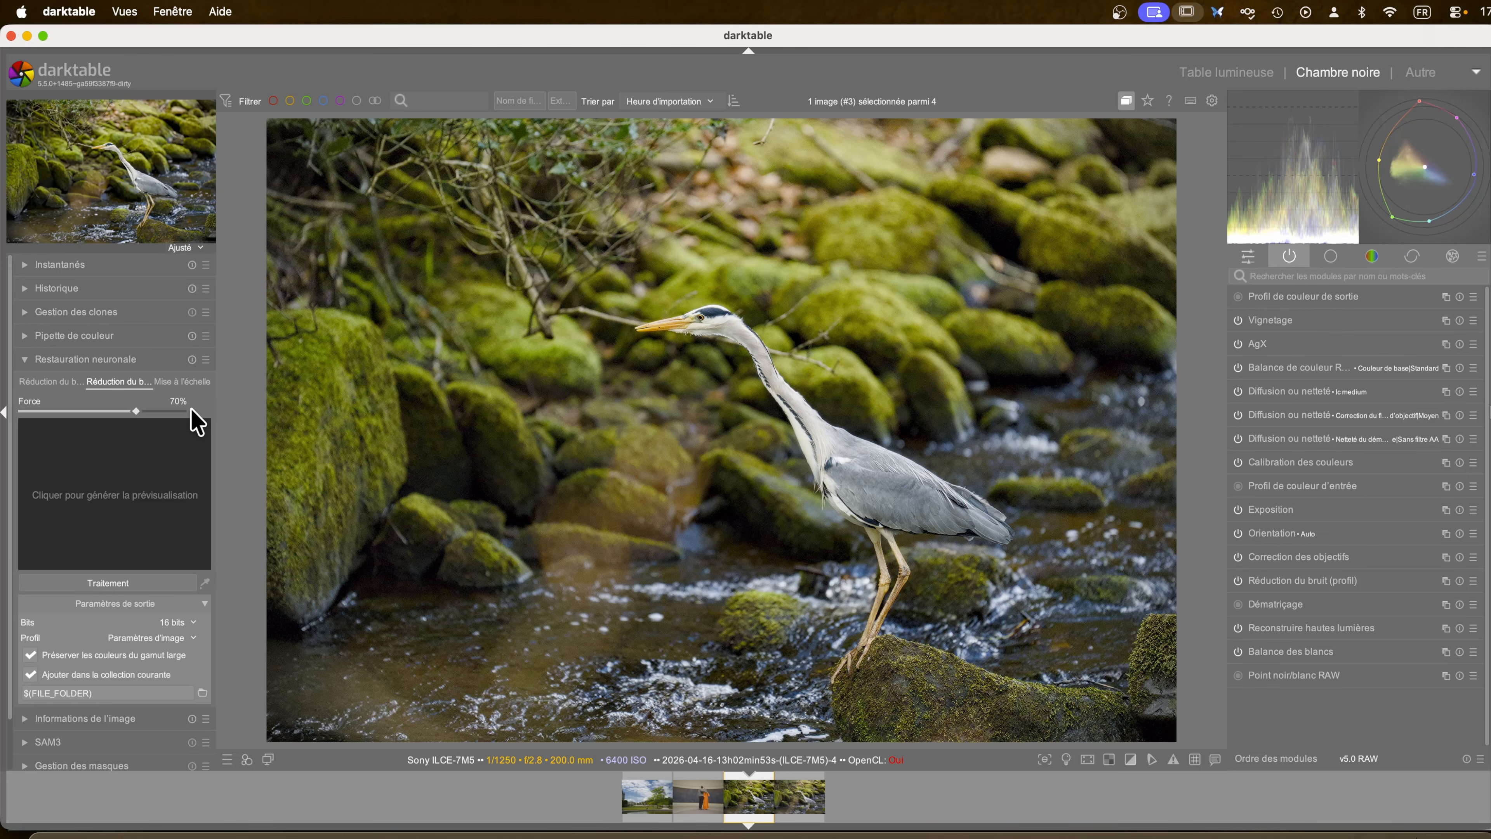
- Generate the neural denoise preview of the heron's head and compare before and after with the split line
left_click(117, 470)
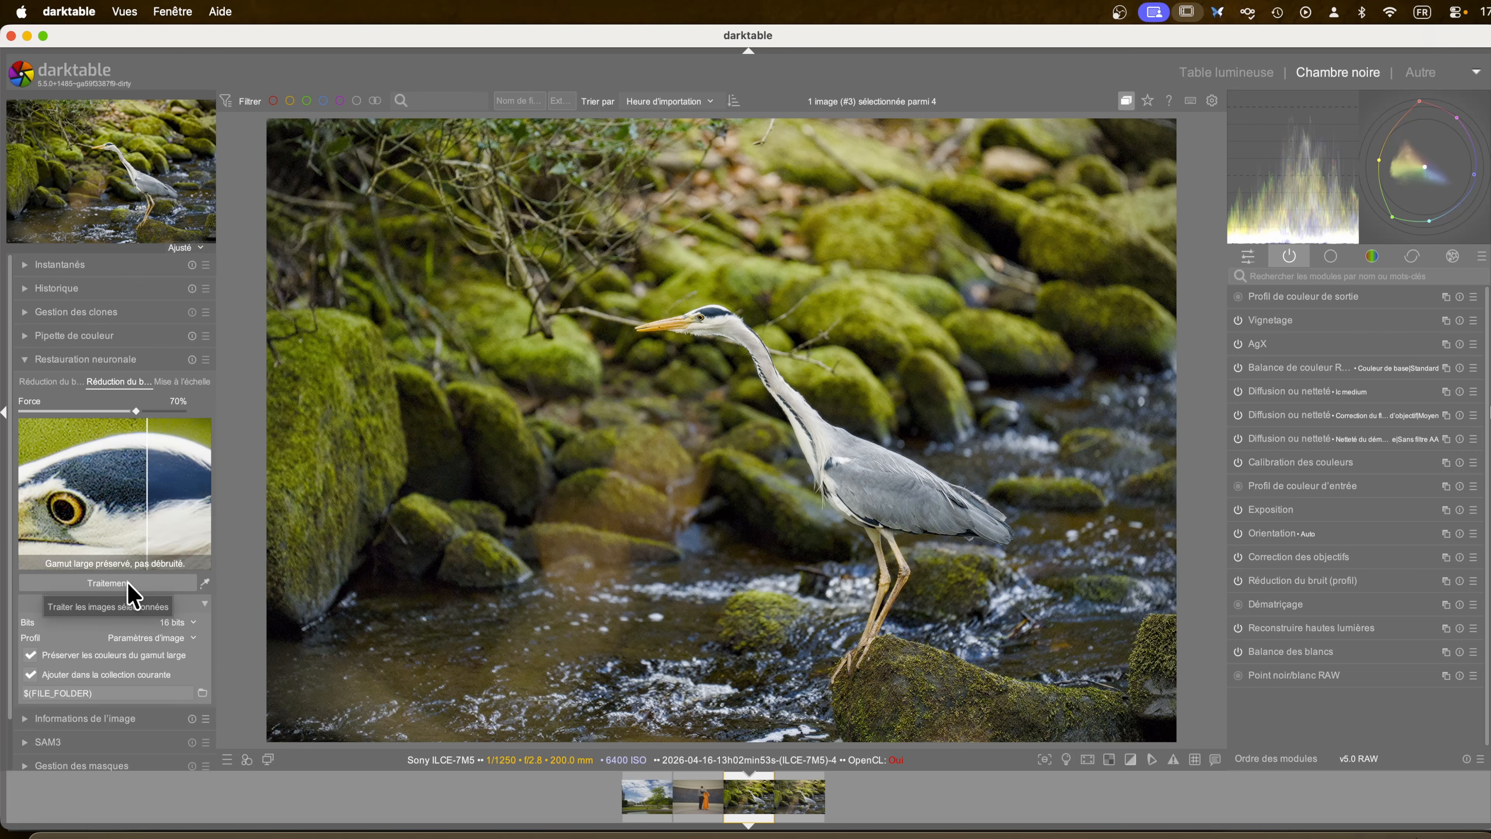
left_click_drag(147, 521, 78, 518)
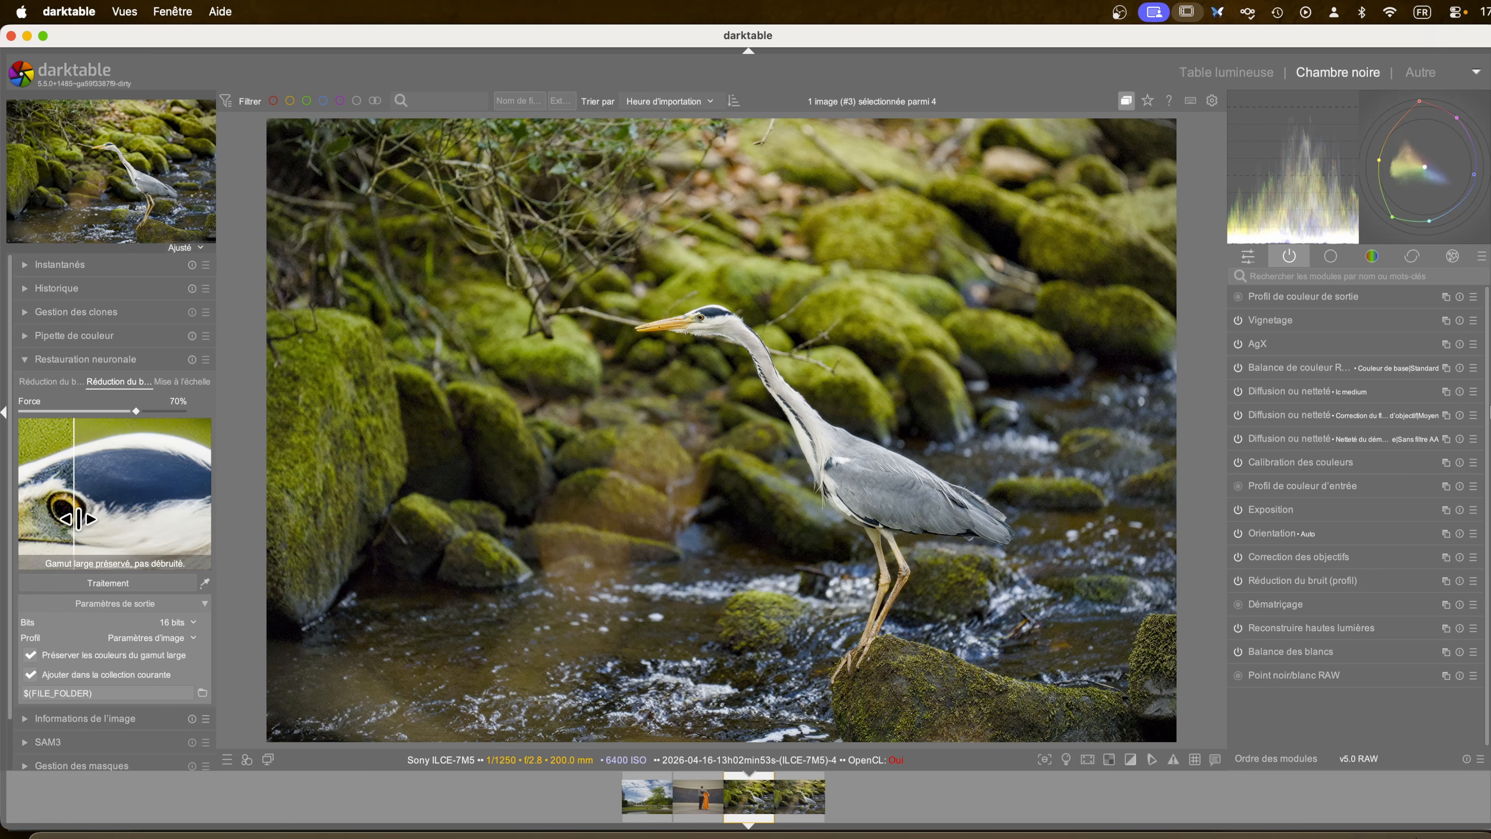
mouse_move(78, 519)
- Open the heron's denoised TIFF from the lighttable in the darkroom and examine the neck feathers and background up close
key("l")
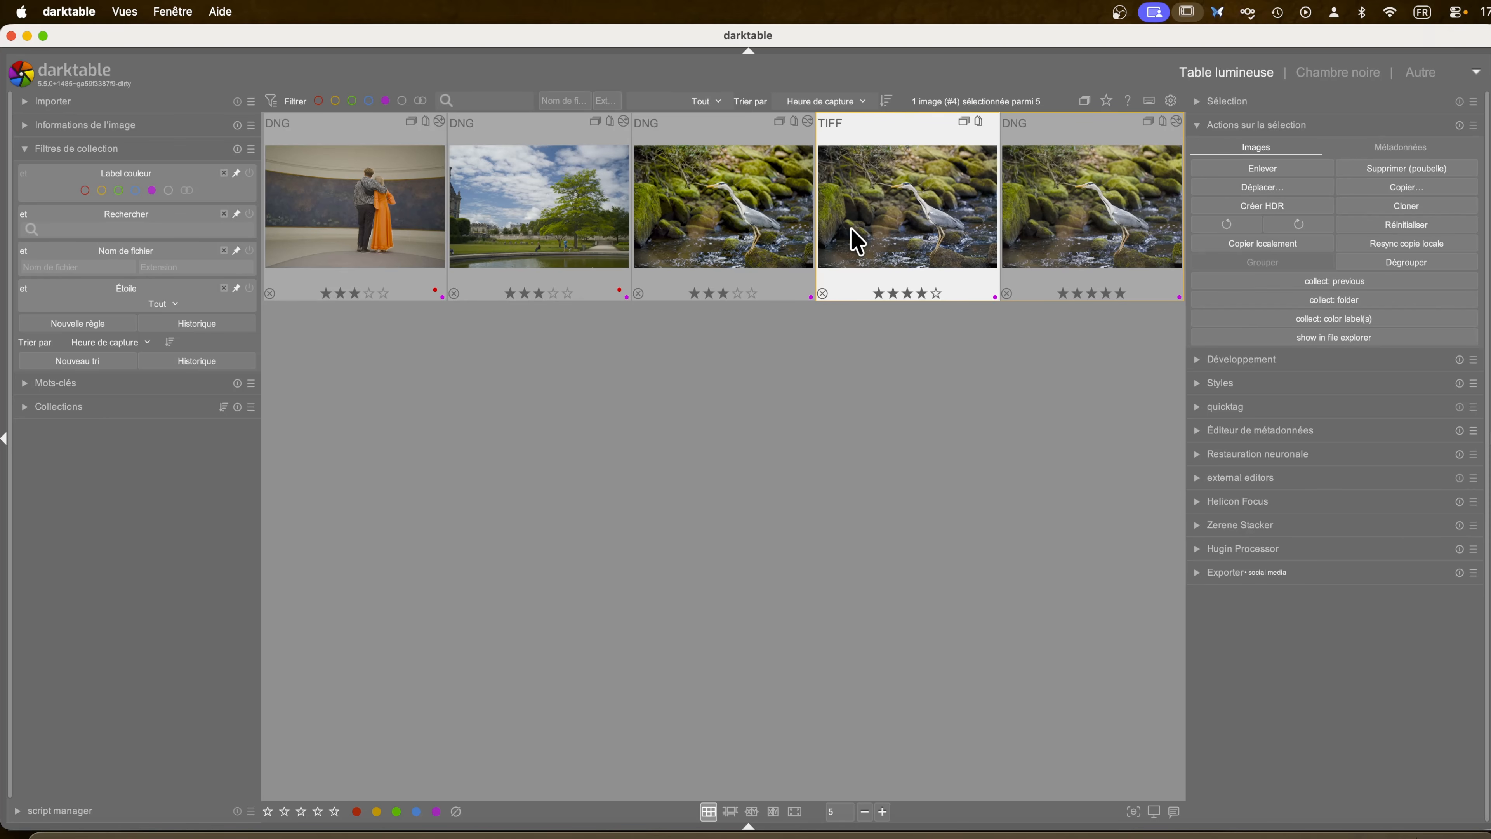
double_click(899, 206)
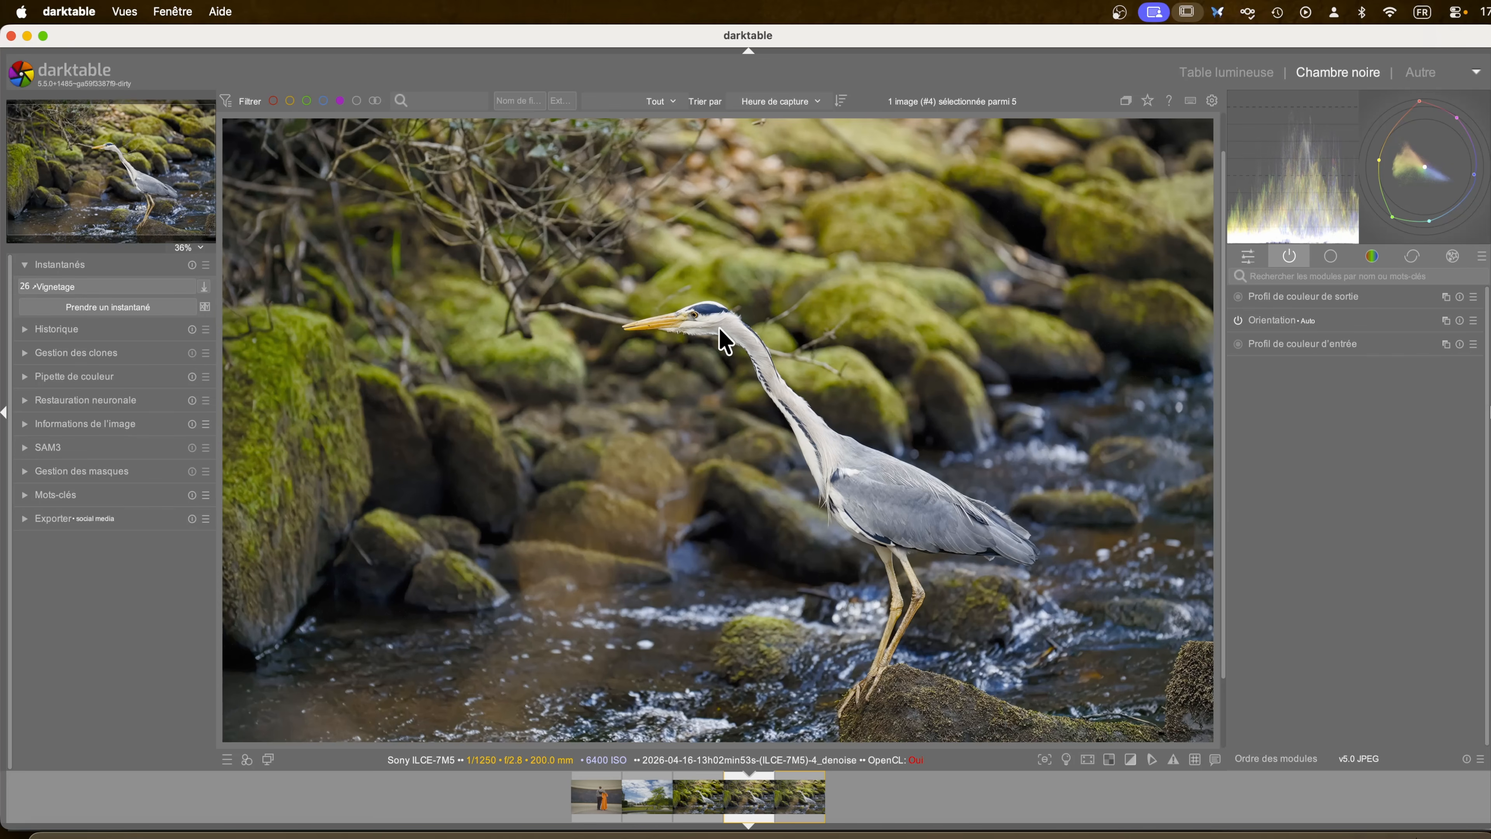
middle_click(726, 339)
scroll(726, 339, "up", 5)
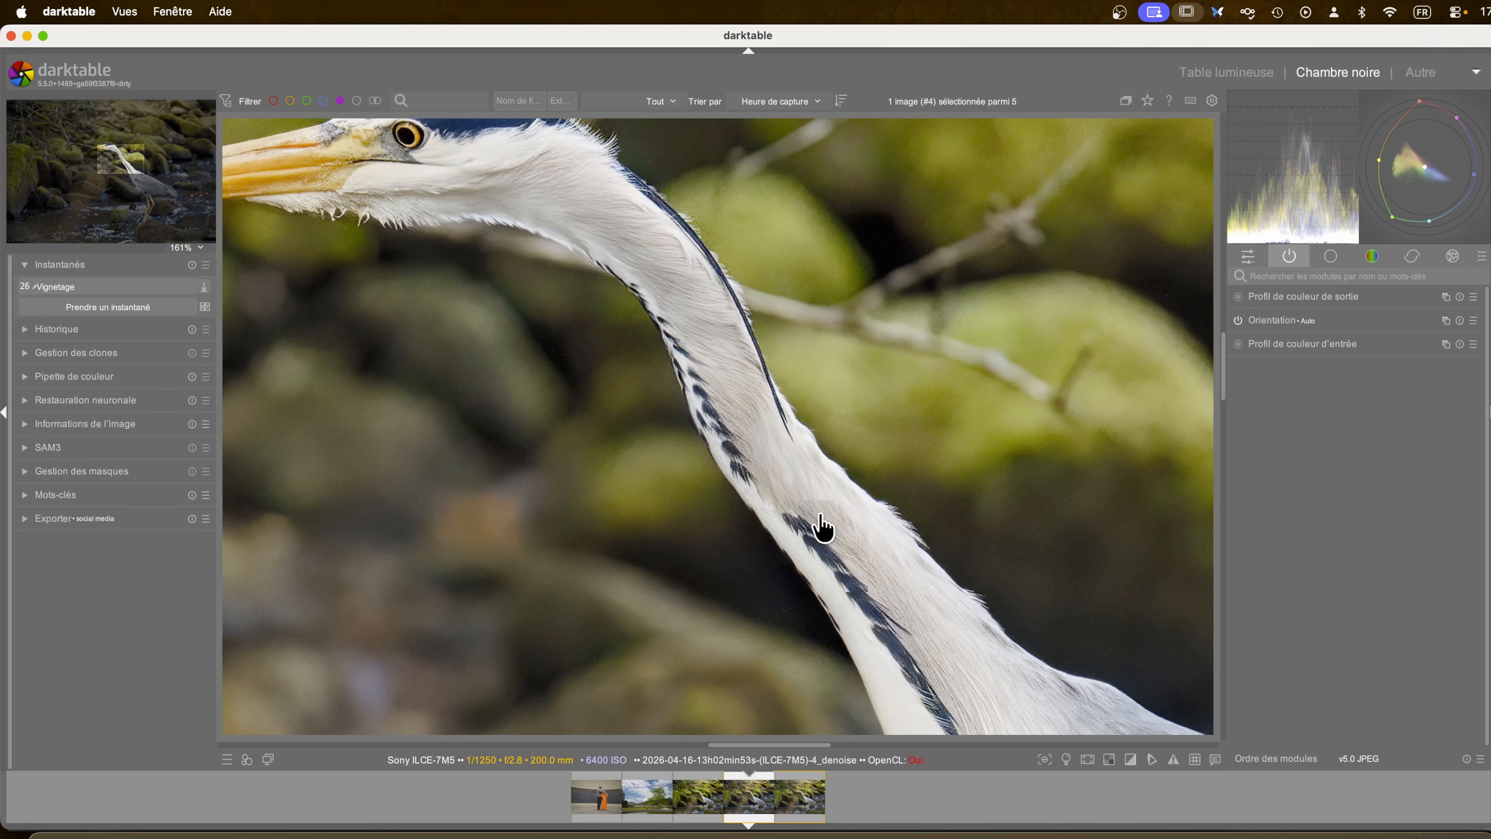
left_click_drag(822, 529, 1098, 487)
left_click_drag(785, 367, 1021, 611)
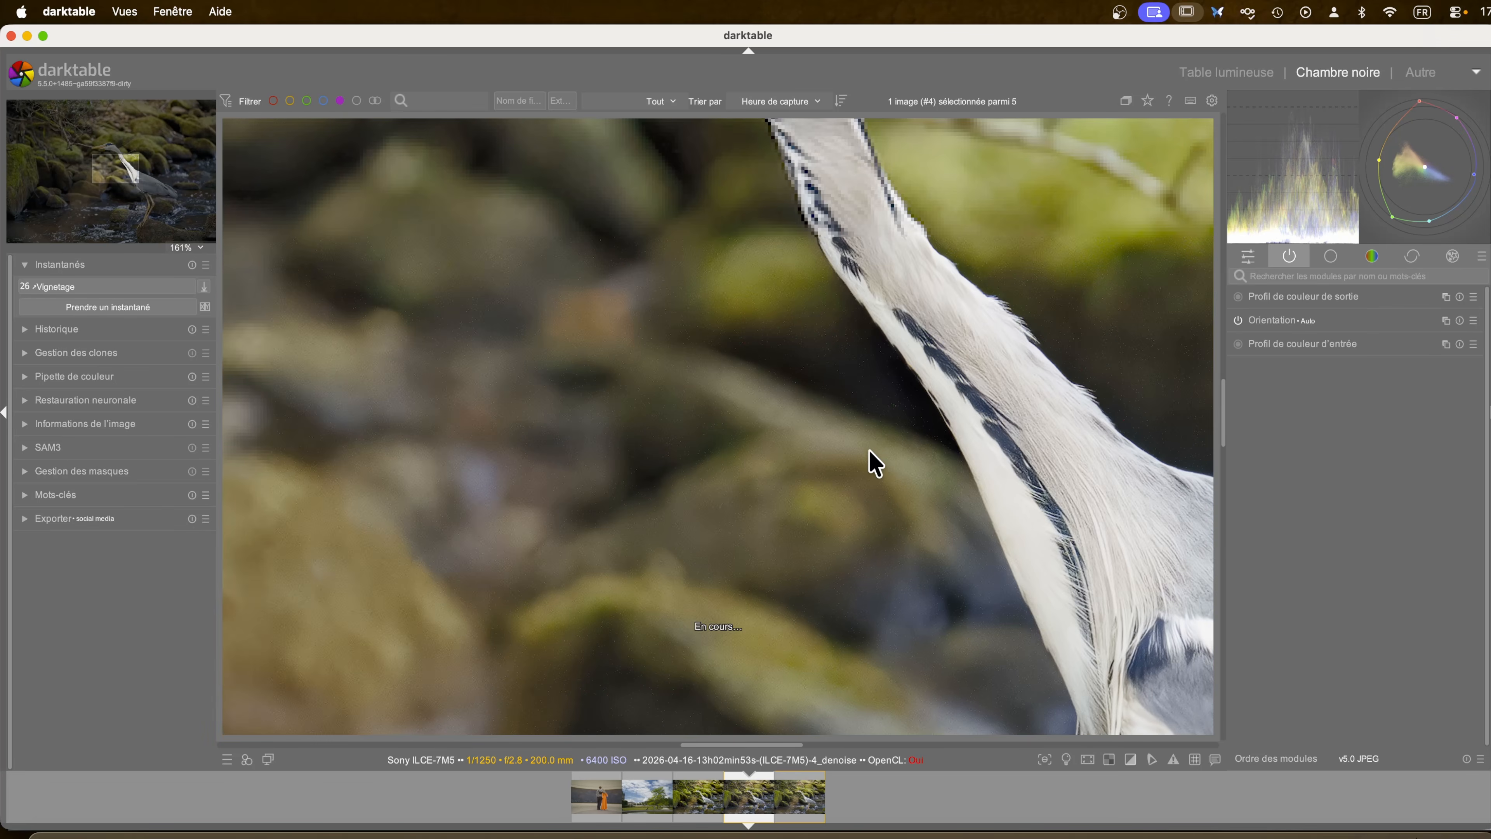
scroll(869, 451, "down", 11)
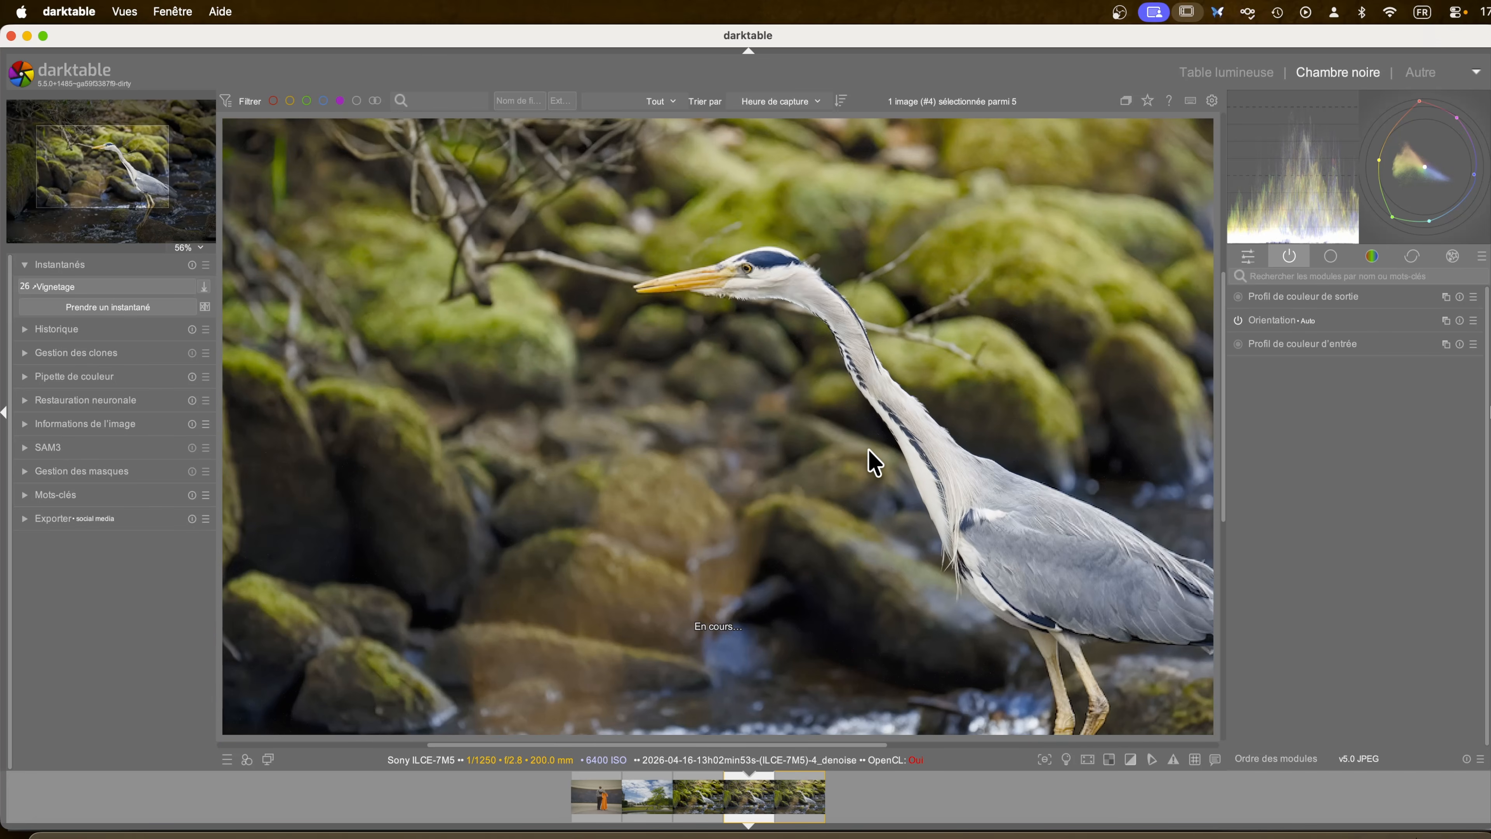
- Compare the denoised TIFF with the Vignetage snapshot in split view along the heron's neck, and turn the snapshot off
left_click(96, 283)
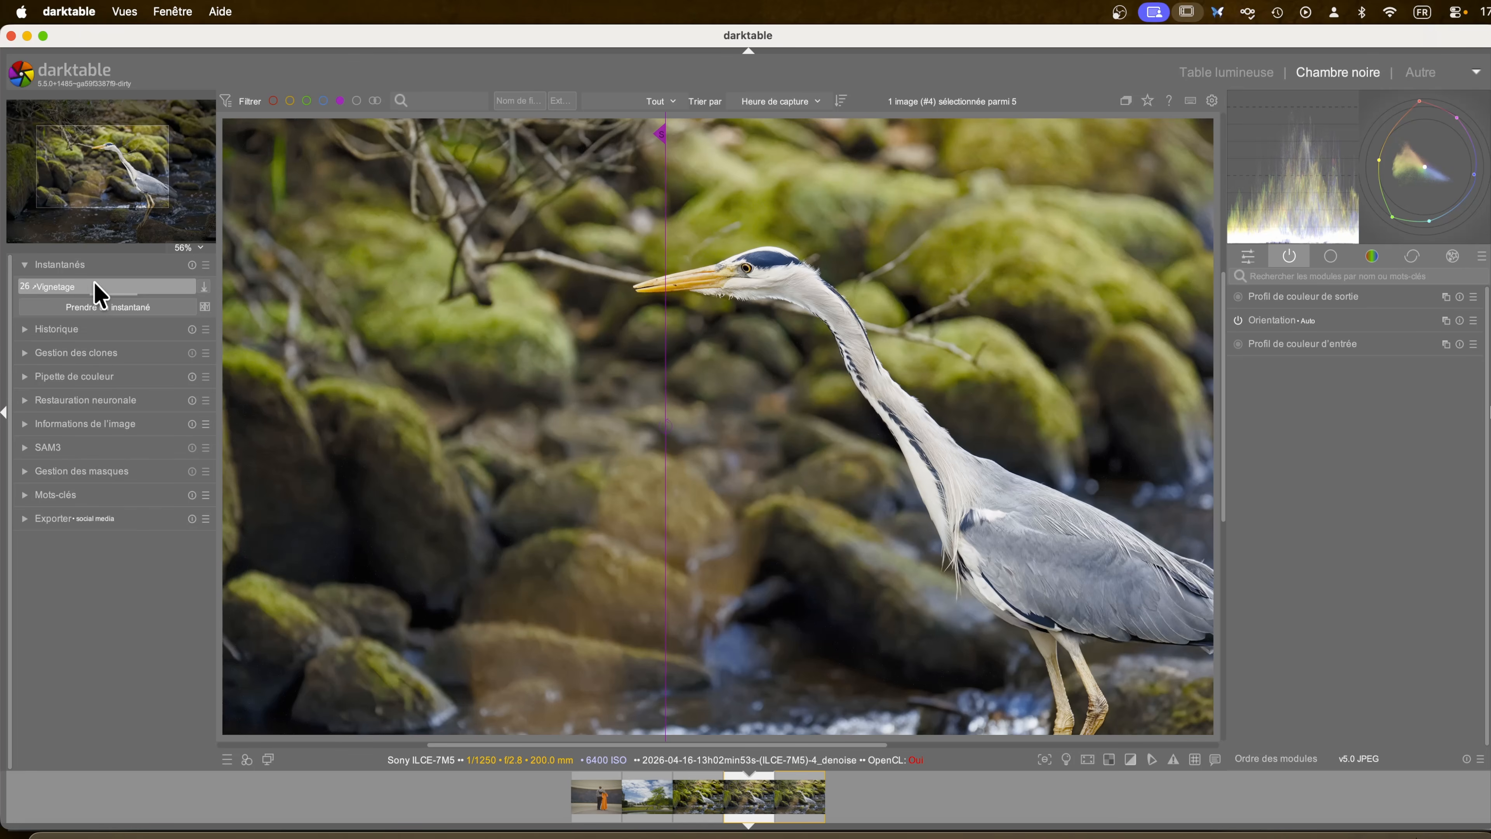
left_click_drag(968, 468, 874, 456)
scroll(951, 432, "up", 1)
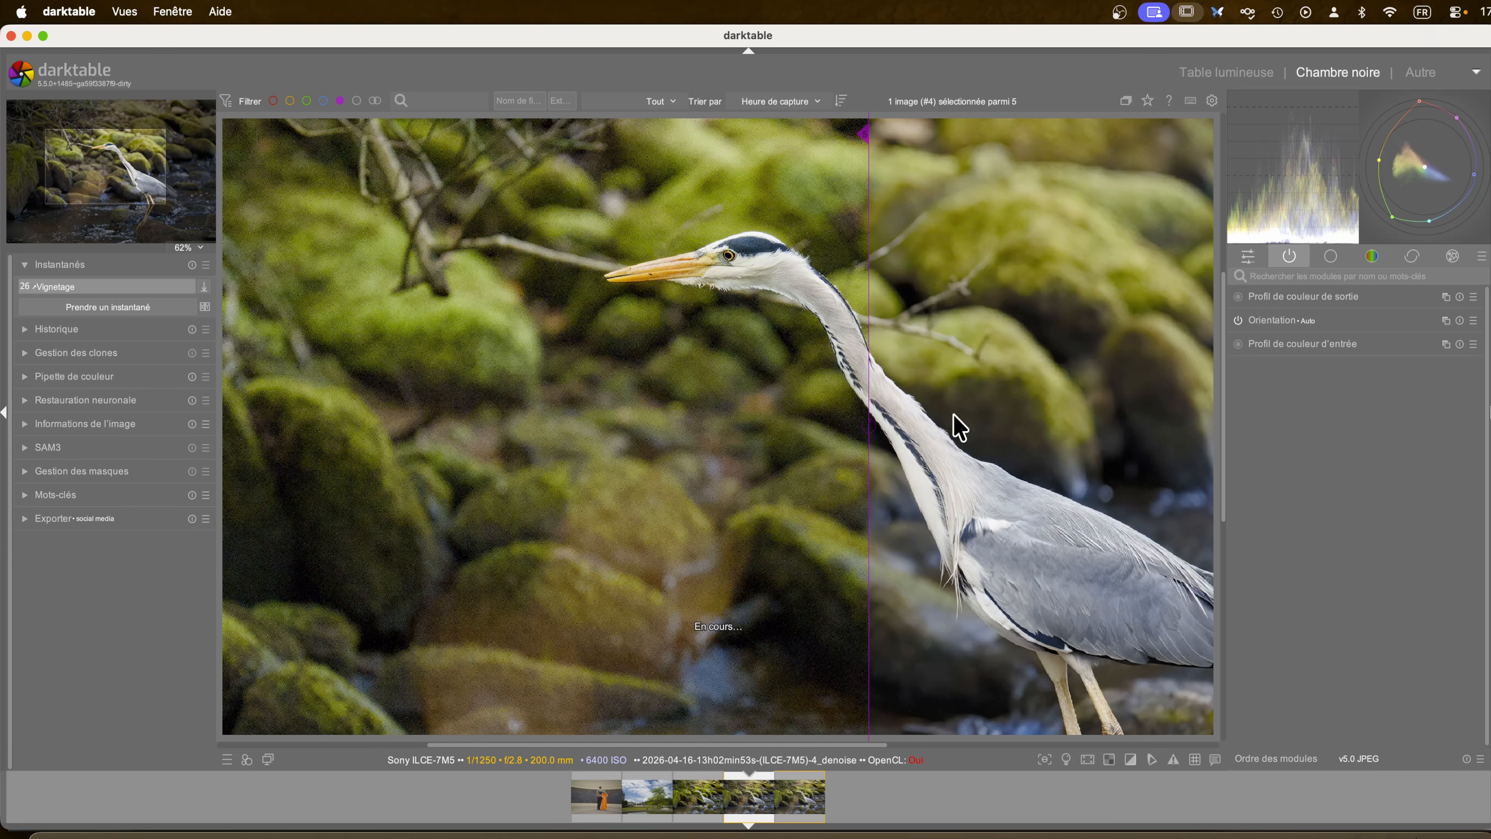
scroll(959, 427, "up", 5)
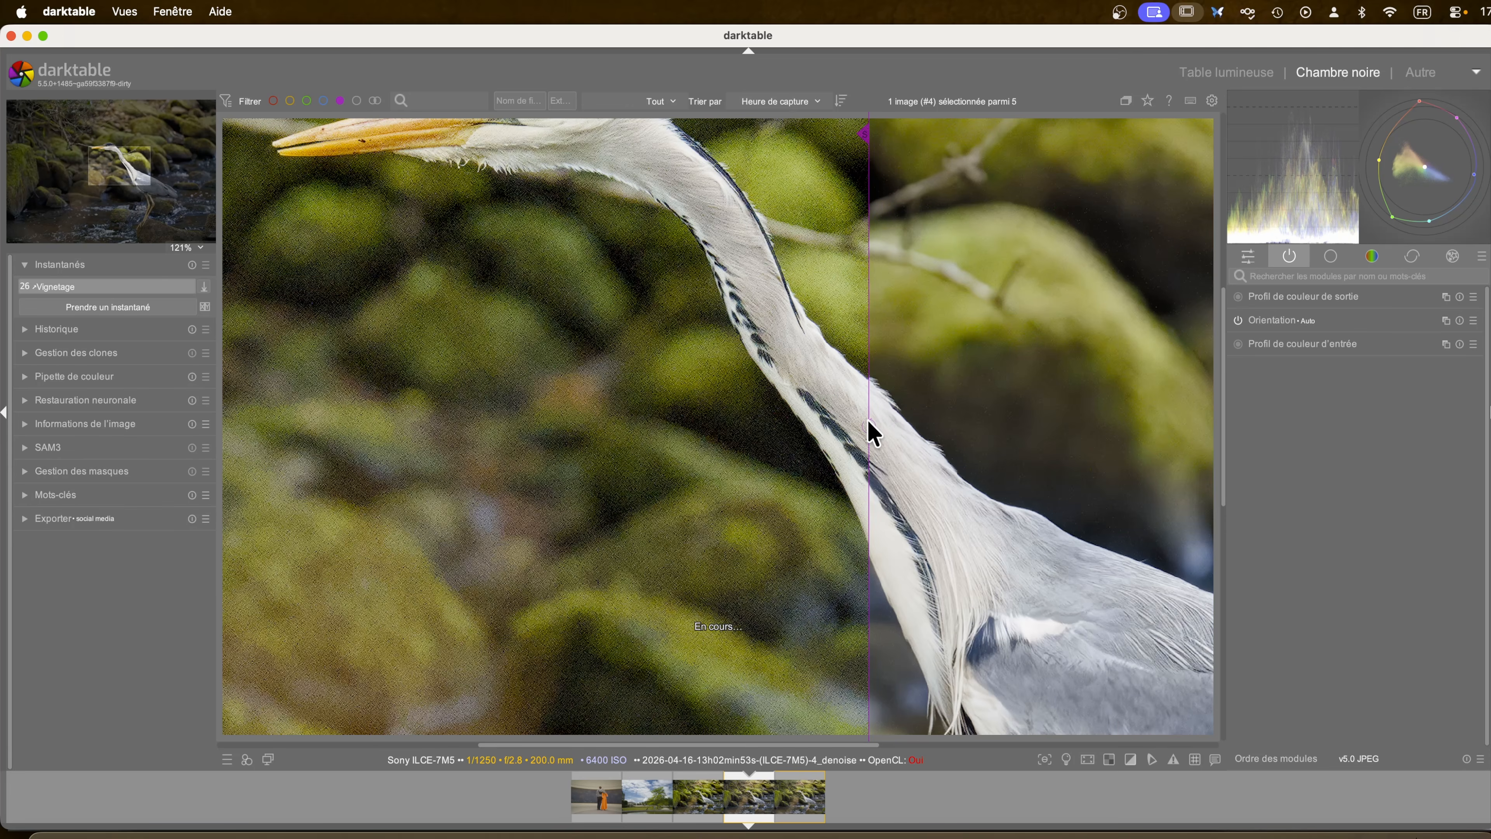
left_click_drag(867, 469, 397, 470)
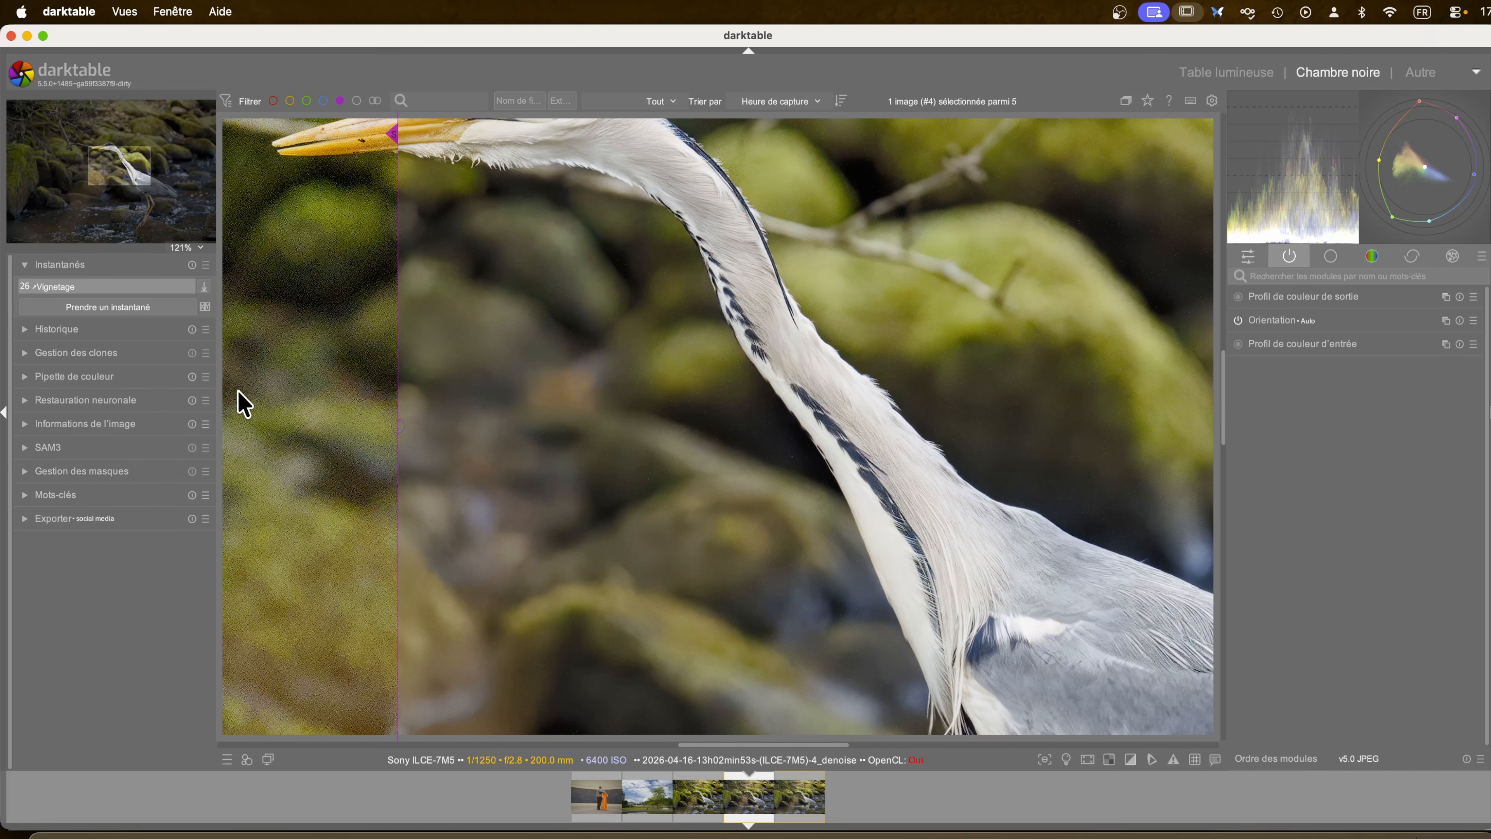
left_click(141, 293)
scroll(461, 493, "down", 5)
scroll(461, 493, "down", 2)
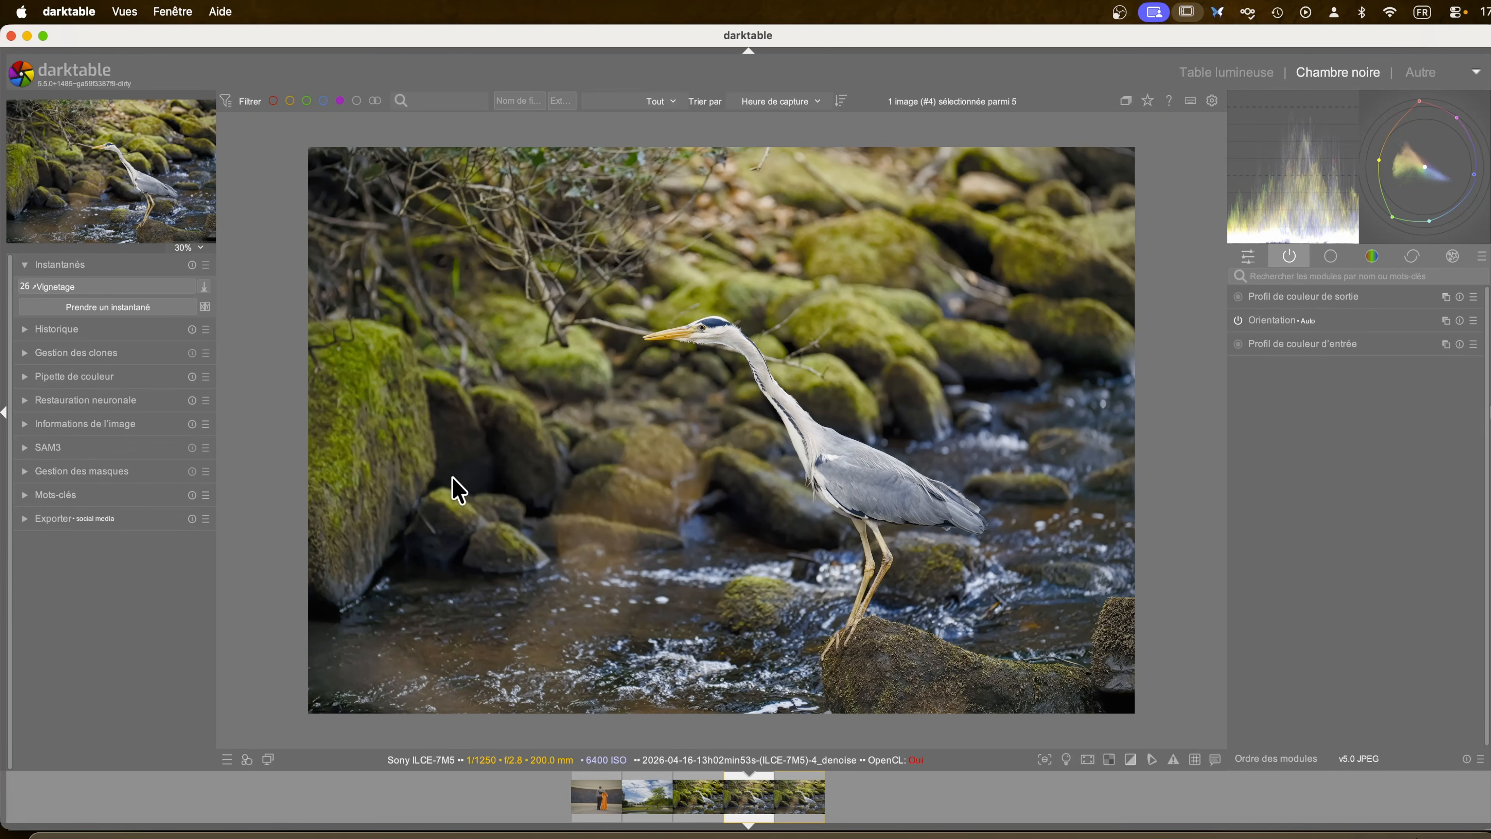
- Show the Mise à l'échelle options in Restauration neuronale, and return to the lighttable
left_click(32, 401)
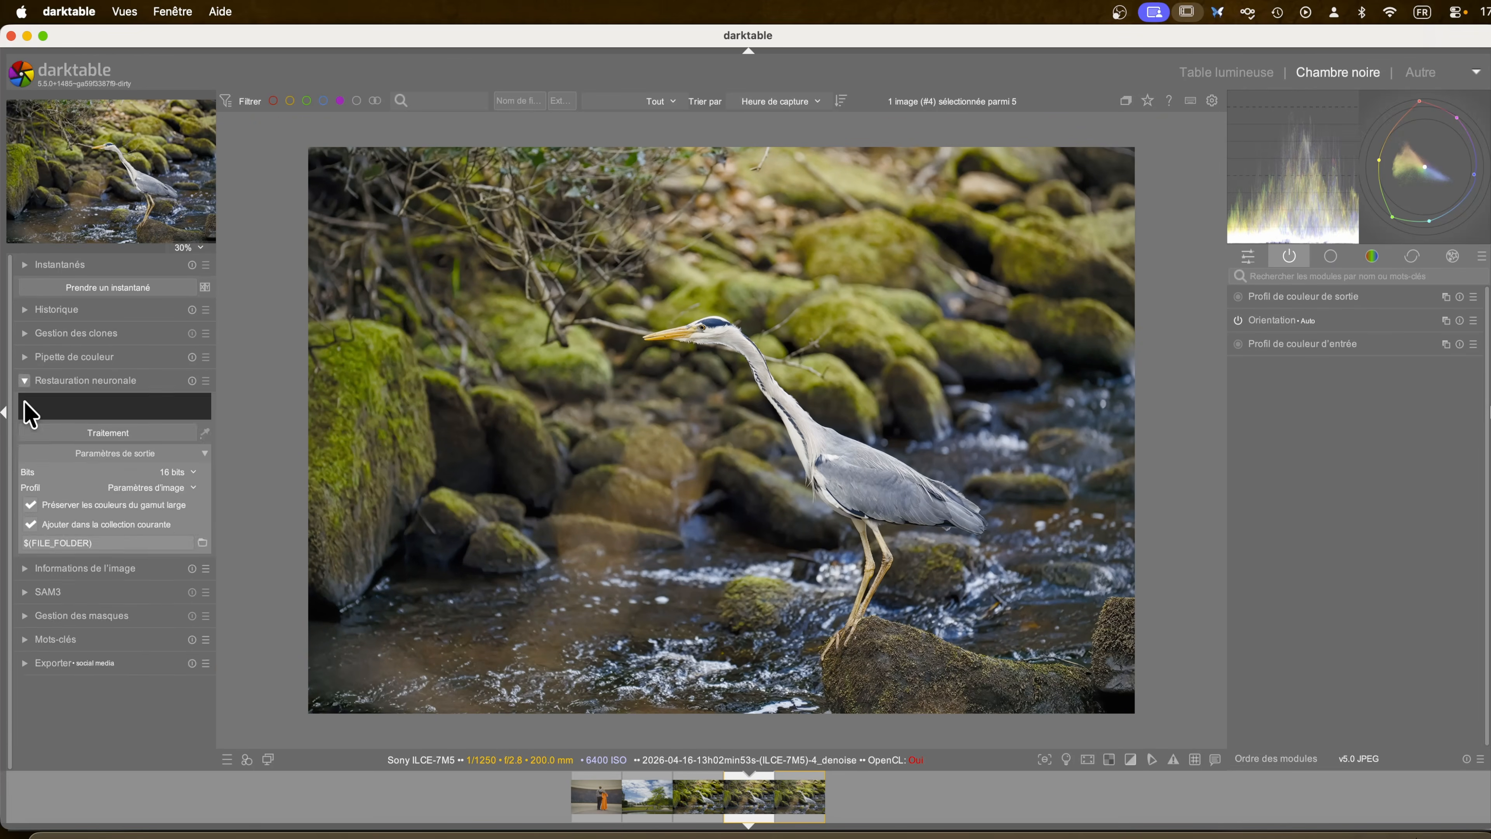
left_click(198, 382)
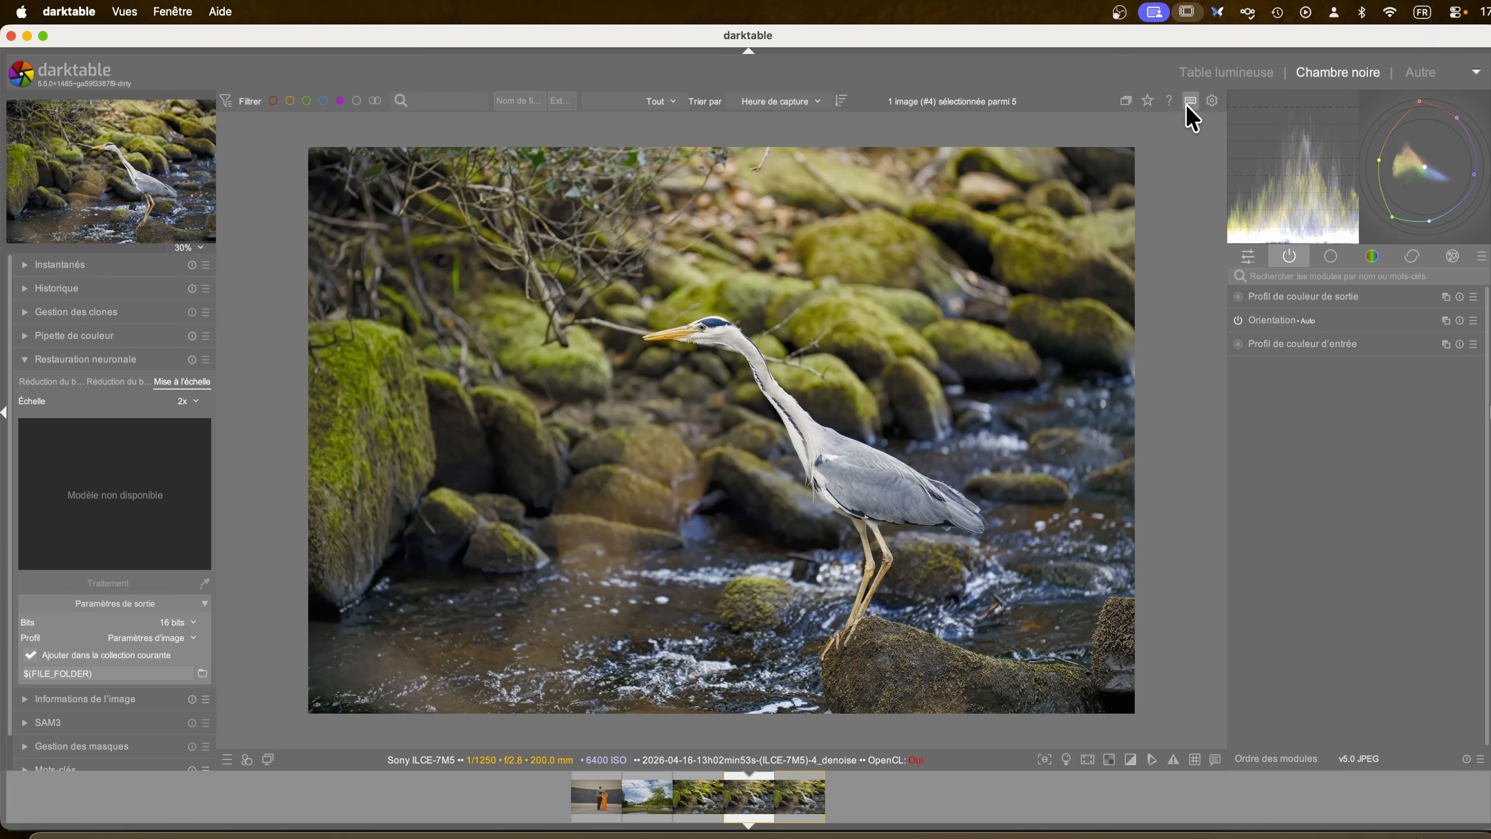
left_click(1203, 82)
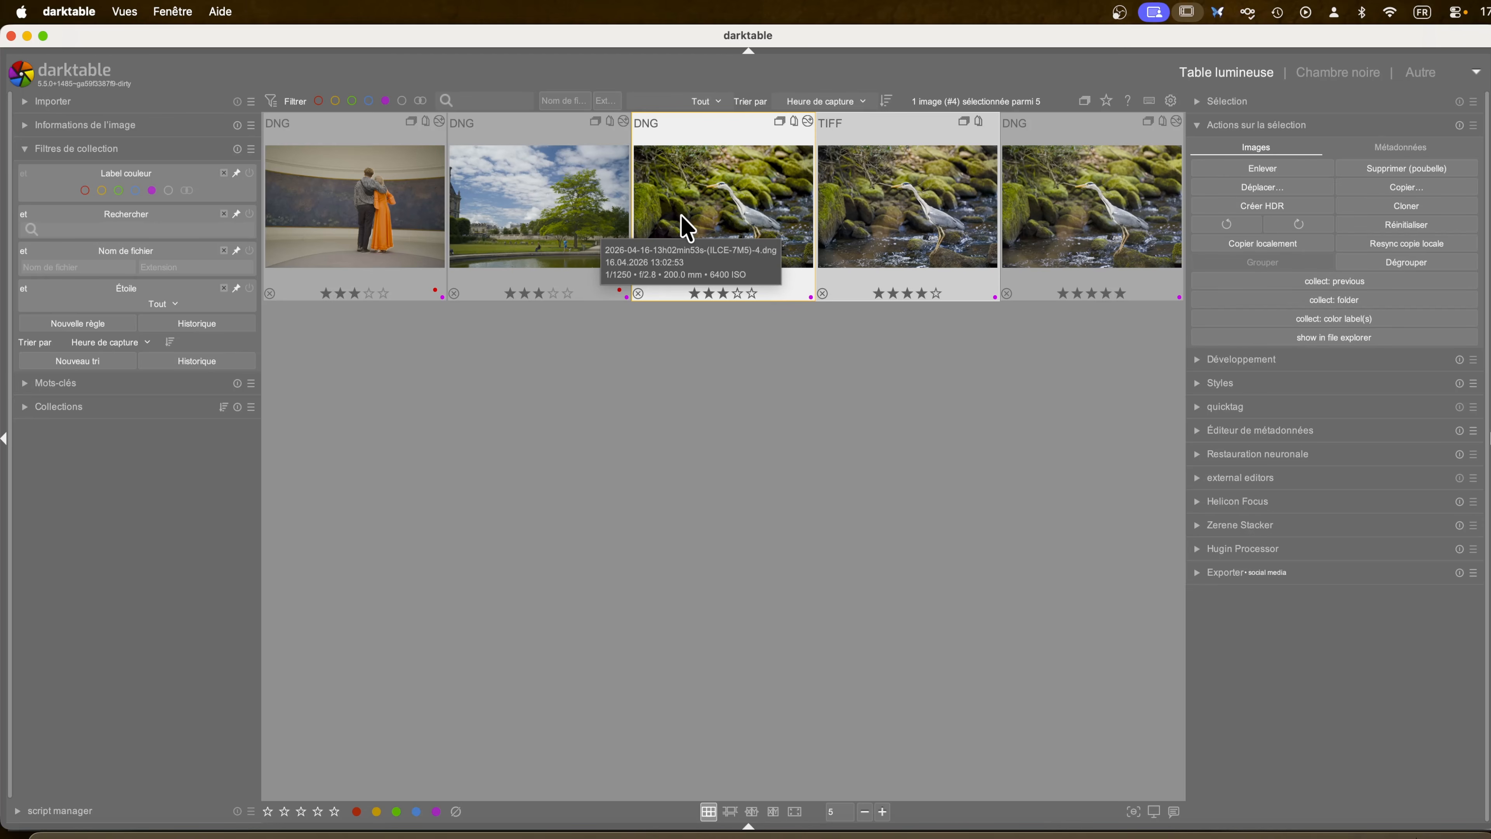
- Open the park photo with the large tree in the darkroom and enable the Harmoniseur de couleurs module
left_click(578, 232)
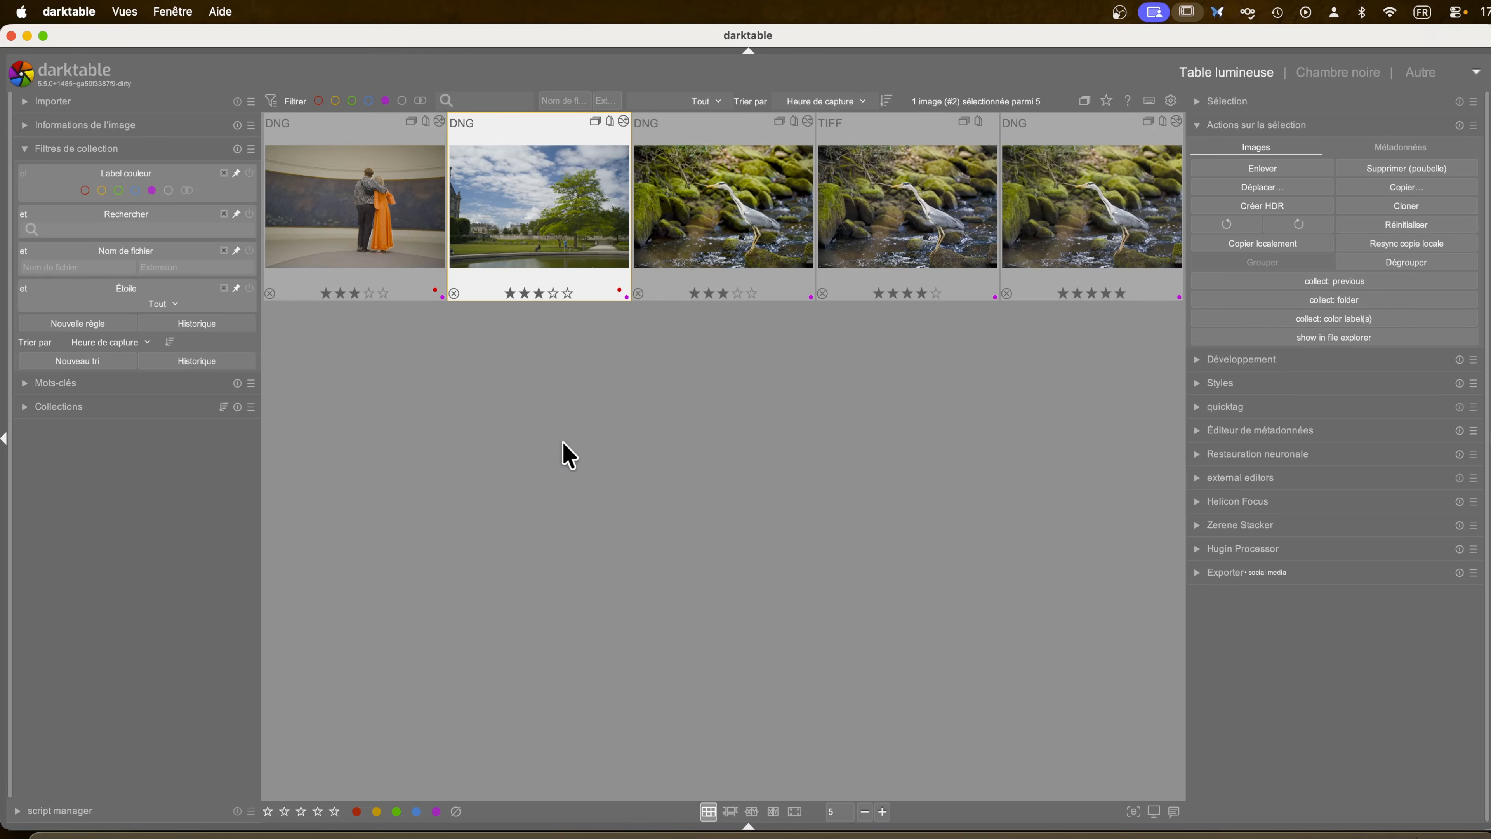
key("d")
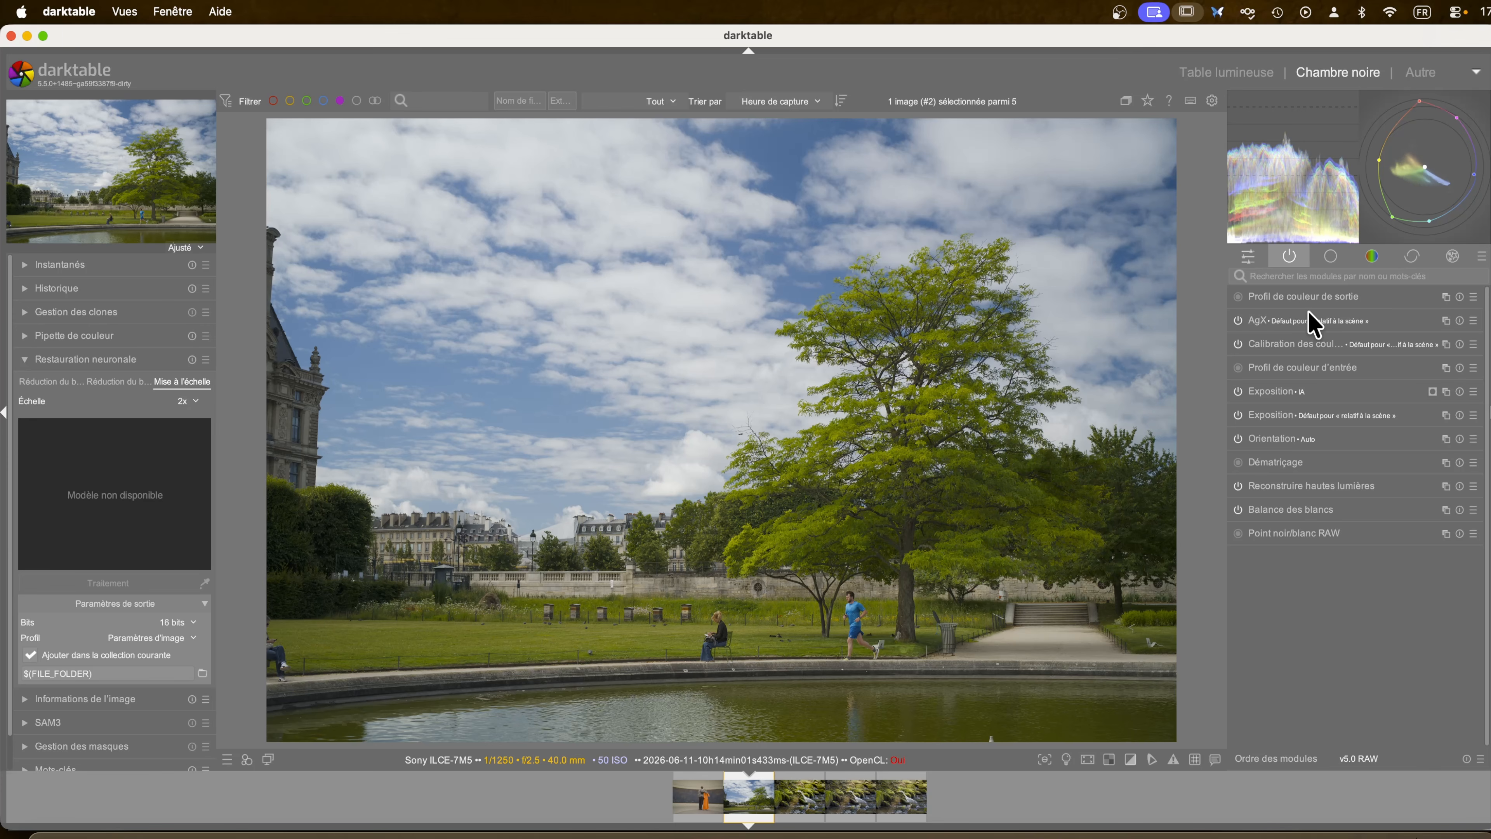
left_click(1363, 259)
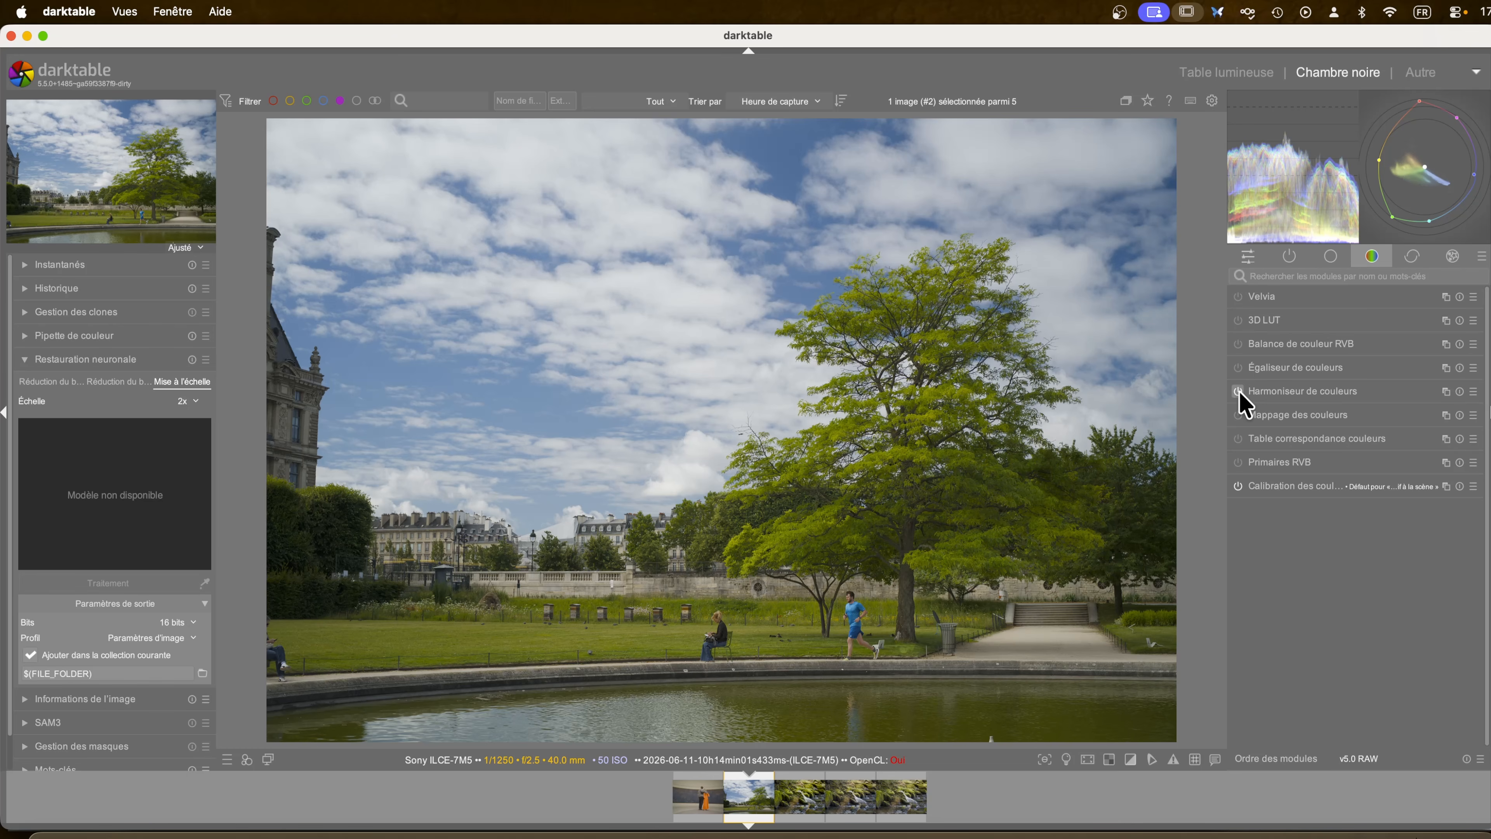
left_click(1266, 392)
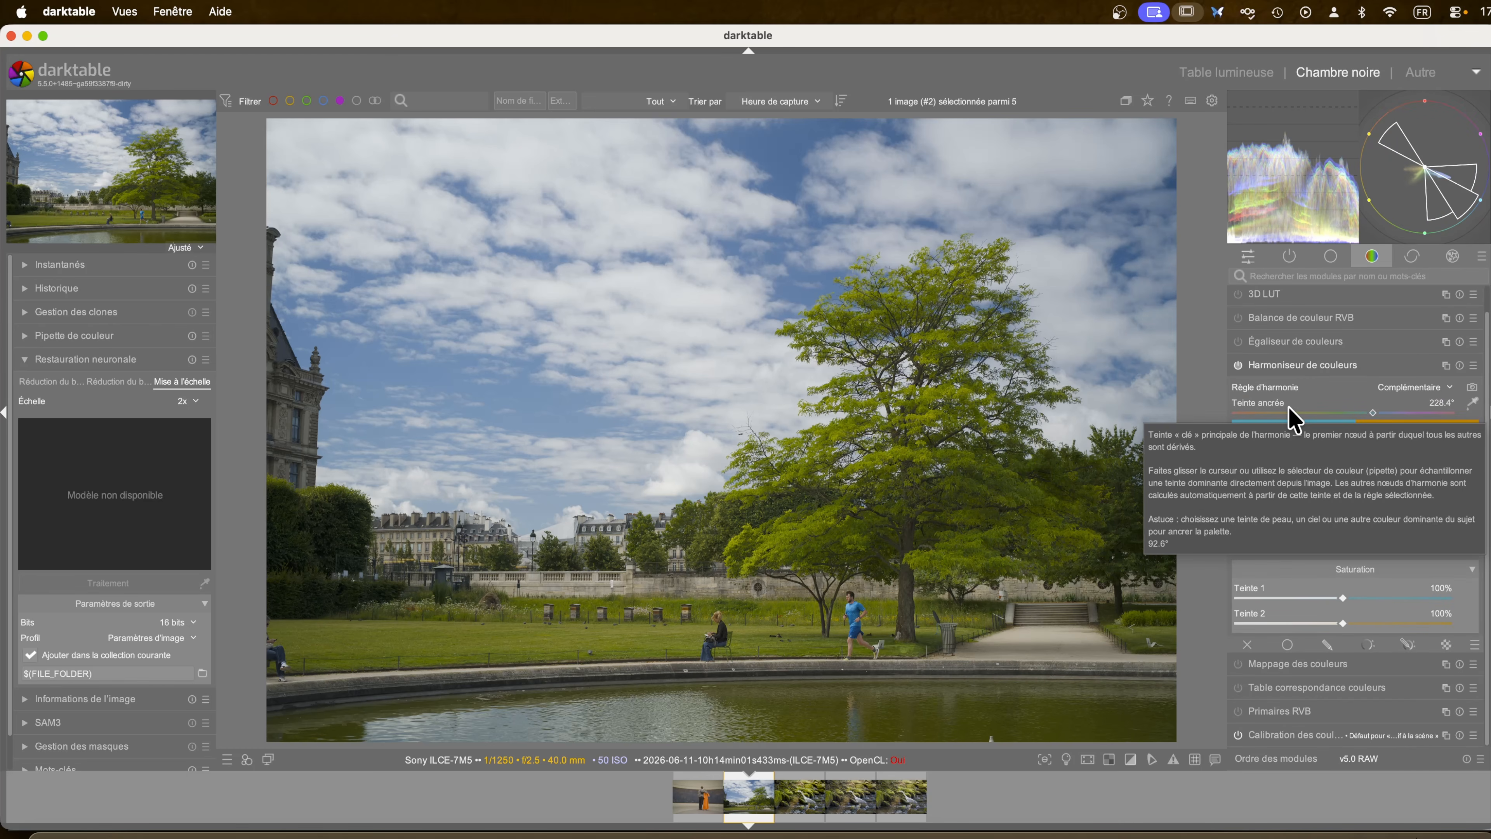
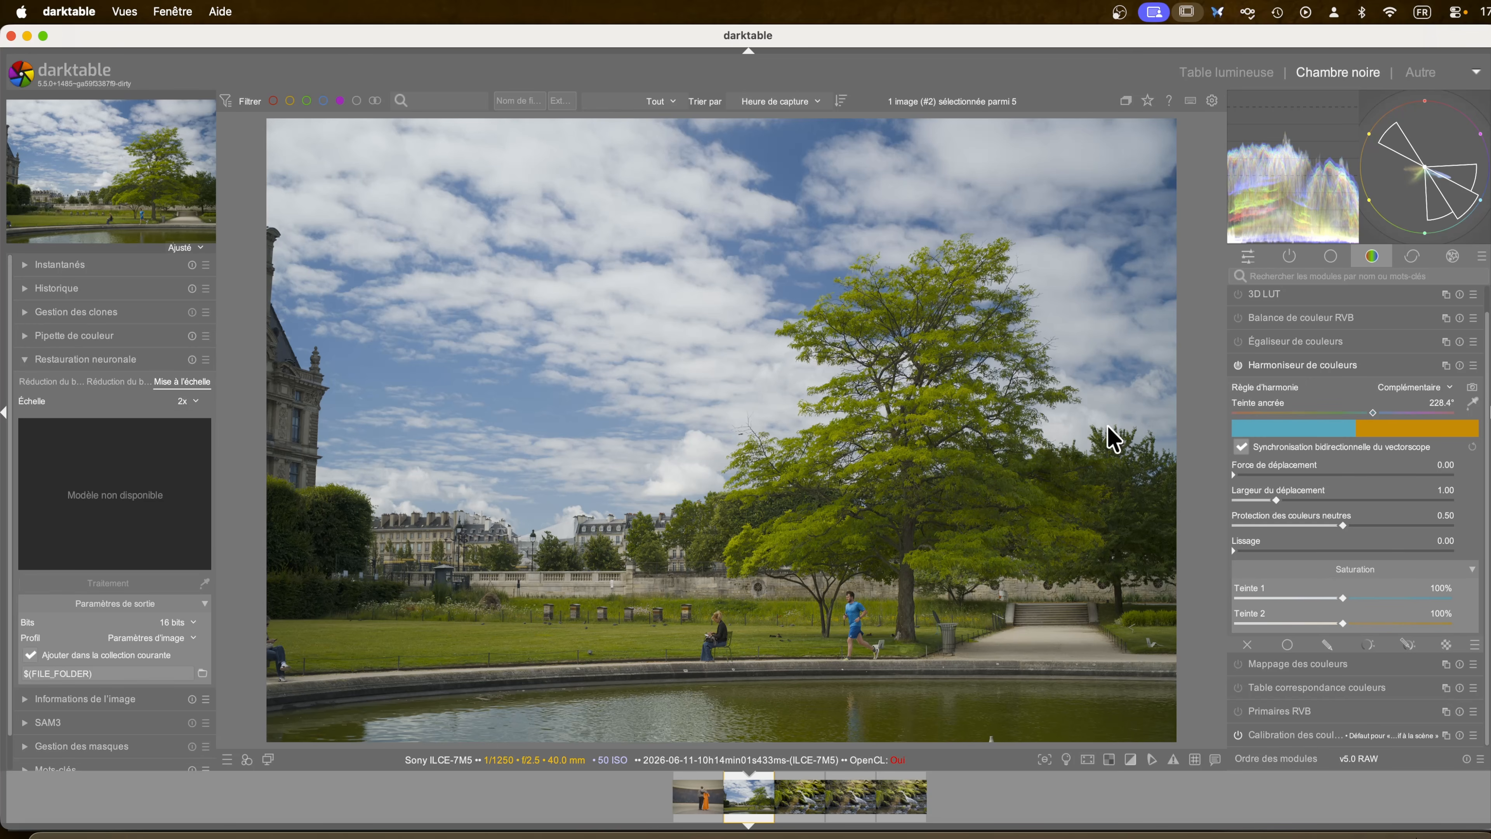
- Show only the vectorscope in the scopes area, without the waveform
left_click(1263, 365)
left_click(1279, 390)
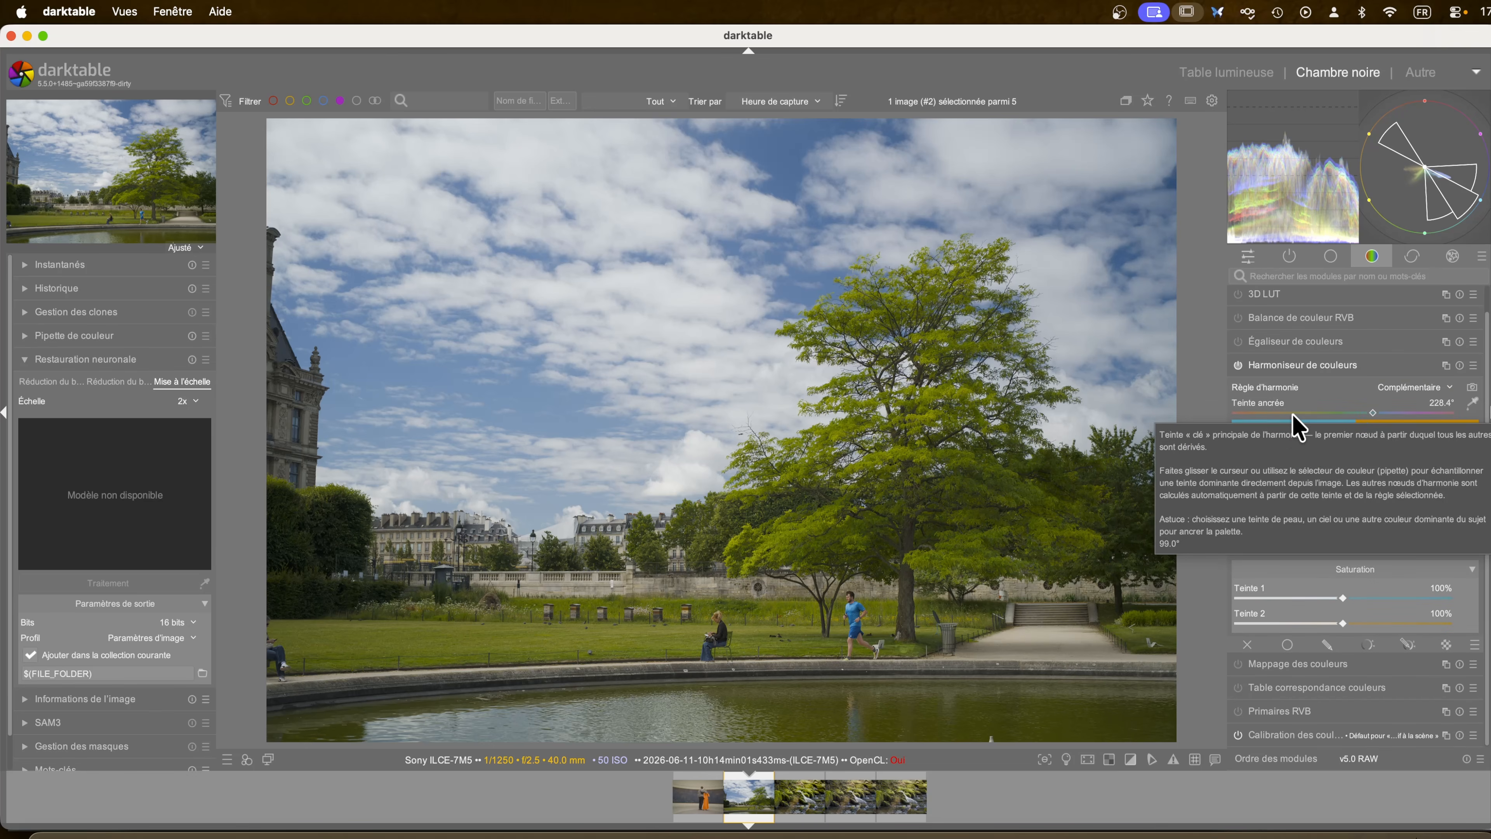
mouse_move(1339, 138)
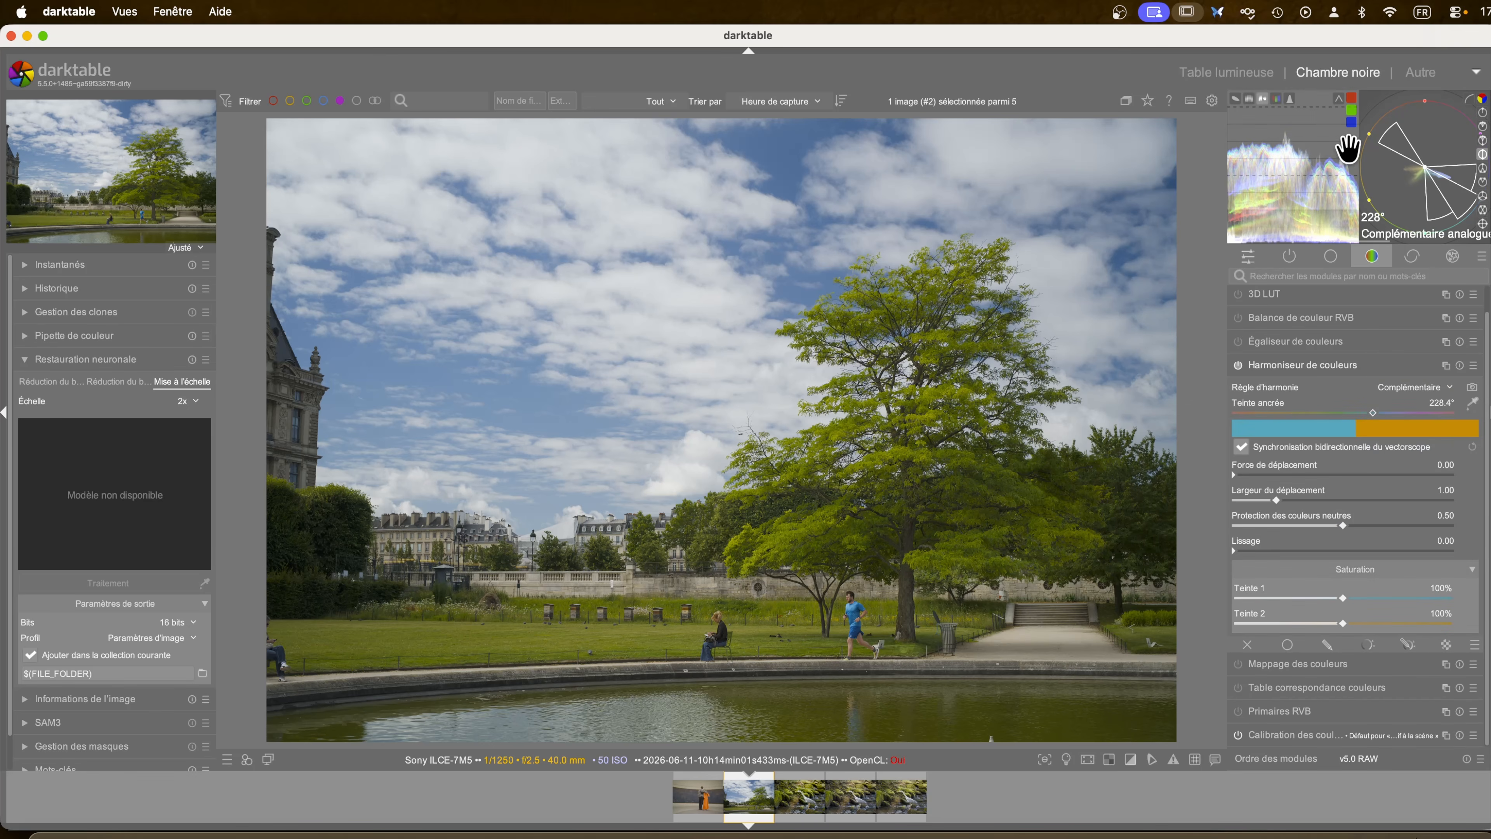
left_click(1236, 101)
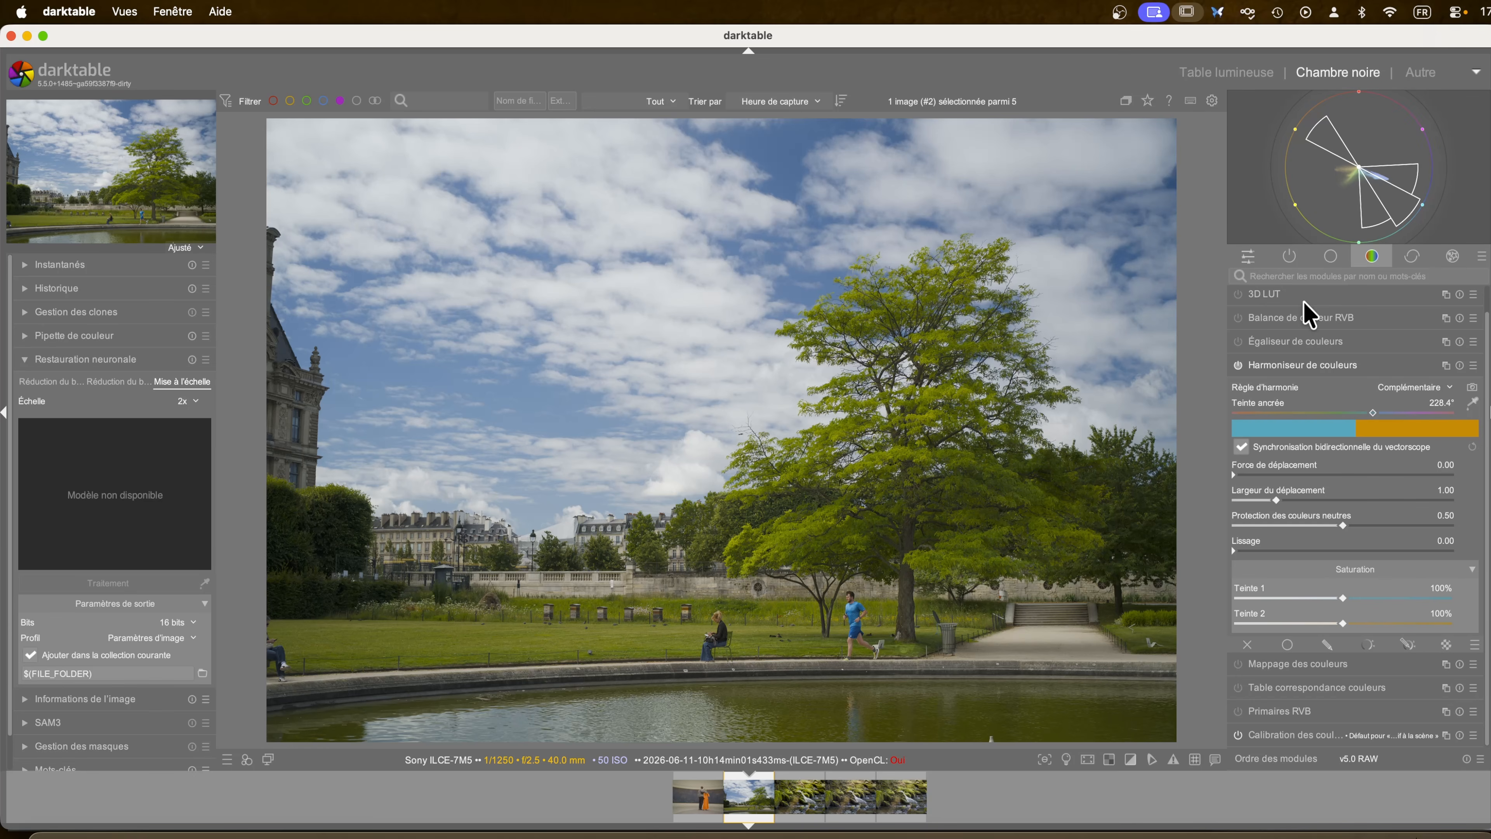
mouse_move(1481, 99)
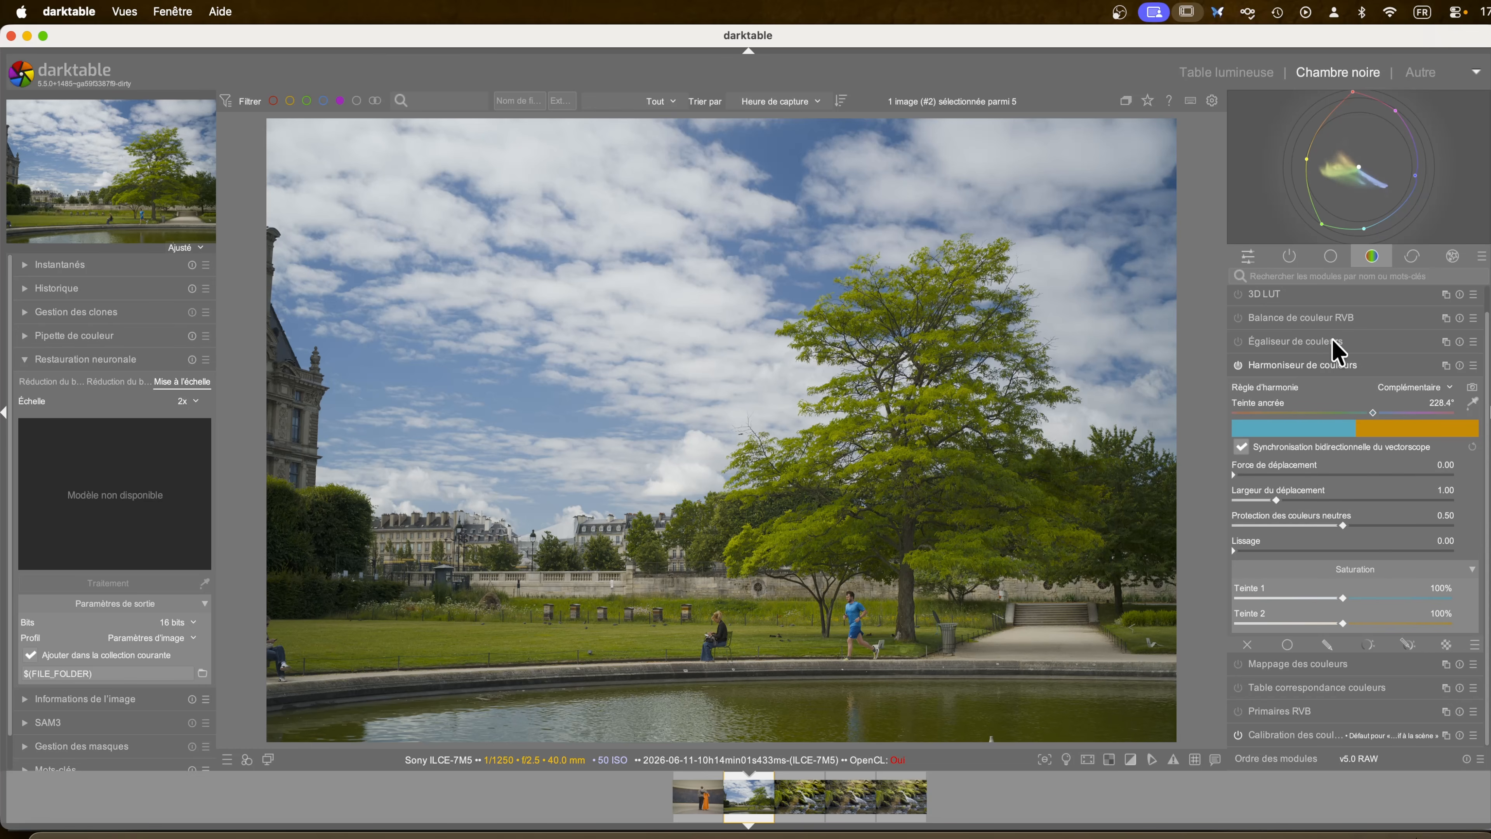
- Try harmony rules in Harmoniseur de couleurs, ending on Monochromatique, and compare the vectorscope display
left_click(1411, 387)
scroll(1406, 397, "up", 1)
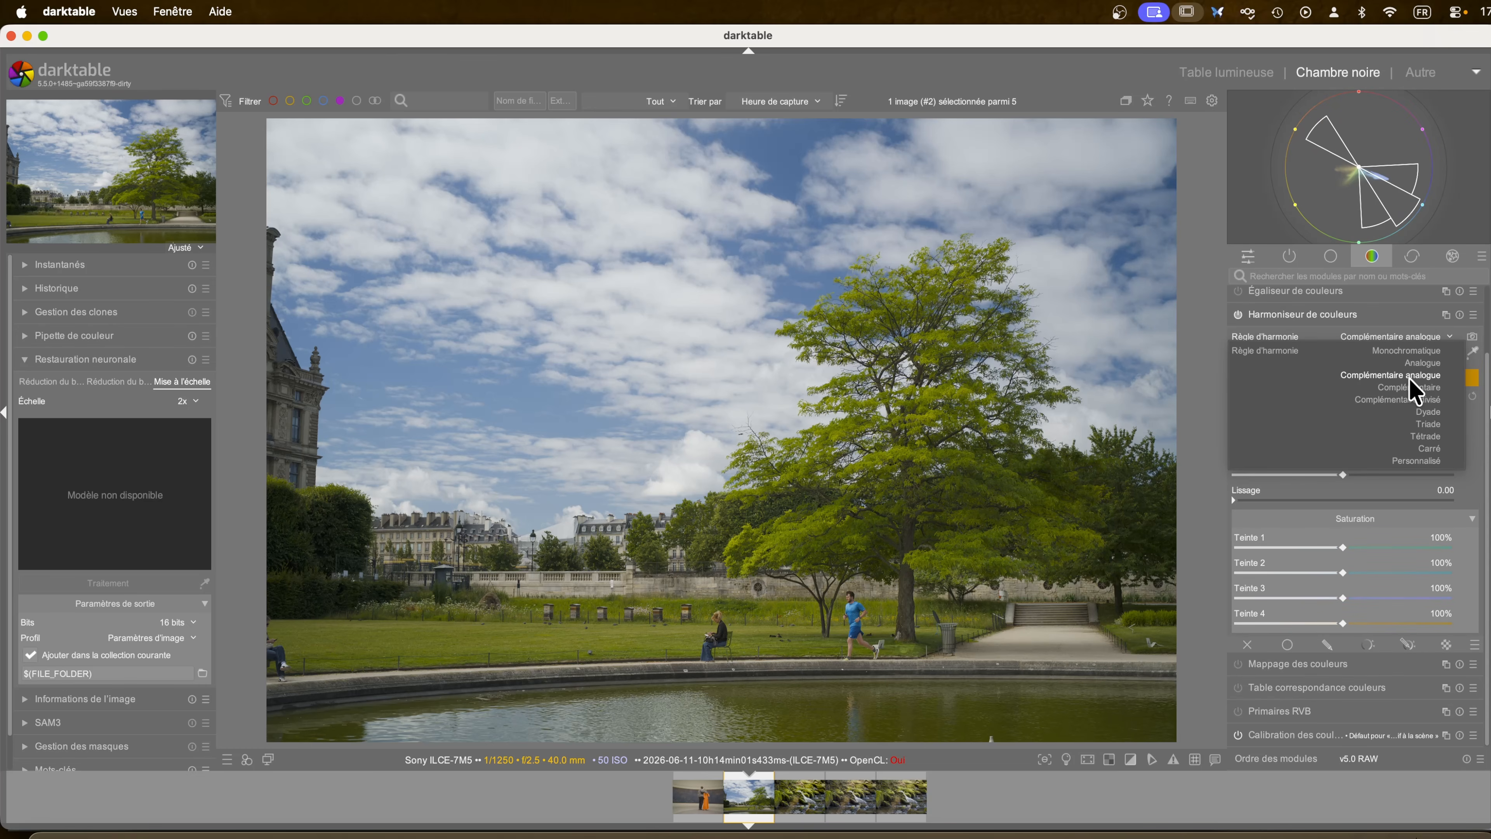
scroll(1414, 375, "up", 2)
left_click(1414, 359)
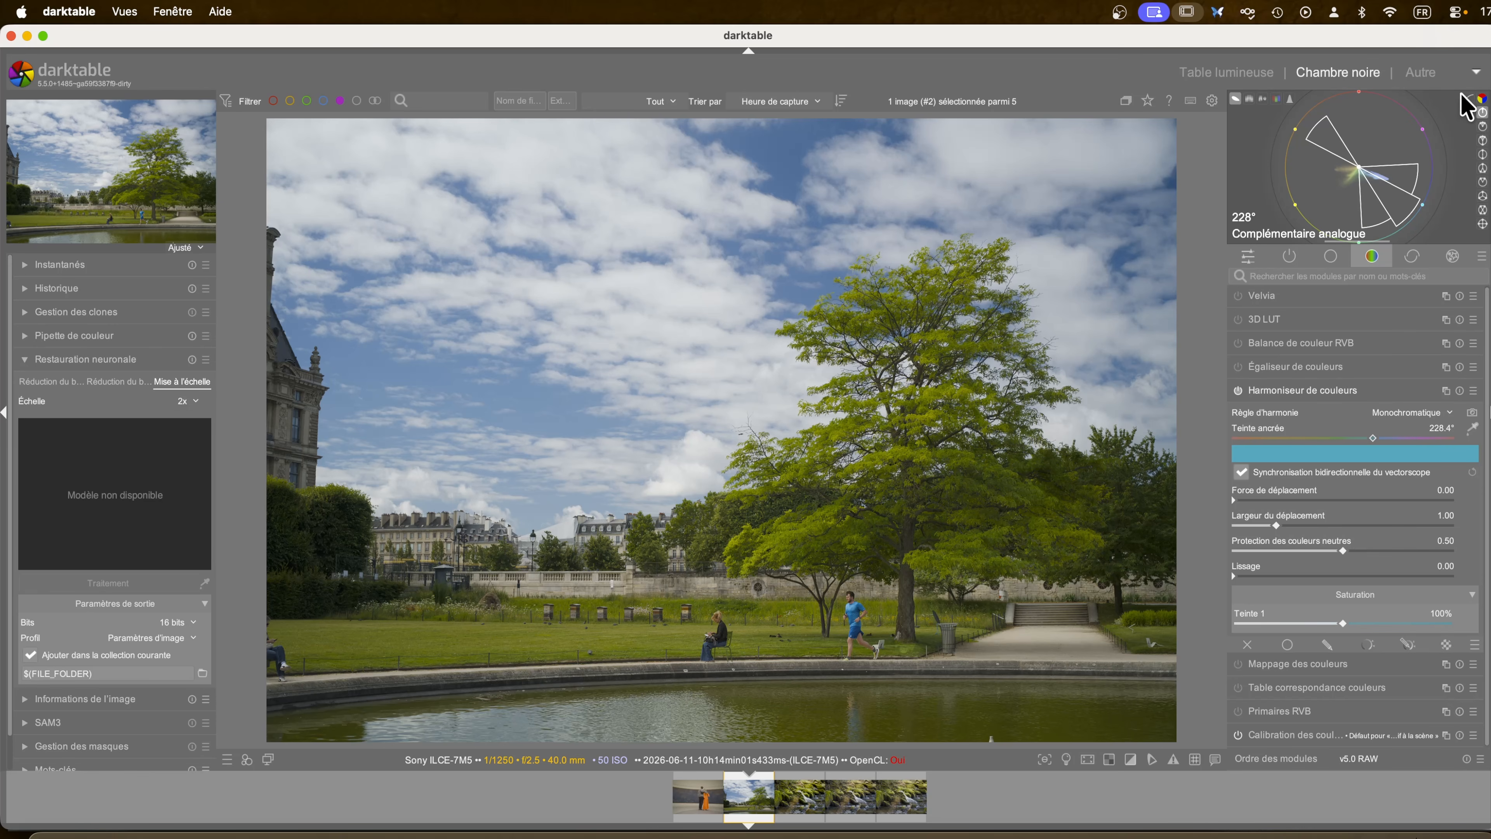
left_click(1477, 102)
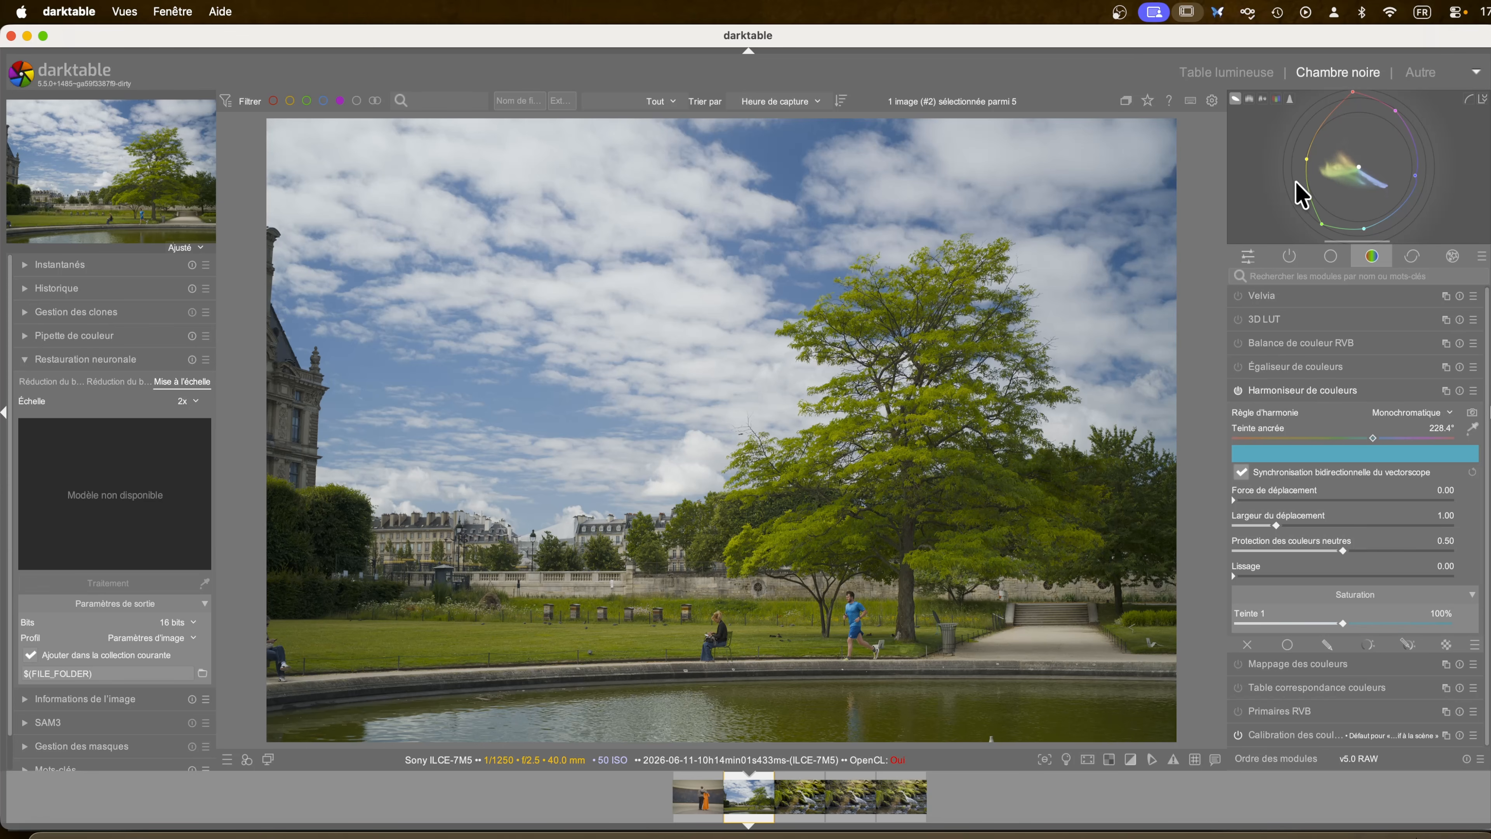
- Enable Balance de couleur RVB and apply its Couleur de base preset Standard
left_click(1237, 342)
left_click(1279, 344)
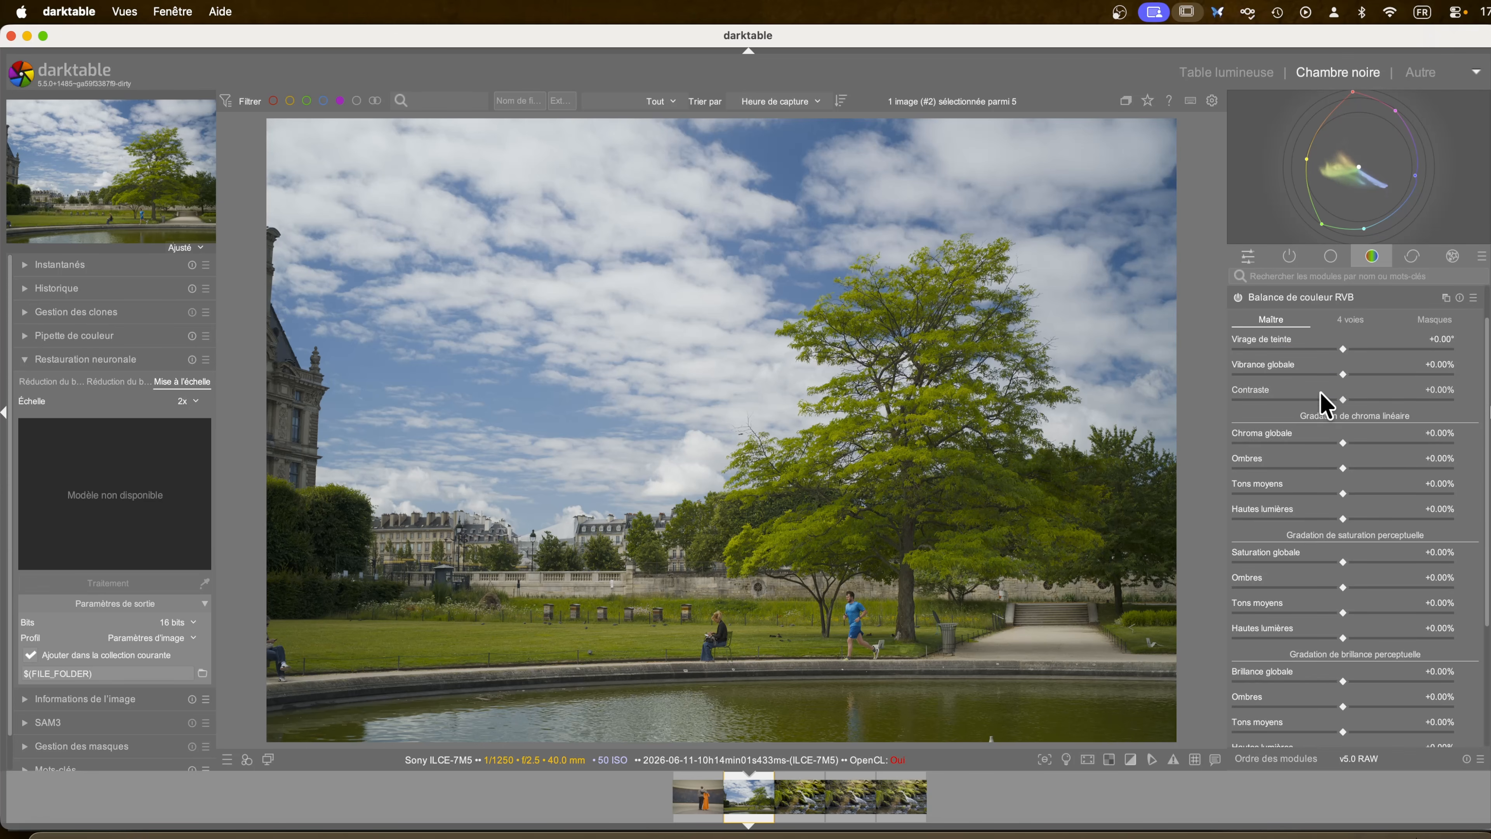
left_click(1473, 298)
mouse_move(1432, 394)
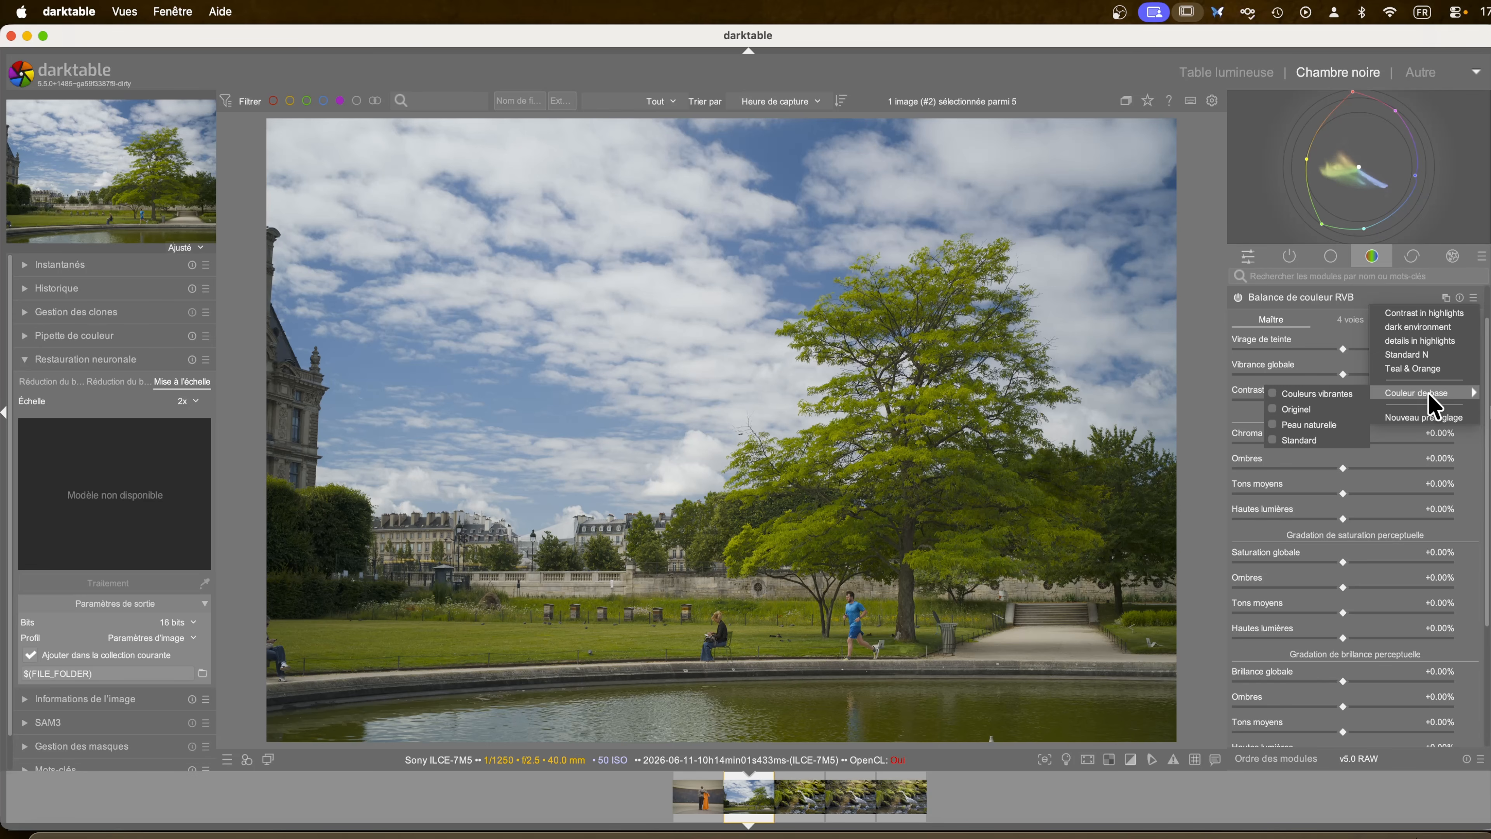
left_click(1323, 441)
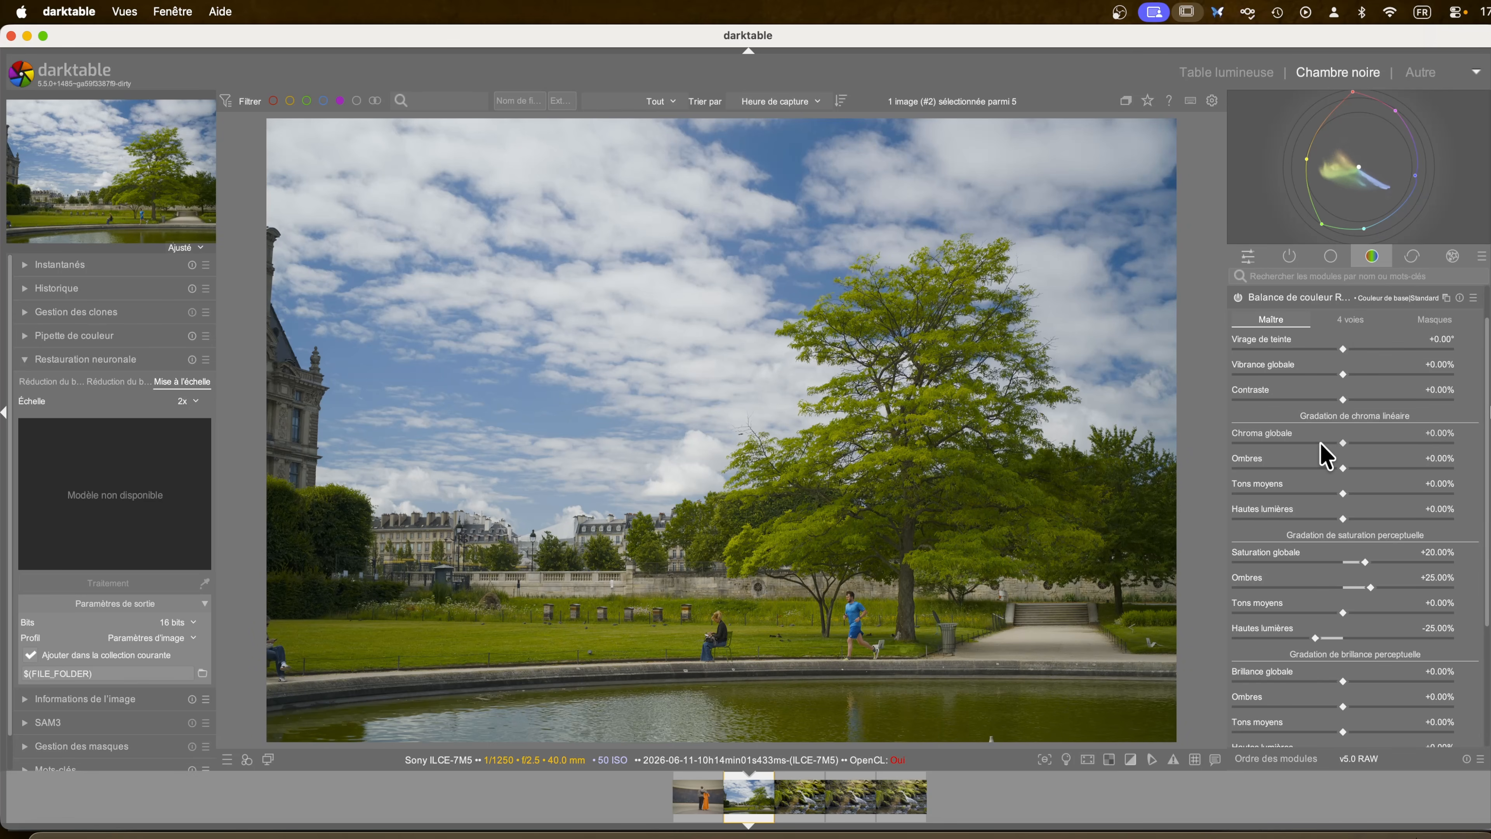
- In Balance de couleur RVB, set Saturation globale to +25% and Brillance globale to about +7%, and collapse the module
mouse_move(1360, 562)
left_mouse_down()
mouse_move(1395, 561)
mouse_move(1371, 562)
left_mouse_up()
left_click(1351, 682)
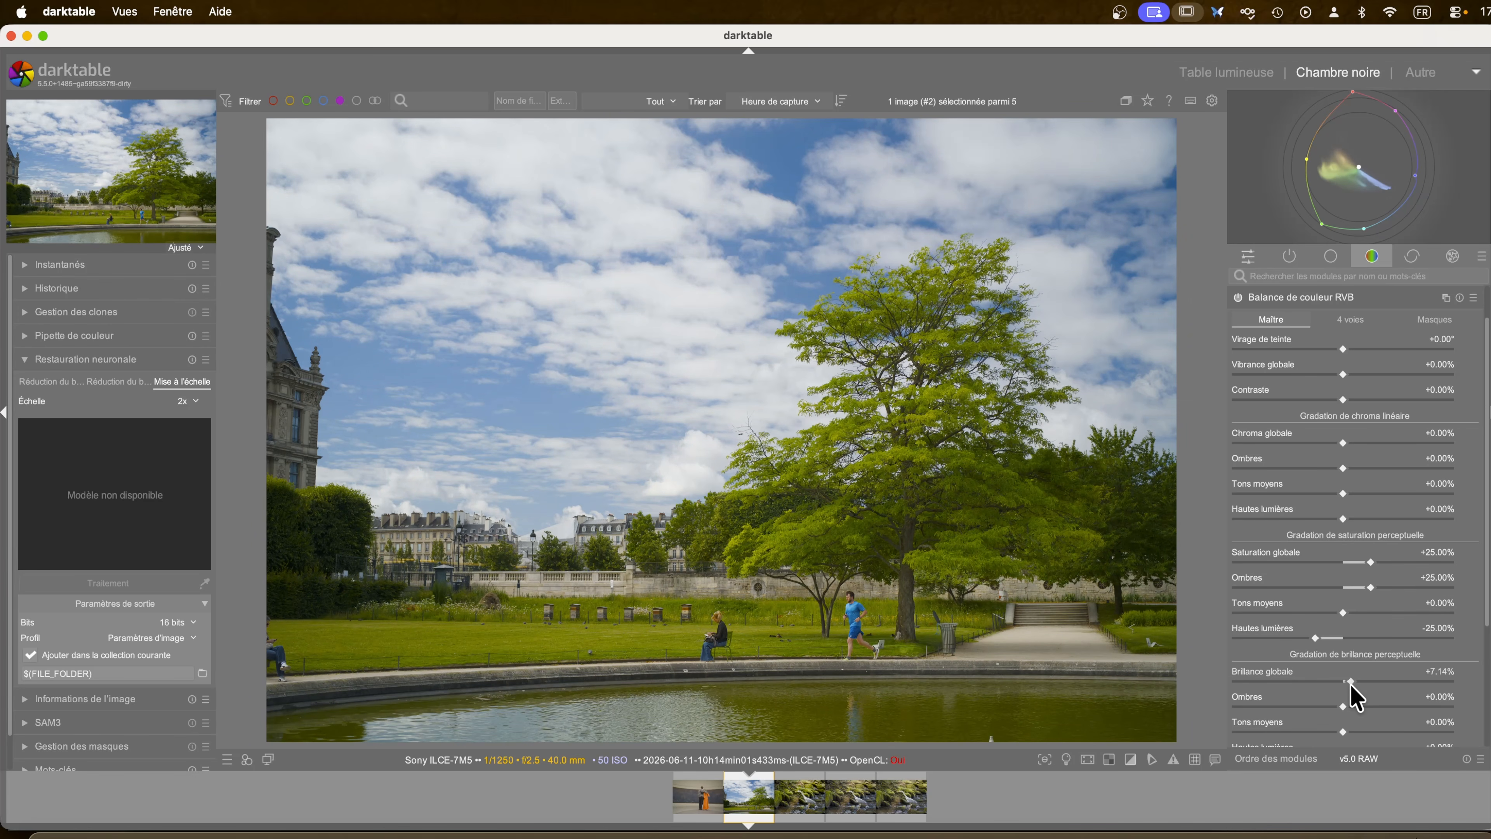
left_click(1334, 731)
left_click(1294, 298)
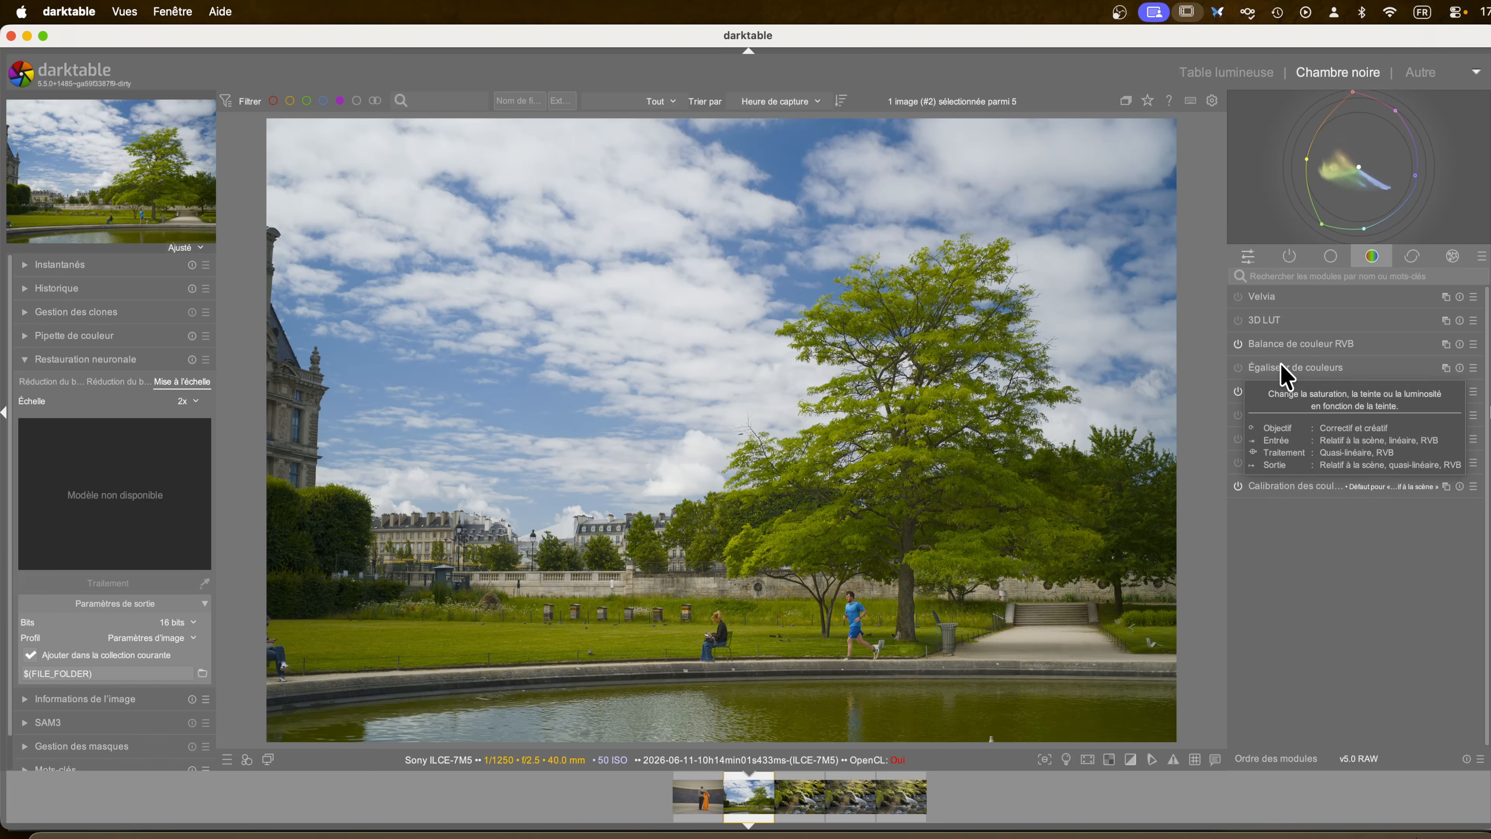
- Reopen Harmoniseur de couleurs and cycle the harmony rule through Analogue, Complémentaire analogue, Complémentaire, Complémentaire divisé and Dyade
left_click(1294, 400)
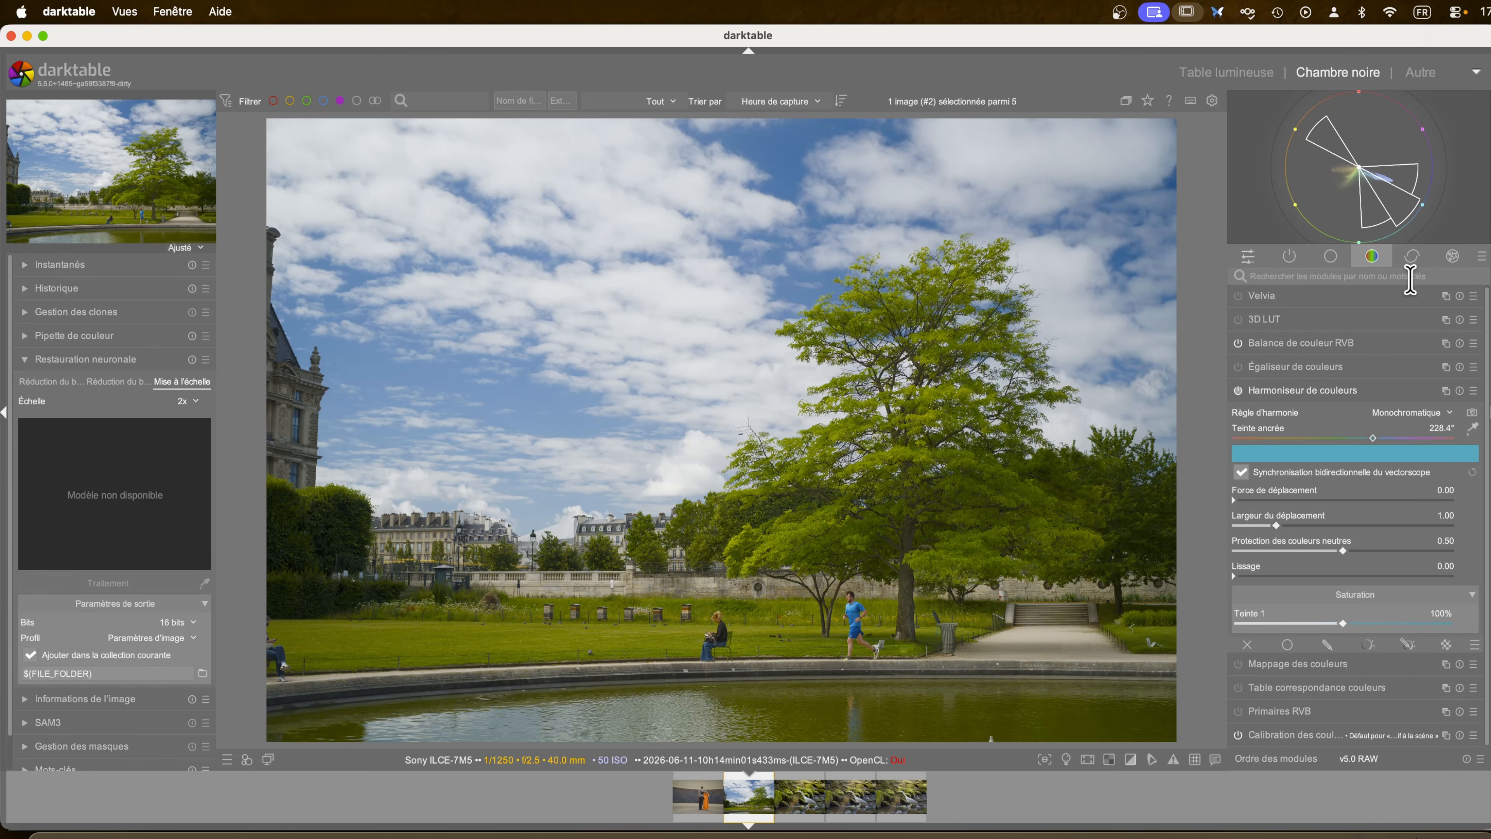
mouse_move(1385, 185)
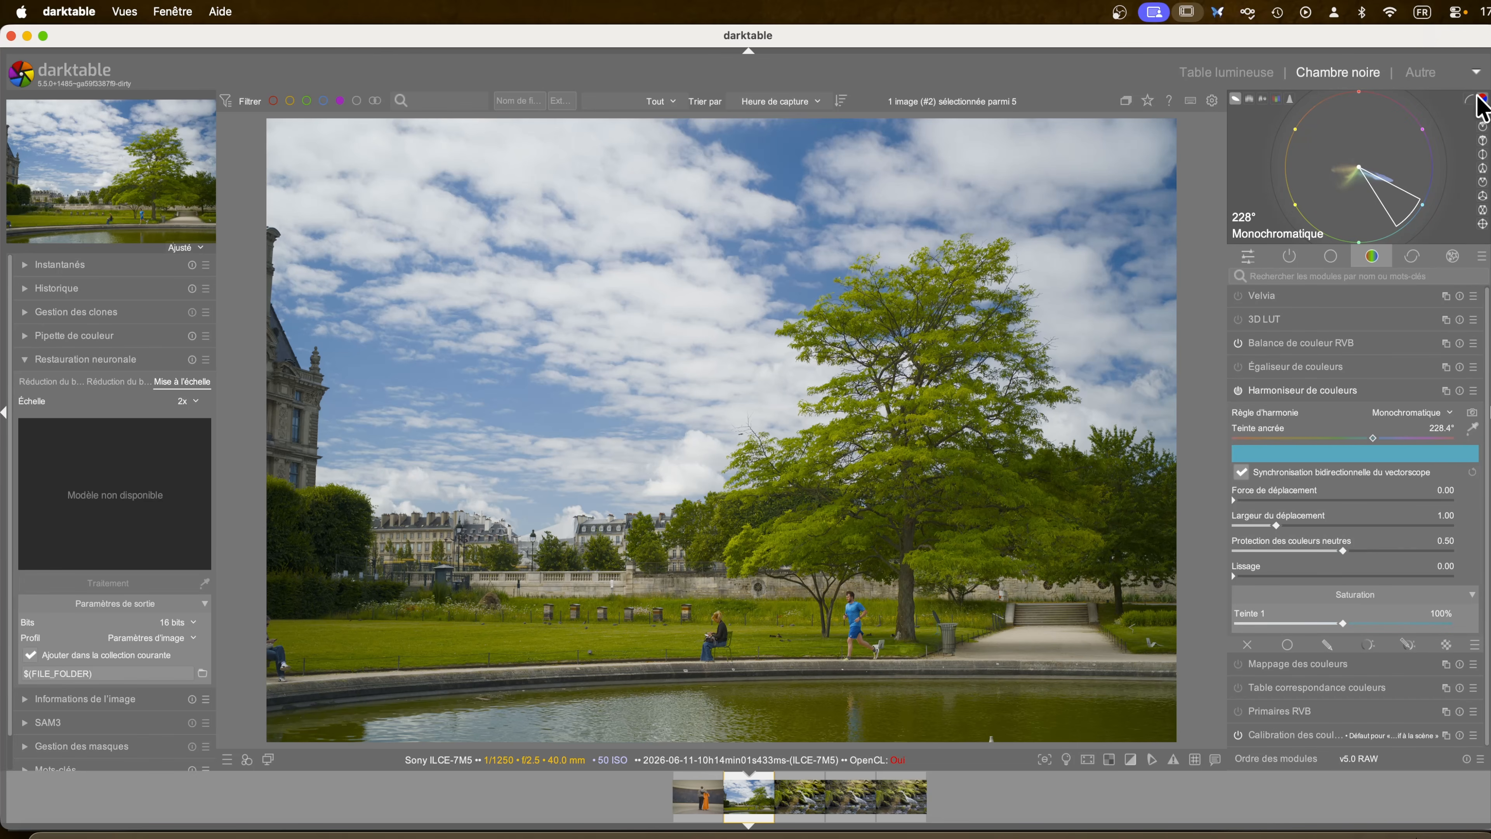
left_click(1409, 412)
left_click(1423, 425)
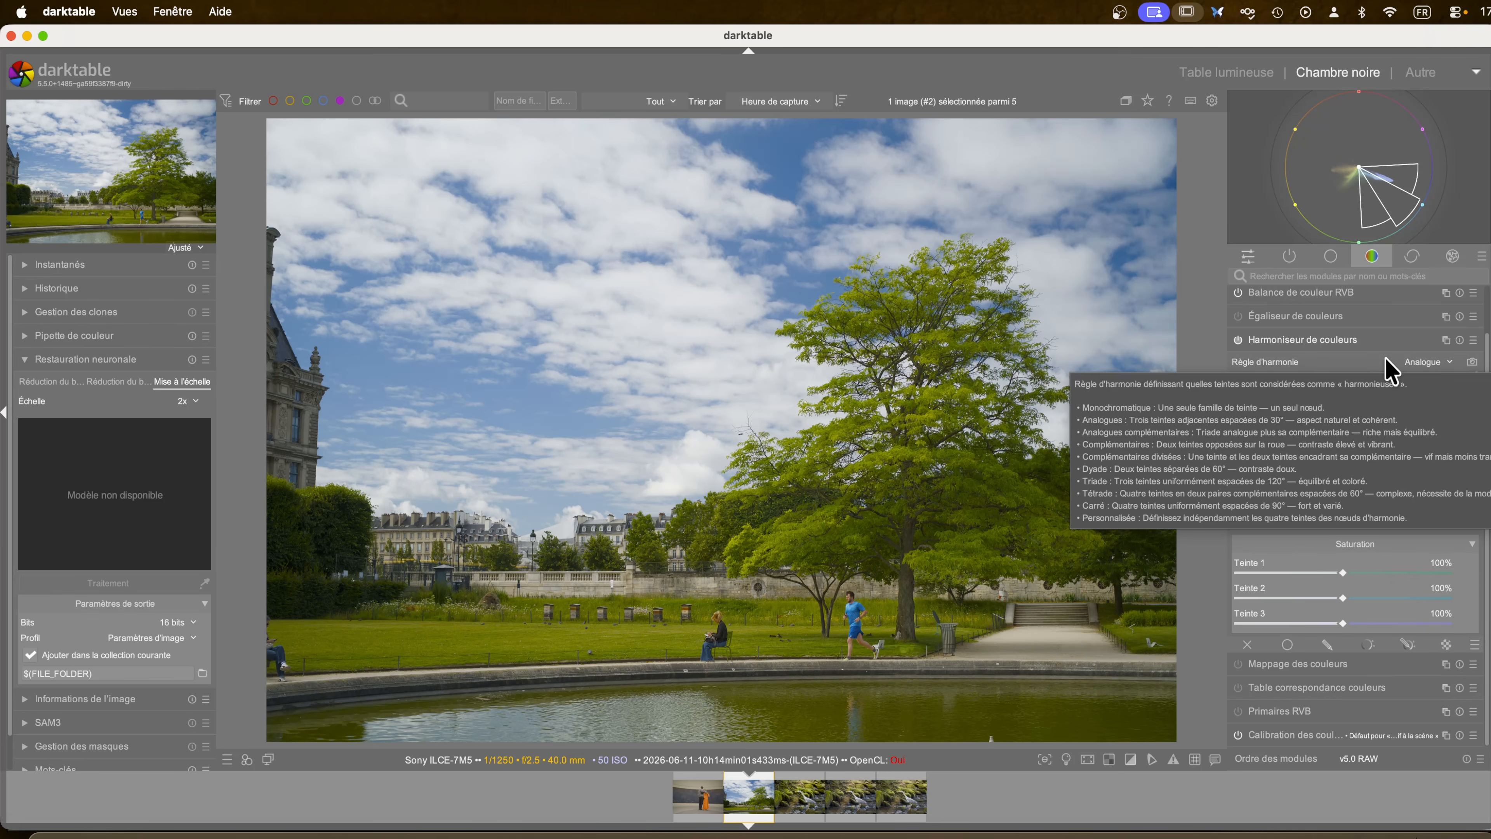
scroll(1391, 370, "down", 1)
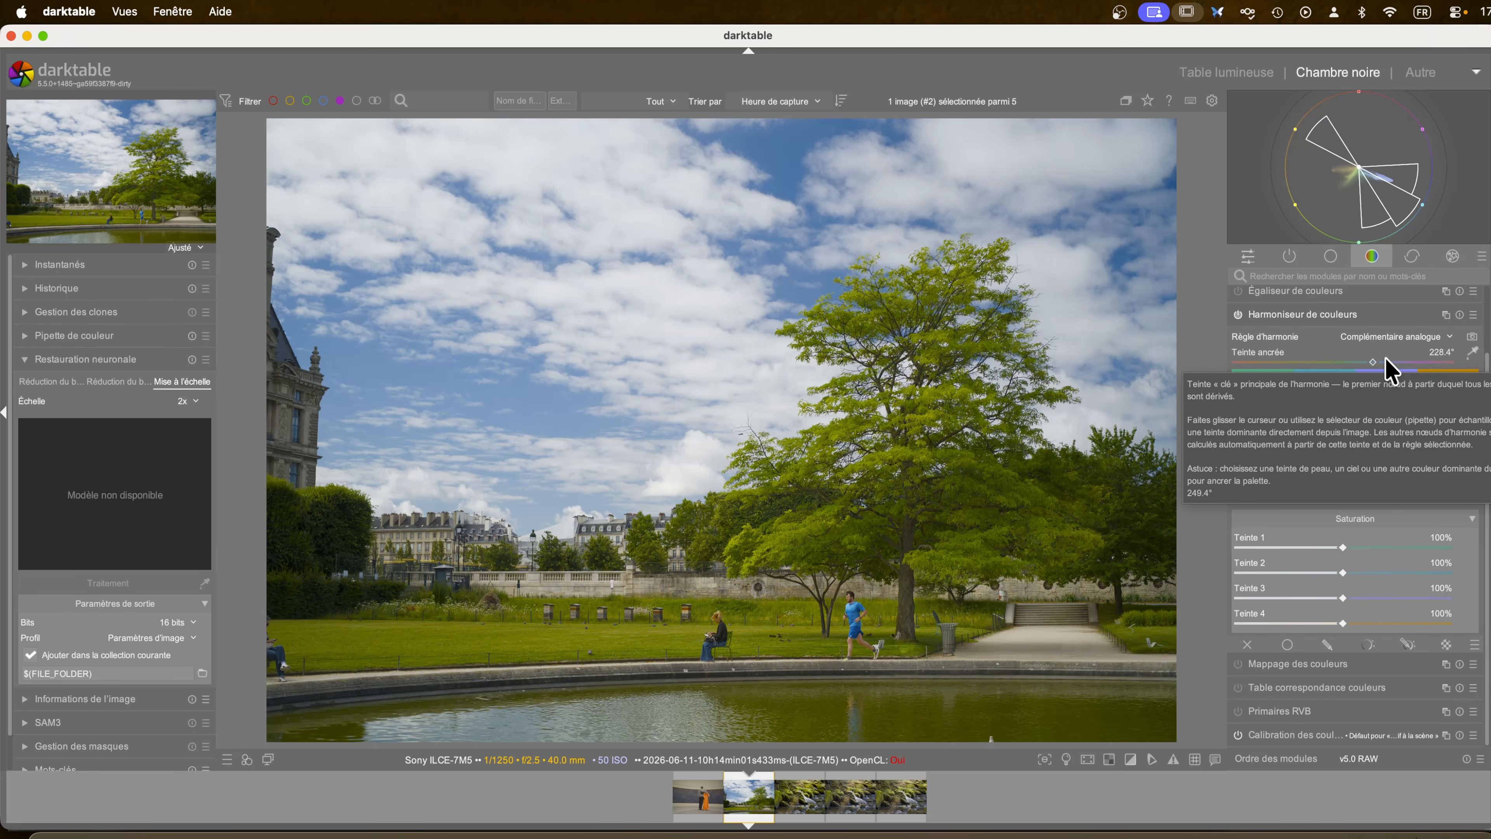
key("Down")
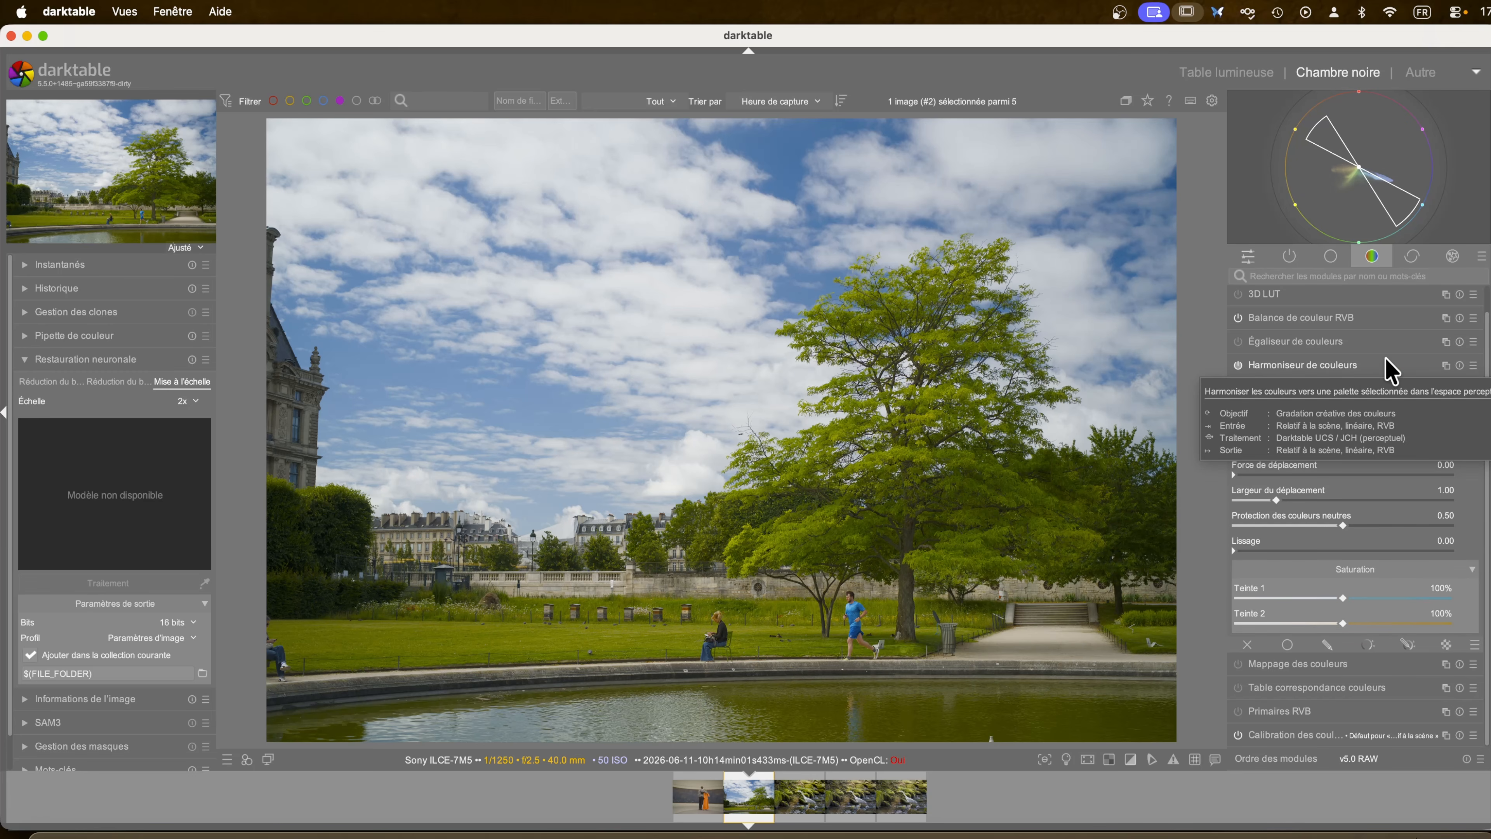
key("Down")
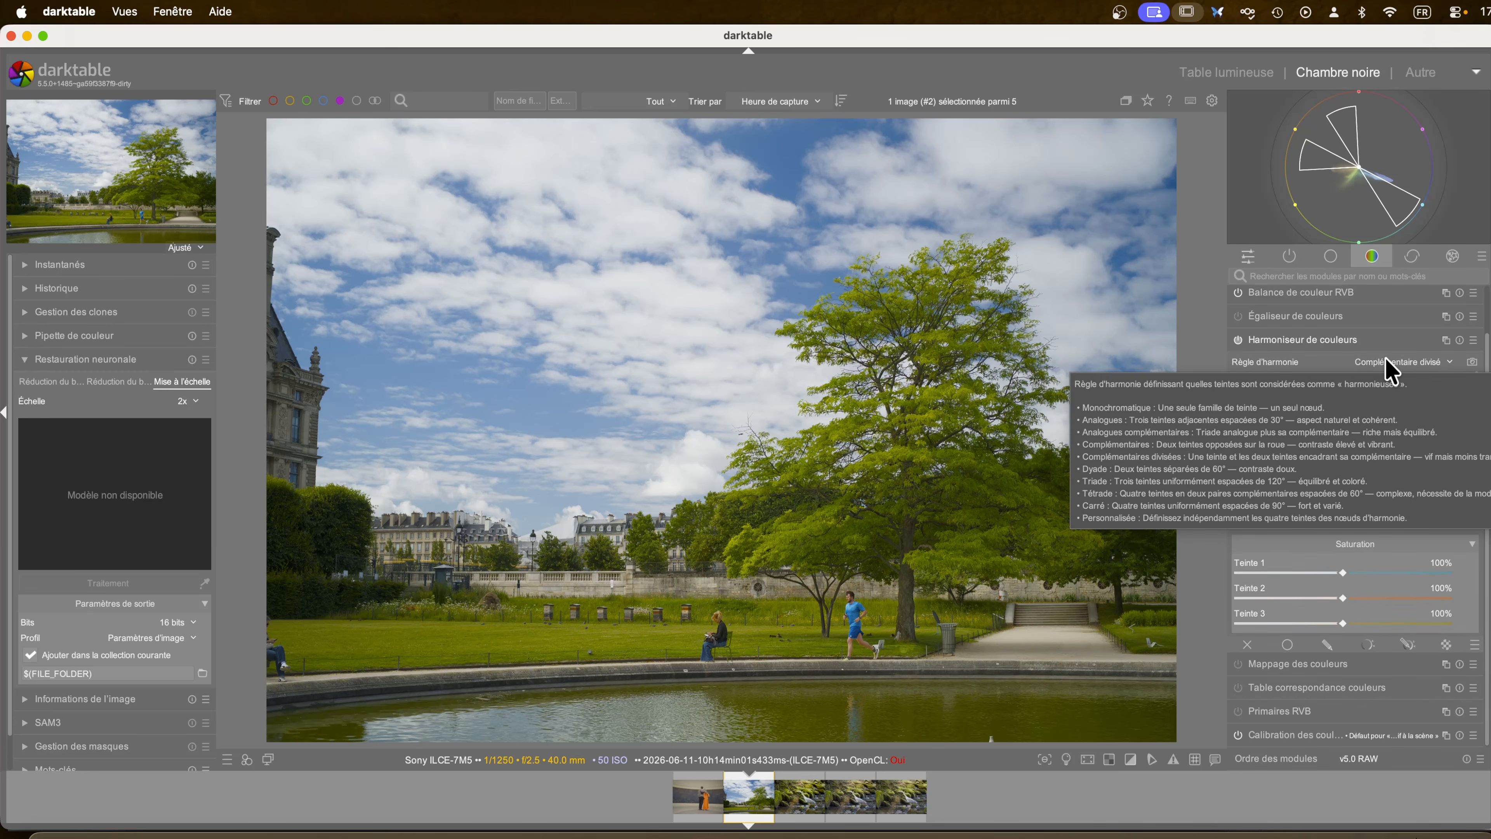
key("Down")
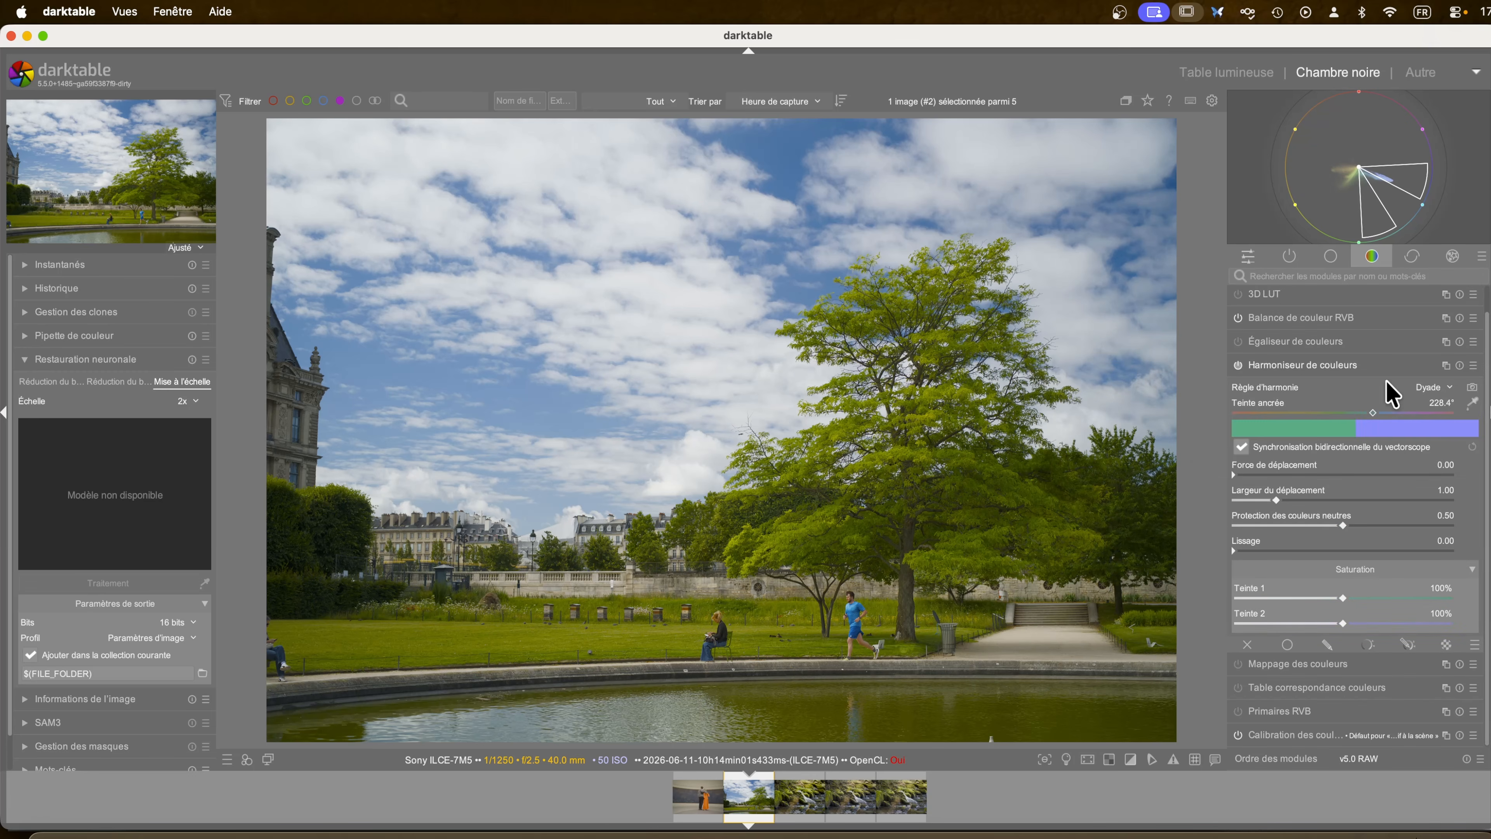
- Set the harmony rule to Complémentaire with the anchor hue at about 244°
left_click(1431, 390)
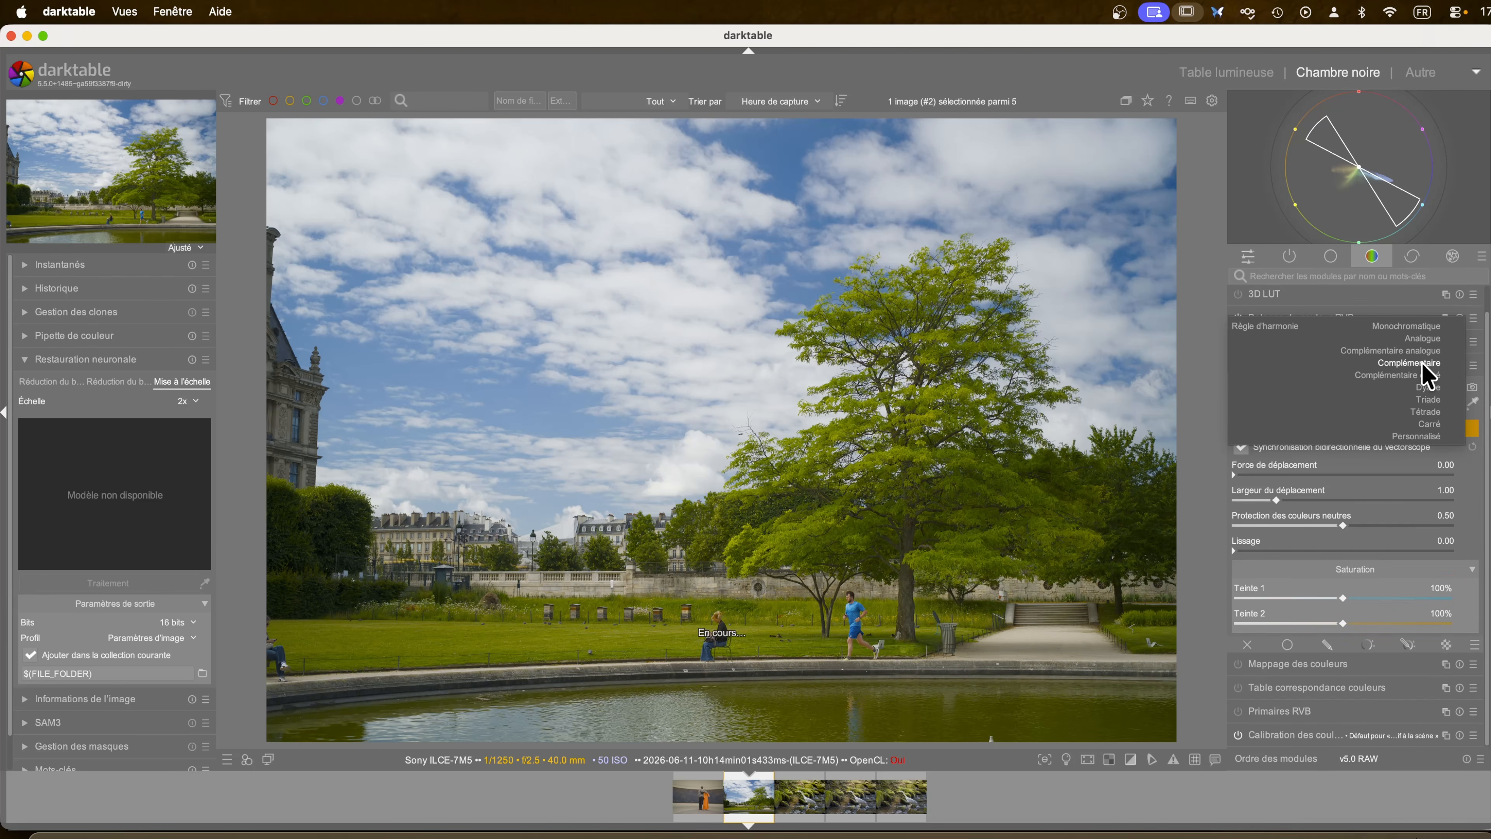
left_click(1422, 364)
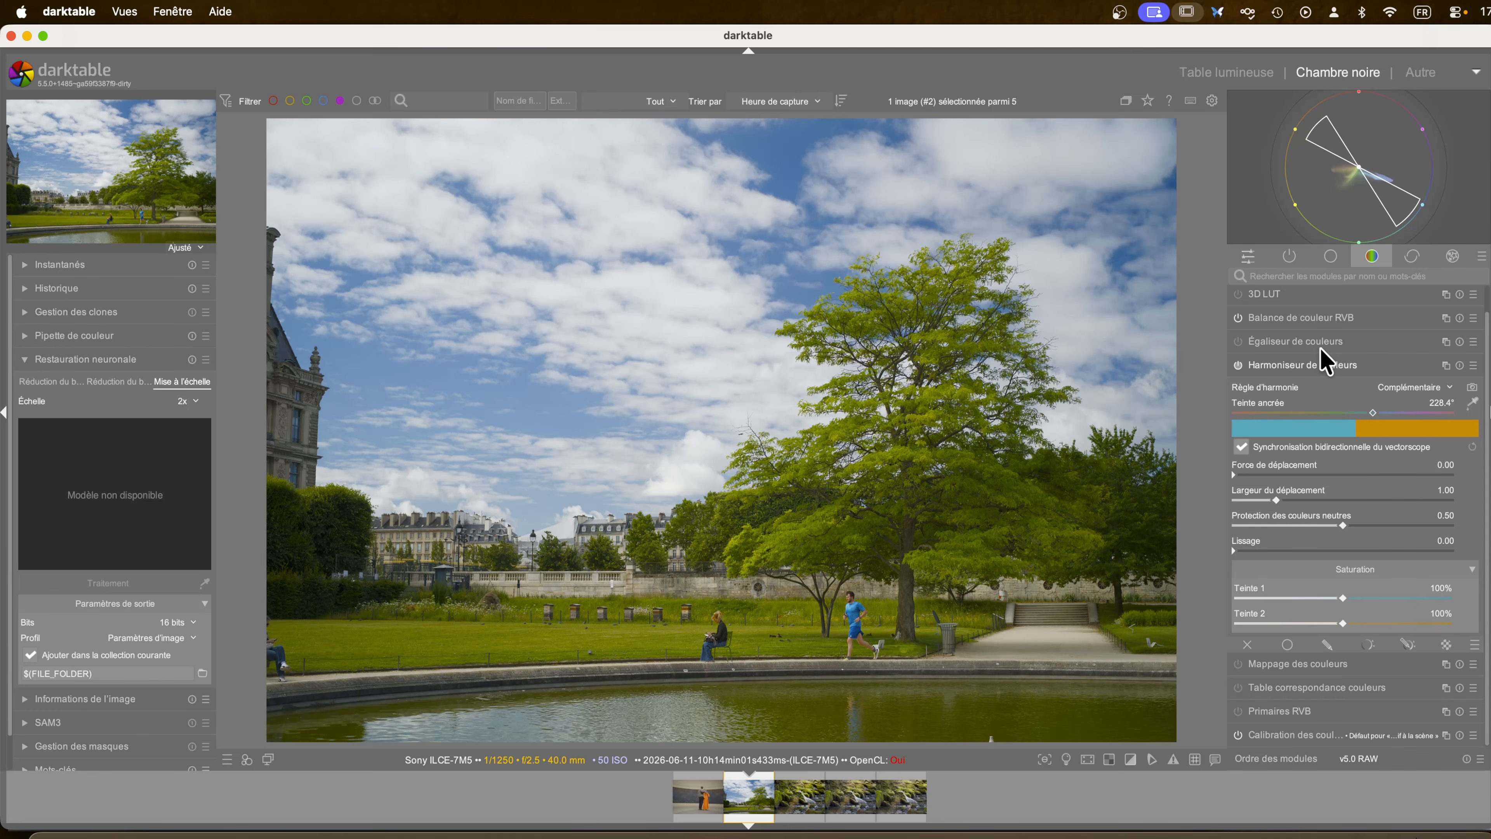
mouse_move(1392, 218)
left_click_drag(1368, 410, 1383, 414)
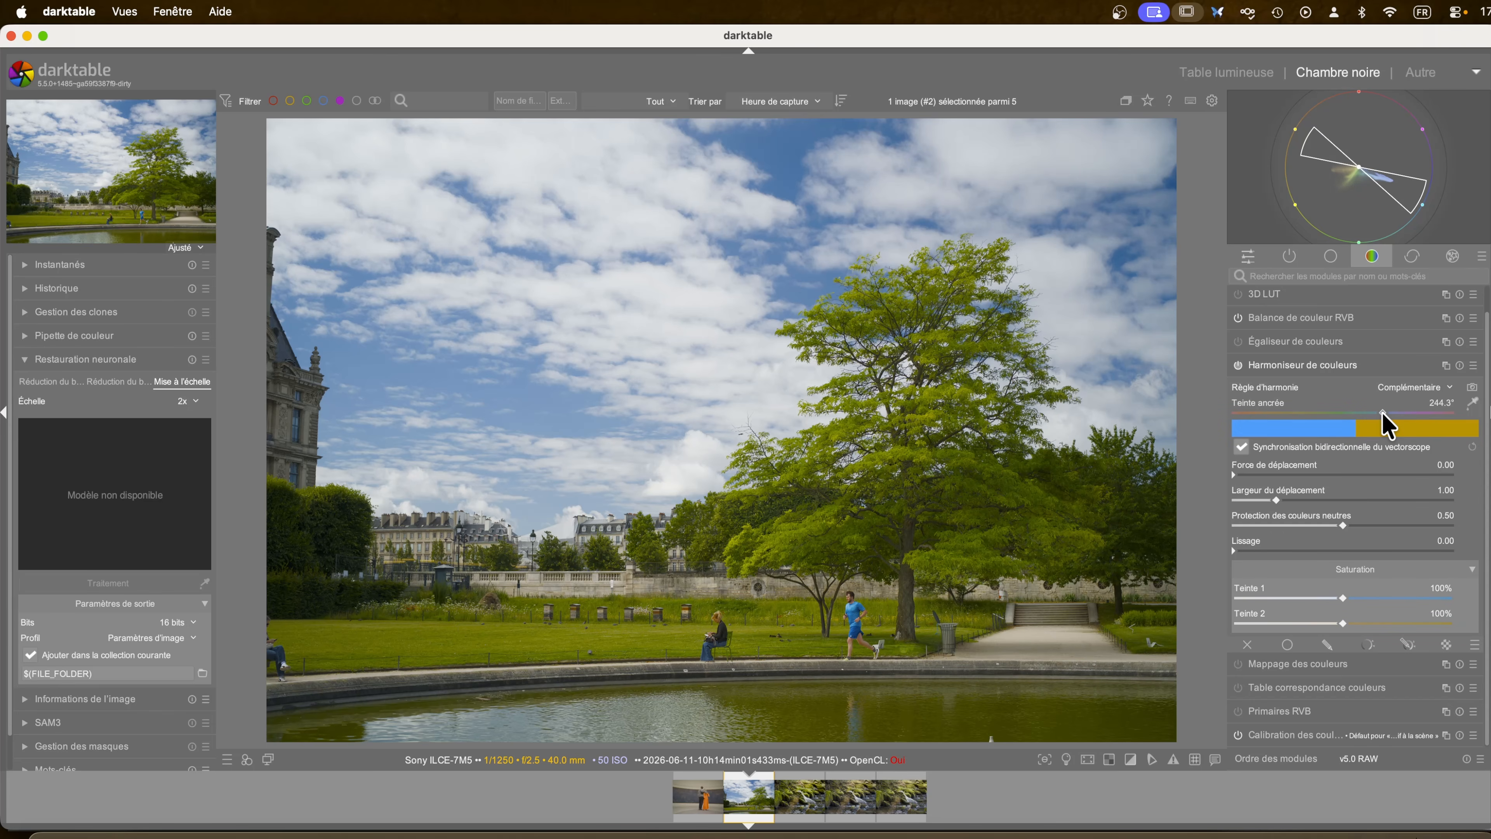
- Raise Force de déplacement gradually to 1.00 to pull the greens towards the golden harmony hue
mouse_move(1357, 190)
left_click(1238, 476)
left_click_drag(1237, 477, 1297, 476)
left_click_drag(1302, 476, 1337, 476)
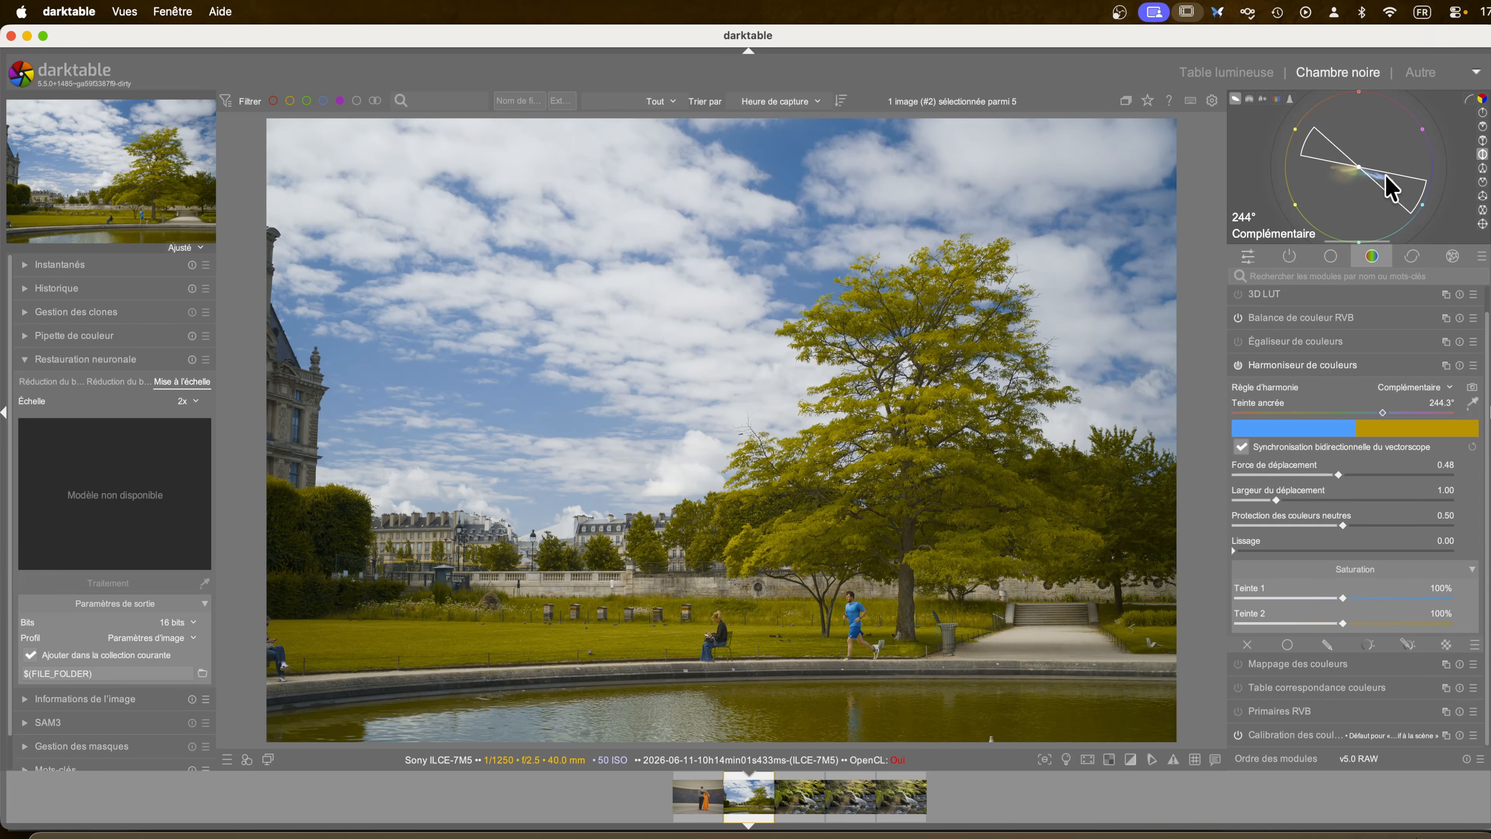
left_click_drag(1339, 476, 1473, 478)
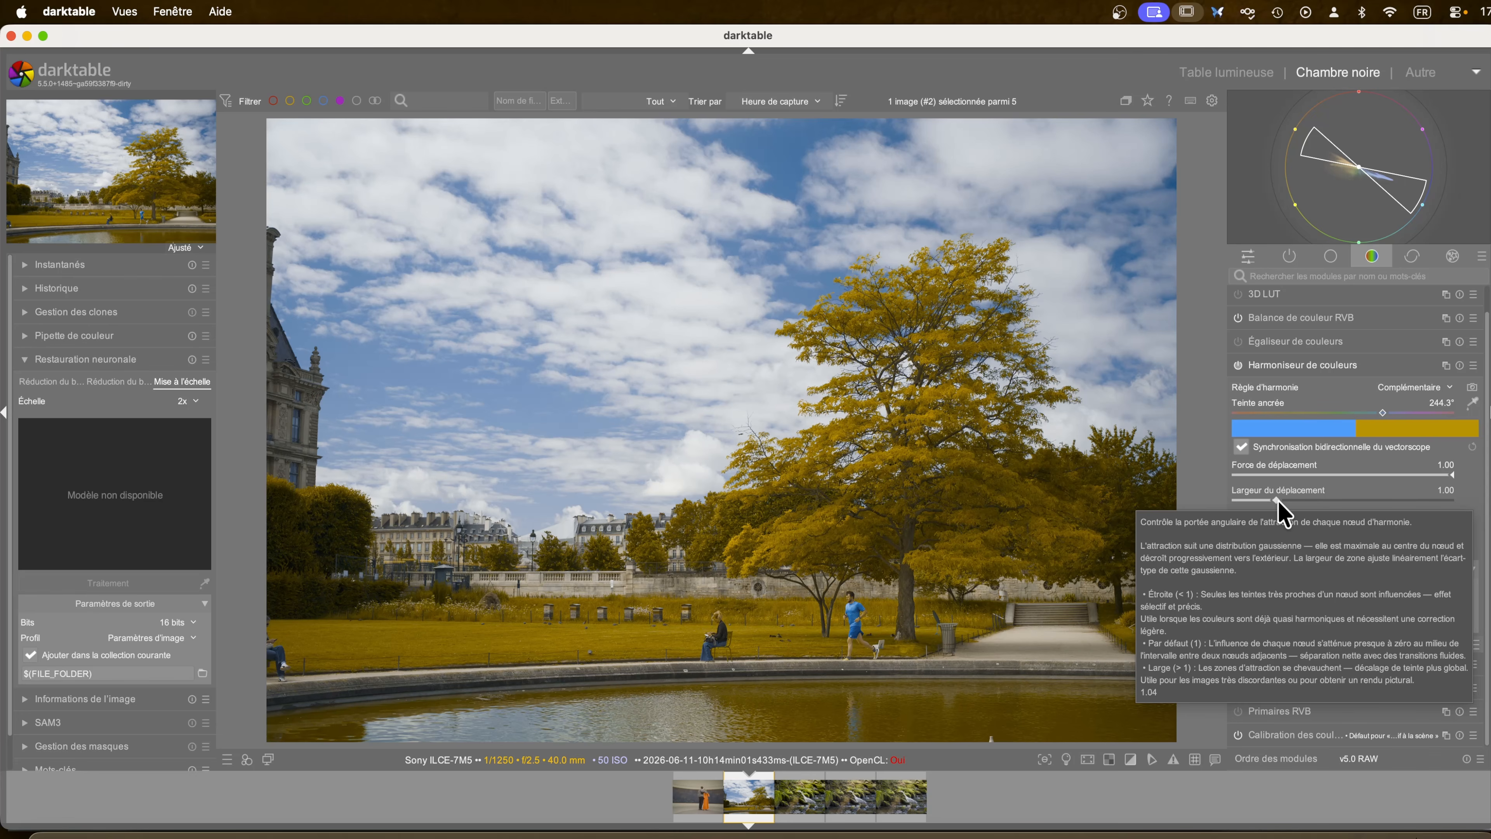
- Vary Largeur du déplacement from 0.25 up to its maximum, and set Protection des couleurs neutres to 0.68
left_click_drag(1278, 501, 1432, 500)
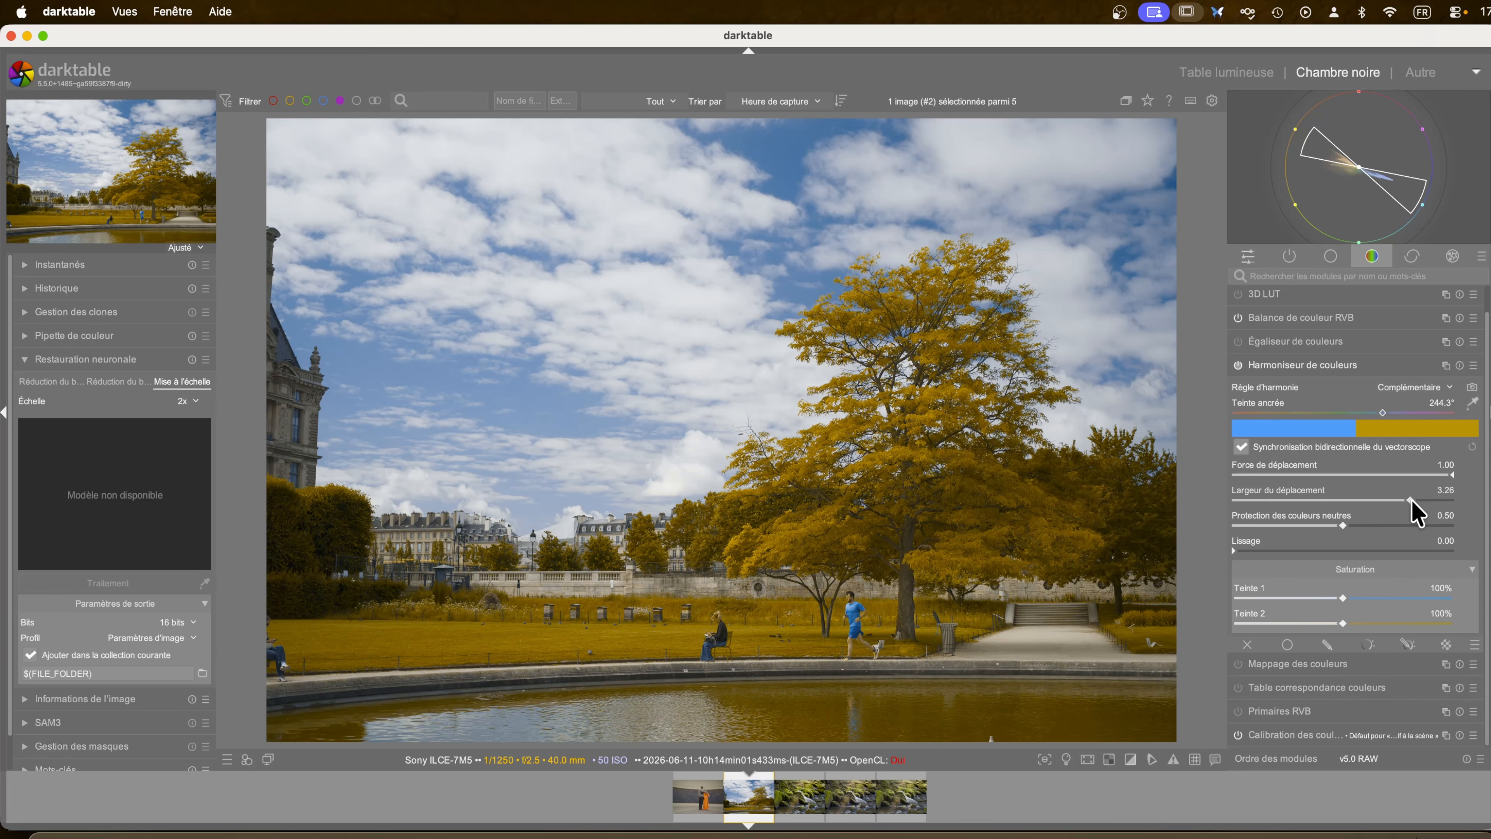
left_click_drag(1414, 505, 1141, 519)
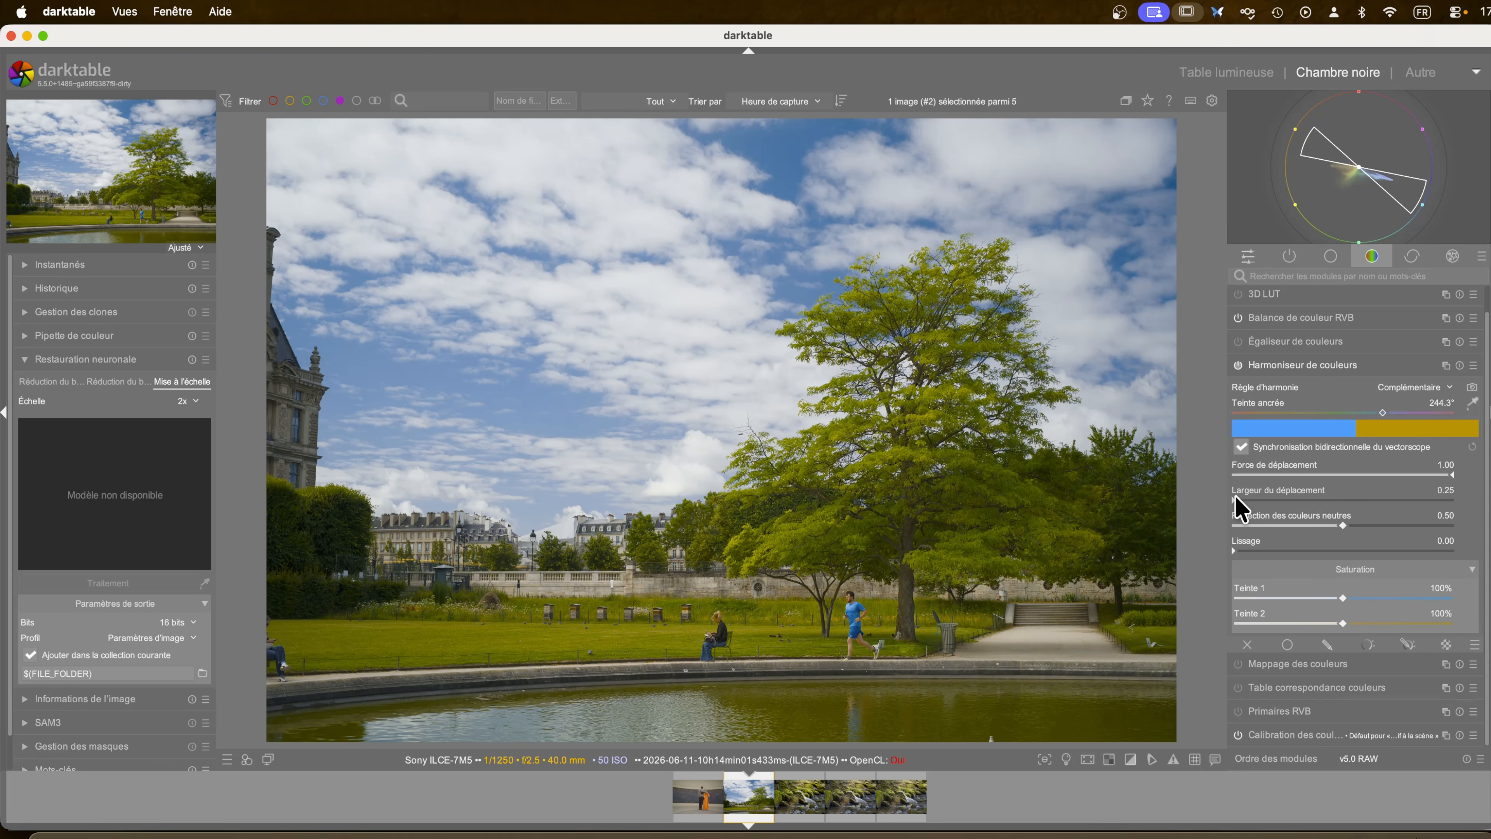
mouse_move(1234, 499)
left_mouse_down()
mouse_move(1301, 499)
mouse_move(1226, 505)
mouse_move(1256, 504)
left_mouse_up()
left_click_drag(1344, 536, 1387, 543)
left_click_drag(1238, 552, 1158, 566)
left_click_drag(1244, 509, 1482, 514)
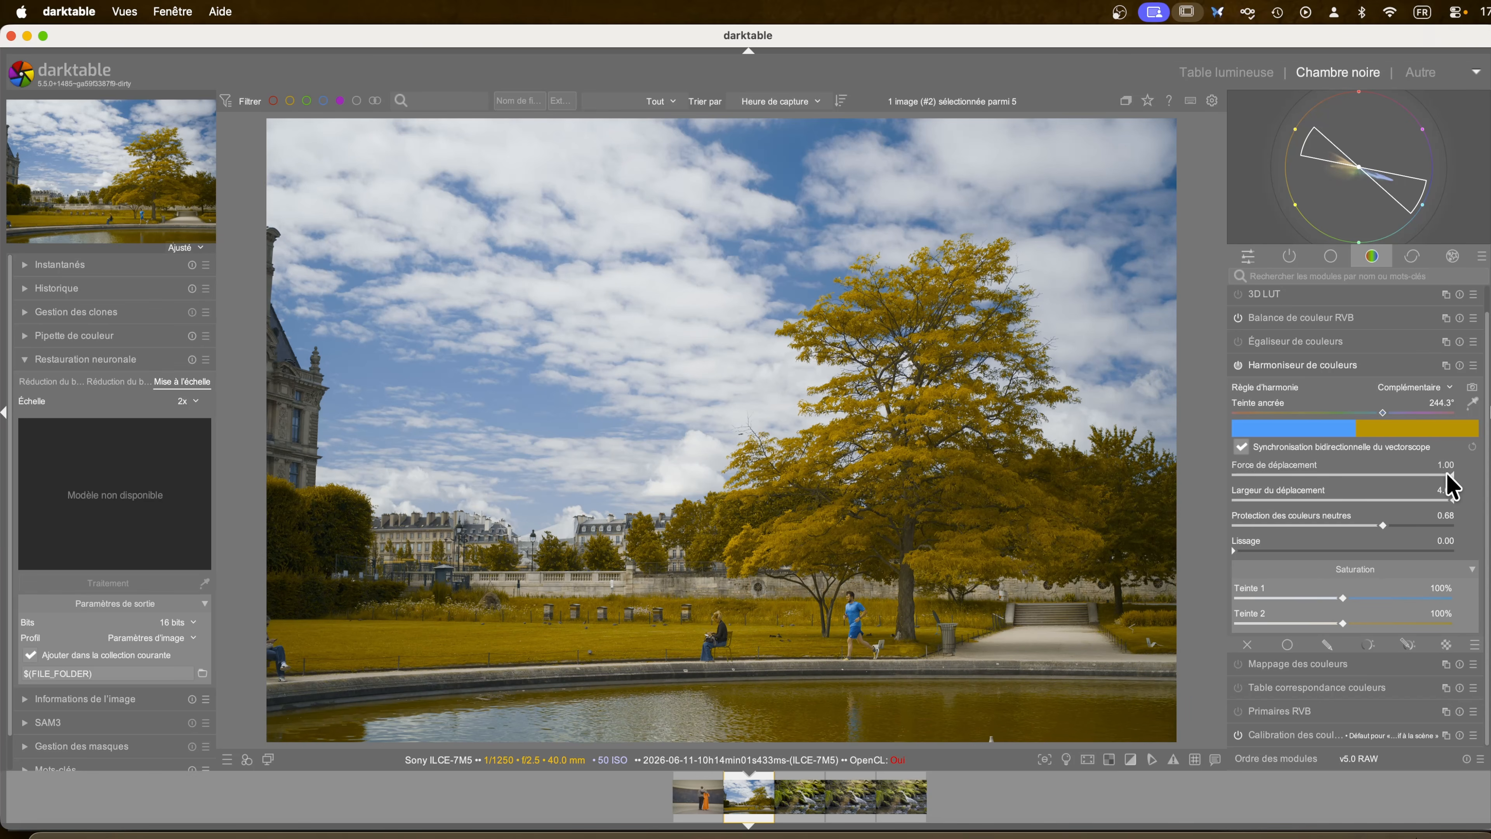
- Try Lissage at 0.68, restore the default displacement width and strength, and reset all Harmoniseur de couleurs settings
mouse_move(1233, 552)
left_mouse_down()
mouse_move(1488, 563)
mouse_move(1259, 562)
left_mouse_up()
left_click_drag(1257, 558, 1307, 546)
left_click_drag(1390, 499, 1376, 499)
double_click(1376, 475)
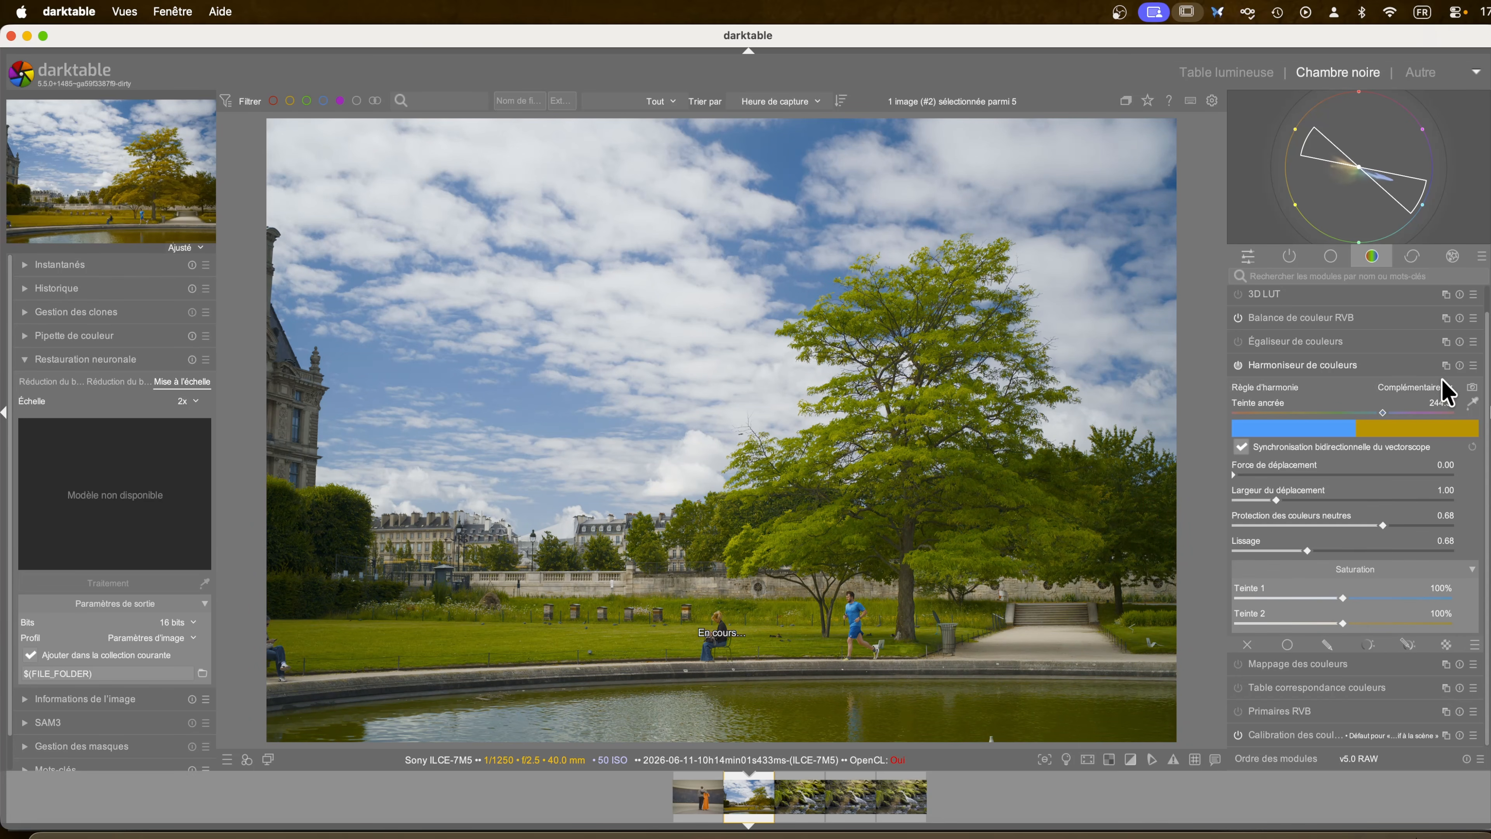
left_click(1459, 365)
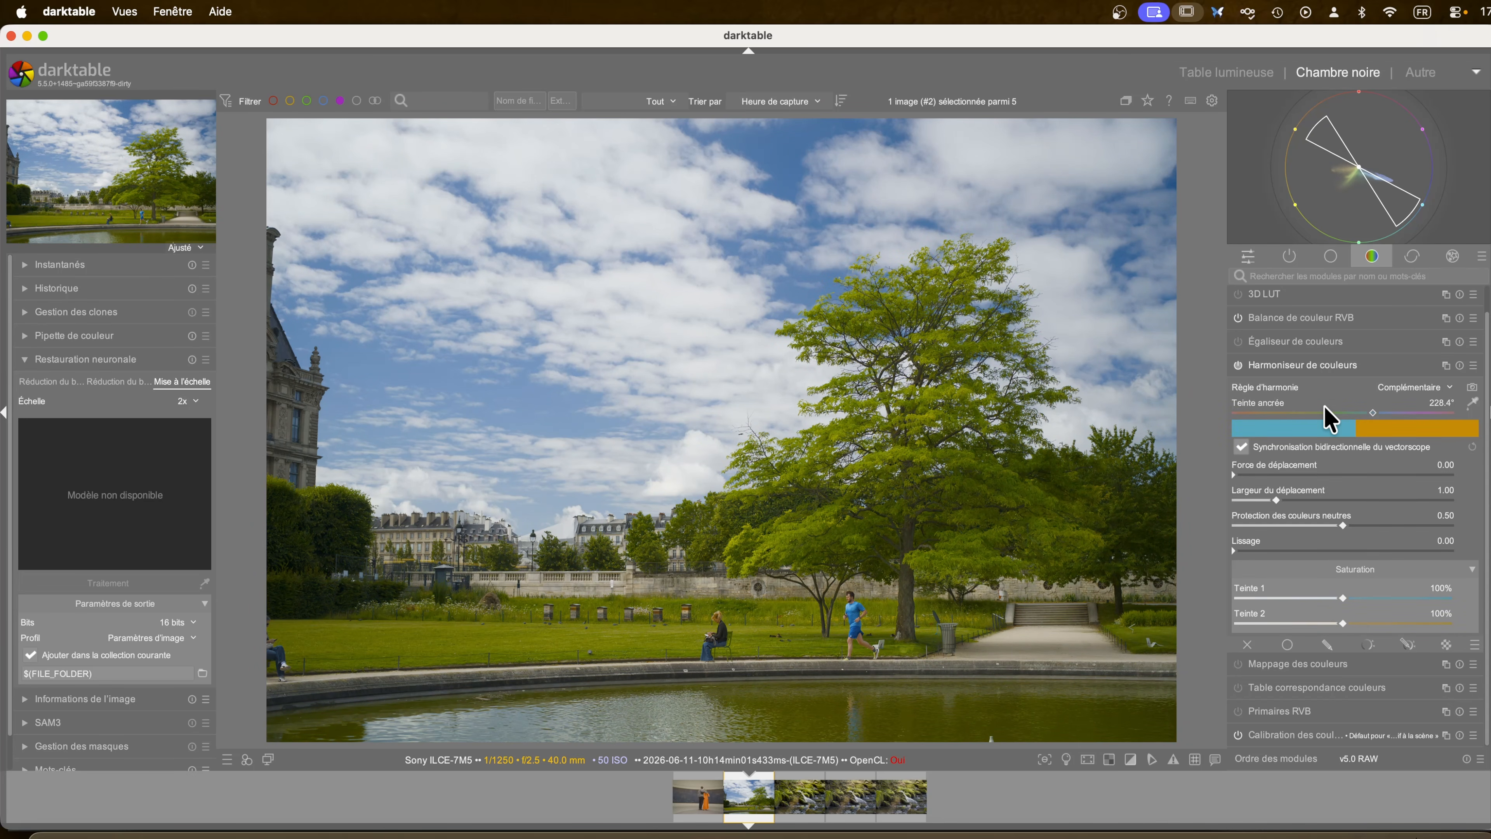
- Set the harmony rule to Personnalisé with 3 nodes
left_click(1447, 388)
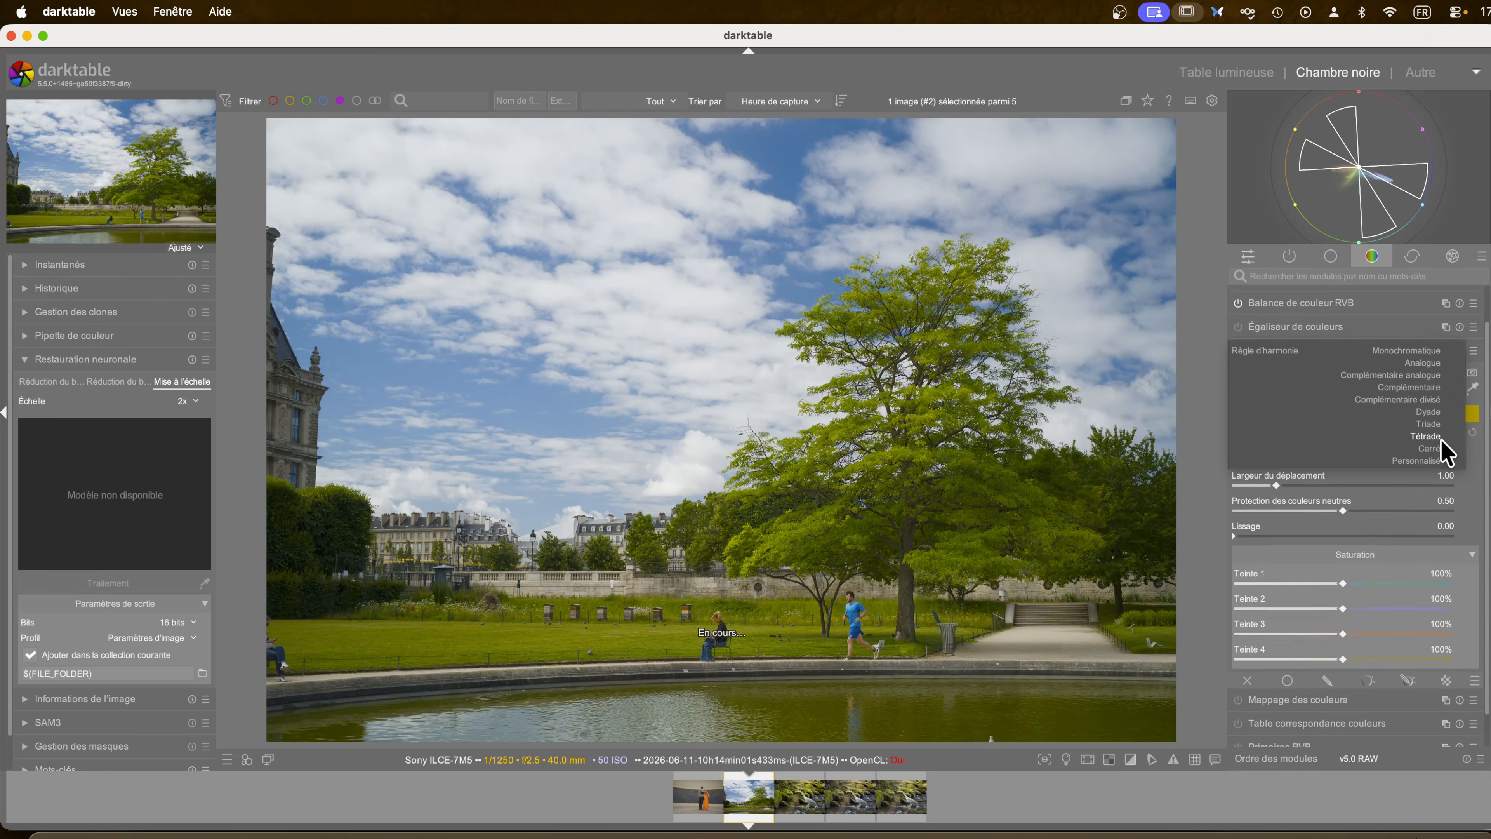
left_click(1435, 462)
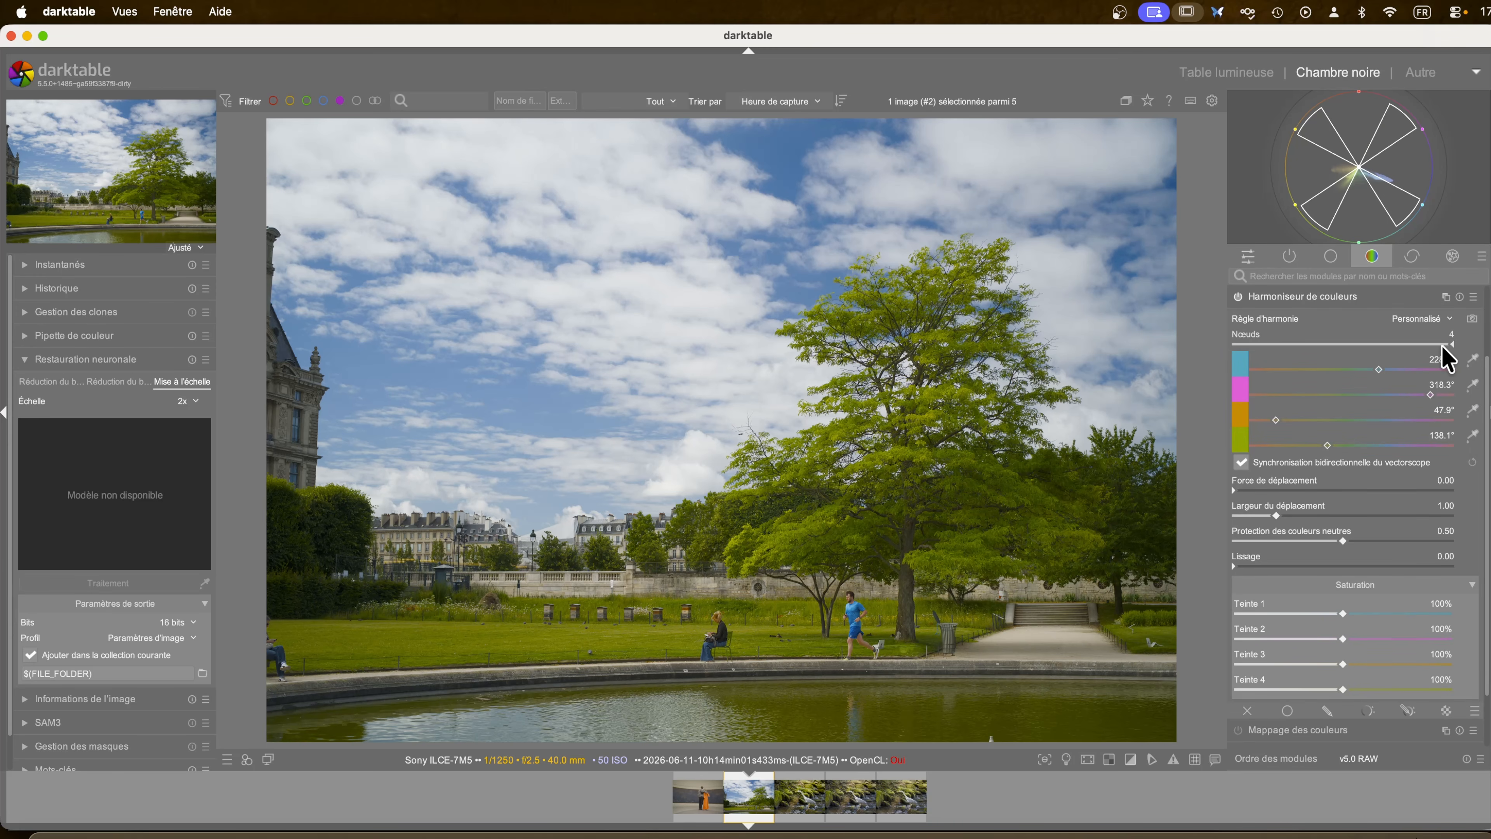
left_click_drag(1452, 345, 1395, 343)
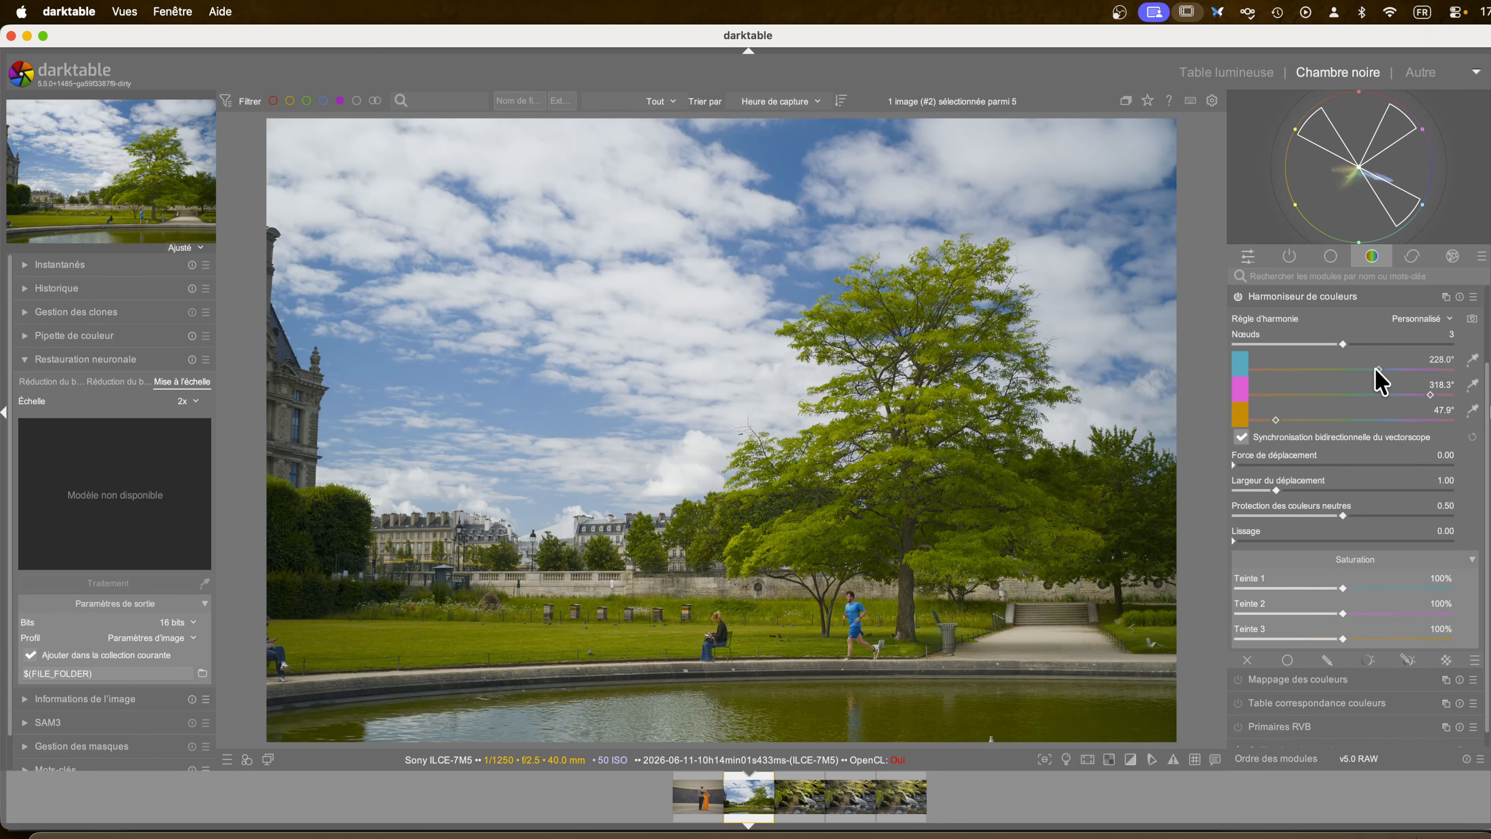
- Set the three custom node hues to about 247°, 142° and 96°
left_click_drag(1379, 369, 1389, 367)
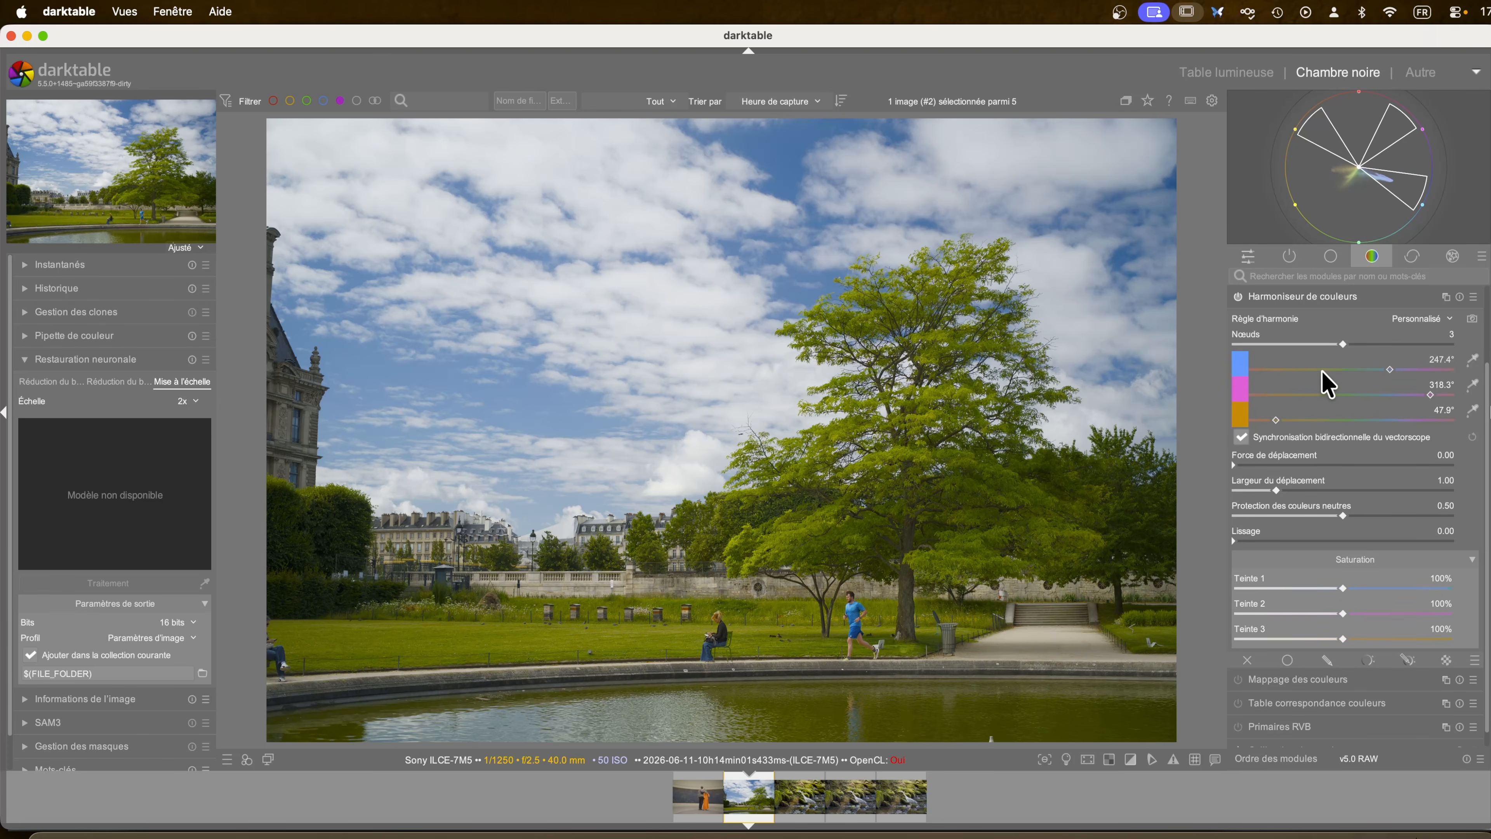
left_click_drag(1429, 396, 1299, 427)
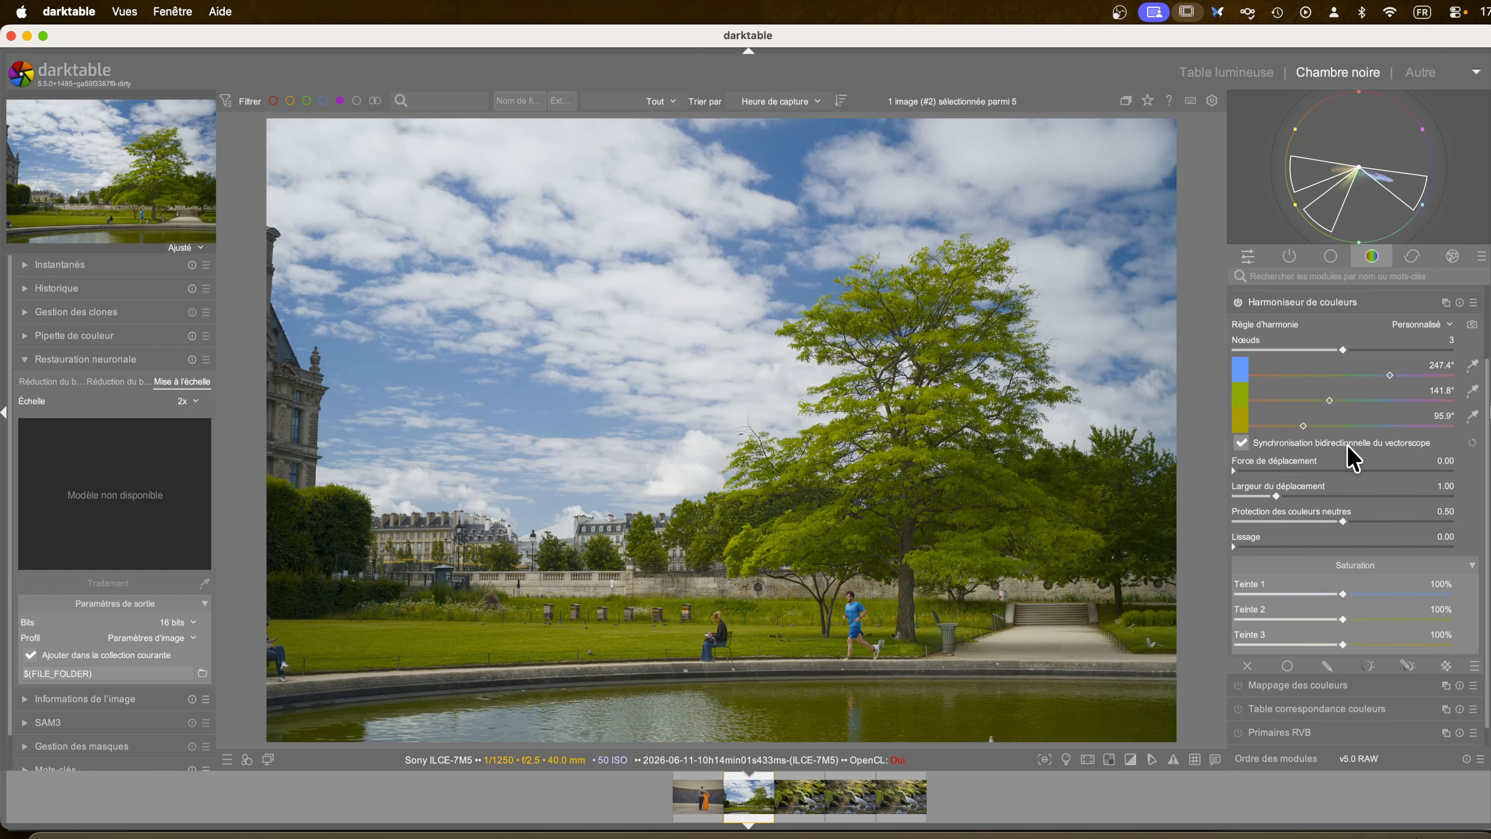
scroll(1347, 449, "down", 1)
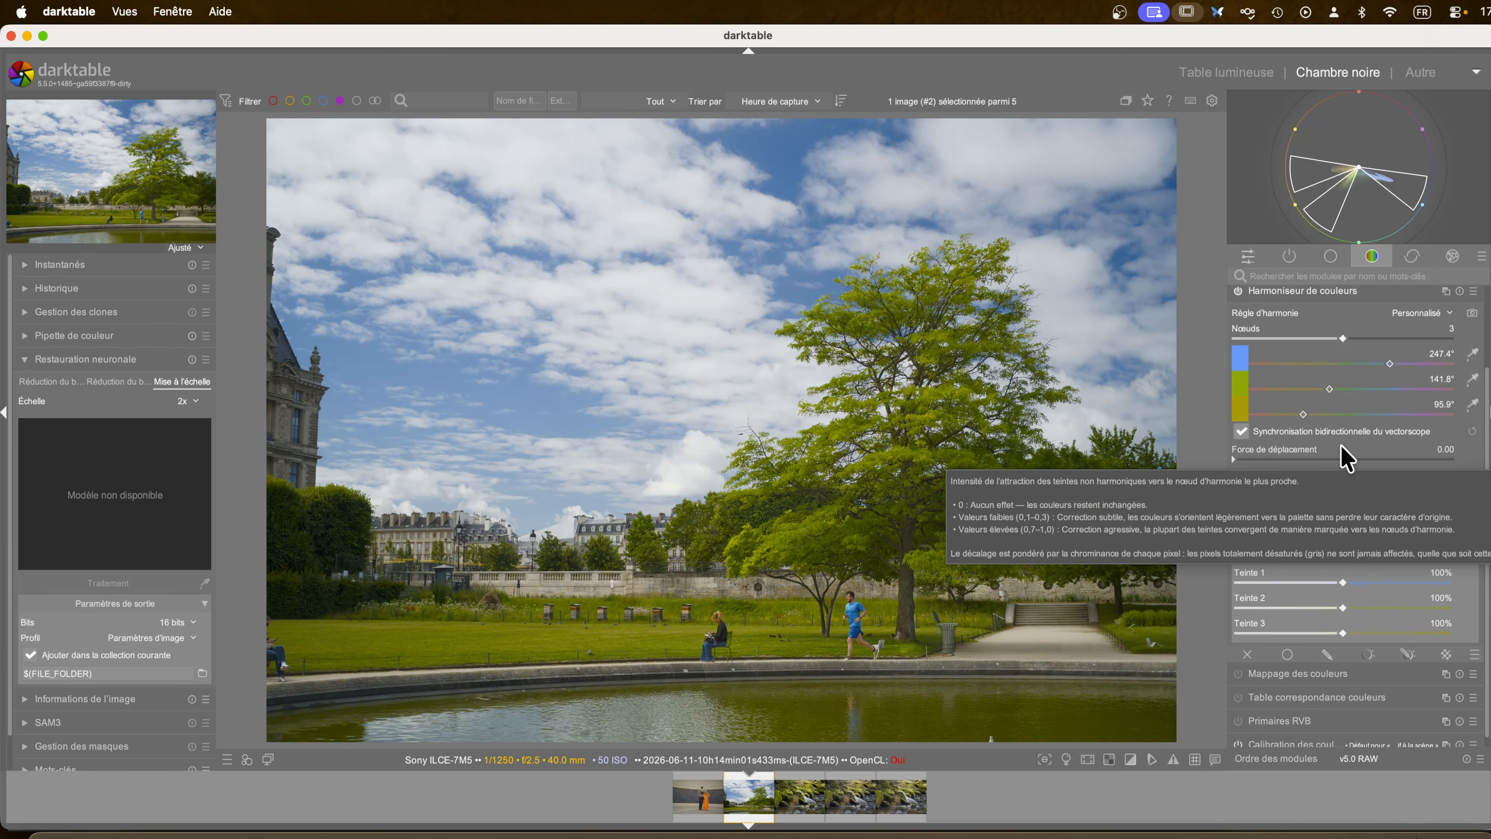
- Try a Force de déplacement of 0.78 on the custom harmony and lower it to 0.59
left_click(1237, 458)
mouse_move(1237, 459)
left_mouse_down()
mouse_move(1289, 459)
mouse_move(1164, 463)
mouse_move(1446, 468)
mouse_move(1140, 475)
left_mouse_up()
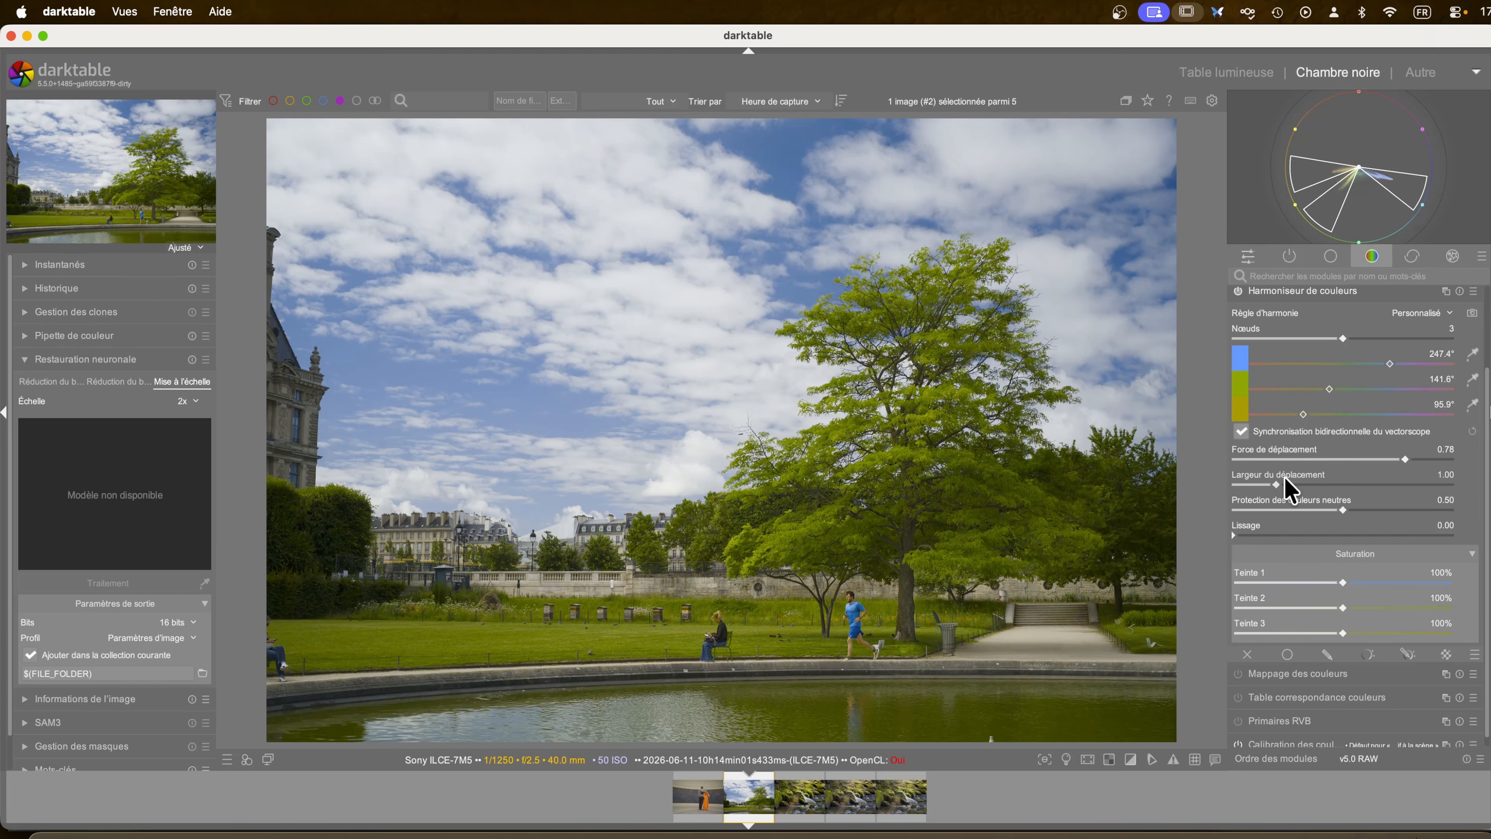
mouse_move(1401, 459)
left_mouse_down()
mouse_move(1315, 466)
mouse_move(1362, 464)
left_mouse_up()
- Set the custom hues' saturation to 58% for Teinte 1, 136% for Teinte 2 and 200% for Teinte 3
scroll(1291, 549, "down", 1)
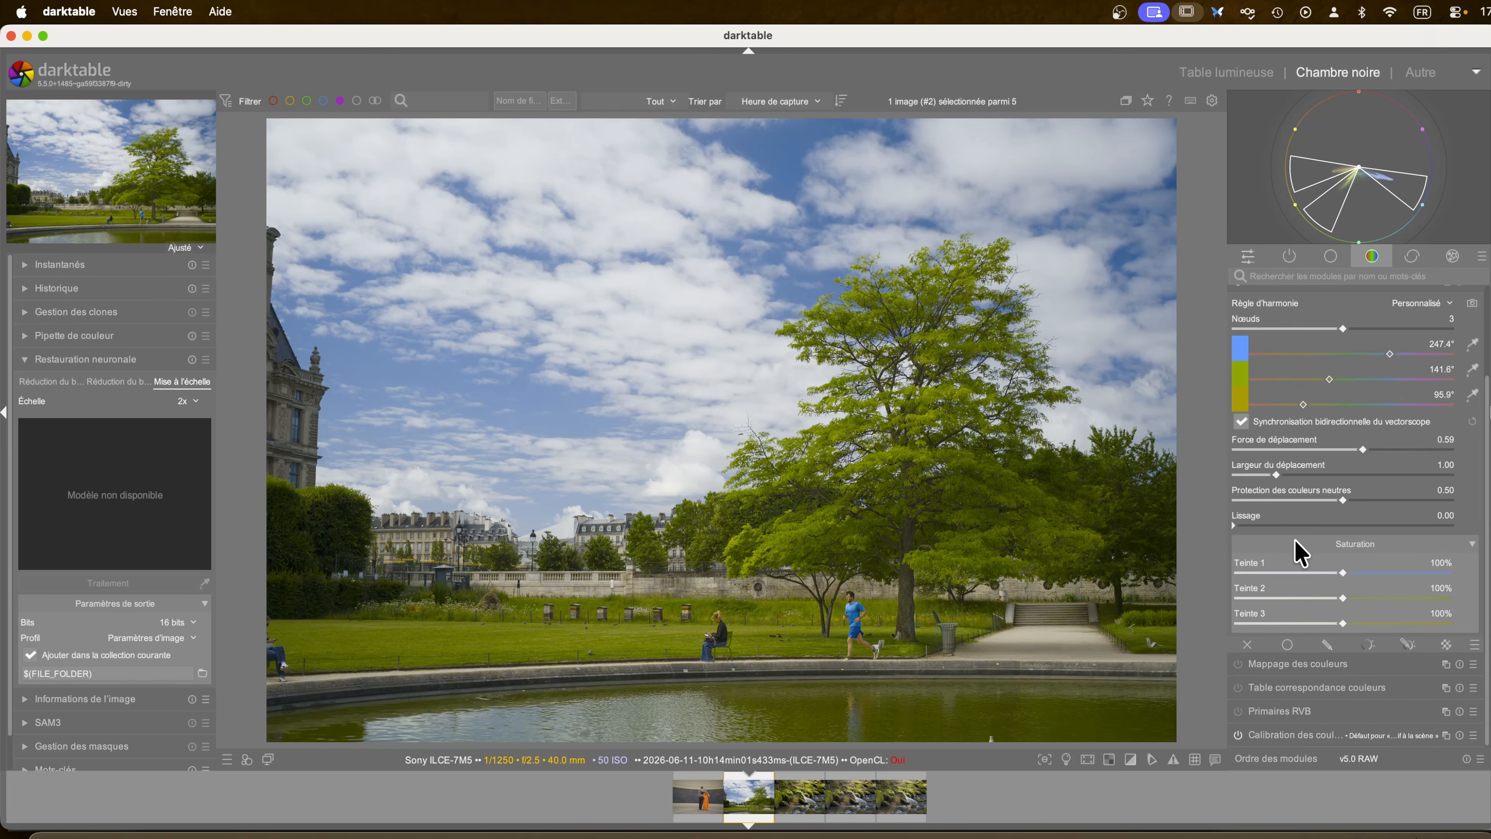
left_click_drag(1343, 573, 1297, 573)
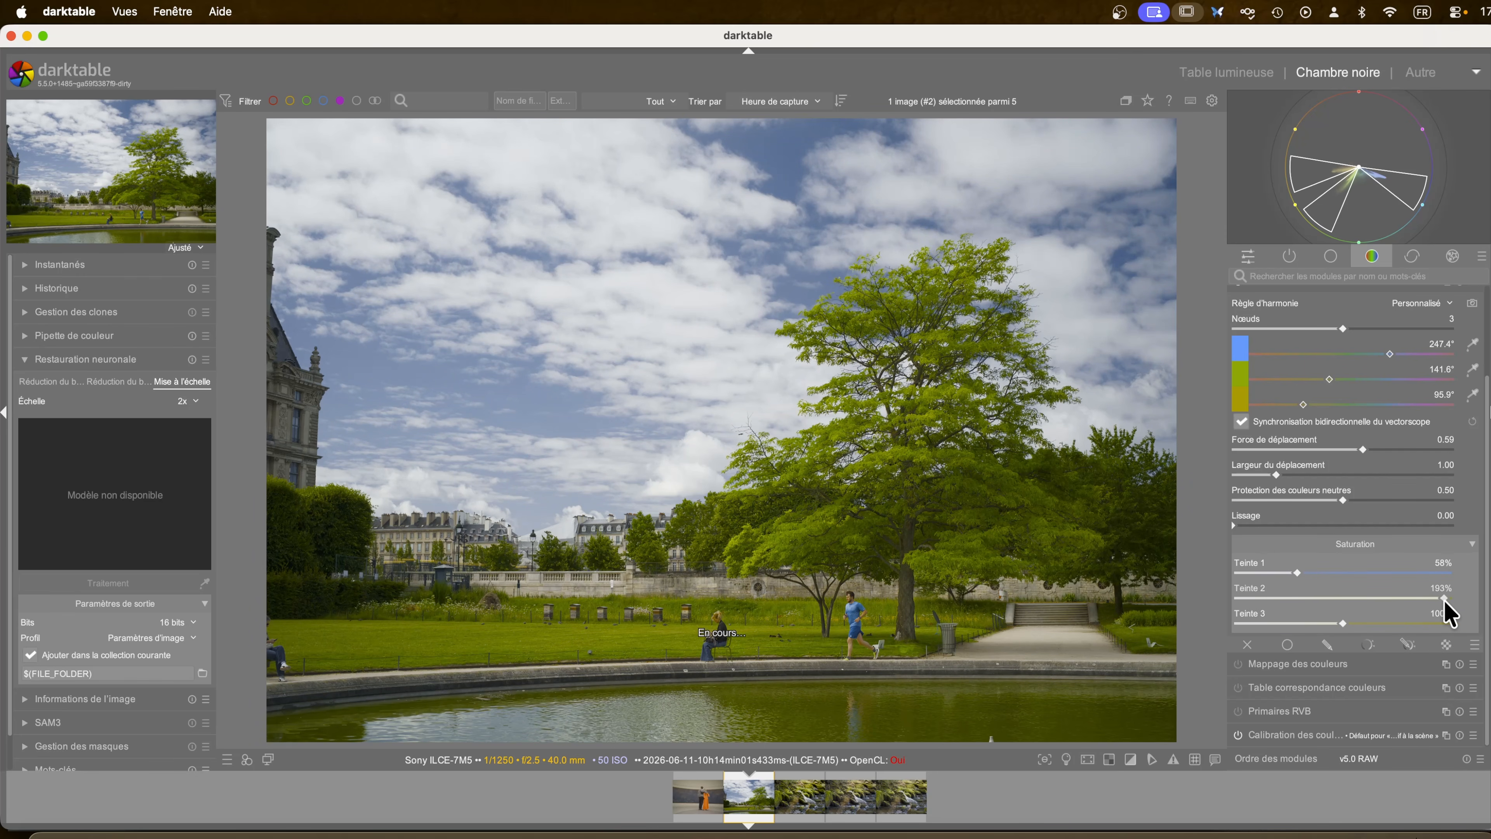
mouse_move(1444, 600)
left_mouse_down()
mouse_move(1375, 600)
mouse_move(1404, 632)
mouse_move(1475, 639)
mouse_move(1295, 628)
mouse_move(1453, 623)
left_mouse_up()
left_click_drag(1361, 632, 1401, 598)
left_click(1424, 598)
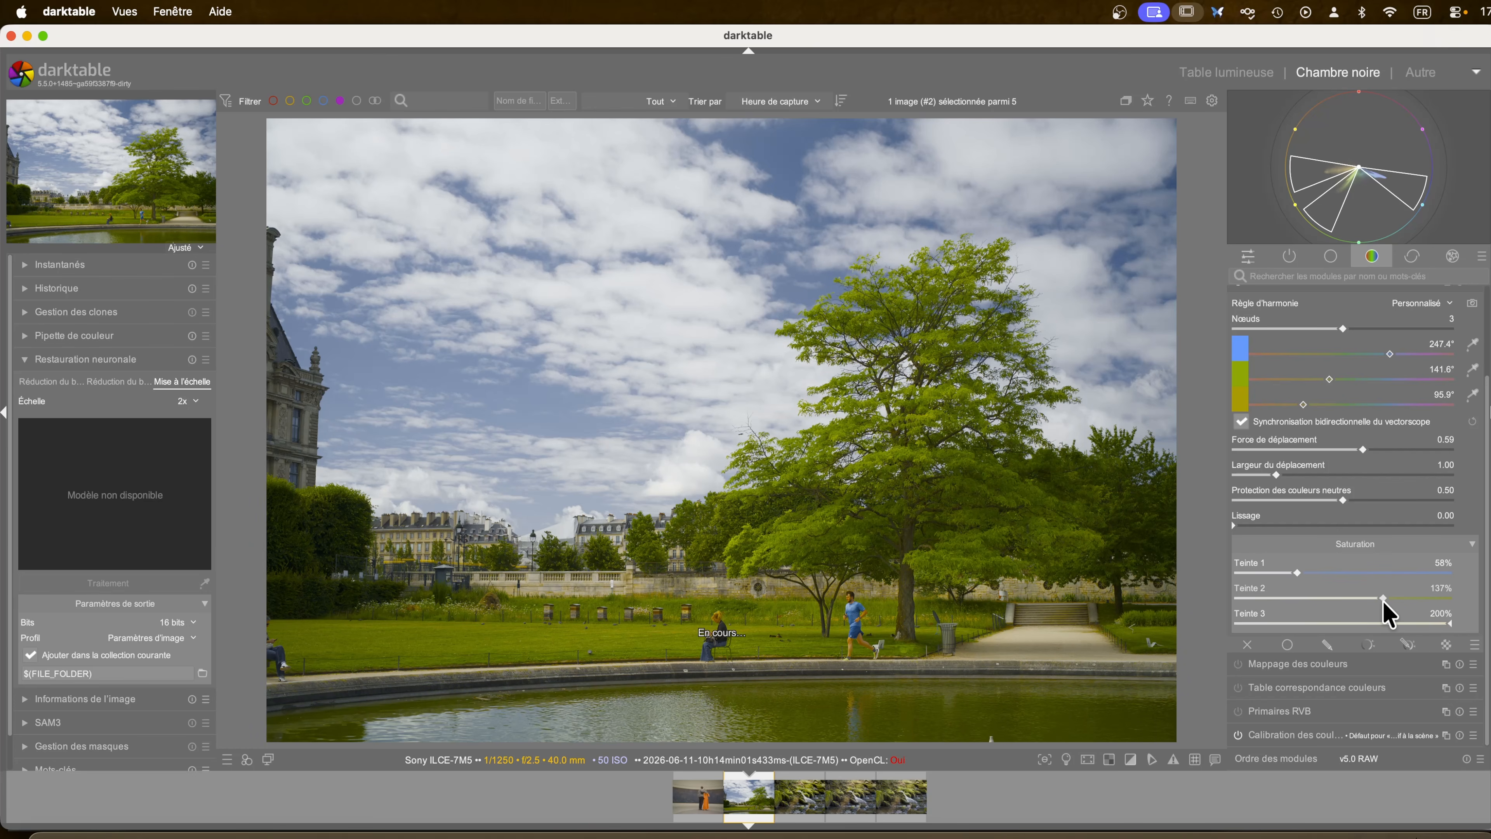
left_click_drag(1384, 600, 1382, 601)
- Reset the Harmoniseur de couleurs settings and undo that reset
scroll(1410, 436, "up", 3)
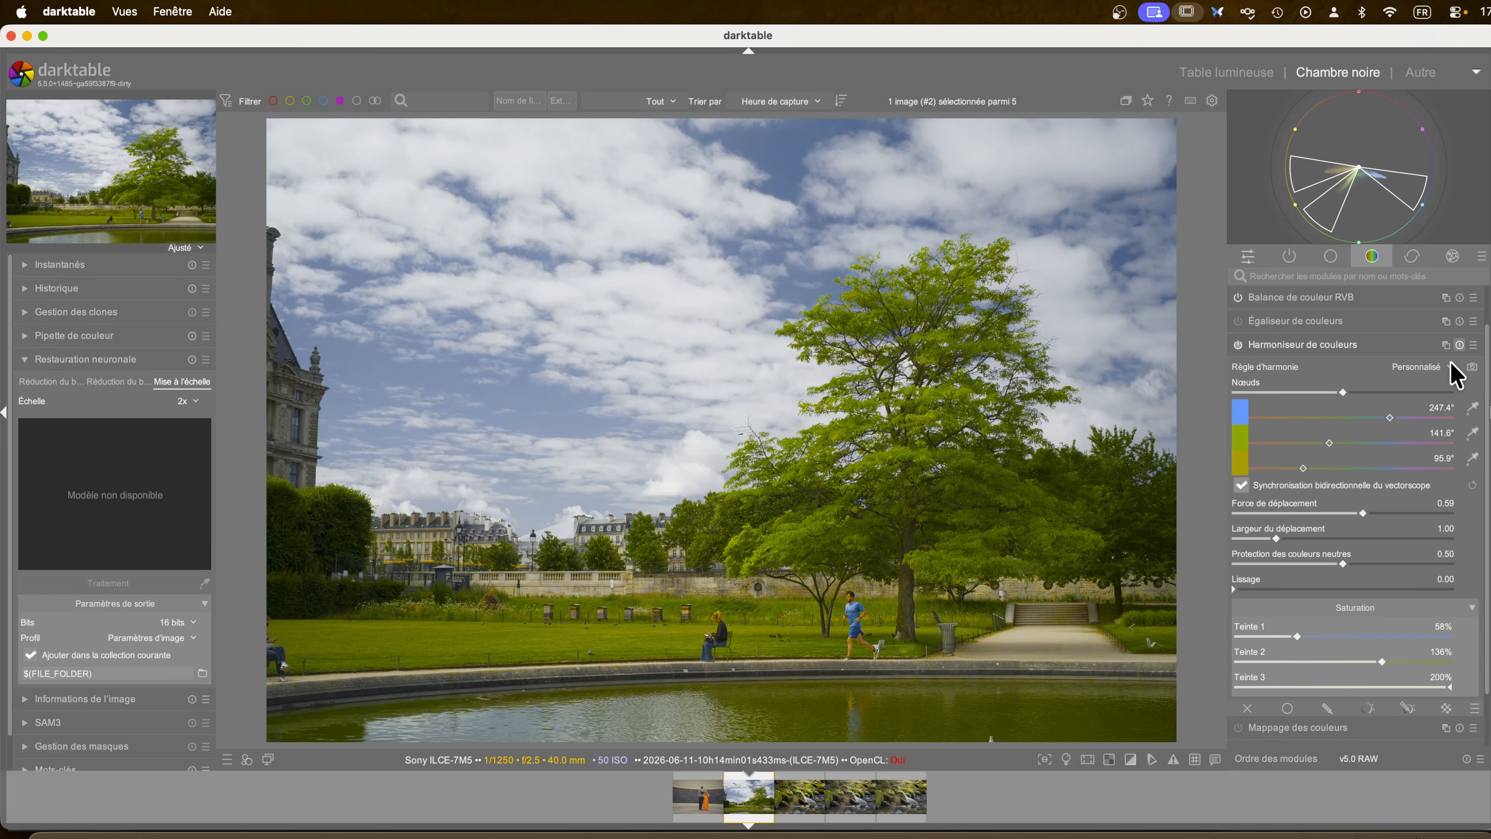
left_click(1460, 345)
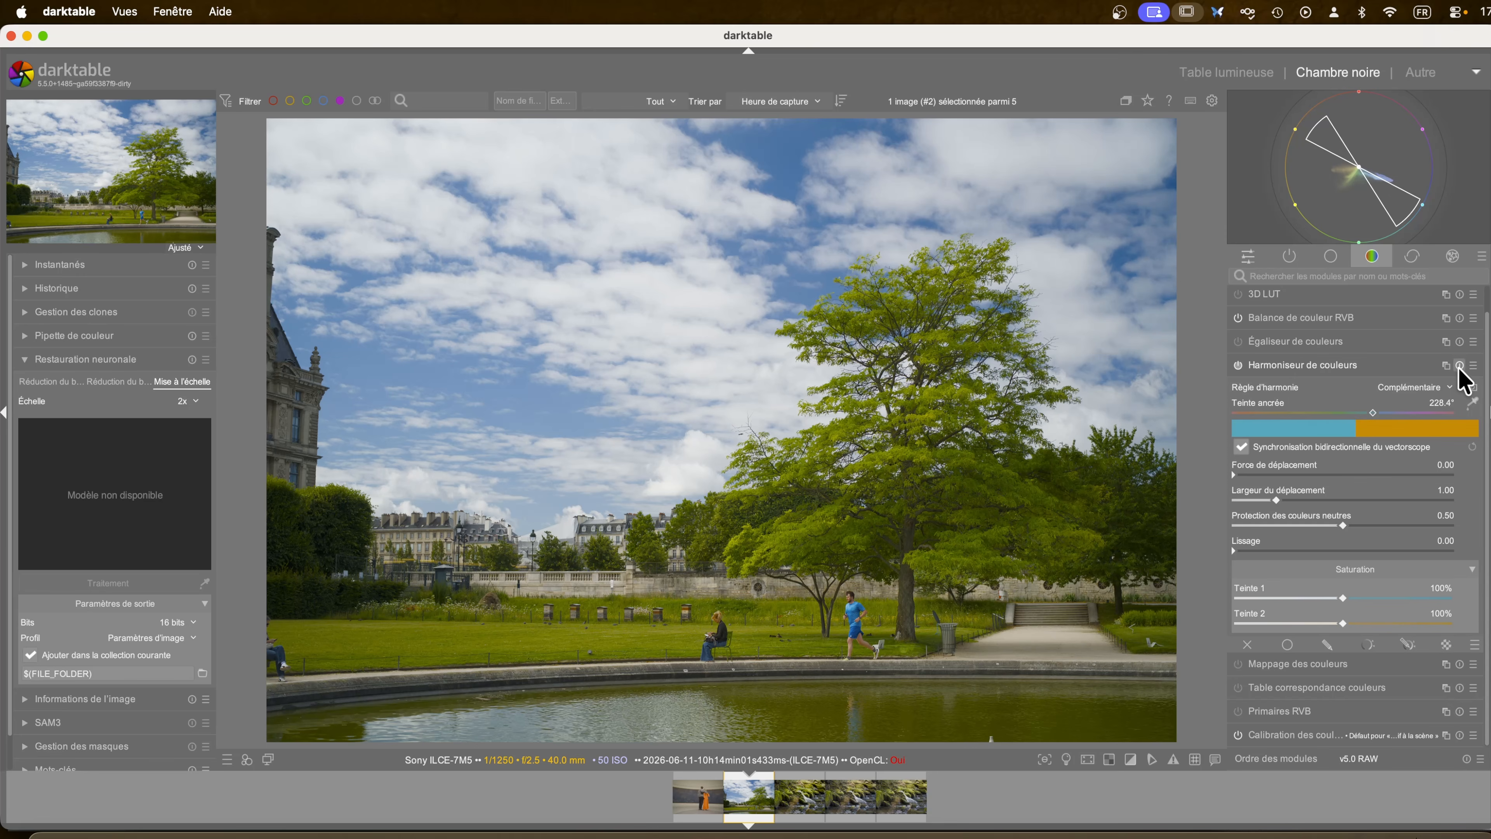
key("super+z")
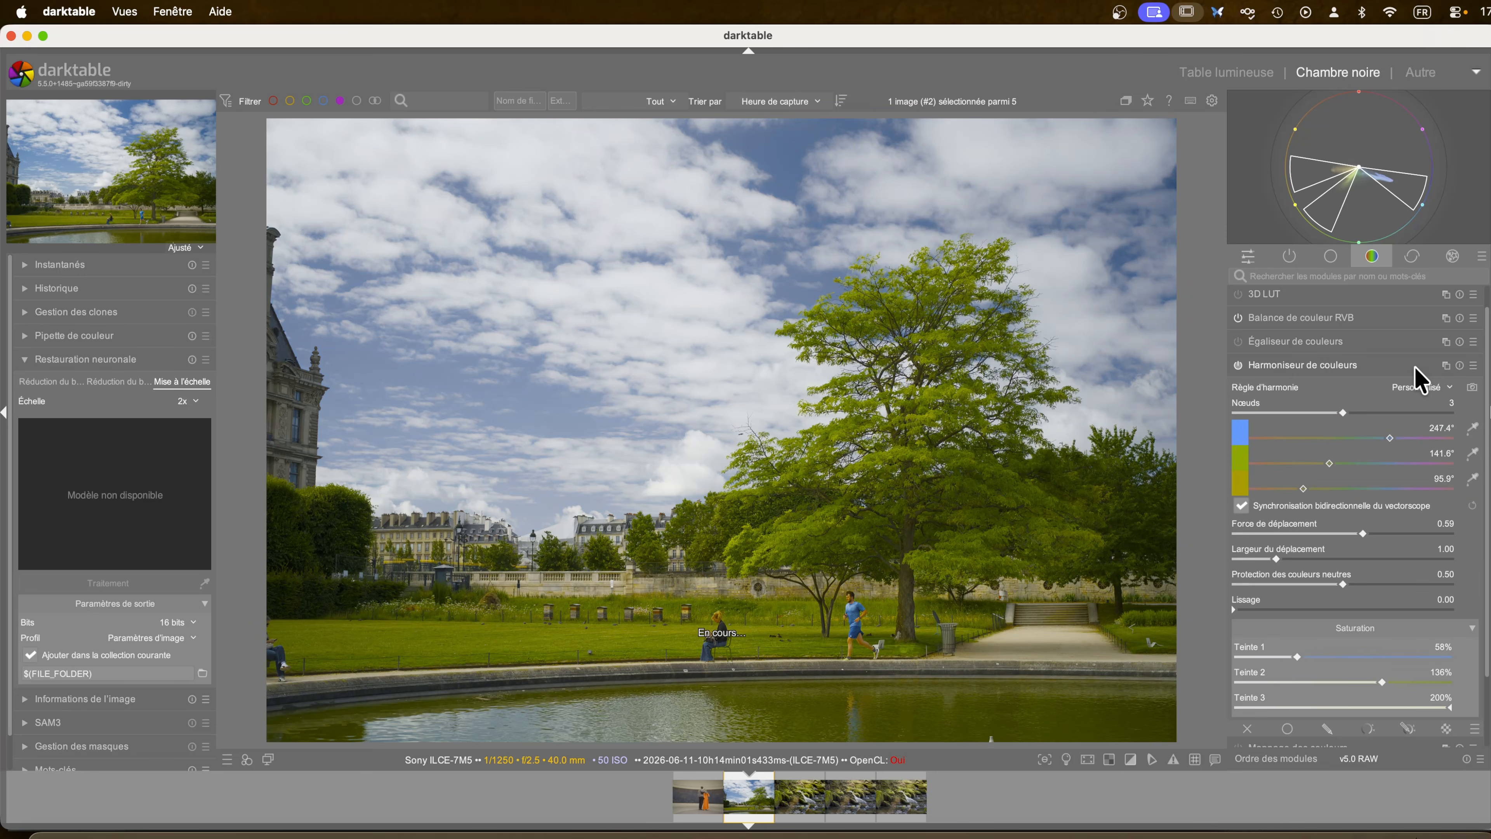
- Switch Harmoniseur de couleurs off and on repeatedly to compare the park photo with and without the correction
left_click(1236, 367)
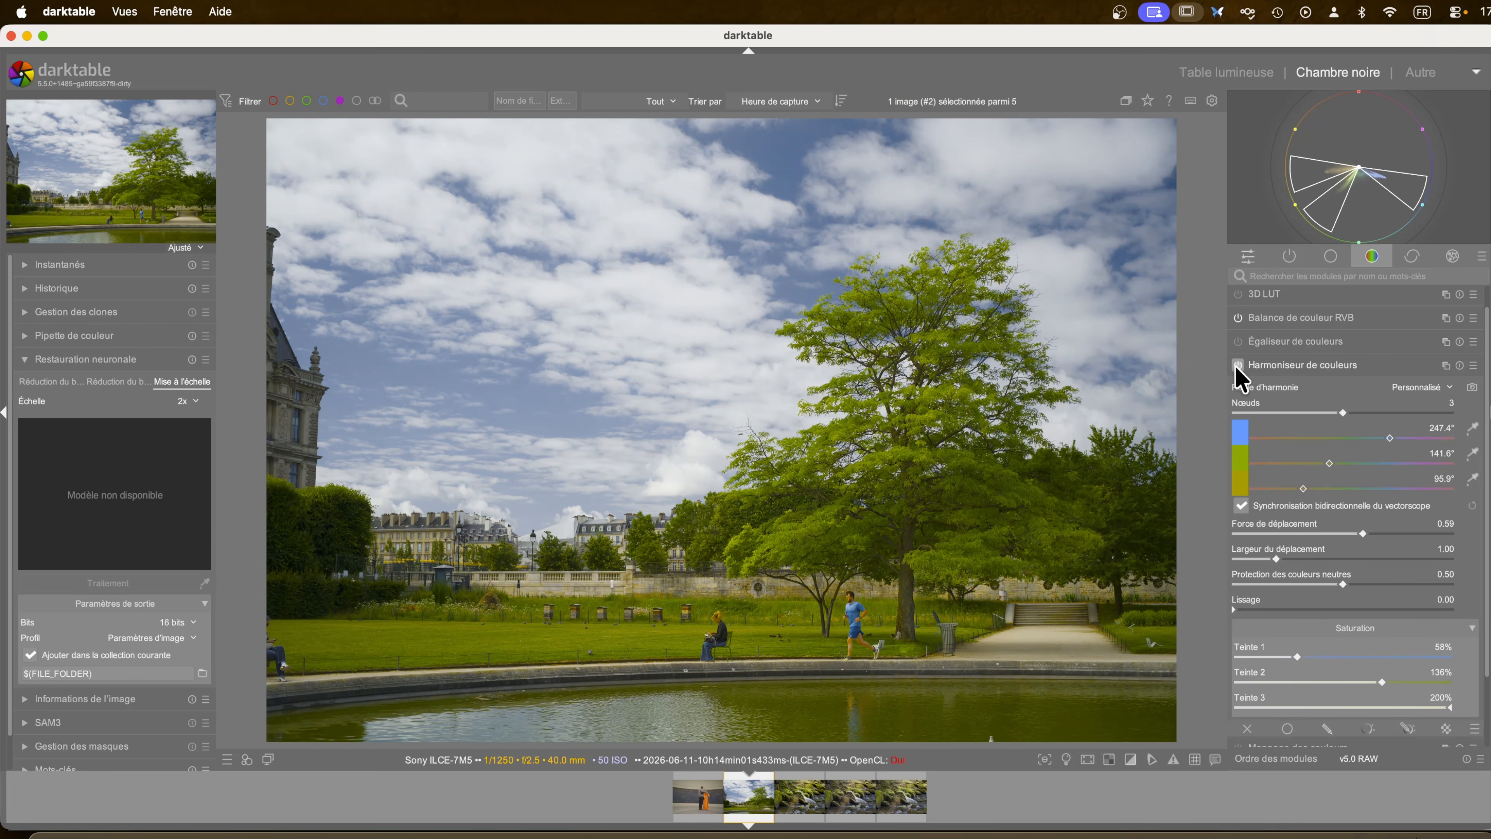
left_click(1236, 368)
left_click(1236, 367)
left_click(1236, 368)
left_click(1236, 368)
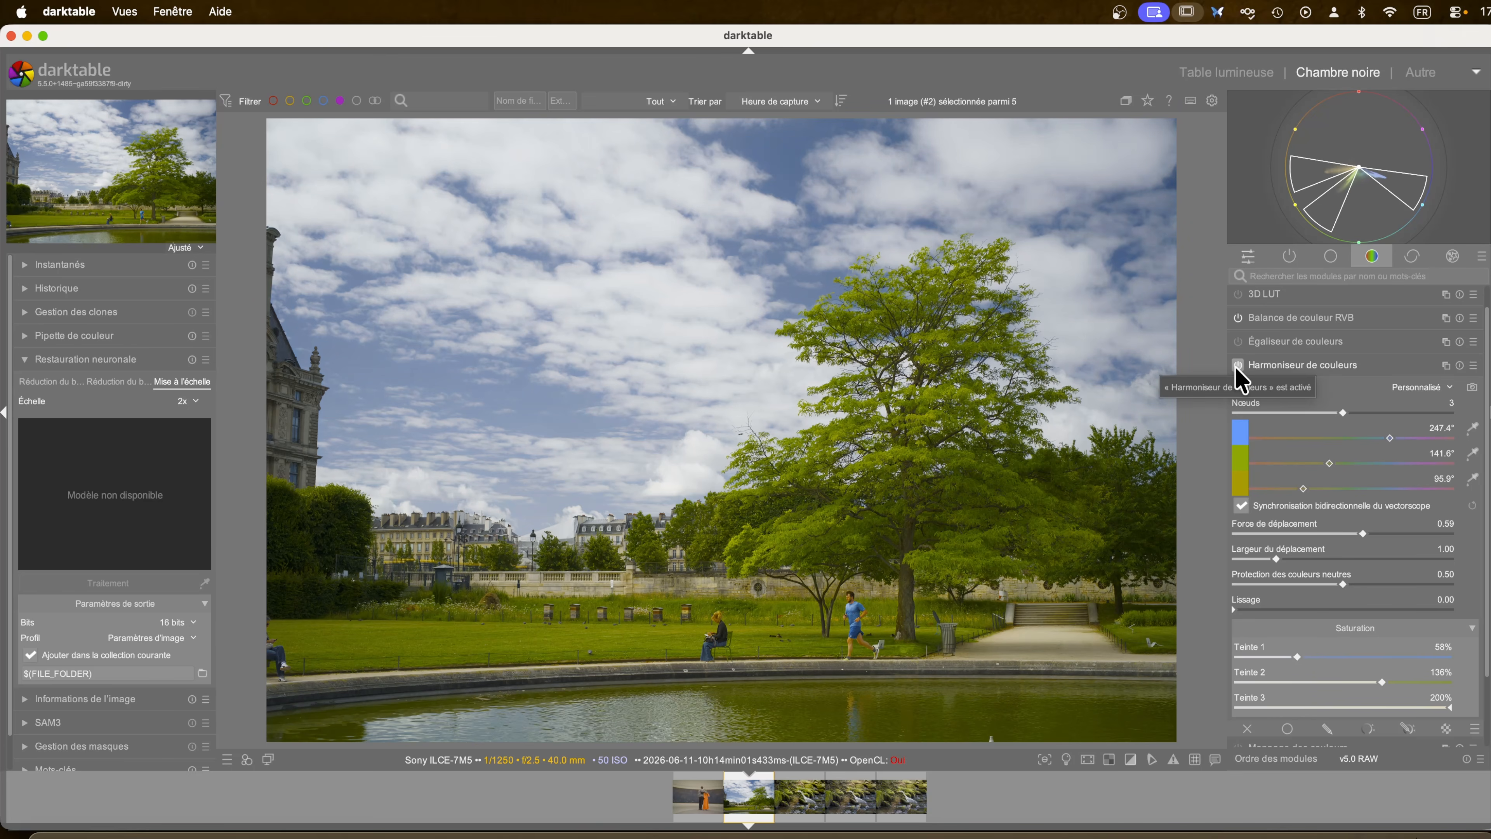
left_click(1236, 368)
left_click(1236, 367)
left_click(1236, 368)
left_click(1236, 367)
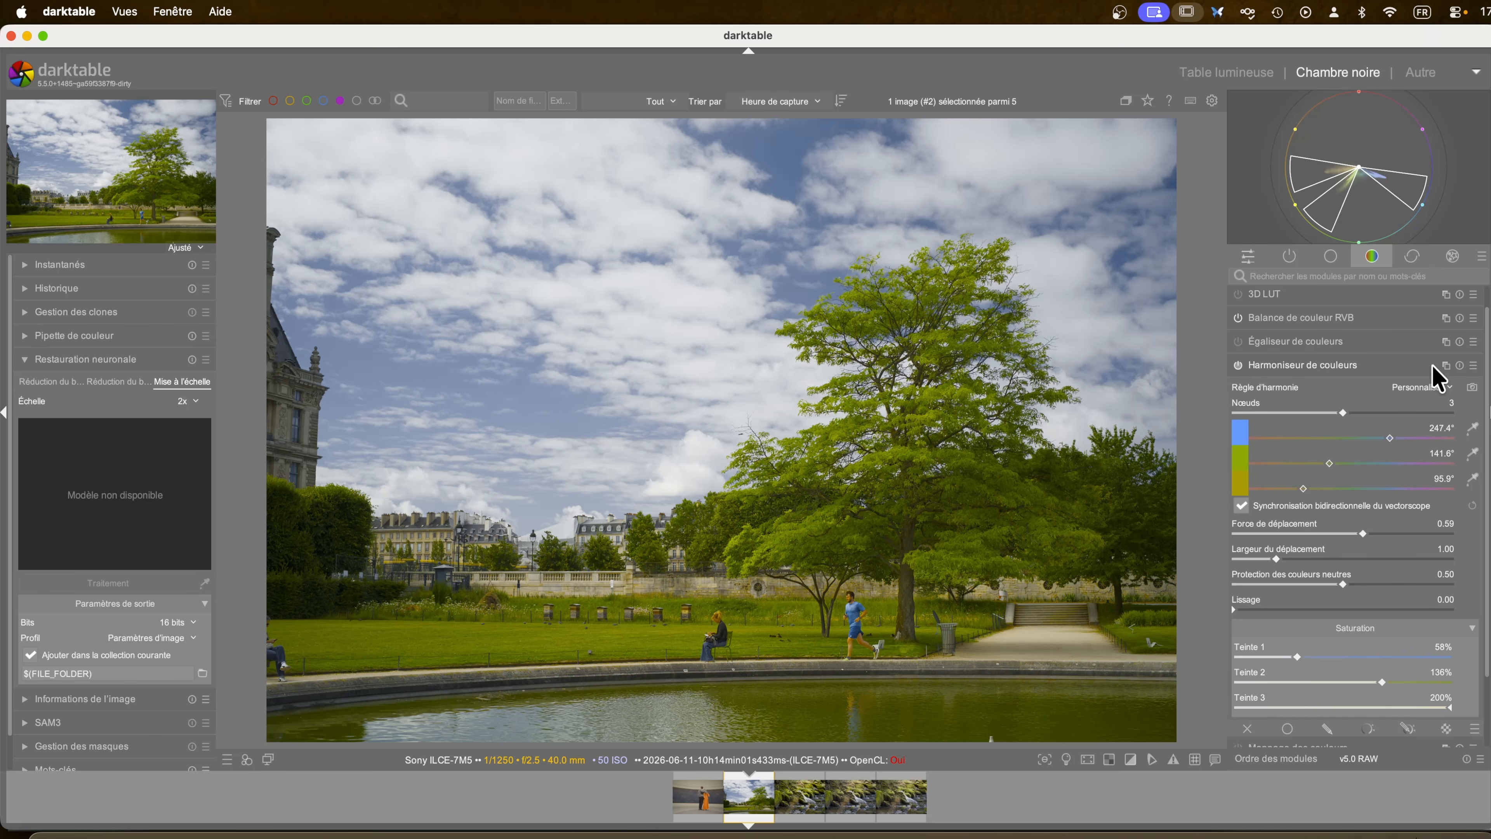
- Reset Harmoniseur de couleurs and set its rule to Monochromatique with the anchor hue at about 336°
left_click(1458, 365)
left_click(1432, 387)
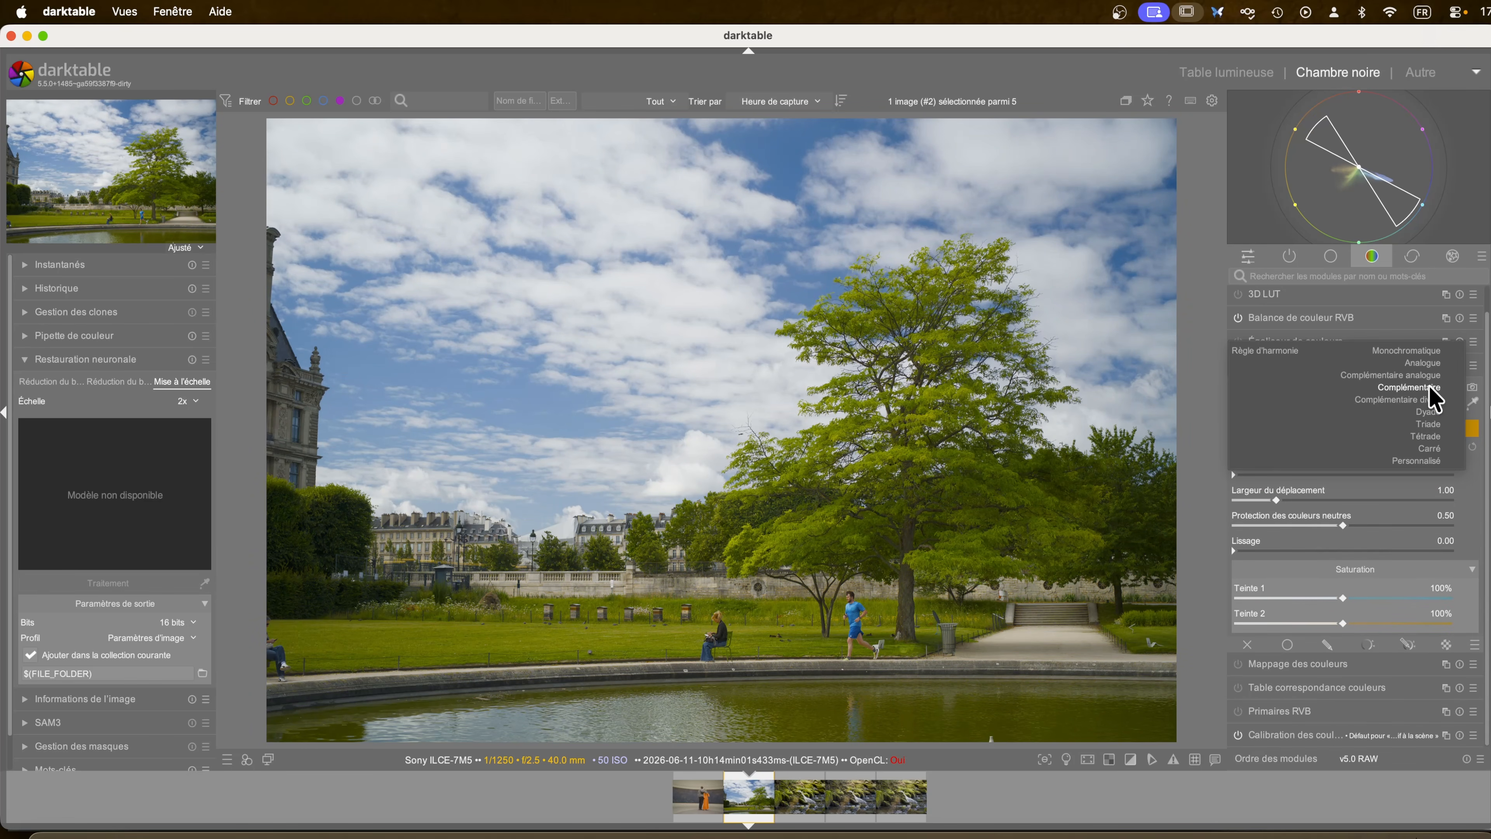
left_click(1423, 351)
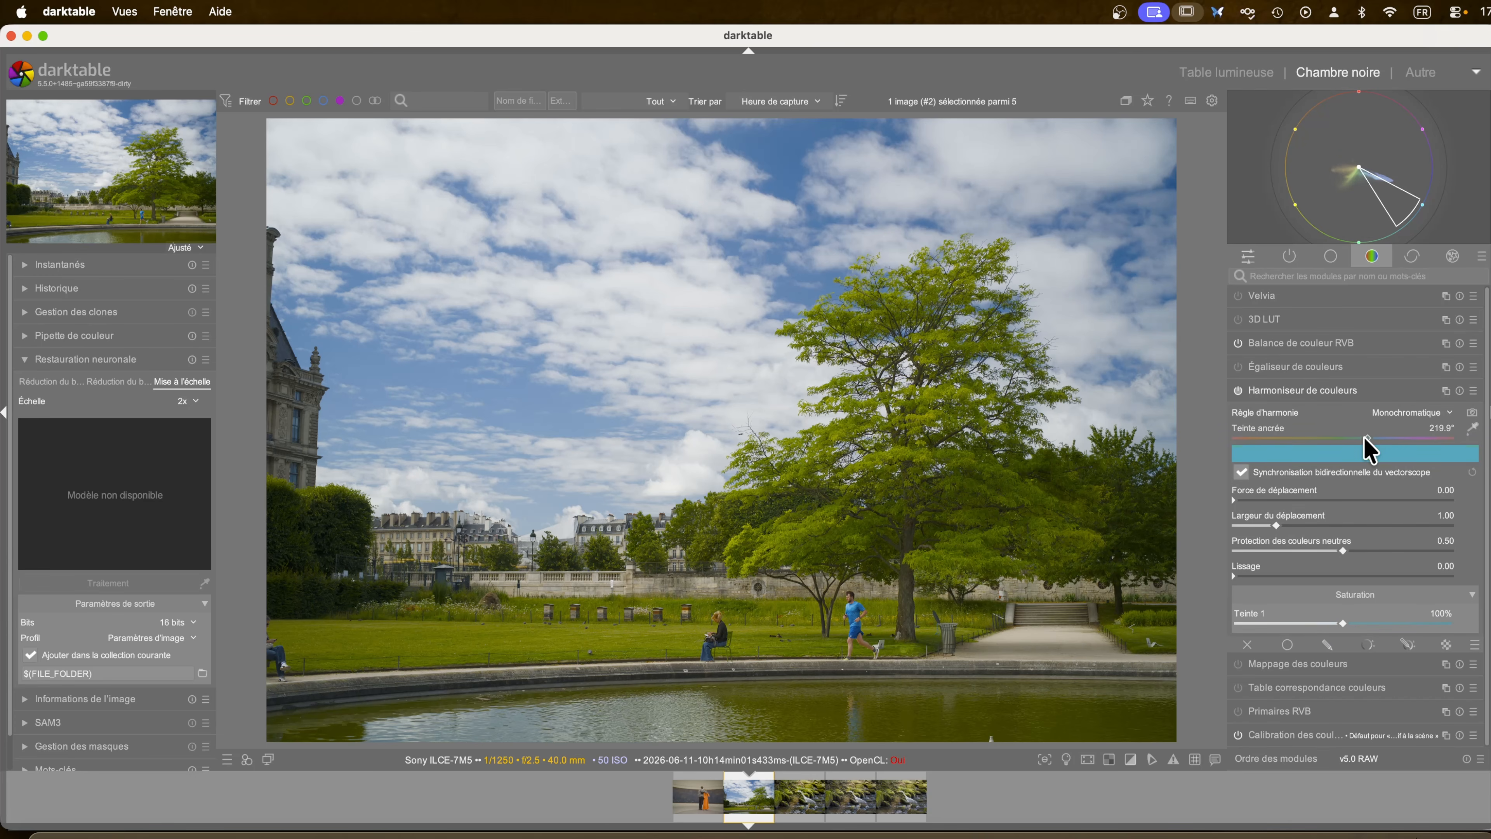
left_click_drag(1364, 443, 1439, 404)
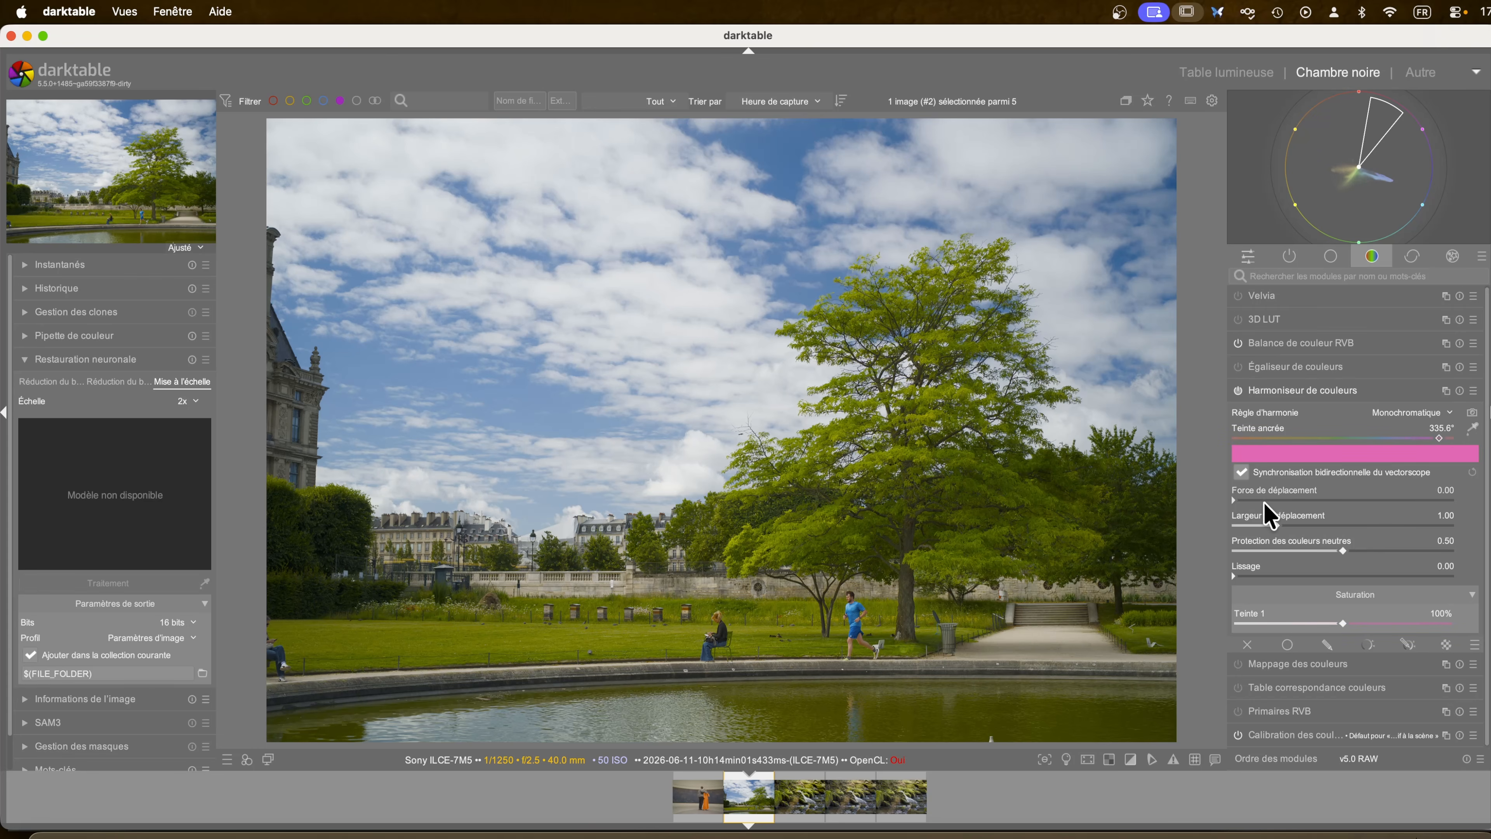
- Try Force de déplacement at 0.76 with the anchor hue at about 89°, then reset and collapse Harmoniseur de couleurs
left_click_drag(1238, 503, 1400, 500)
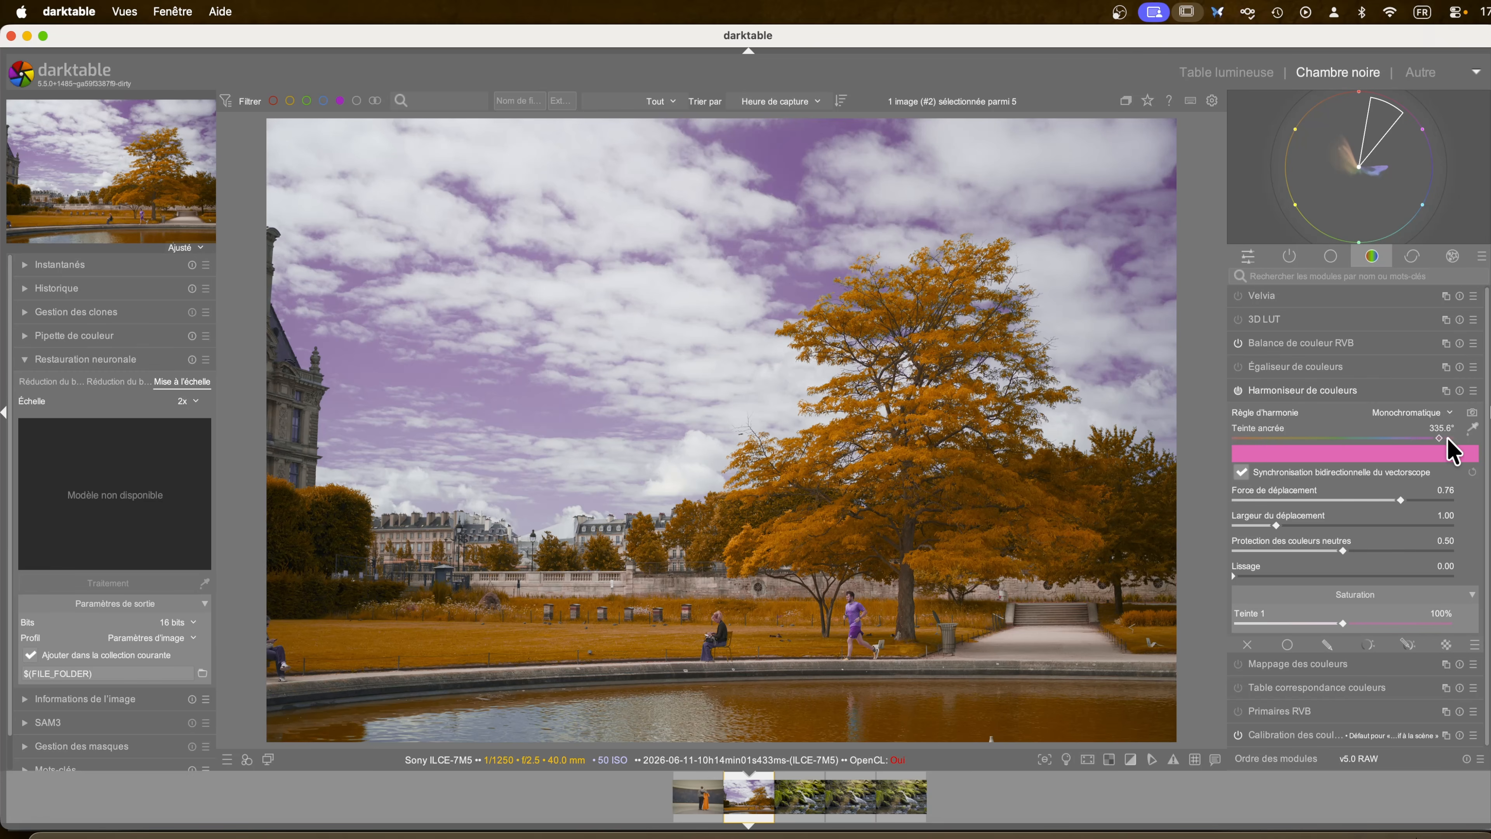
left_click_drag(1444, 437, 1286, 440)
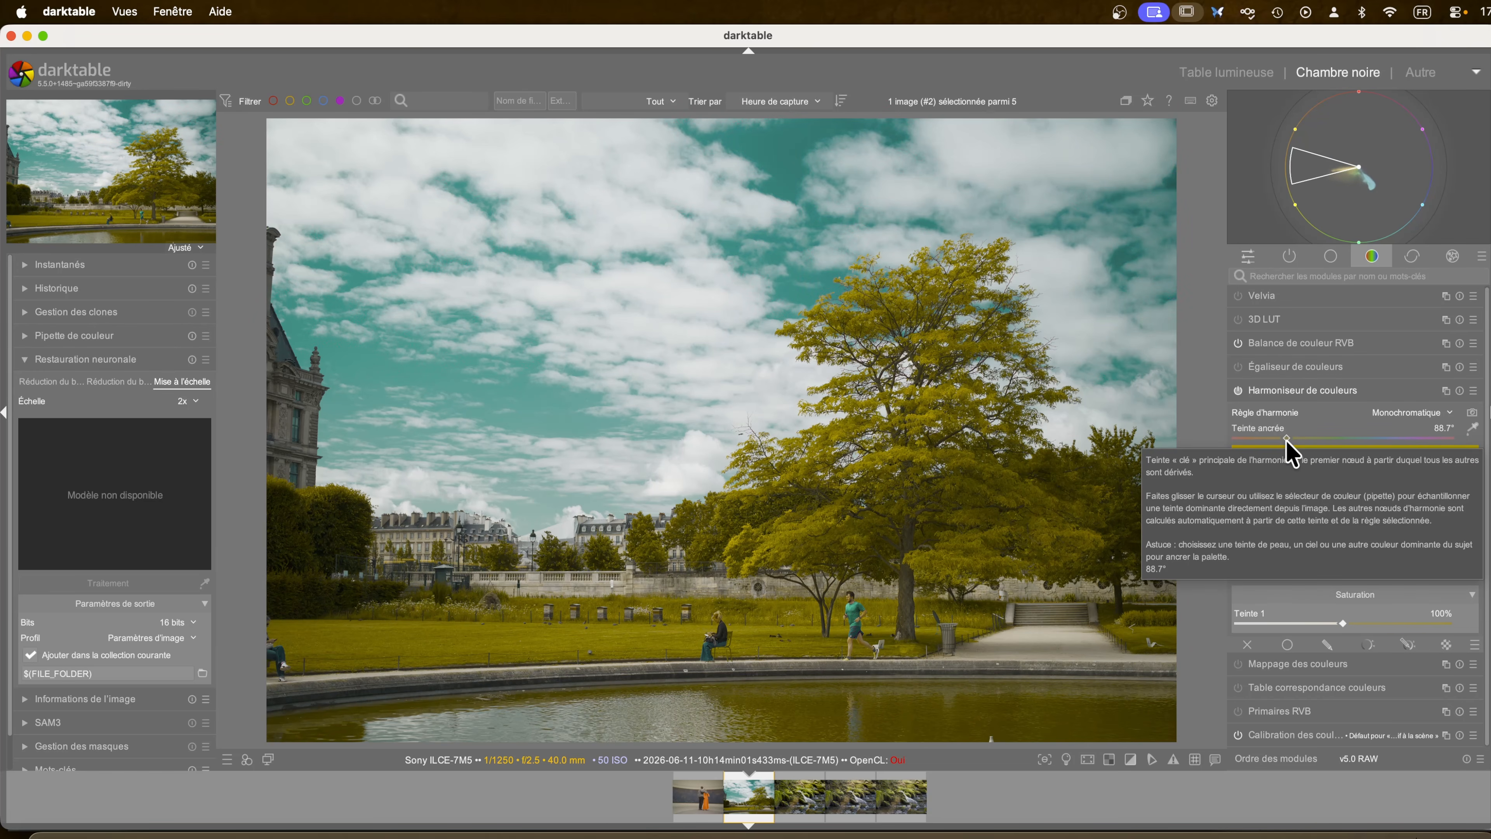
left_click(1459, 389)
left_click(1292, 380)
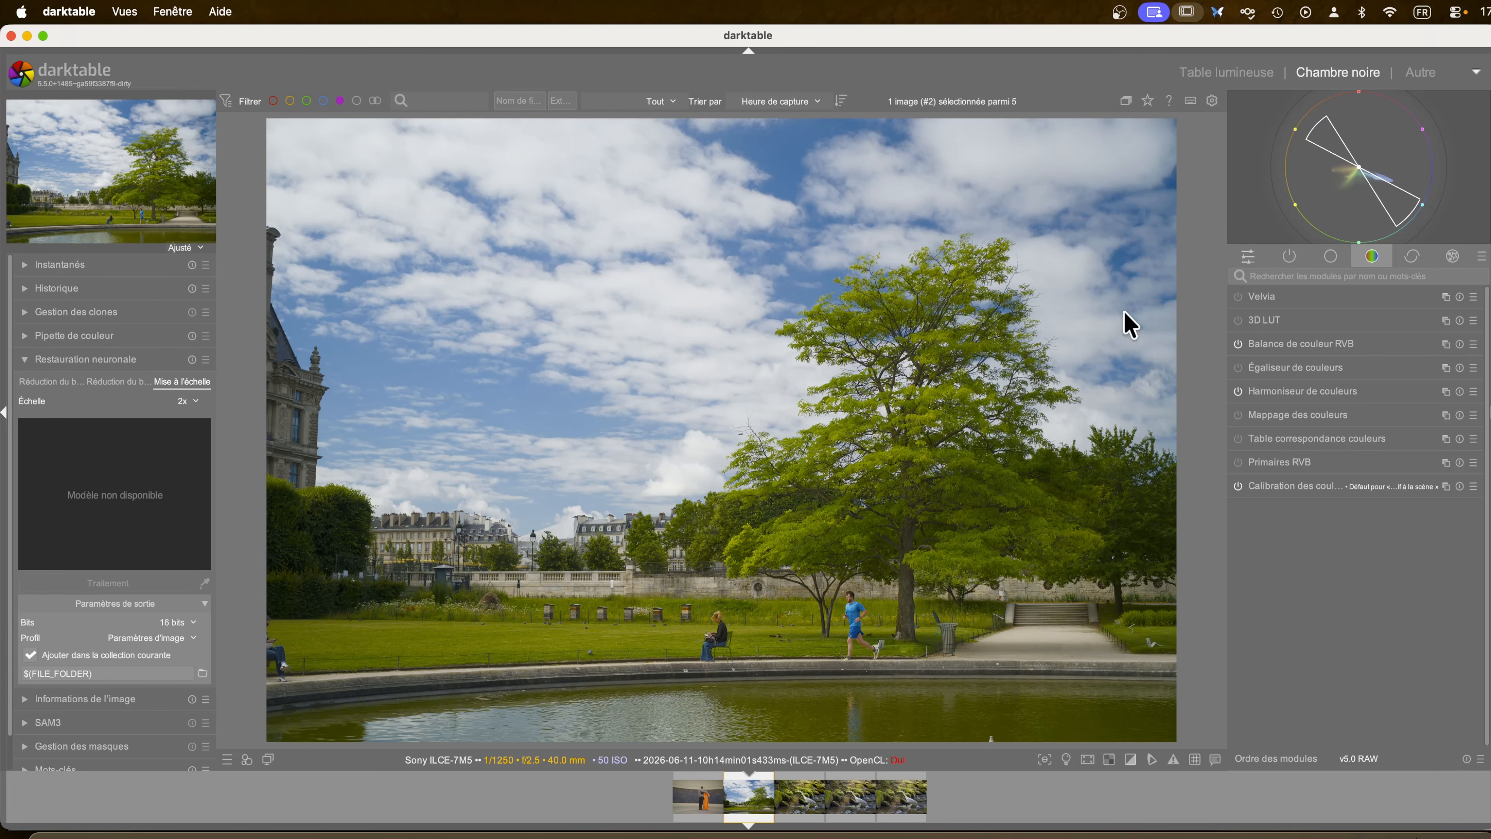
- Crop the park photo with the 4:3 aspect, cutting off the stone building on its left side
key("c")
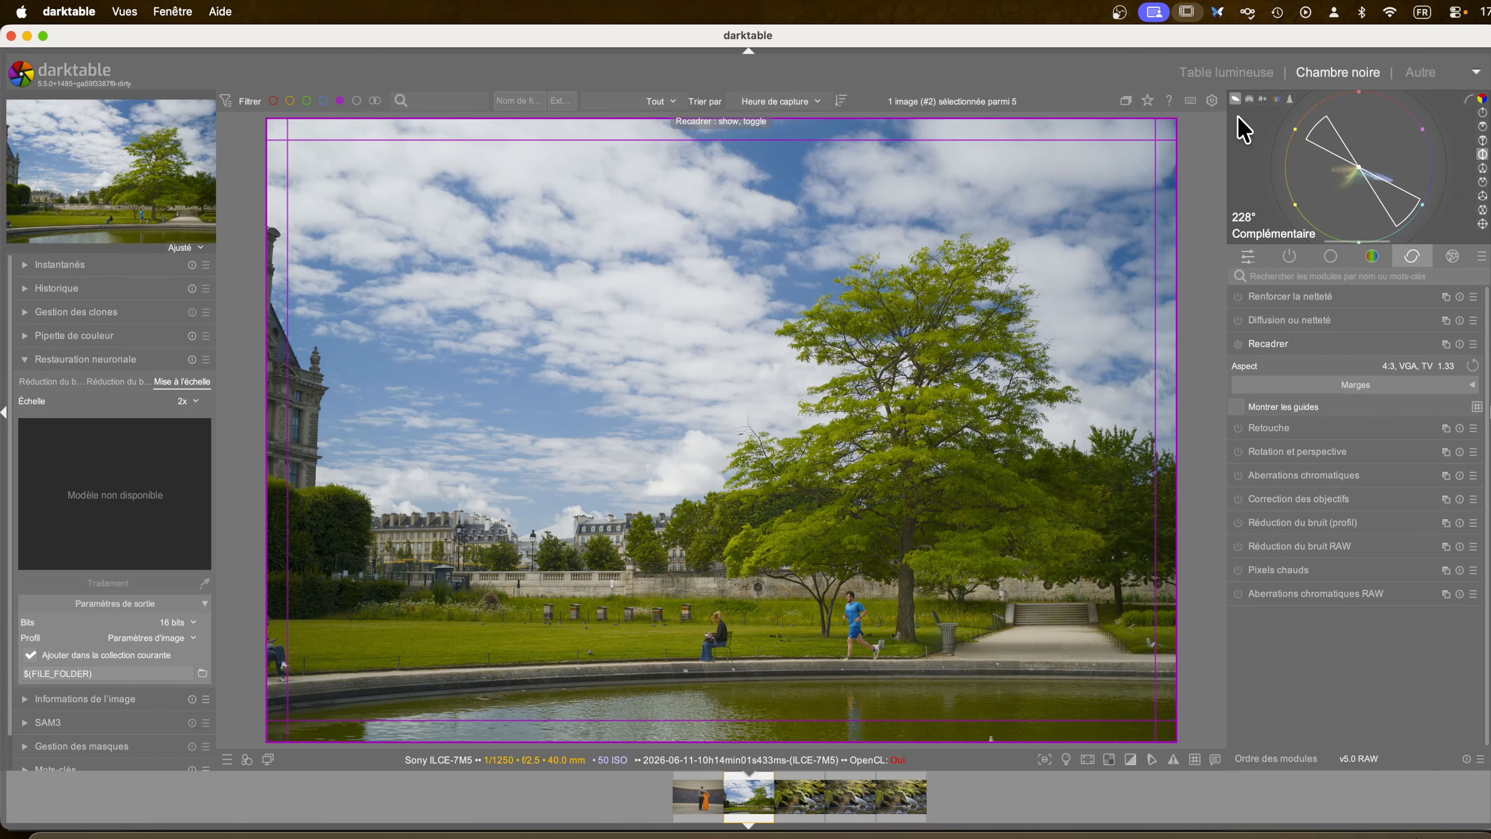
mouse_move(1171, 124)
left_mouse_down()
mouse_move(939, 240)
mouse_move(1055, 184)
mouse_move(957, 256)
mouse_move(1052, 169)
mouse_move(964, 233)
mouse_move(1182, 118)
left_mouse_up()
key("c")
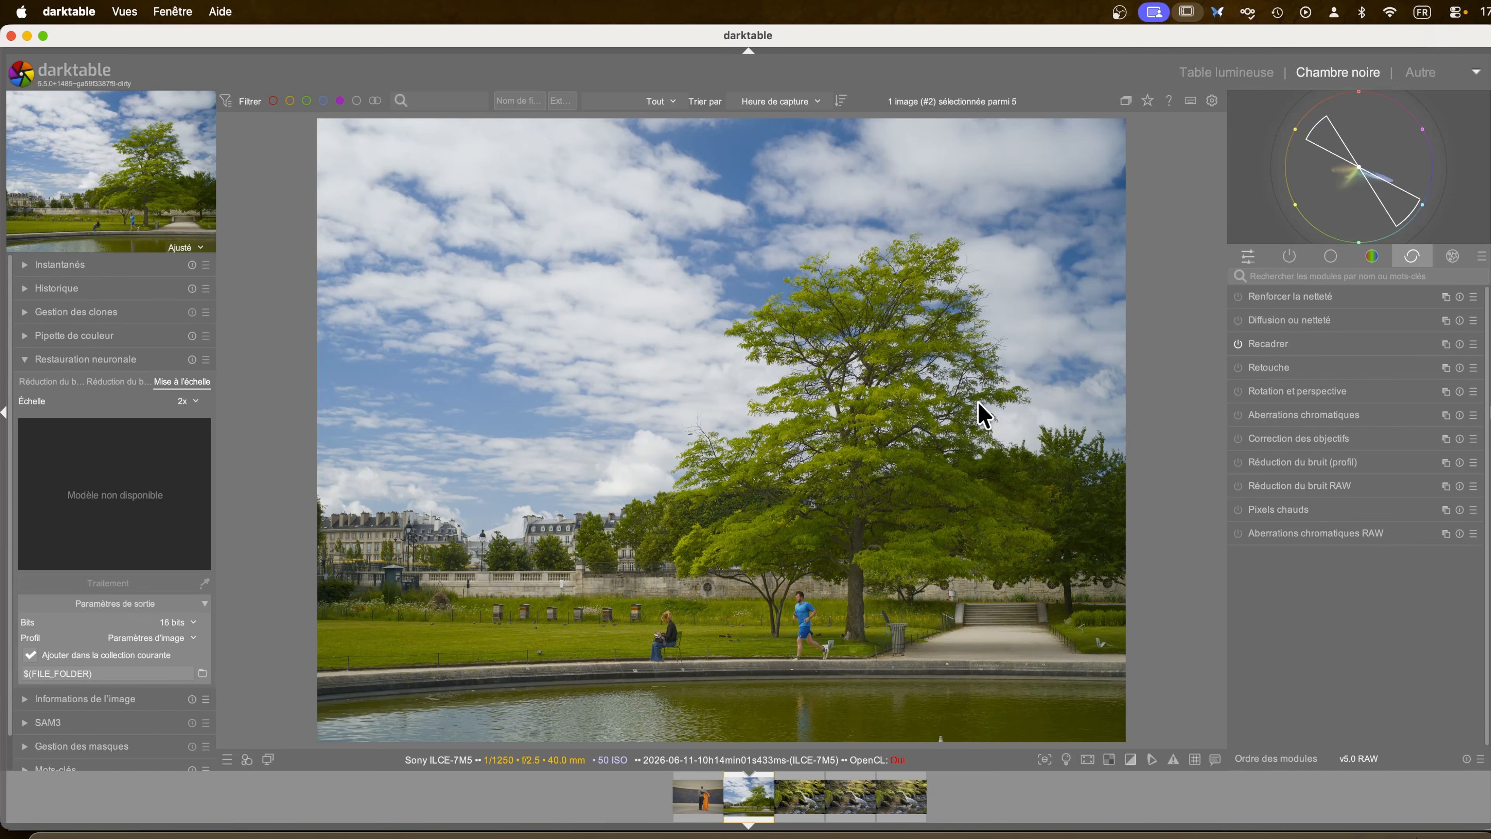
- Open the second darkroom preview window and show the museum couple photo pinned in it
left_click(268, 757)
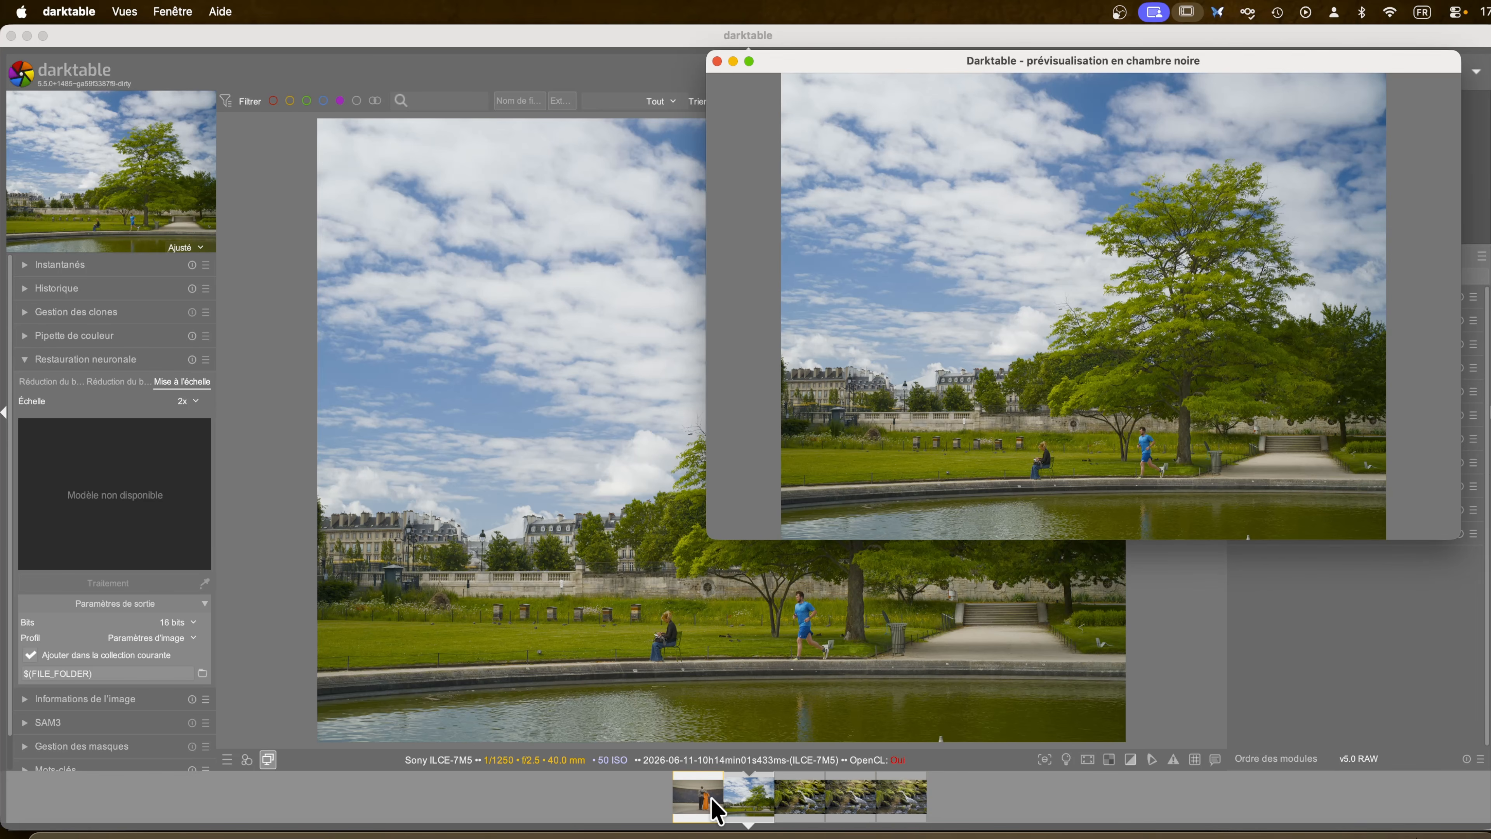
left_click_drag(703, 812, 963, 168)
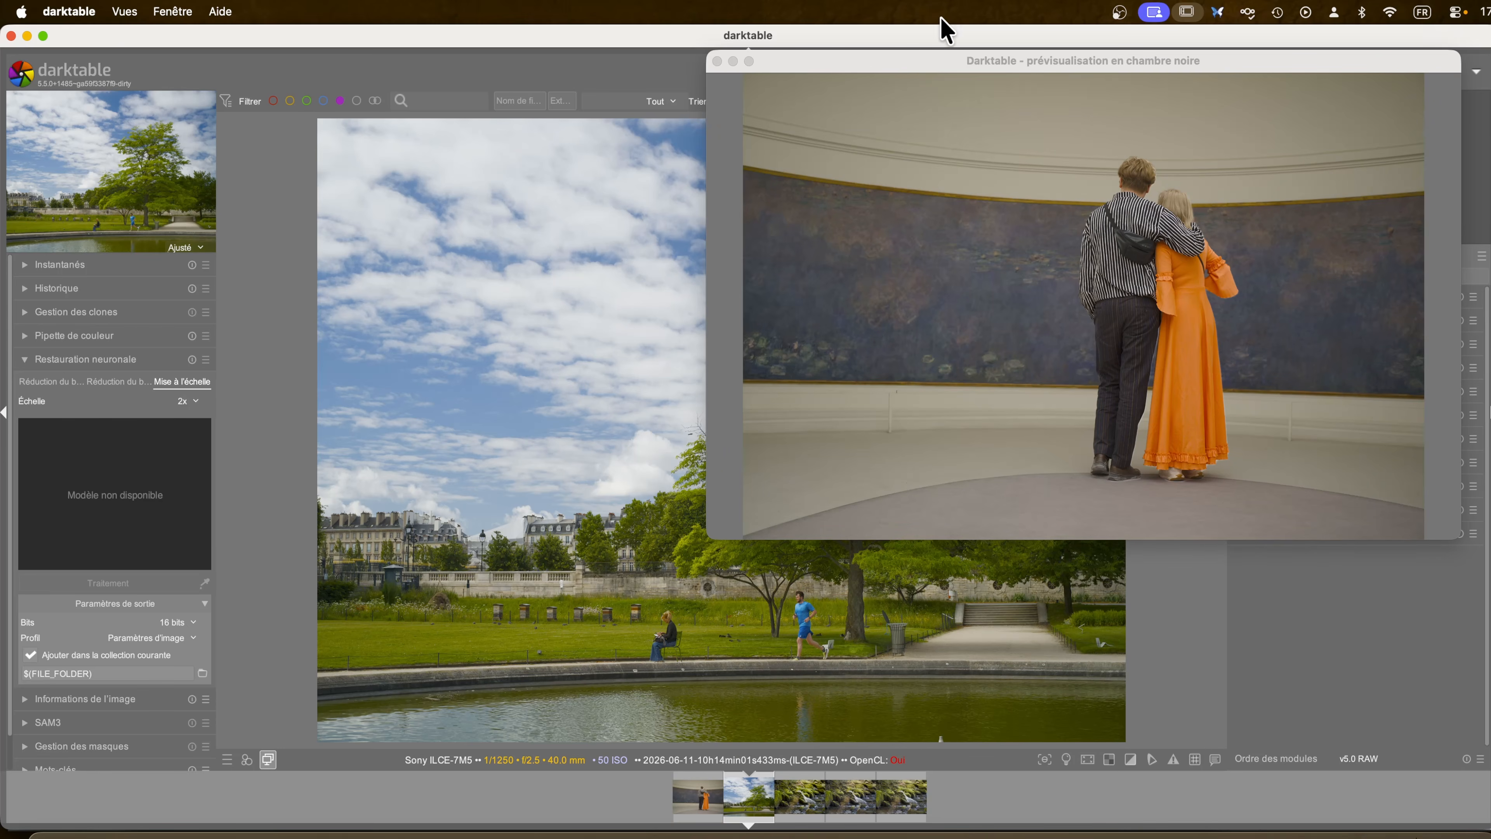
left_click_drag(915, 66, 964, 74)
- Open the heron photo in the darkroom and pin it in the preview window in place of the couple photo
left_click(800, 799)
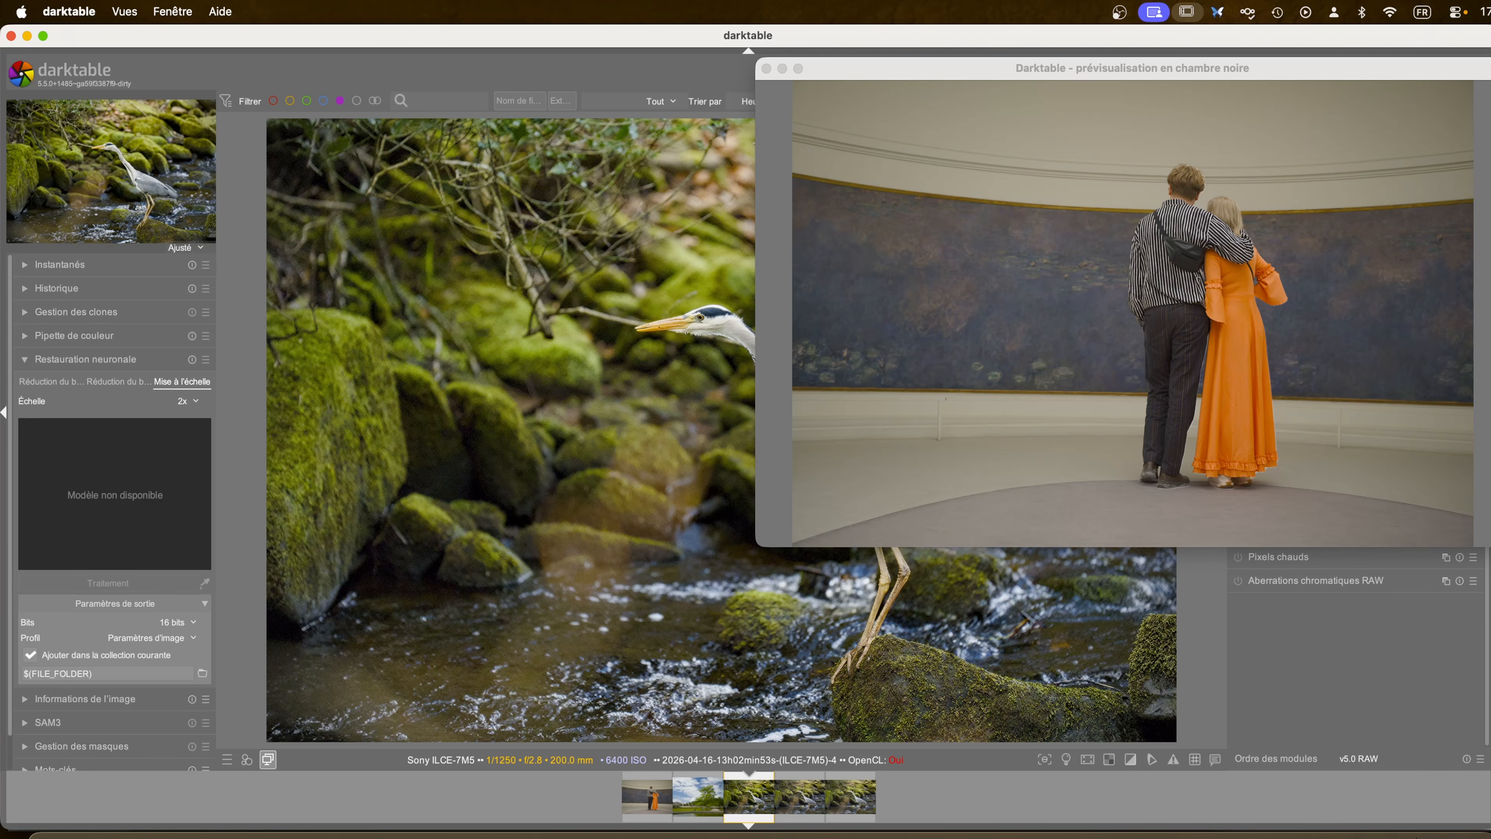
left_click(1486, 97)
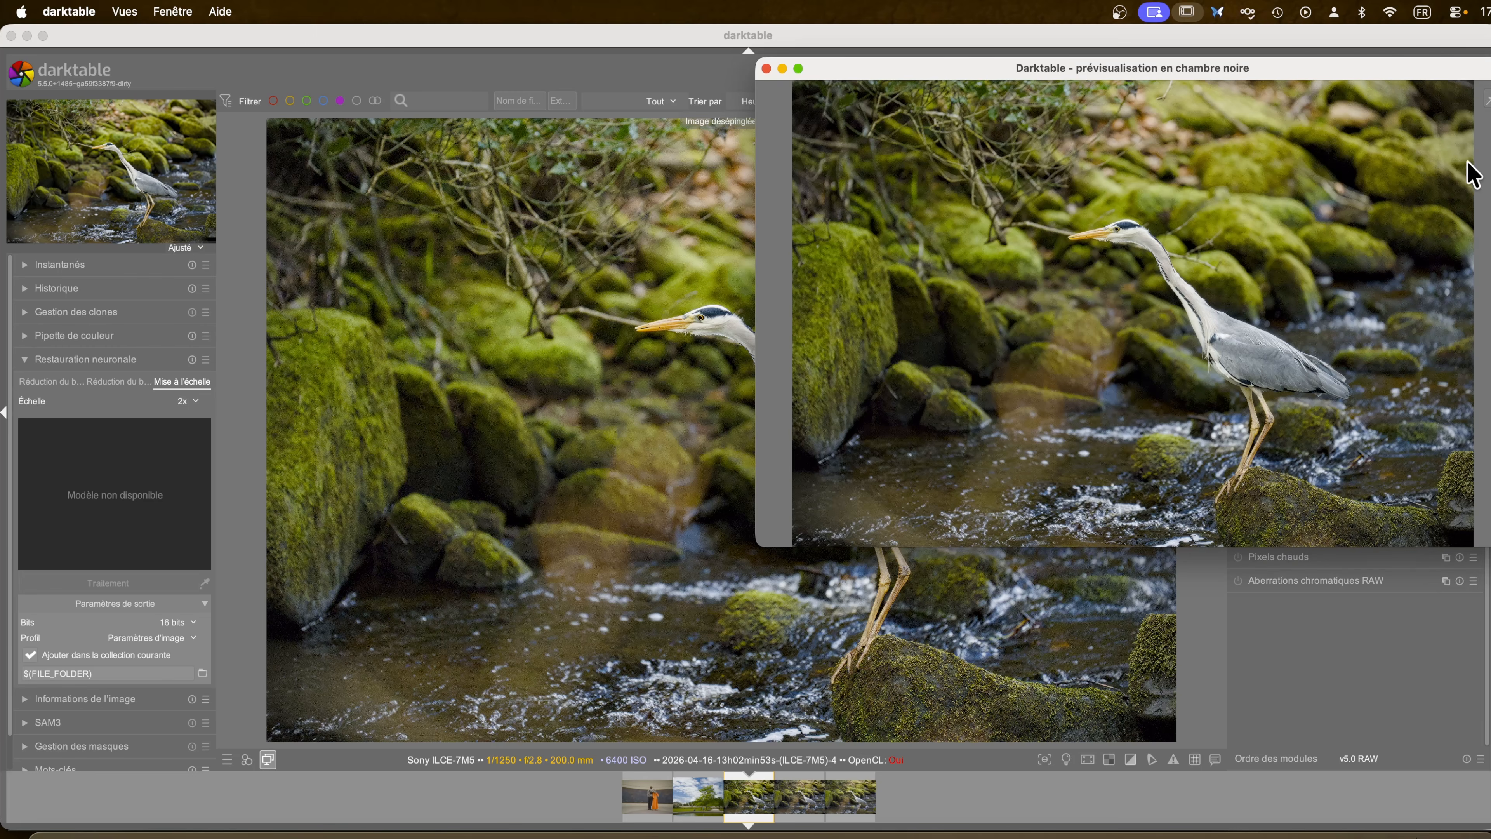
left_click(1486, 98)
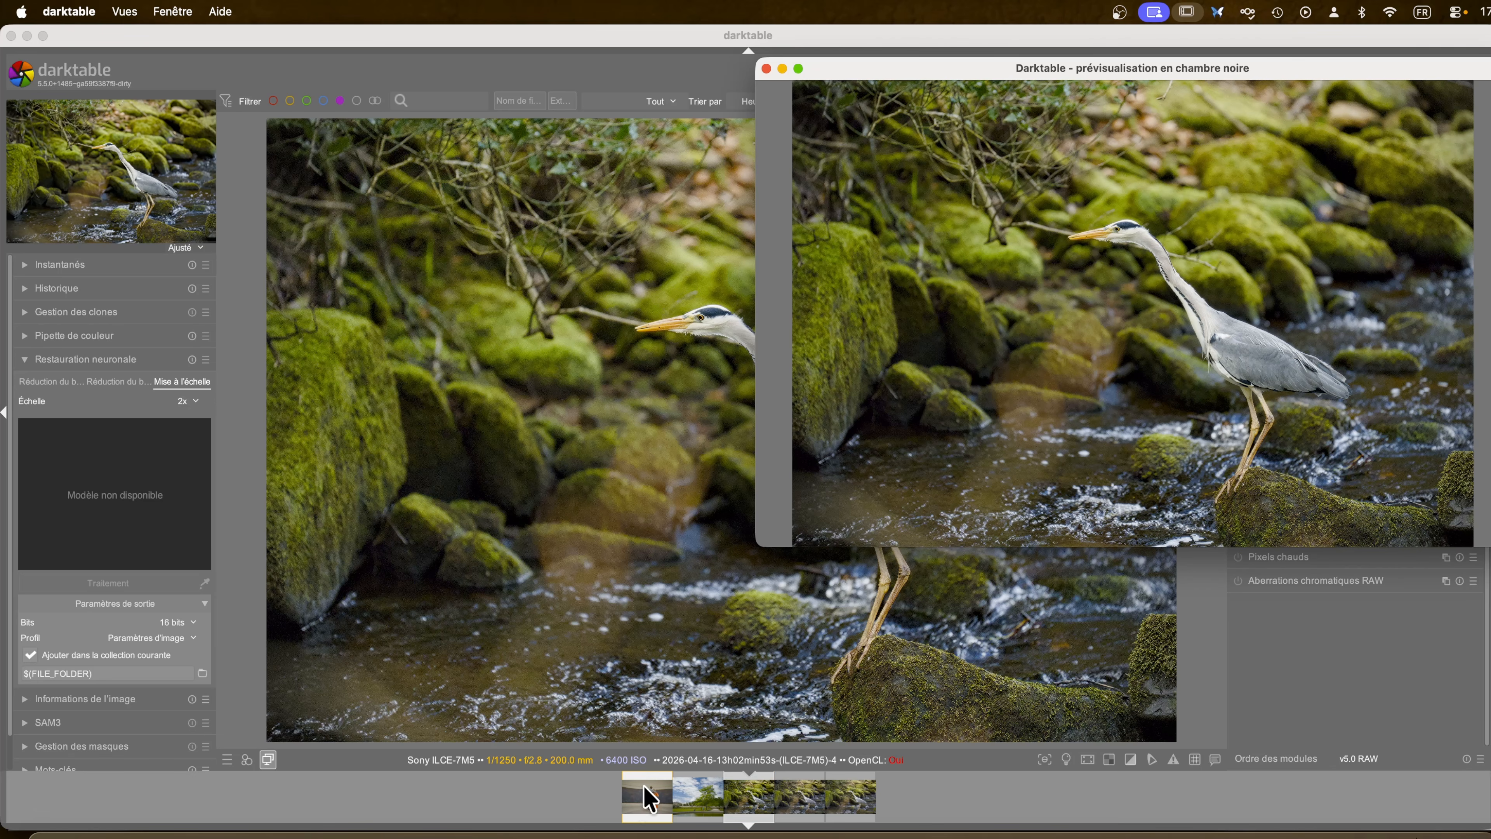
- Open the museum couple photo in the darkroom and close the second preview window
left_click(667, 801)
left_click(643, 793)
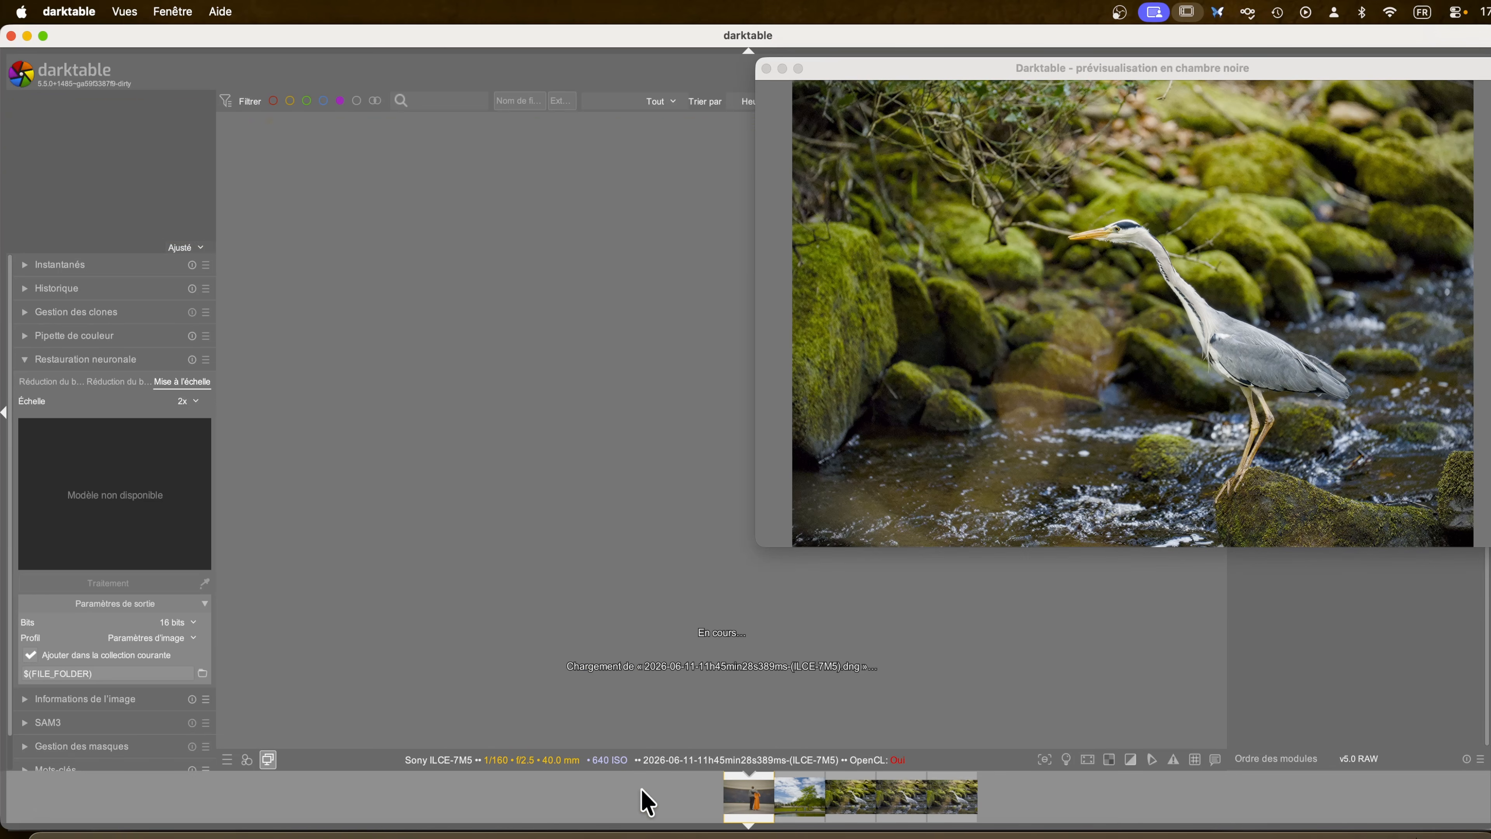
left_click(1482, 142)
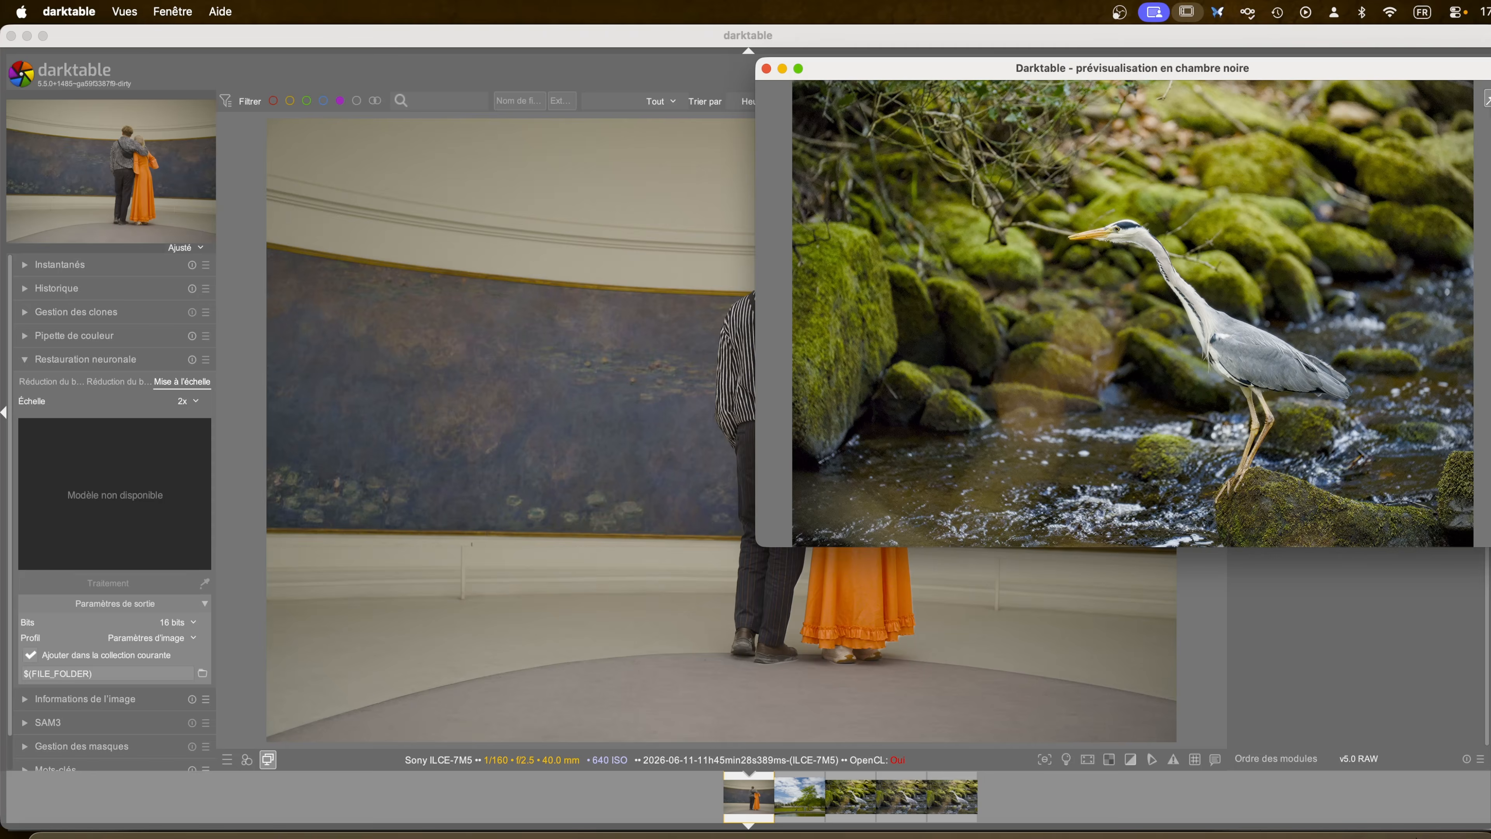
left_click(766, 69)
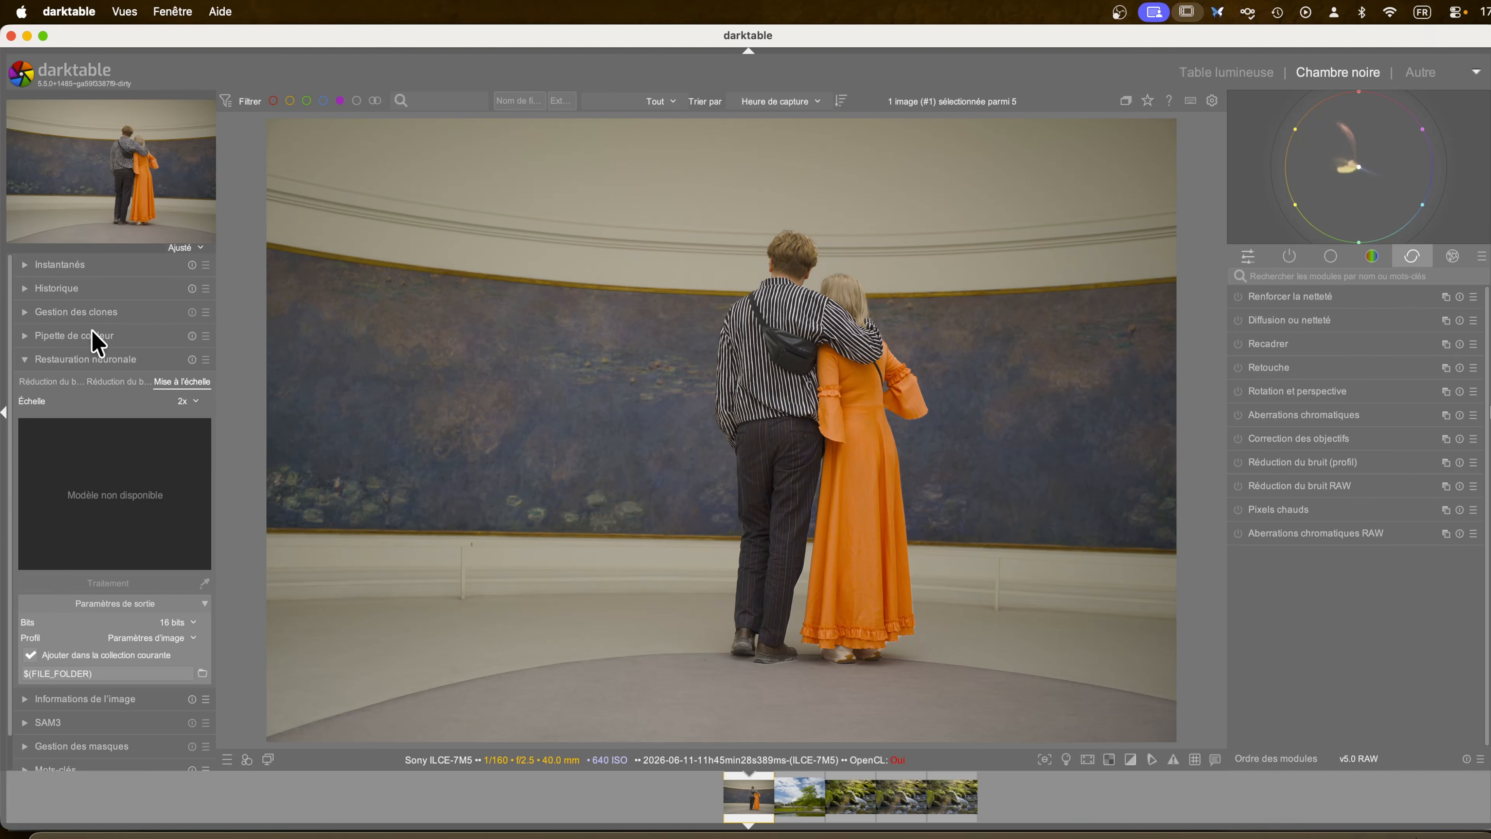
- Use Pipette de couleur to sample rectangular areas of the painting on both sides of the couple
left_click(22, 335)
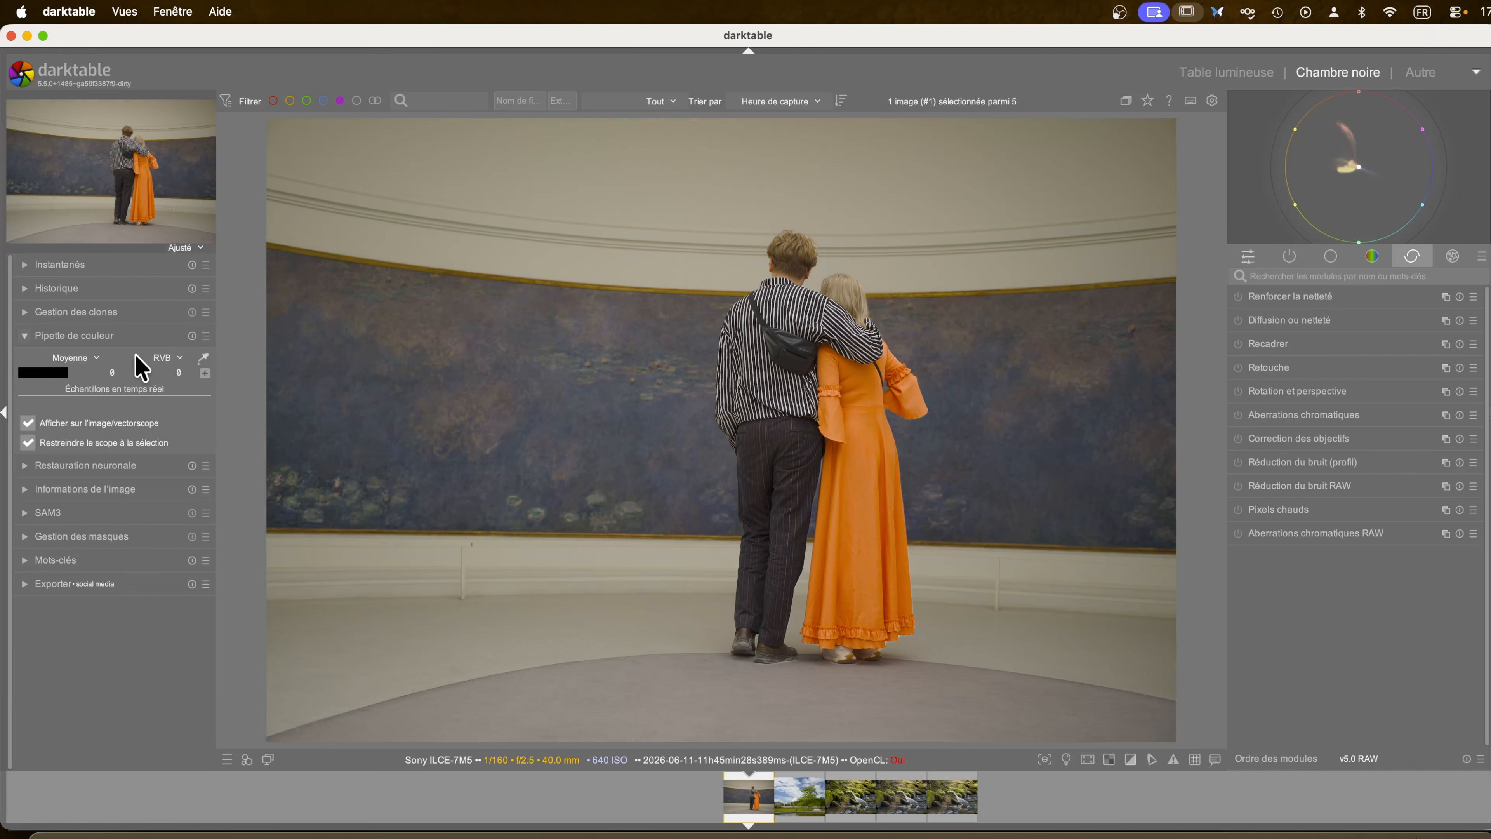
left_click(203, 359)
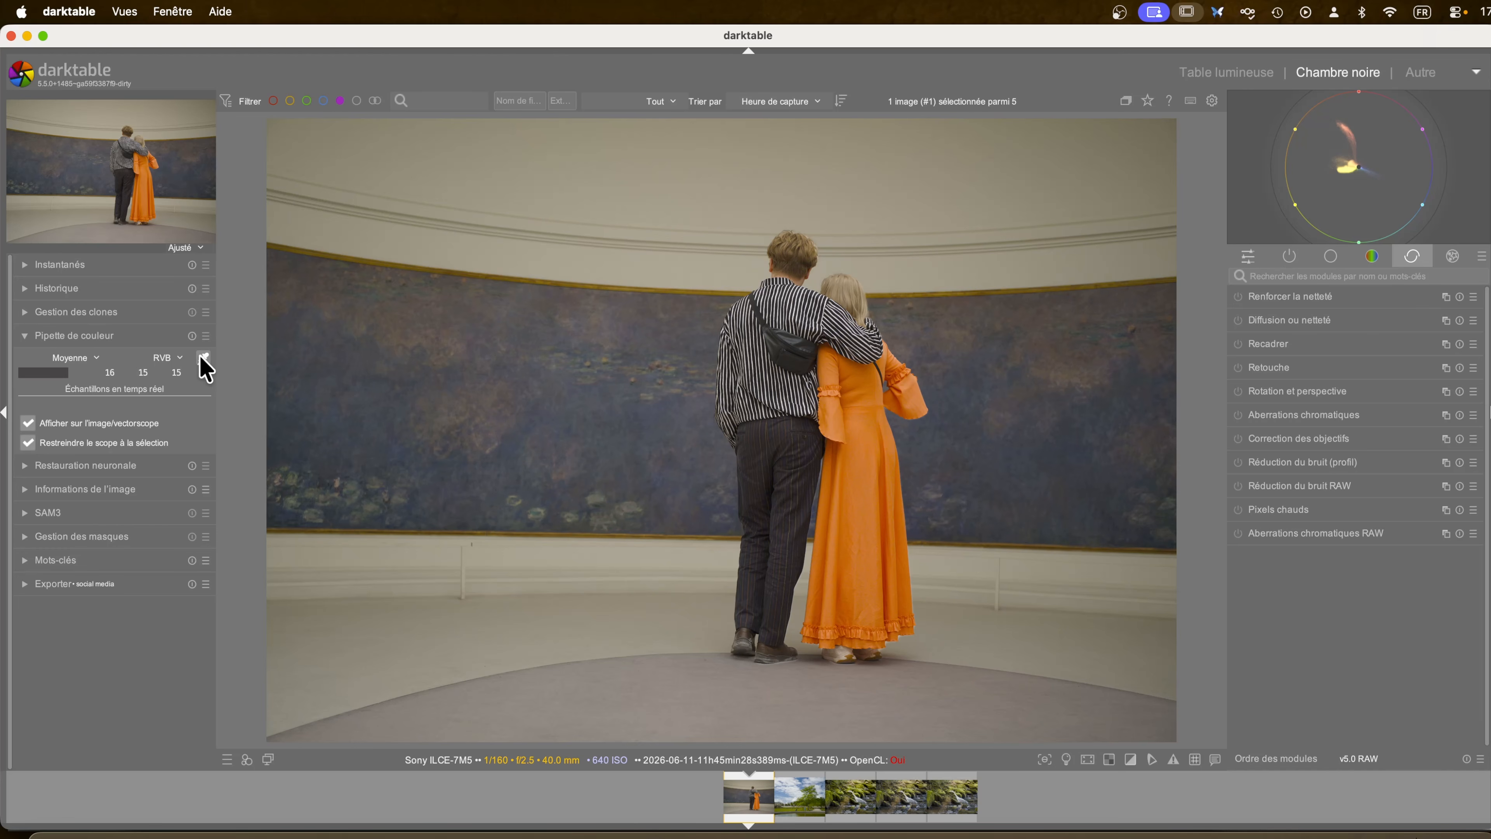
left_click(203, 359)
left_click_drag(388, 348, 631, 455)
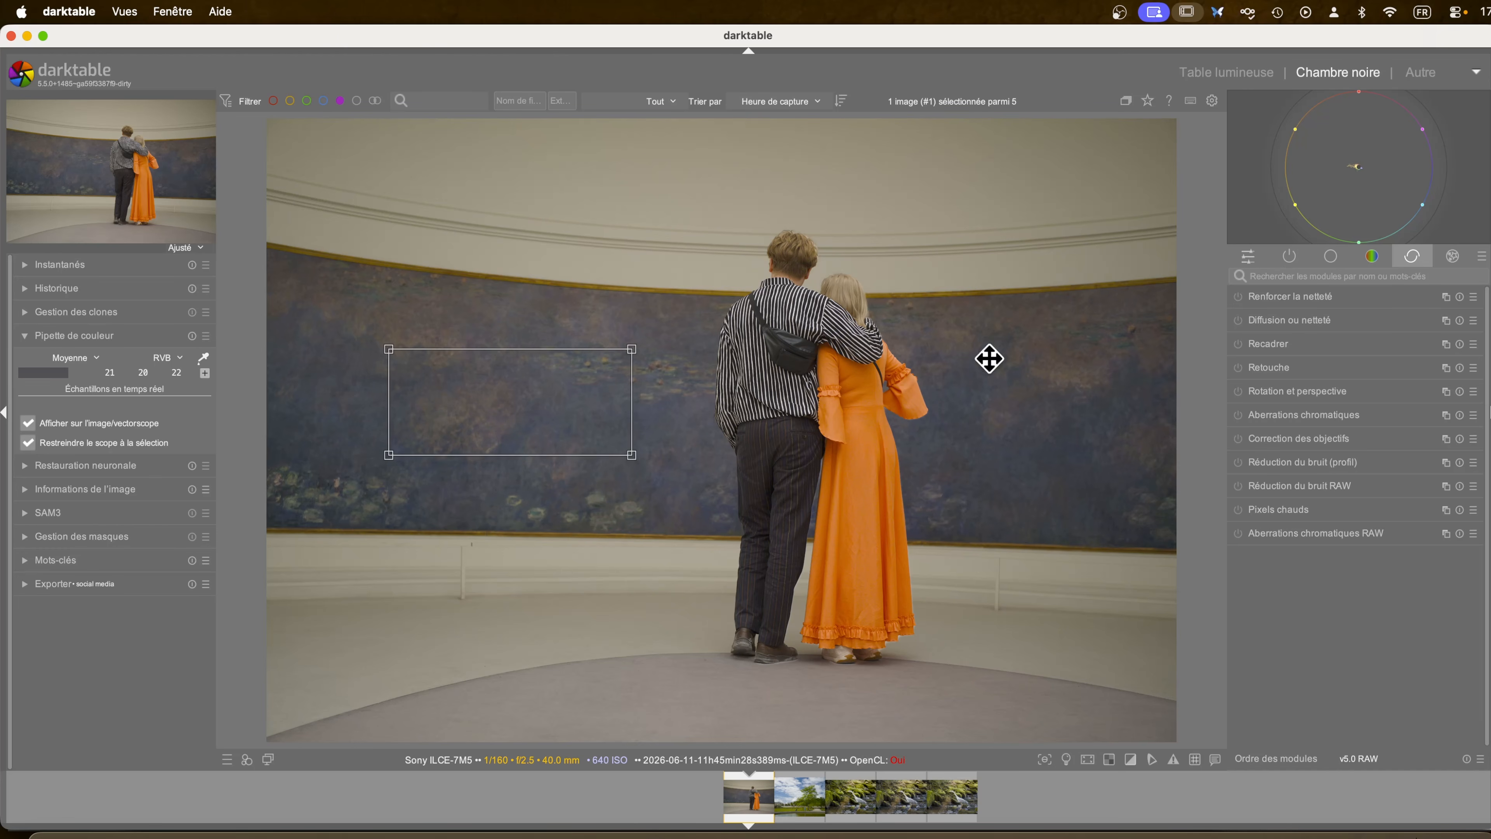
left_click_drag(989, 358, 1115, 451)
left_click(203, 358)
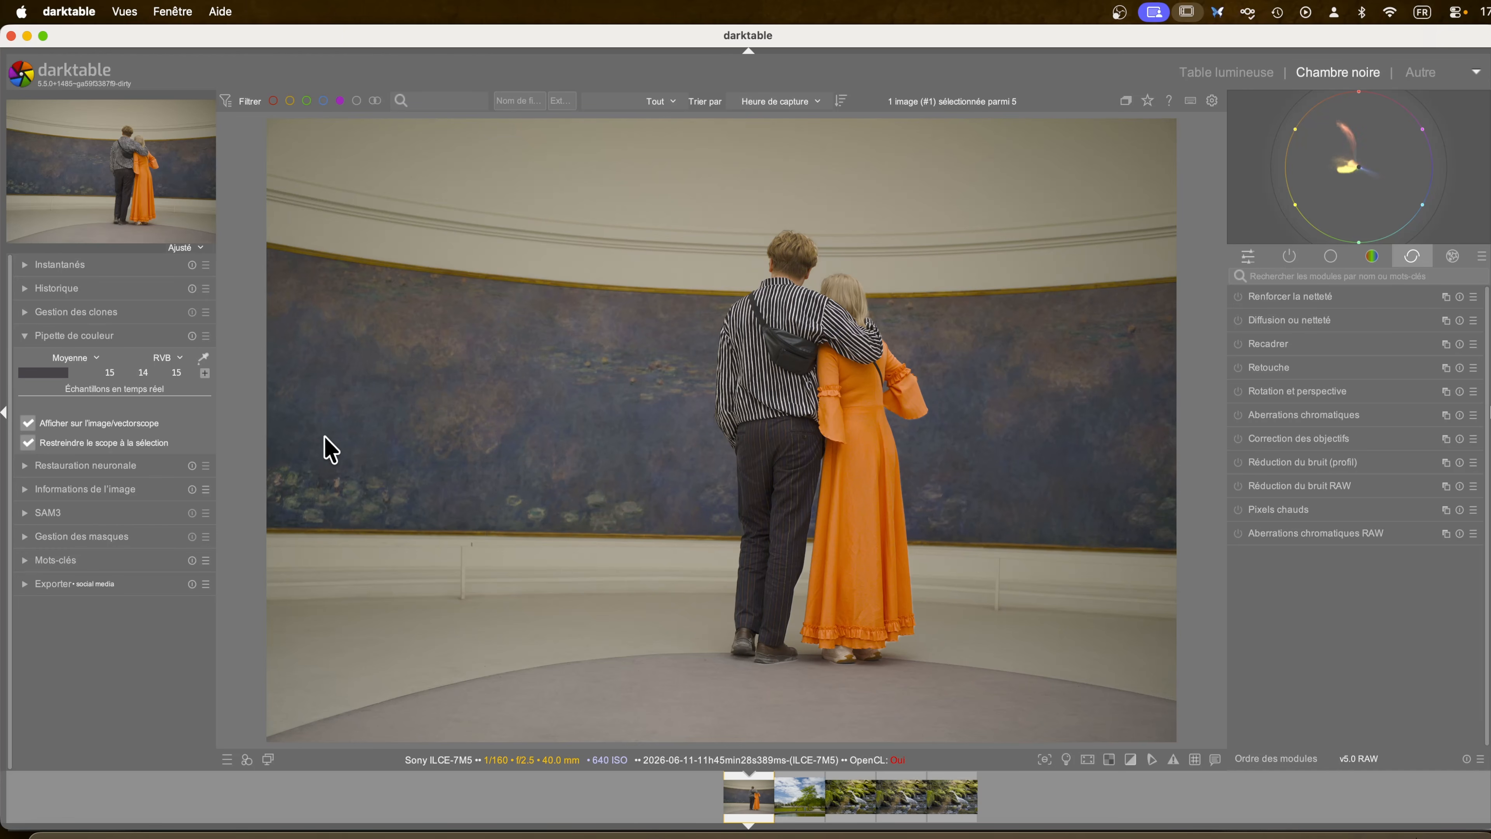
- Sample more rectangular areas of the painting, one overlapping the striped shirt, and finish with a point sample
left_click(203, 358)
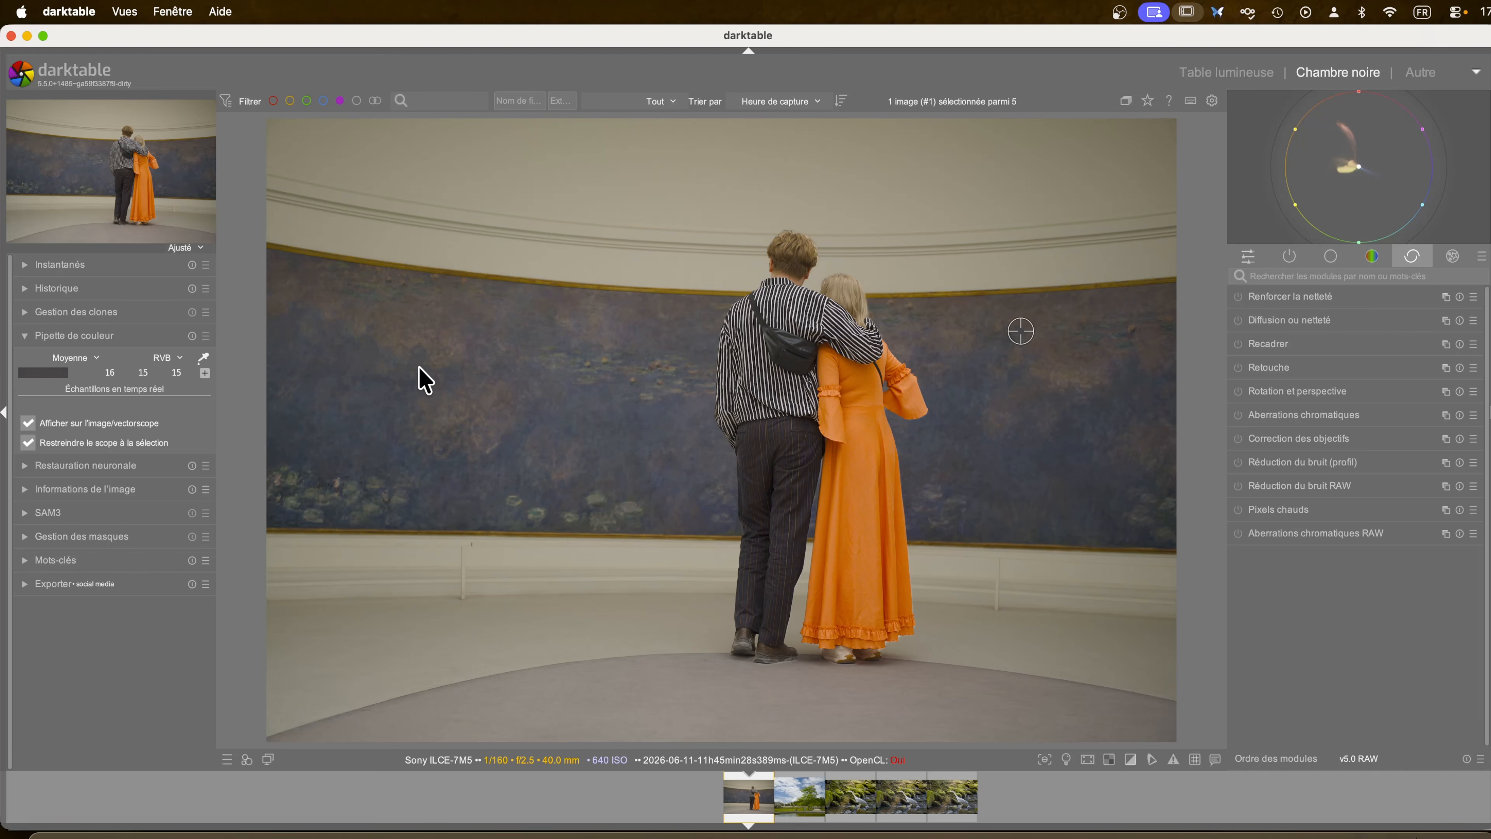
mouse_move(489, 368)
left_mouse_down()
mouse_move(600, 462)
mouse_move(581, 355)
mouse_move(488, 400)
mouse_move(559, 410)
mouse_move(699, 495)
left_mouse_up()
left_click_drag(573, 319, 773, 417)
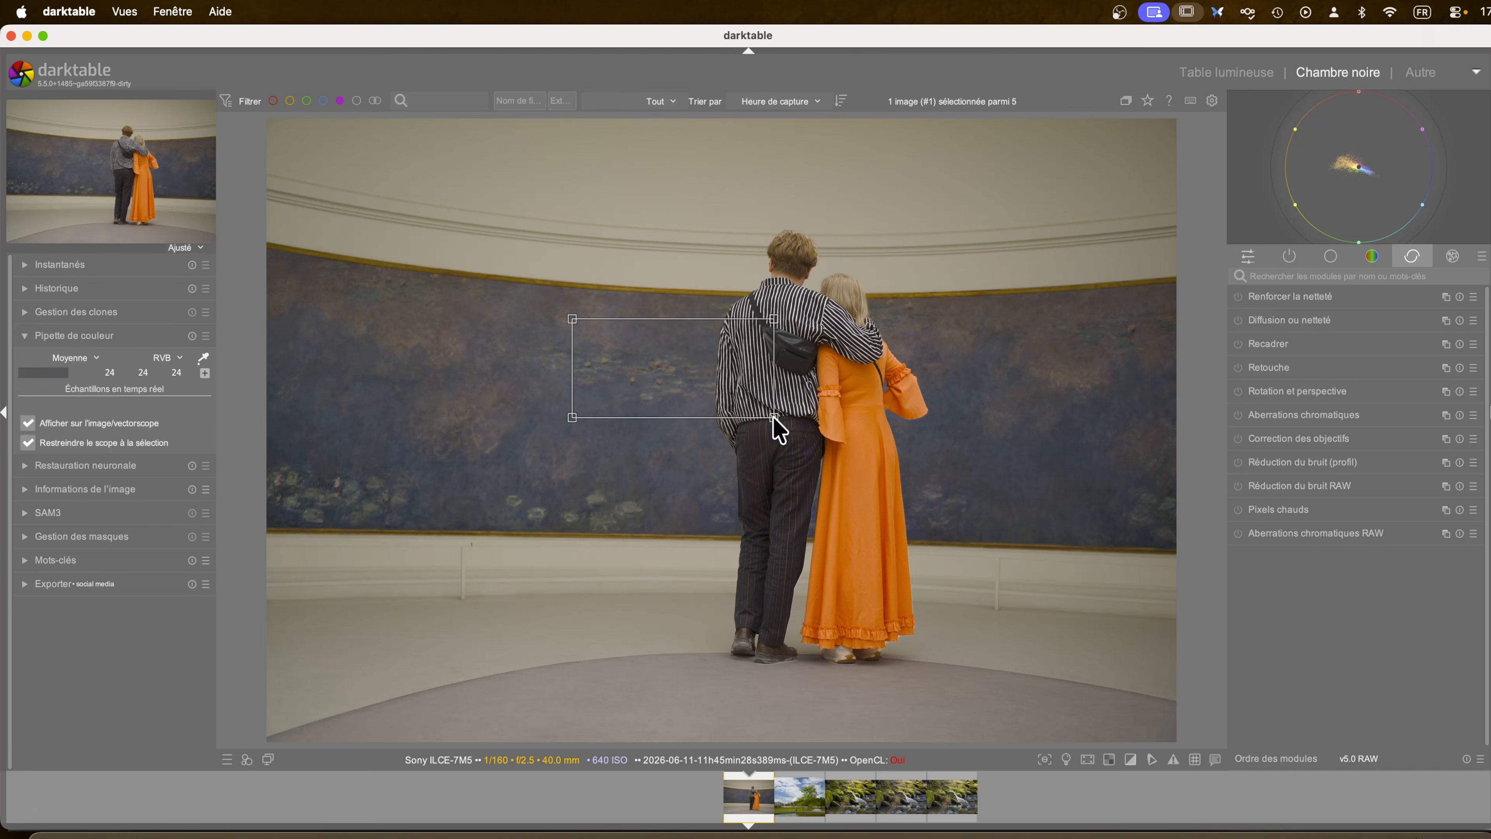
left_click_drag(362, 377, 532, 447)
left_click(586, 386)
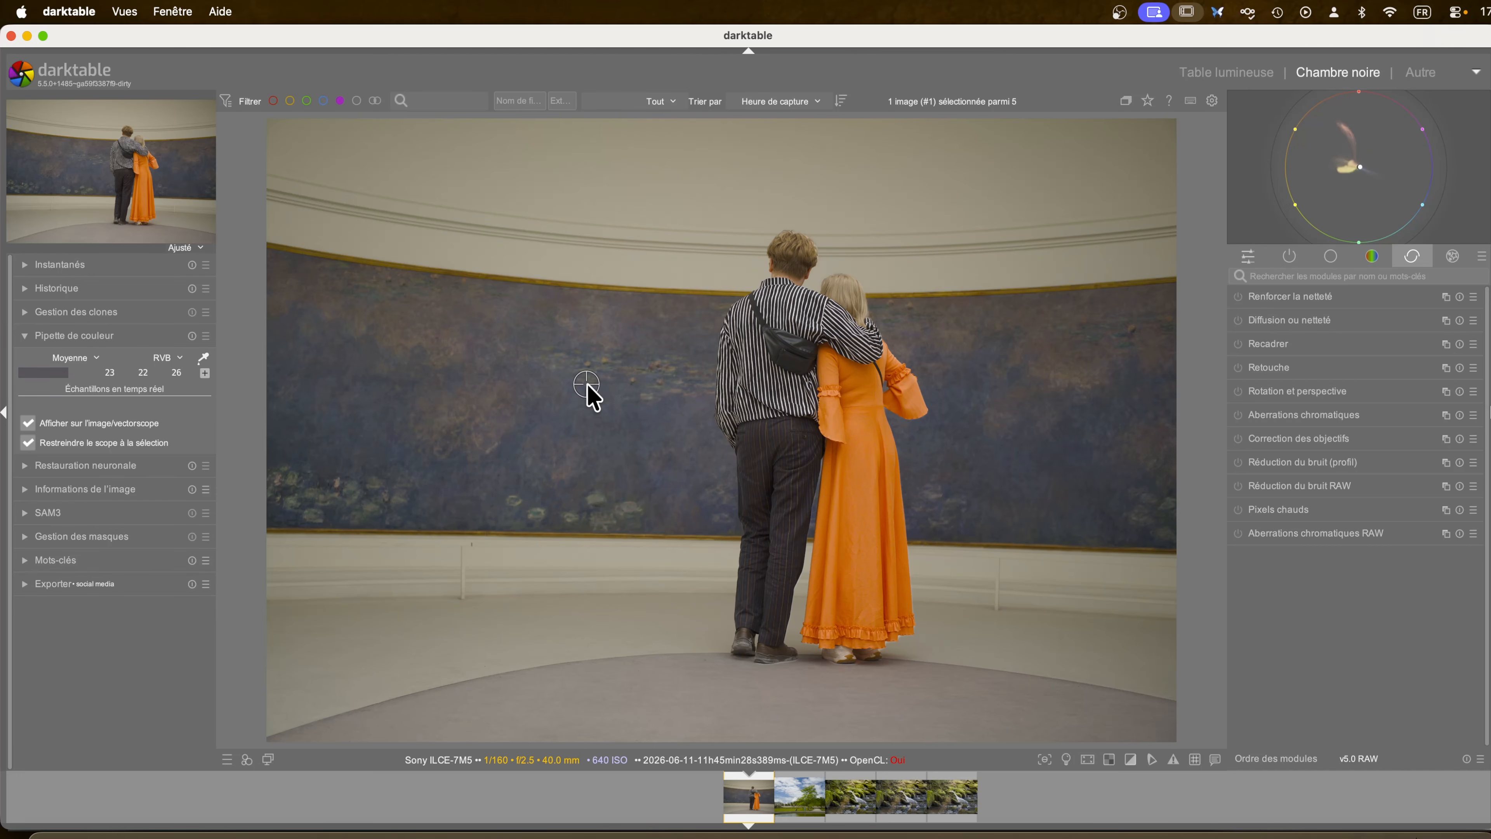
- Alternate between point and area samples at several places on the painting to the left of the couple
left_click(497, 457)
left_click(569, 471)
left_click_drag(480, 322, 657, 448)
left_click(535, 331)
left_click(430, 336)
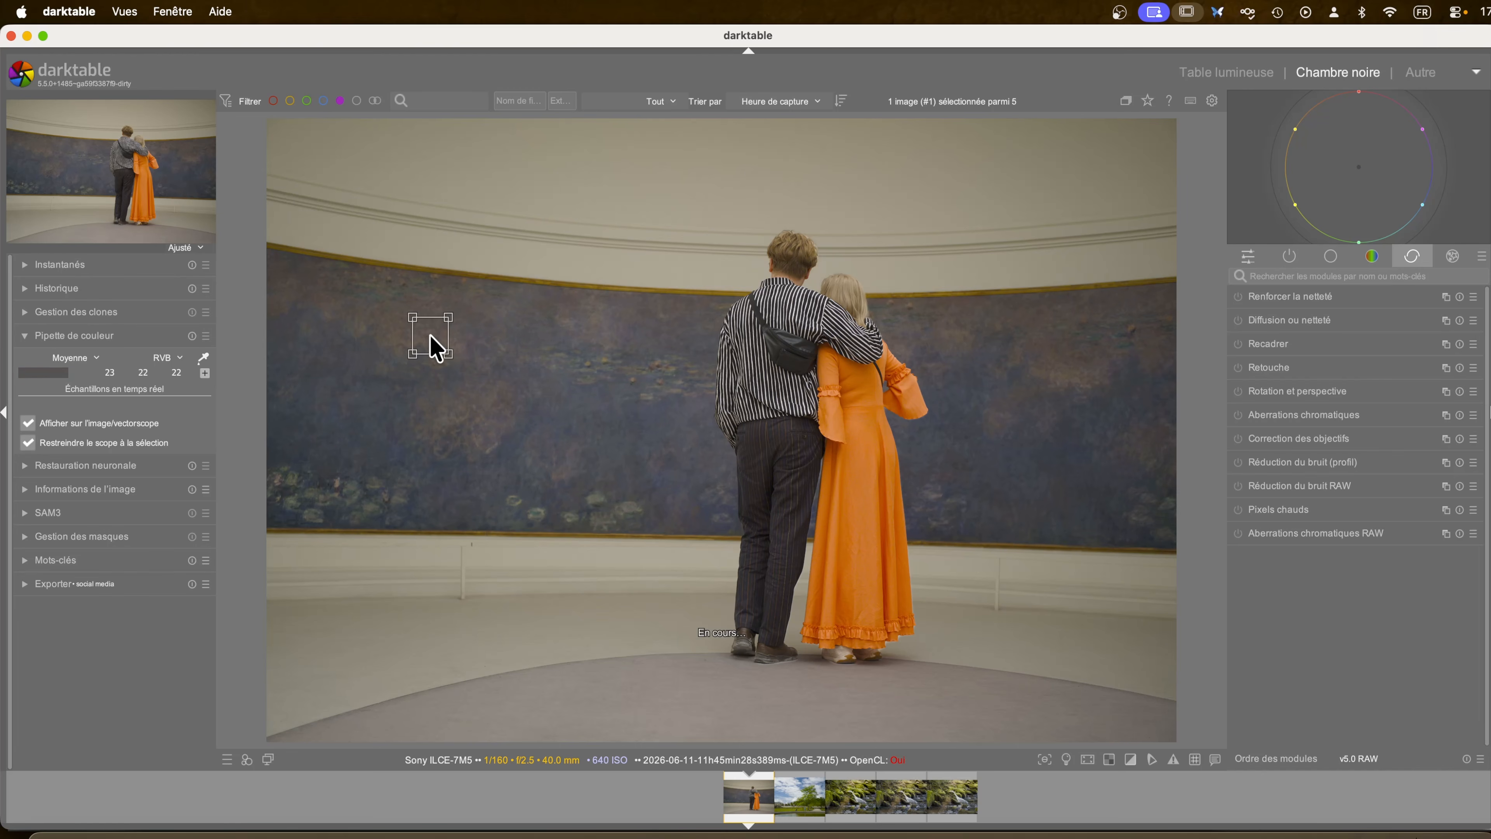
left_click(436, 319)
left_click(493, 347)
left_click(514, 428)
left_click(611, 378)
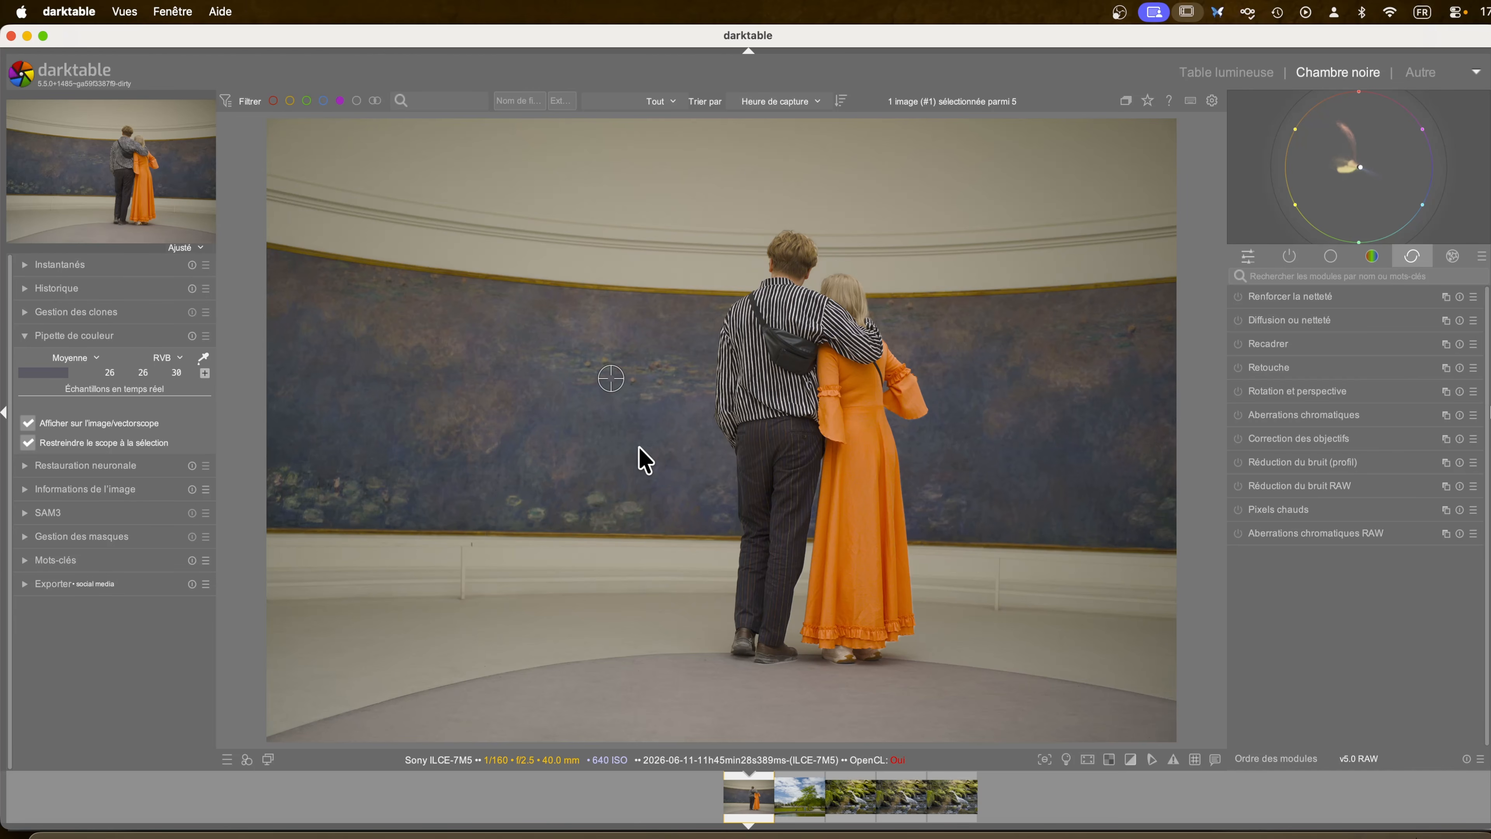
- Expand Calibration des couleurs among the active modules and collapse Pipette de couleur
left_click(1298, 257)
left_click(1299, 347)
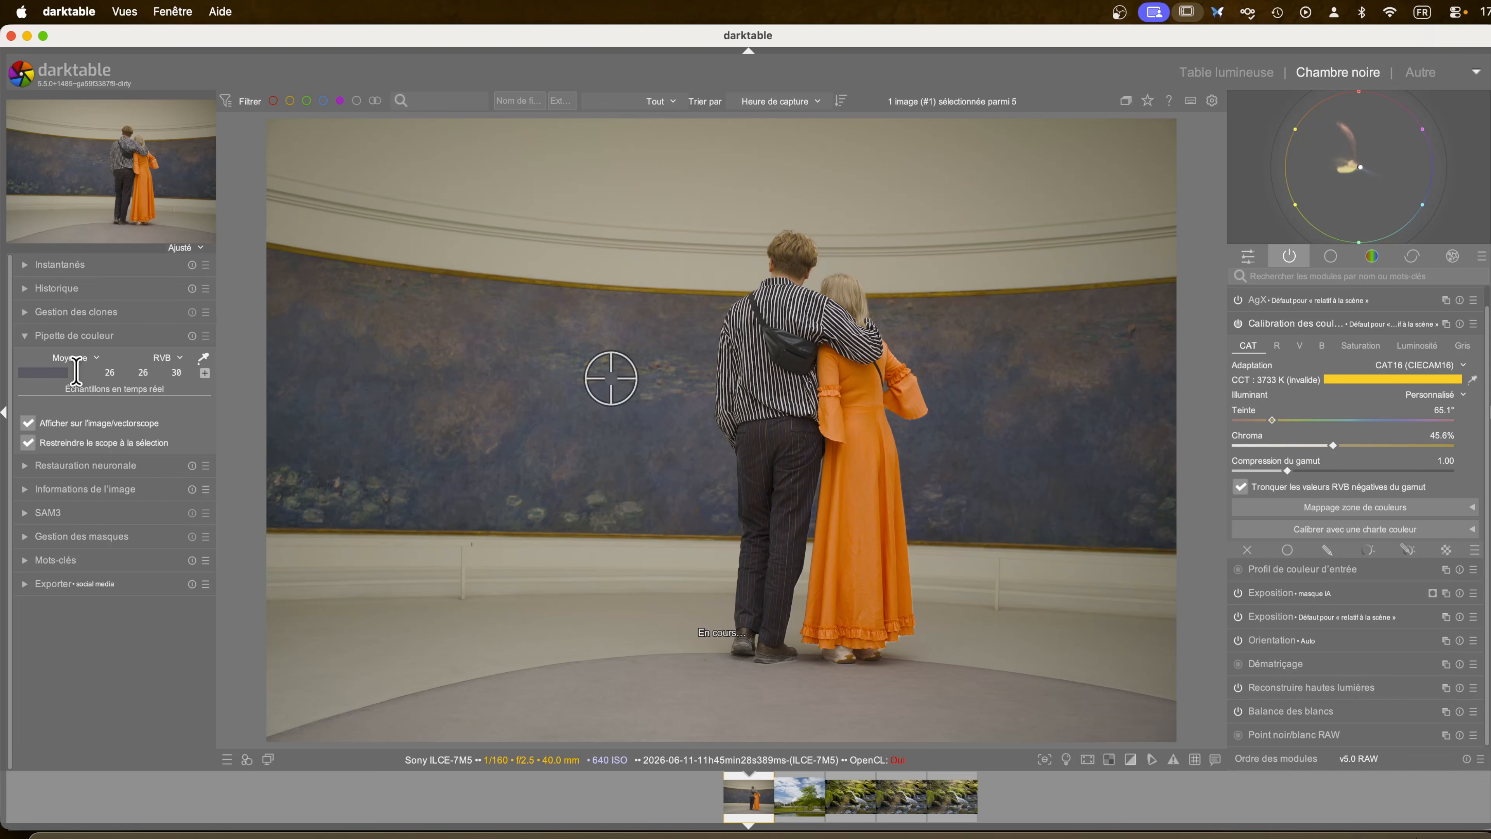
left_click(40, 338)
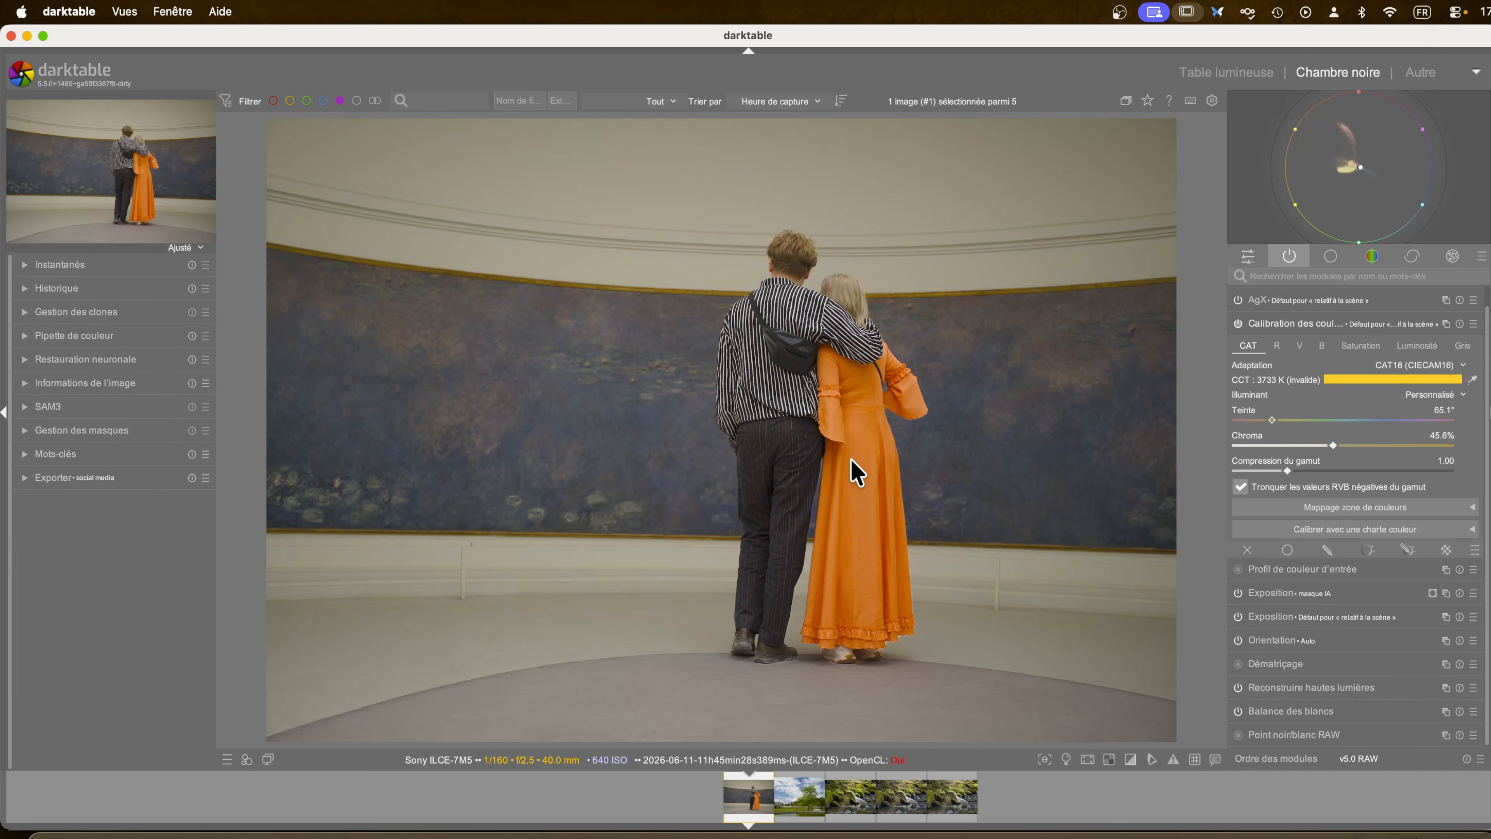
- Try picking the Calibration des couleurs illuminant from the image, check the couple up close, and reset the module
scroll(852, 473, "up", 5)
scroll(851, 459, "up", 1)
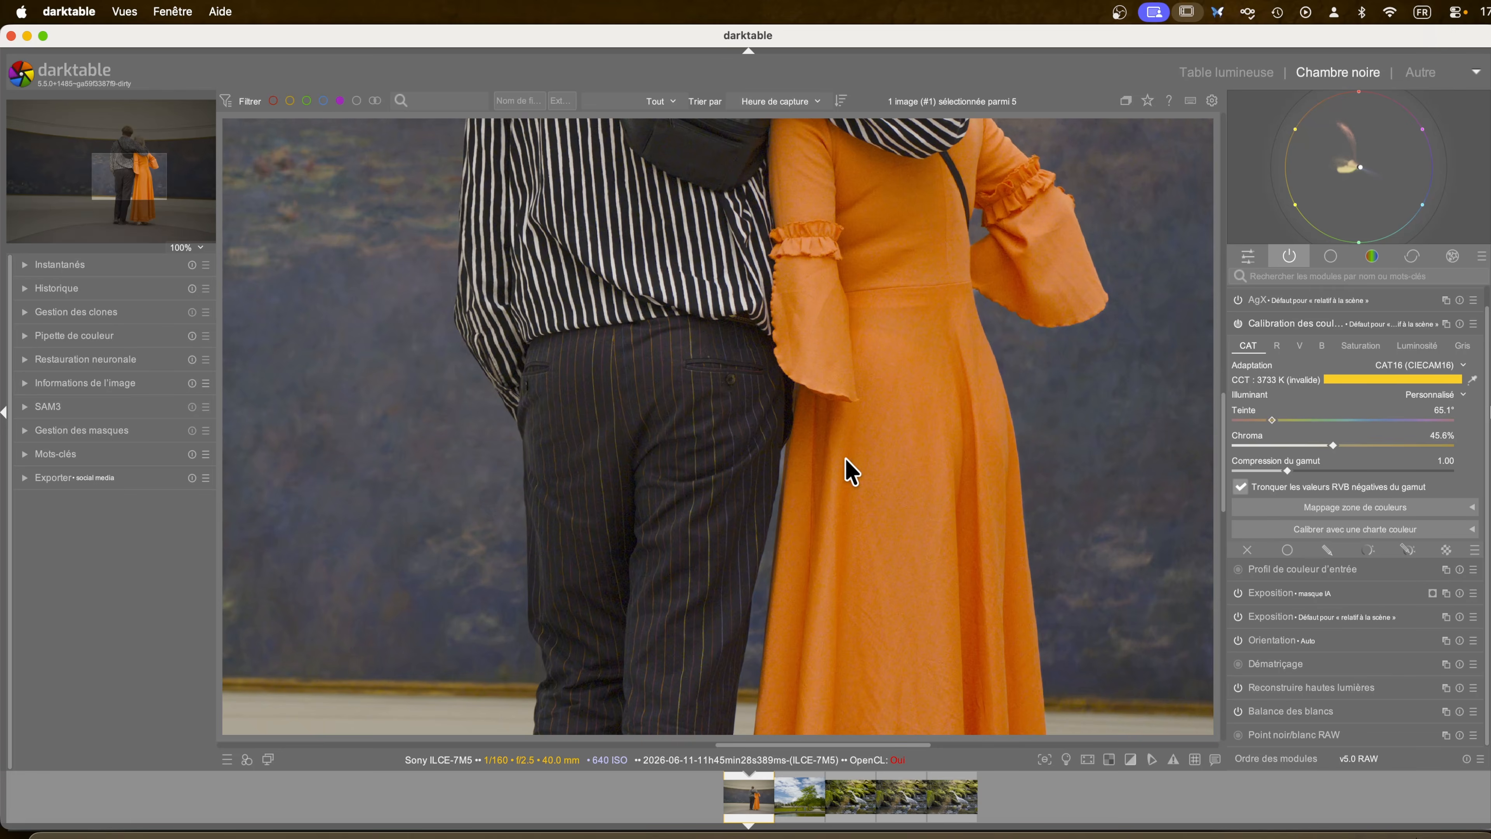
left_click_drag(845, 458, 889, 637)
left_click_drag(870, 437, 824, 617)
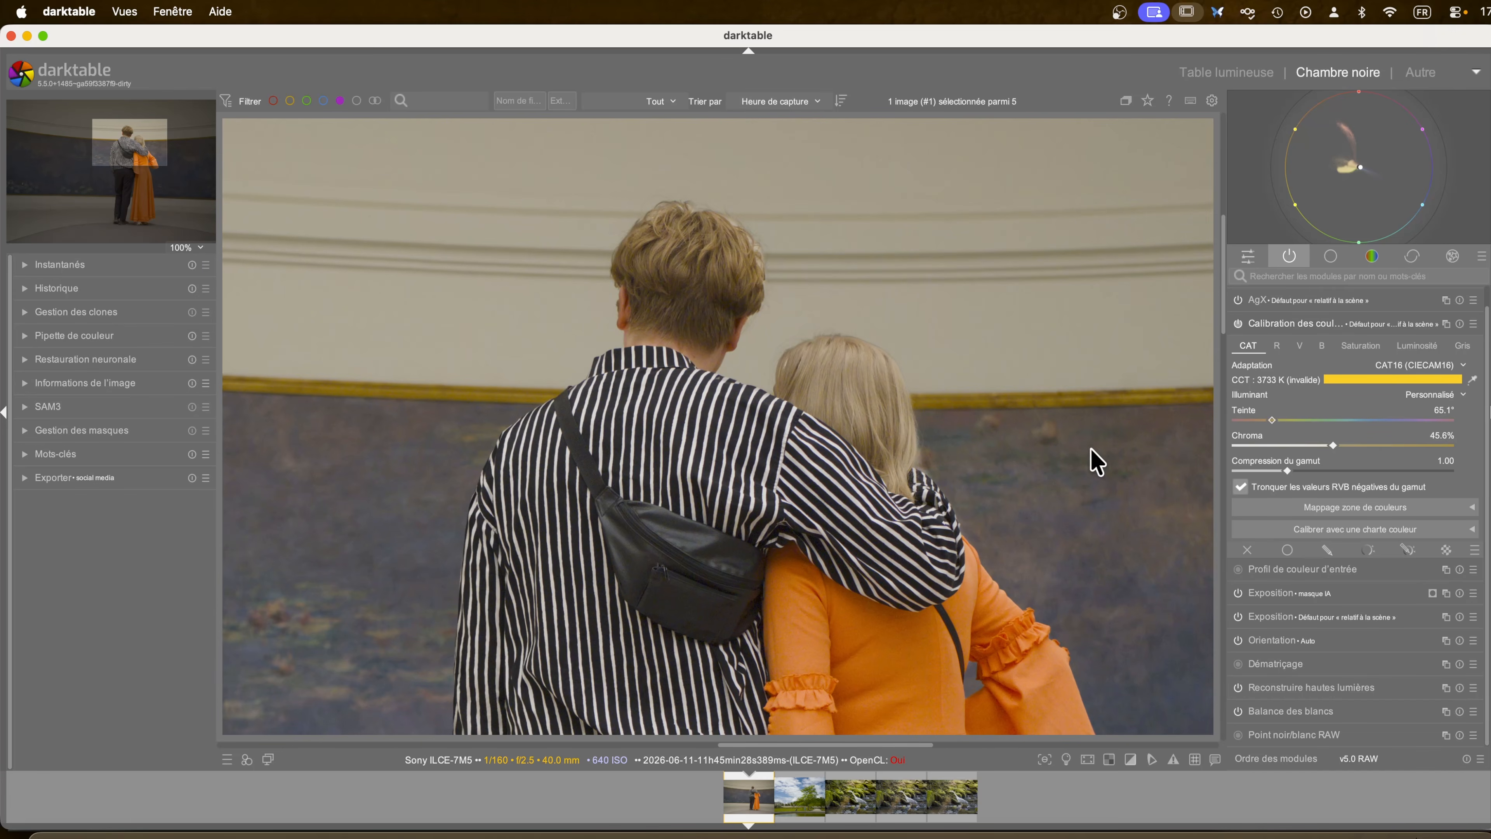
left_click(1470, 380)
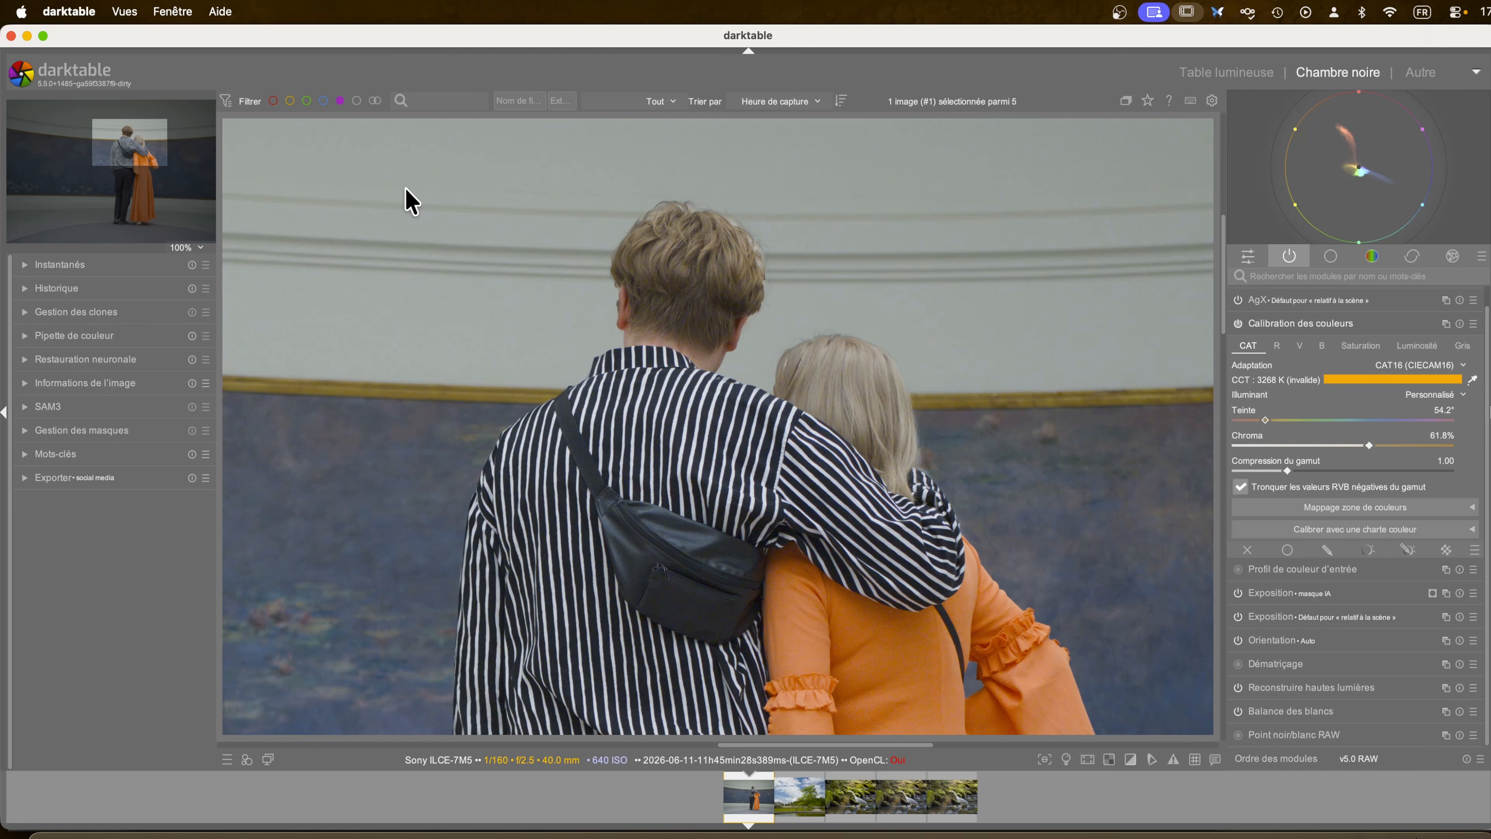
scroll(909, 537, "down", 5)
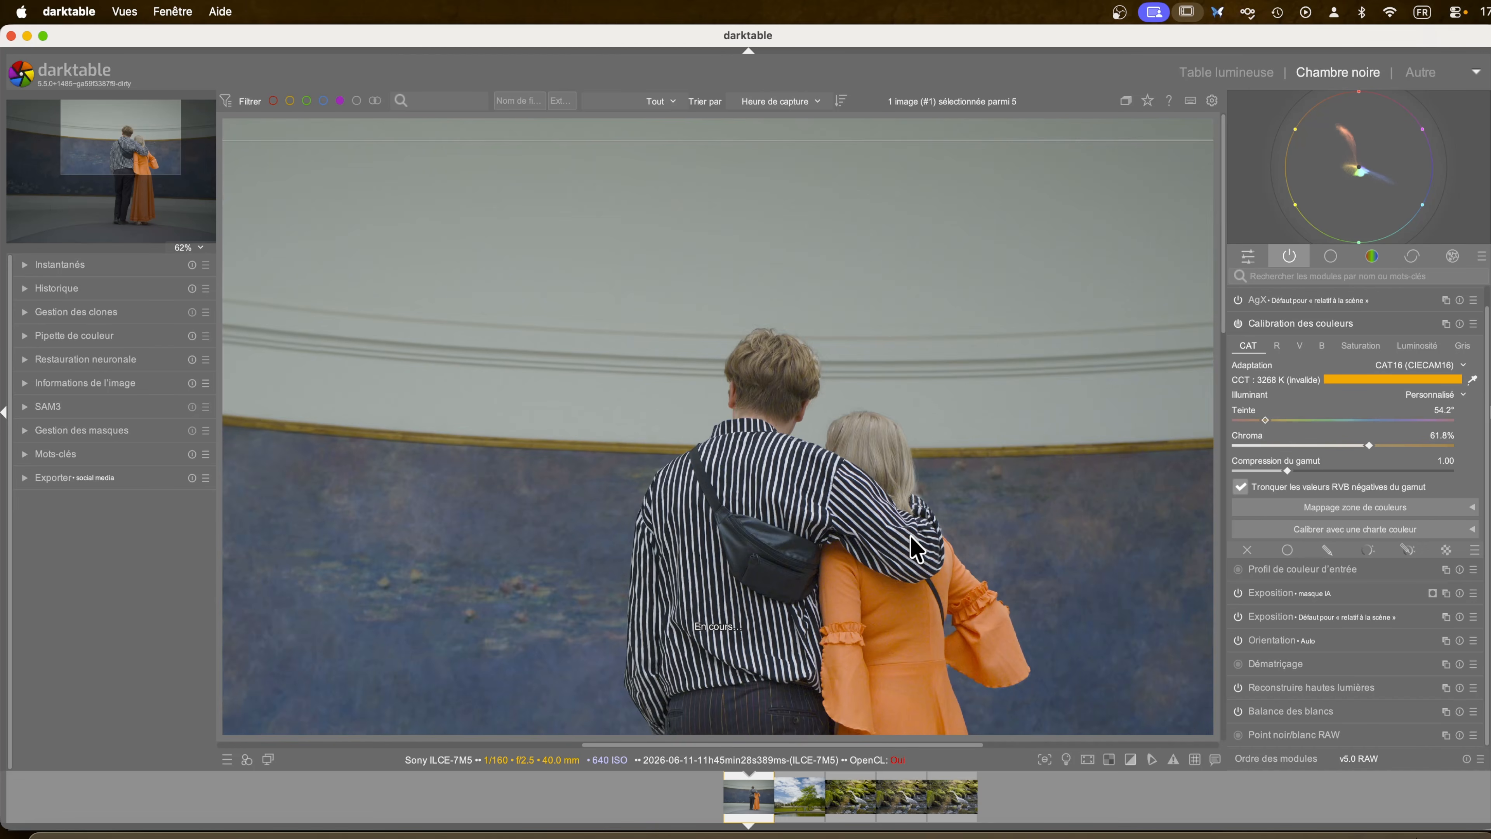
scroll(909, 536, "down", 2)
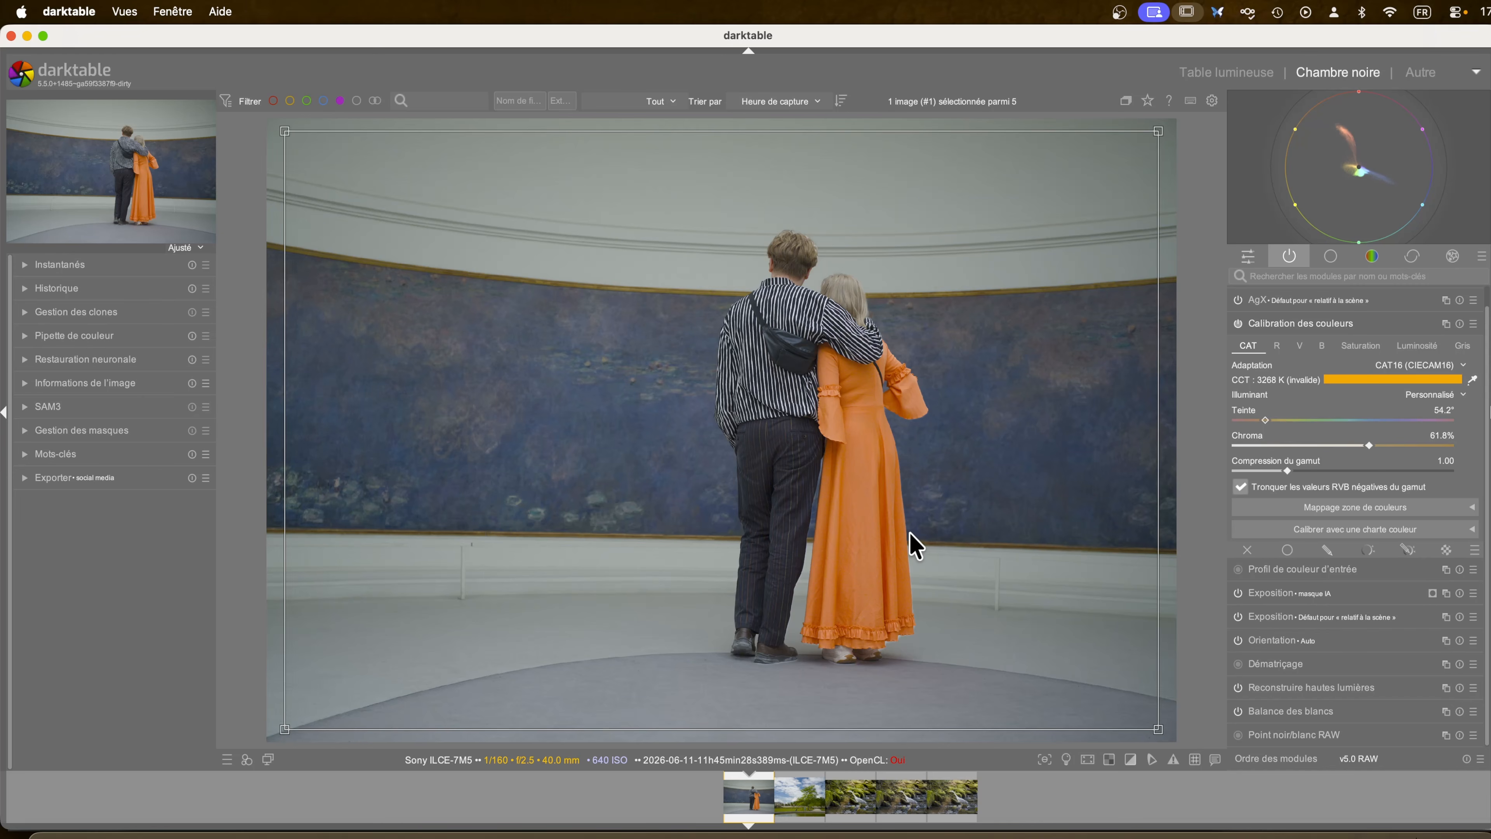
left_click(1459, 324)
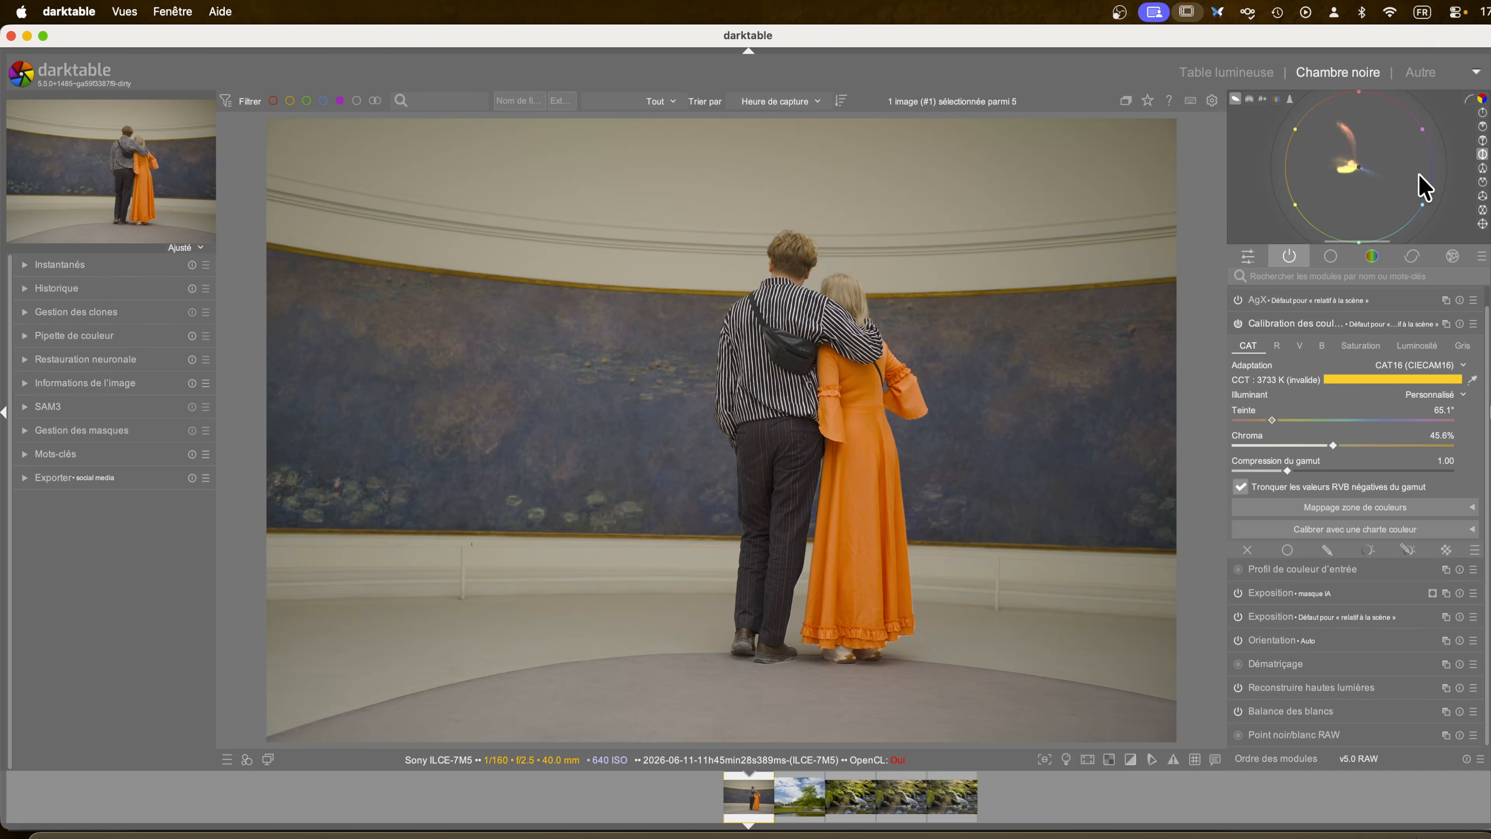
- Review the Contrôles condensés des panneaux option in the Divers preferences and close the preferences
left_click(1211, 101)
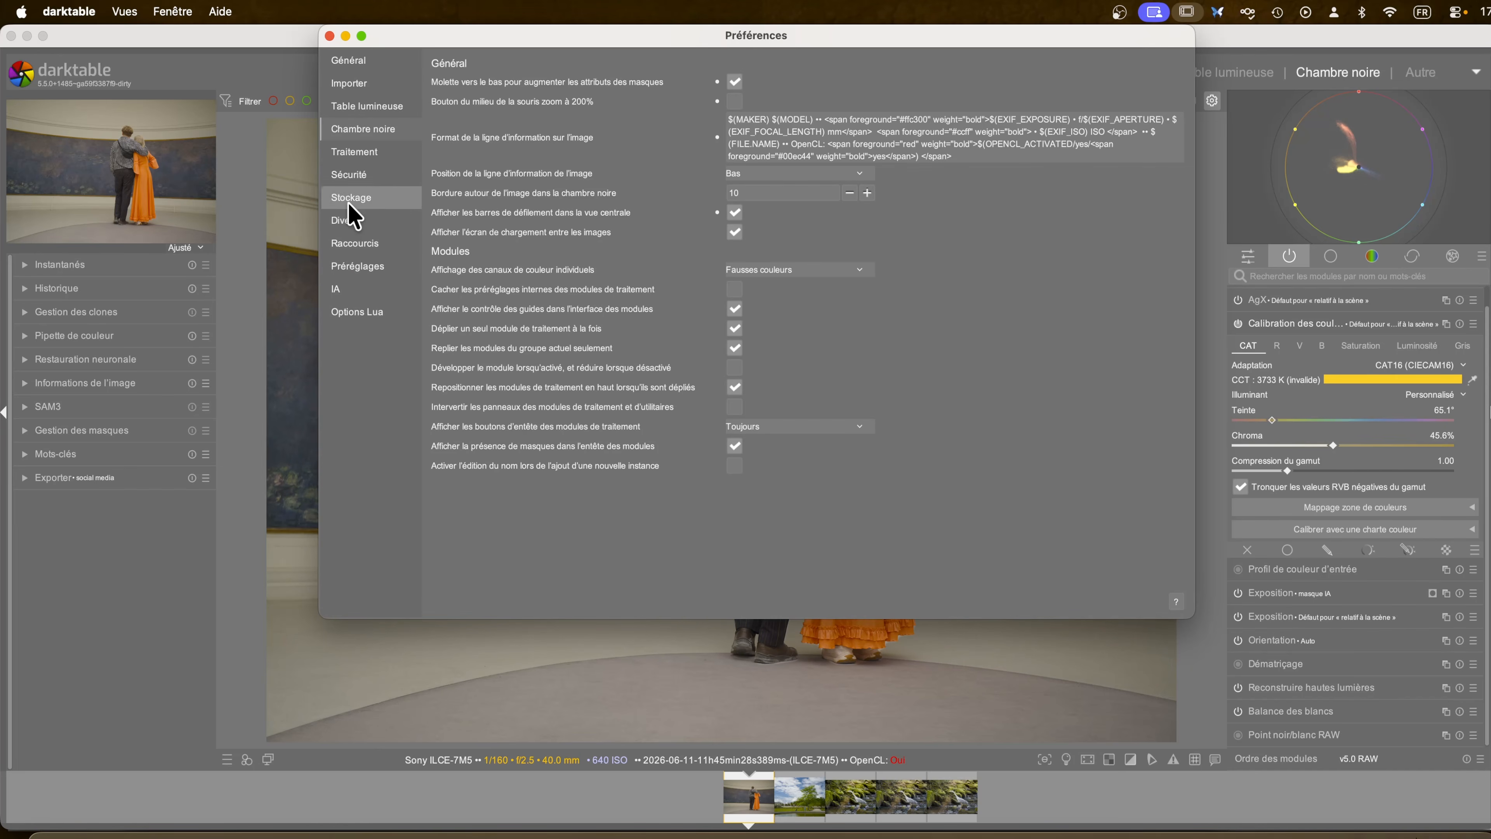
left_click(346, 222)
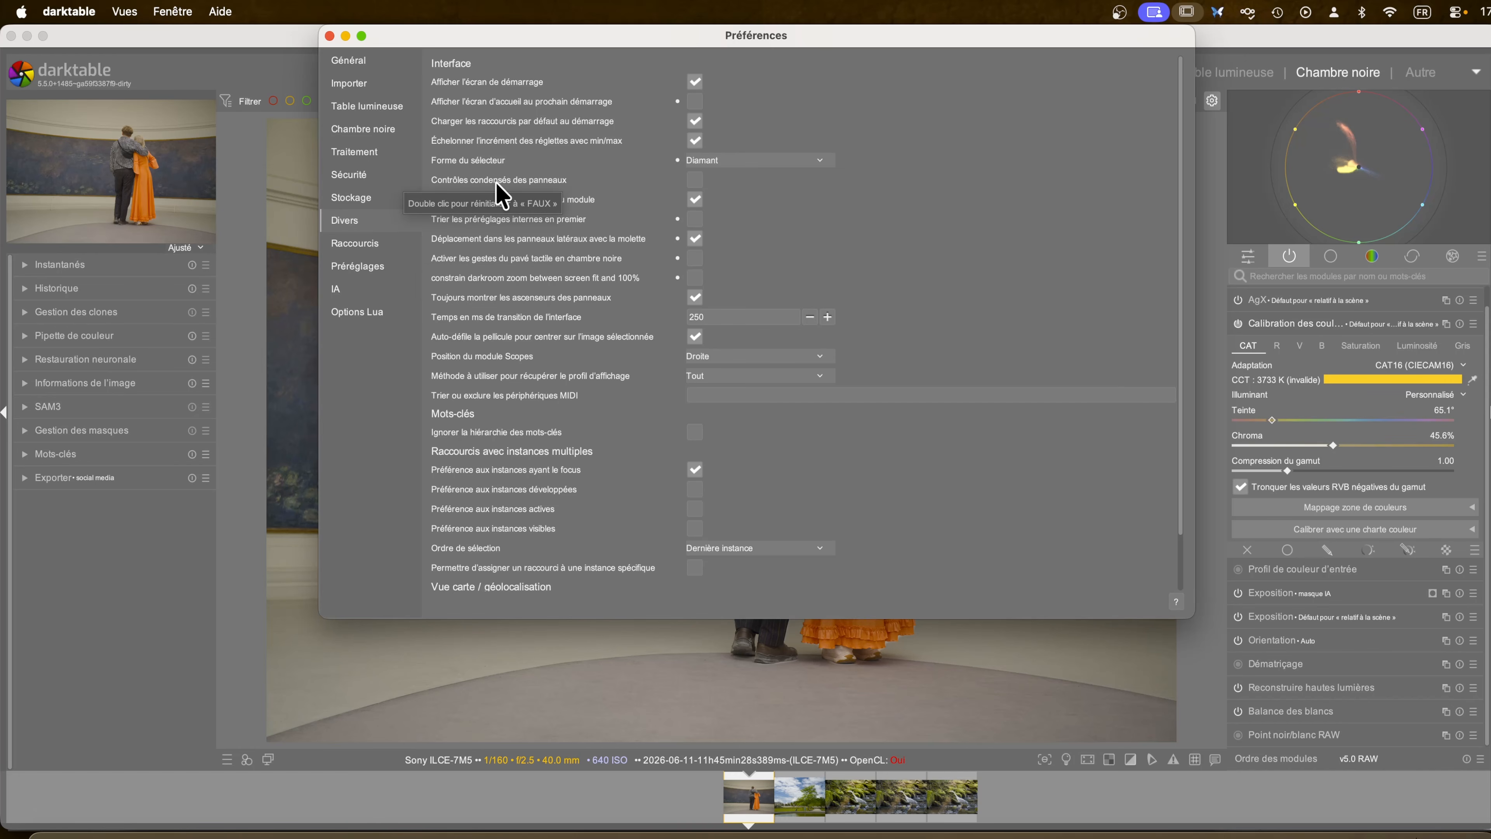
left_click(693, 181)
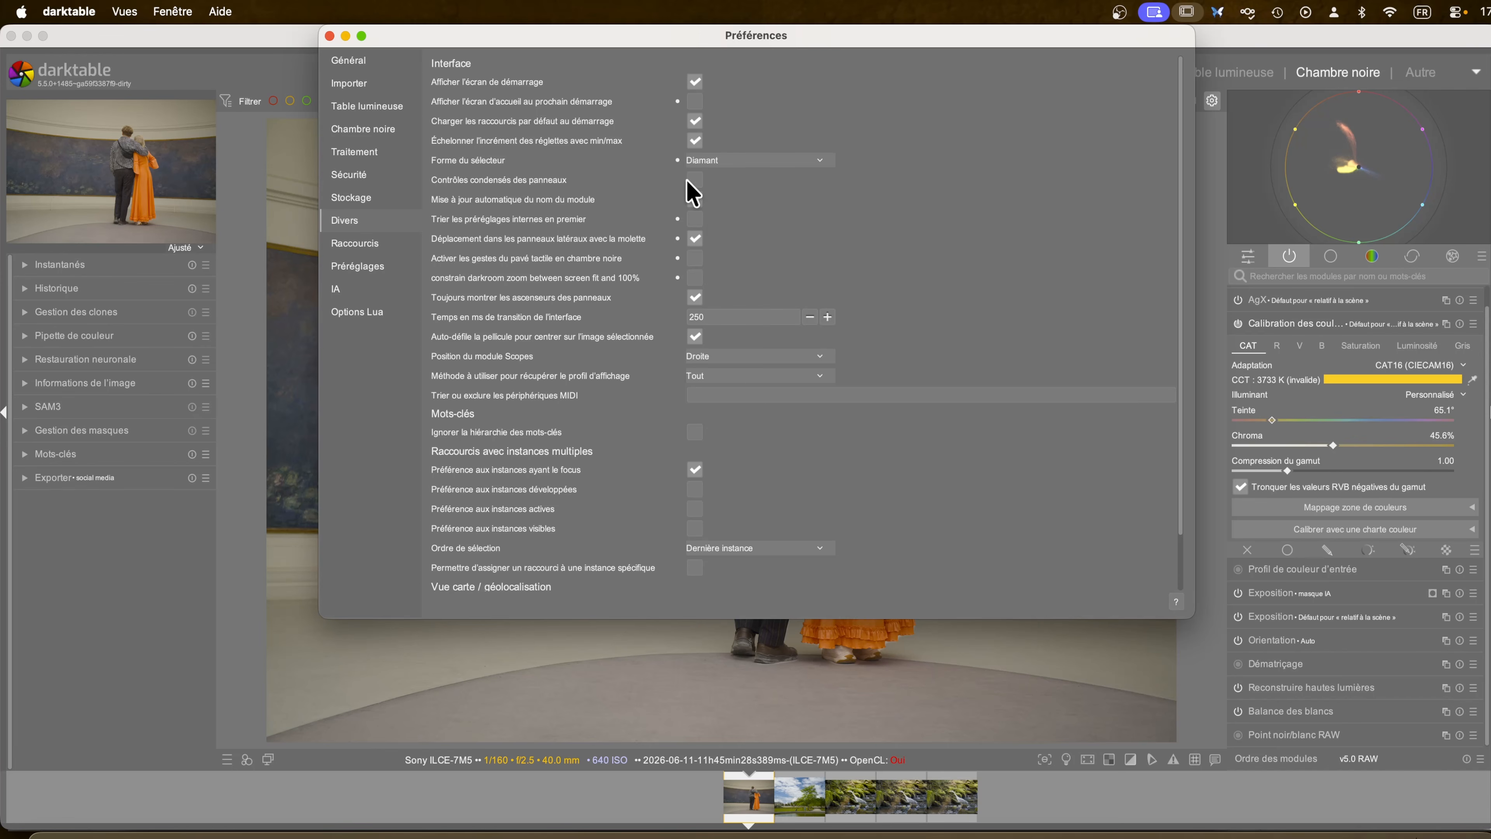
left_click(329, 37)
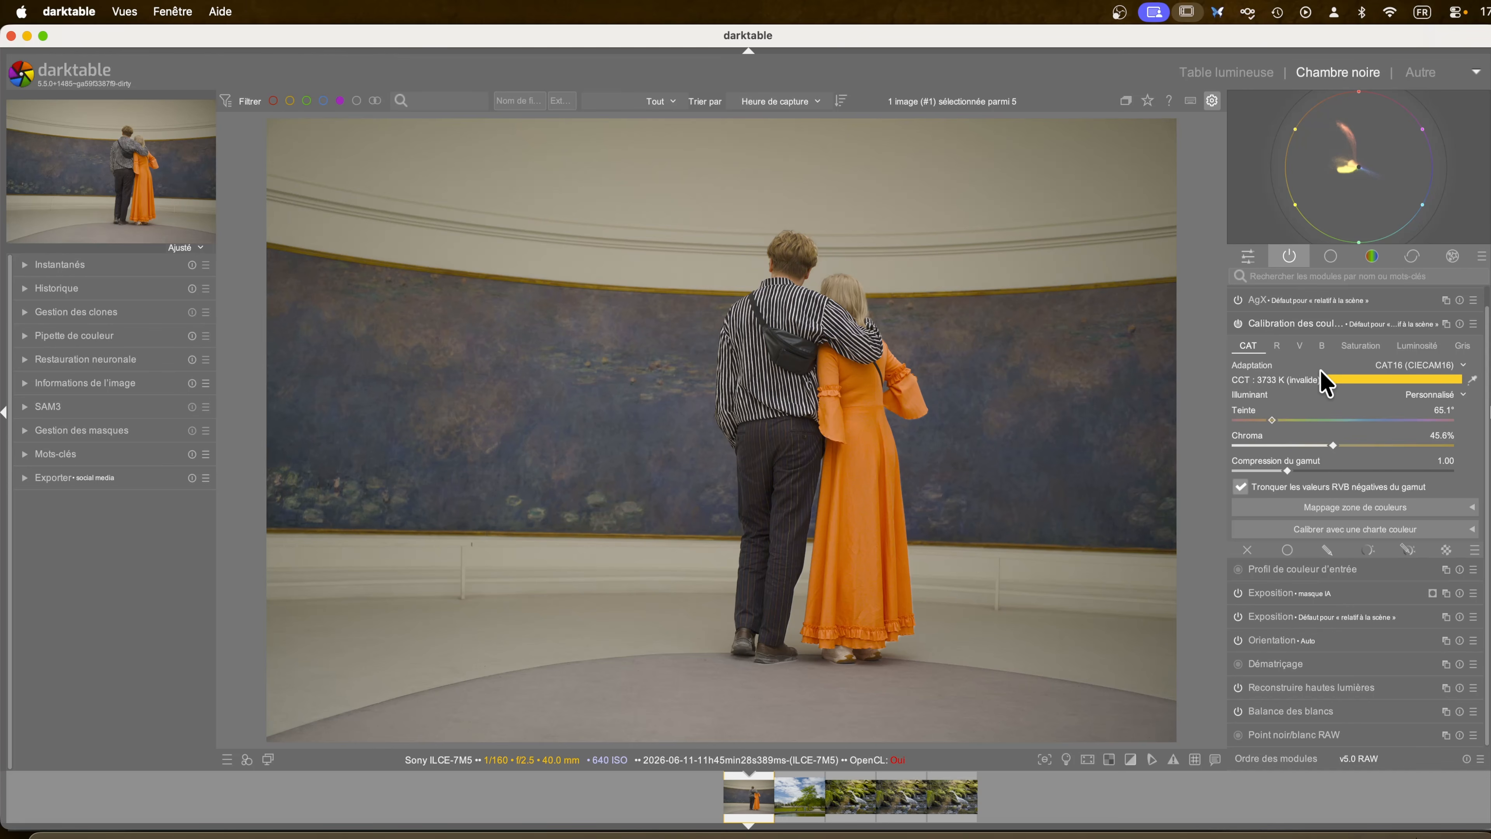
- Return to Table lumineuse and open the park photo with the large tree in the darkroom
mouse_move(1323, 222)
left_click(1258, 76)
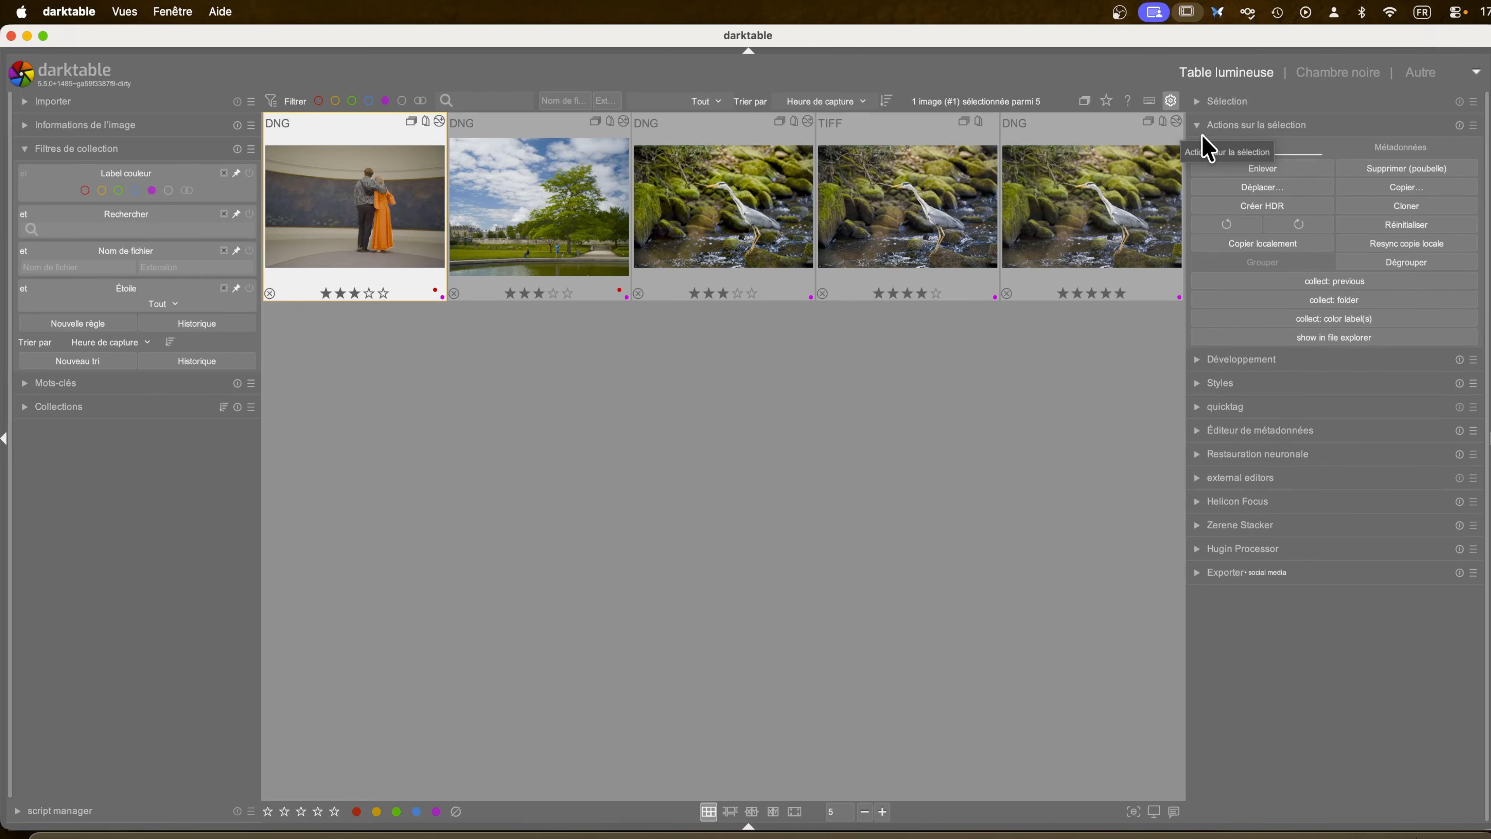
double_click(532, 218)
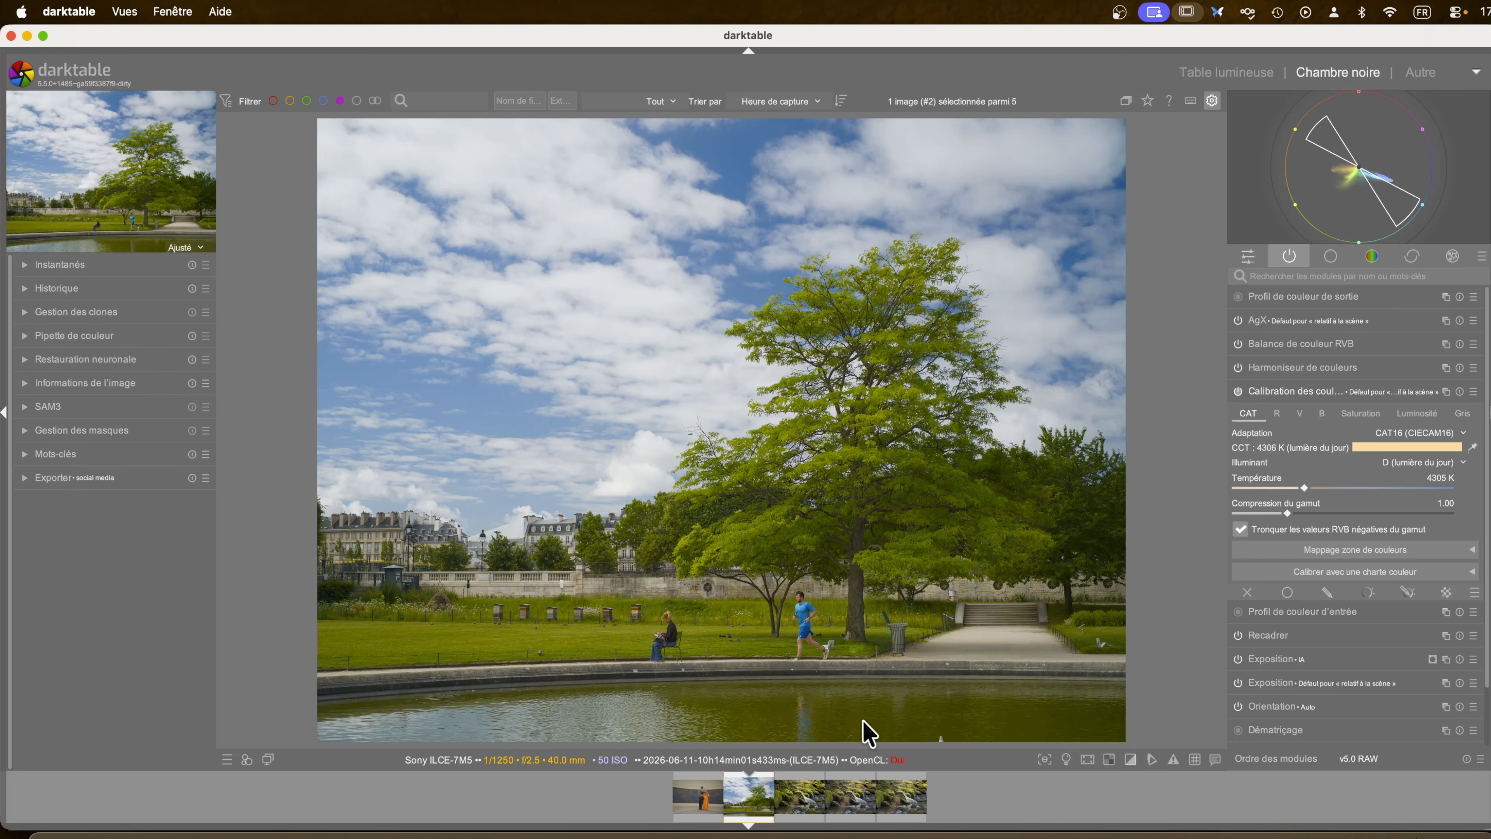
- Switch the scope to the waveform for the park photo and reopen the museum couple photo
mouse_move(1467, 125)
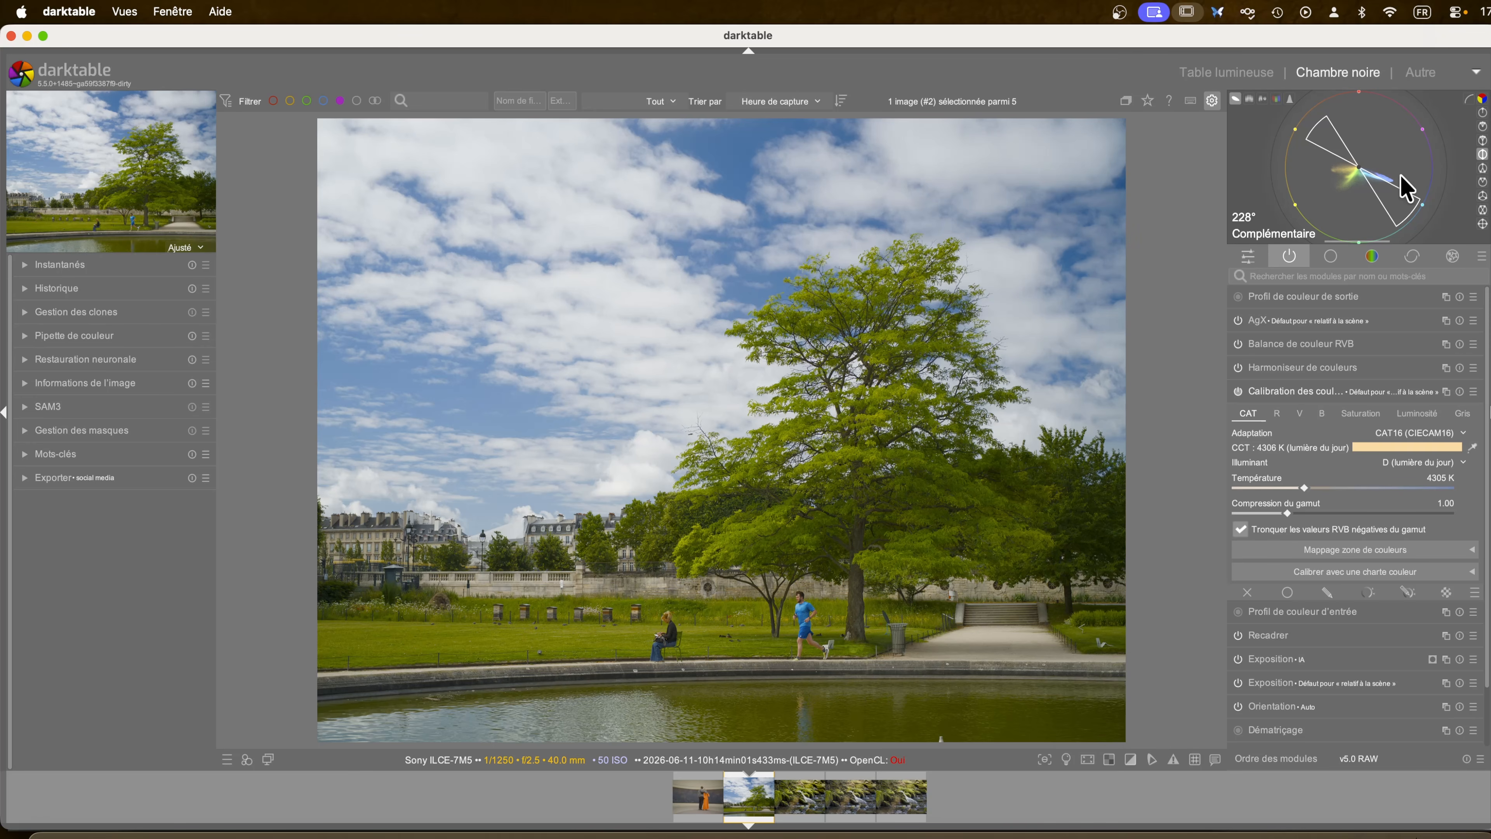
left_click(1249, 100)
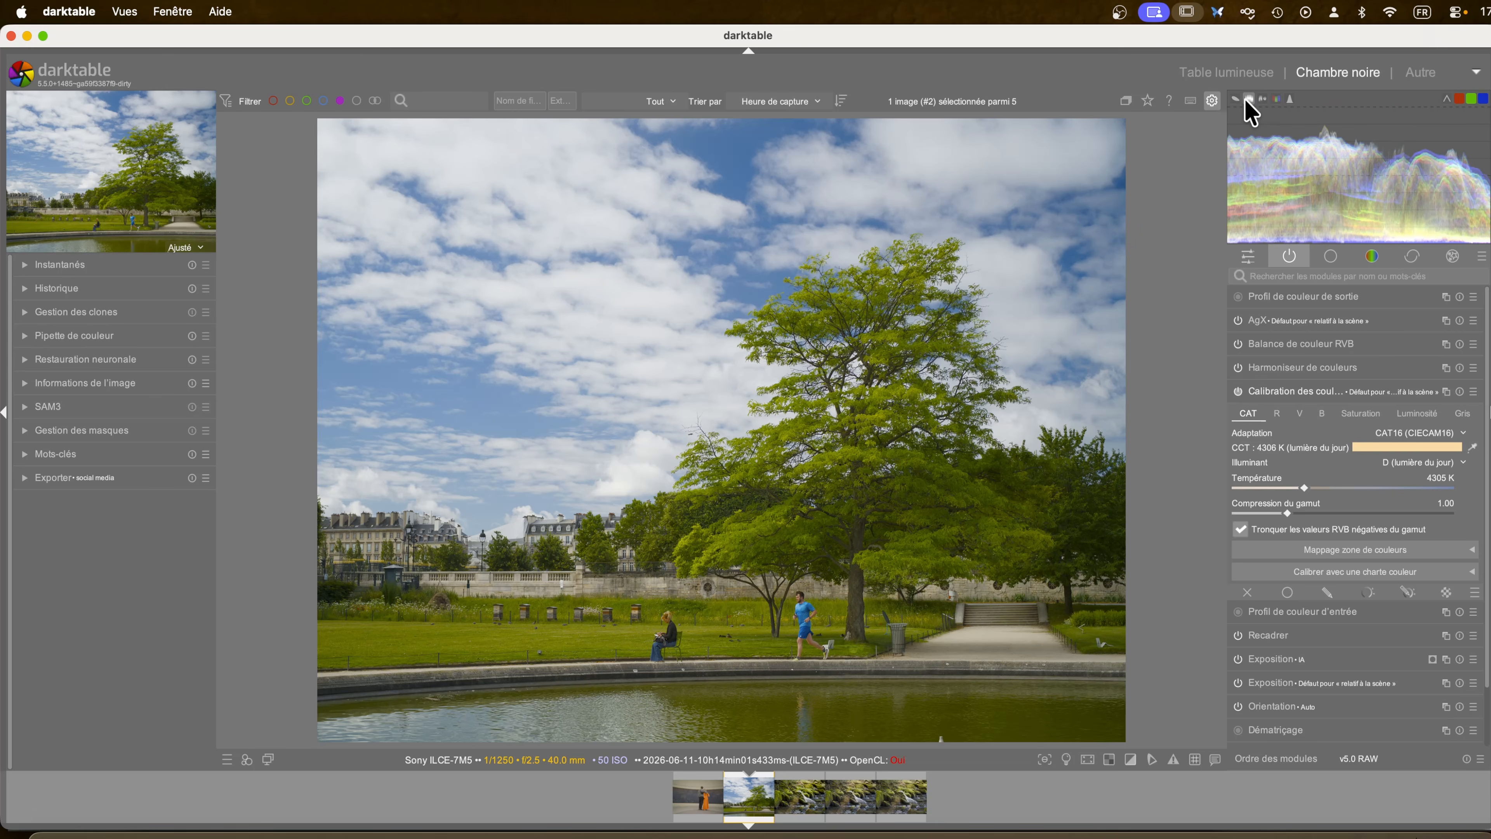
left_click(698, 798)
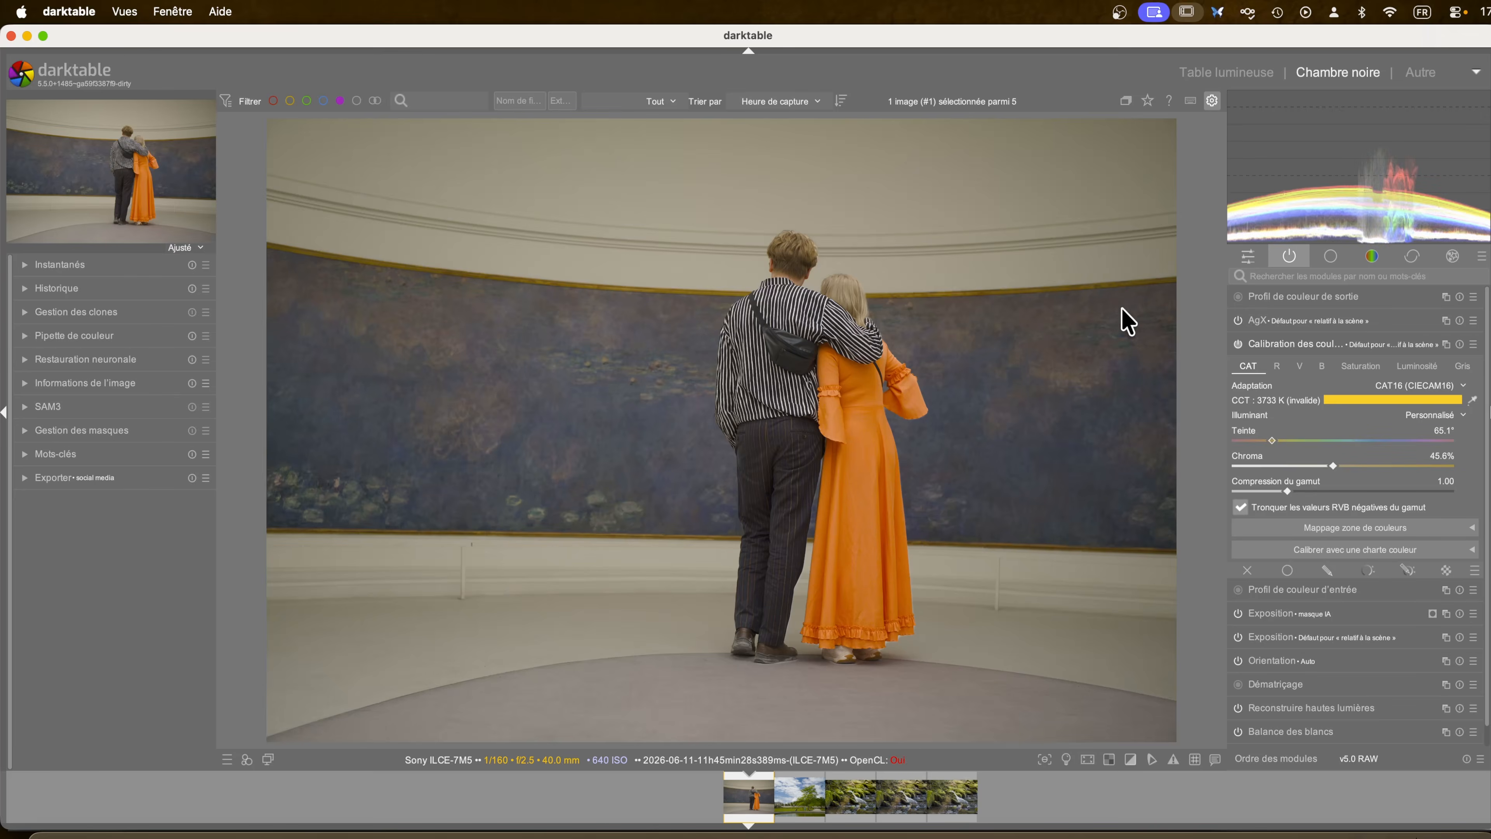
- Switch the scope back to the vectorscope, and display the waveform and vectorscope side by side
mouse_move(1372, 187)
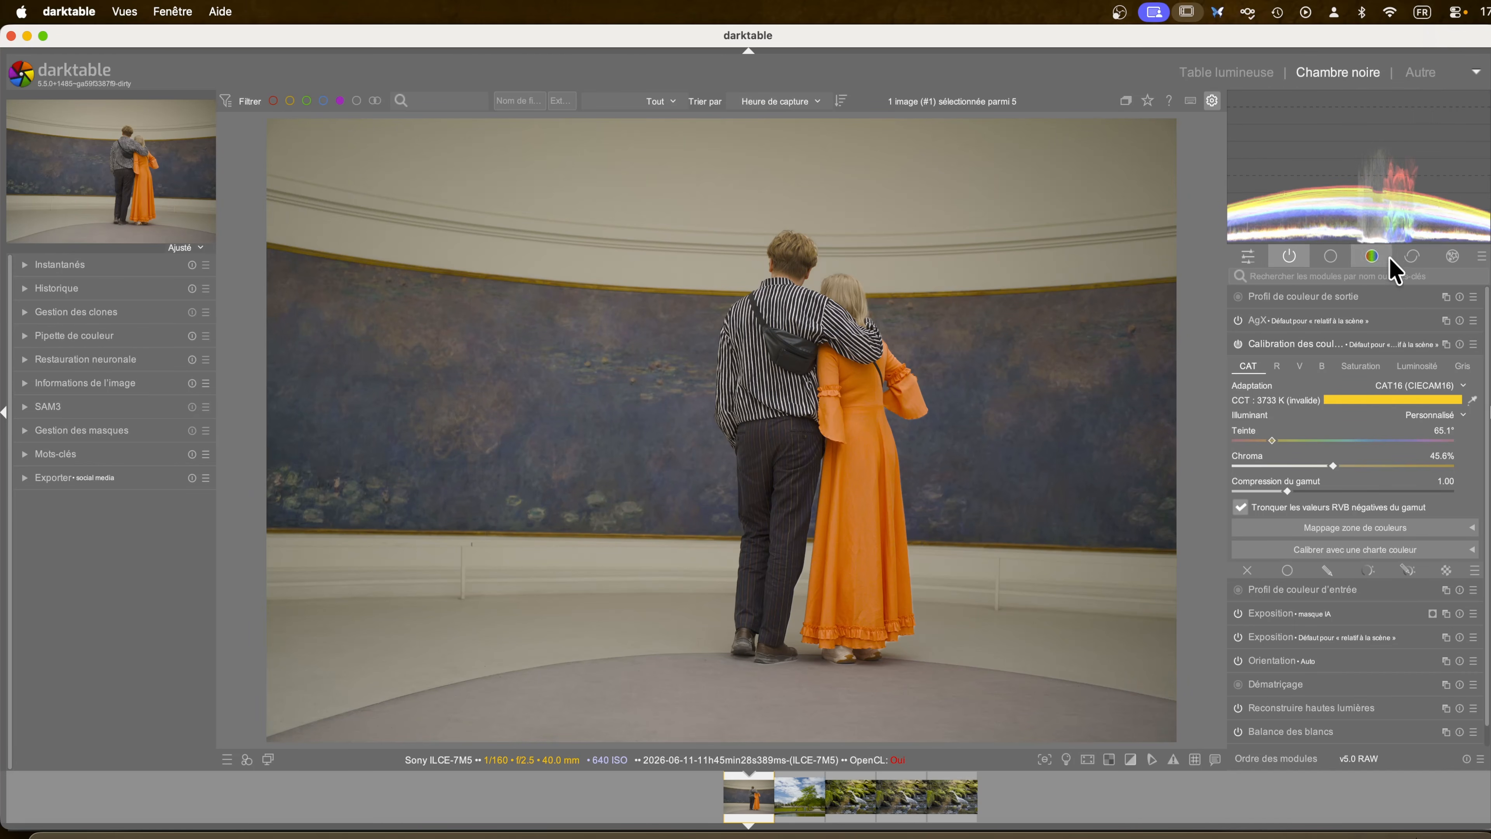
mouse_move(1381, 233)
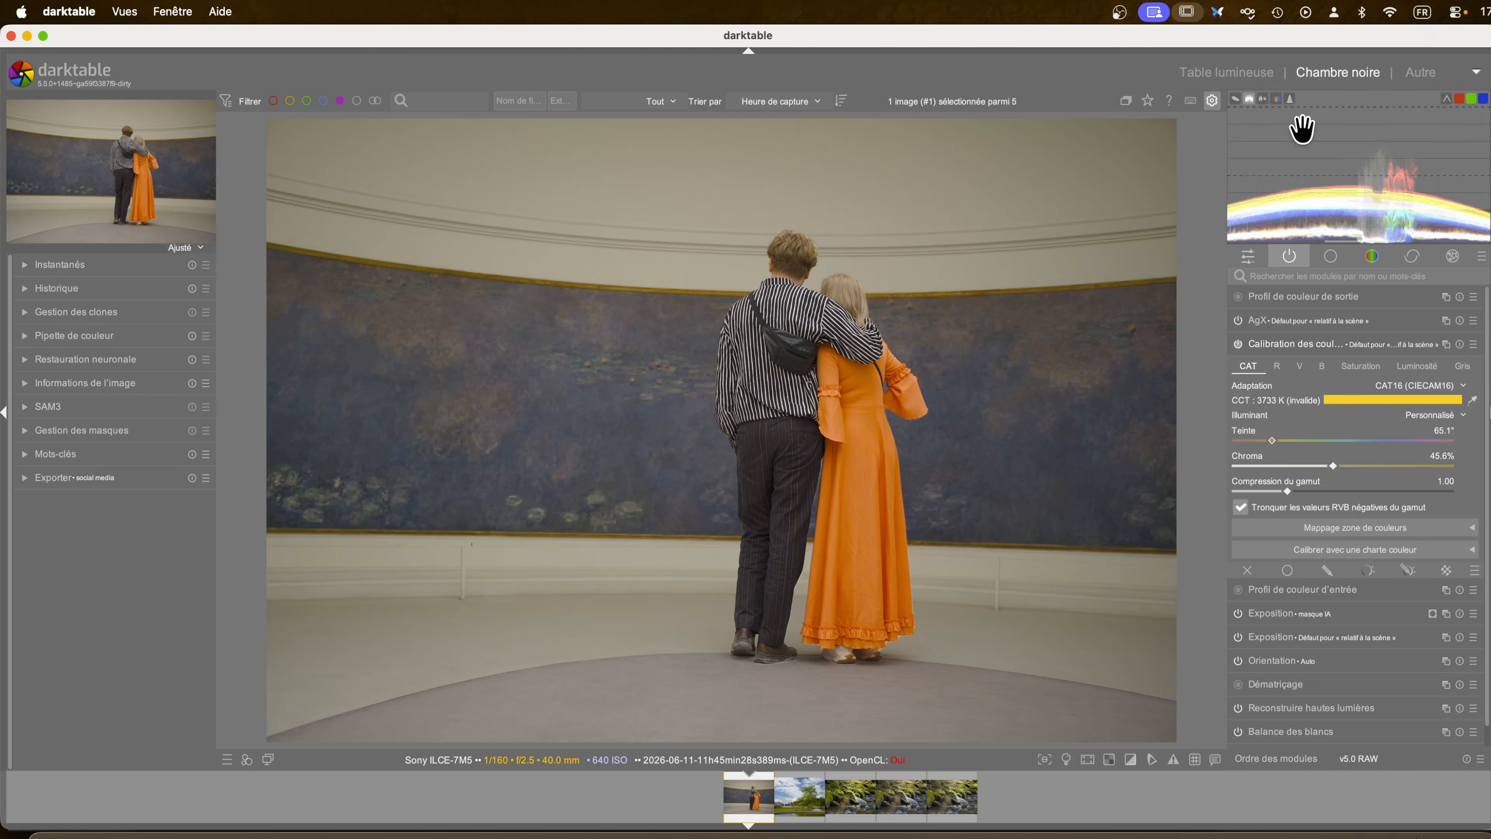
left_click(1235, 96)
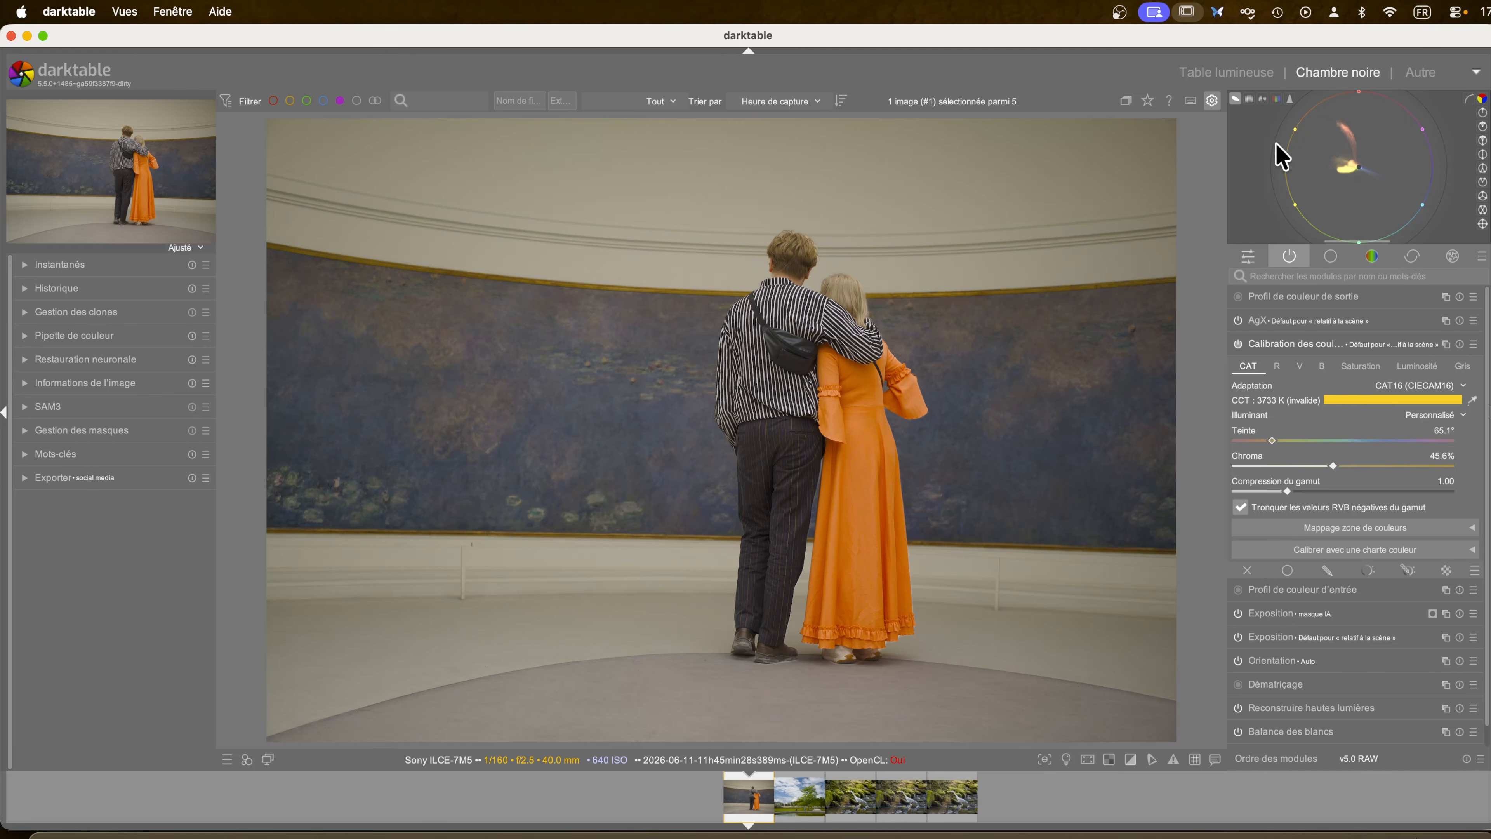
left_click(1263, 98)
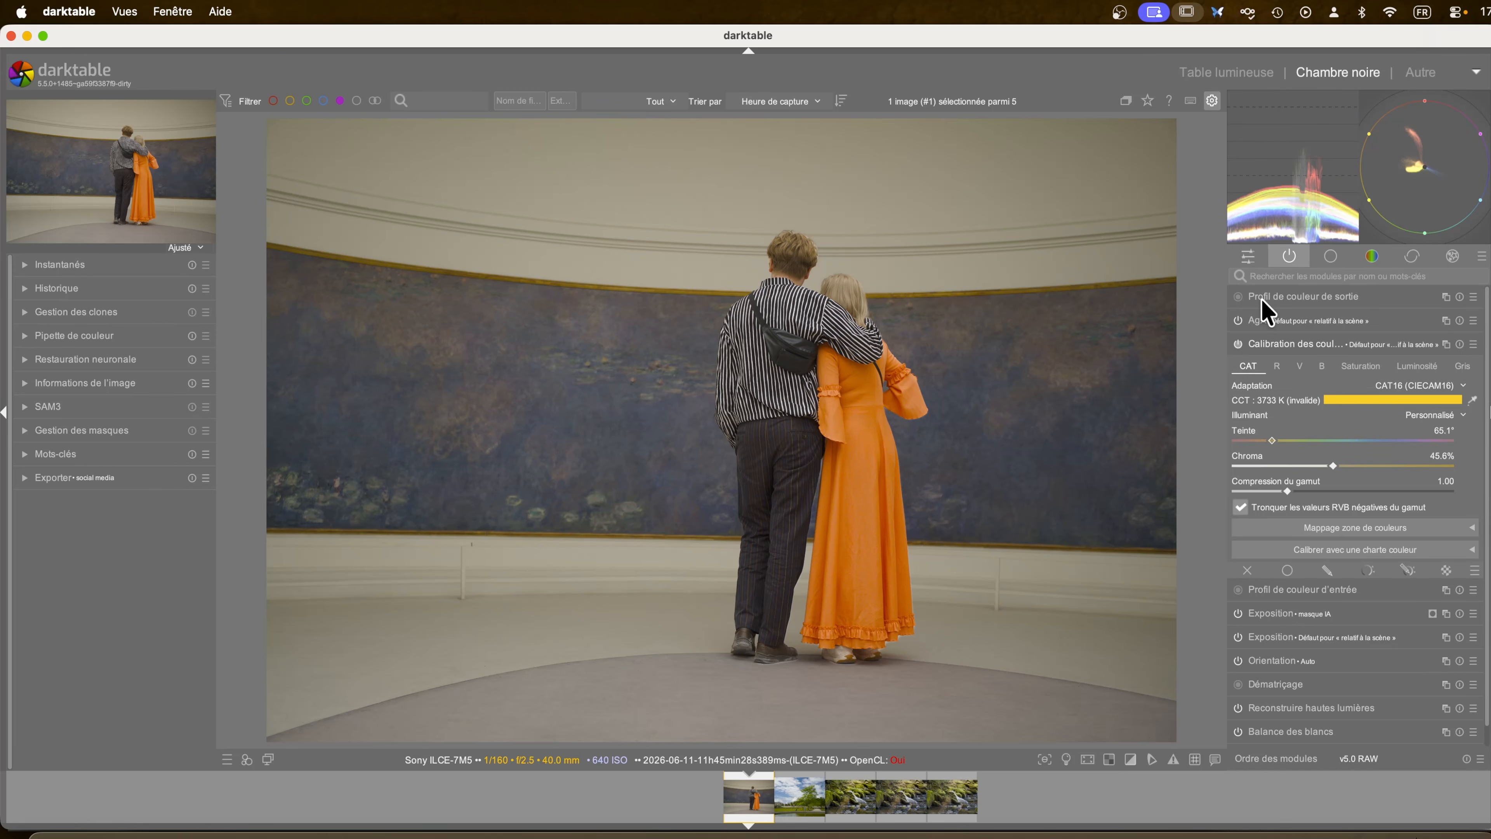
- In the Exposition masque IA module of the base group, set the exposure to +1.125 IL
left_click(1329, 256)
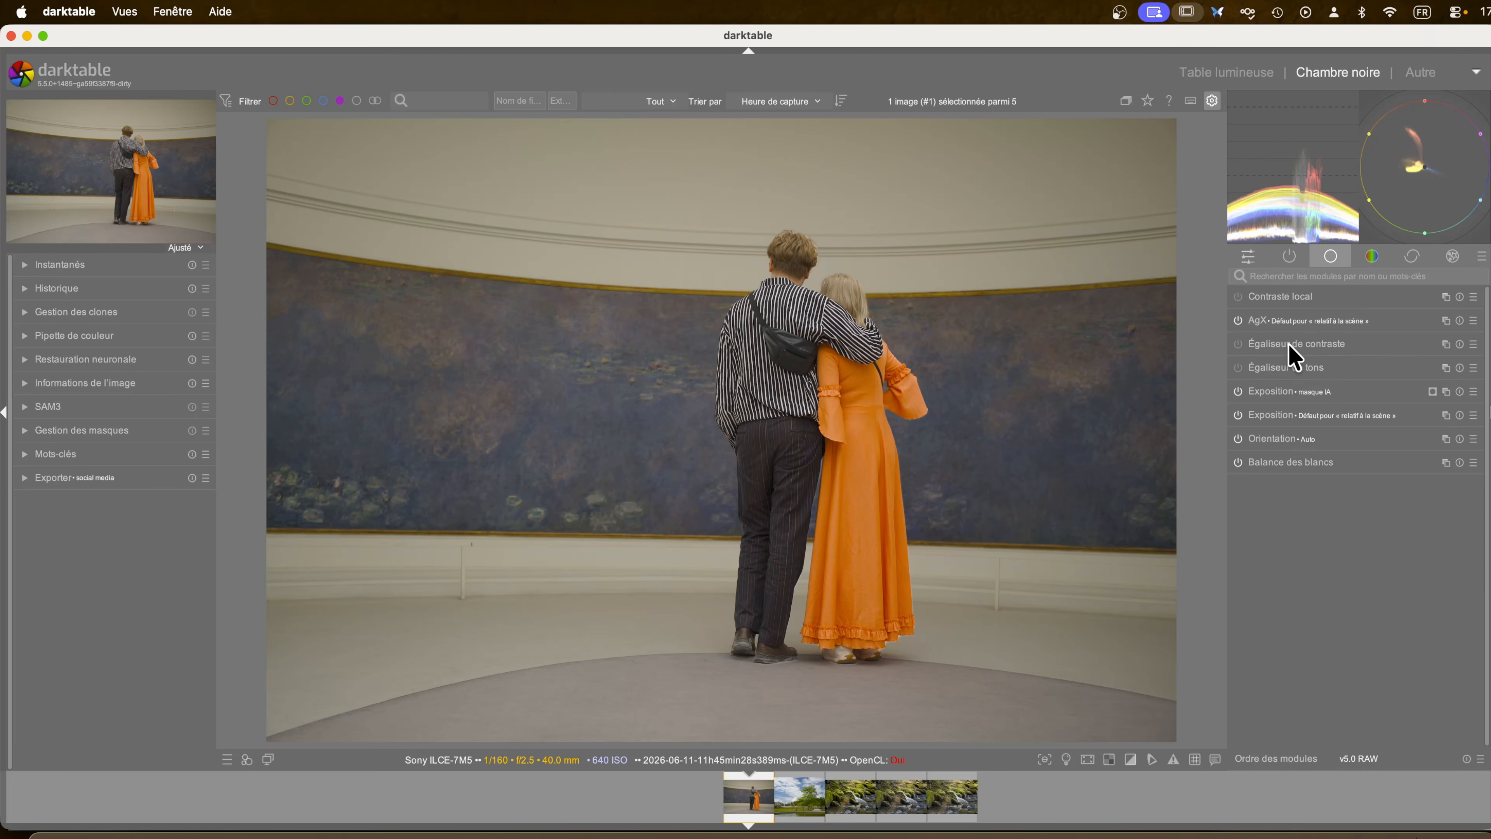
left_click(1270, 398)
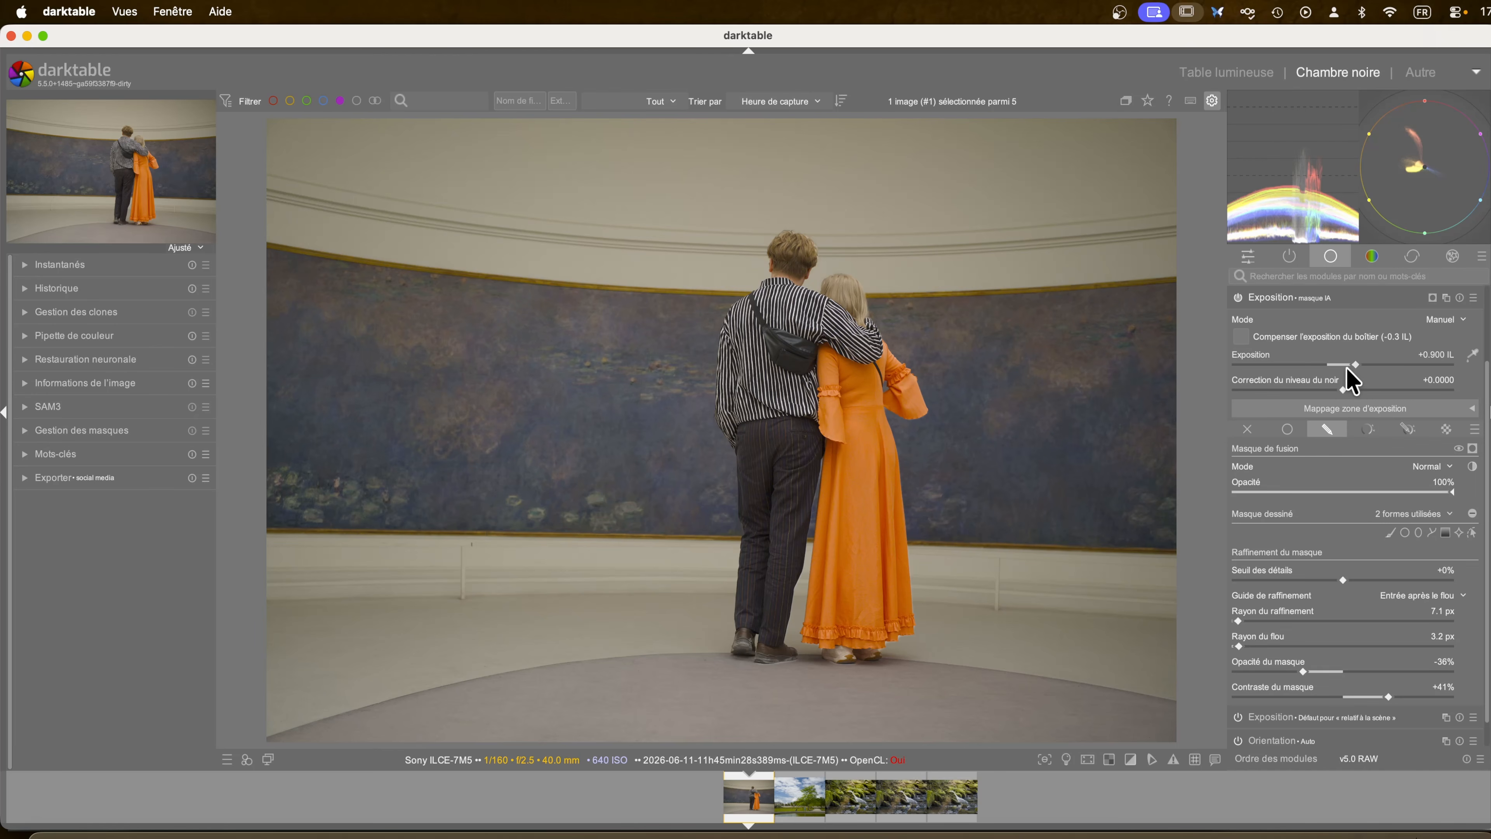
mouse_move(1355, 364)
left_mouse_down()
mouse_move(1383, 367)
mouse_move(1266, 370)
mouse_move(1364, 368)
left_mouse_up()
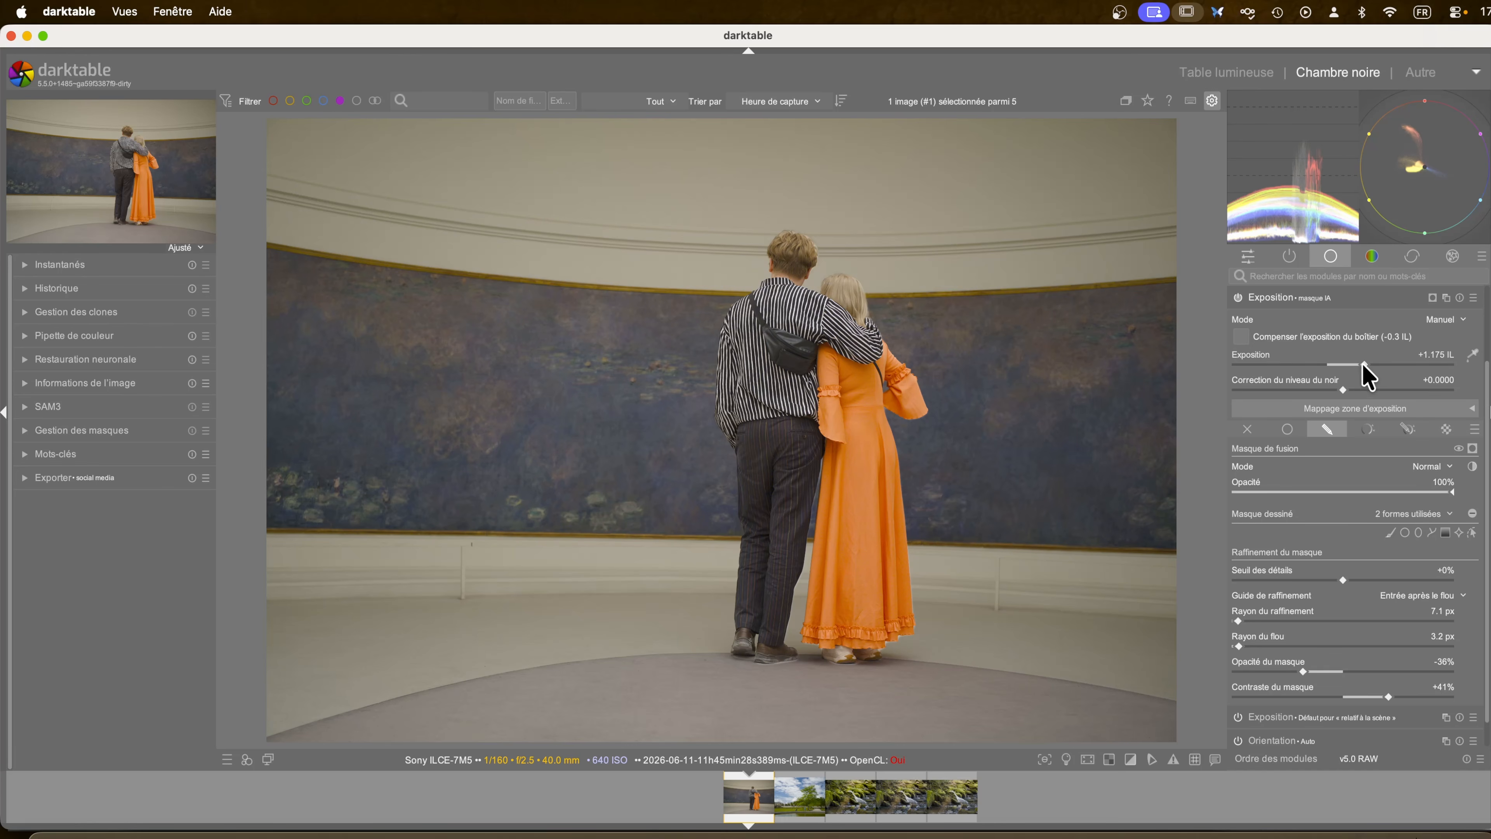
left_click_drag(1366, 376, 1364, 365)
left_click_drag(1366, 365, 1361, 364)
- Toggle the darkroom touchpad gestures and the zoom constraint between screen fit and 100% in the Divers preferences, and close them
left_click(1212, 101)
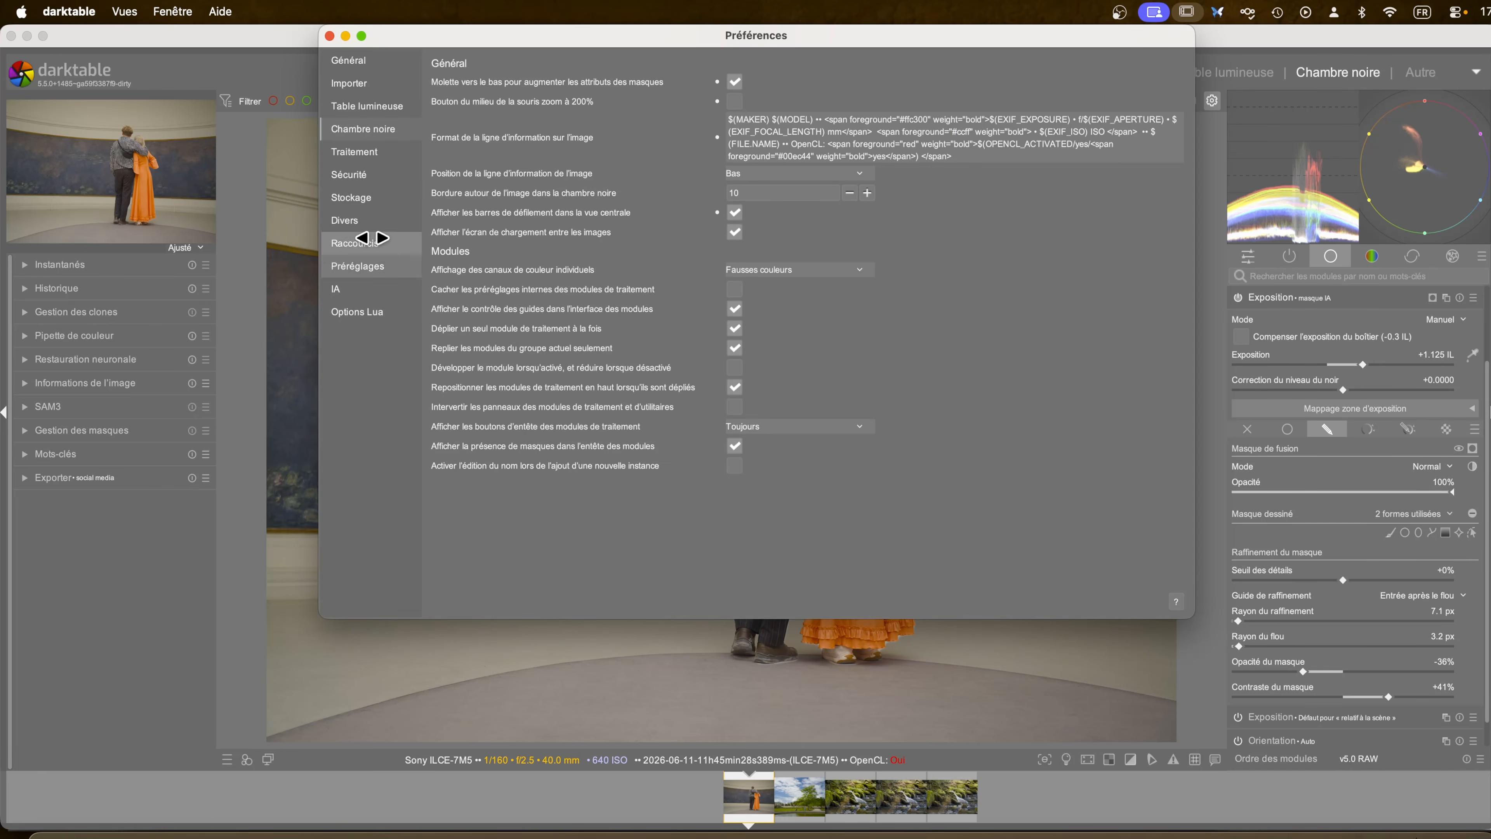
left_click(359, 221)
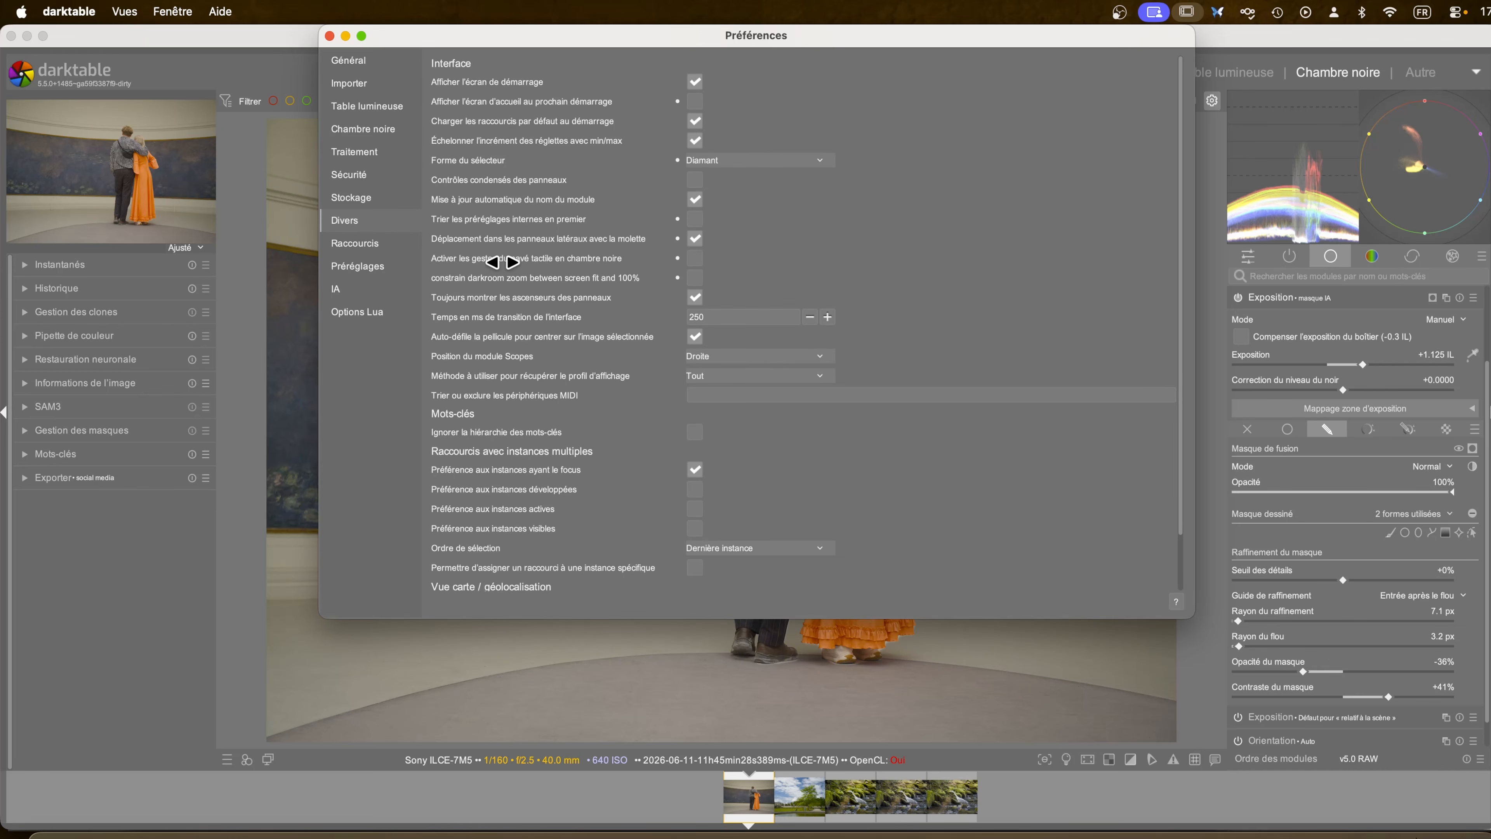
left_click(694, 258)
left_click(694, 277)
left_click(329, 37)
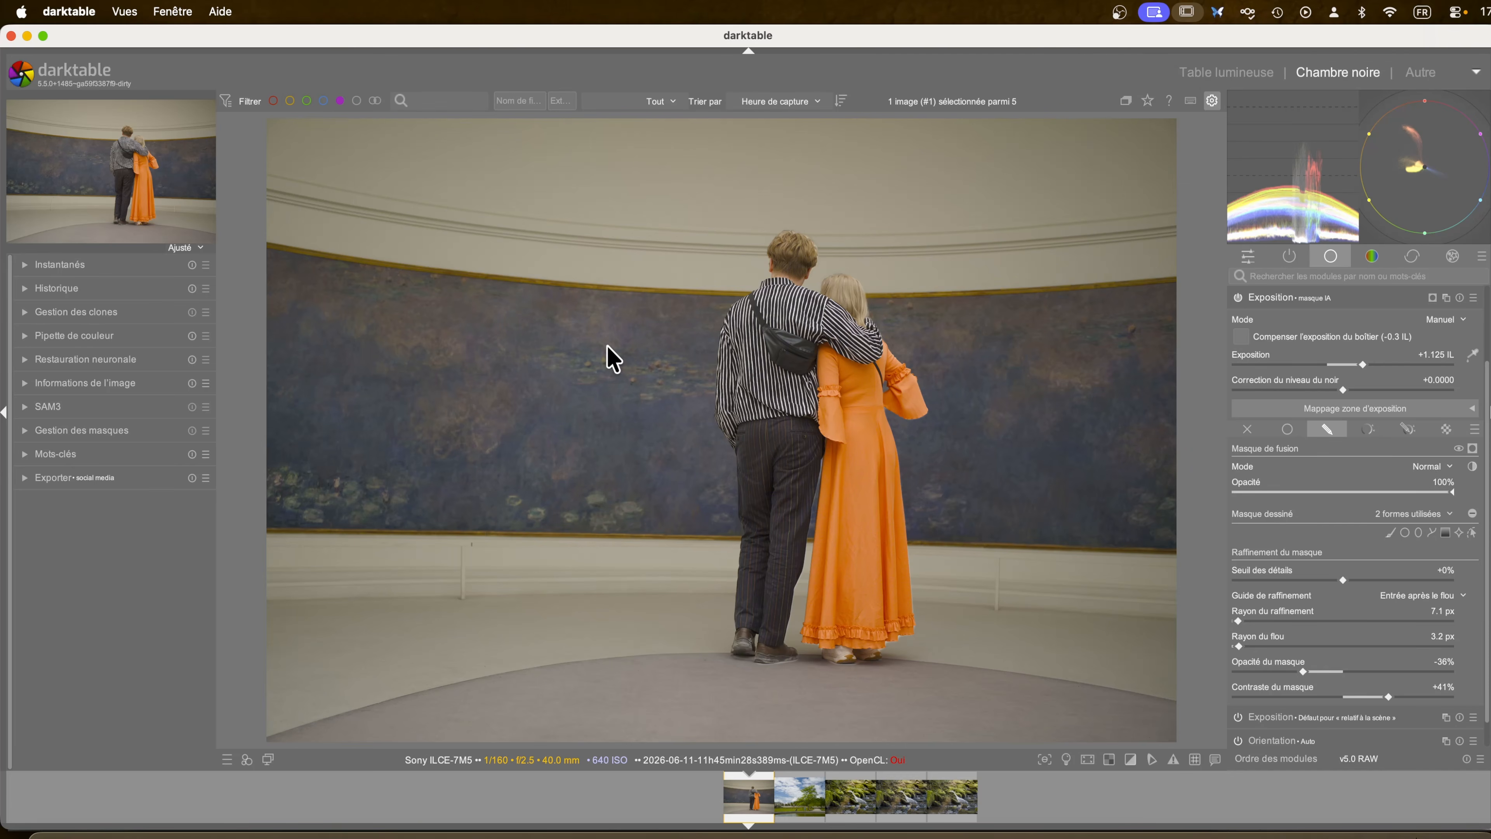
- Test zooming in and out on the couple photo and return it to the fitted view
scroll(813, 405, "up", 1)
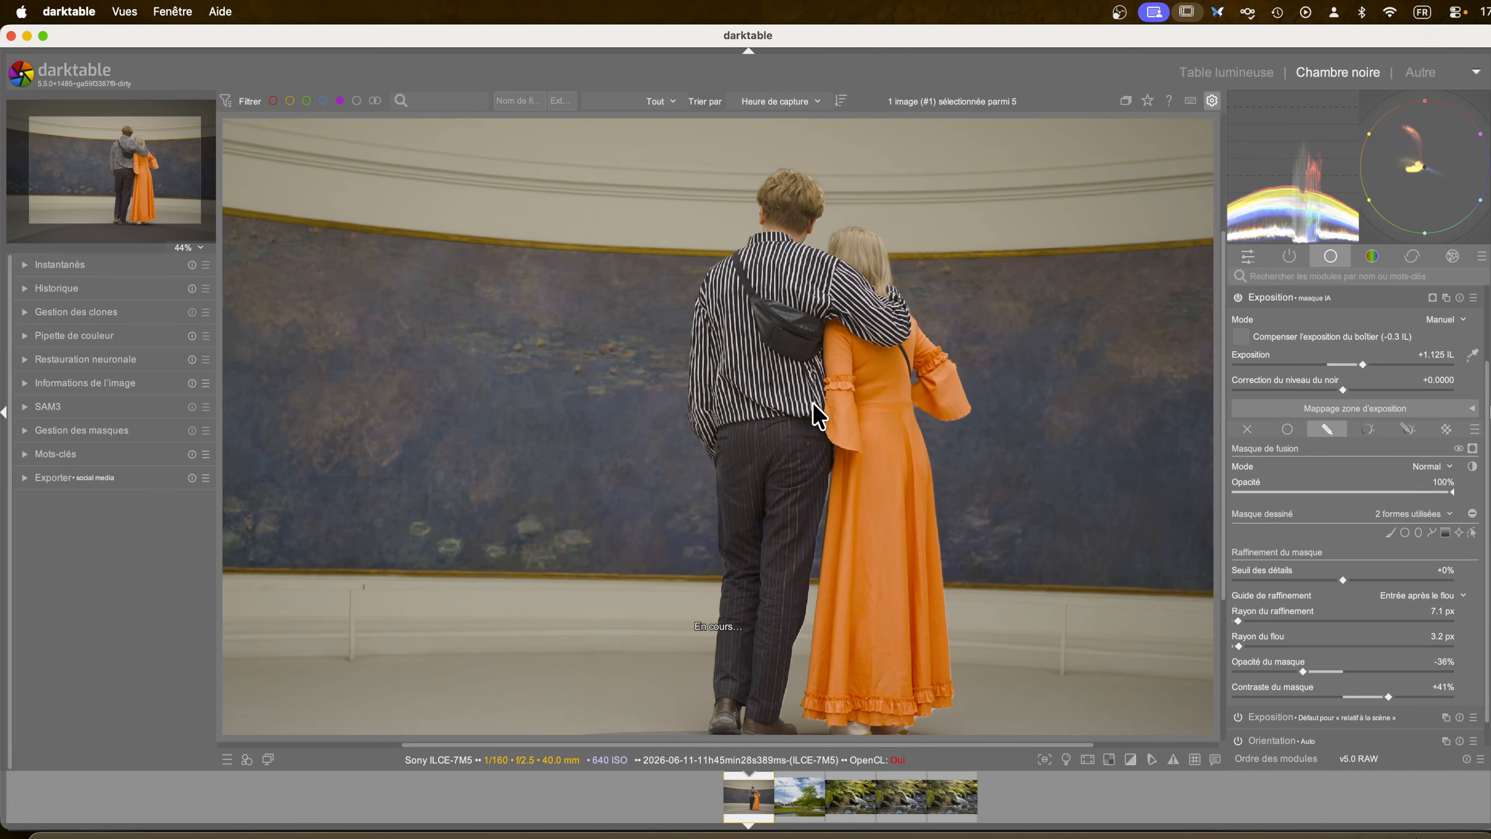
scroll(815, 411, "down", 1)
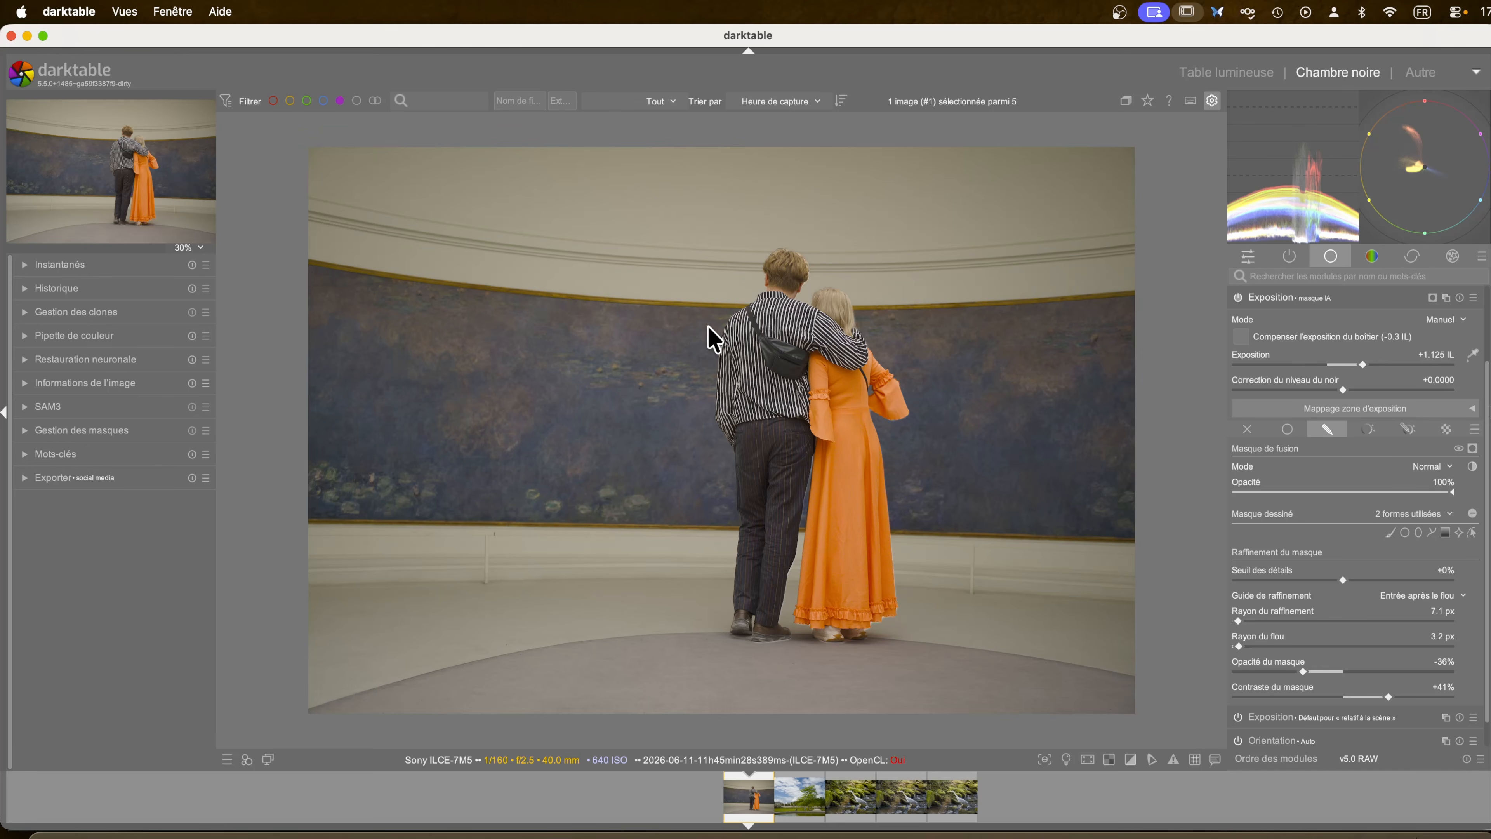
scroll(709, 308, "up", 2)
scroll(801, 411, "down", 3)
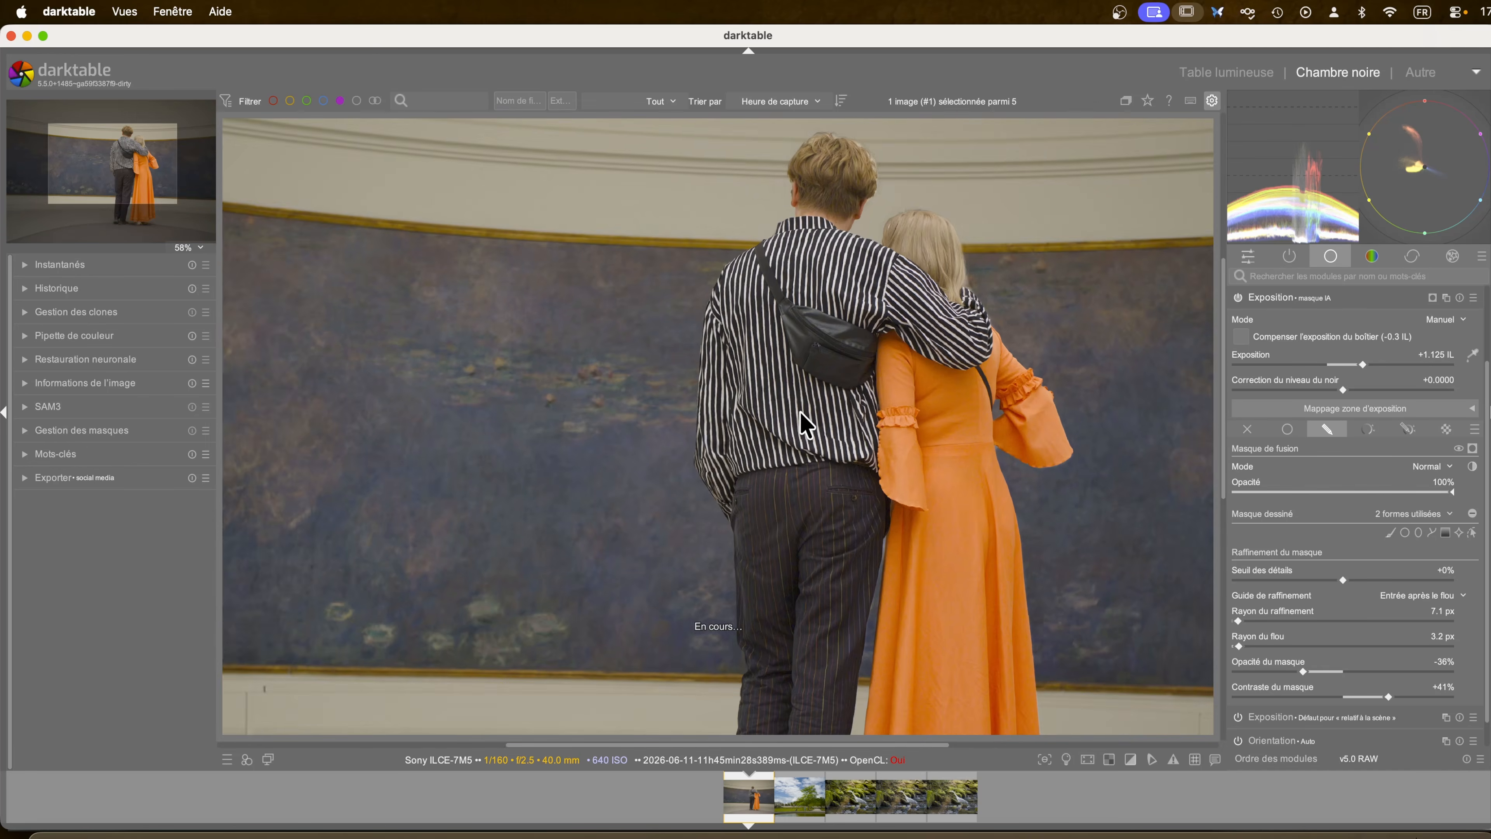
scroll(782, 381, "up", 1)
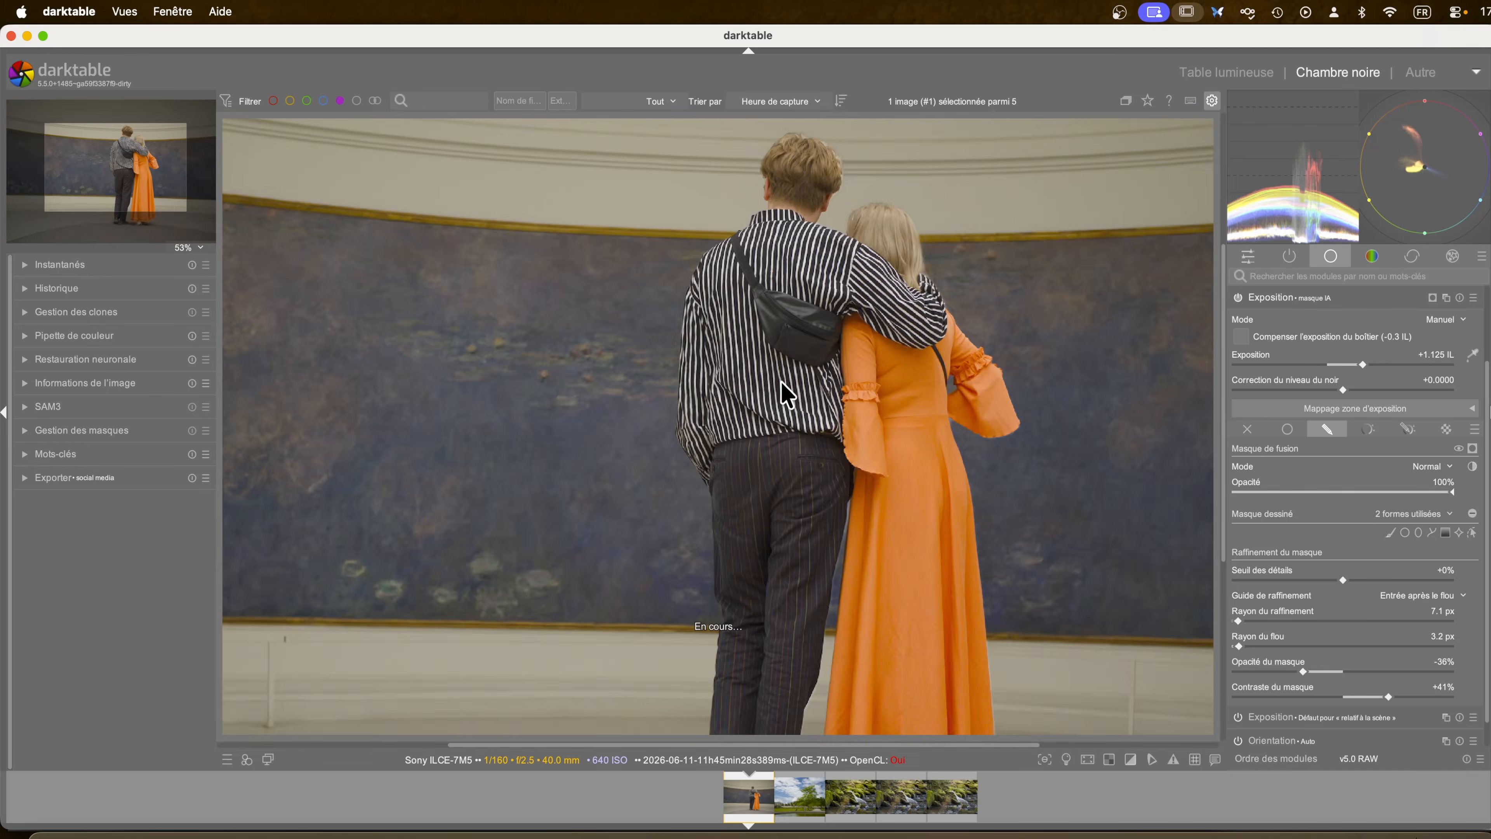
scroll(781, 381, "down", 1)
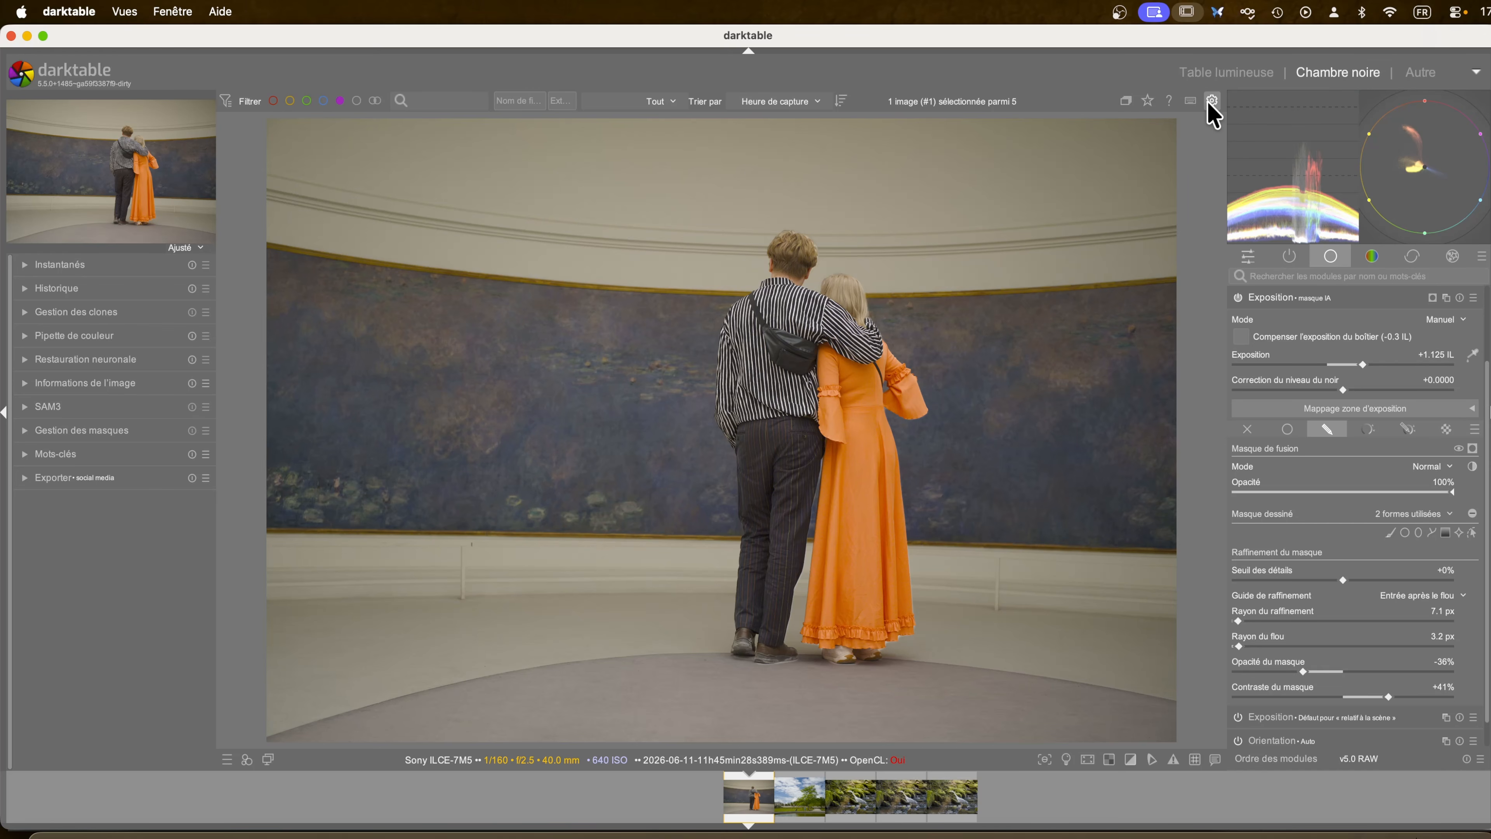
- Look through the correction module group and return to the list of active modules
scroll(1302, 405, "up", 3)
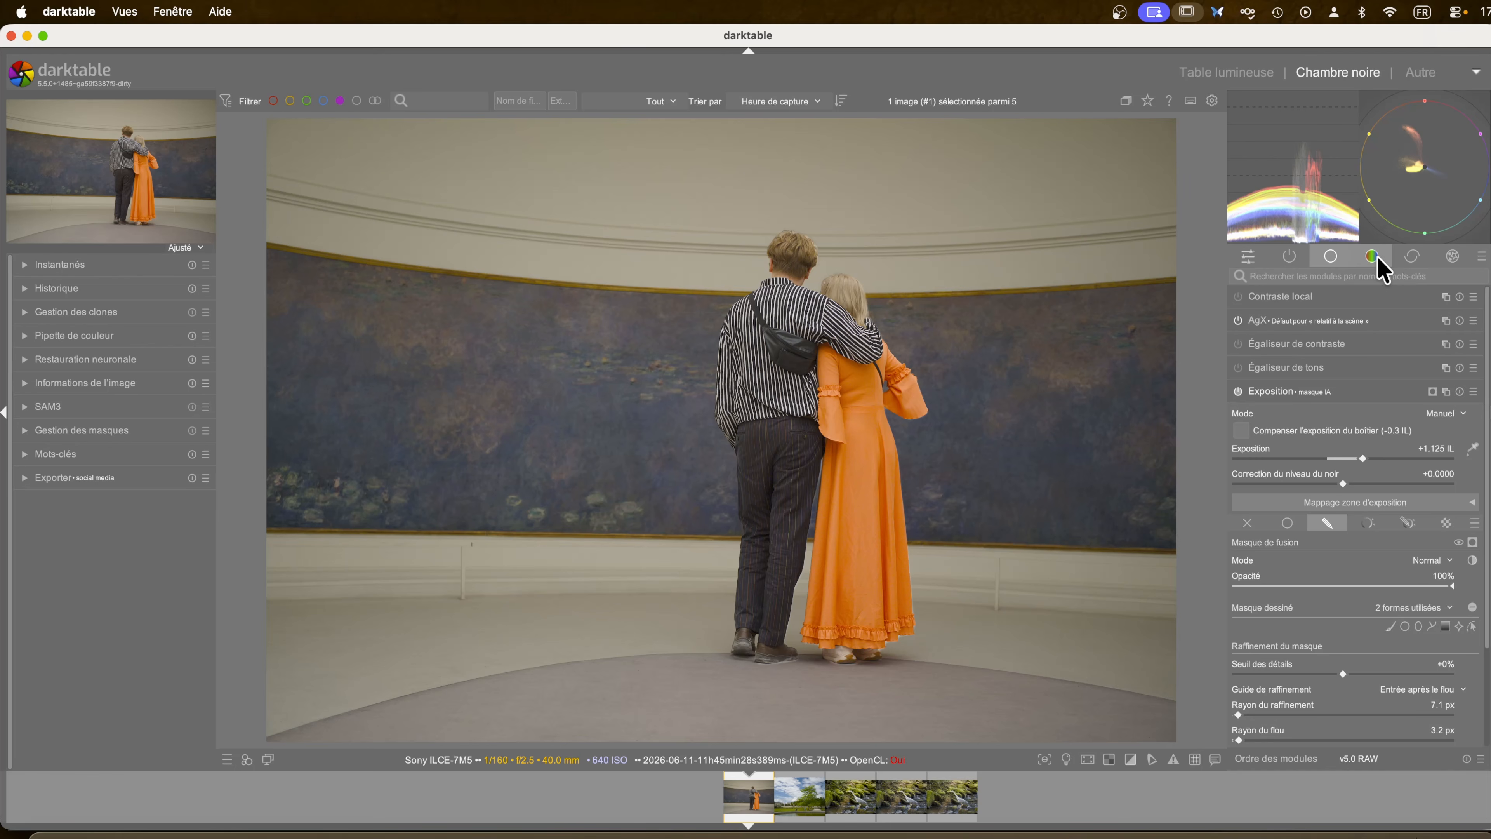
left_click(1411, 257)
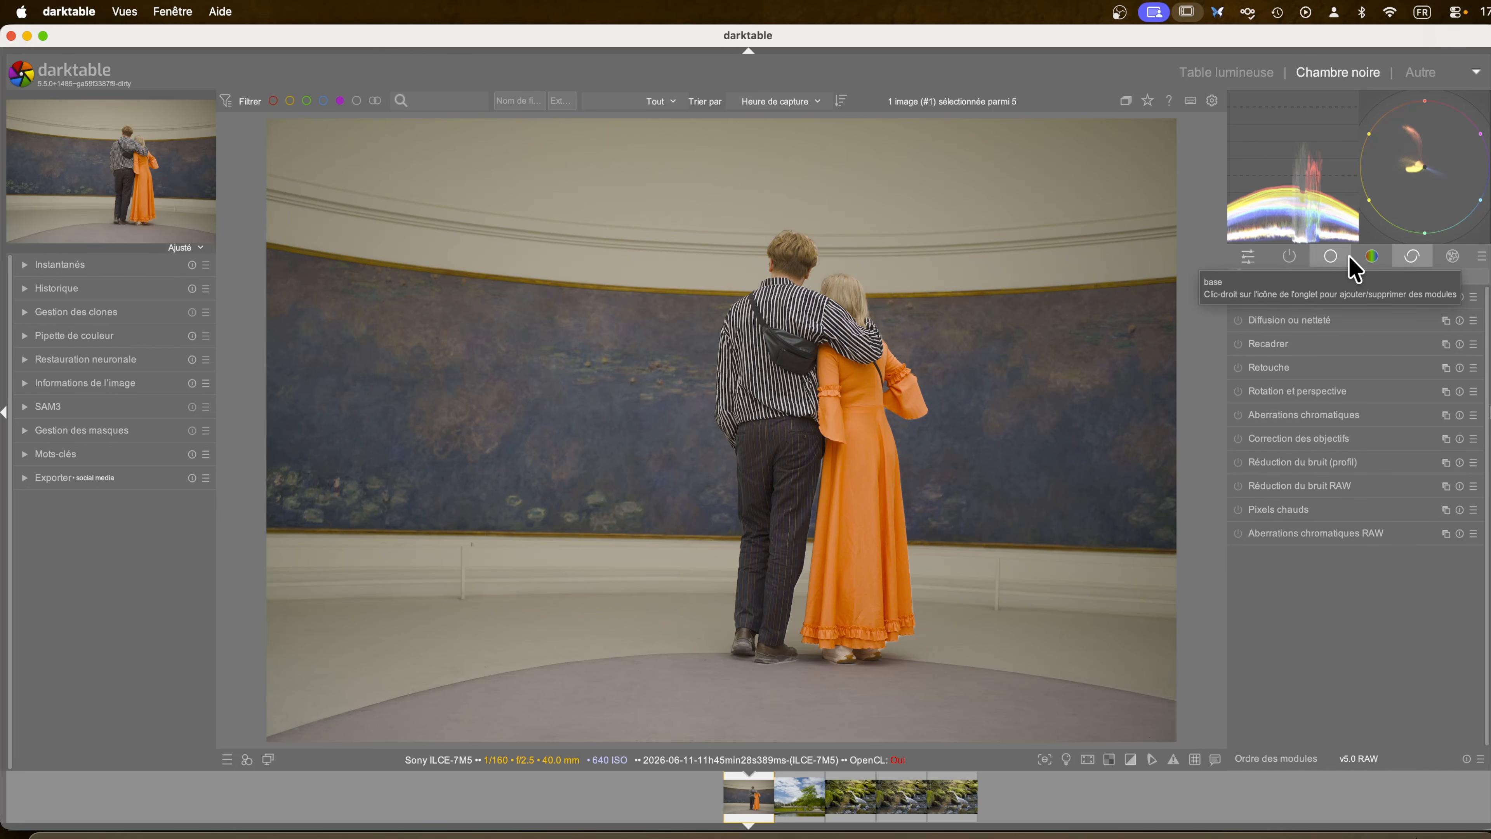
left_click(1287, 256)
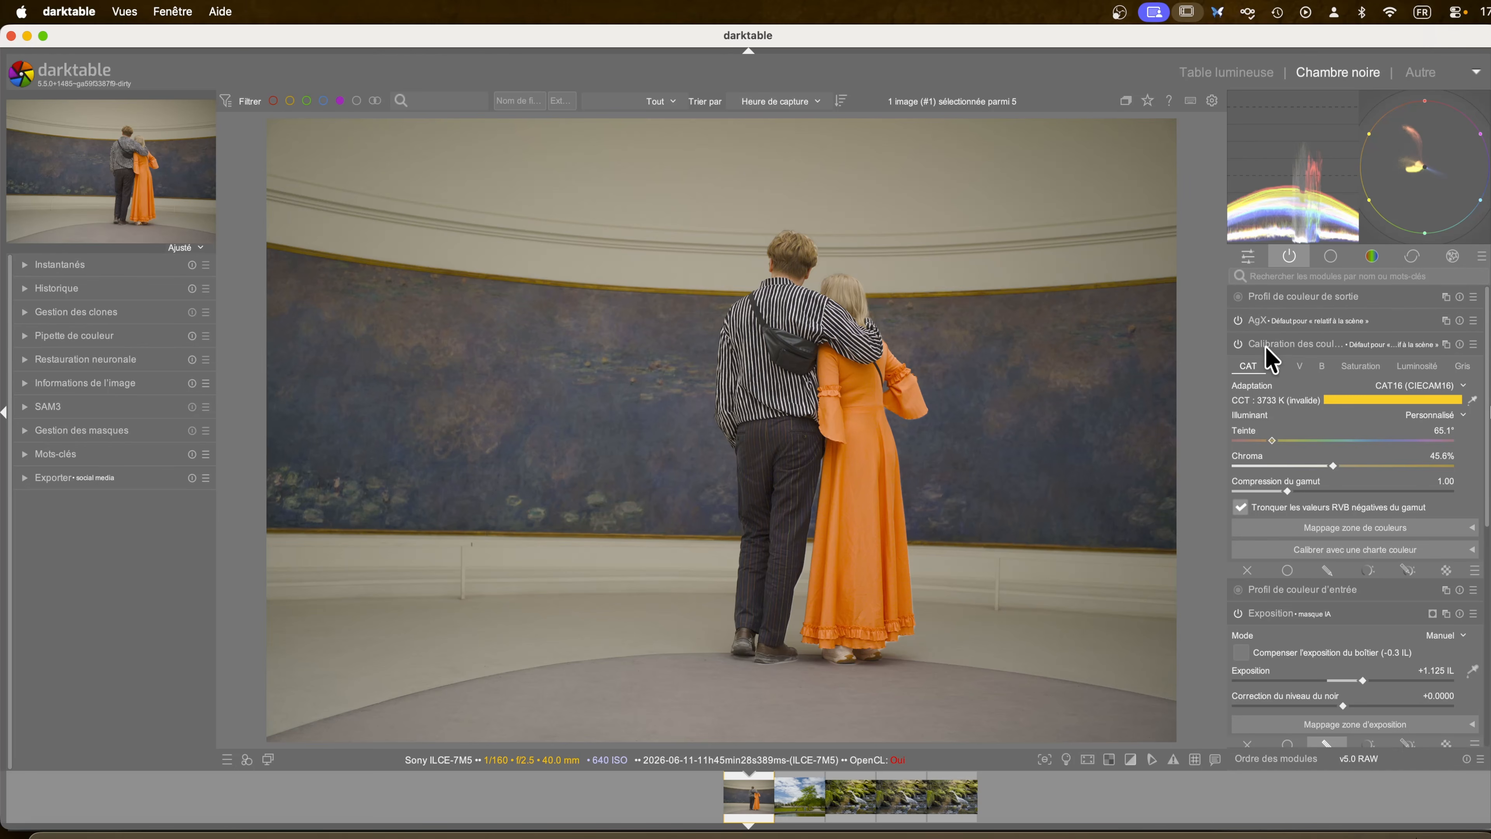
- Look through the R, V, B, Saturation, Luminosité and Gris settings of the colour calibration module and return to its CAT settings
left_click(1274, 364)
left_click(1300, 365)
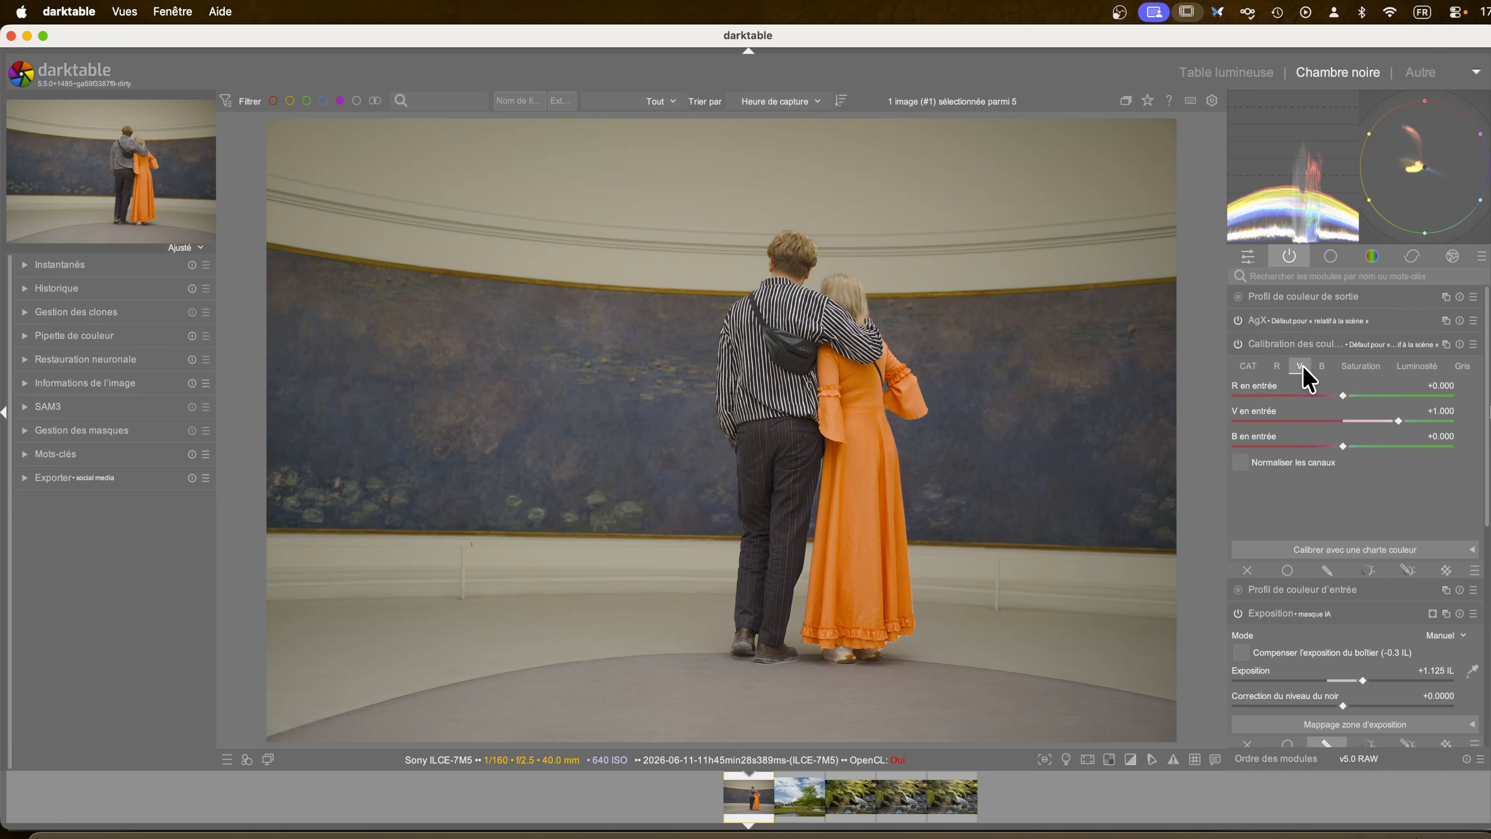
left_click(1321, 366)
left_click(1361, 365)
left_click(1432, 367)
left_click(1458, 367)
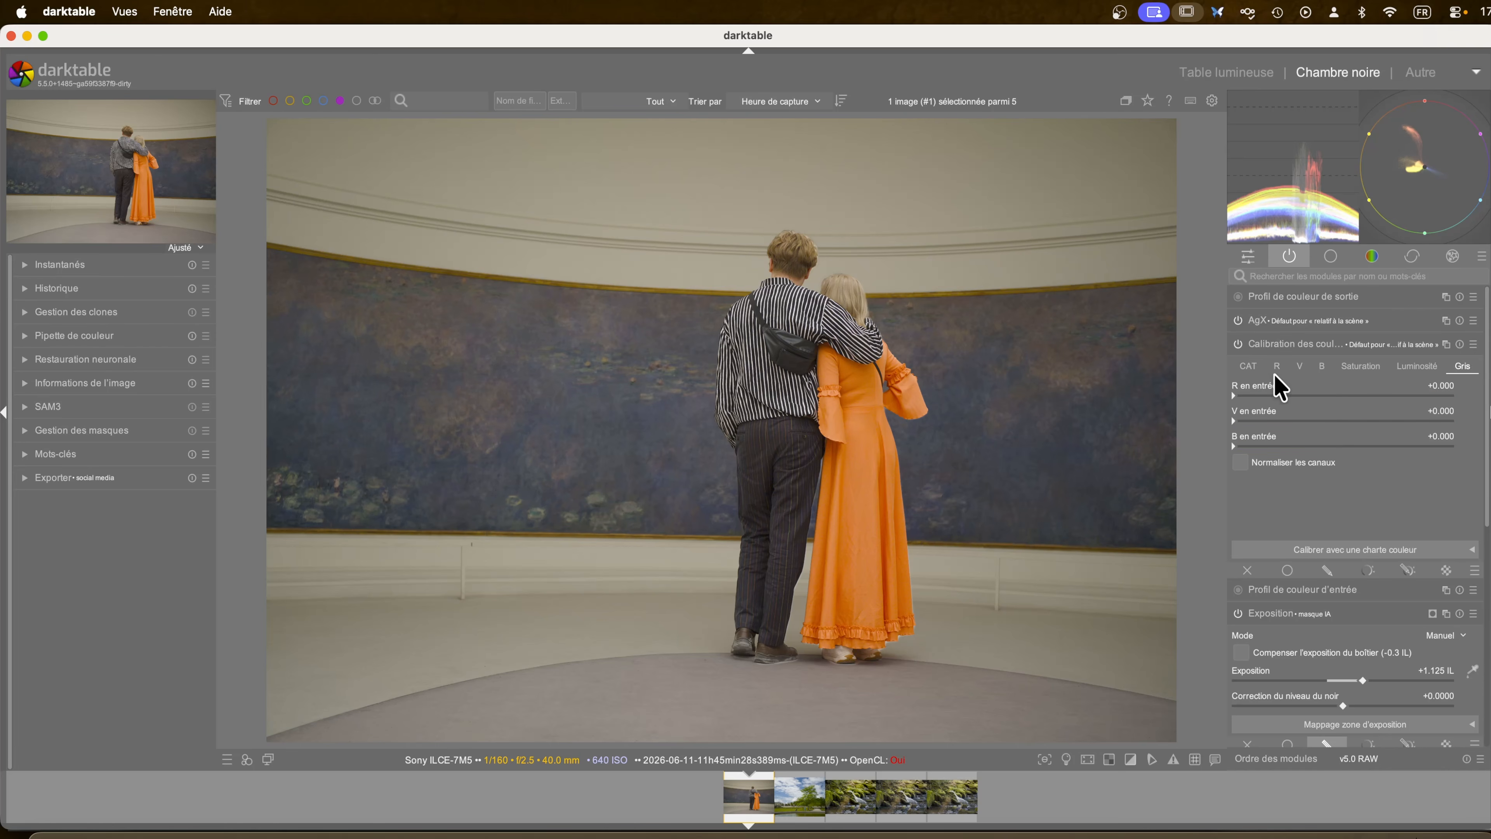
left_click(1249, 370)
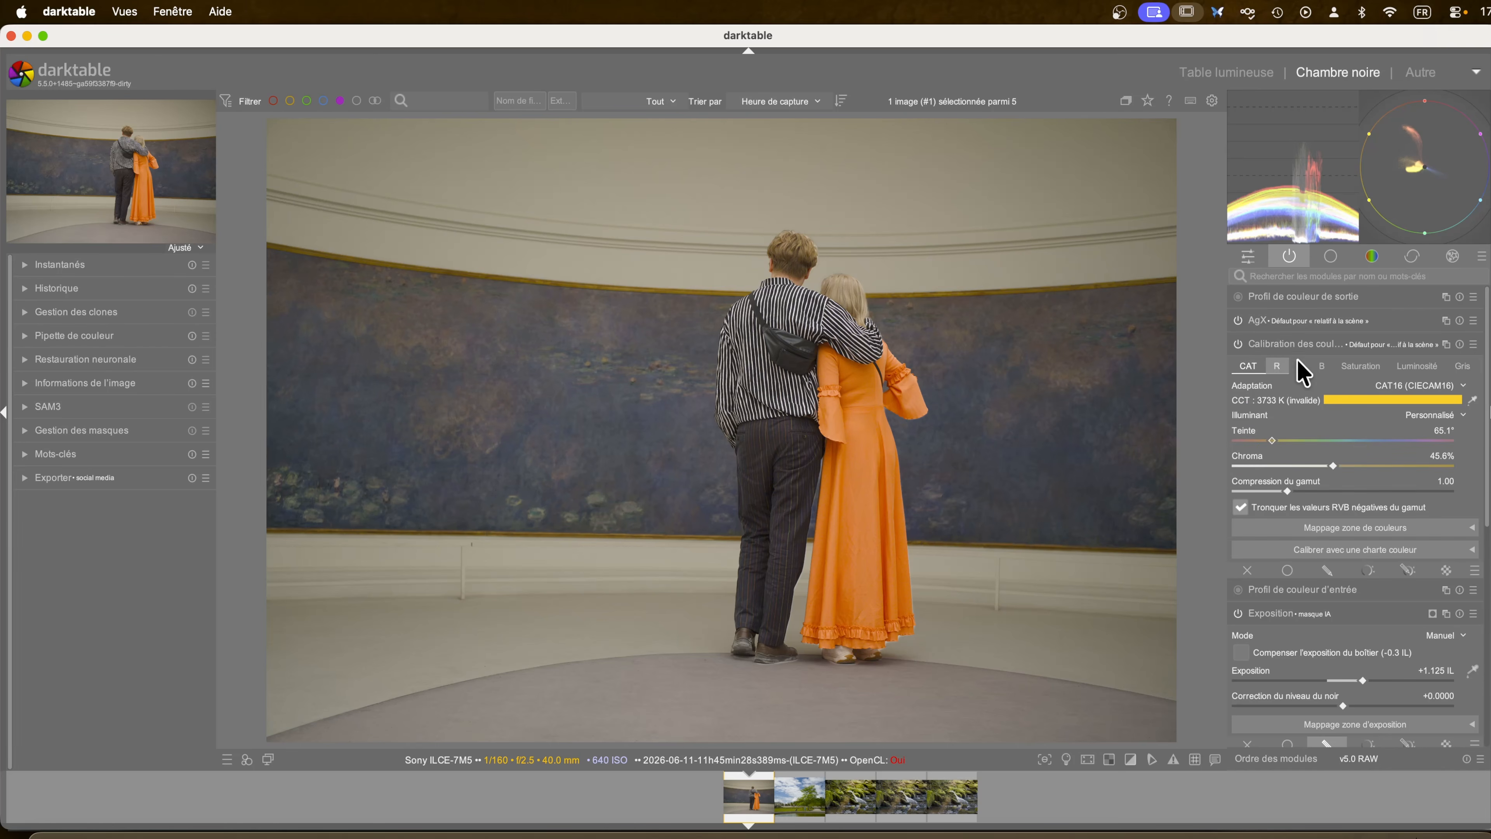
left_click(1276, 365)
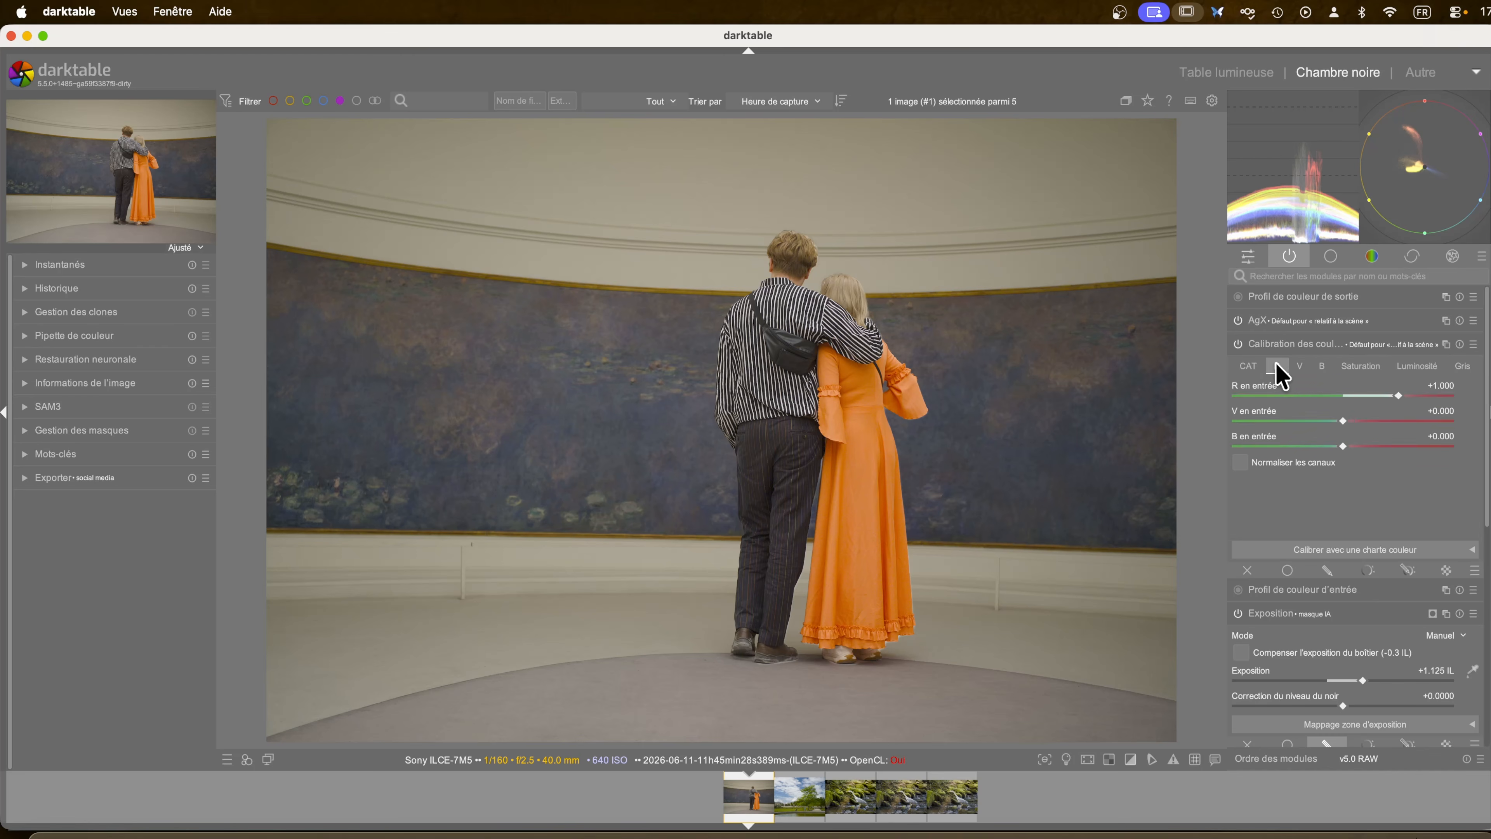
left_click(1299, 365)
left_click(1321, 365)
left_click(1258, 367)
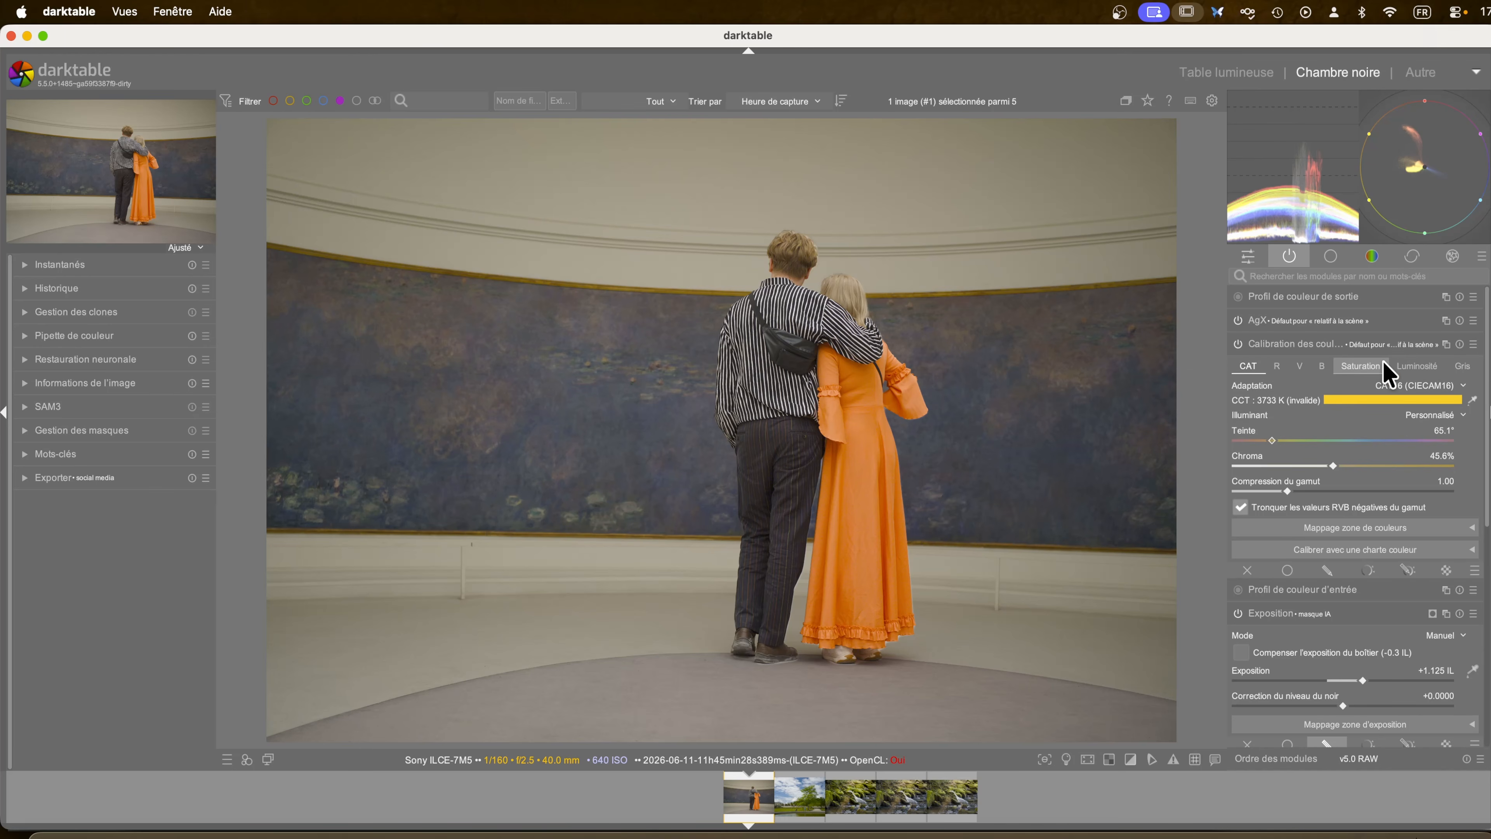
- Expand the Dématriçage module, enable Netteté de capture and have its radius calculated automatically
scroll(1376, 432, "down", 3)
scroll(1374, 419, "up", 3)
left_click(1276, 346)
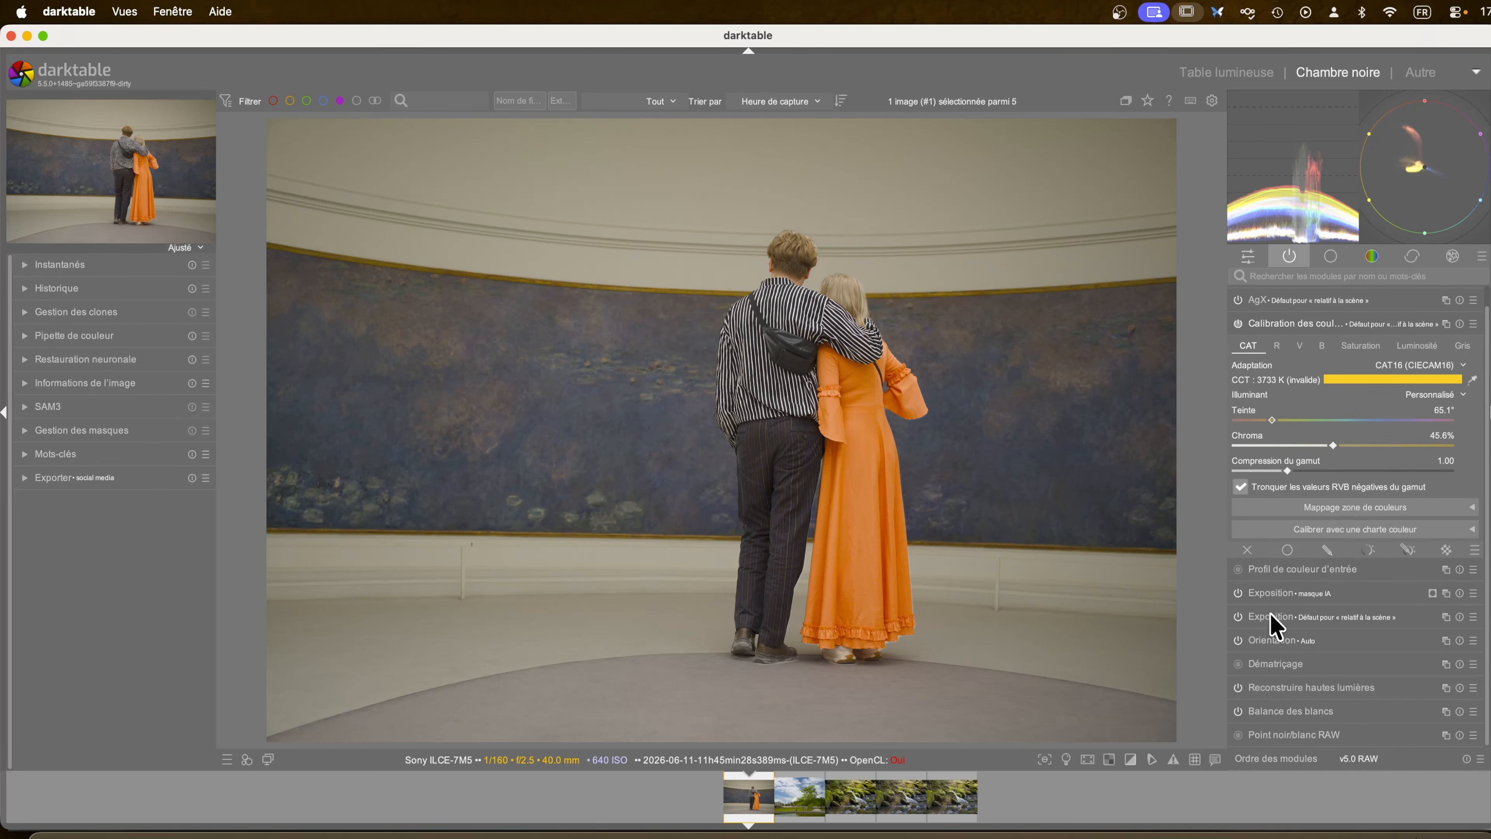
mouse_move(1271, 633)
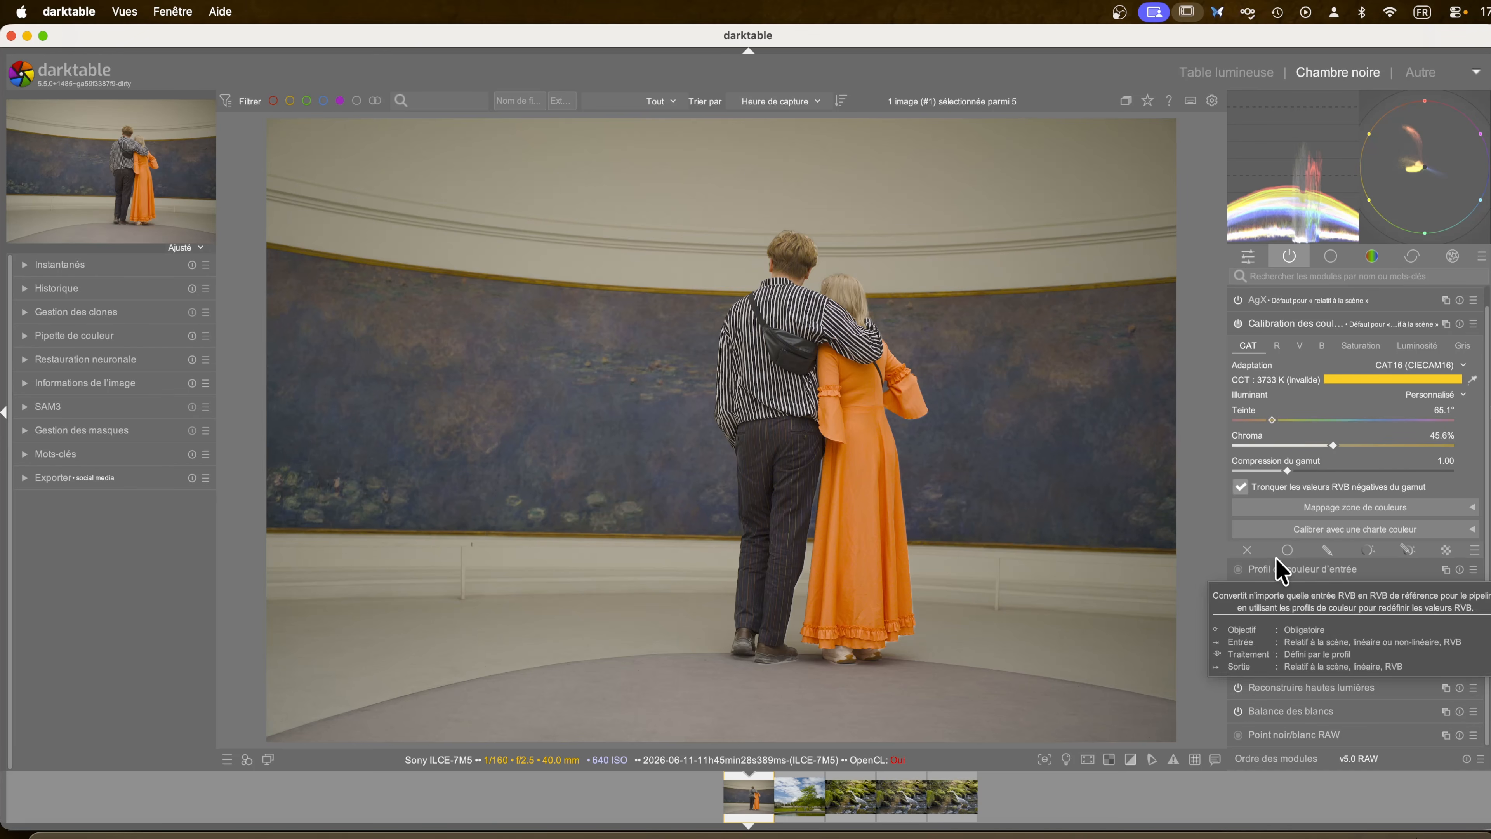
left_click(1294, 324)
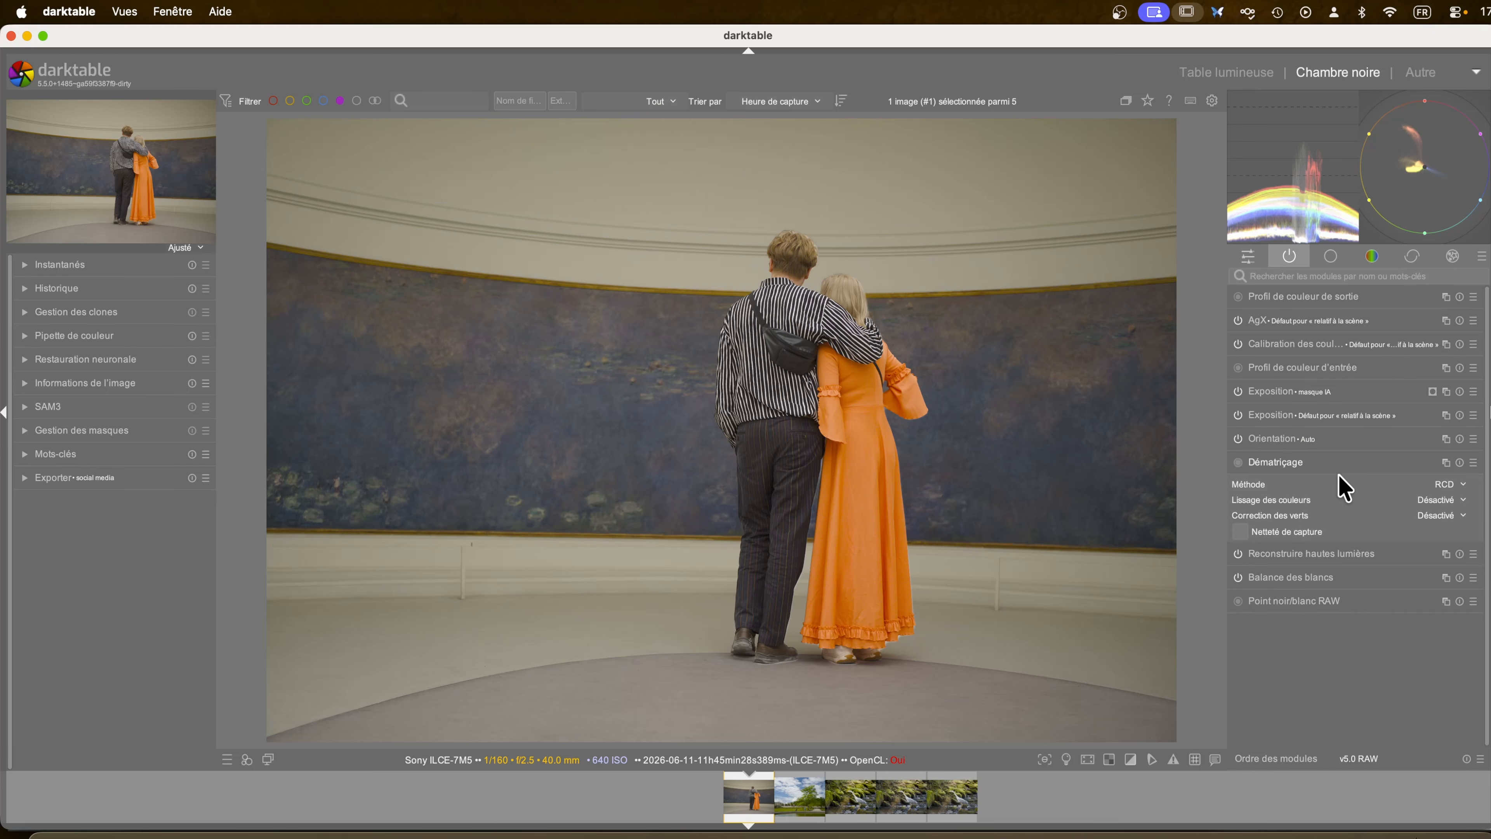
left_click(1238, 531)
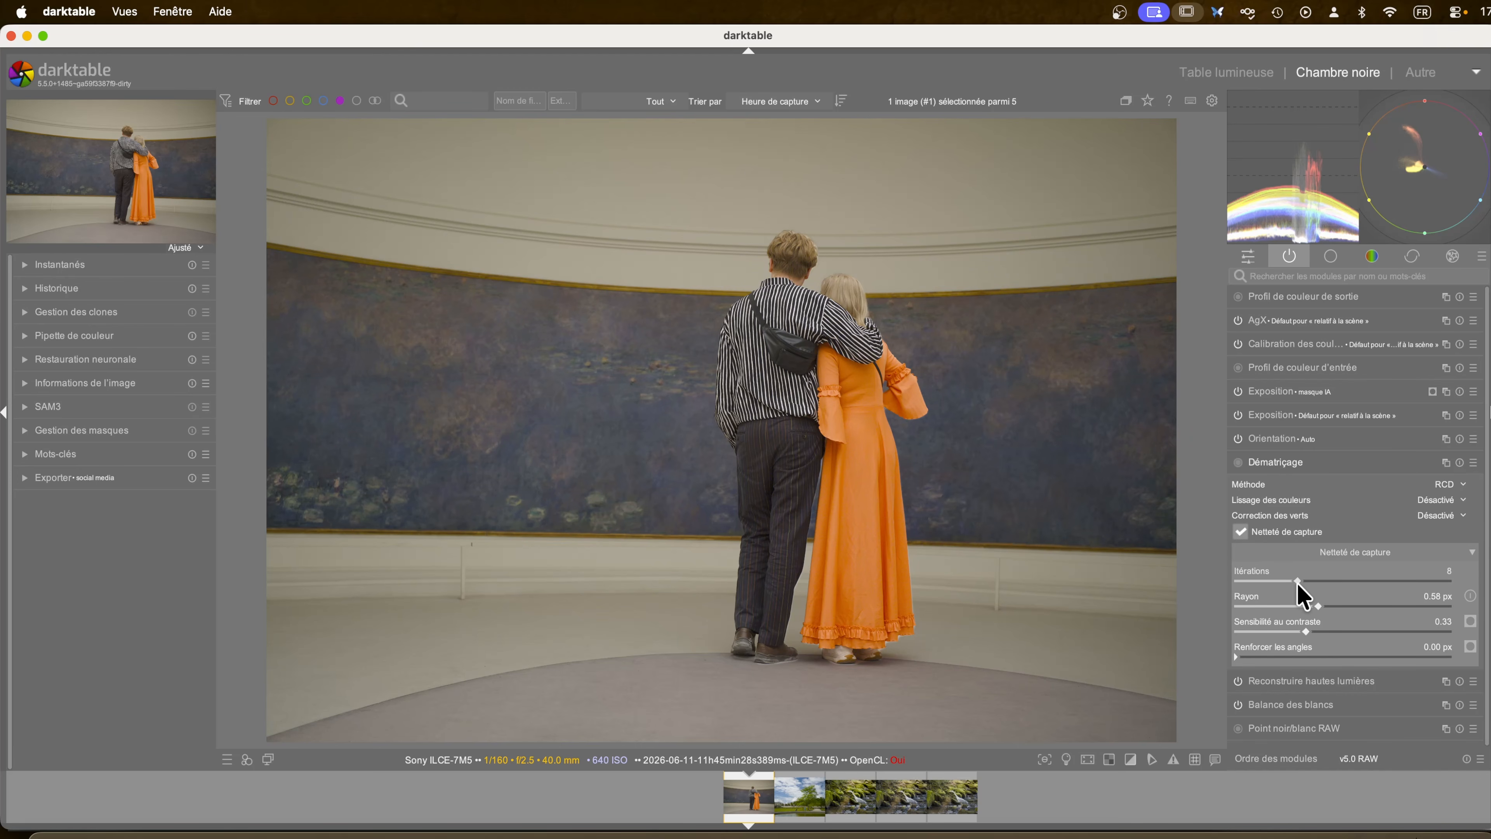
left_click(1472, 597)
- Show the effects module group with Masque raster externe, and return to the Table lumineuse view
left_click(1447, 255)
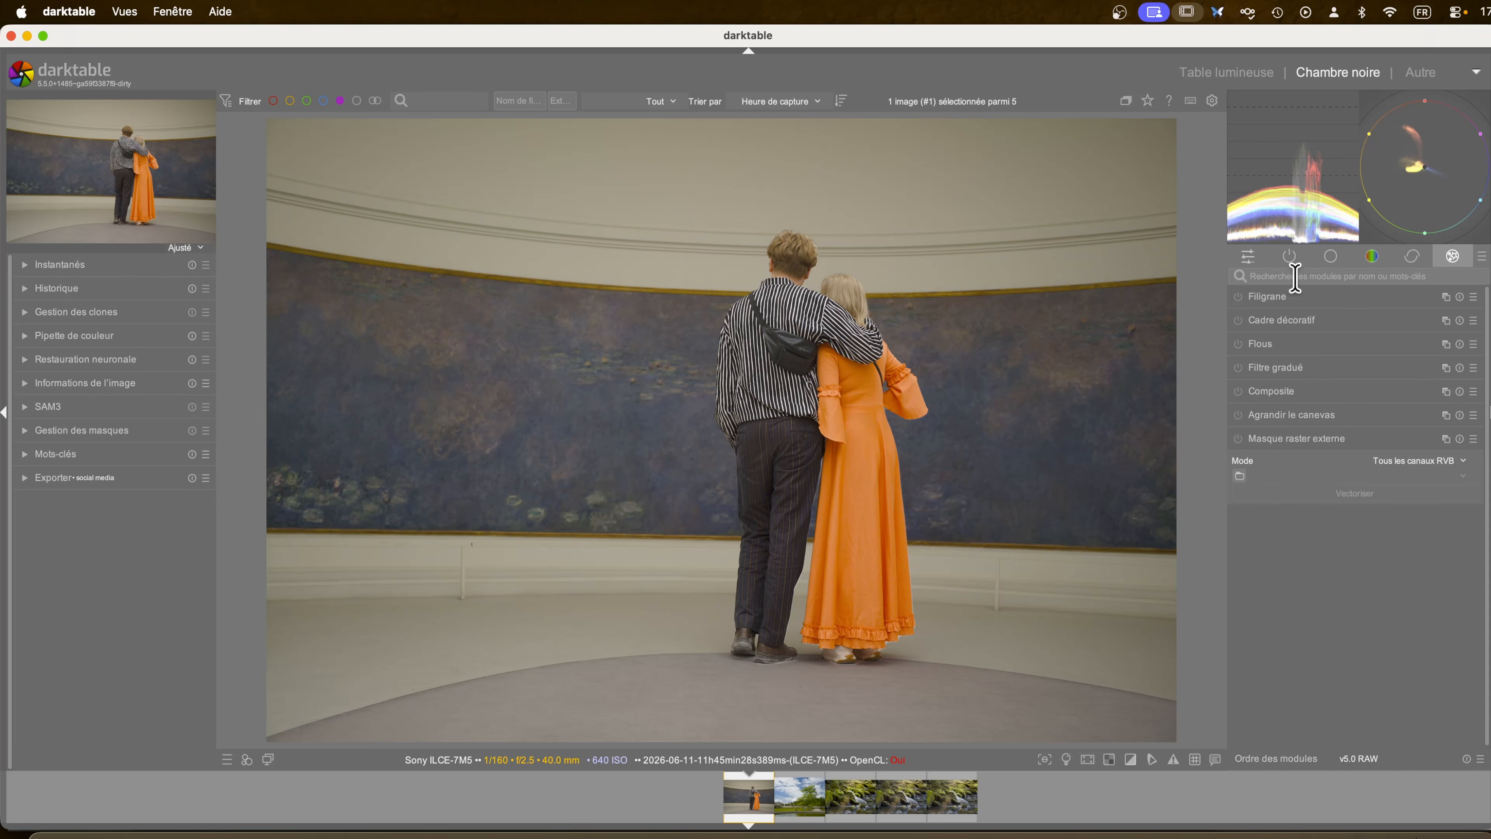
left_click(1228, 69)
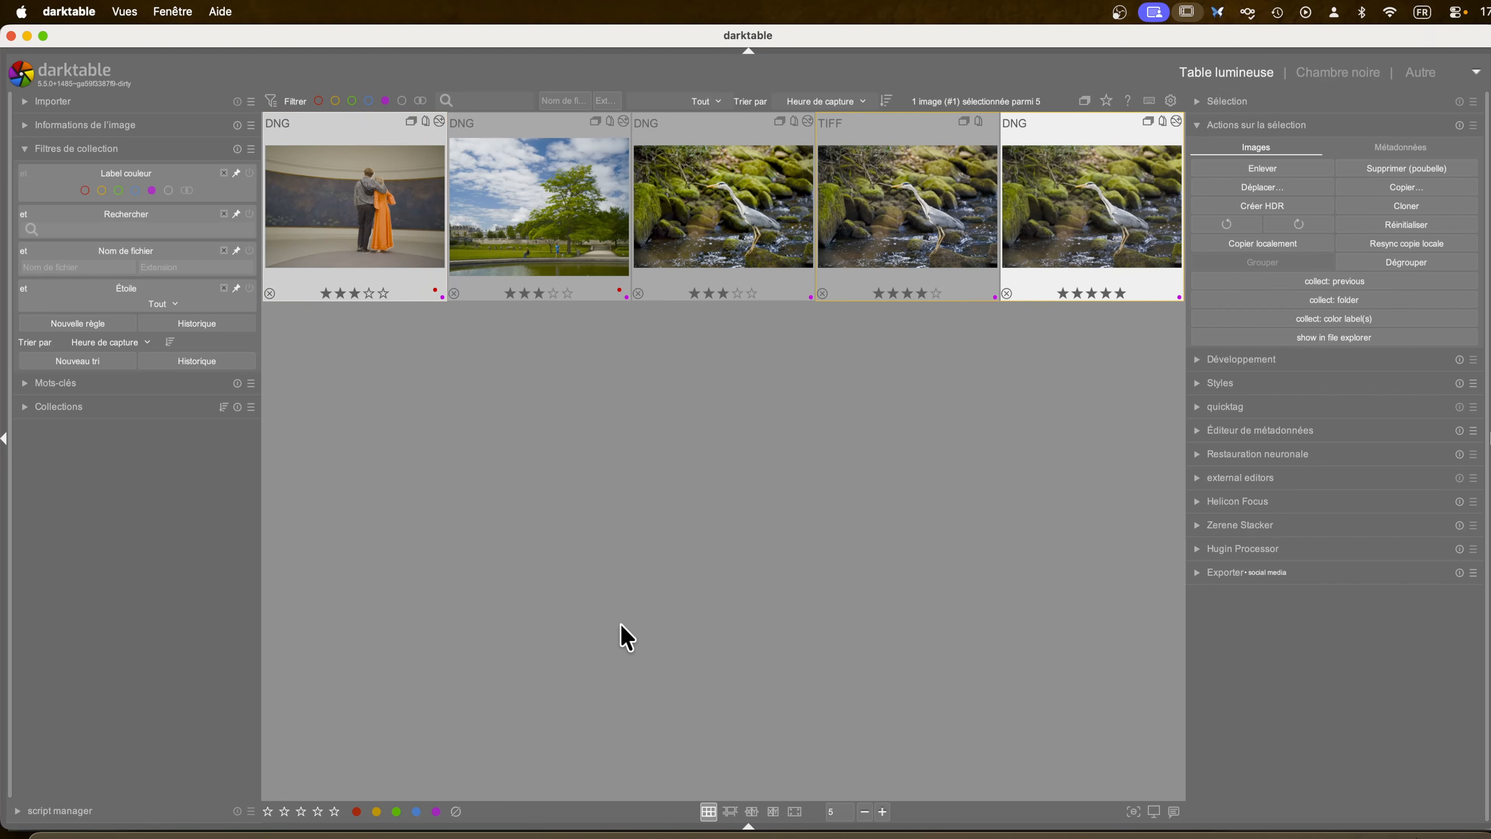